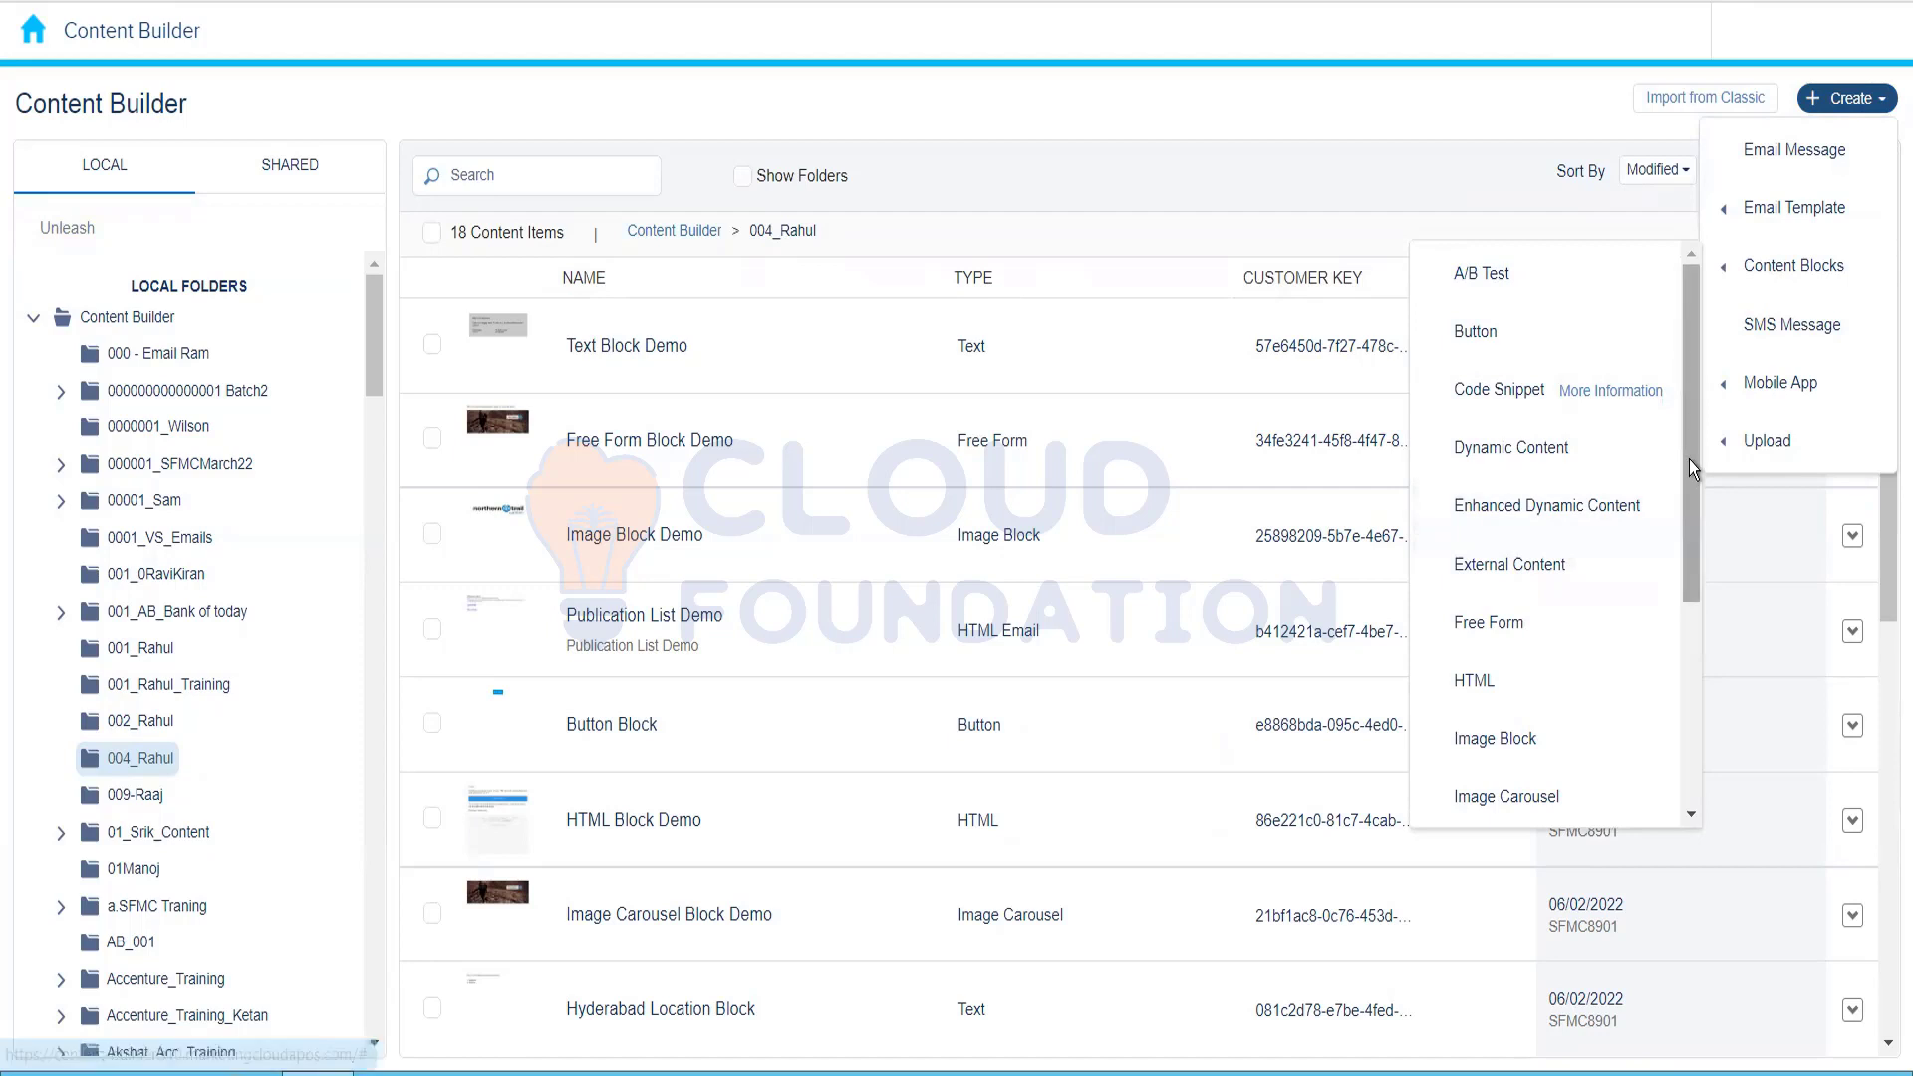
left_click_drag(1689, 459, 1684, 326)
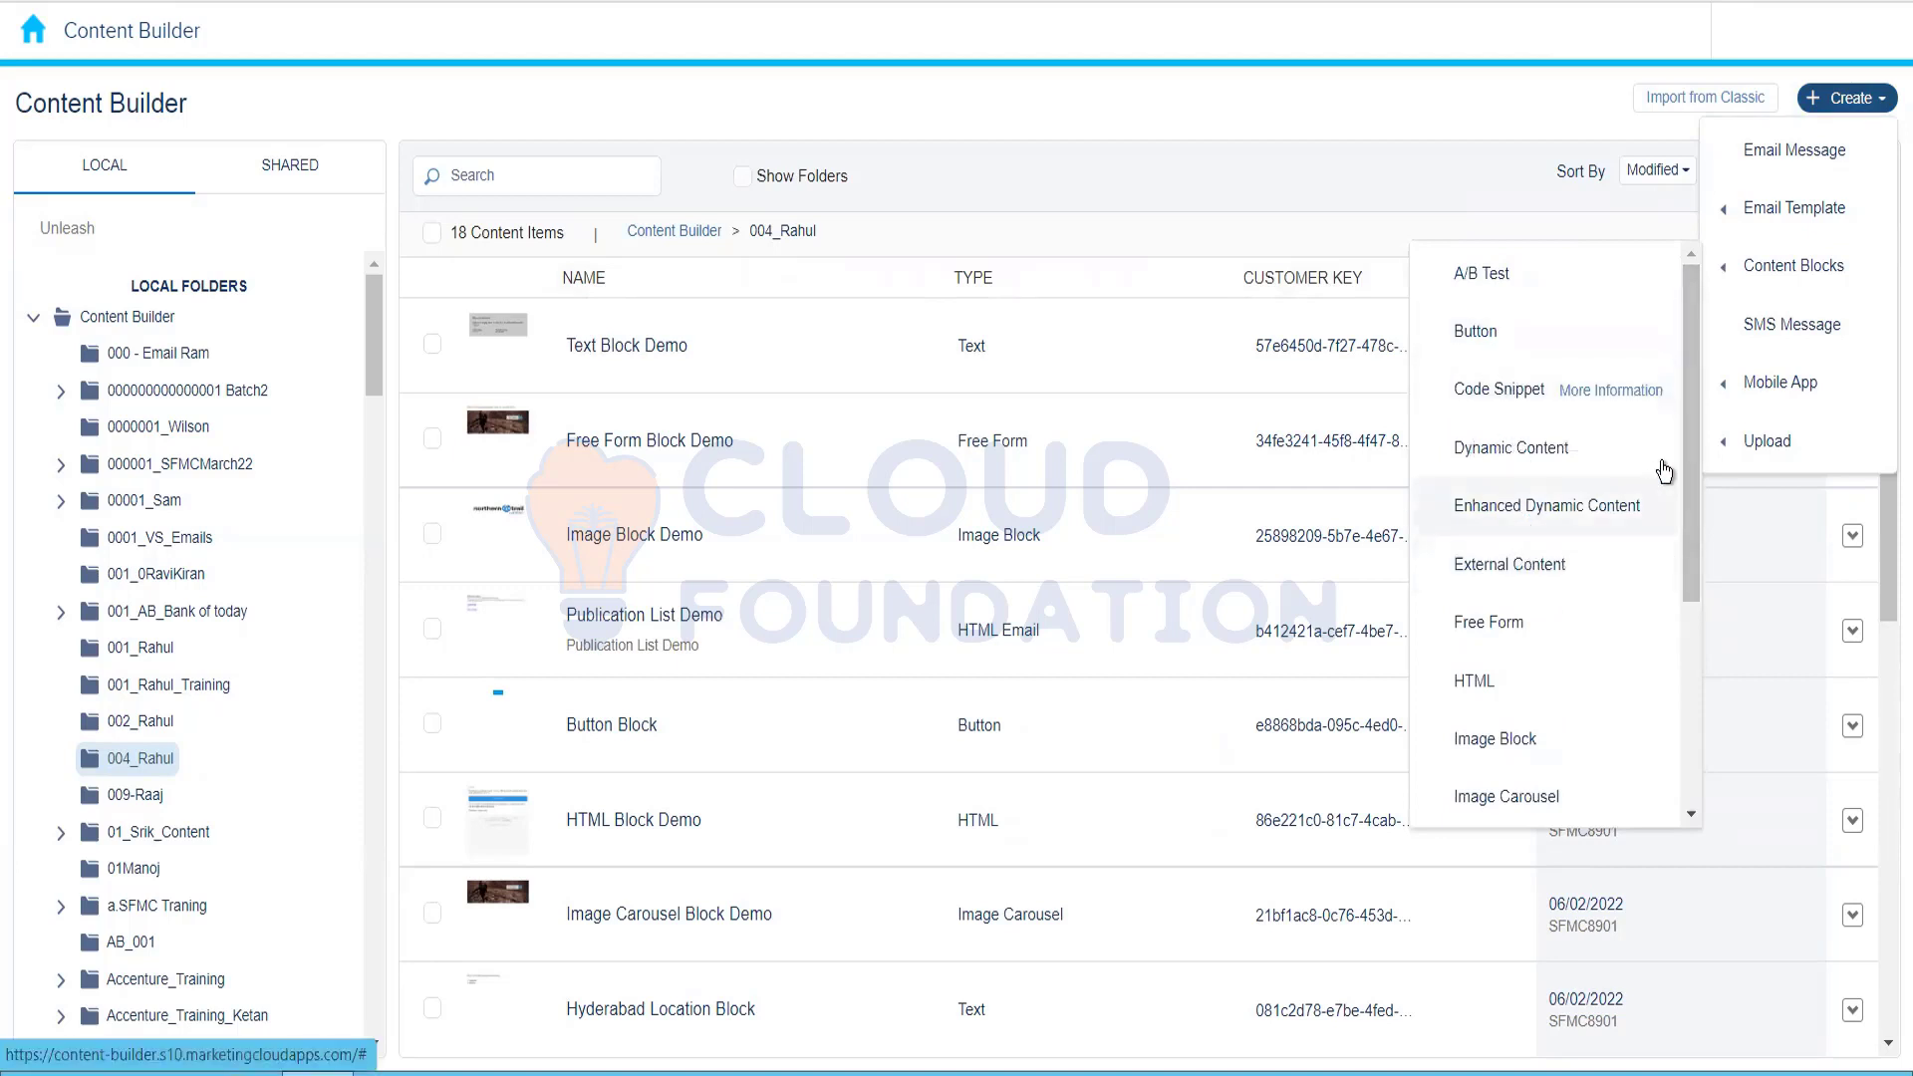
left_click_drag(1688, 470, 1684, 594)
left_click(1689, 353)
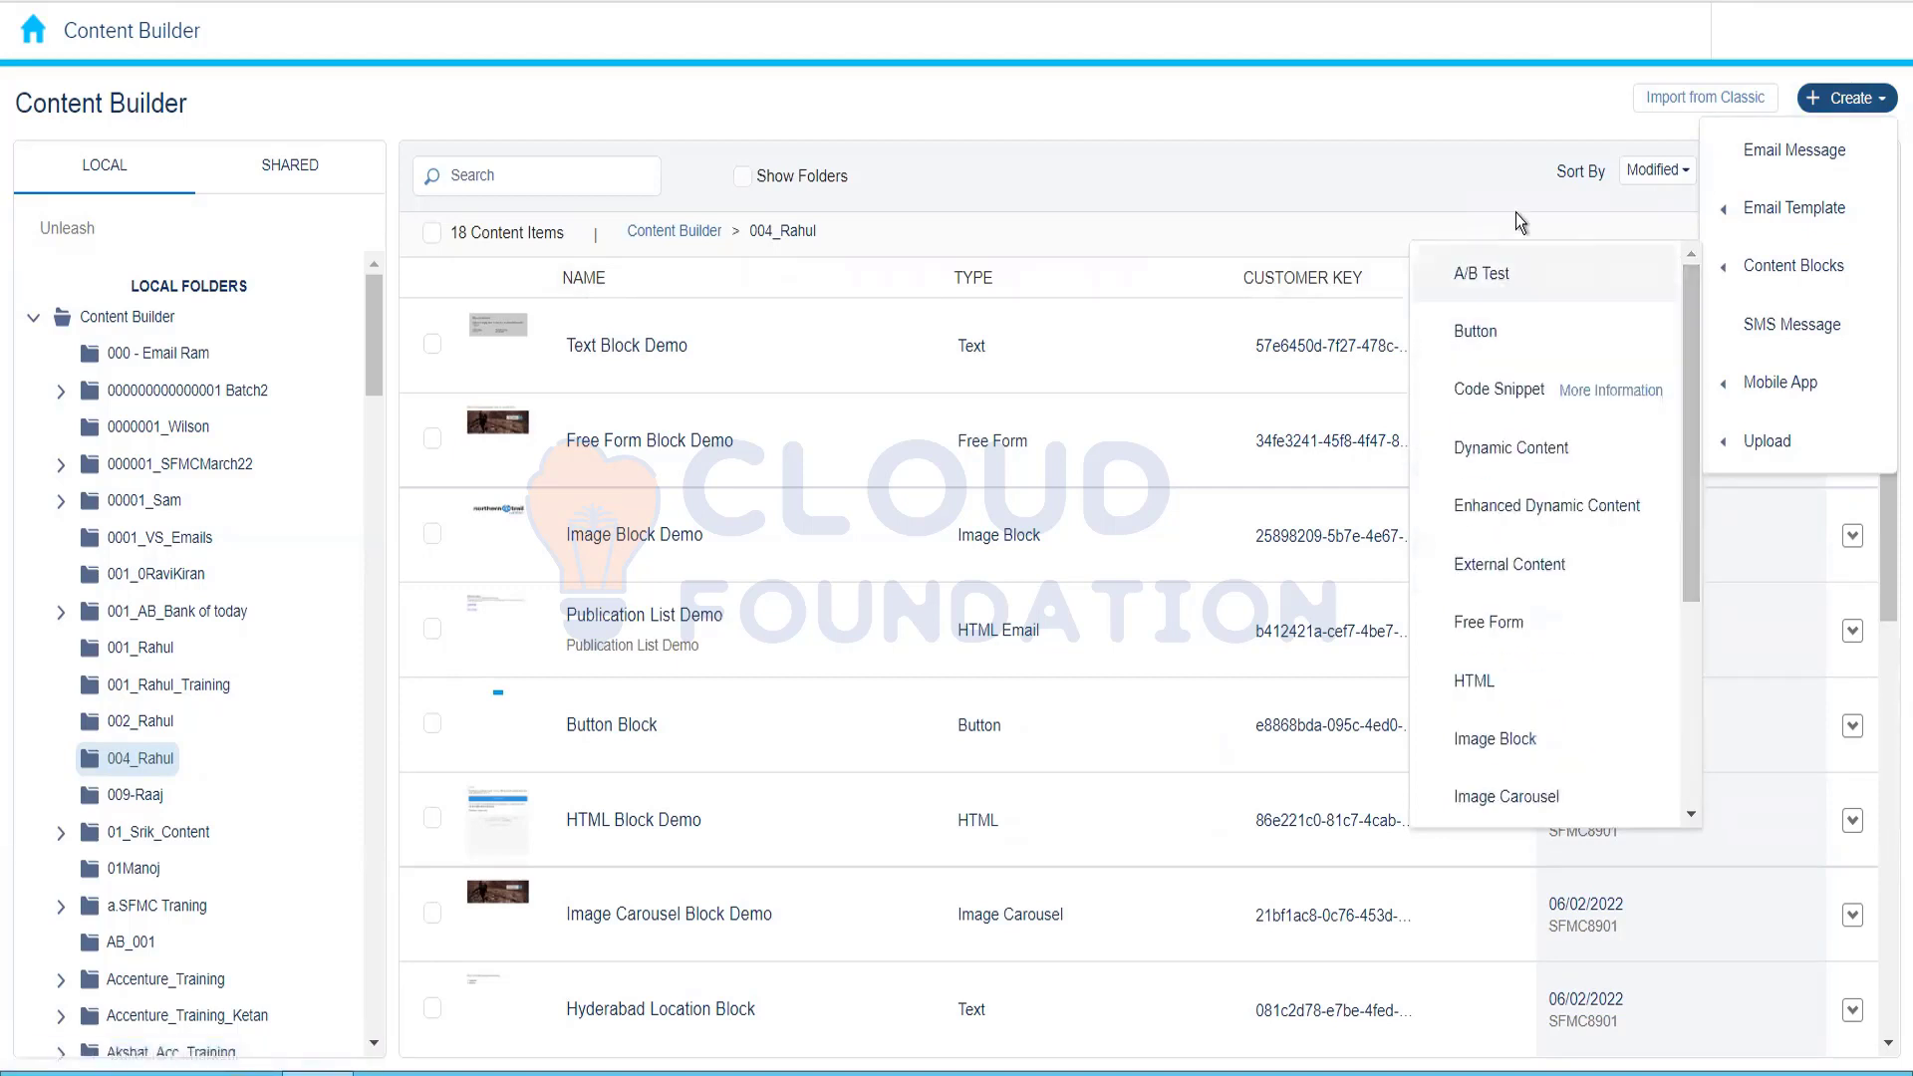
Step: Start a new email message using the HTML creation option
mouse_move(1755, 223)
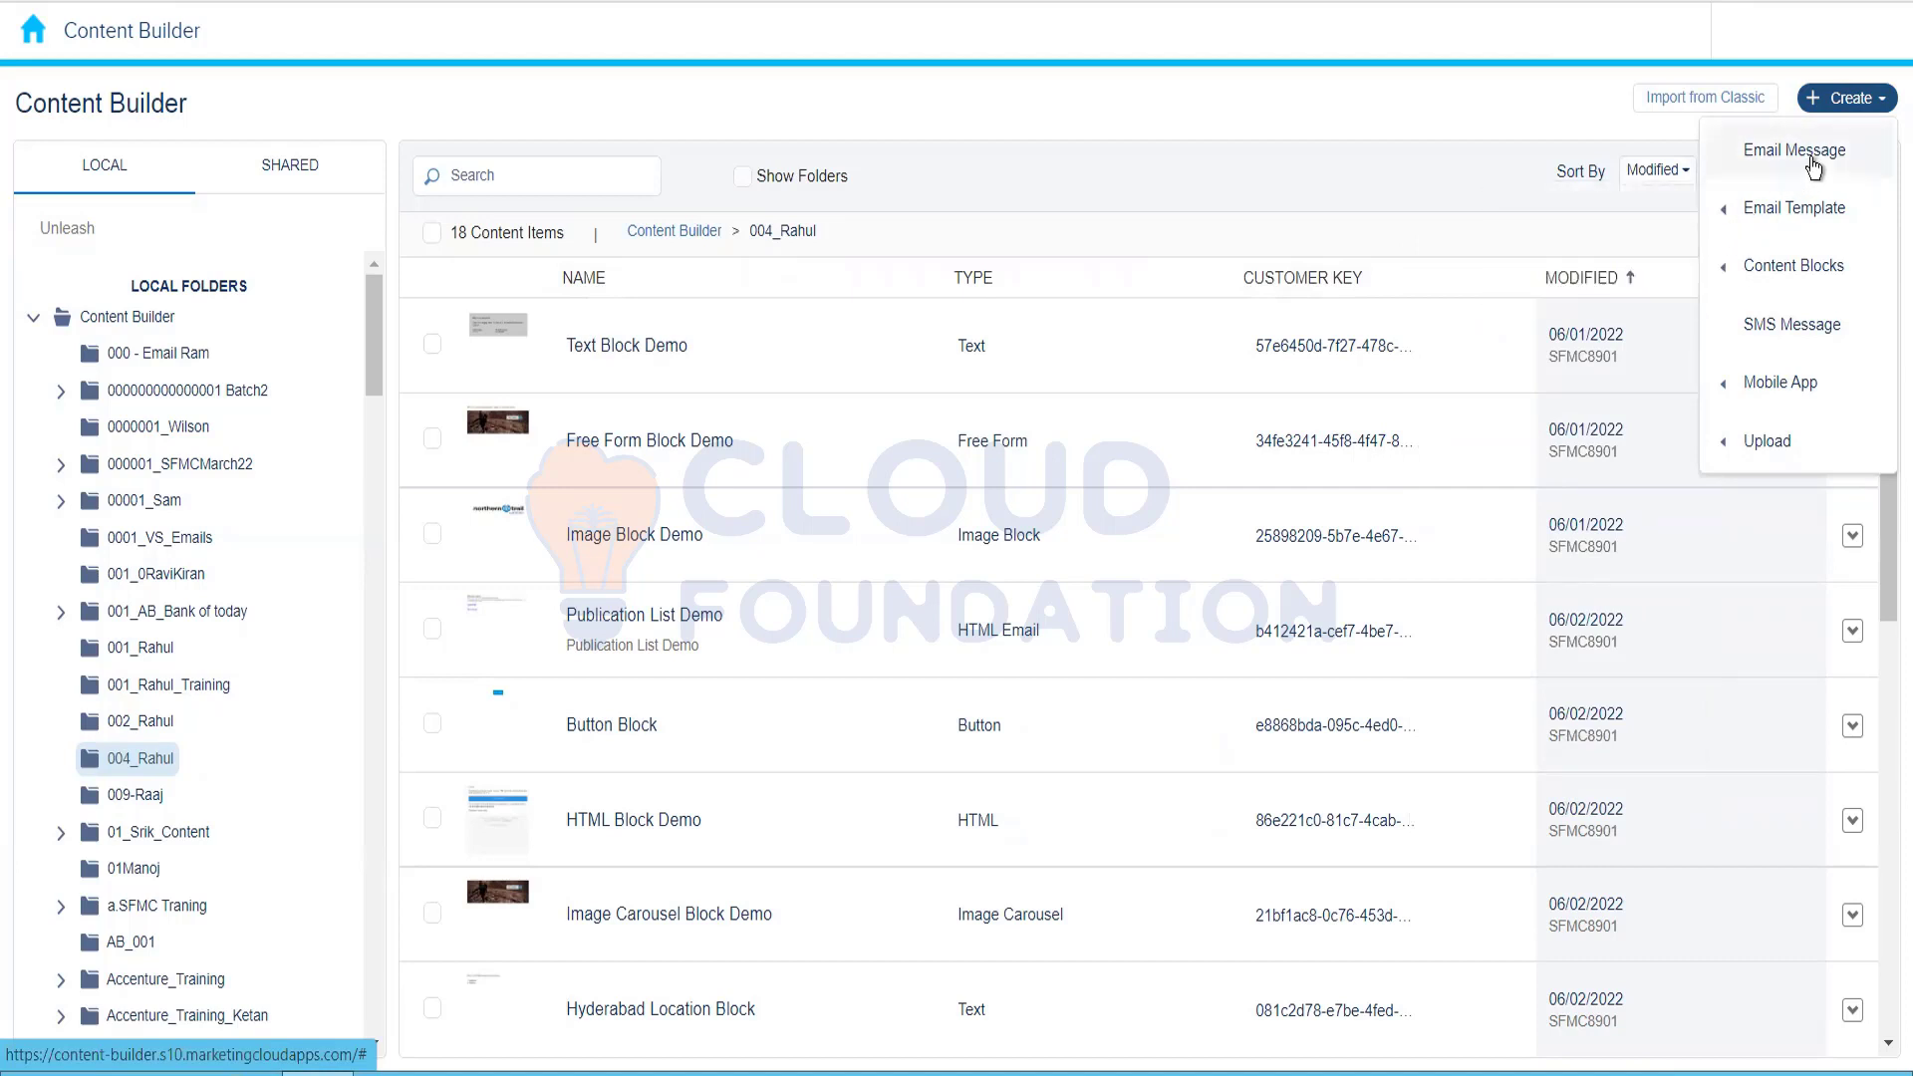
left_click(1816, 168)
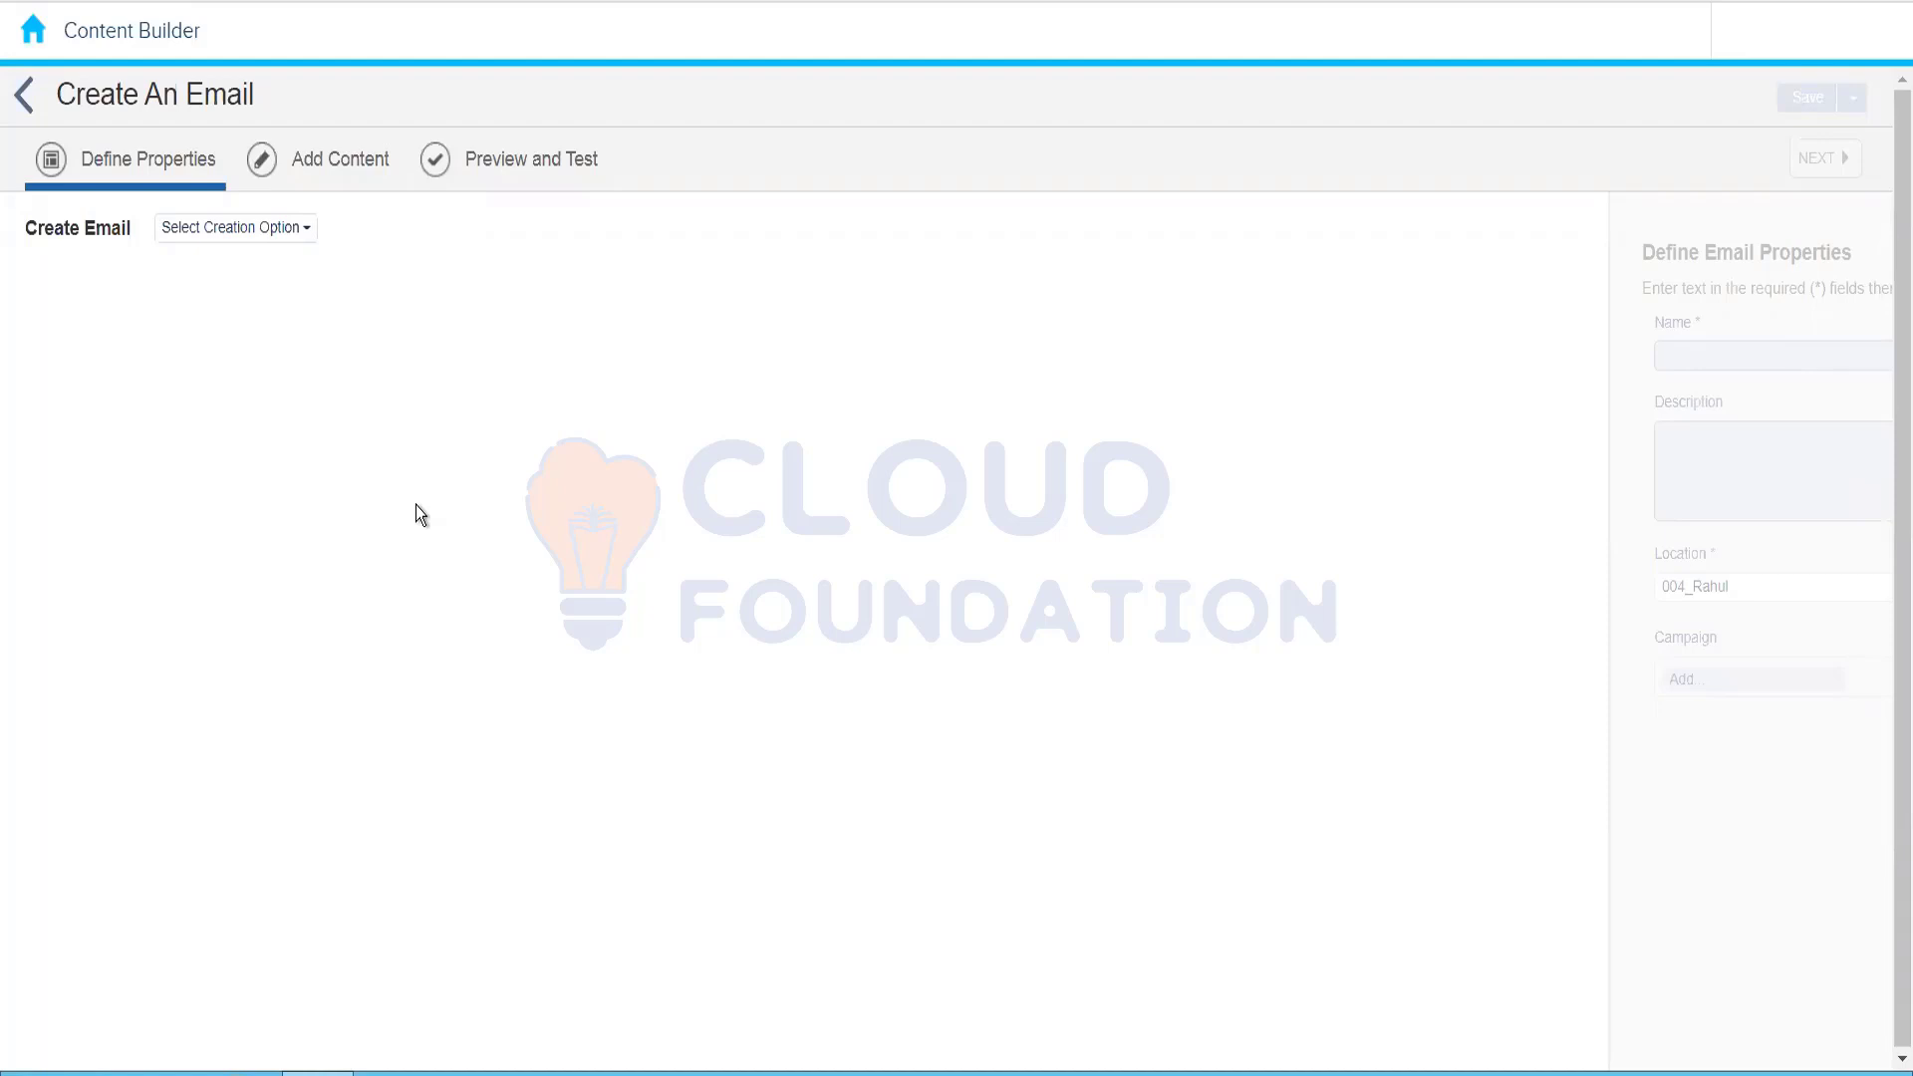
left_click(264, 243)
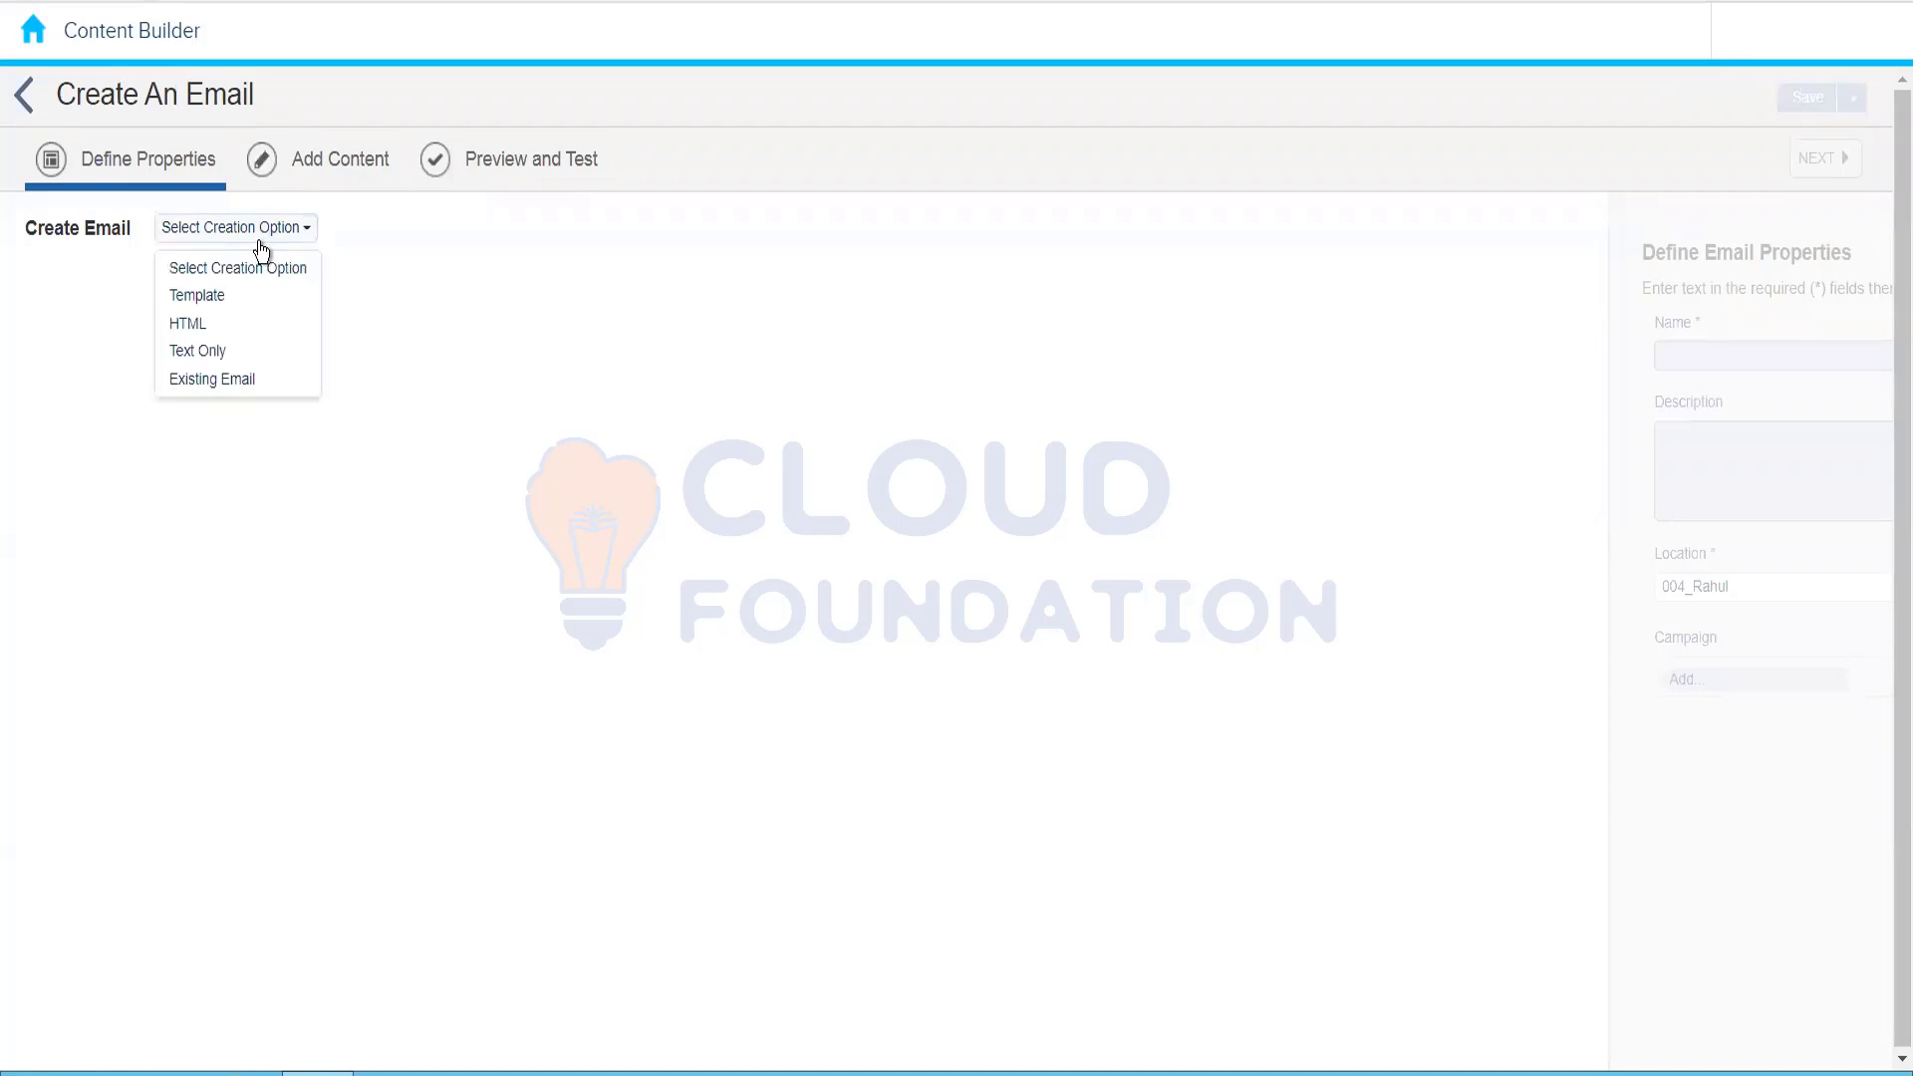
left_click(229, 332)
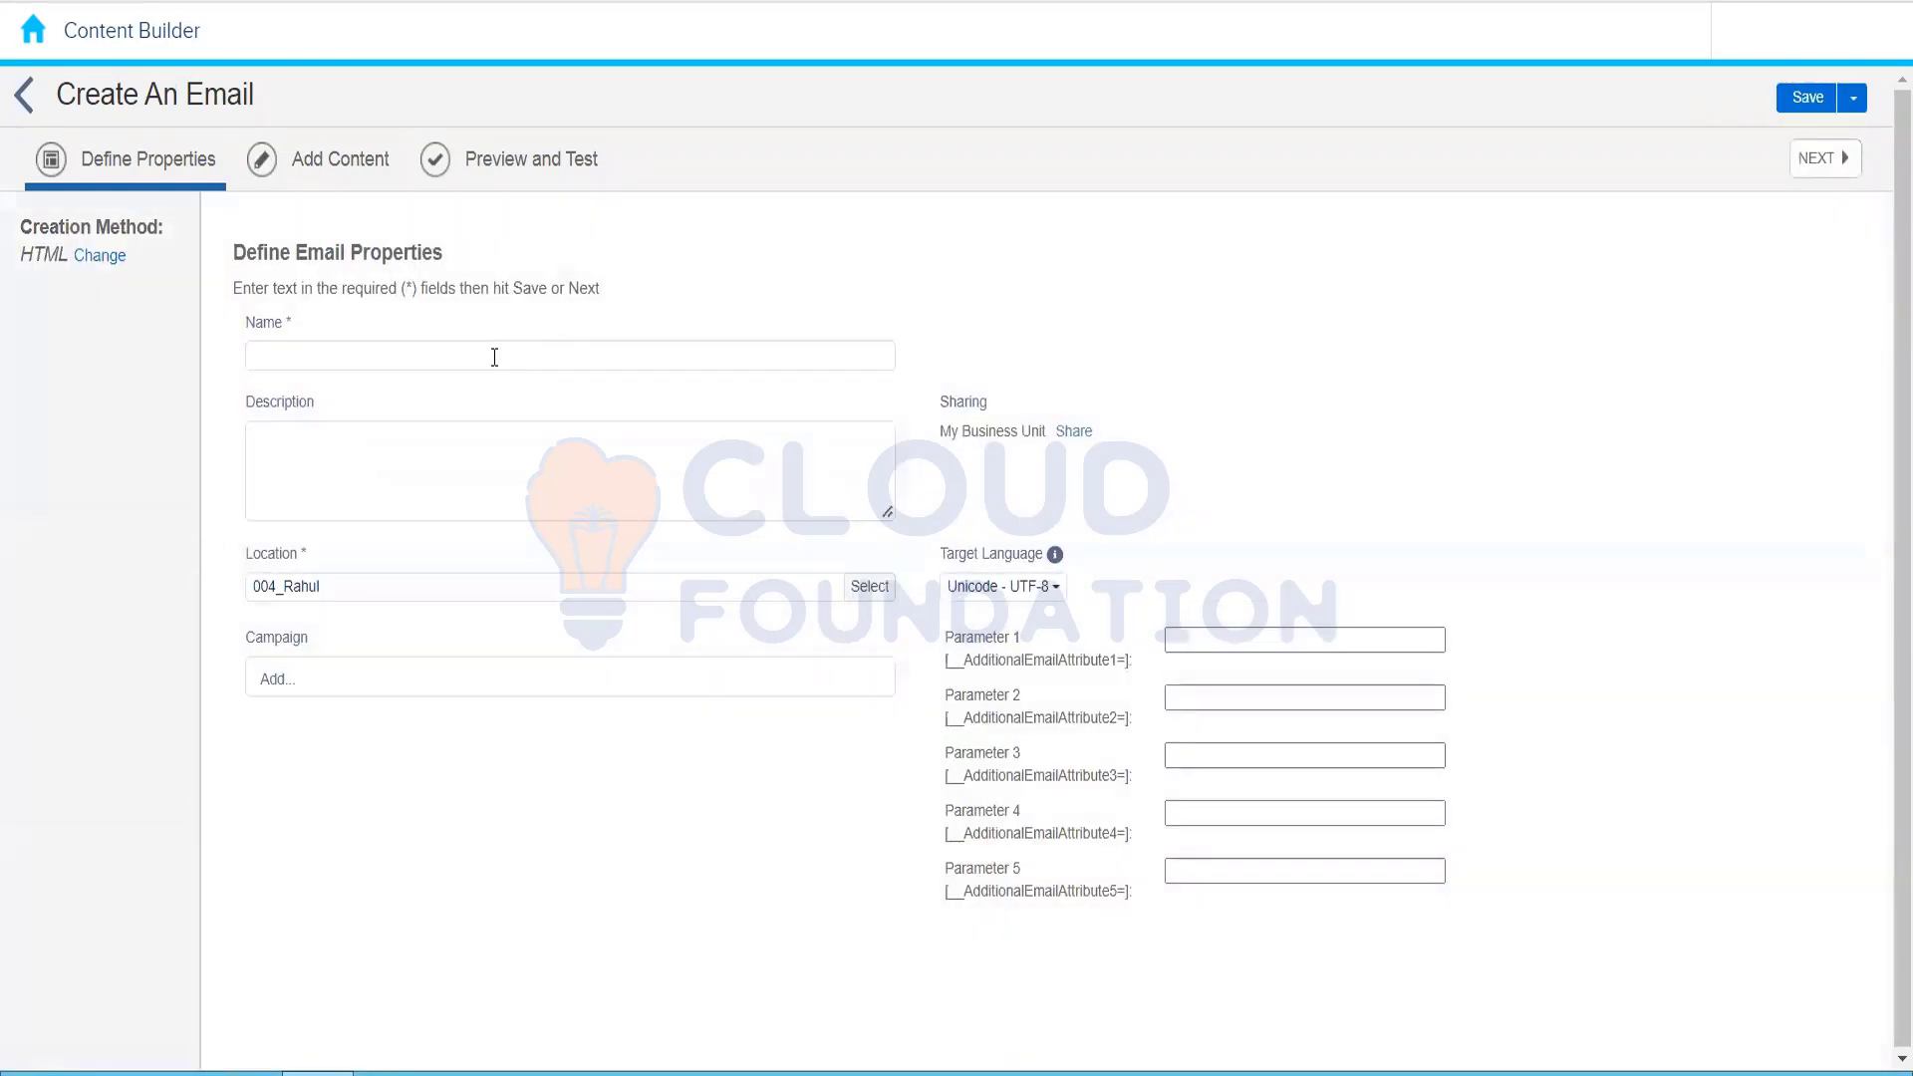
Step: Name the email "HTML Based Email Message" and proceed to adding its content
type("HTM")
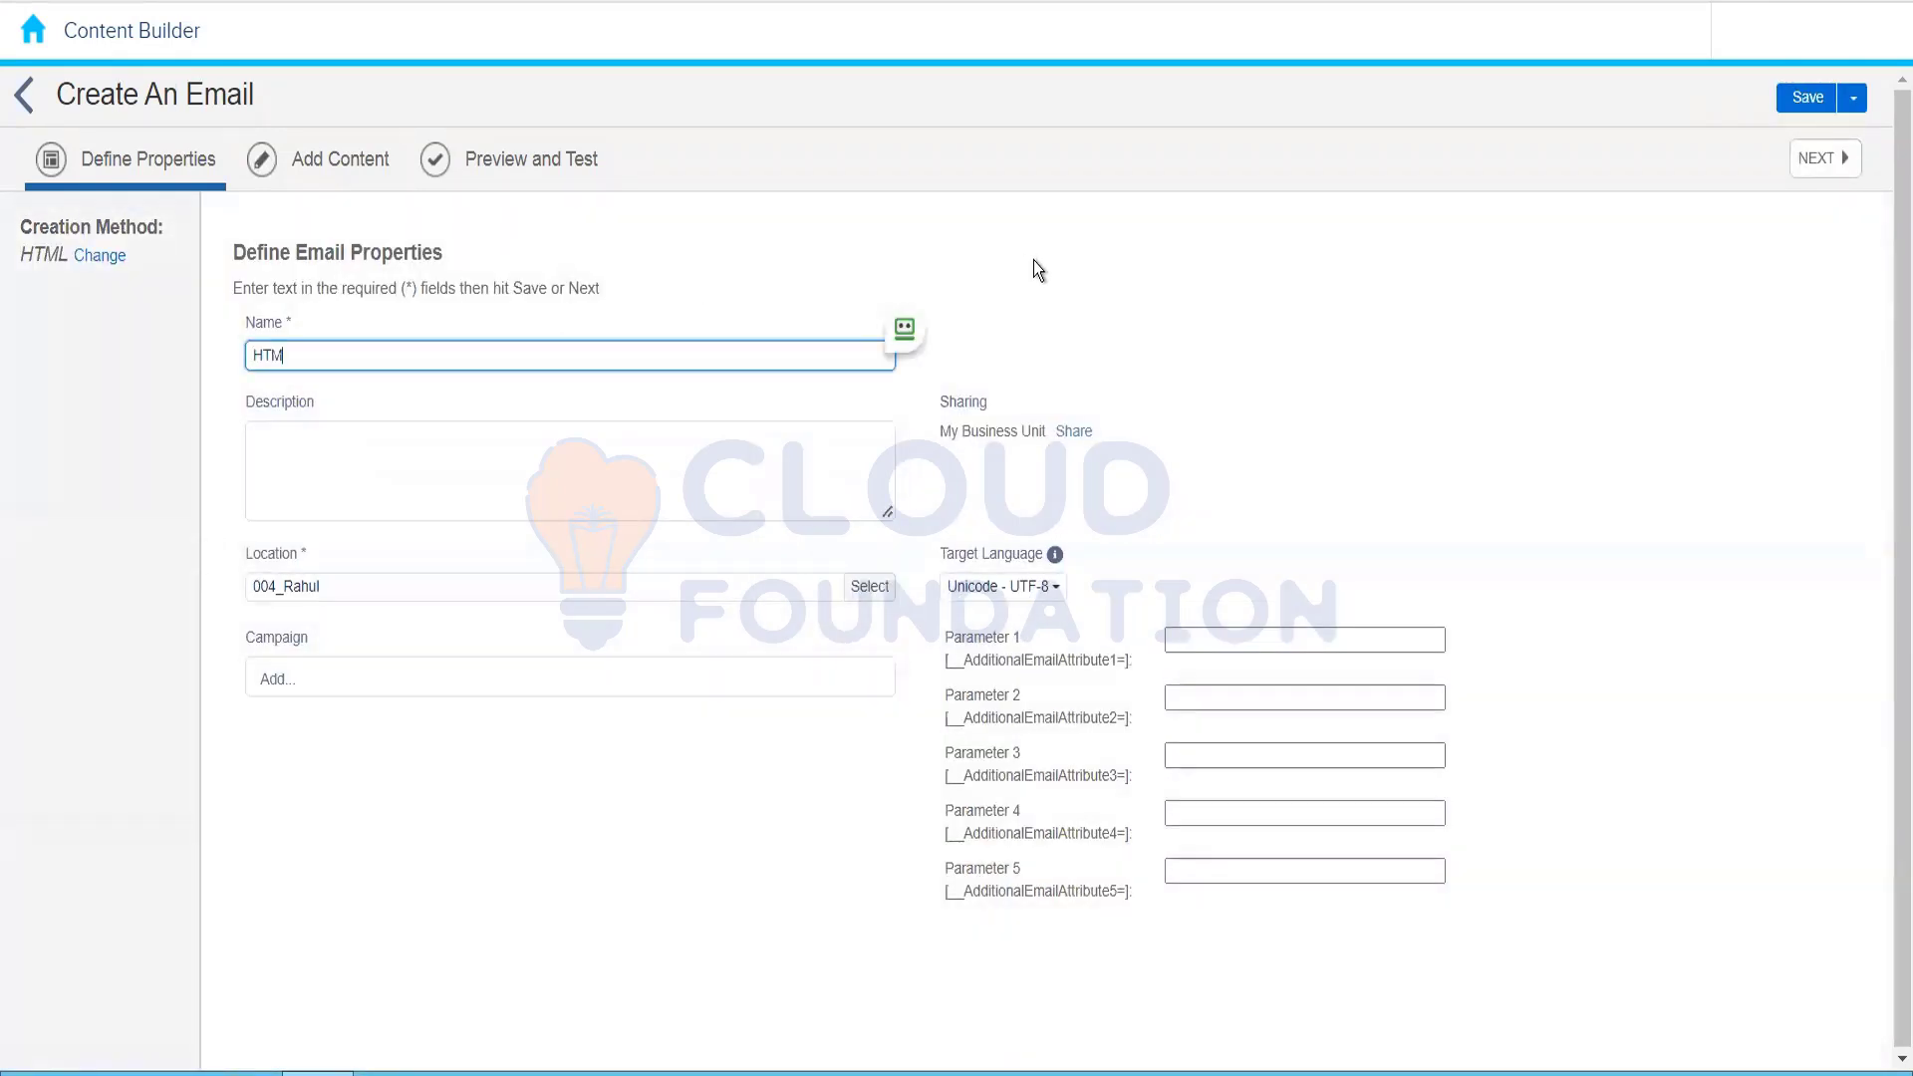
type("L Based Email Message")
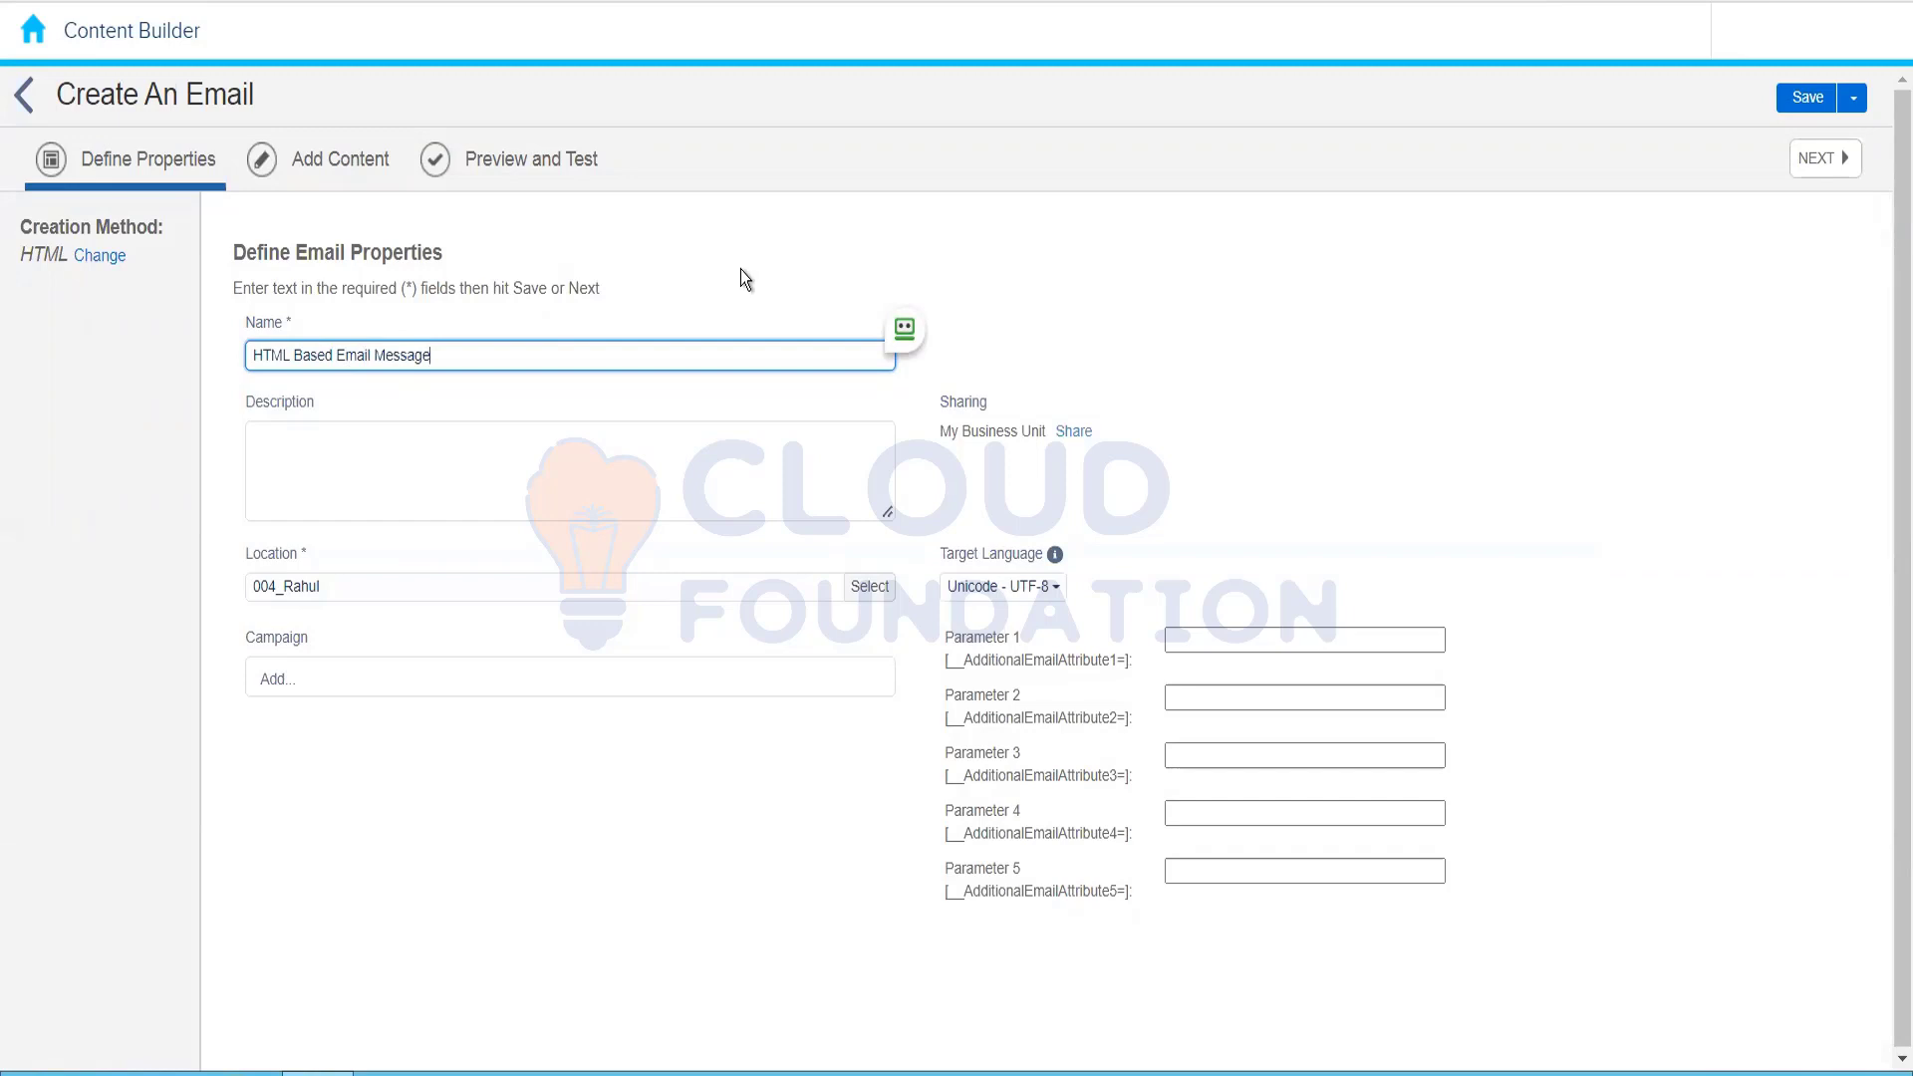
left_click(319, 165)
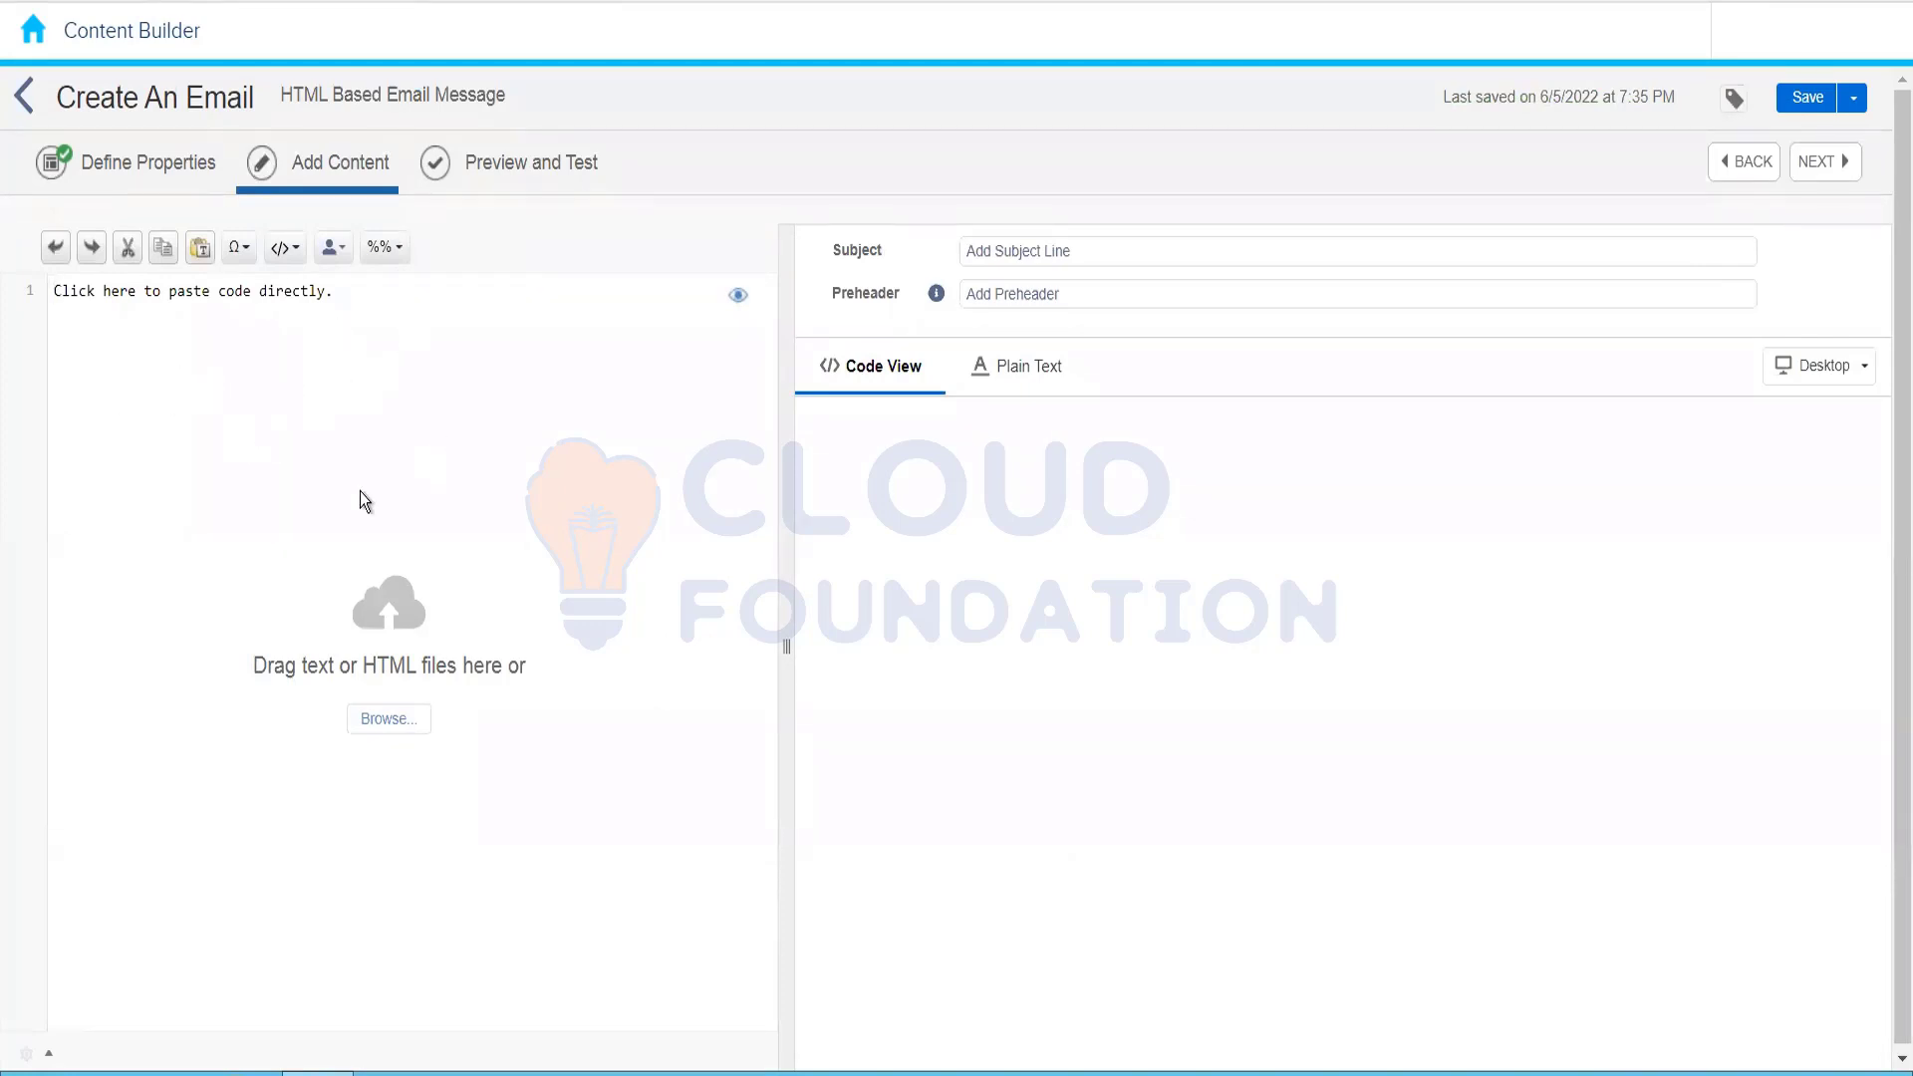
Step: Load the existing code file File.HTML as the email's content
left_click(398, 733)
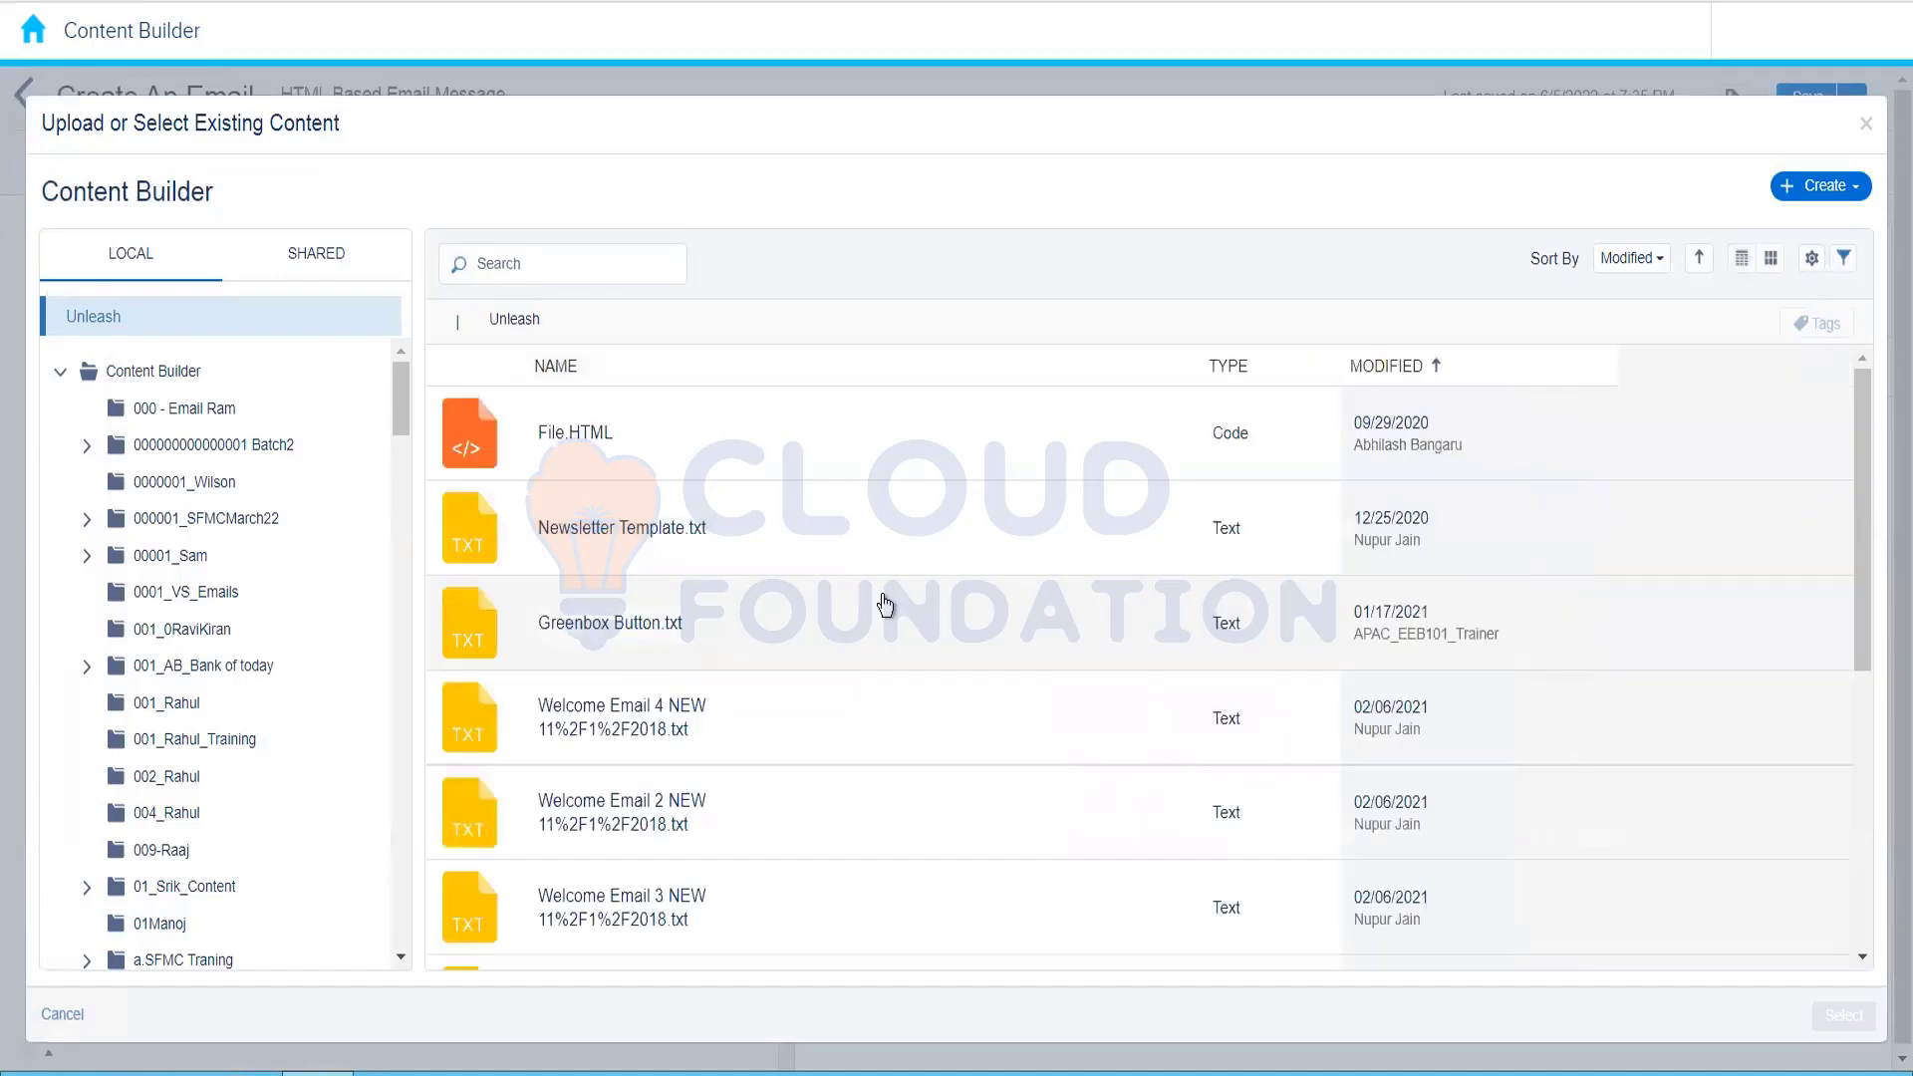
left_click(897, 432)
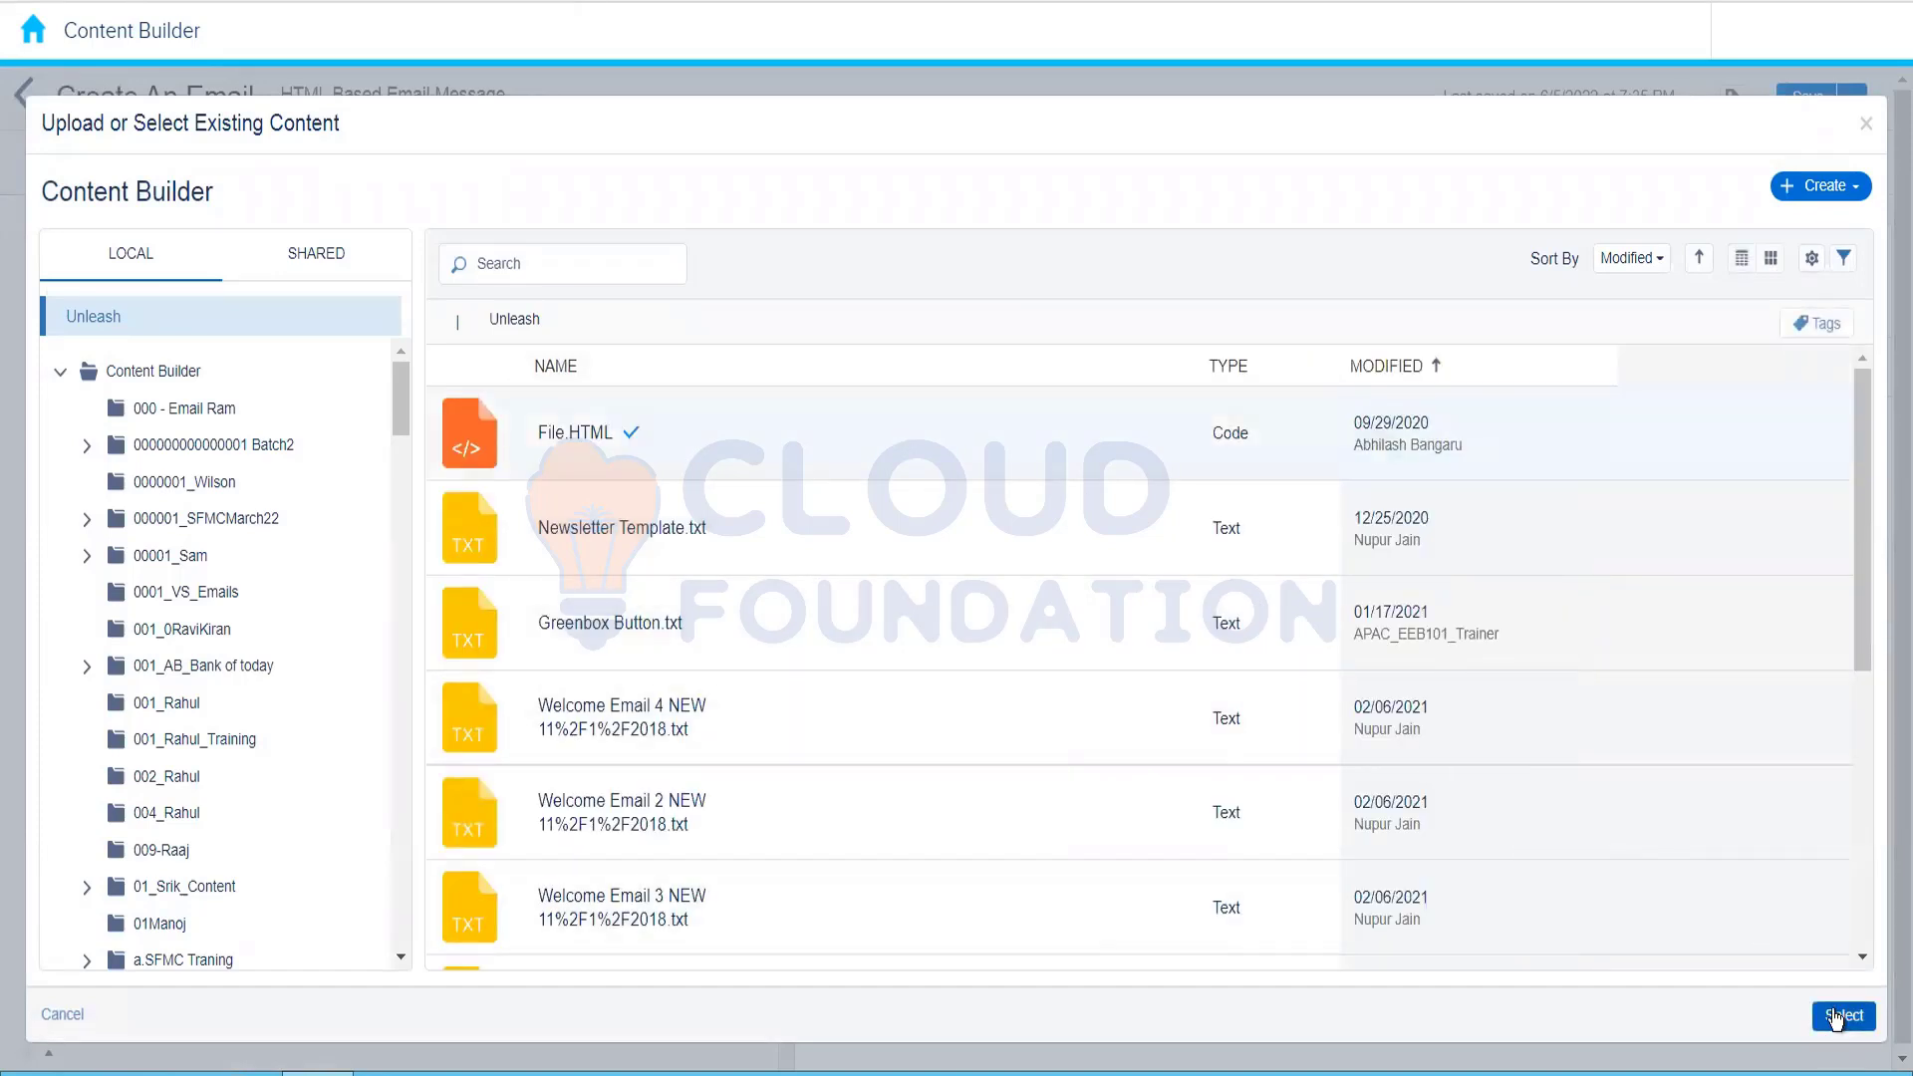
left_click(1843, 1016)
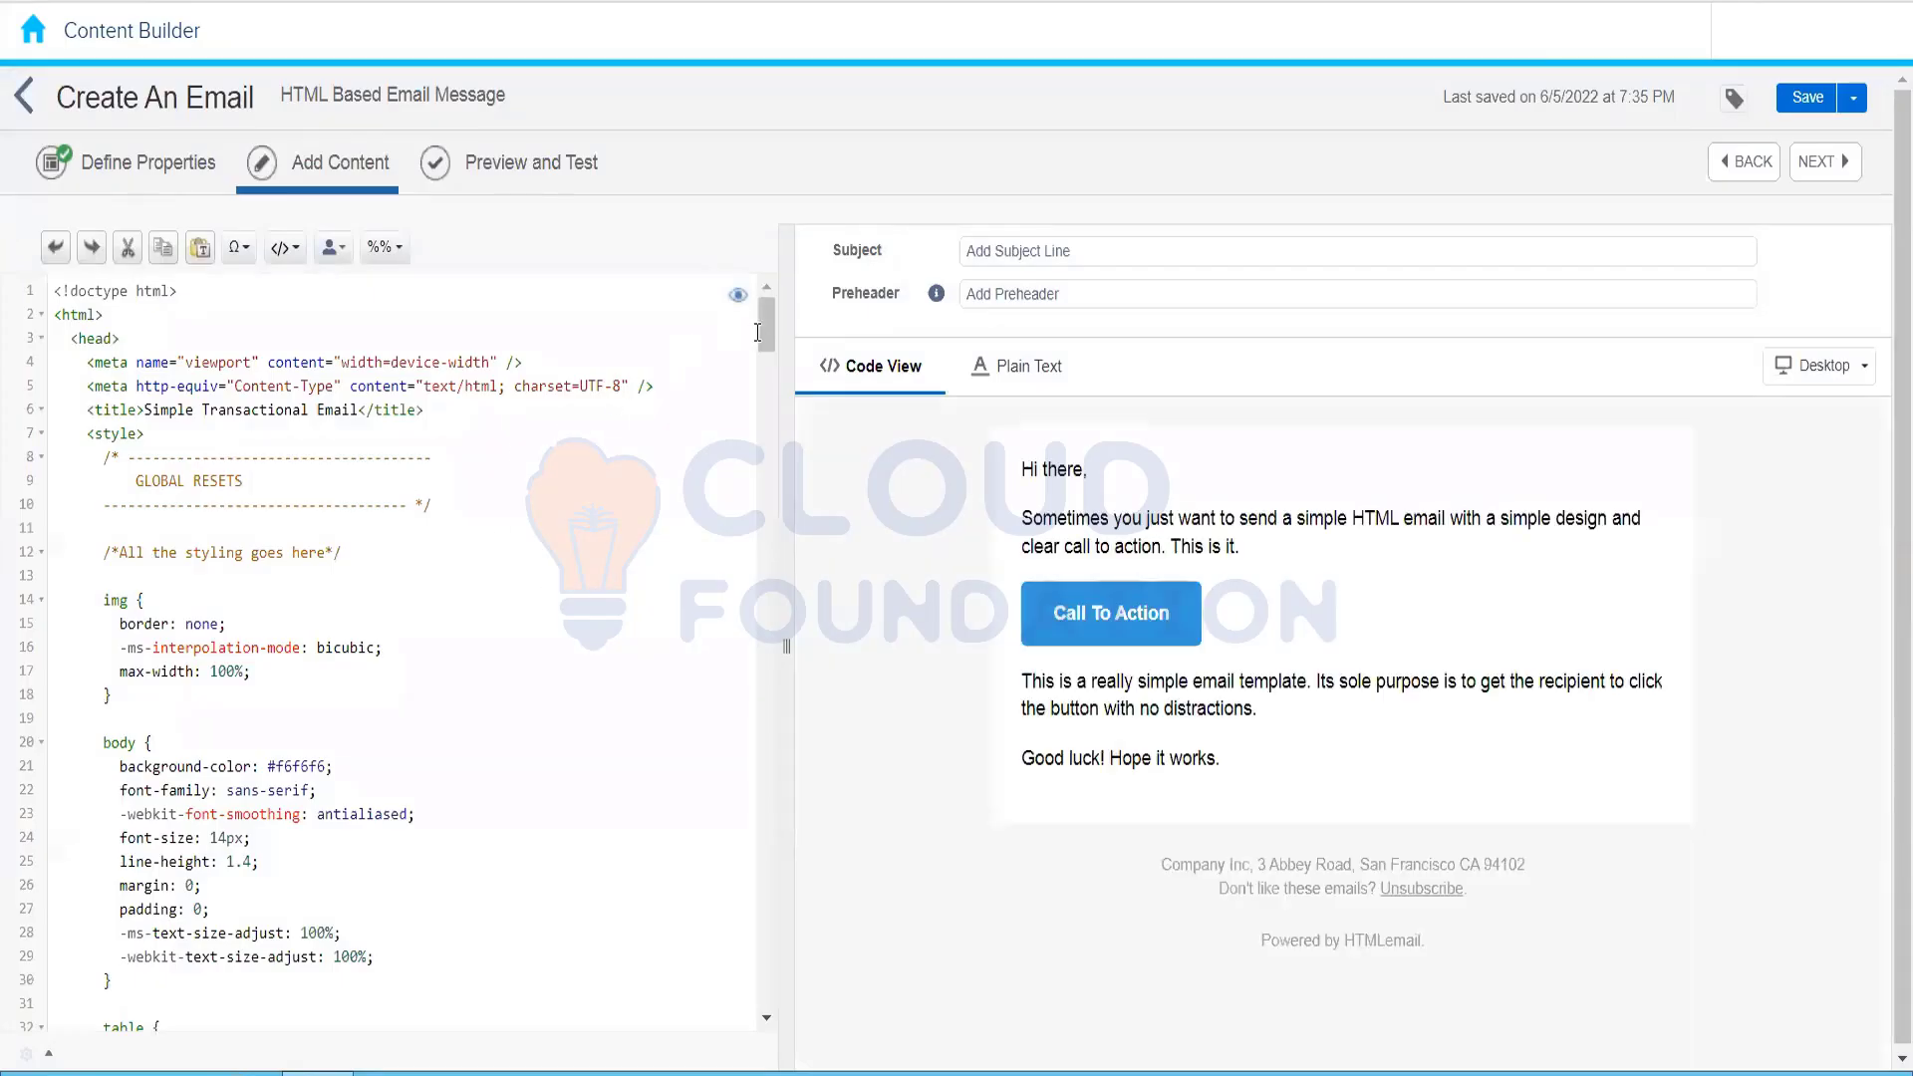
Step: Add an empty line above the doctype declaration at the start of the email's HTML code
left_click_drag(766, 325, 797, 233)
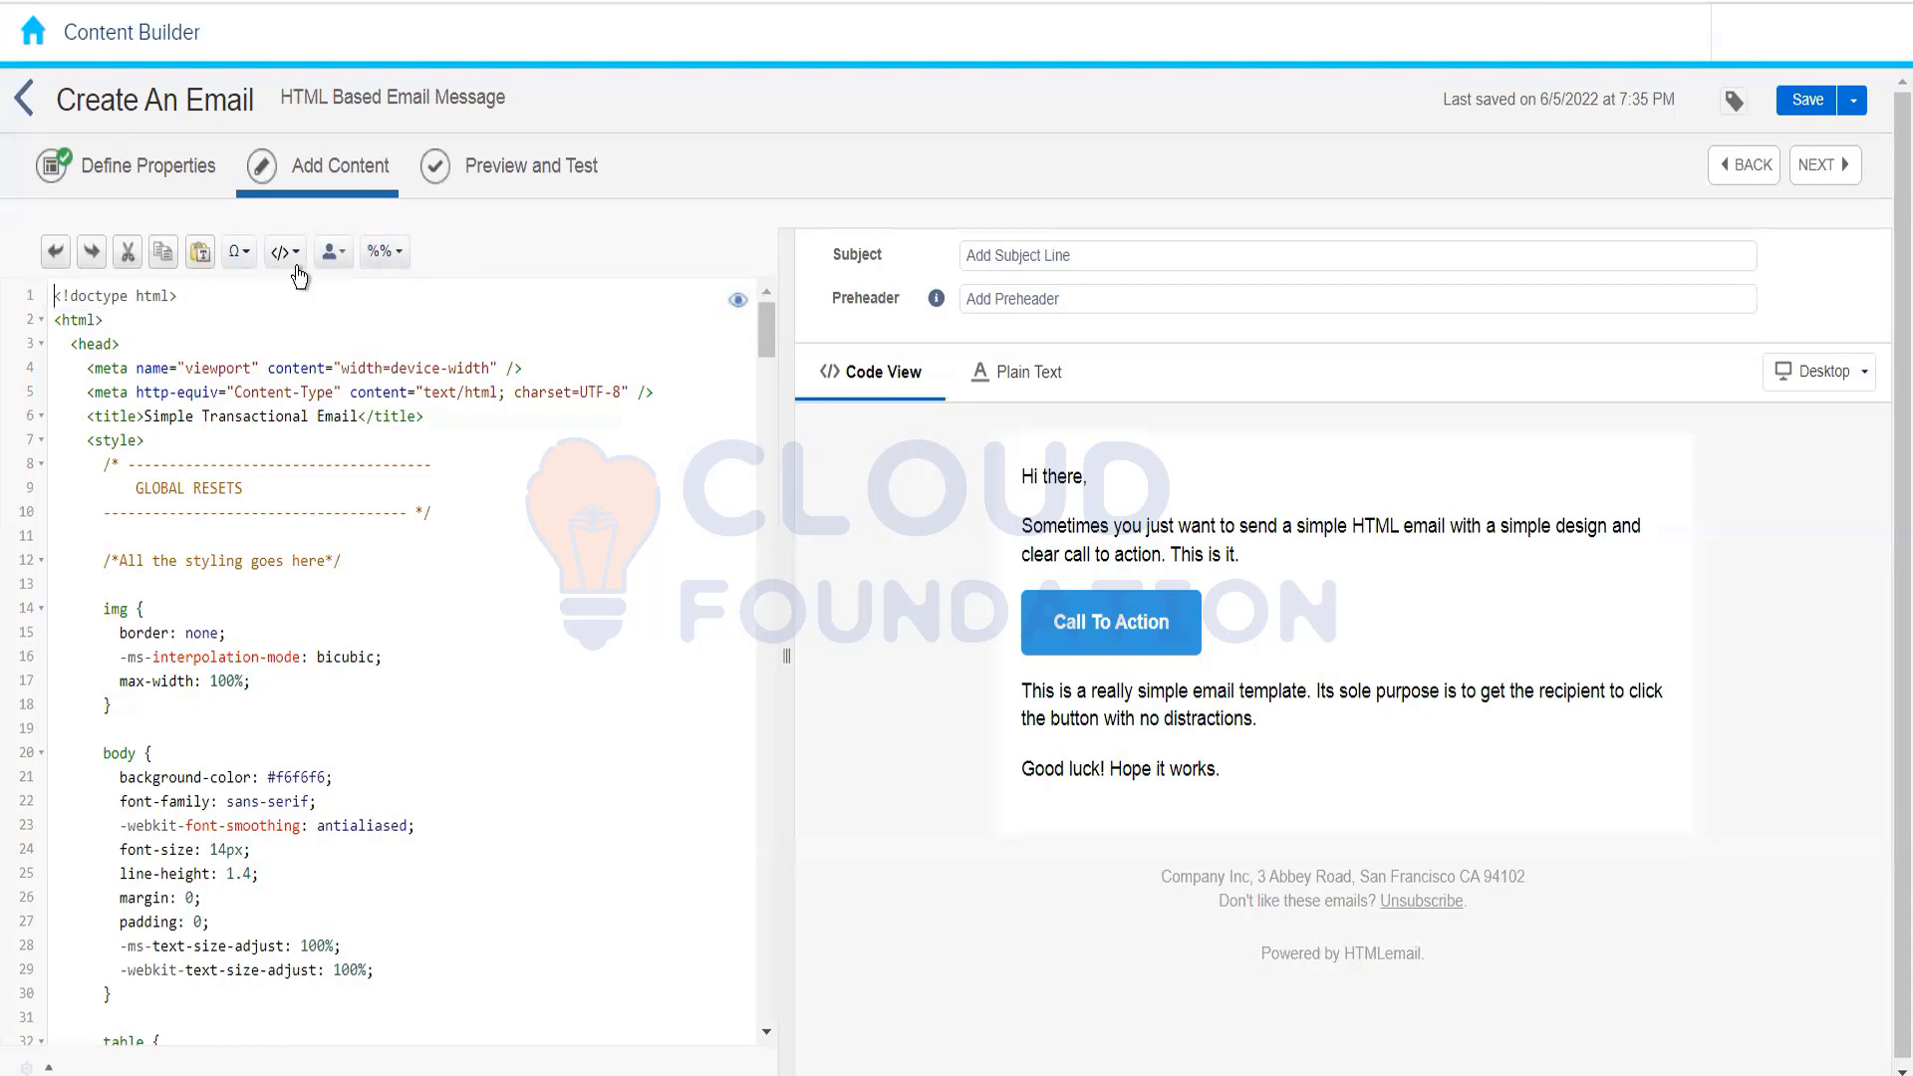
left_click(240, 252)
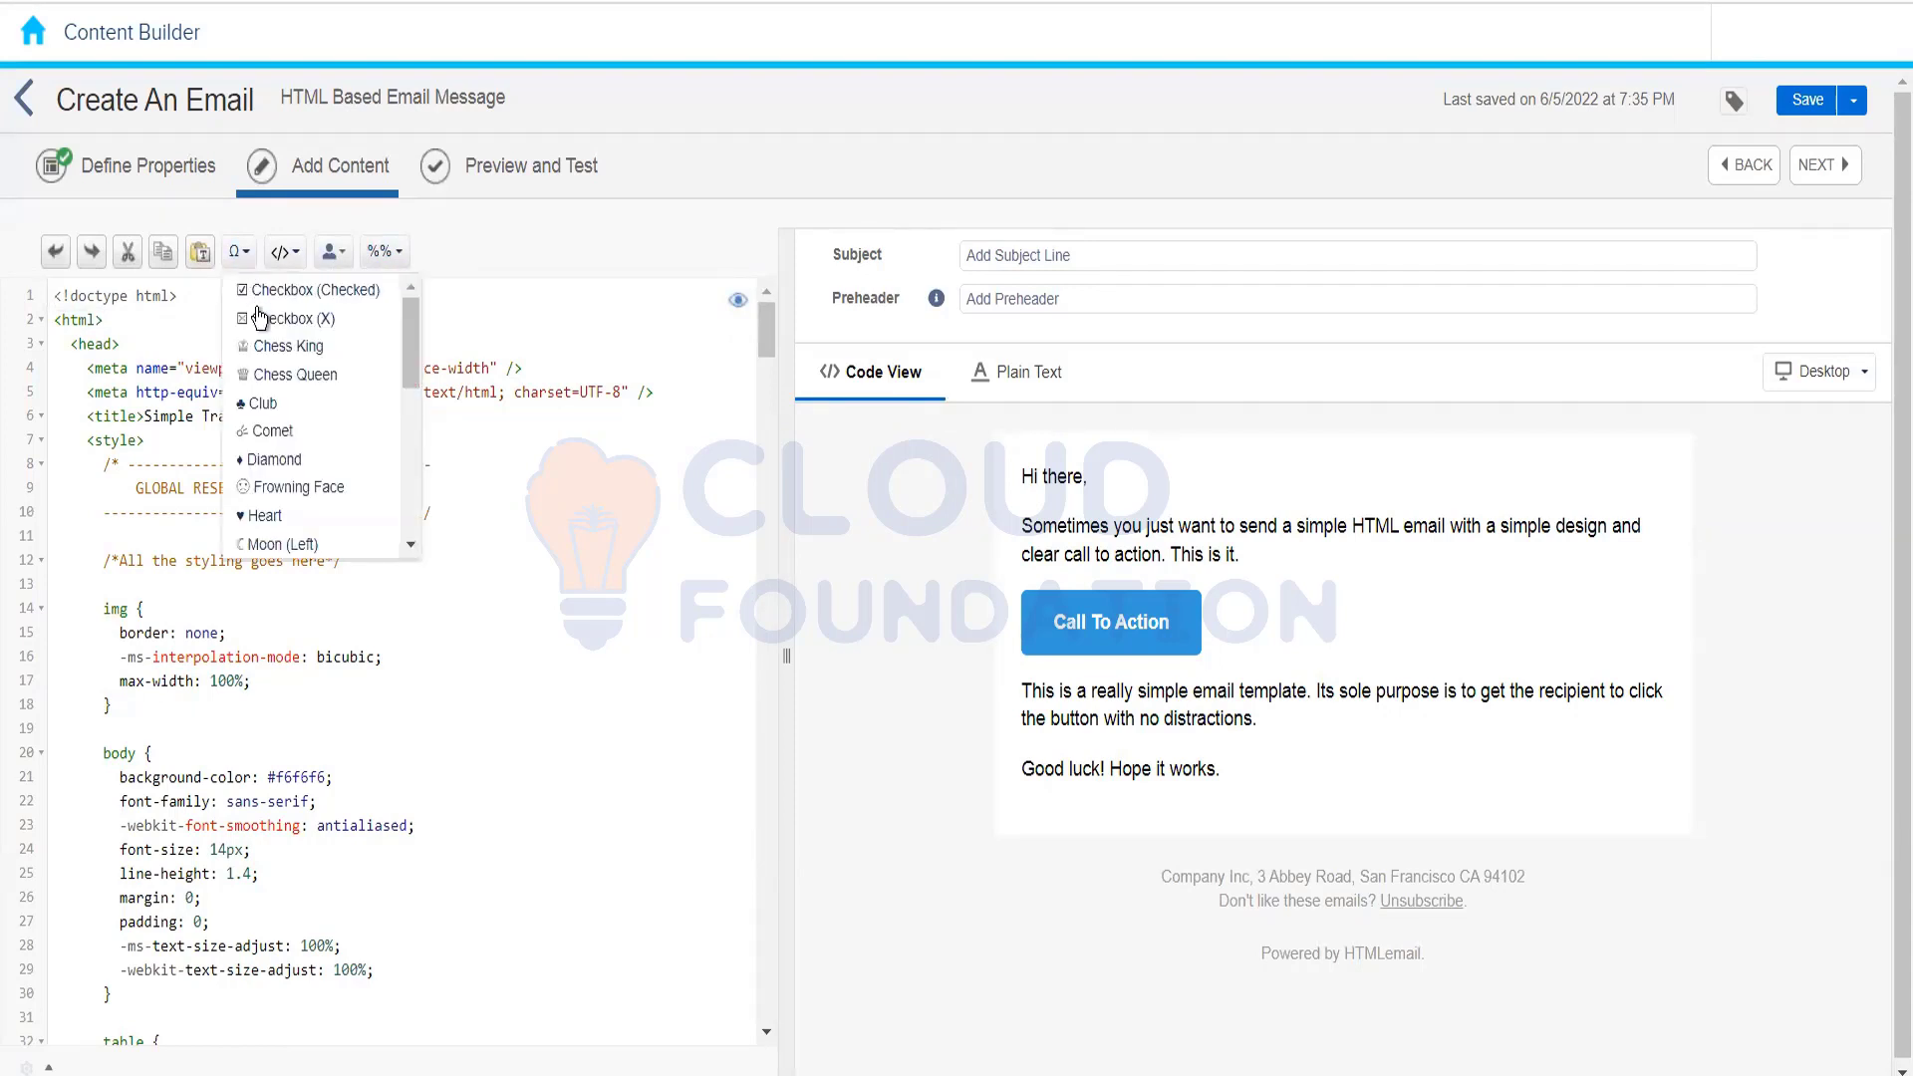
left_click_drag(409, 343, 408, 260)
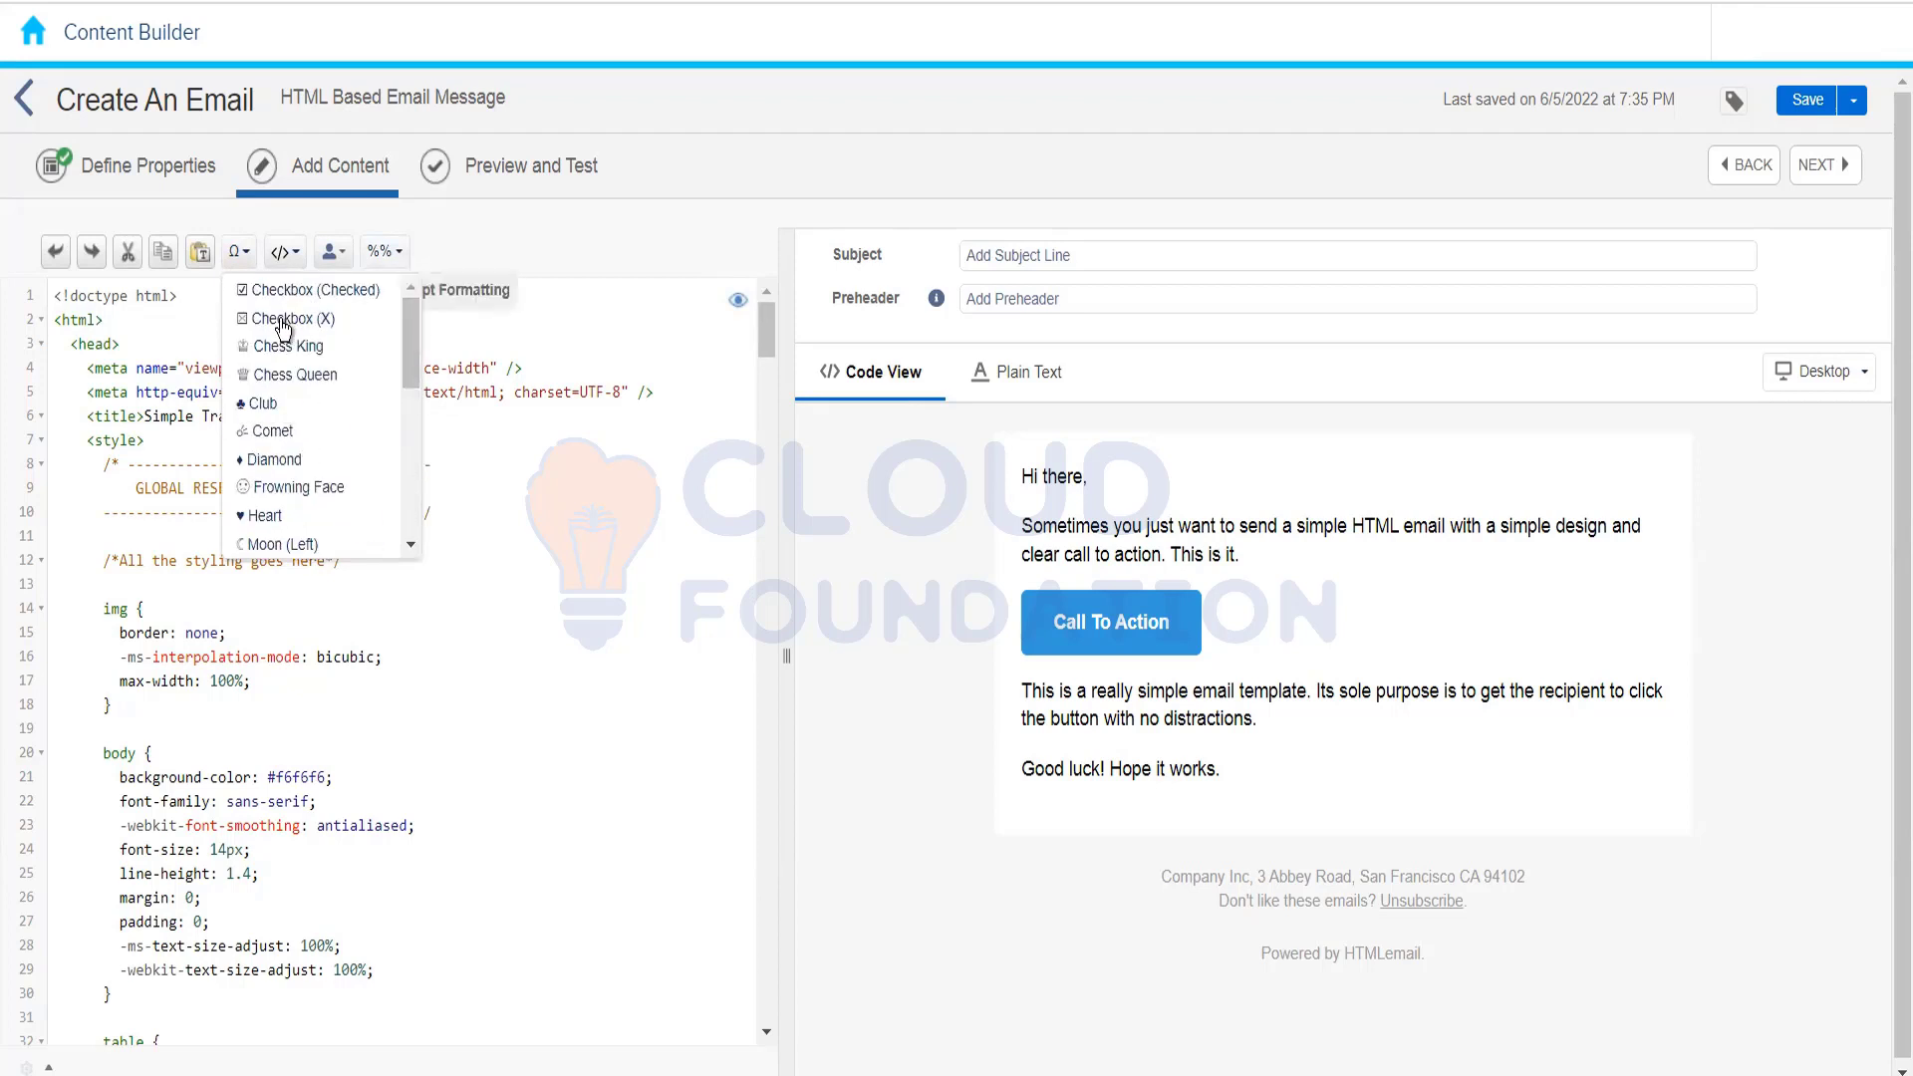
left_click(174, 328)
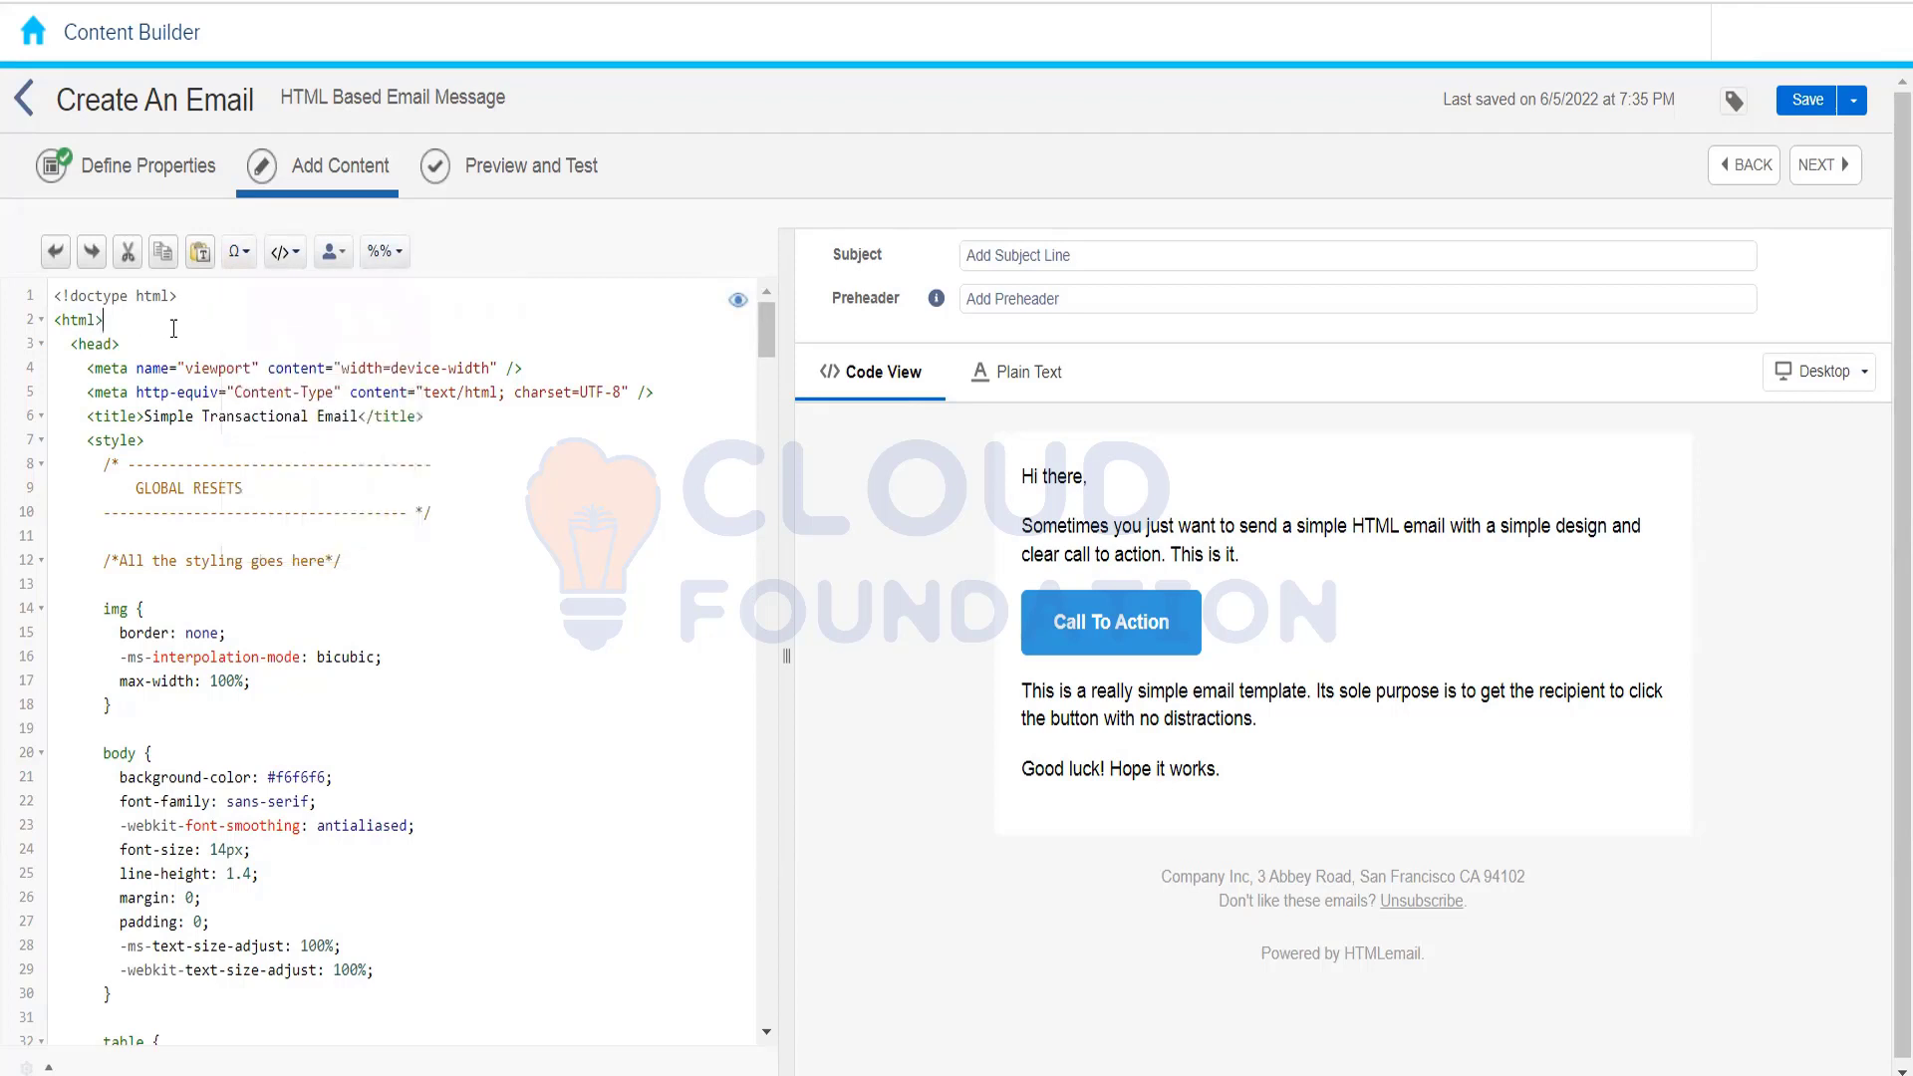
left_click(54, 296)
key("Return")
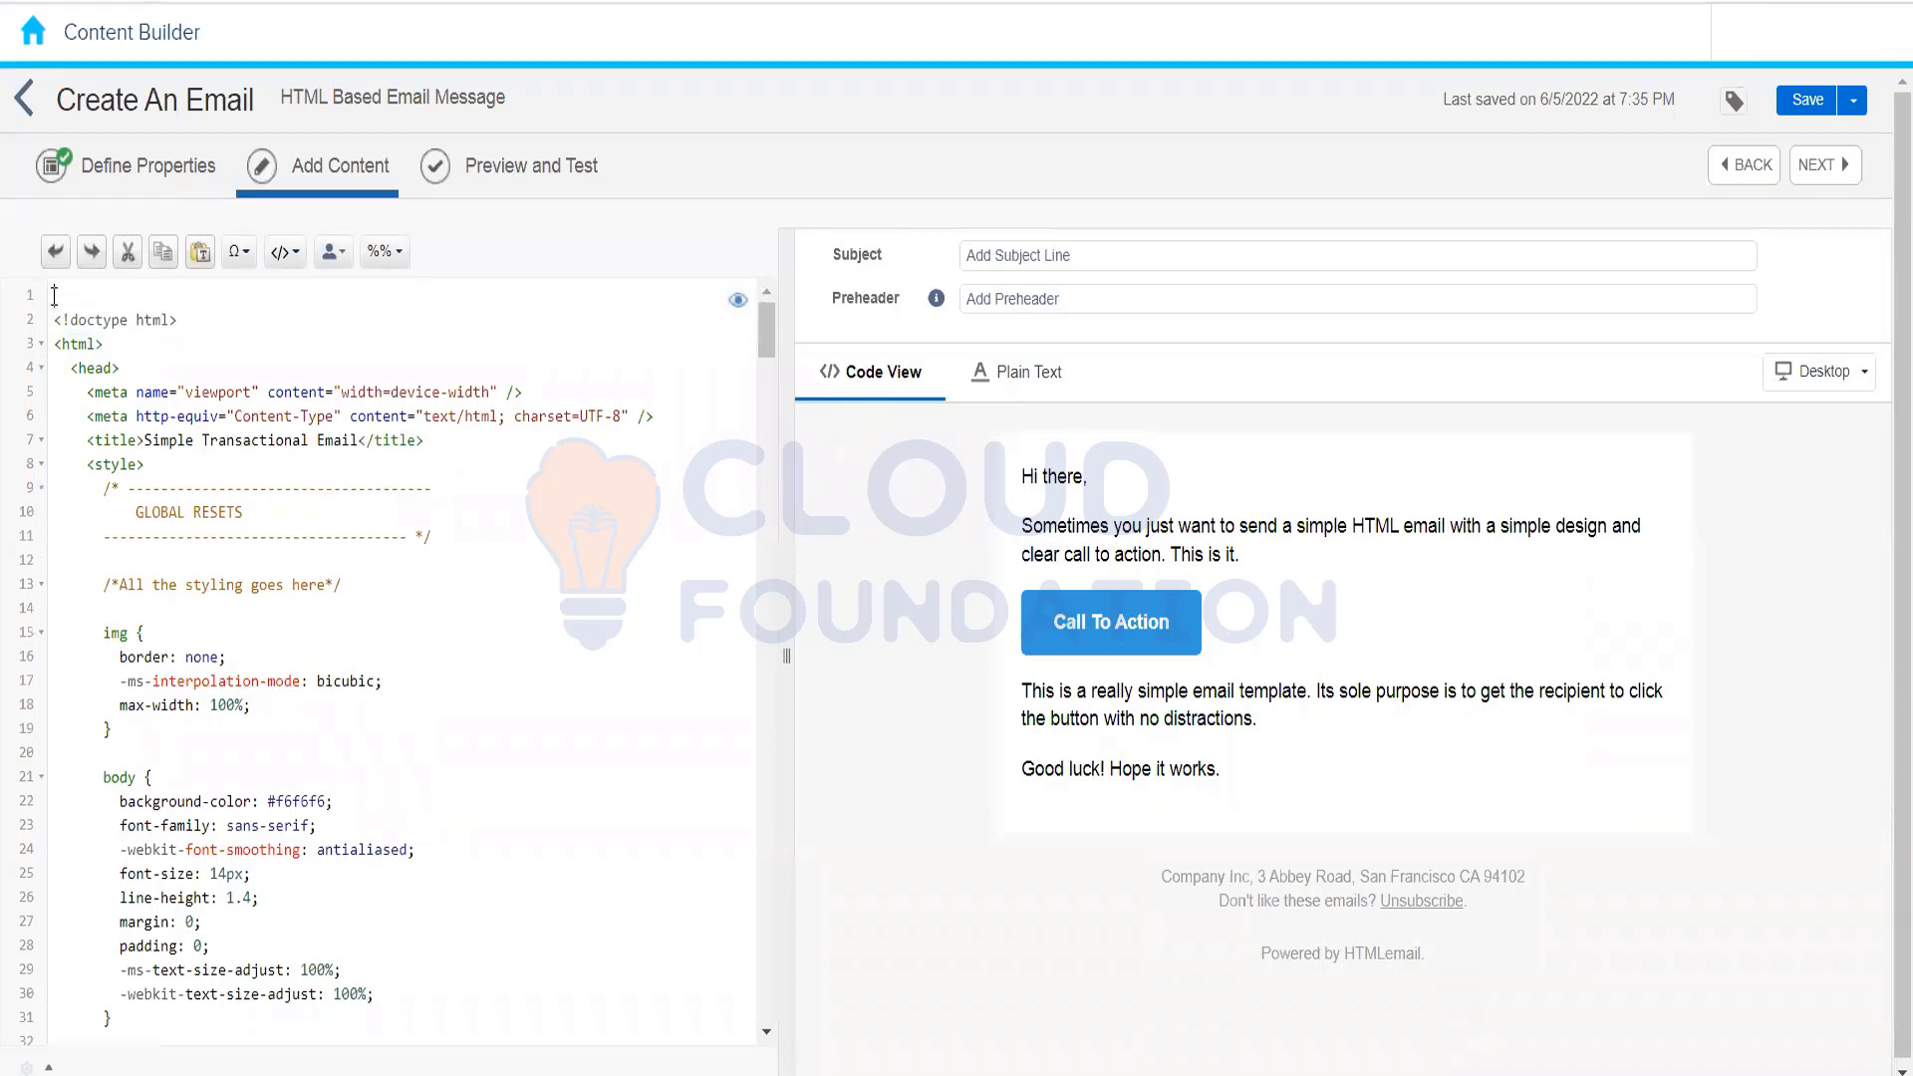
Step: Insert the Heart and Smiling Face (White) symbols on the empty first line of the code
left_click(248, 261)
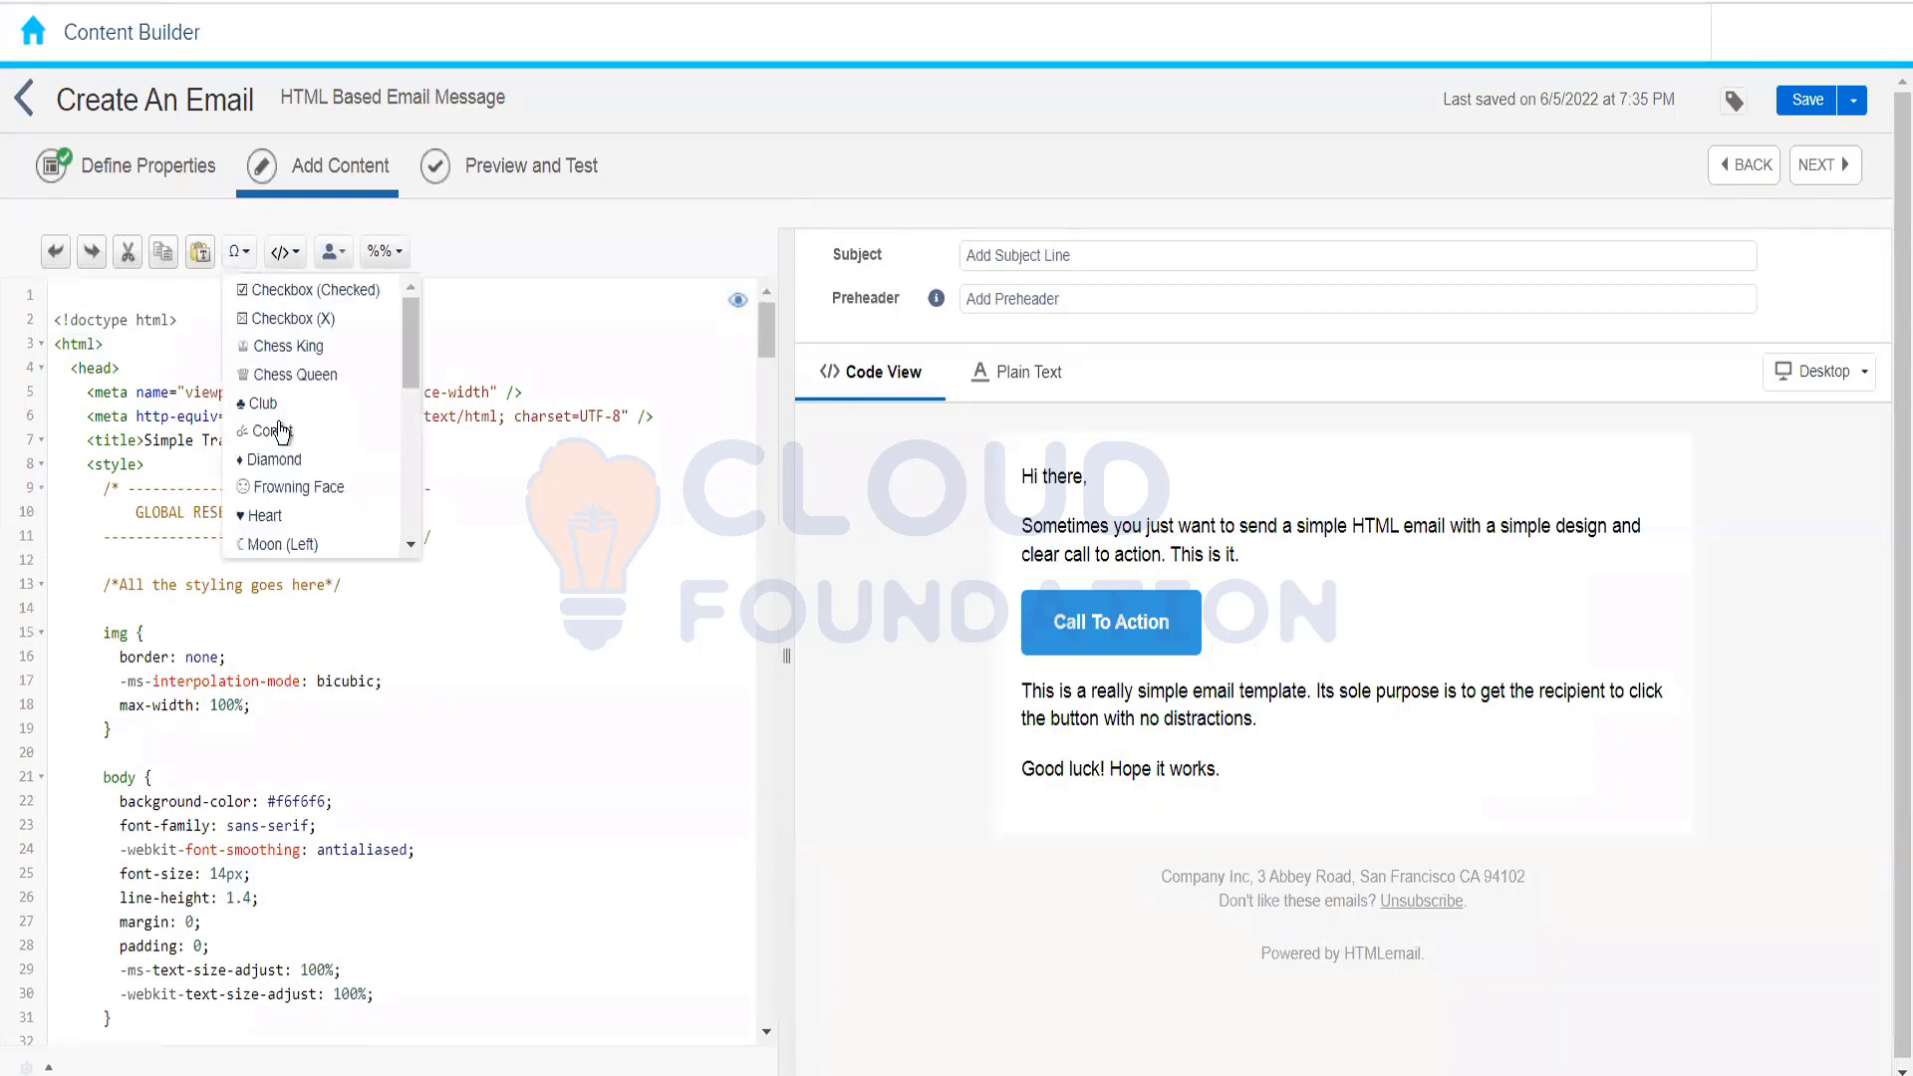
left_click(289, 520)
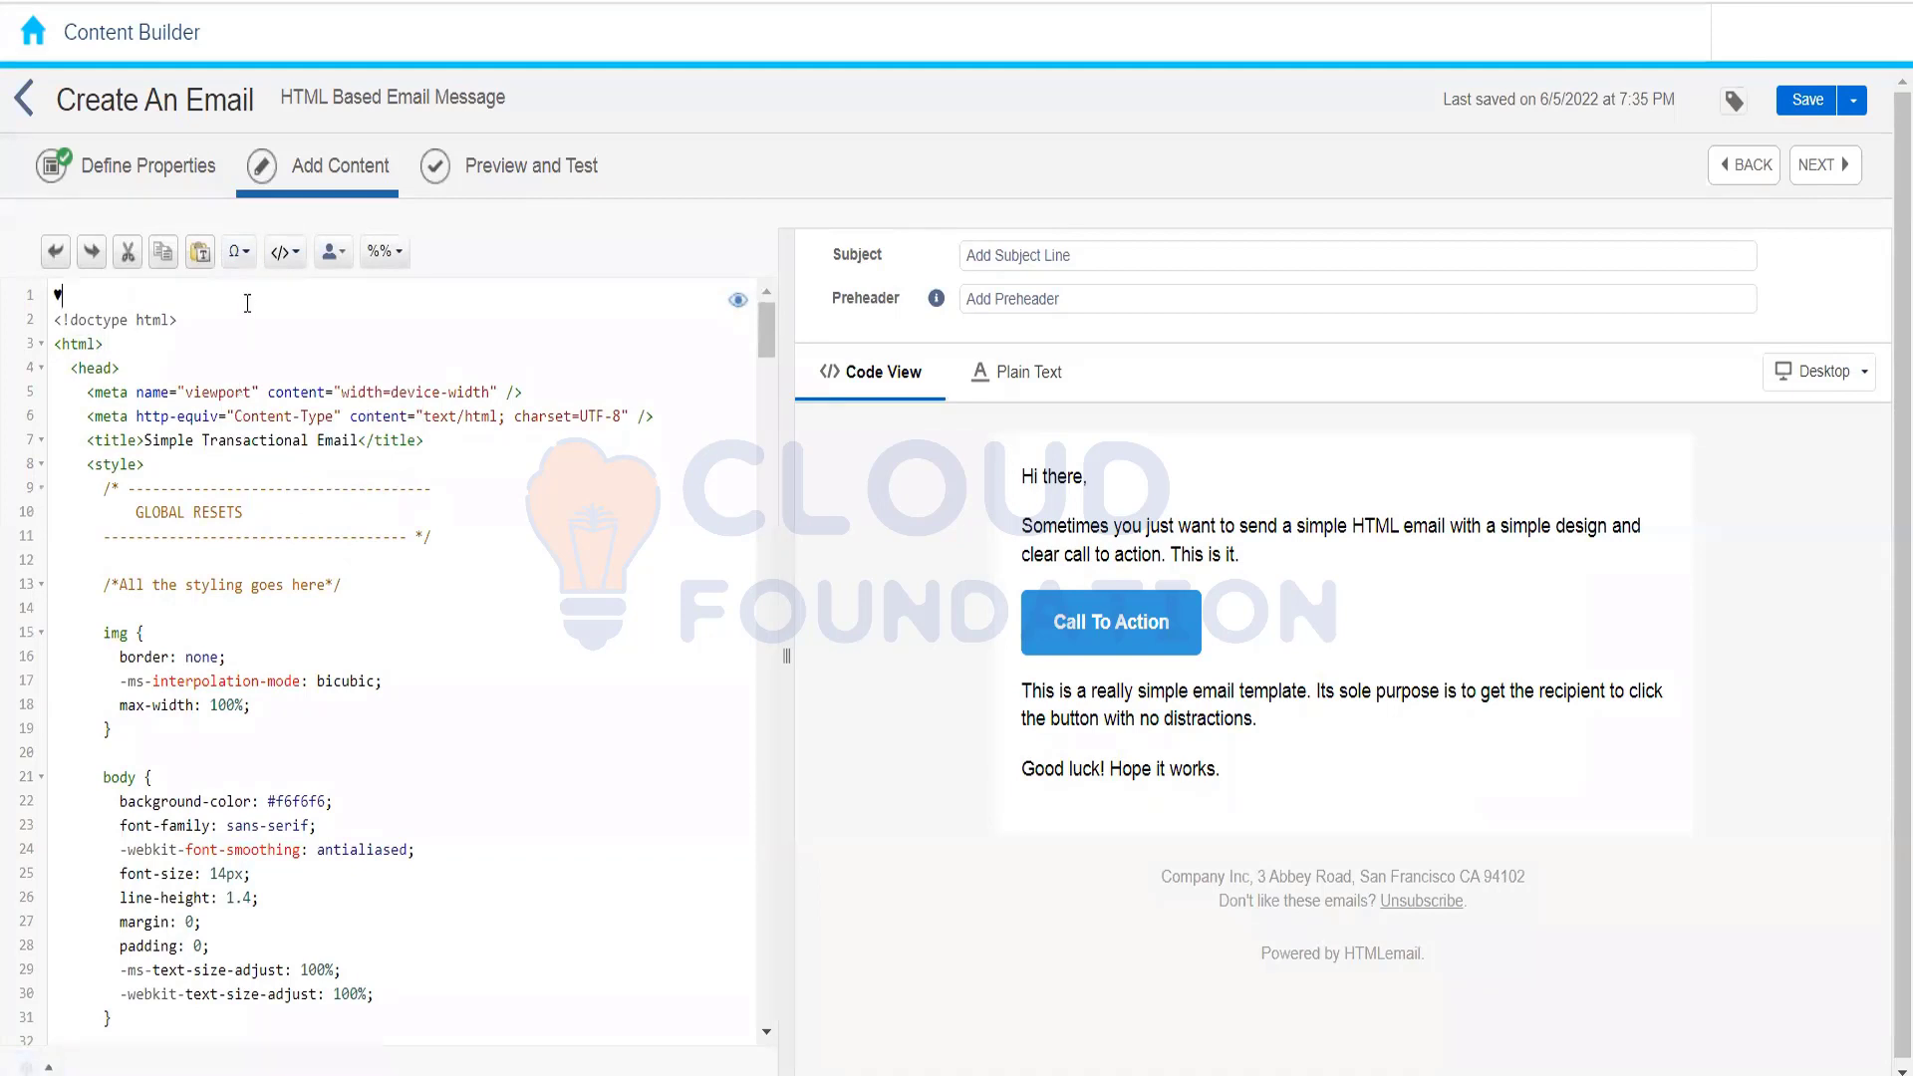
left_click(240, 261)
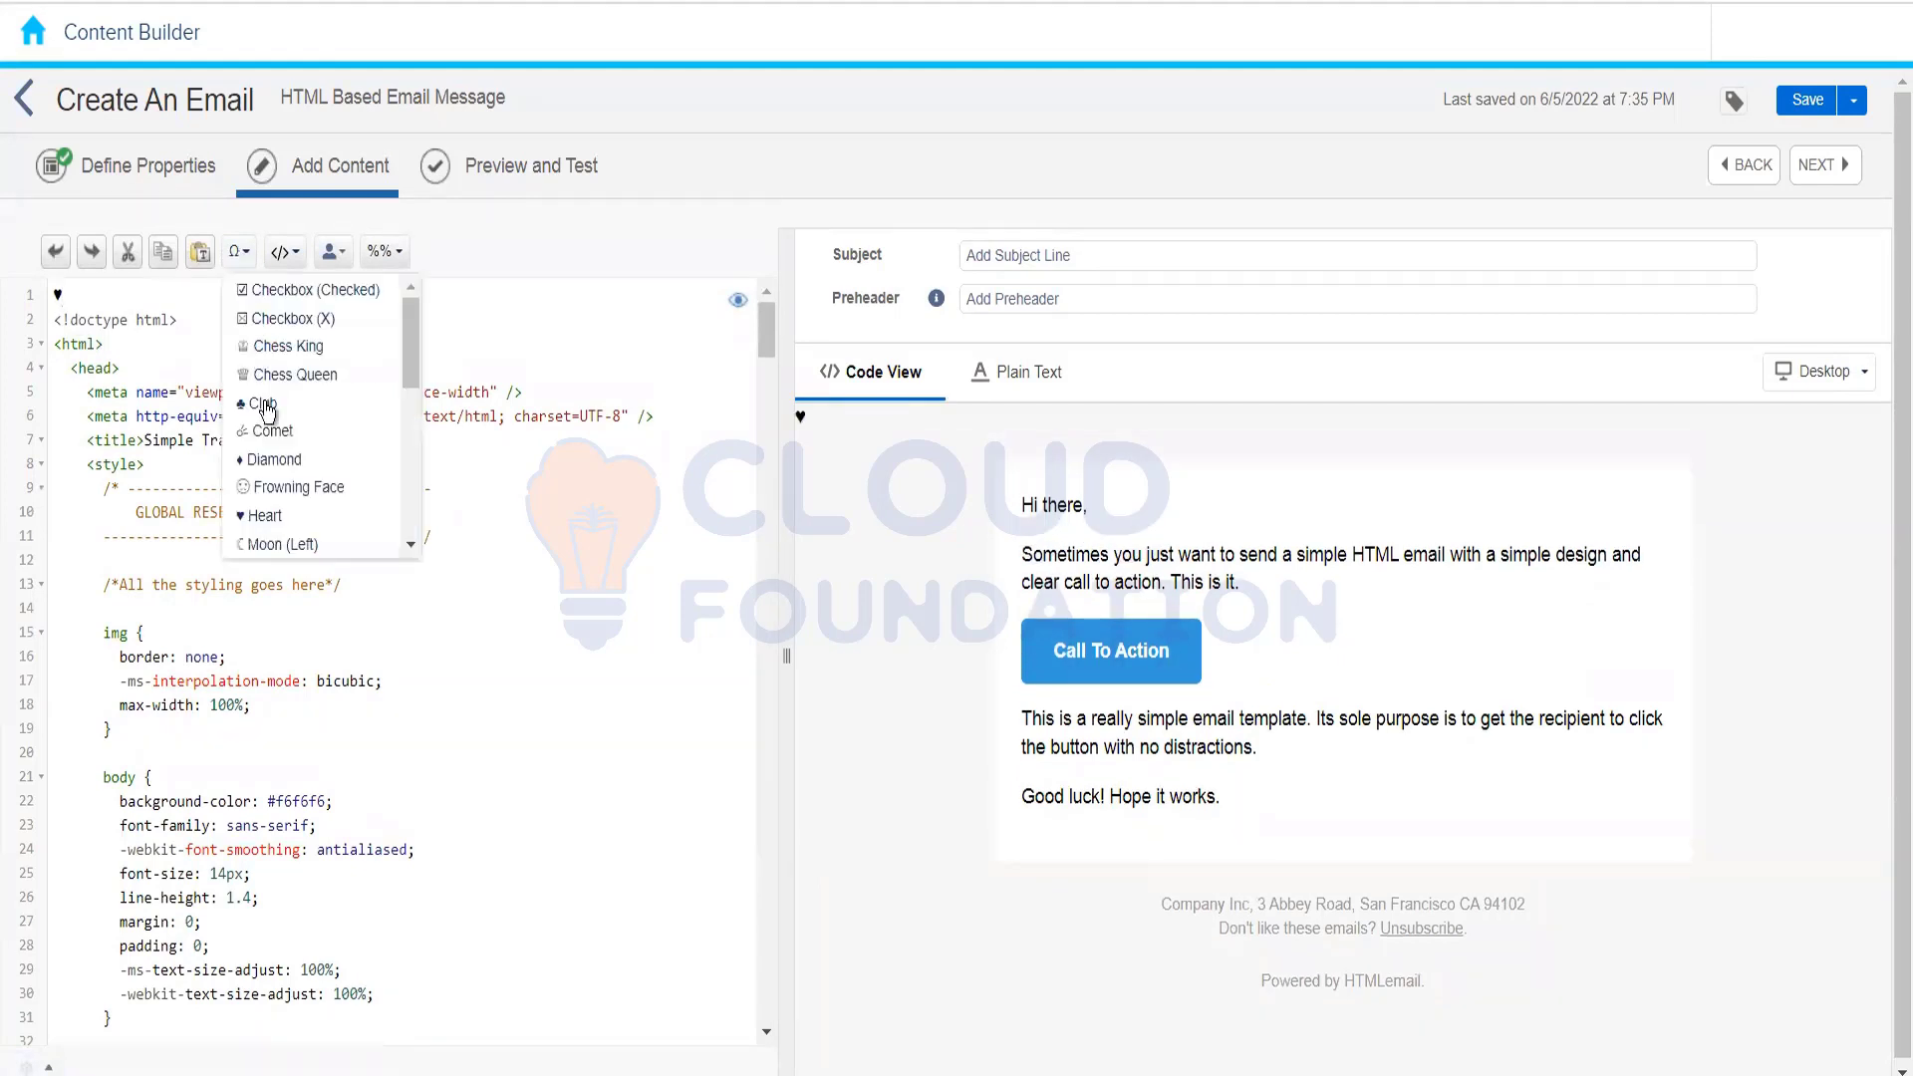
left_click(411, 548)
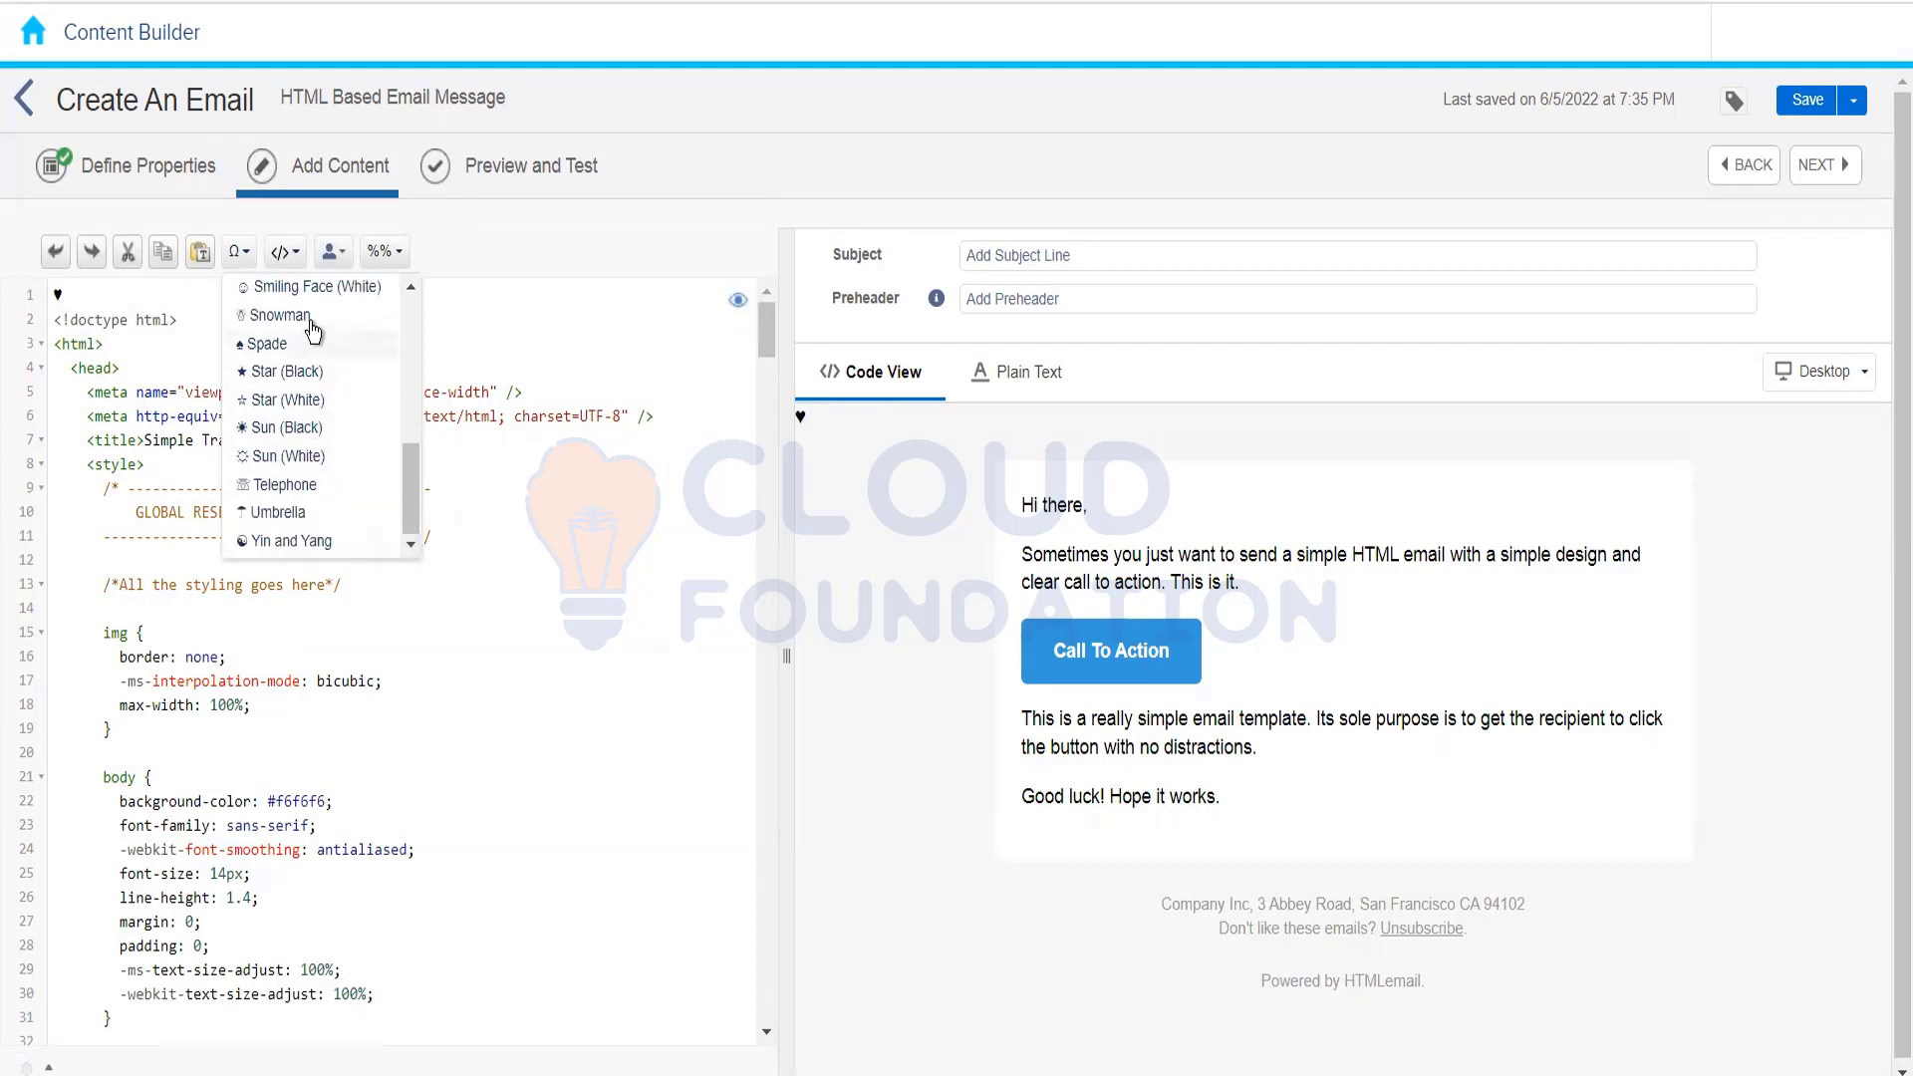
left_click(312, 287)
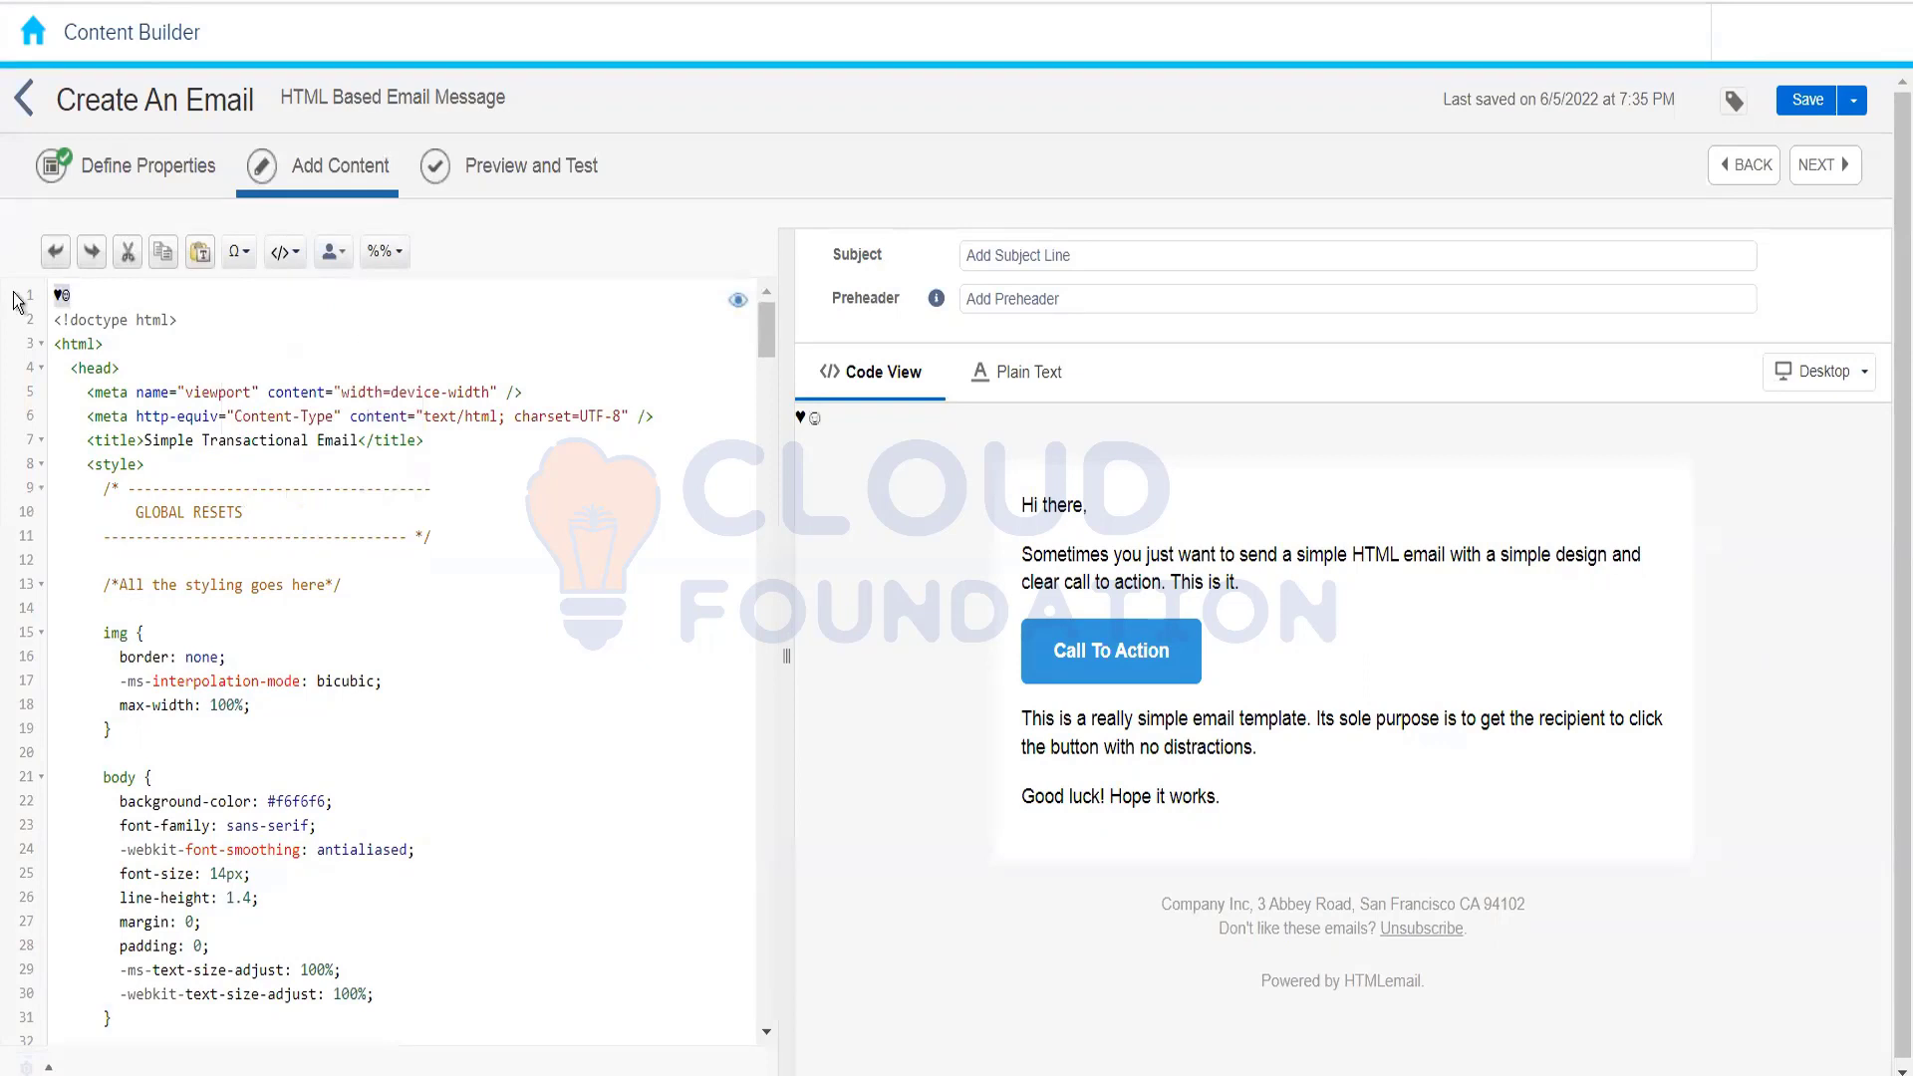
Step: Look through the saved and system code snippets and the form for creating a new snippet
left_click(287, 253)
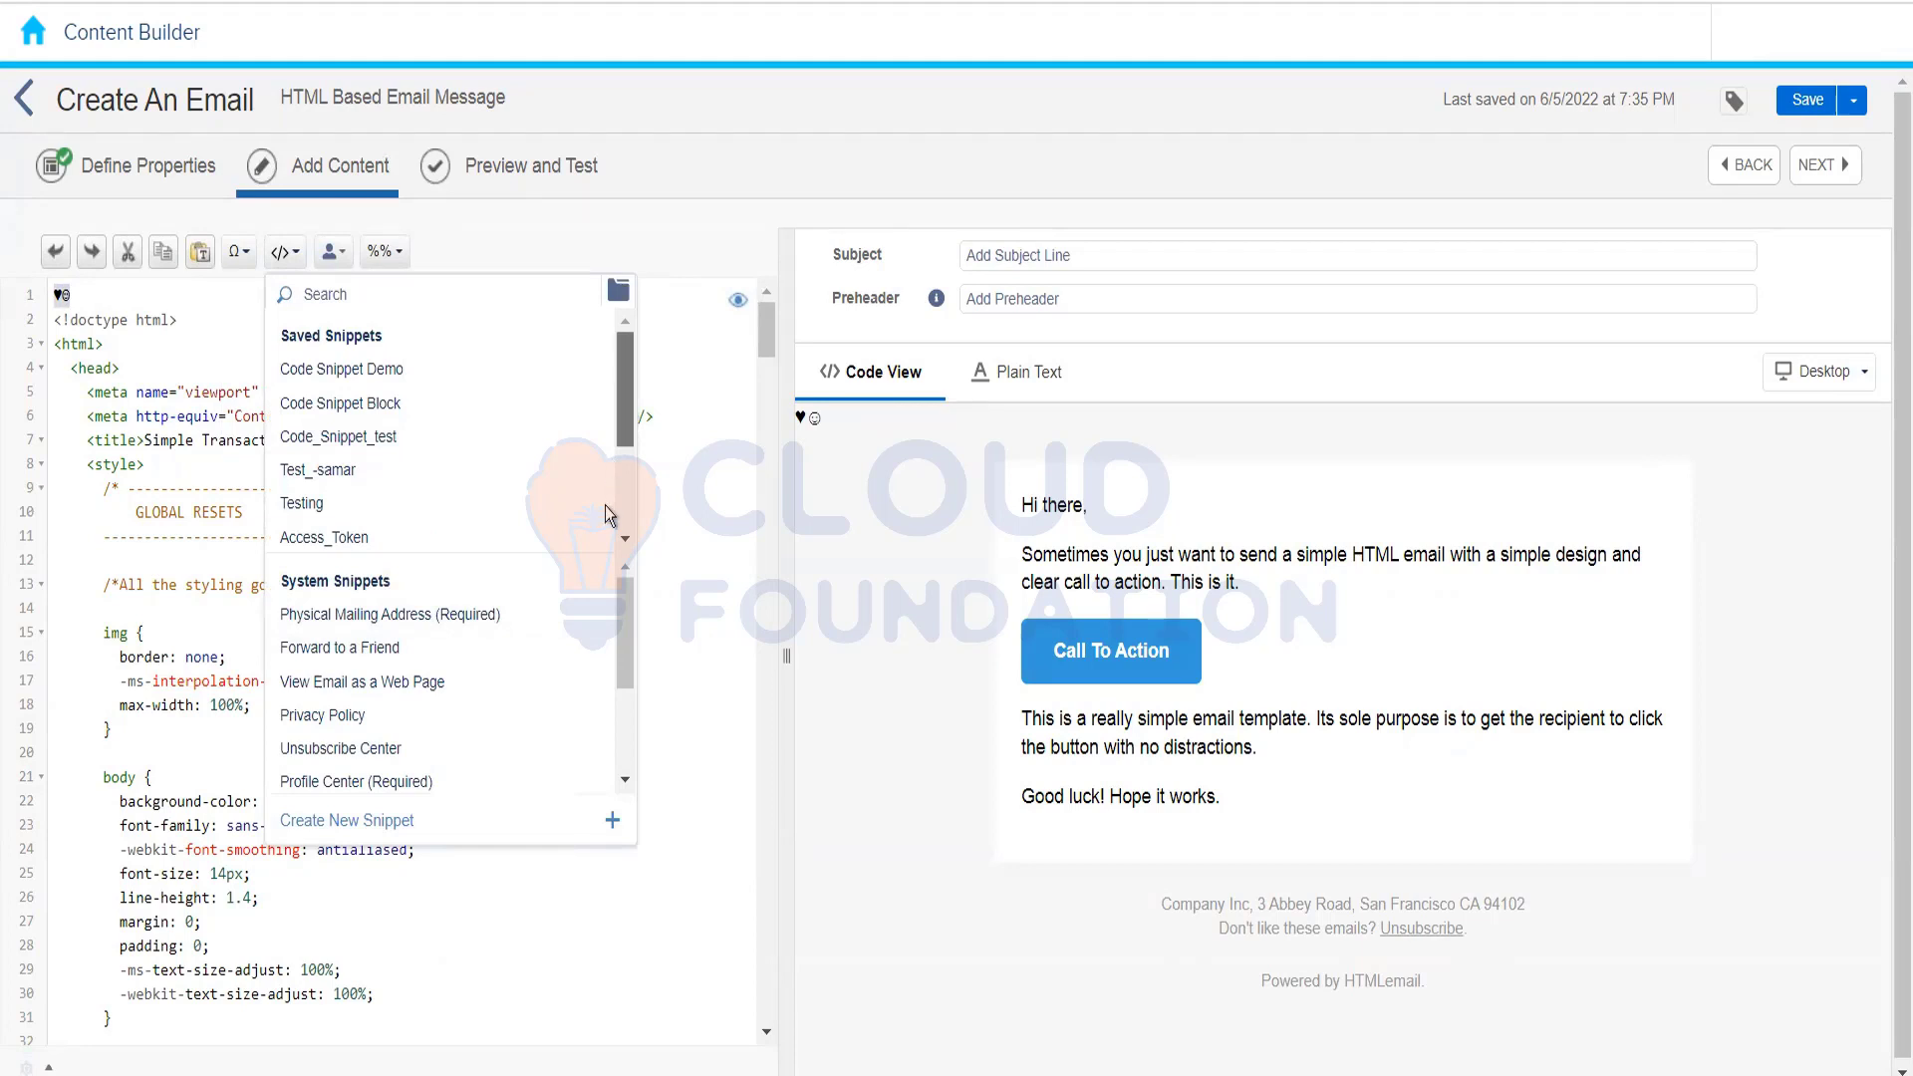
scroll(611, 508, "down", 2)
scroll(617, 602, "down", 2)
left_click_drag(620, 709, 630, 570)
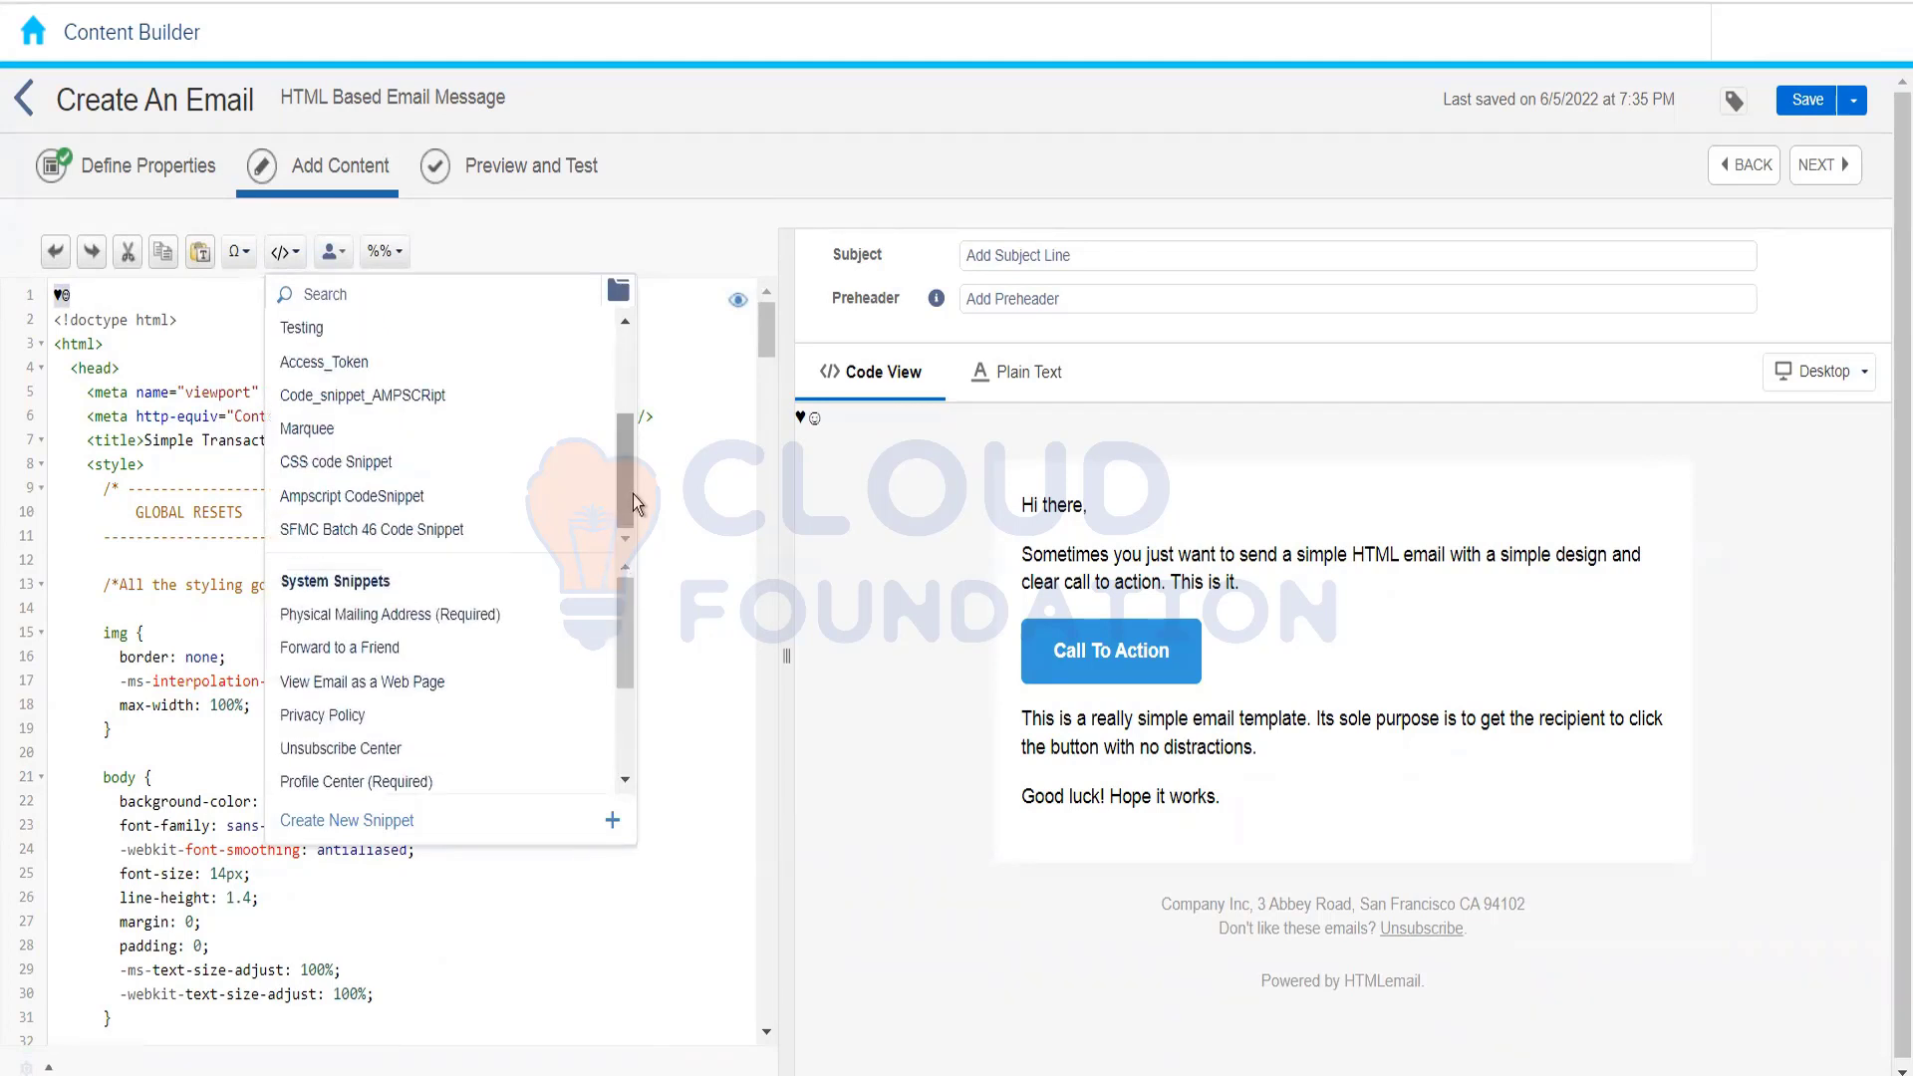
left_click_drag(628, 503, 620, 339)
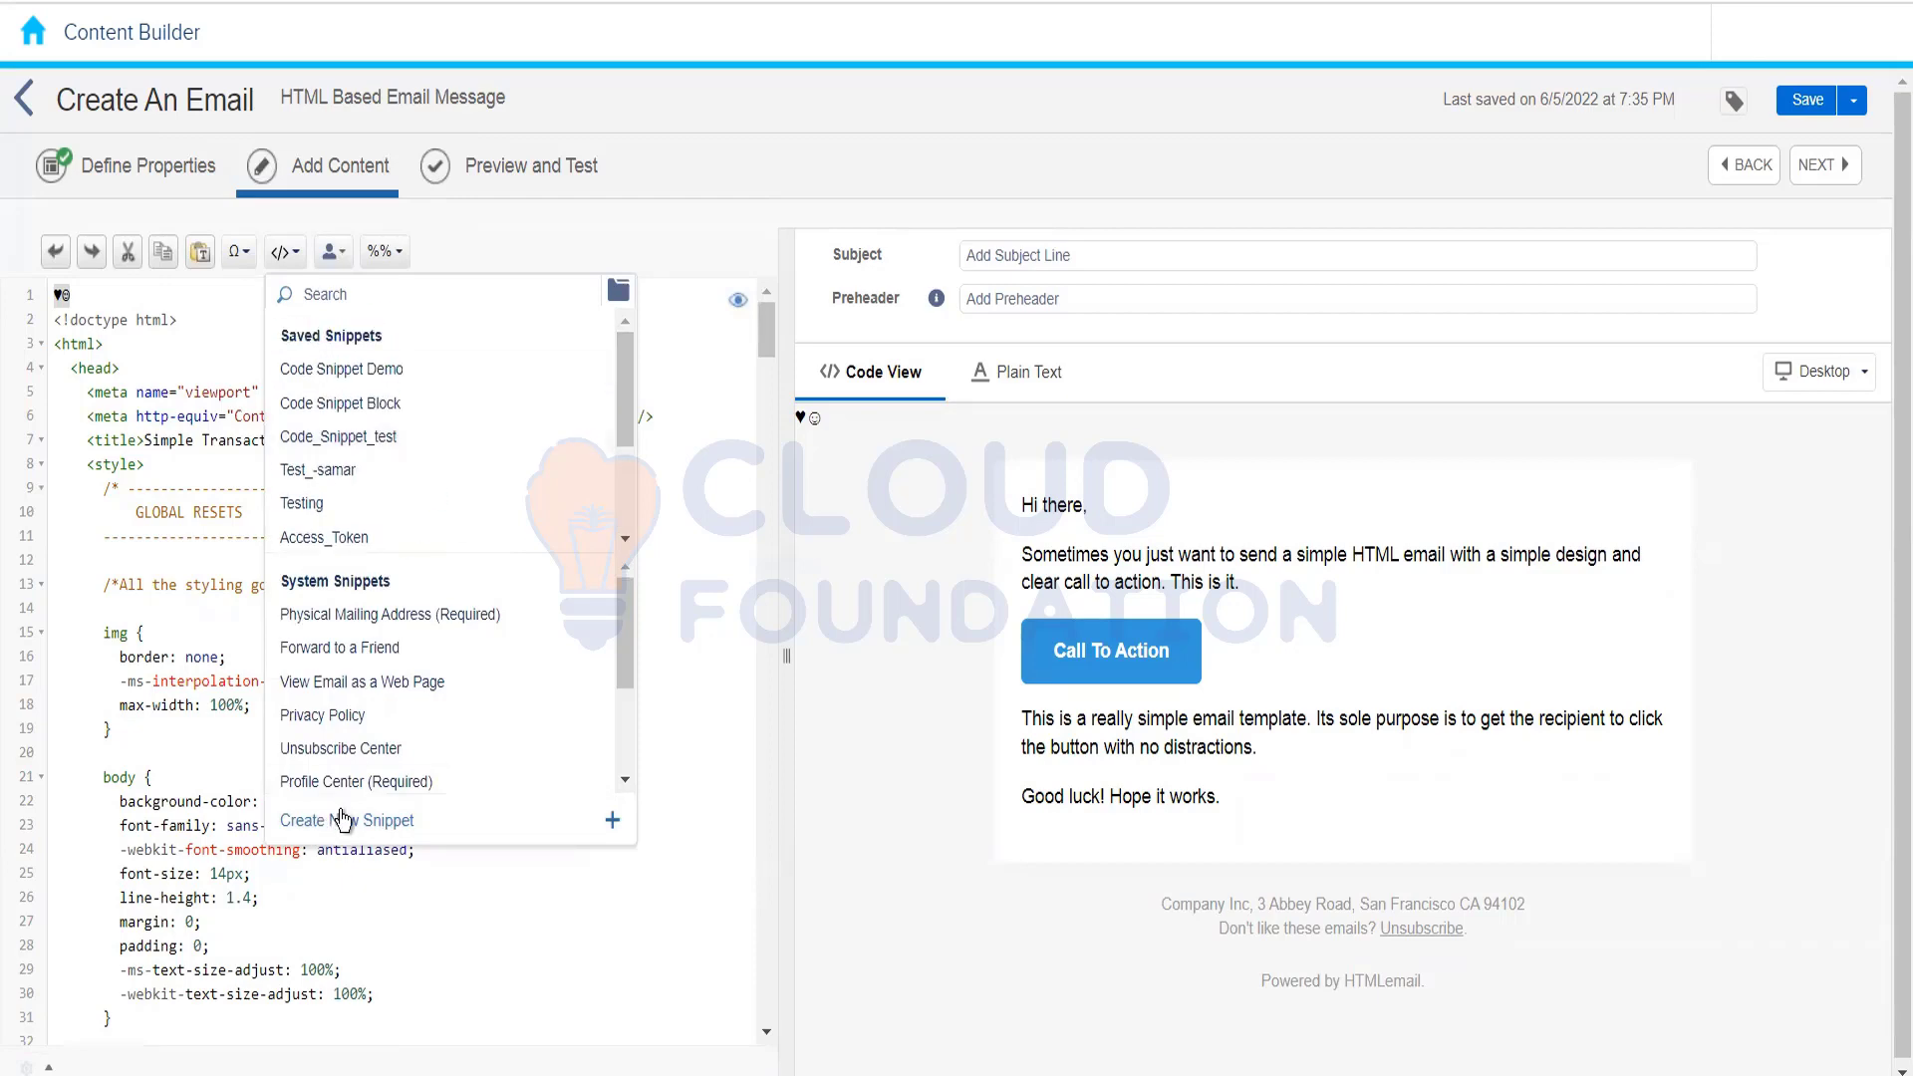
left_click(613, 822)
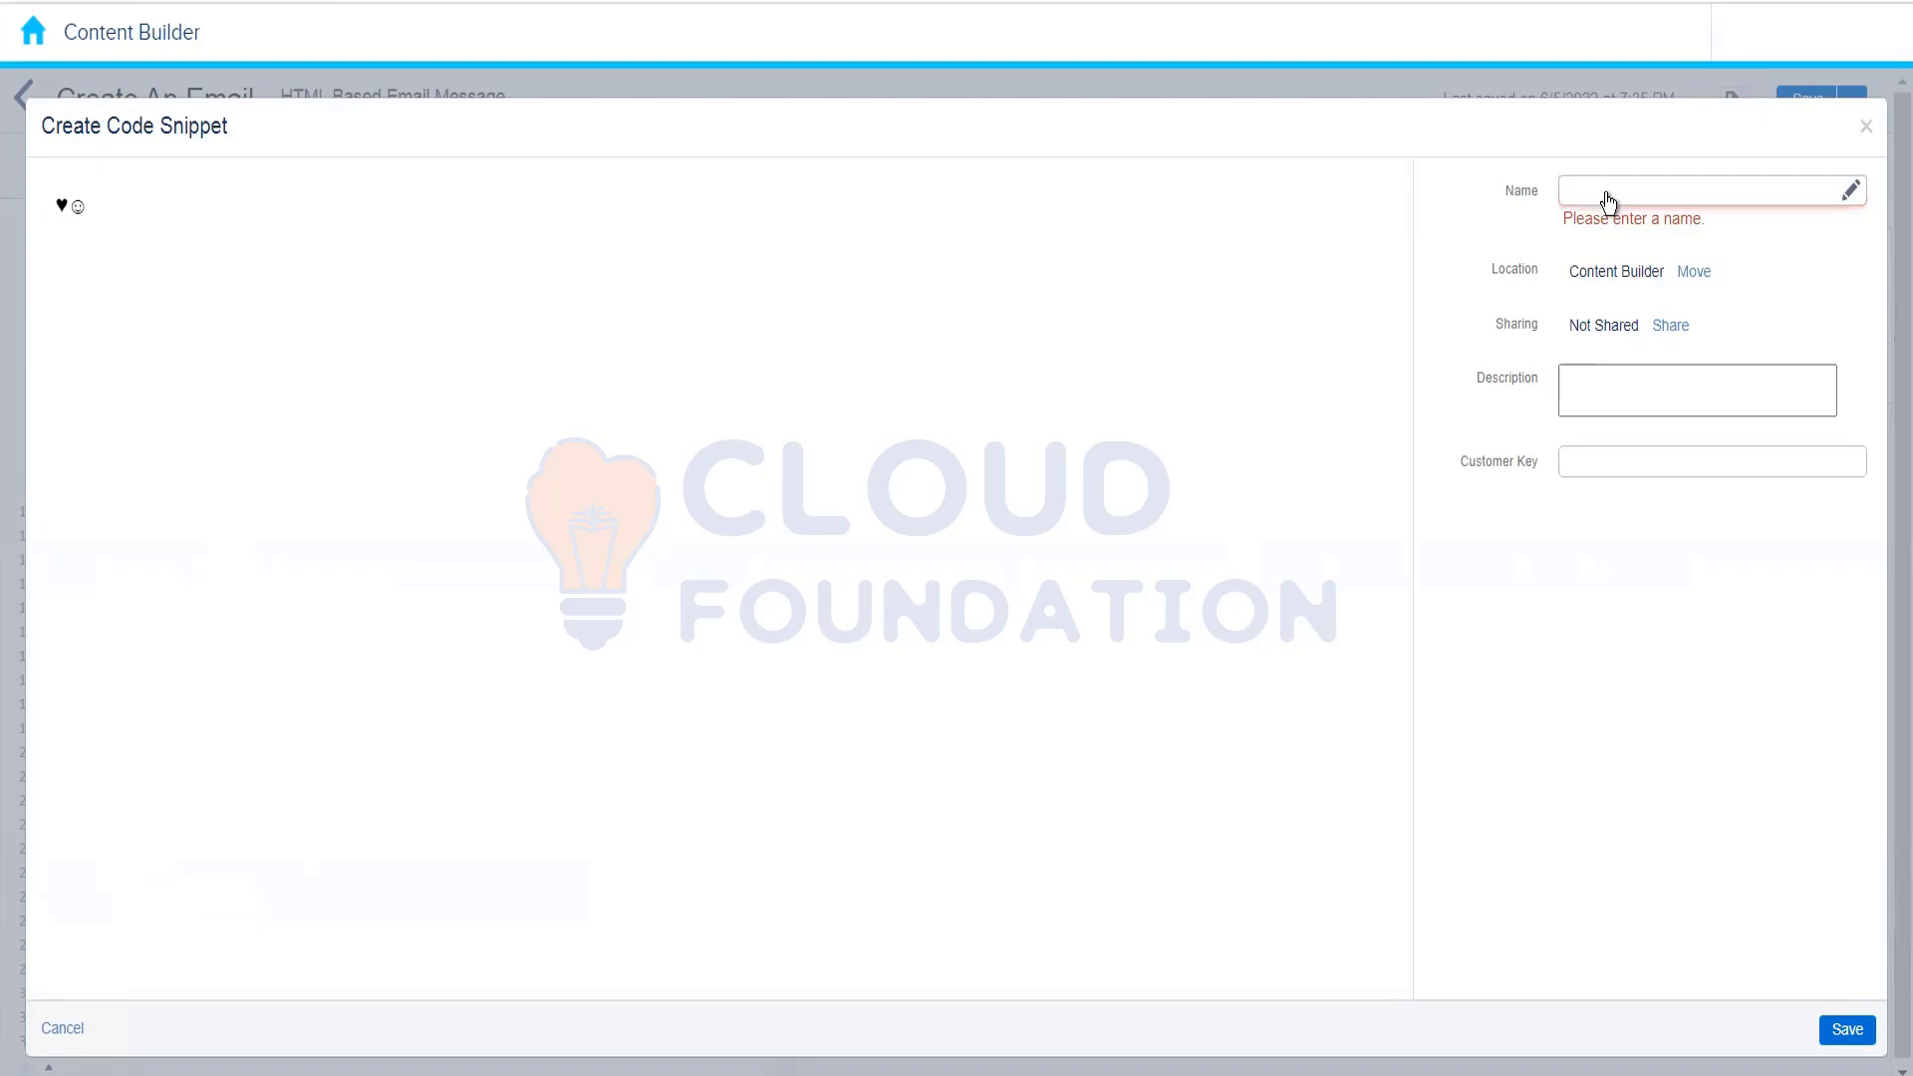
left_click(64, 1029)
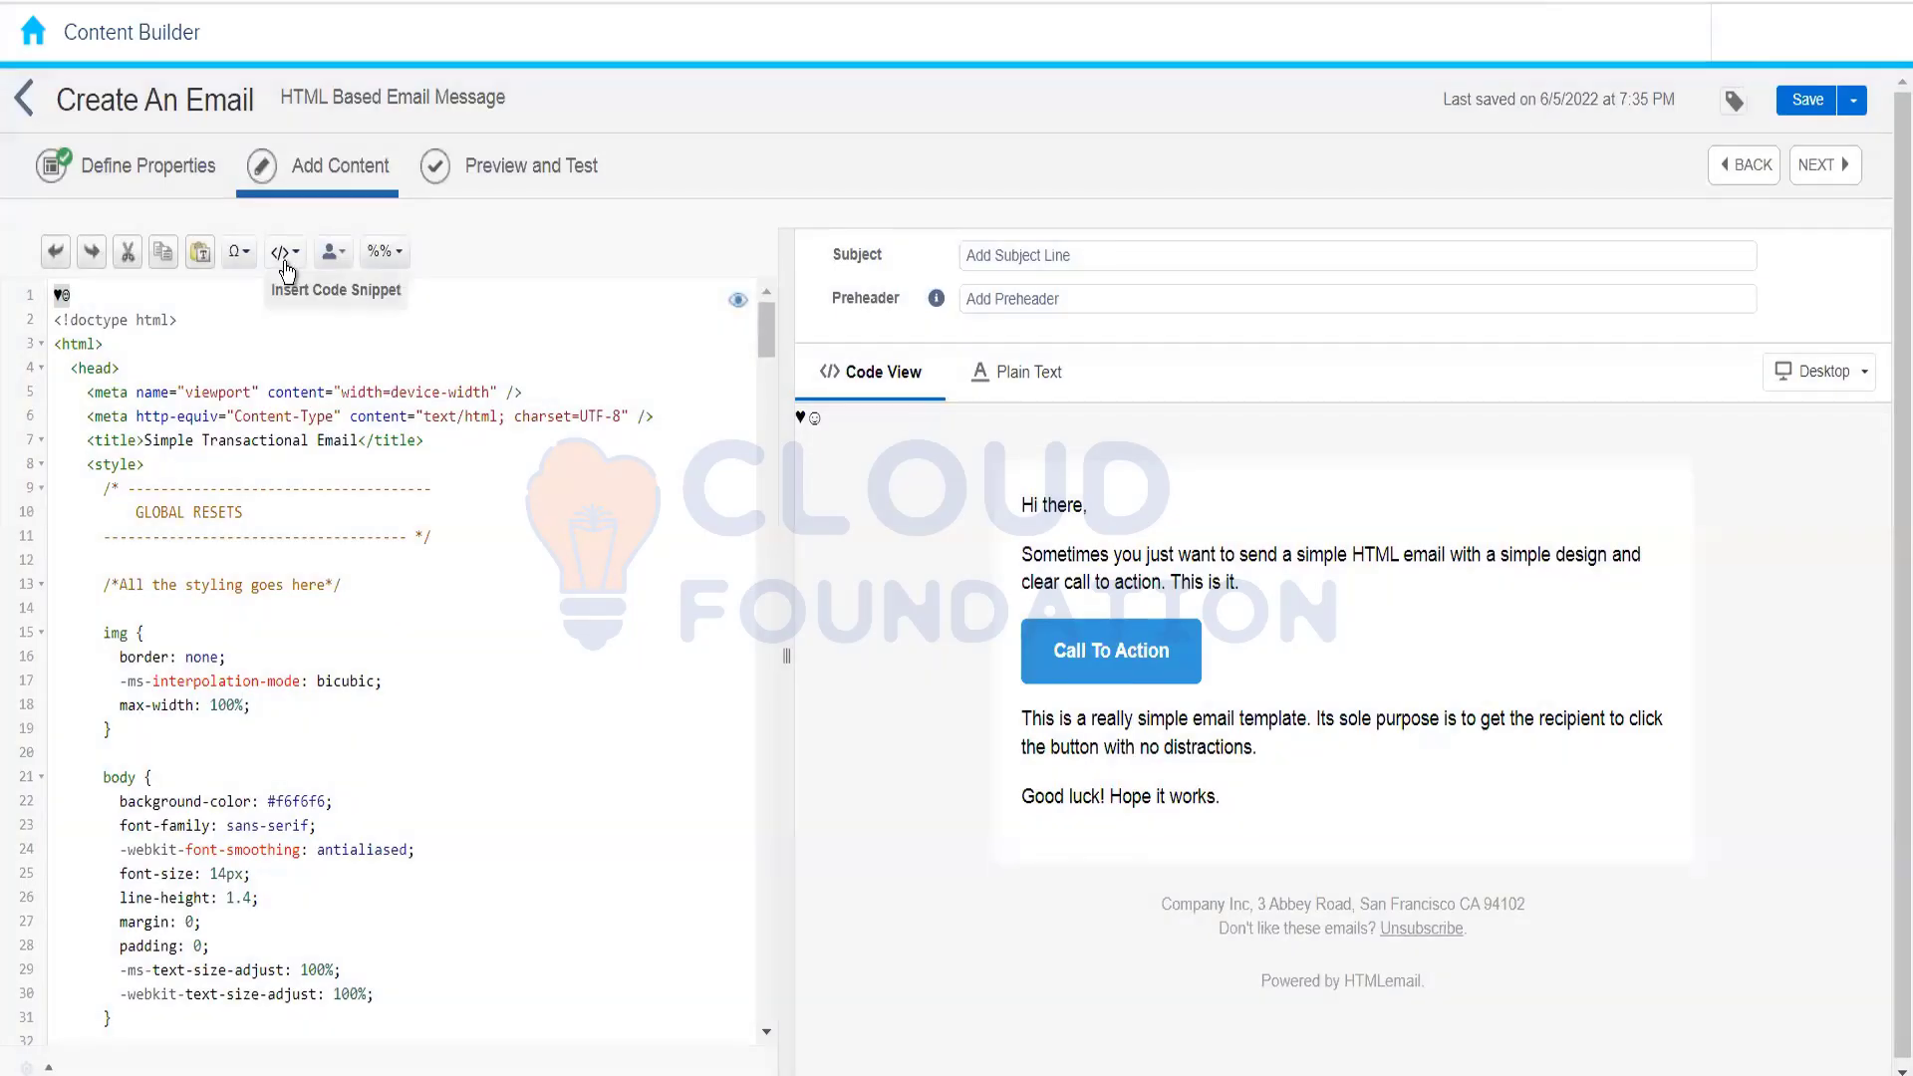
left_click(285, 253)
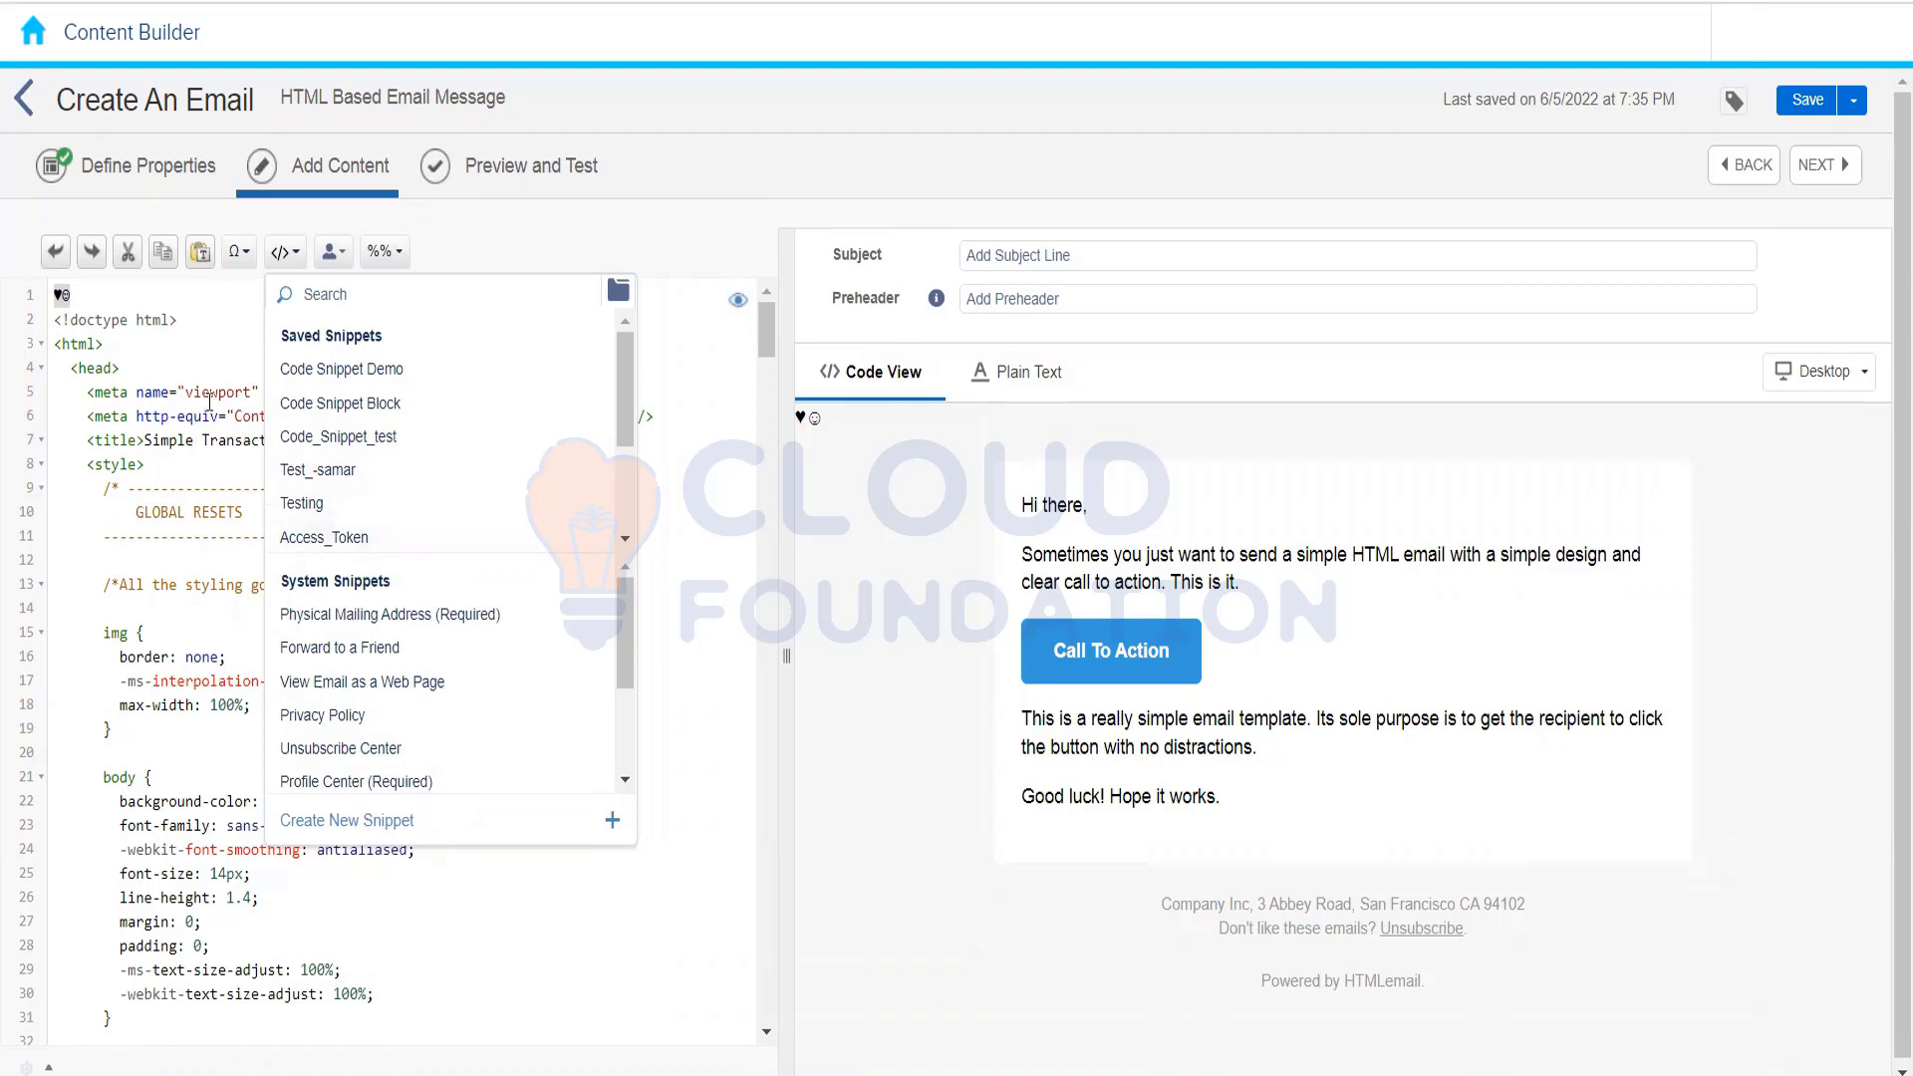
Step: Delete the heart and smiling face symbols from the first line of the code
left_click(151, 301)
key("BackSpace")
key("BackSpace")
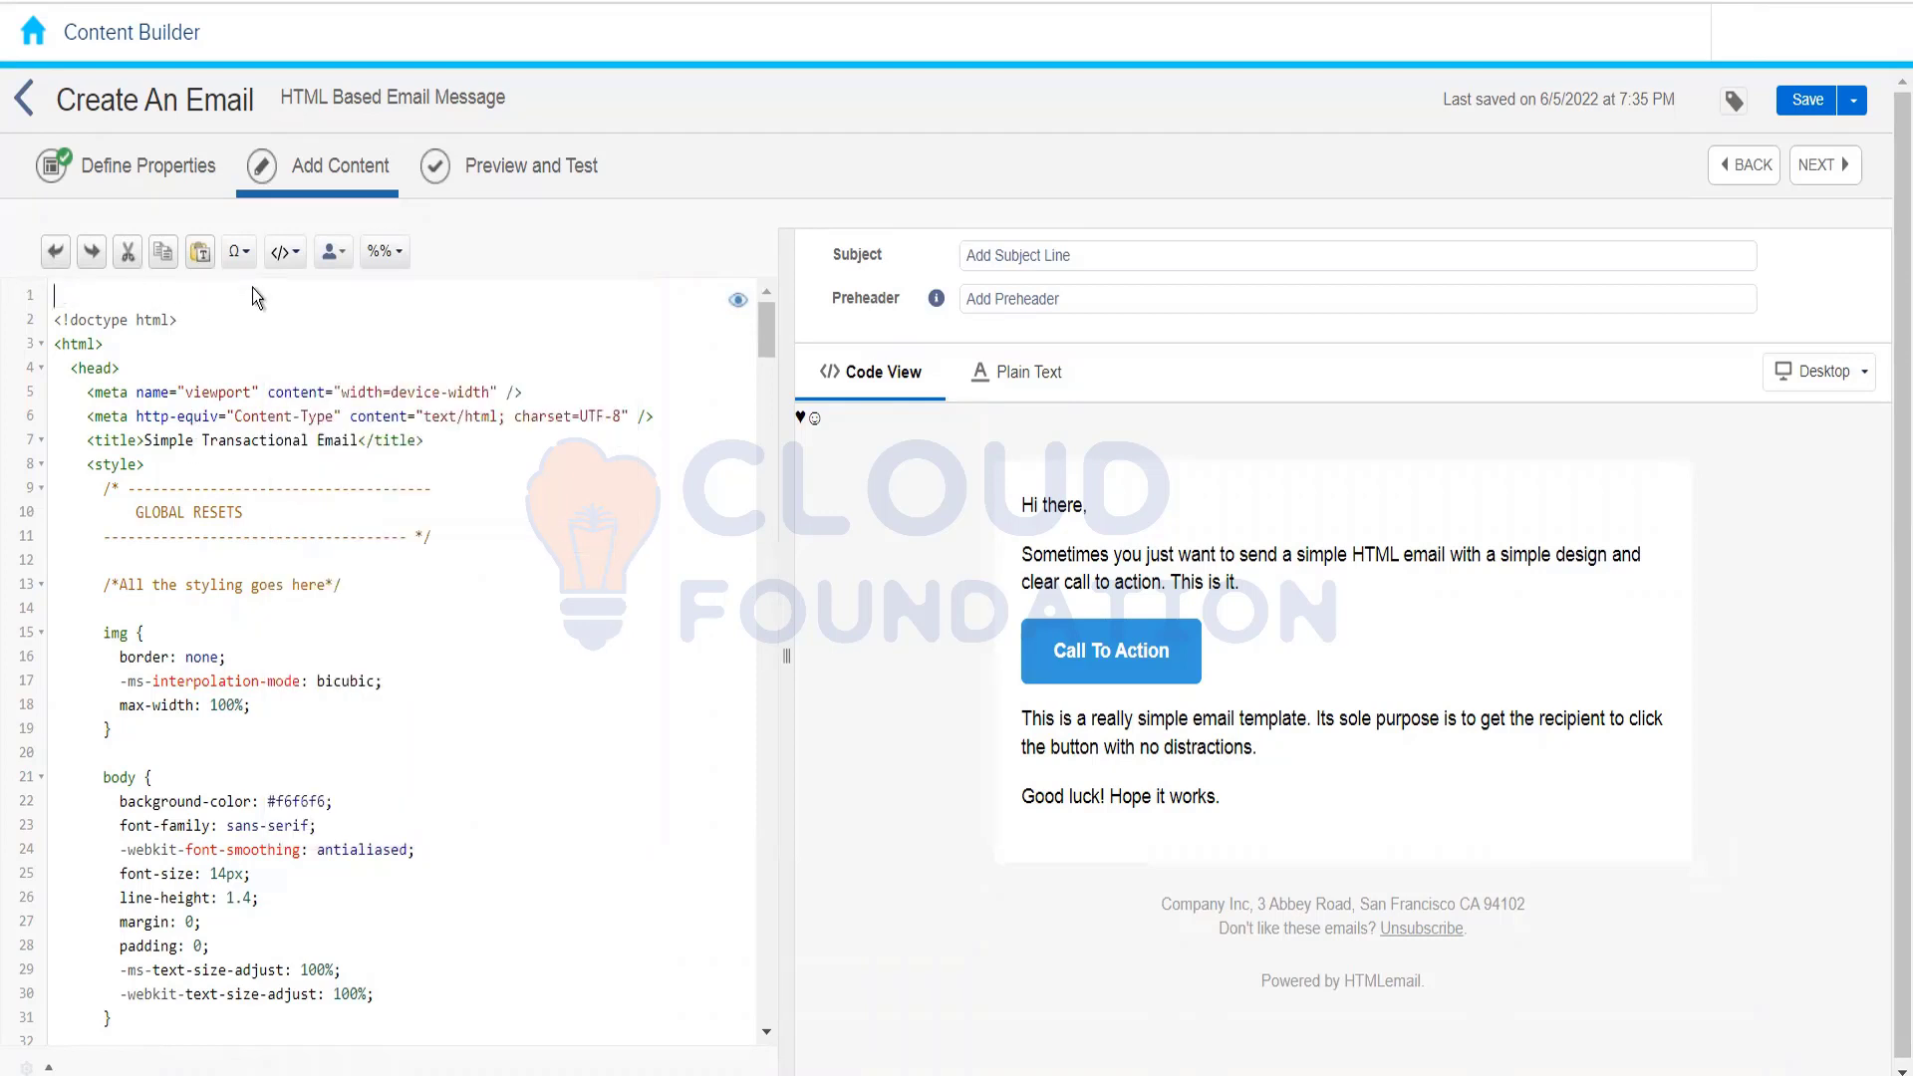
Step: Insert the saved snippets Code Snippet Demo and Access_Token on the empty first line, and delete all the inserted code
left_click(286, 255)
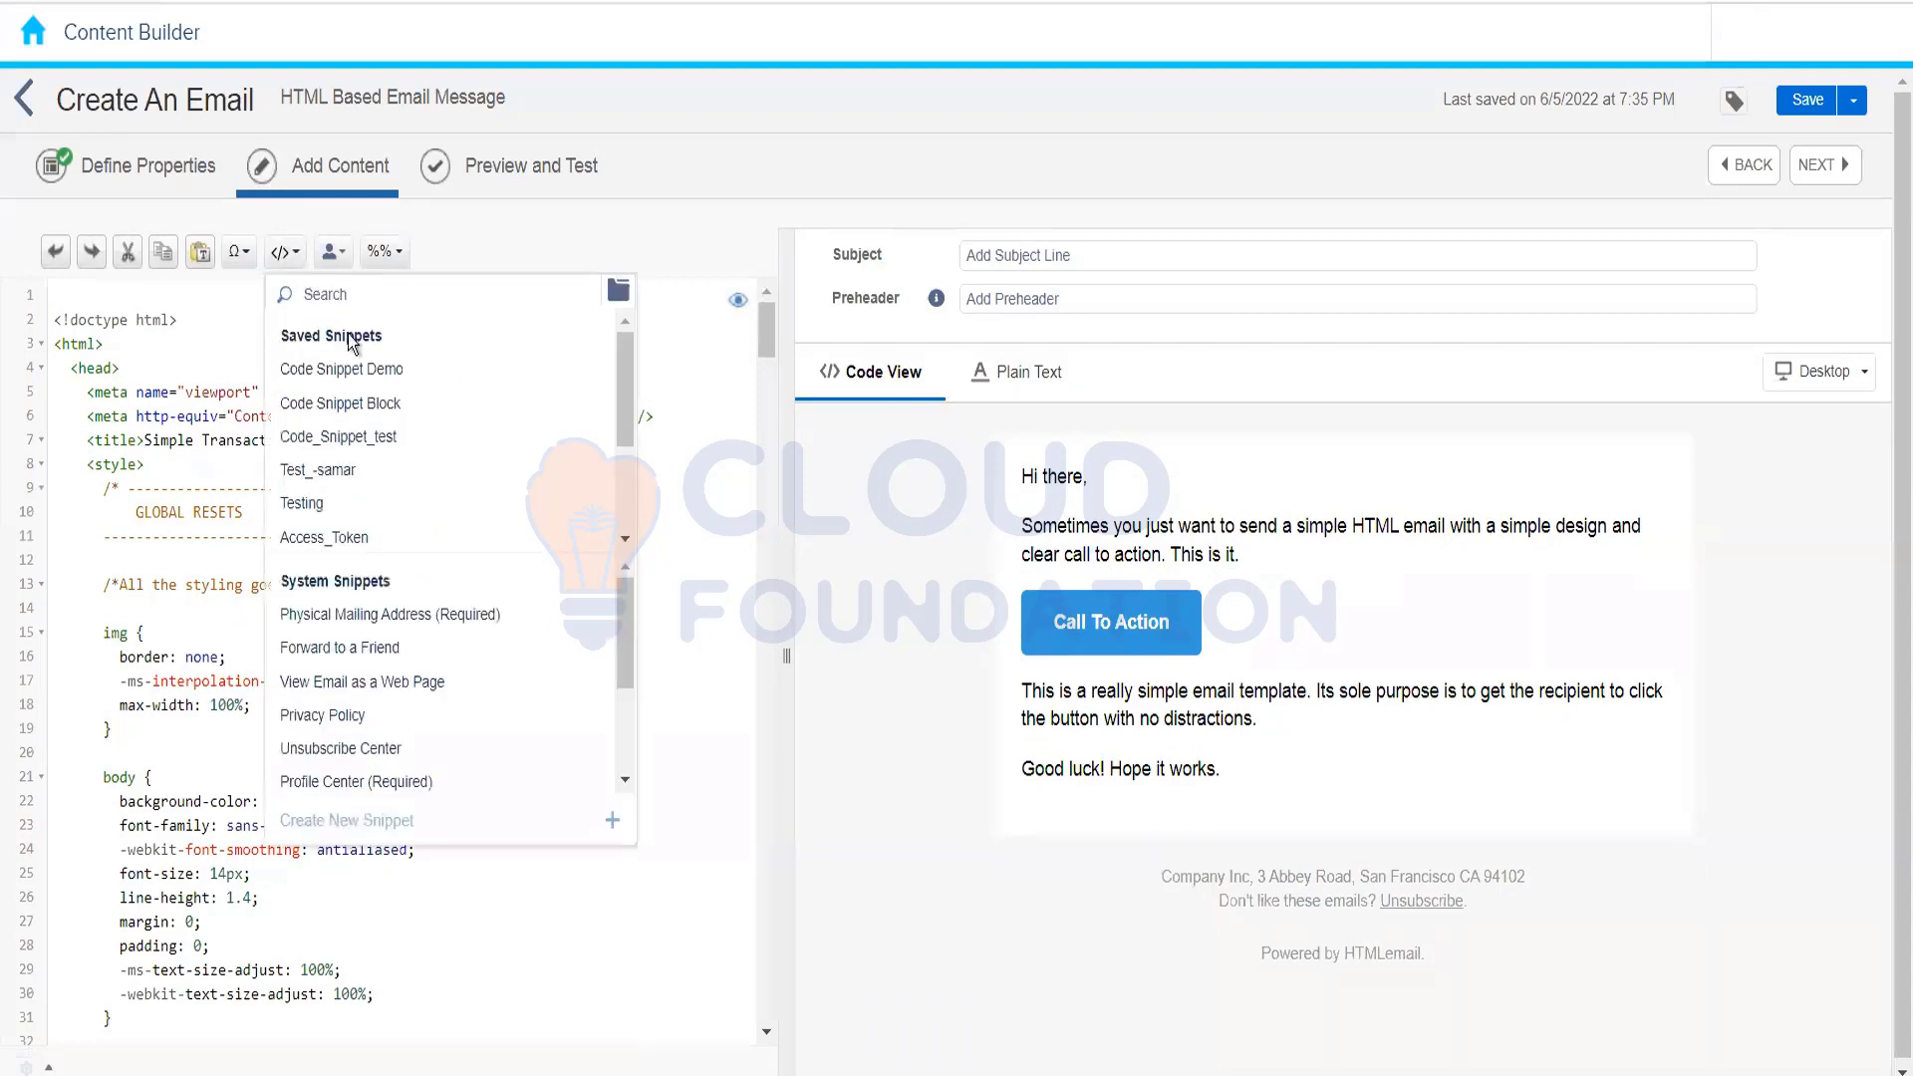
left_click(342, 370)
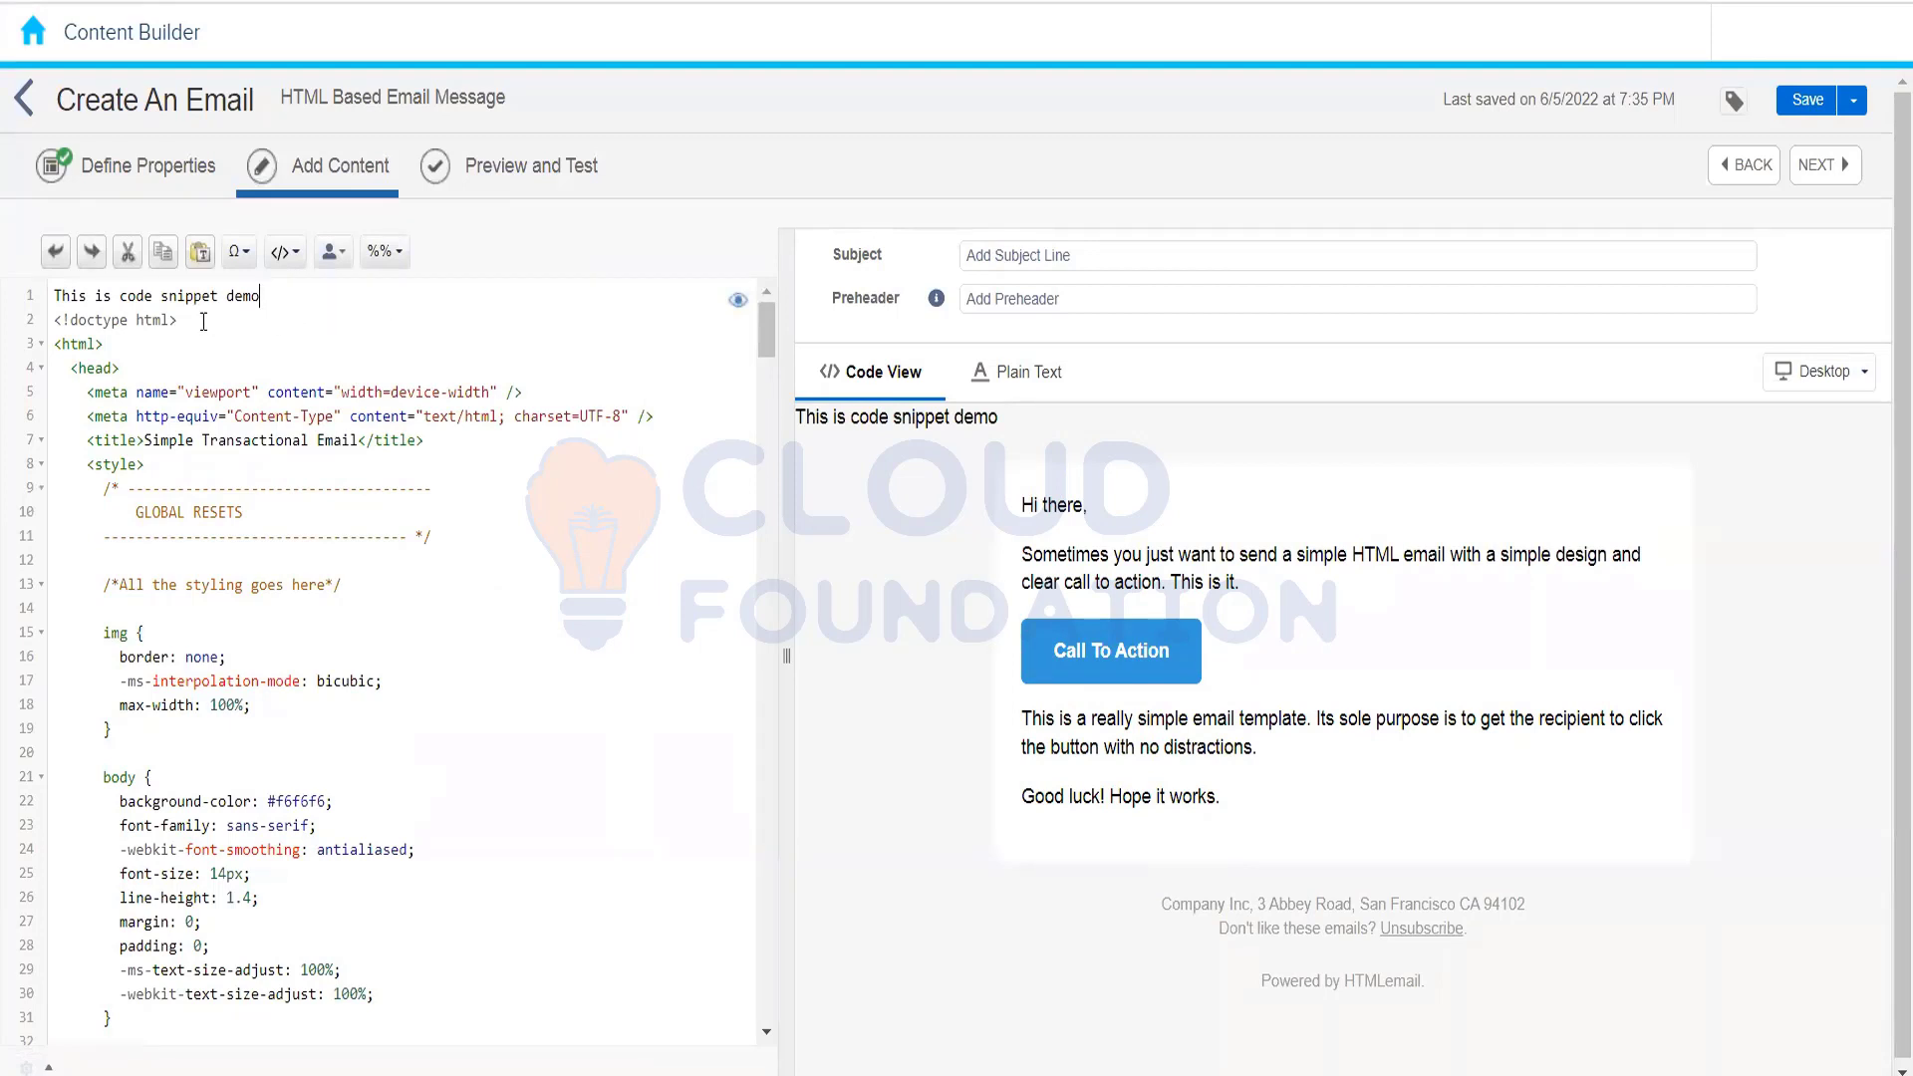
left_click(282, 254)
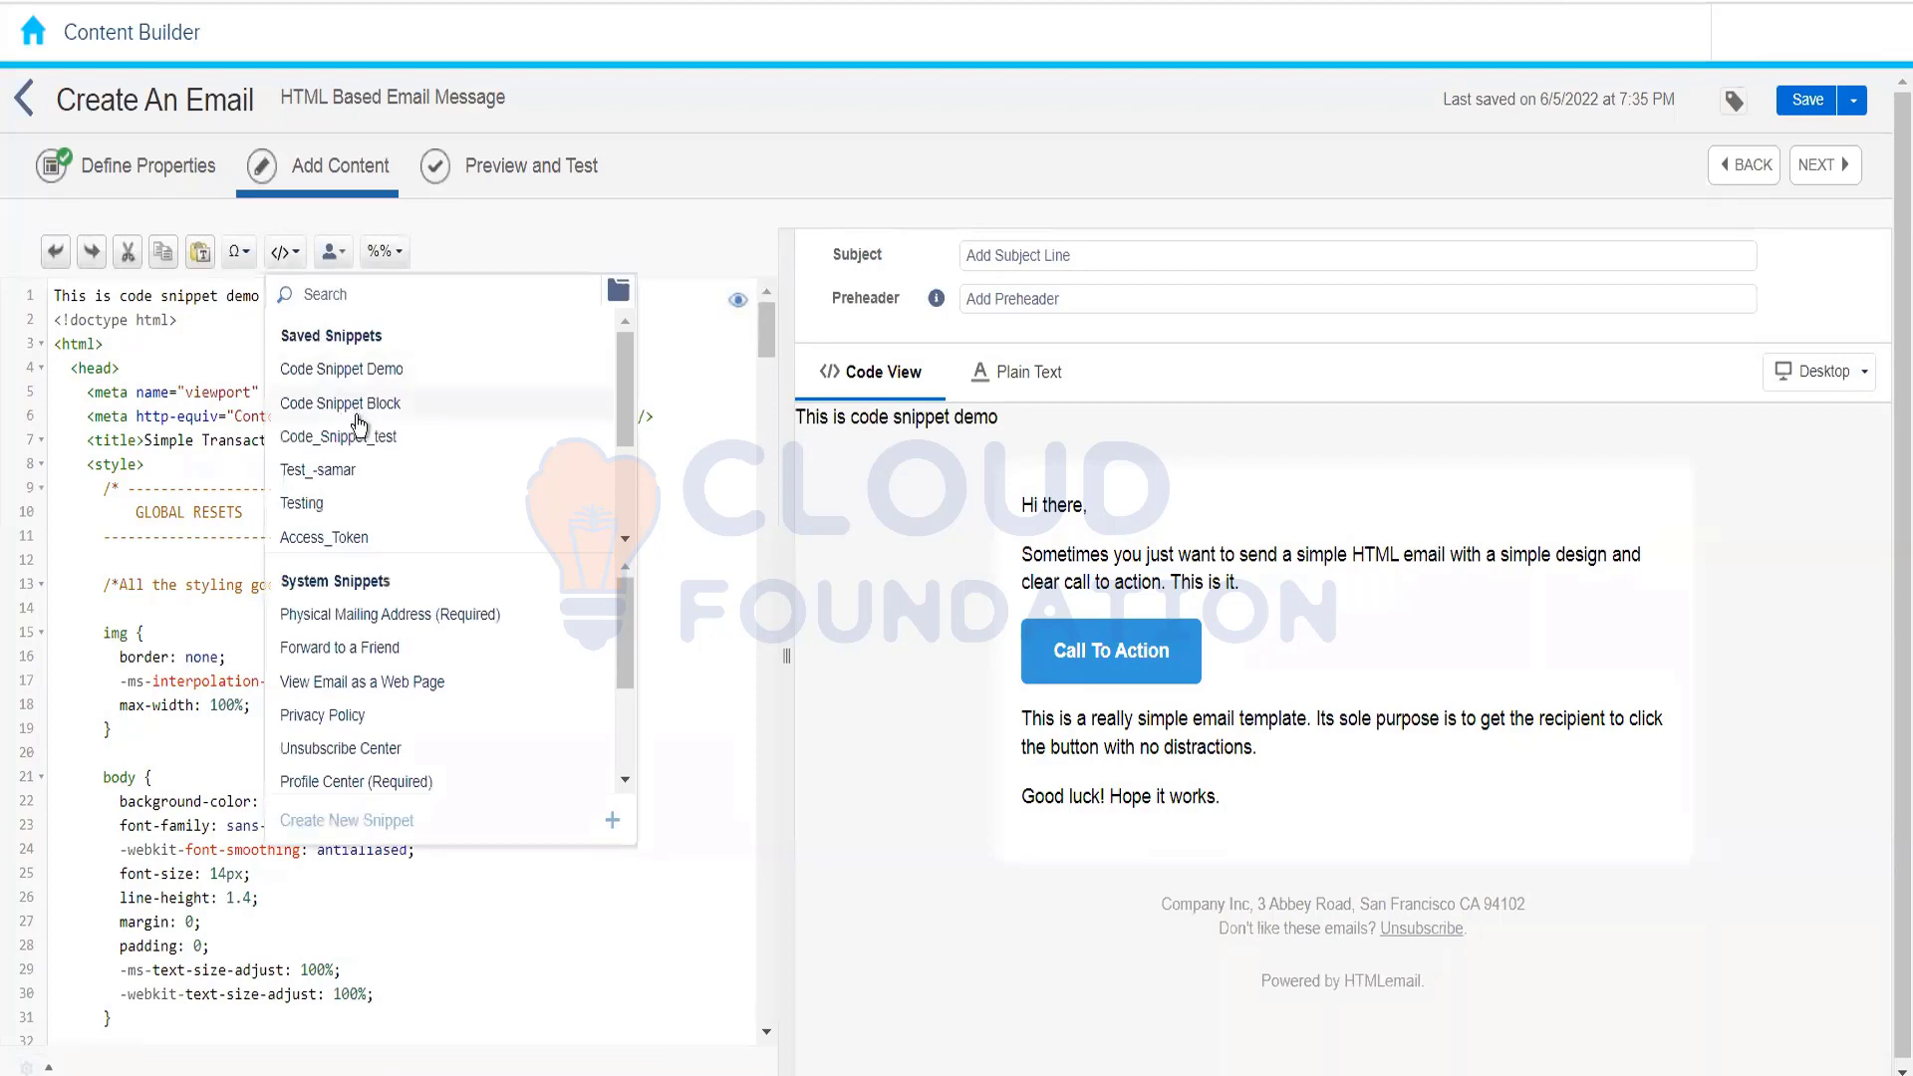
left_click(363, 537)
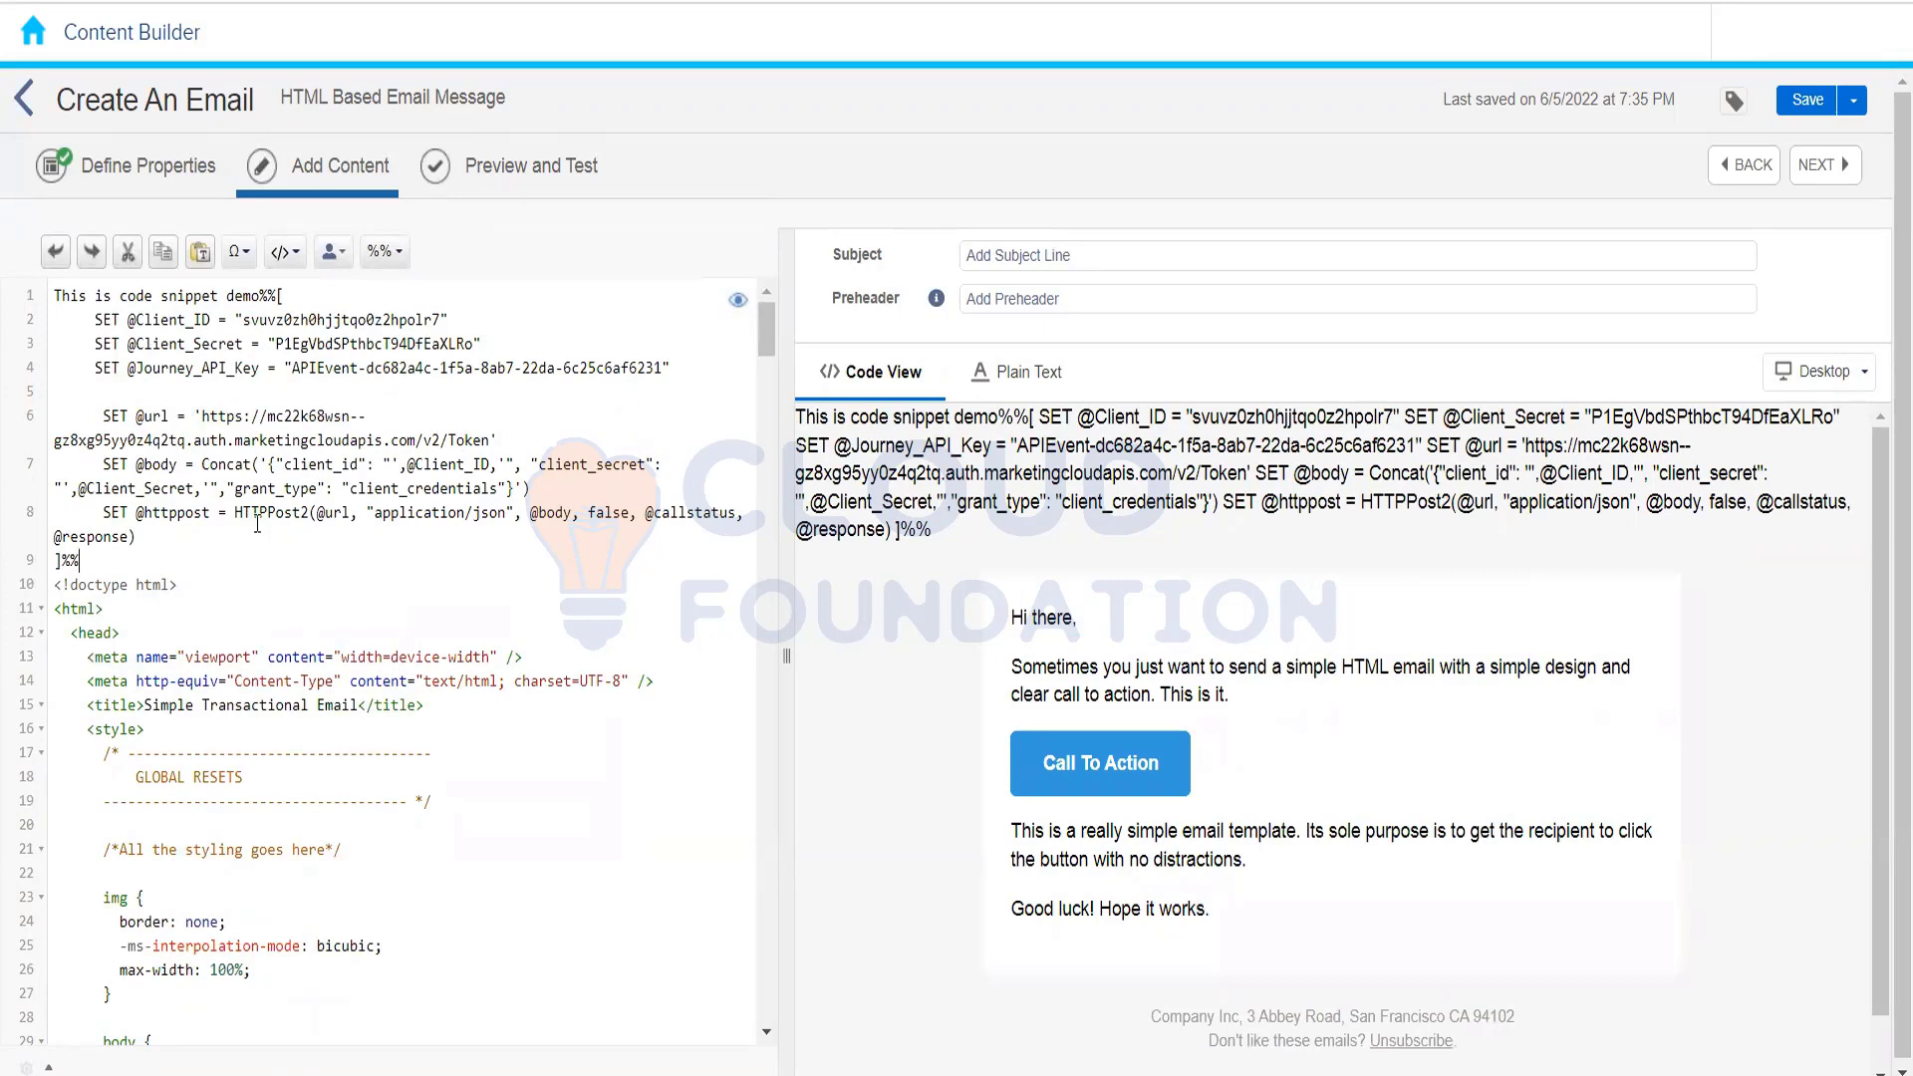
left_click_drag(20, 530, 14, 291)
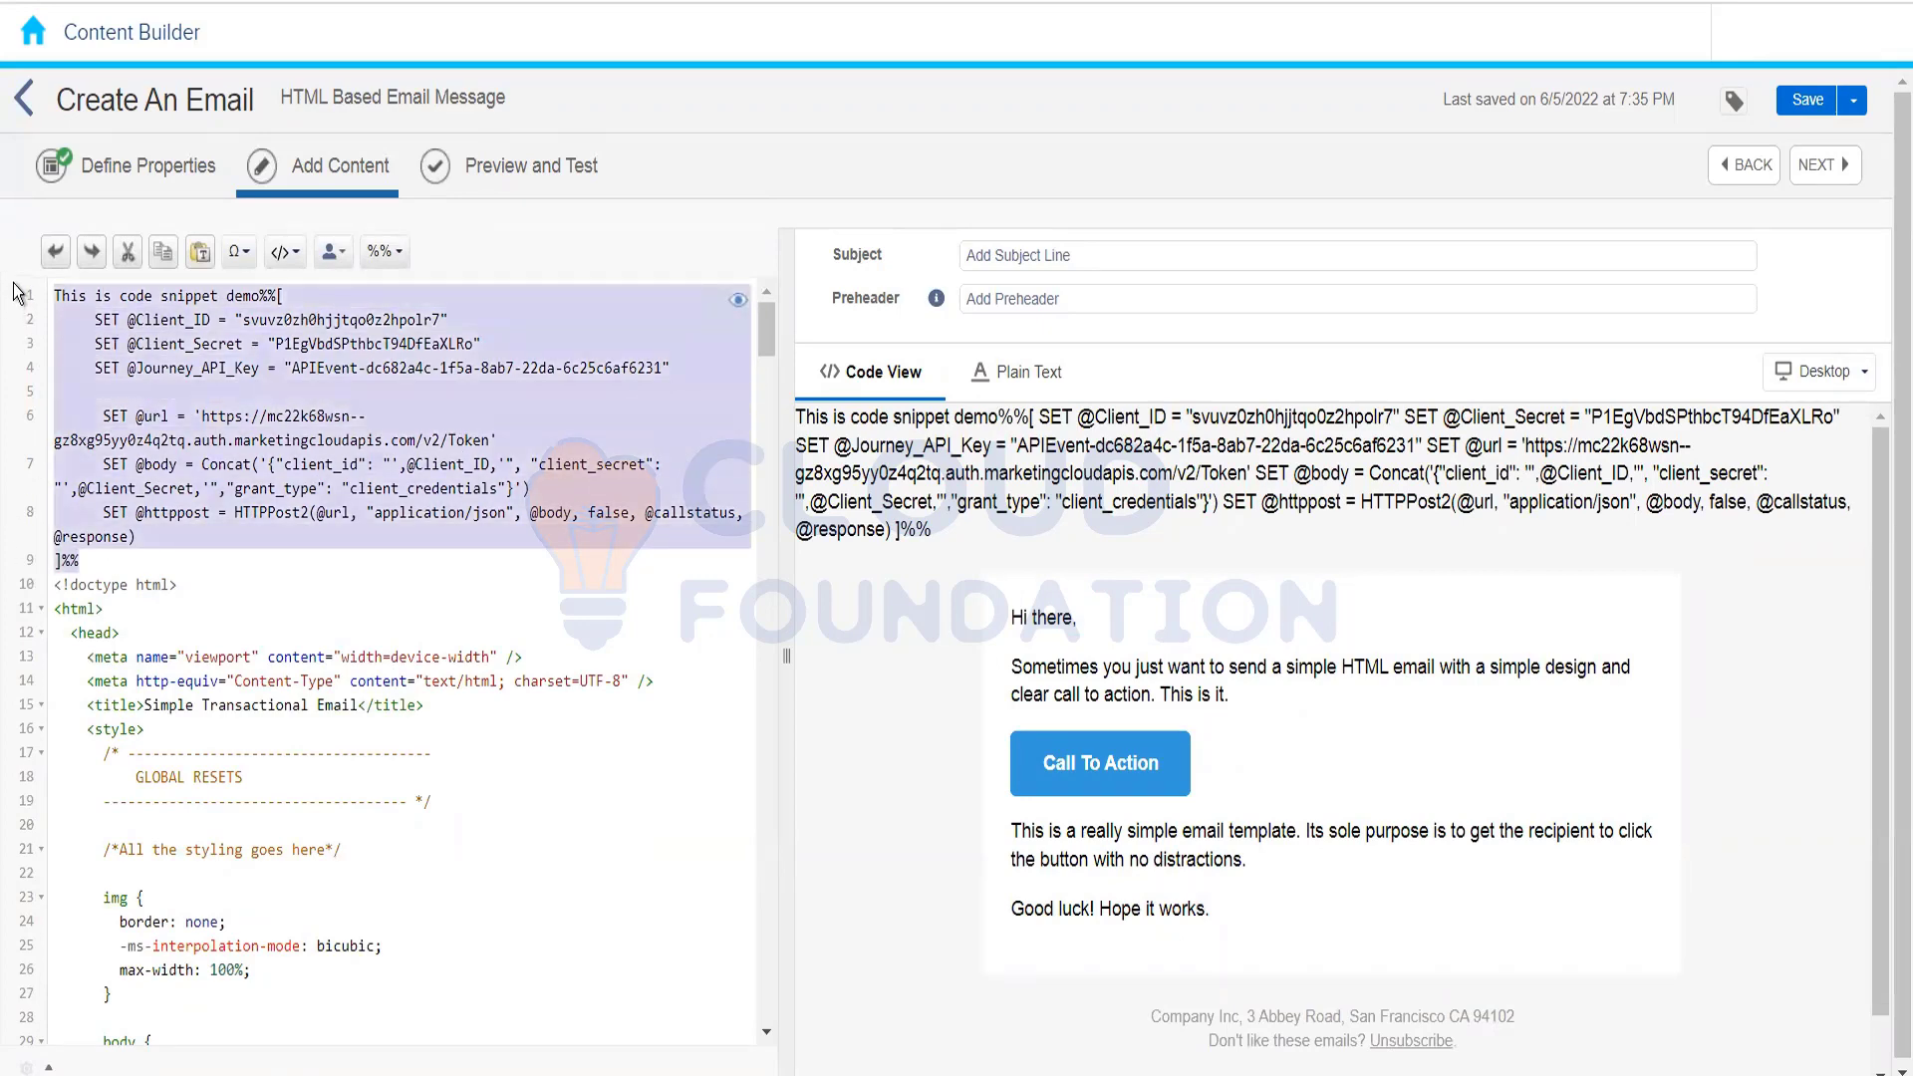
key("BackSpace")
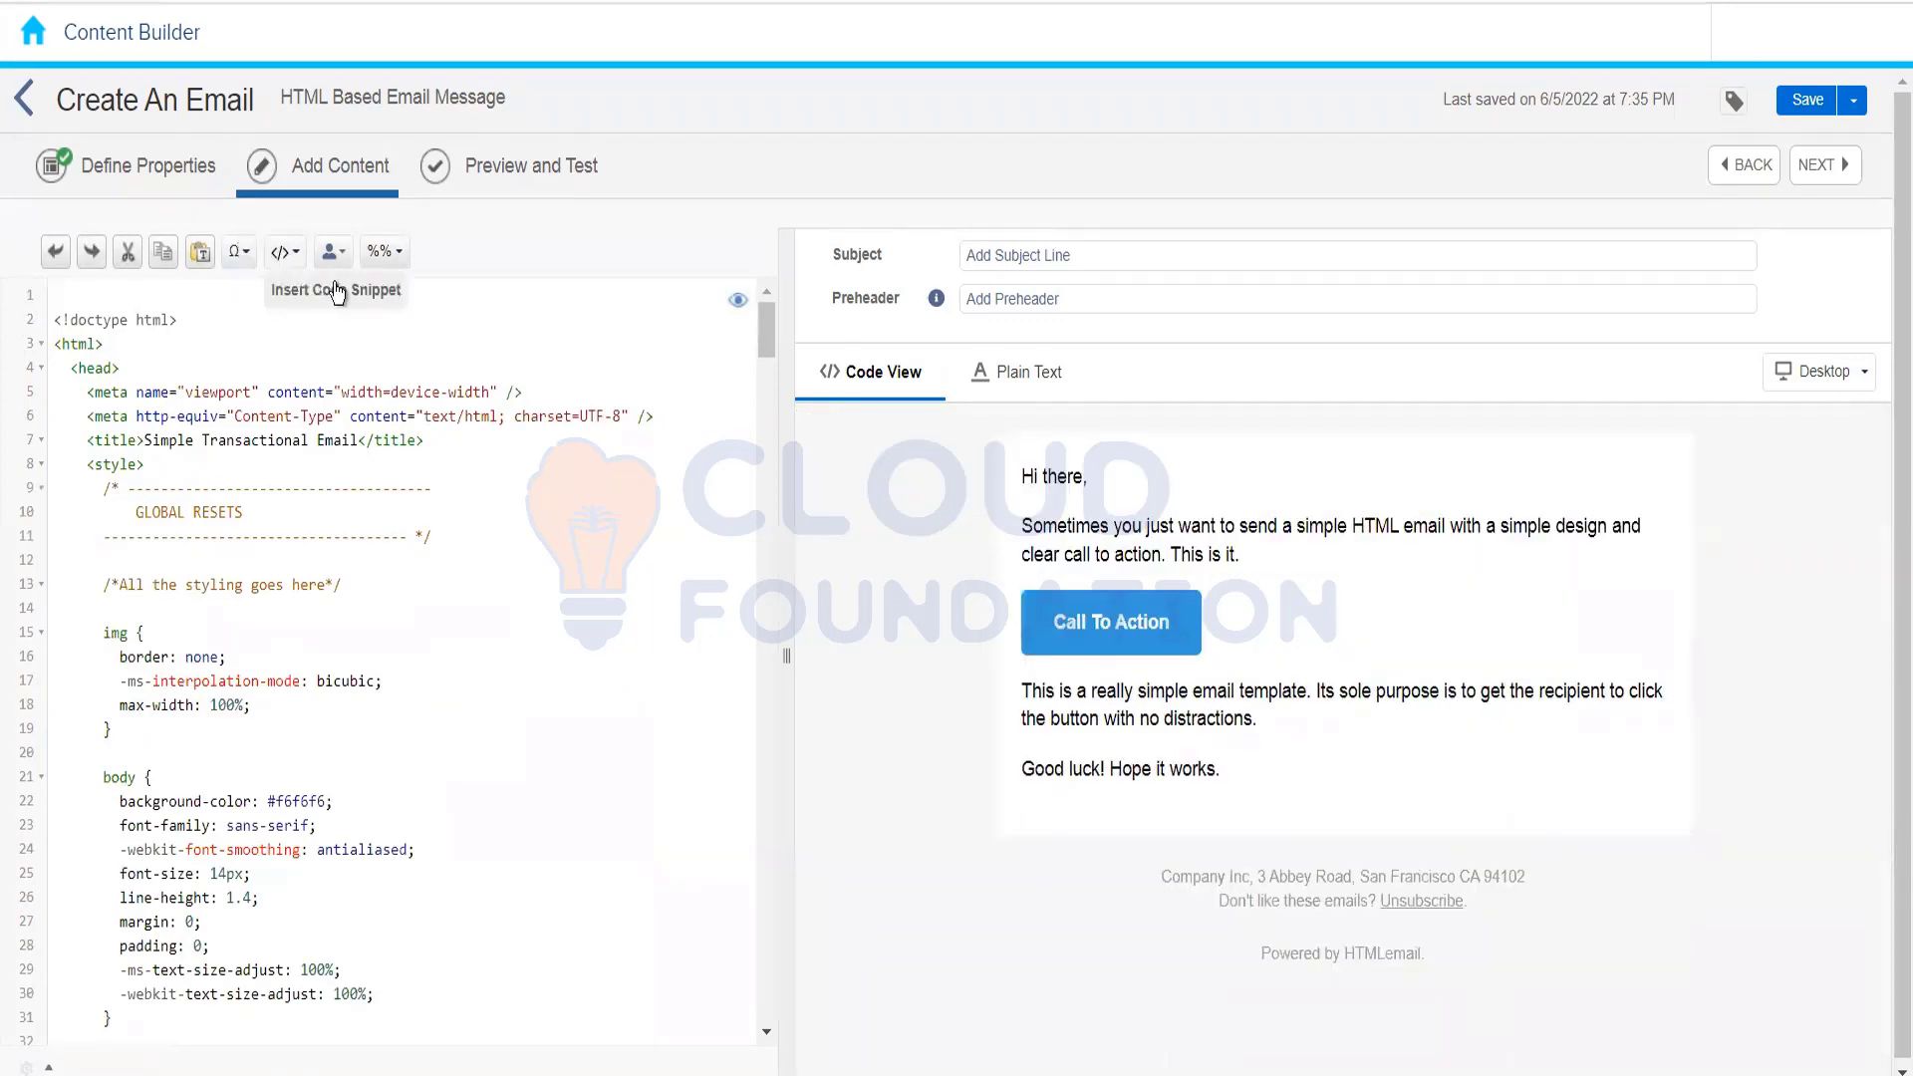
Step: Look through the list of saved code snippets available for insertion, down to its last entries
left_click(337, 292)
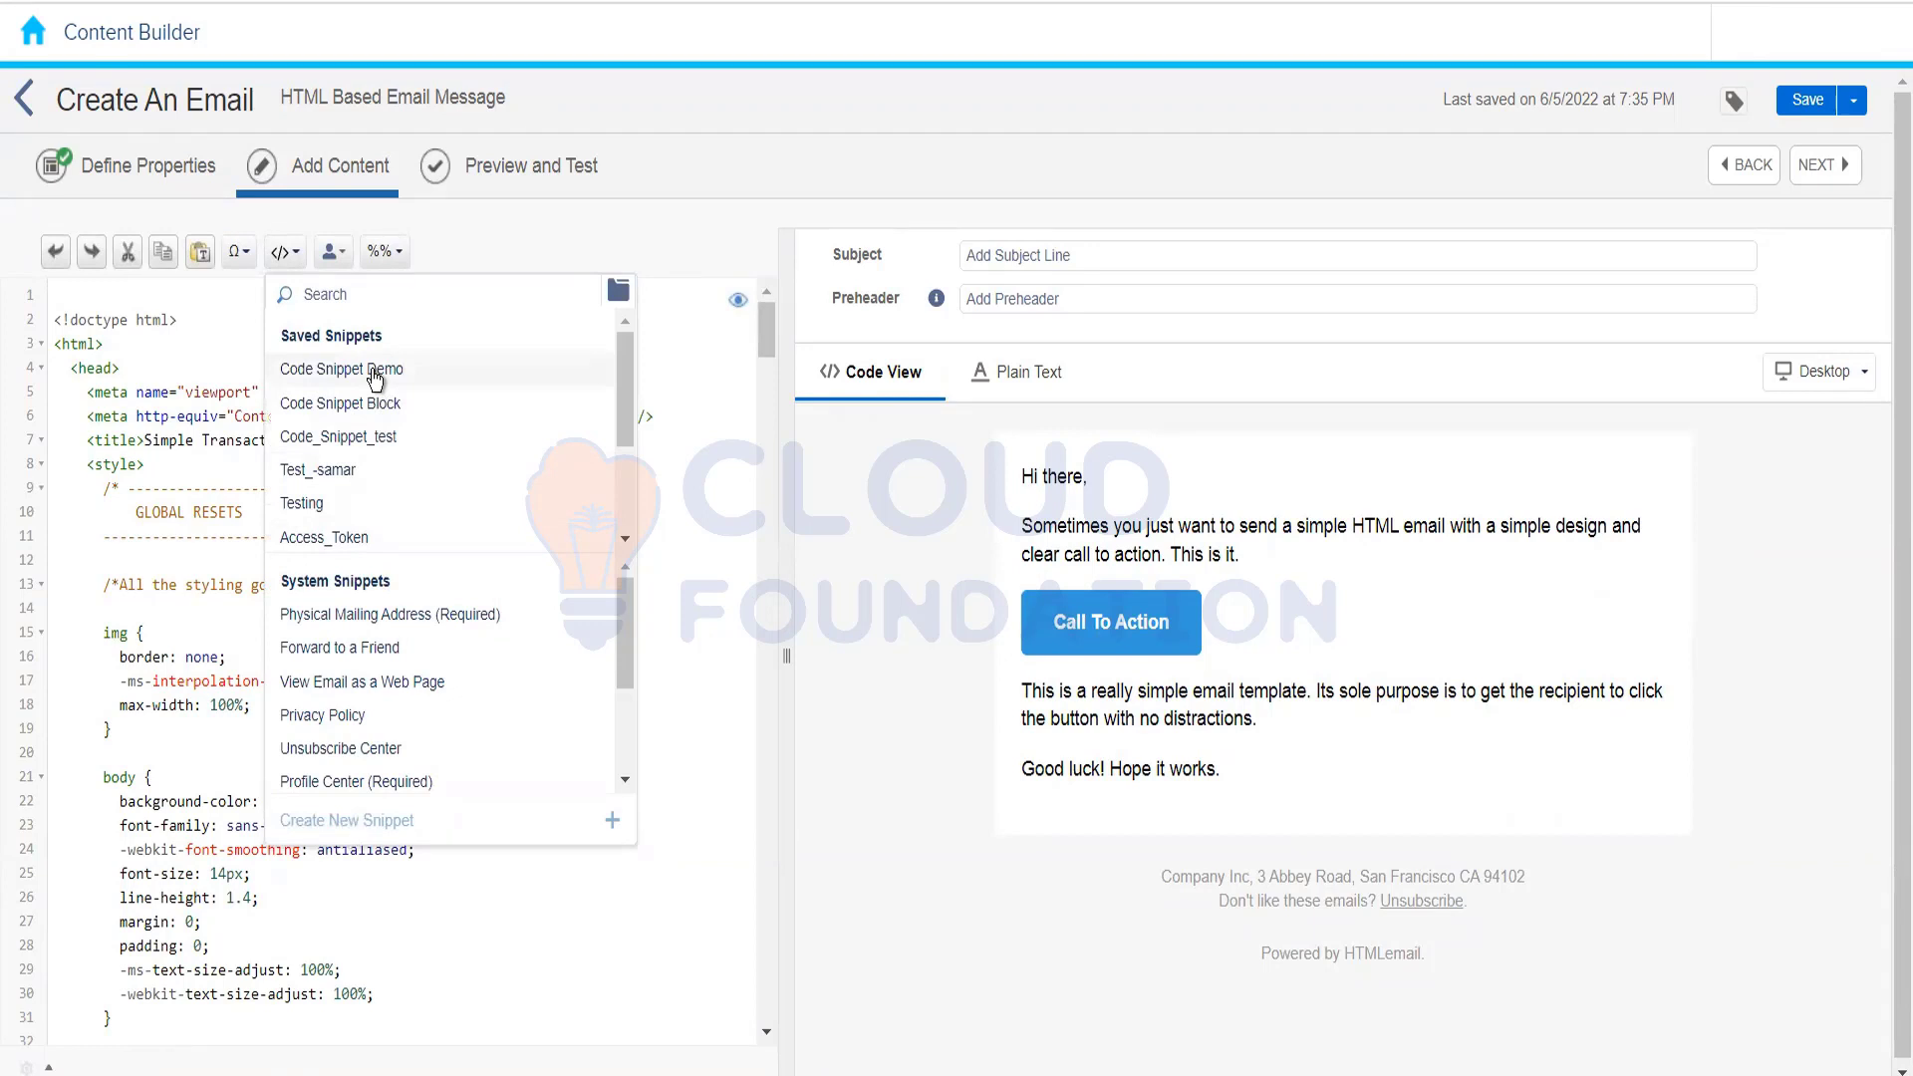
left_click(134, 294)
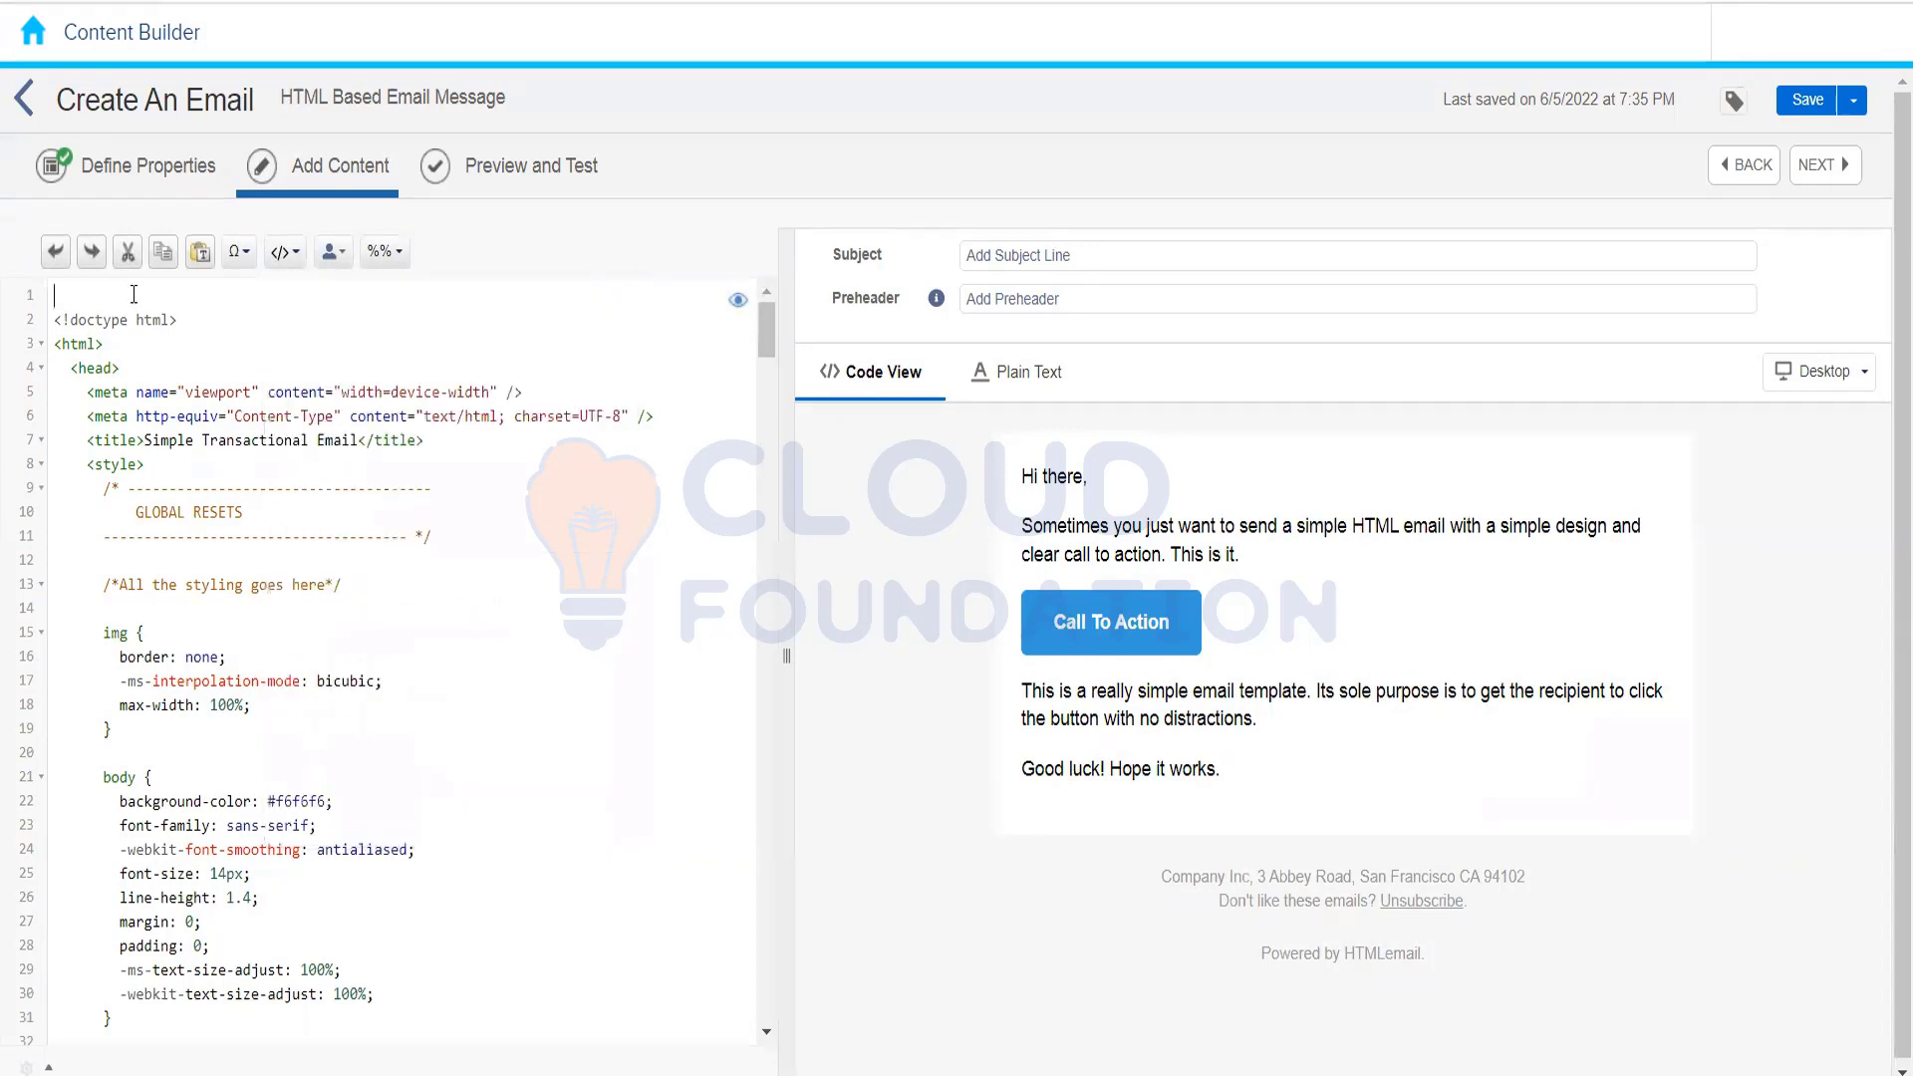
left_click(283, 267)
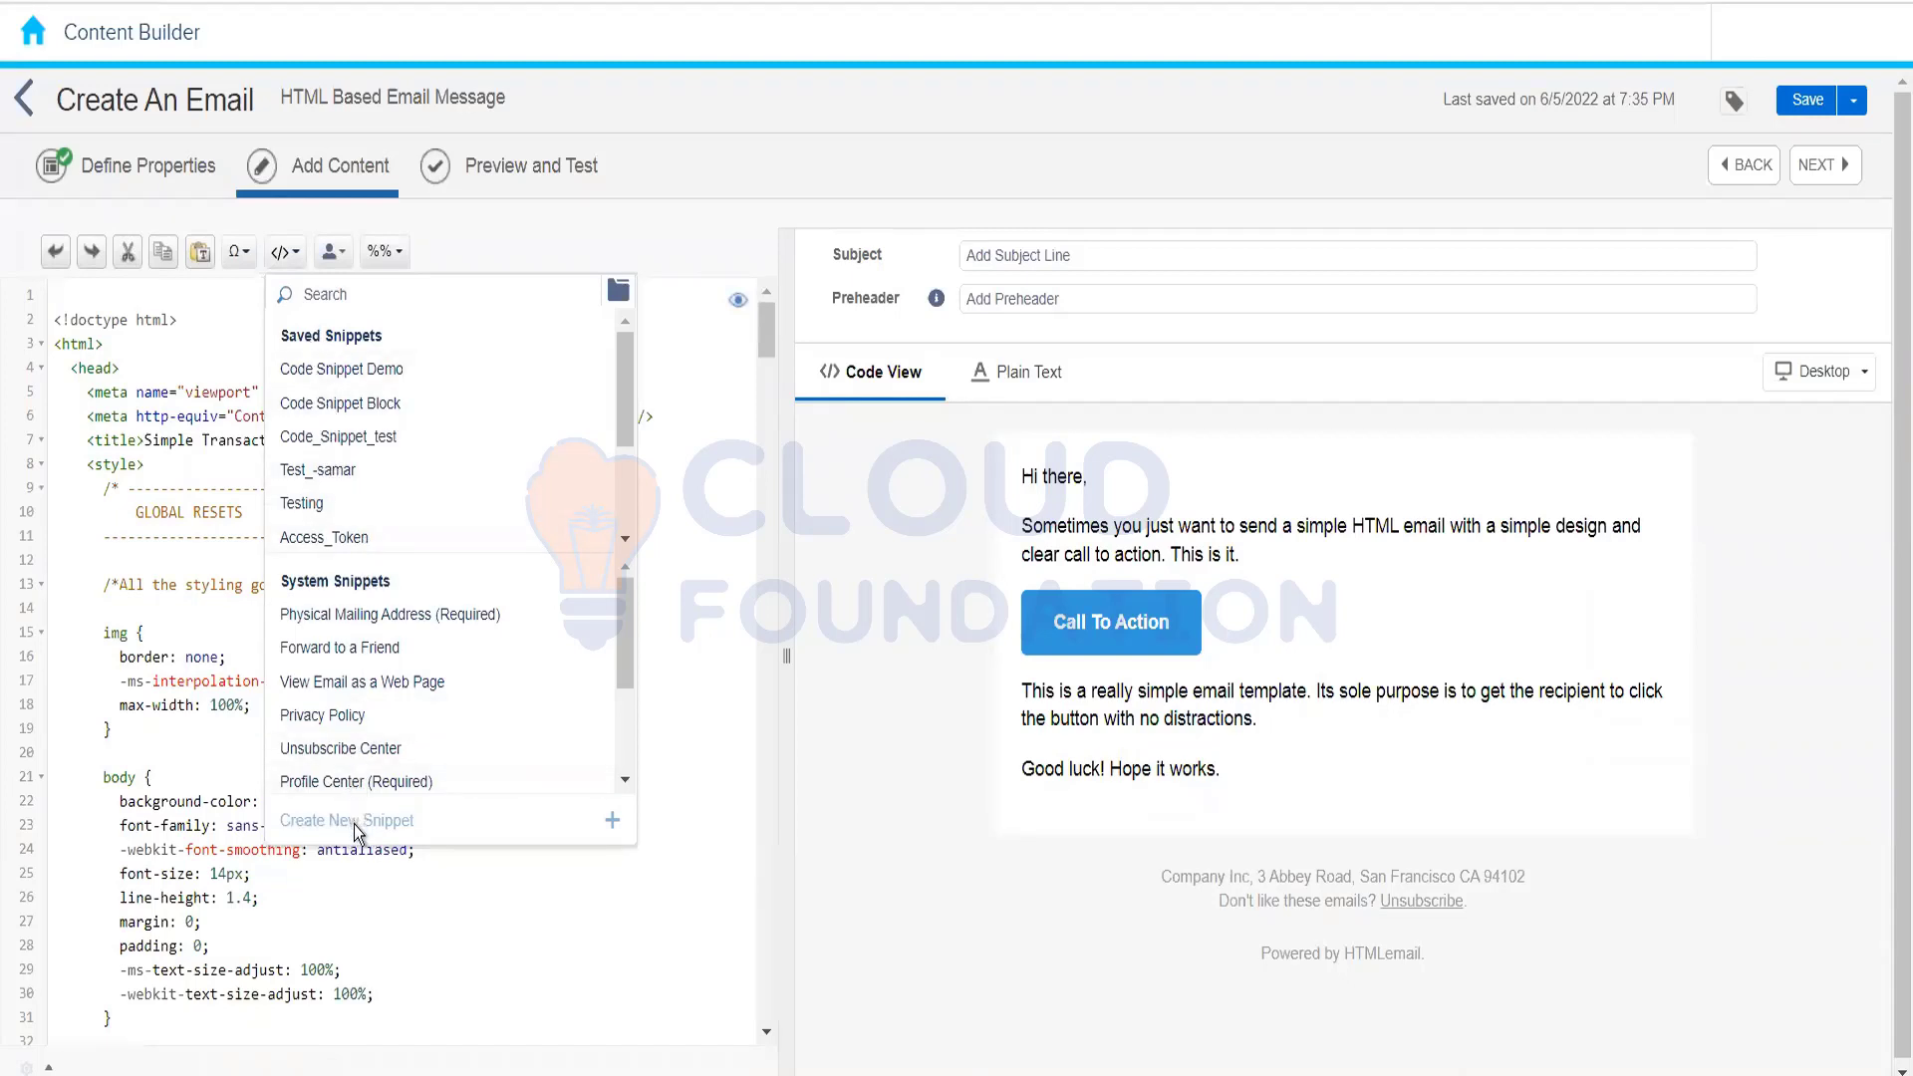
left_click(97, 297)
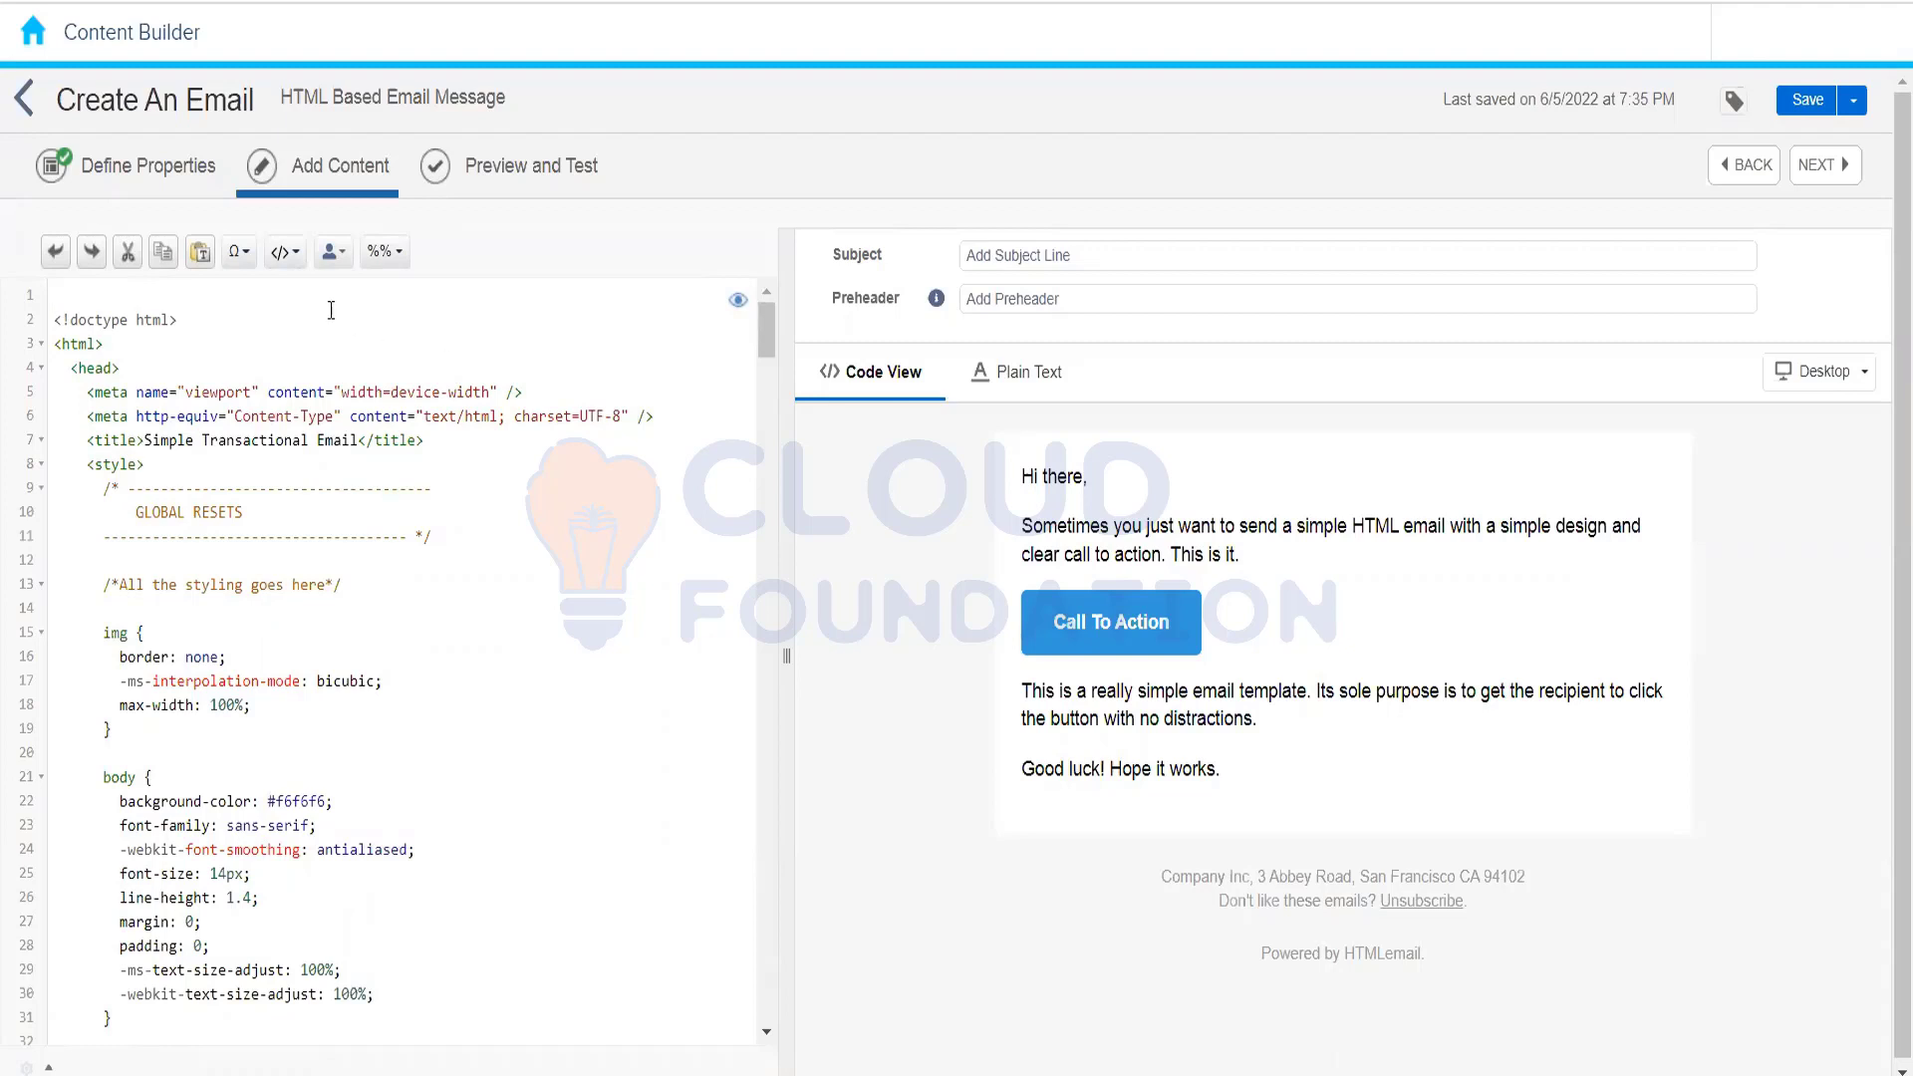
left_click(280, 256)
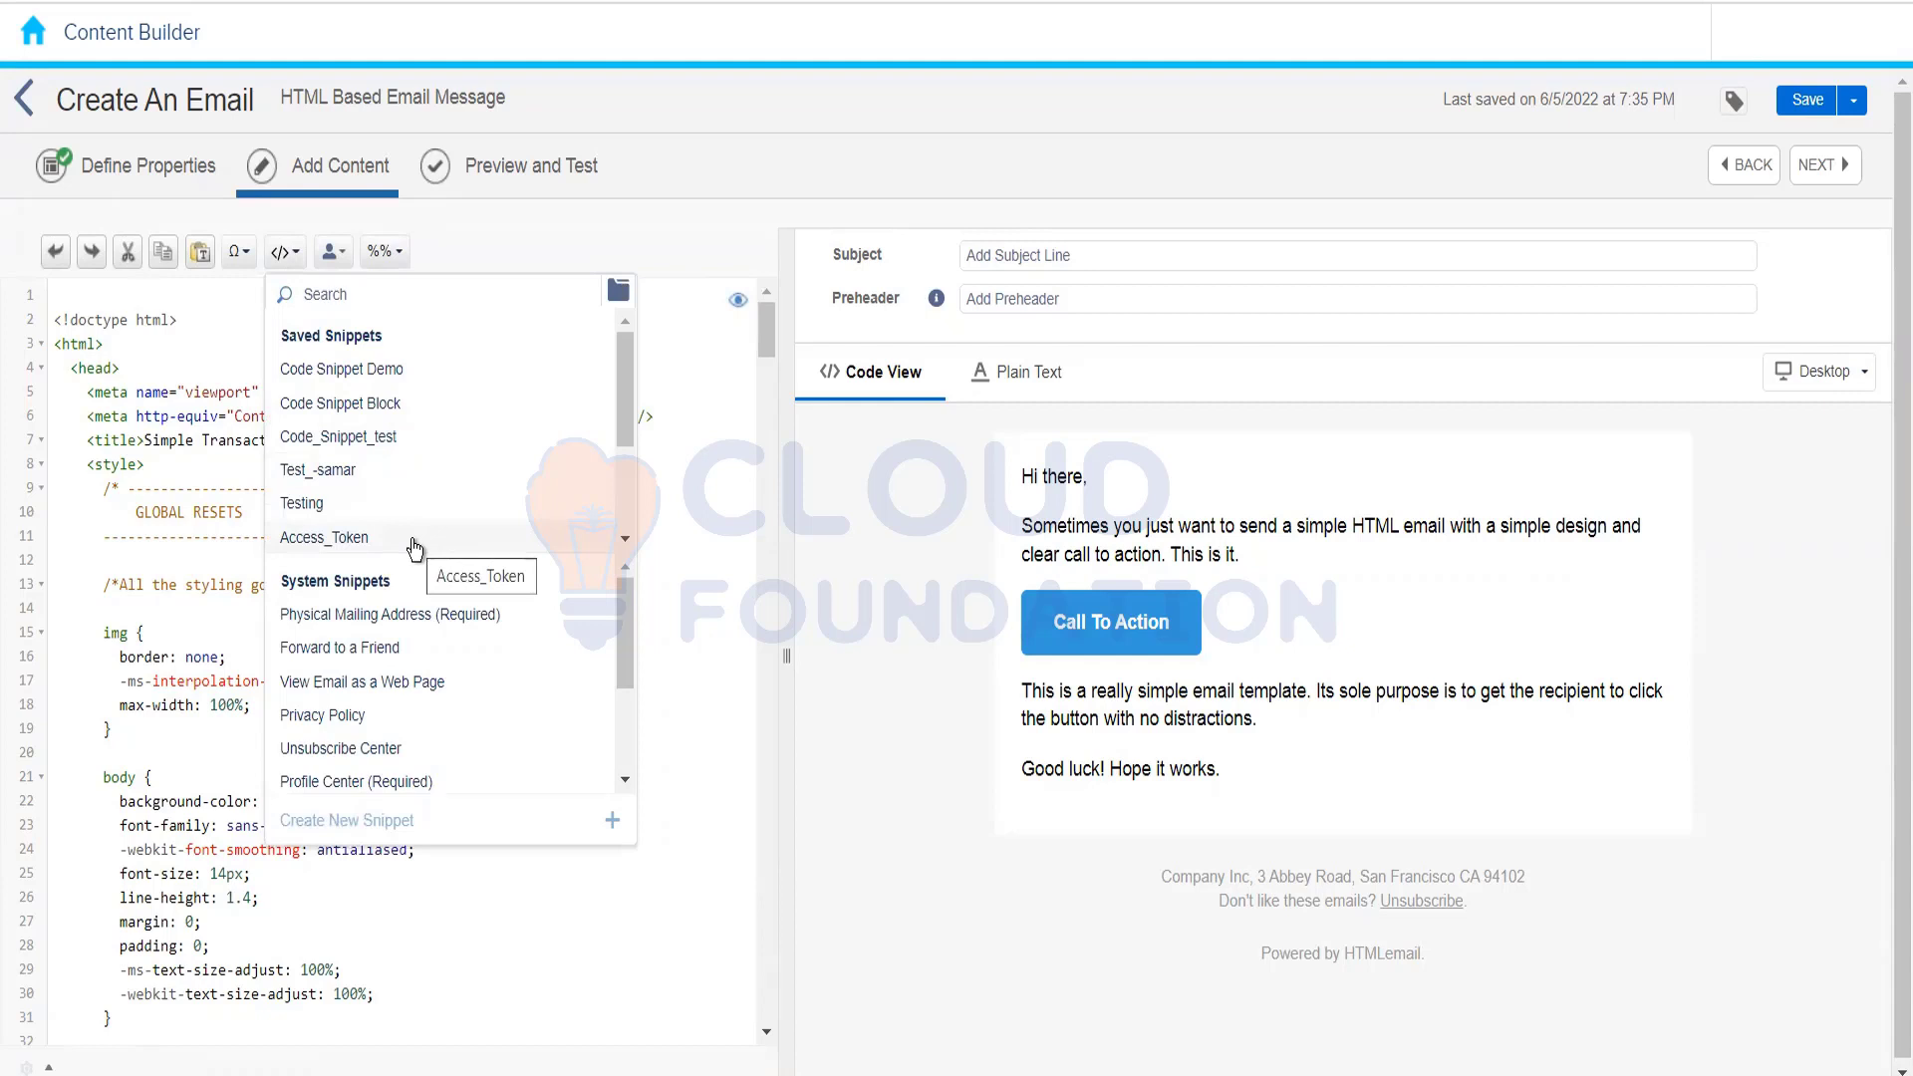
left_click_drag(626, 411, 603, 543)
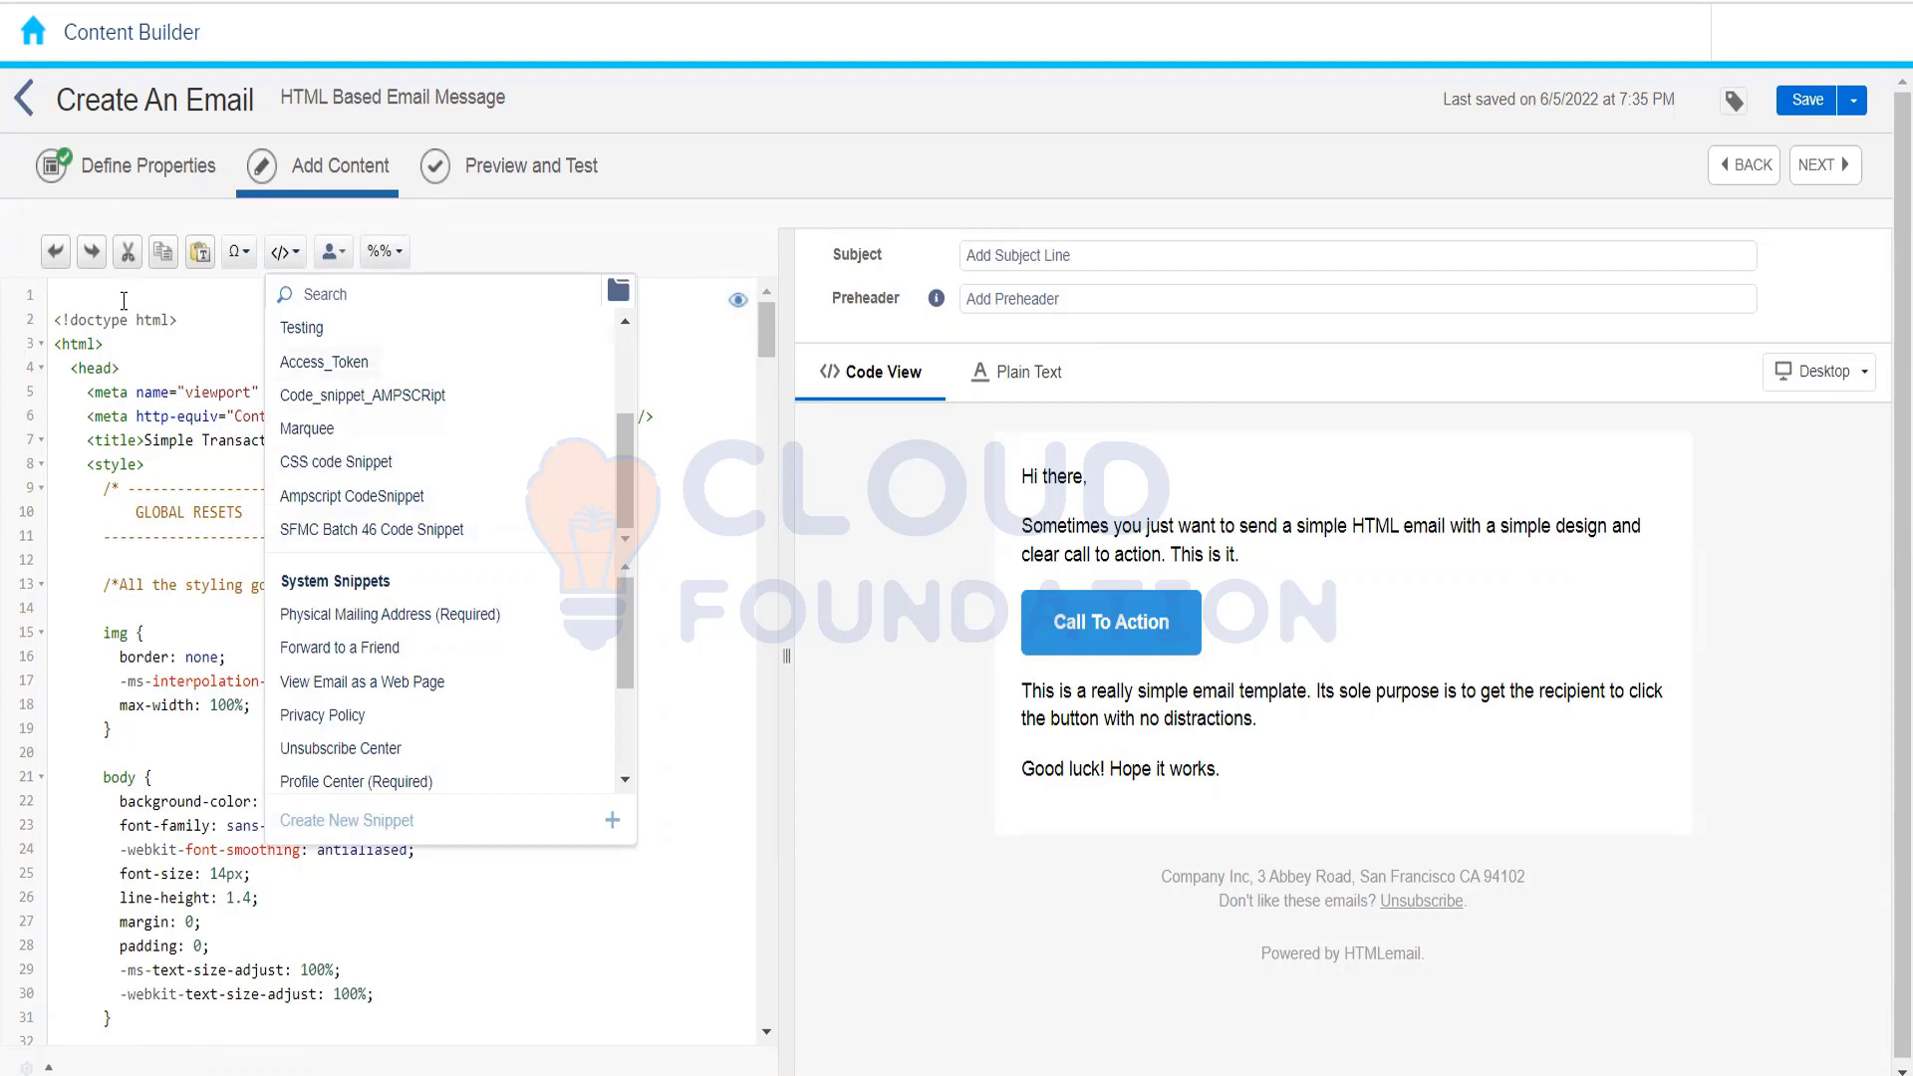
left_click(68, 569)
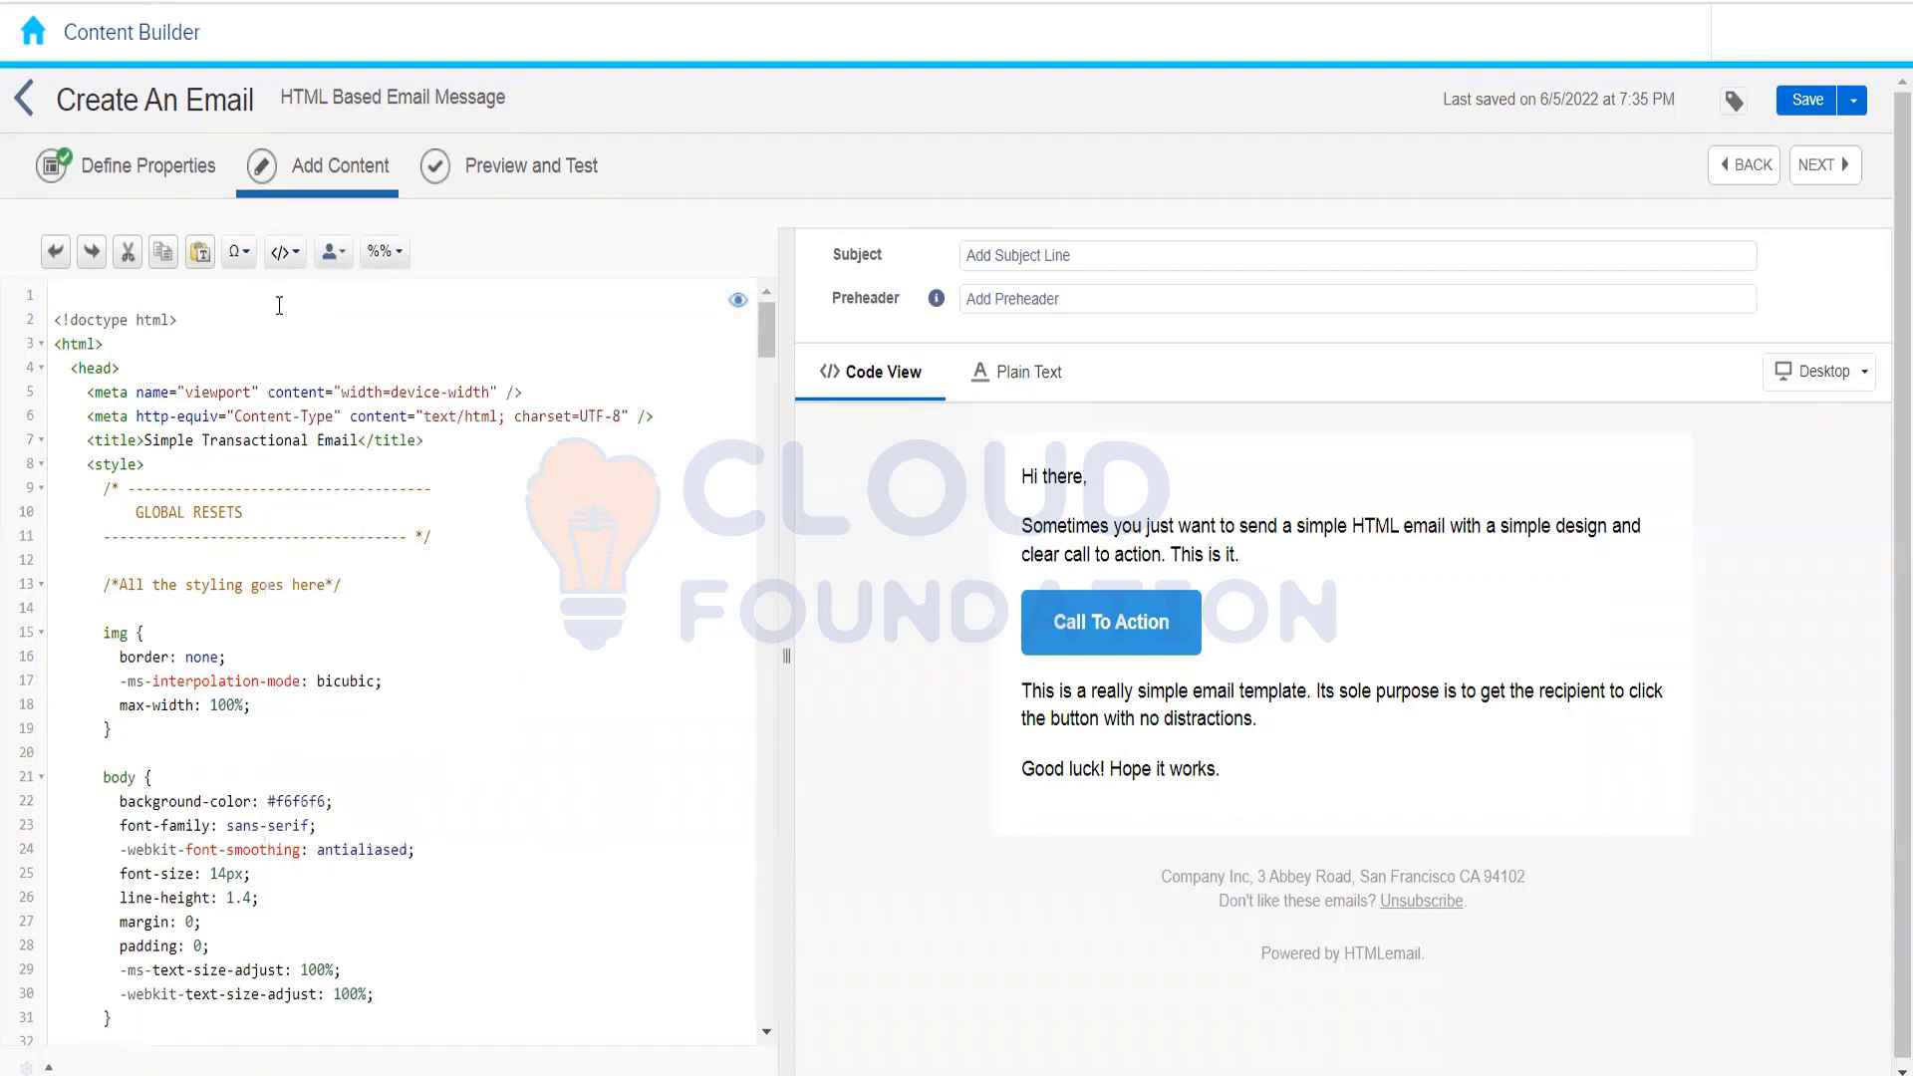
Step: Insert the Forward to a Friend system snippet on the empty first line of the code
left_click(285, 252)
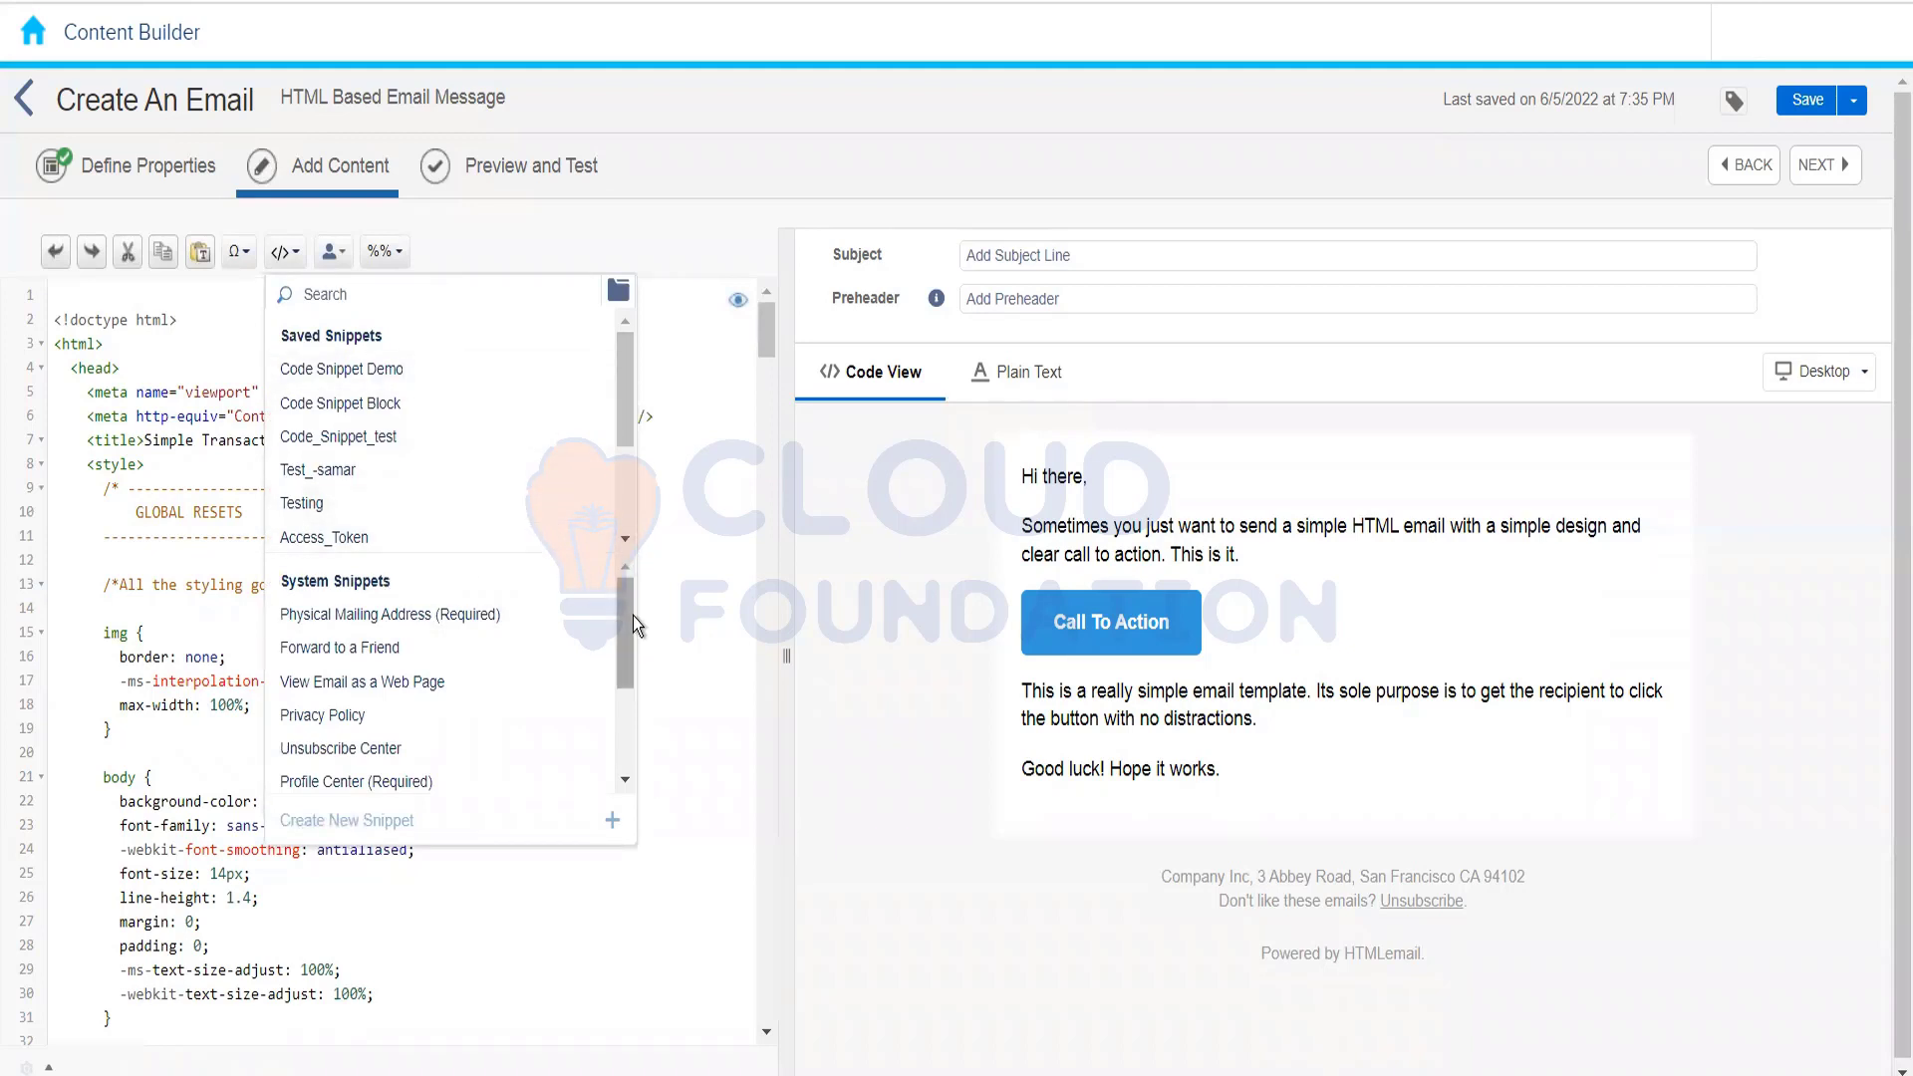
left_click_drag(624, 616, 576, 596)
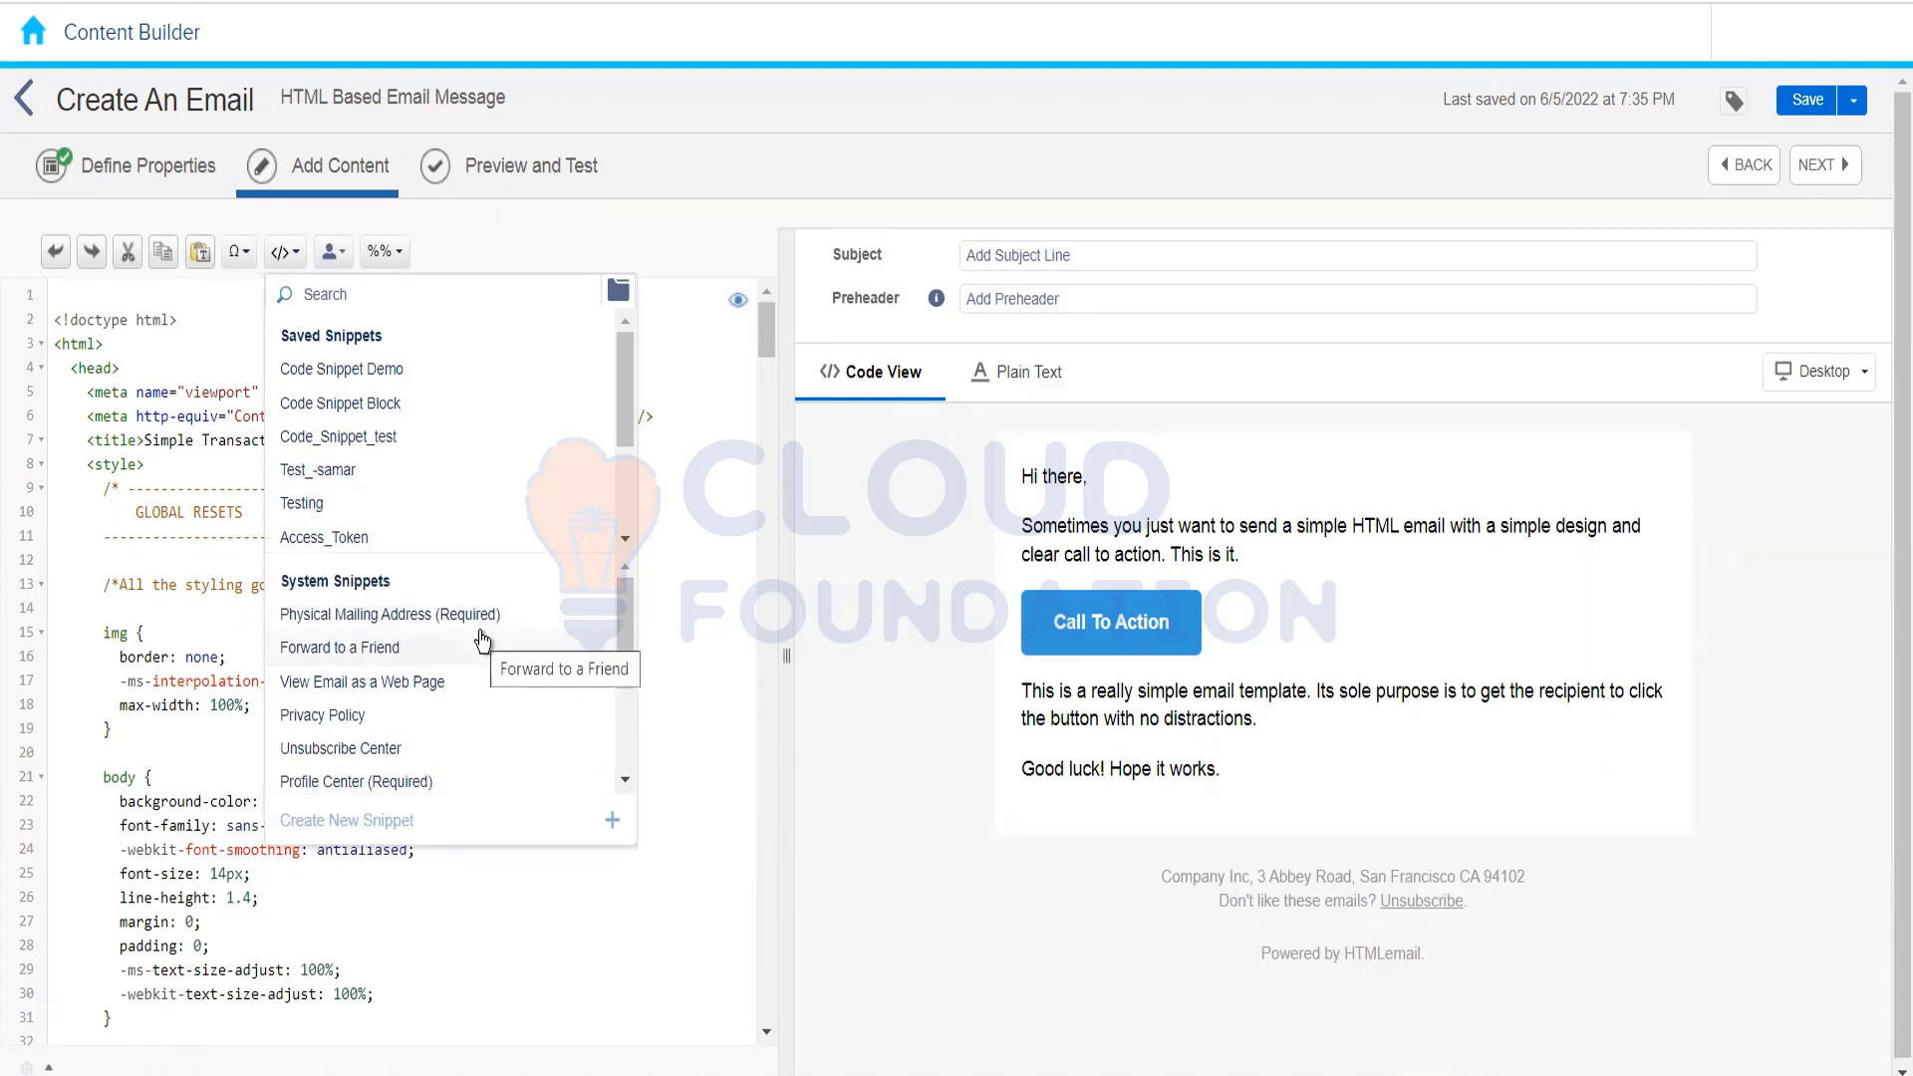
left_click(399, 653)
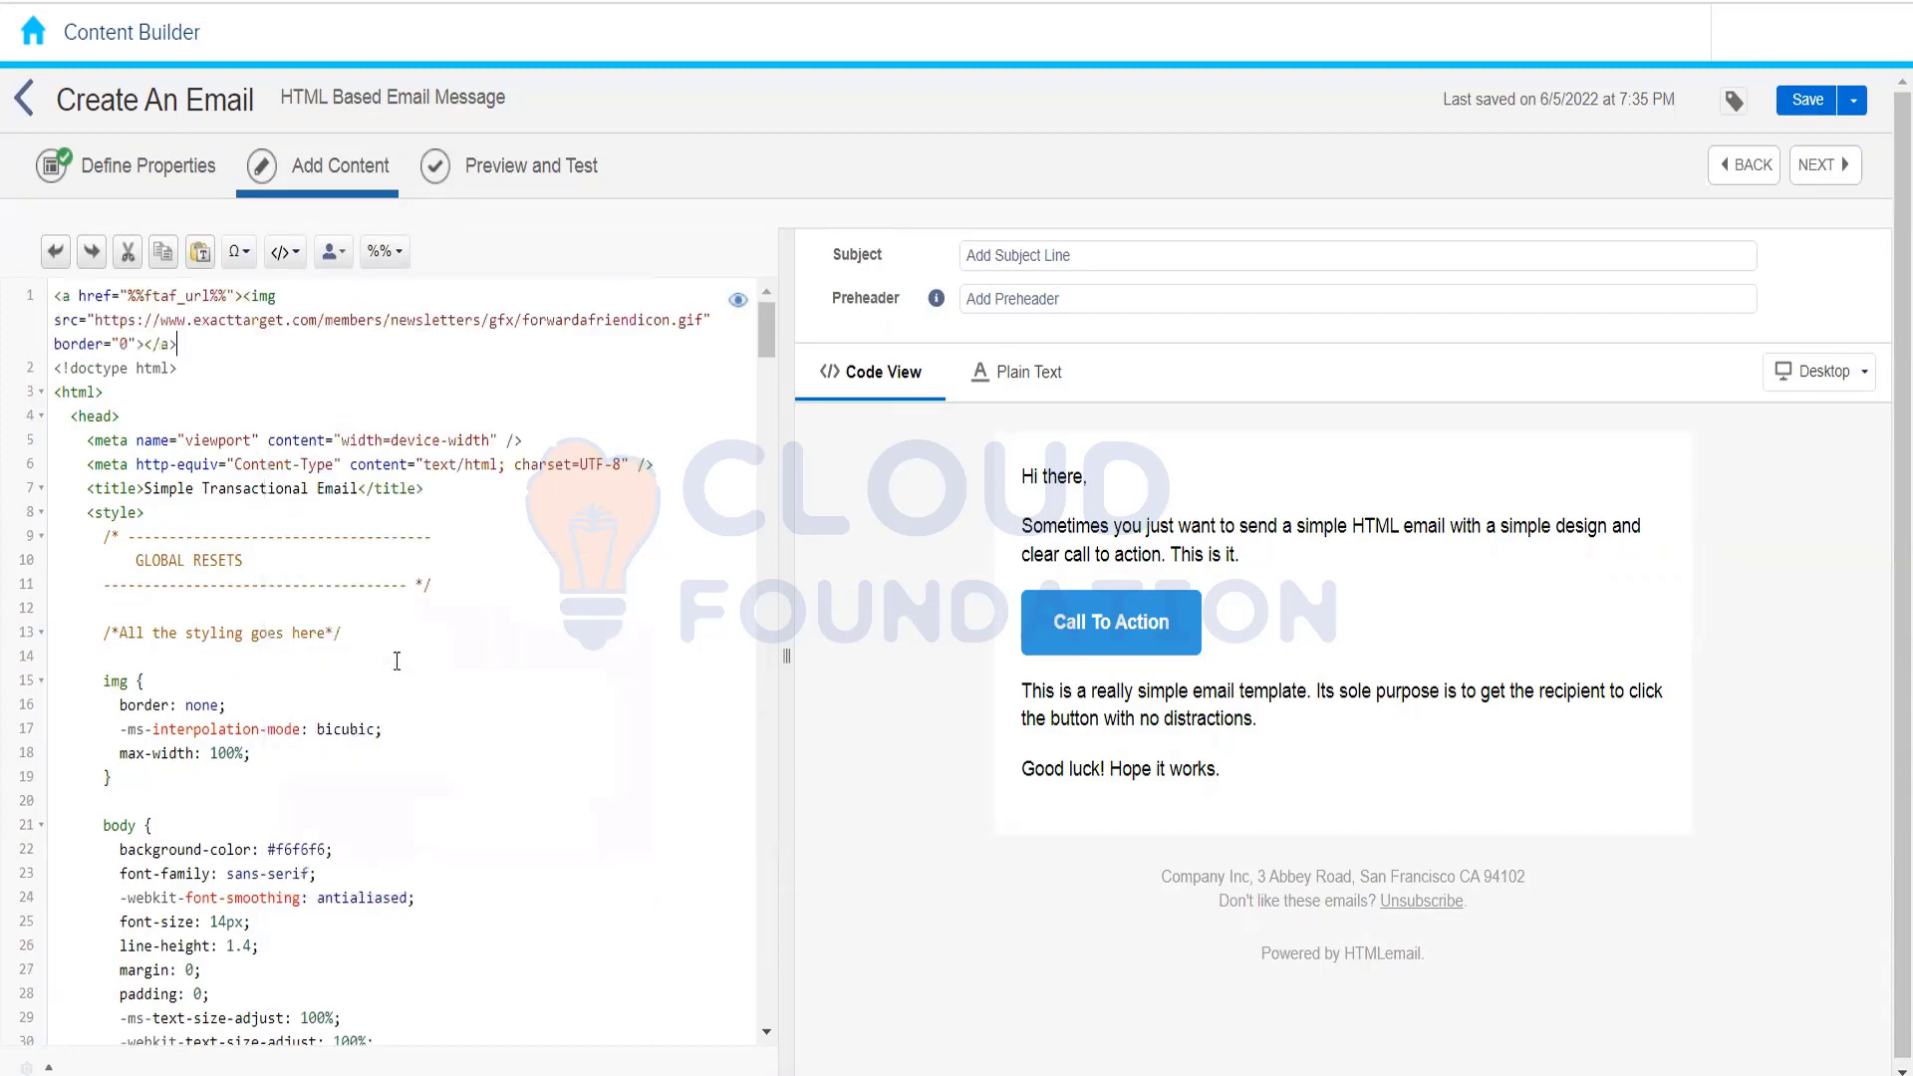
Step: Look through the complete list of system snippets, from Physical Mailing Address to Track Email Opens
left_click(278, 255)
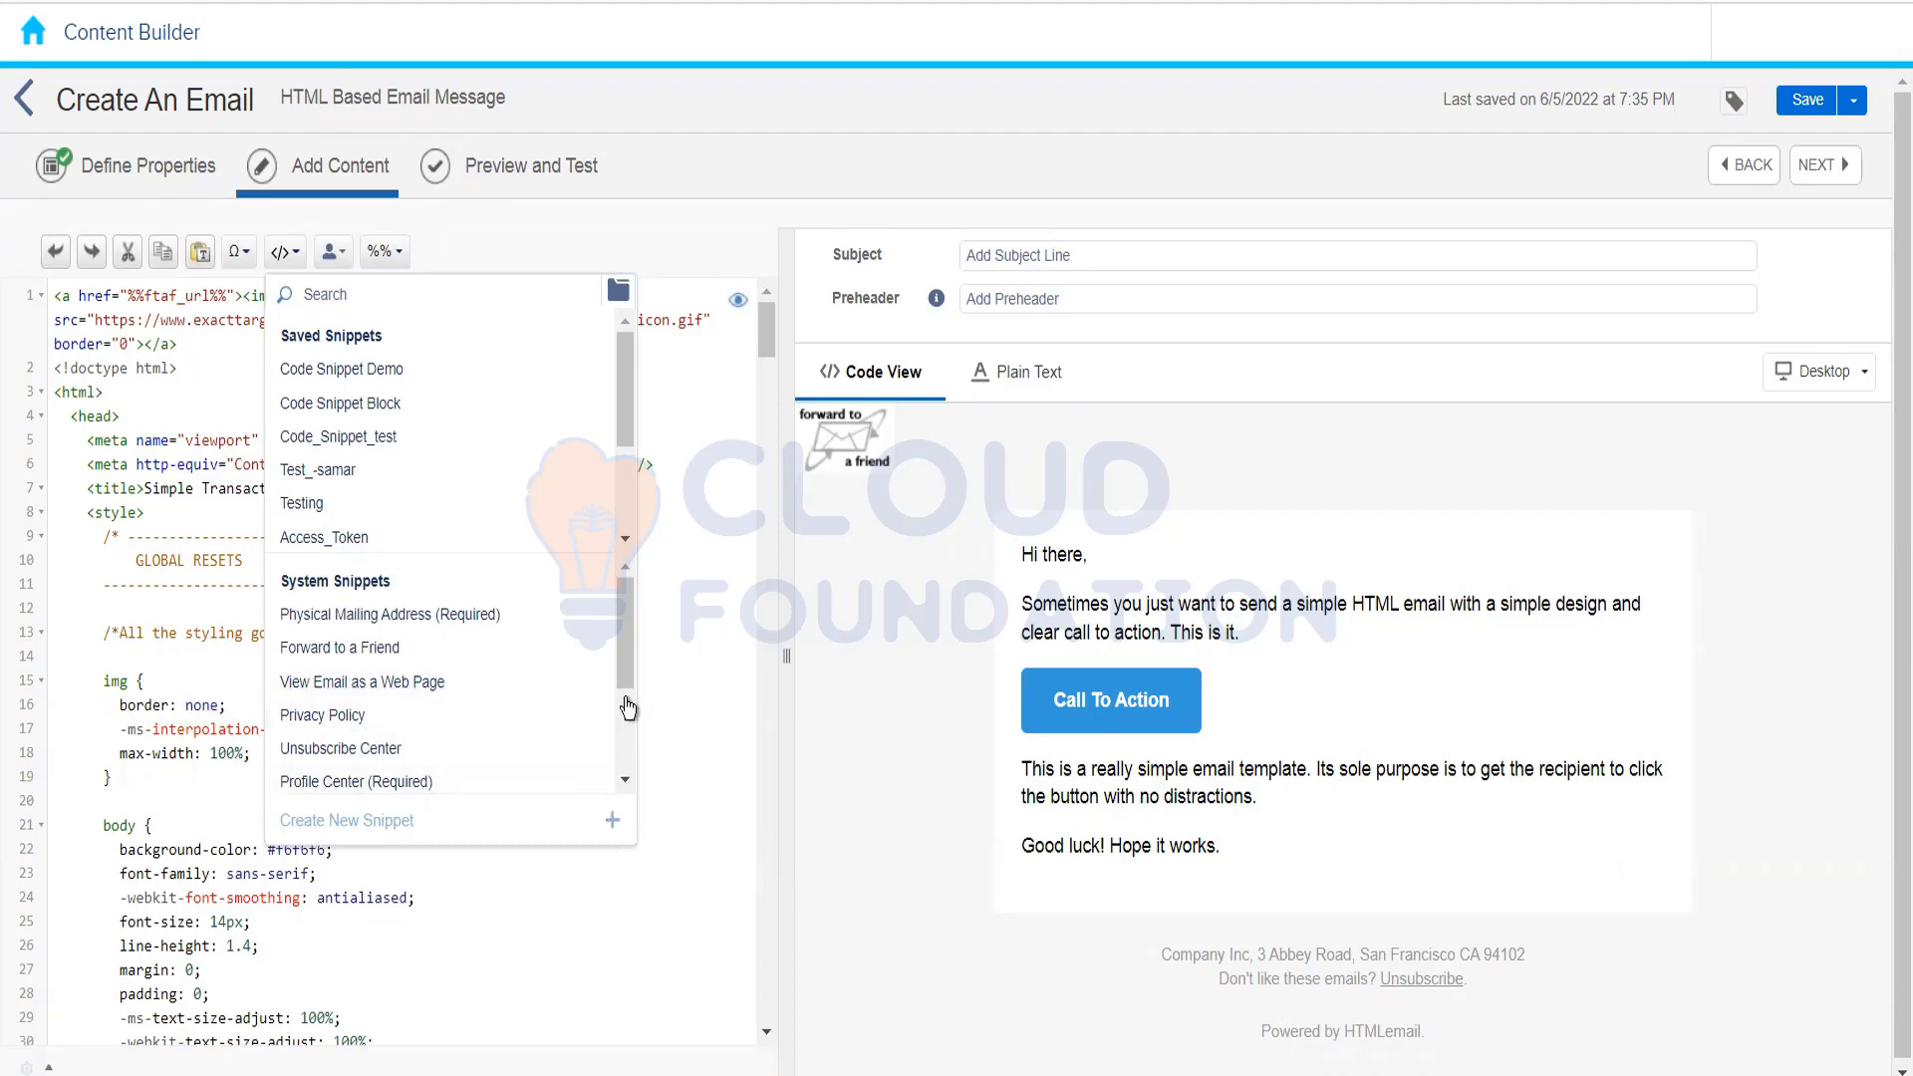
left_click_drag(625, 653, 620, 739)
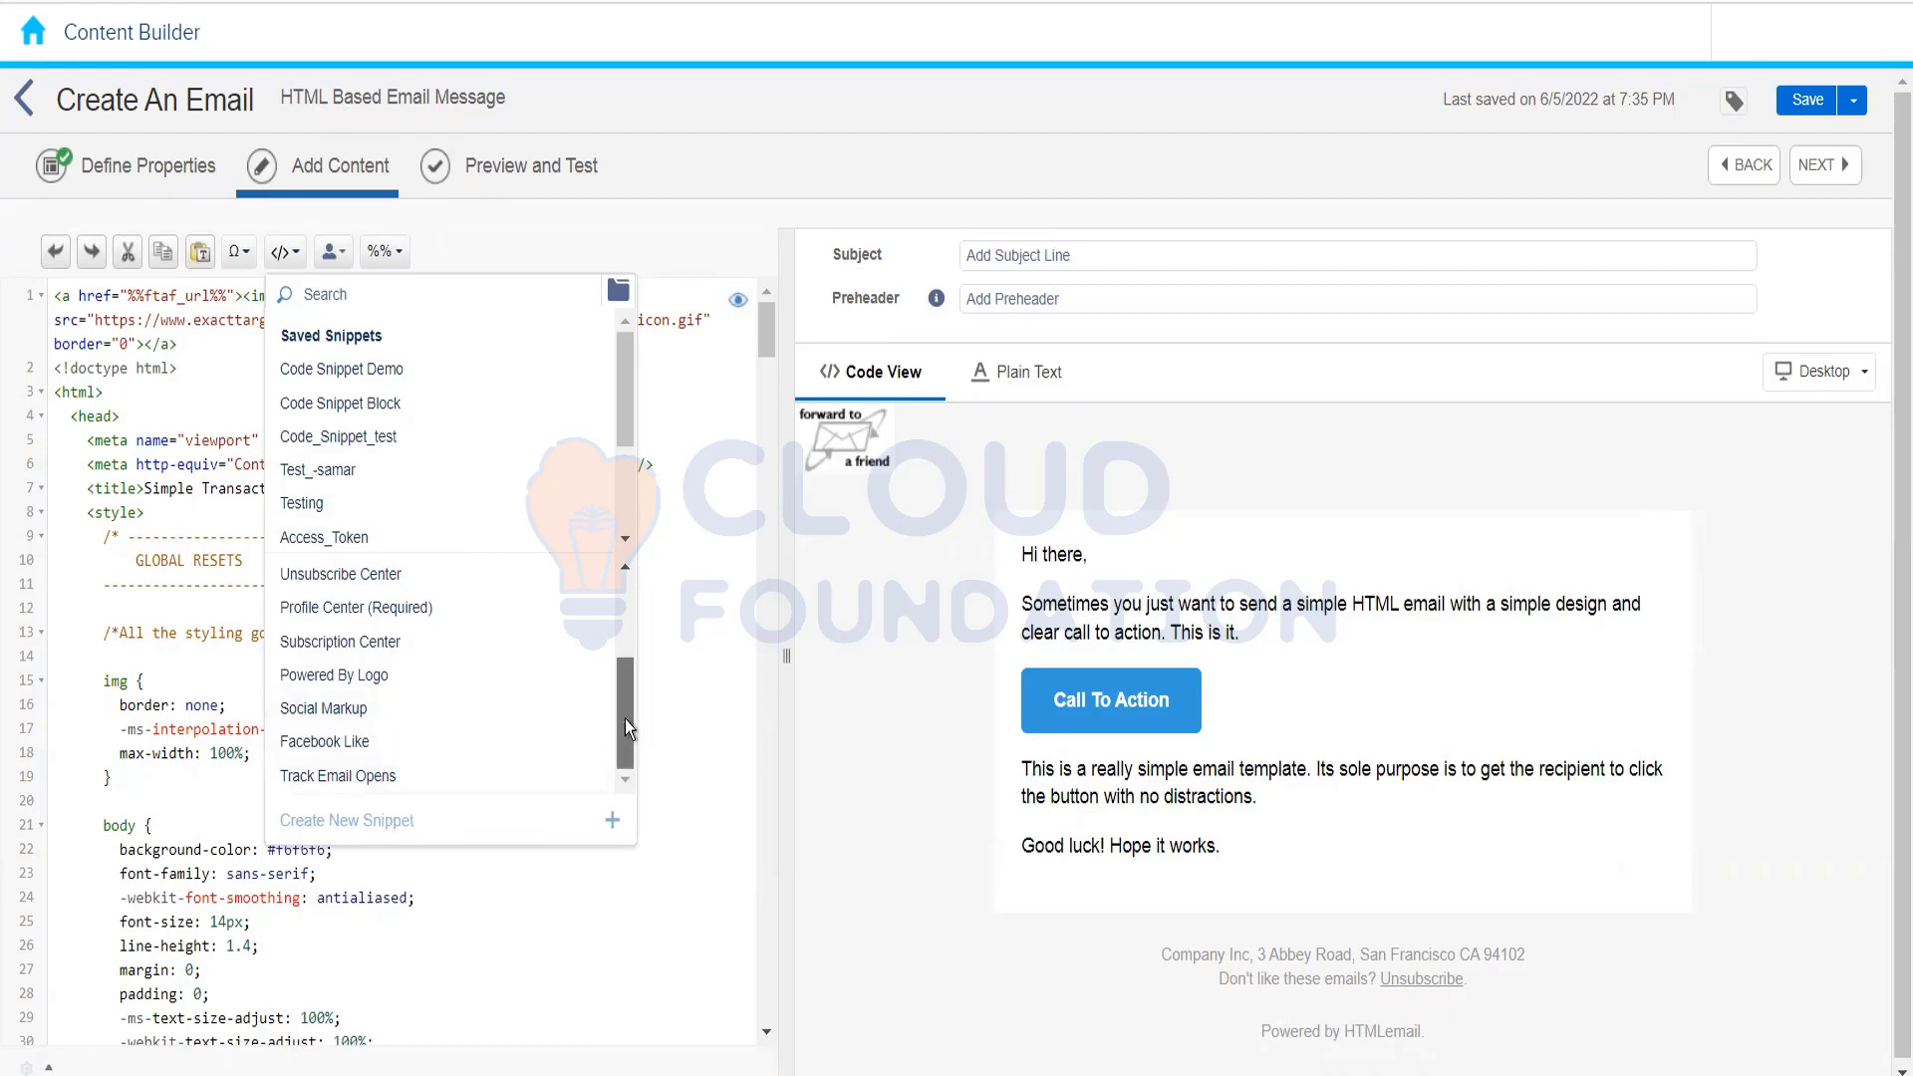
left_click_drag(624, 720, 630, 675)
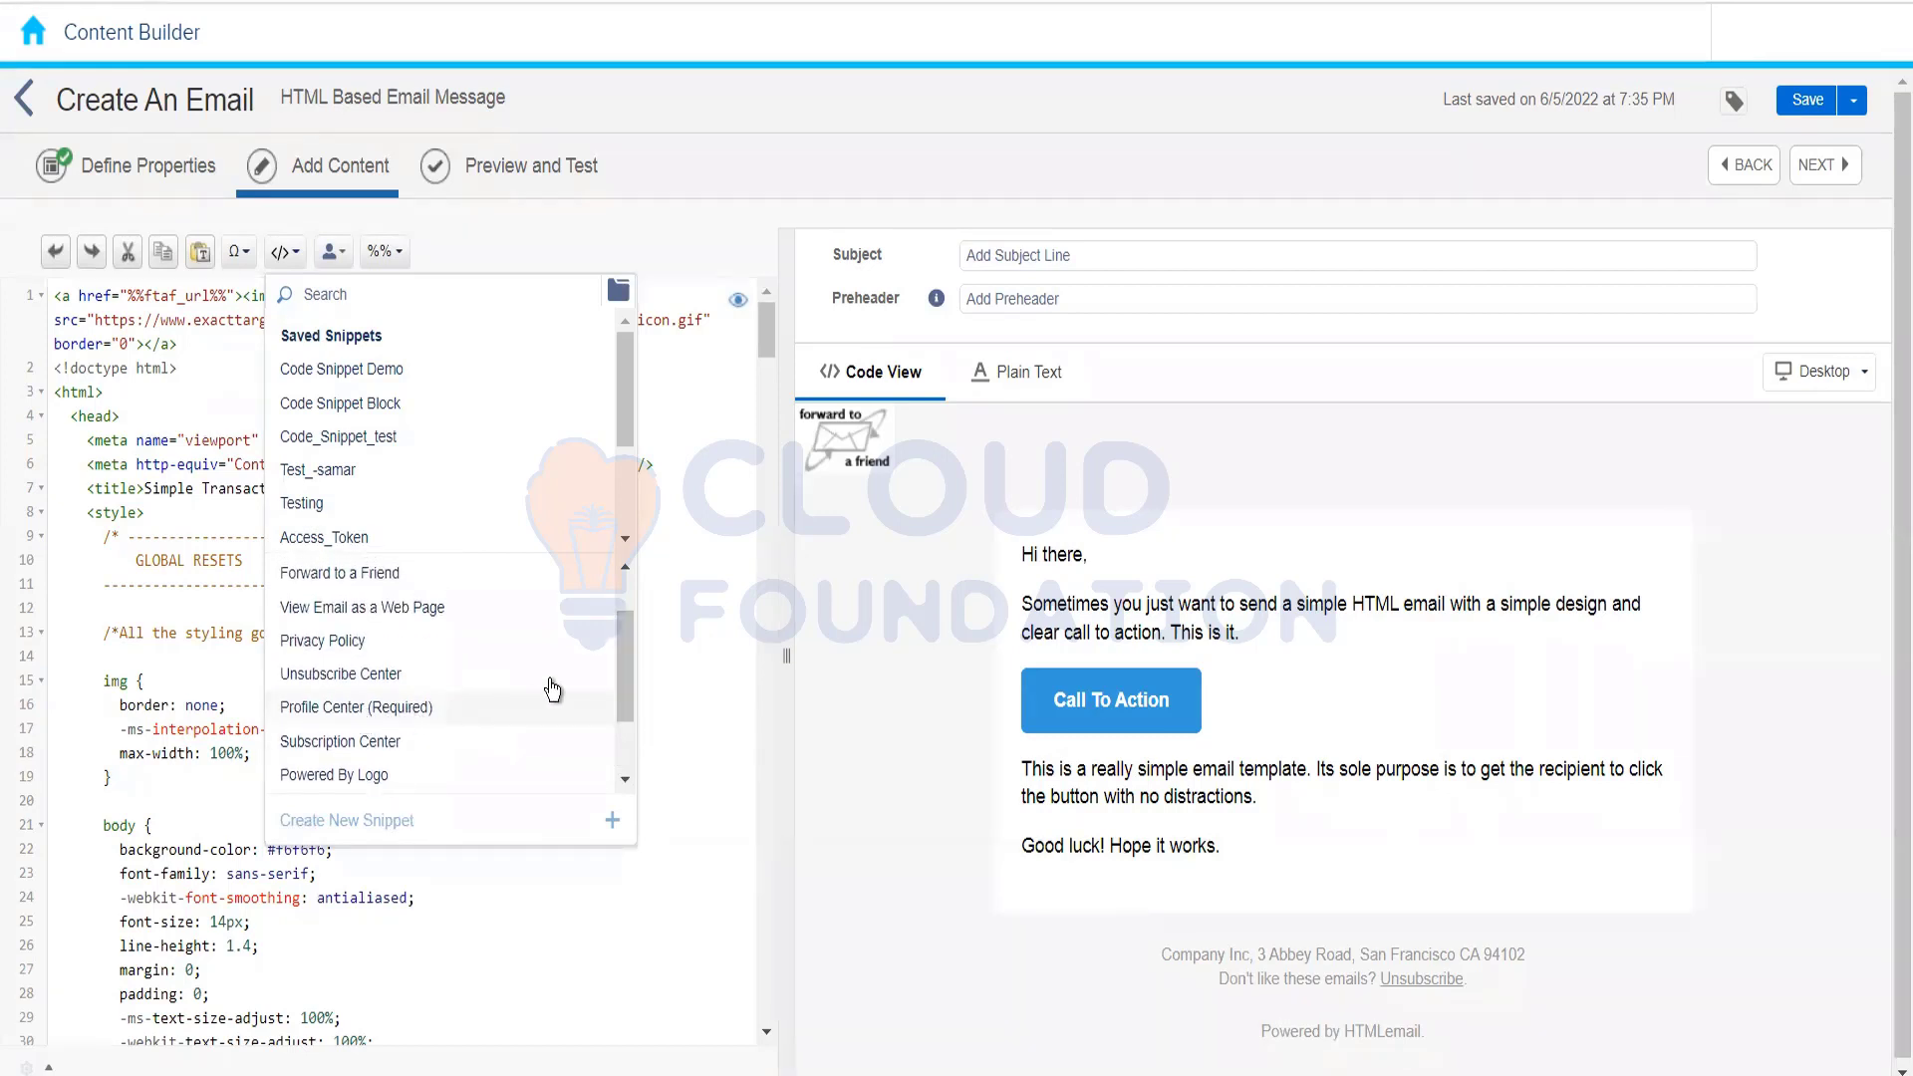
left_click_drag(632, 664, 637, 607)
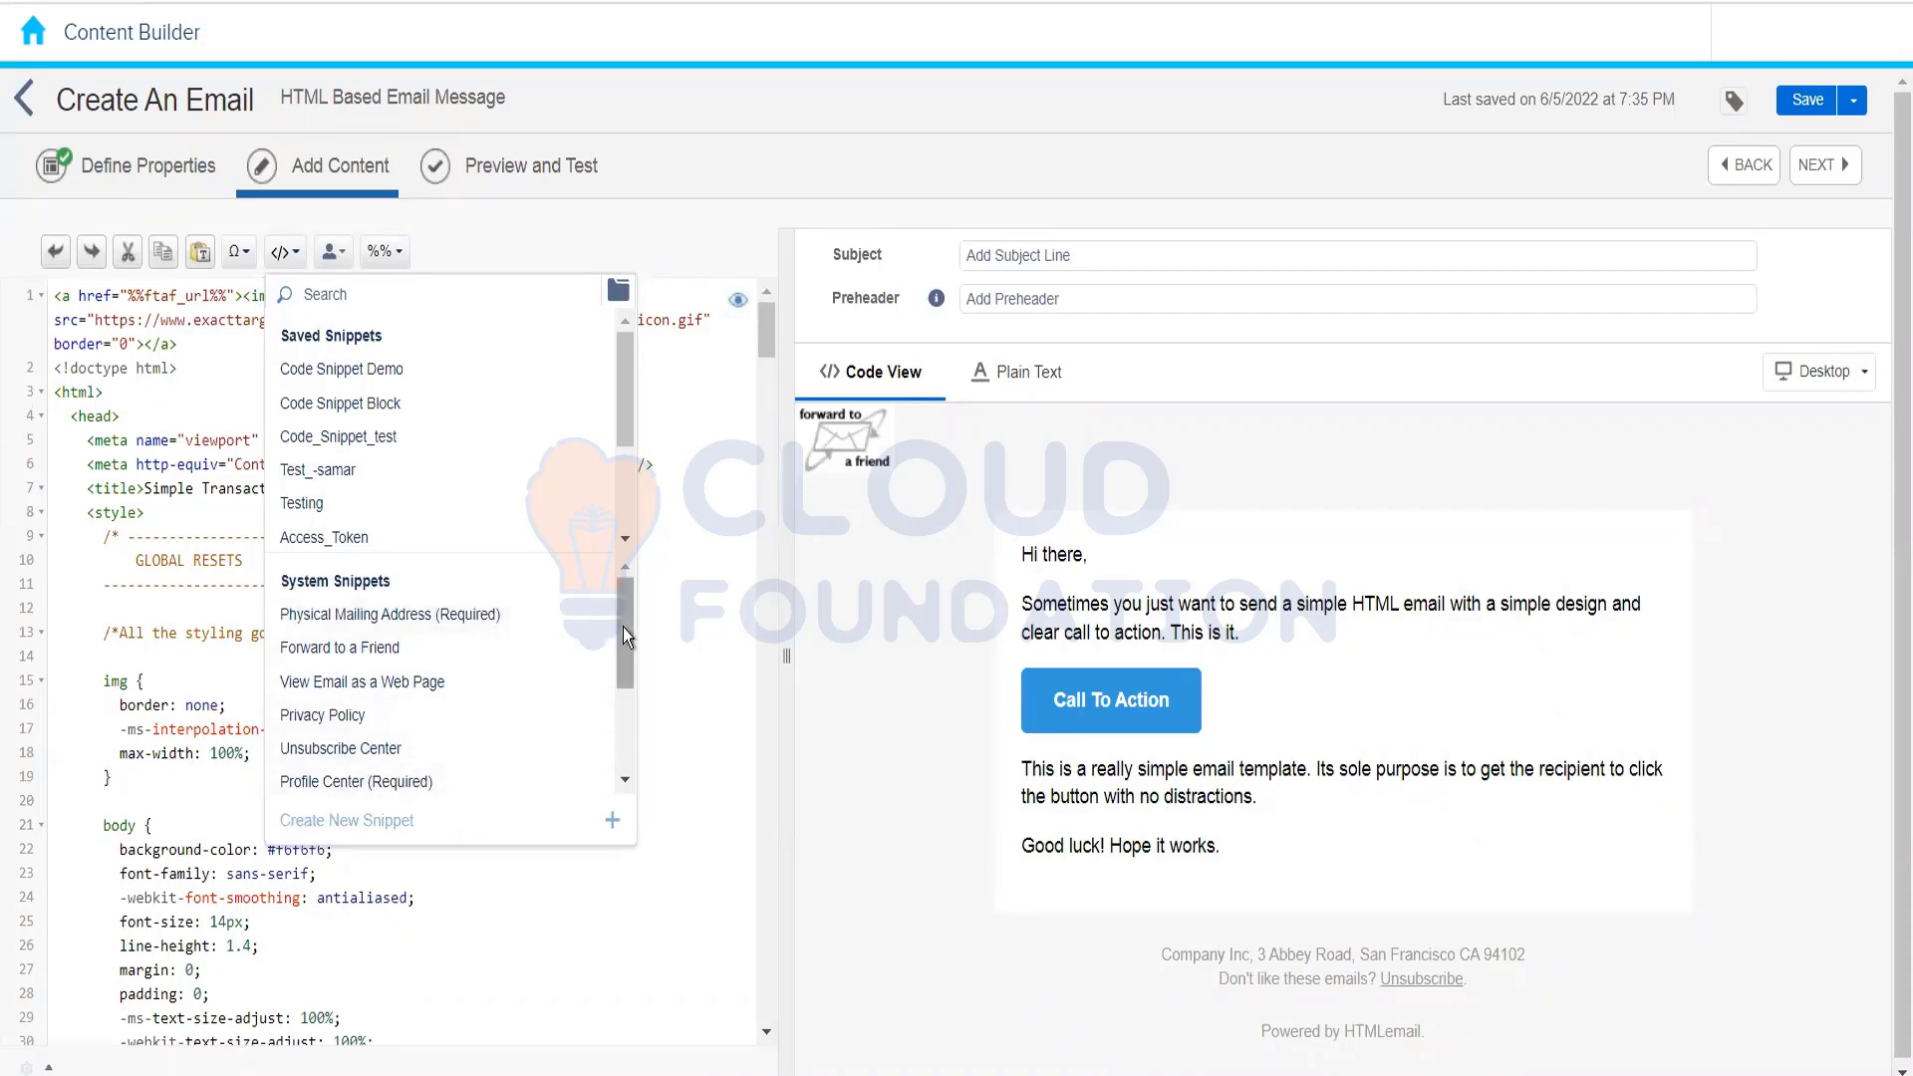
left_click_drag(623, 636, 625, 715)
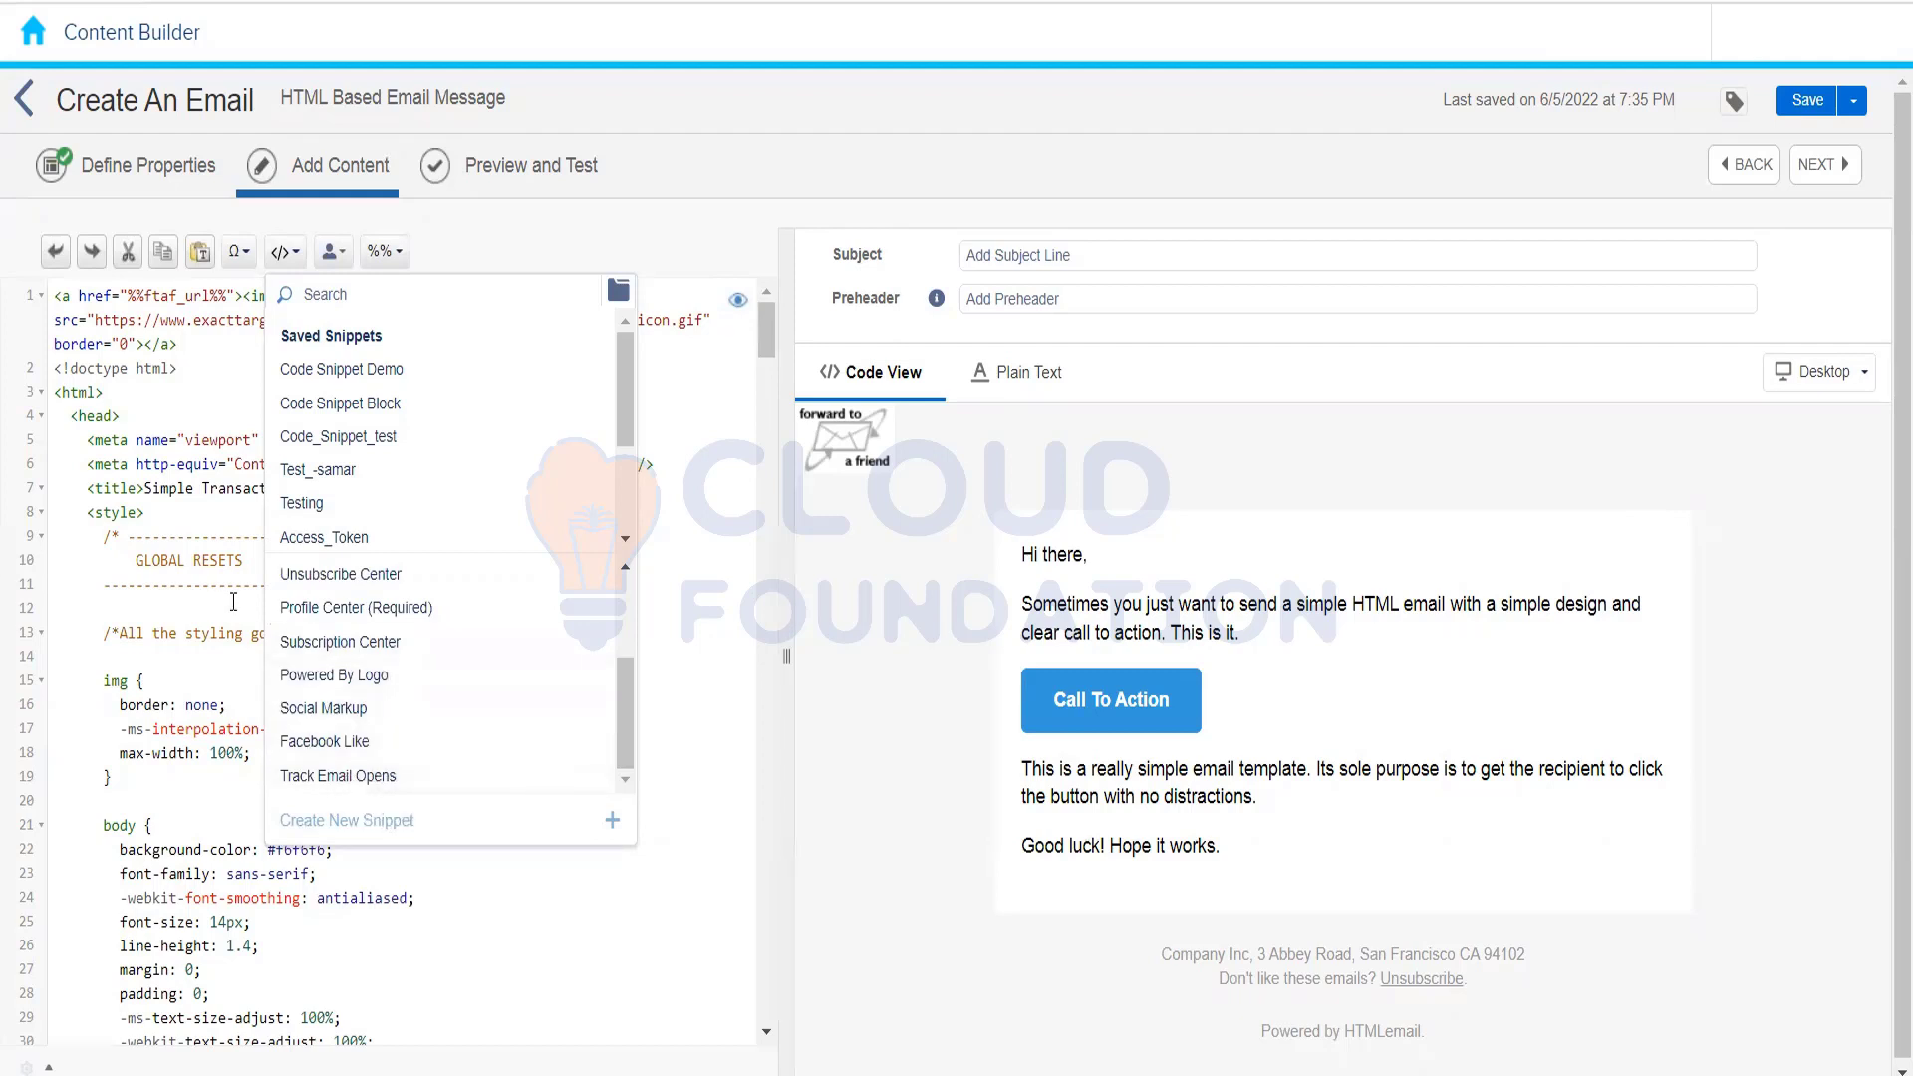
left_click(164, 584)
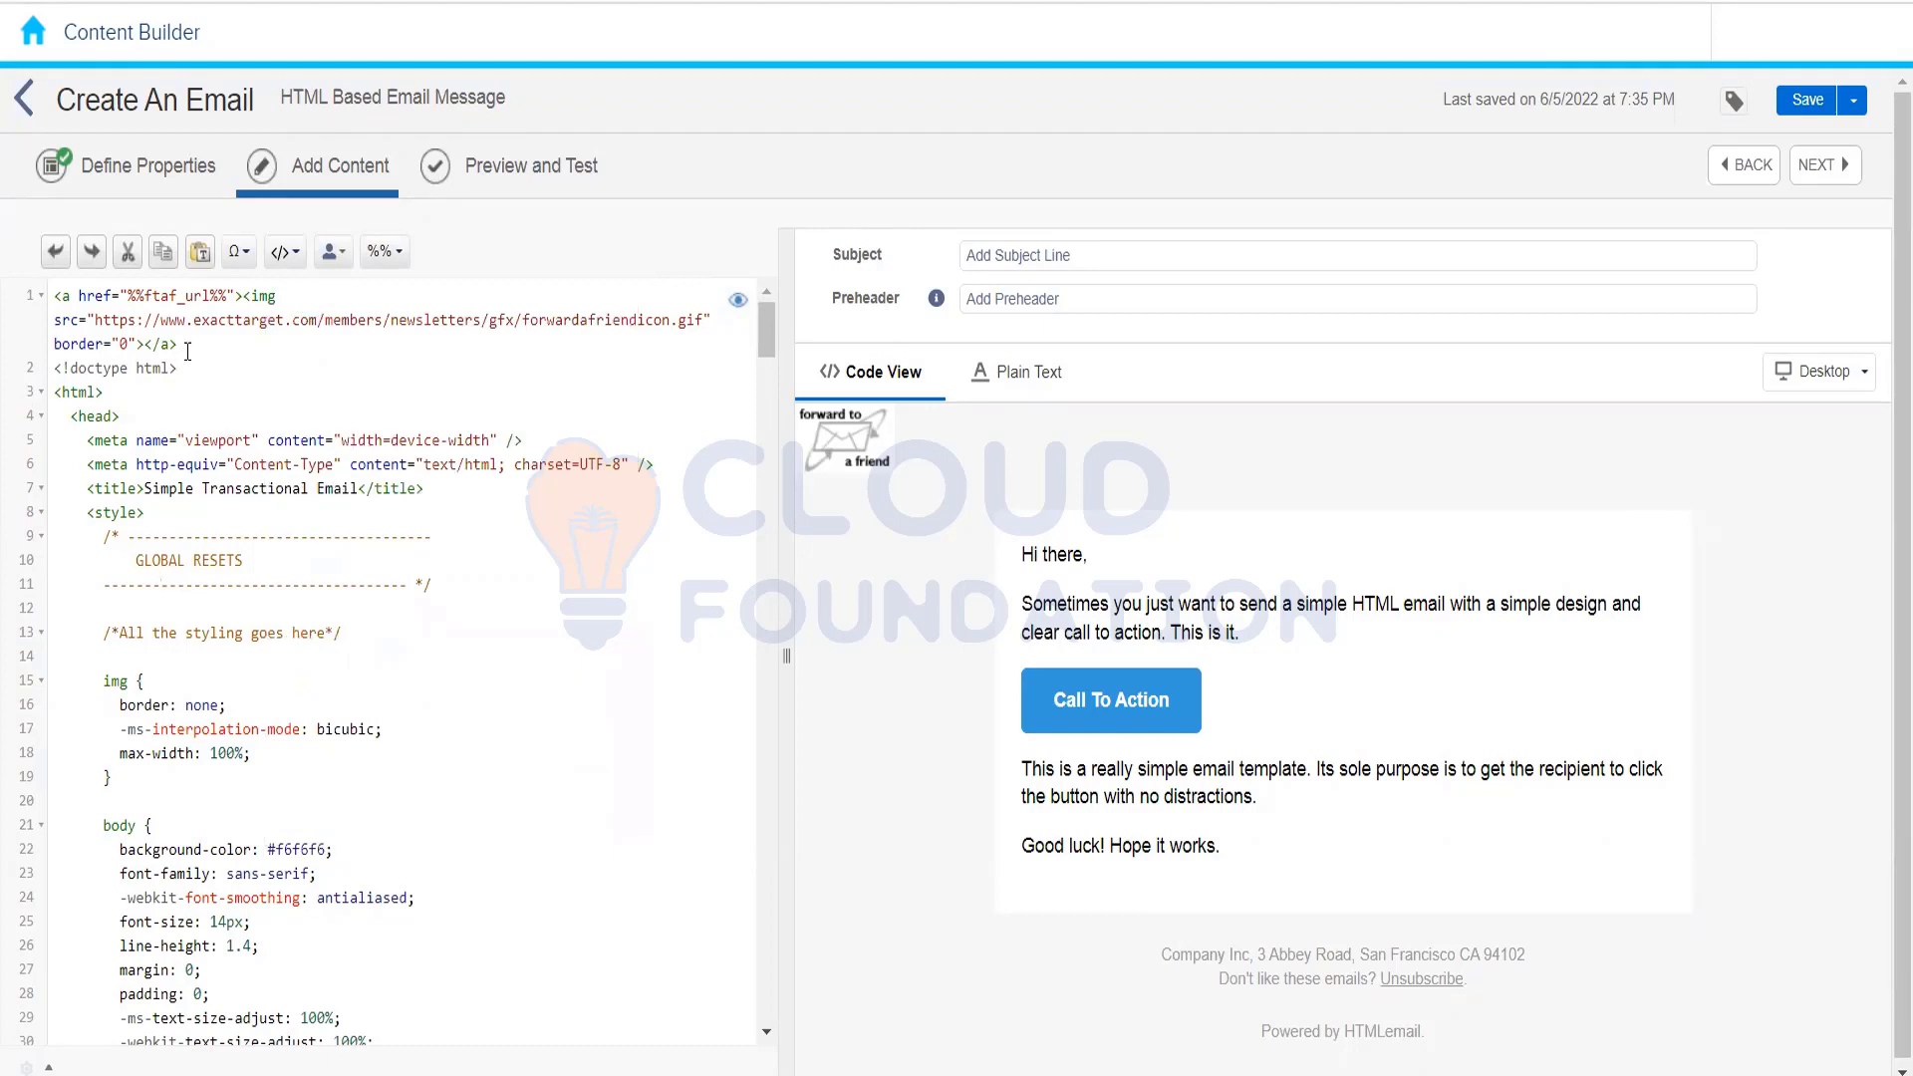
Step: Delete the Forward to a Friend code above the doctype line
left_click_drag(187, 346, 18, 271)
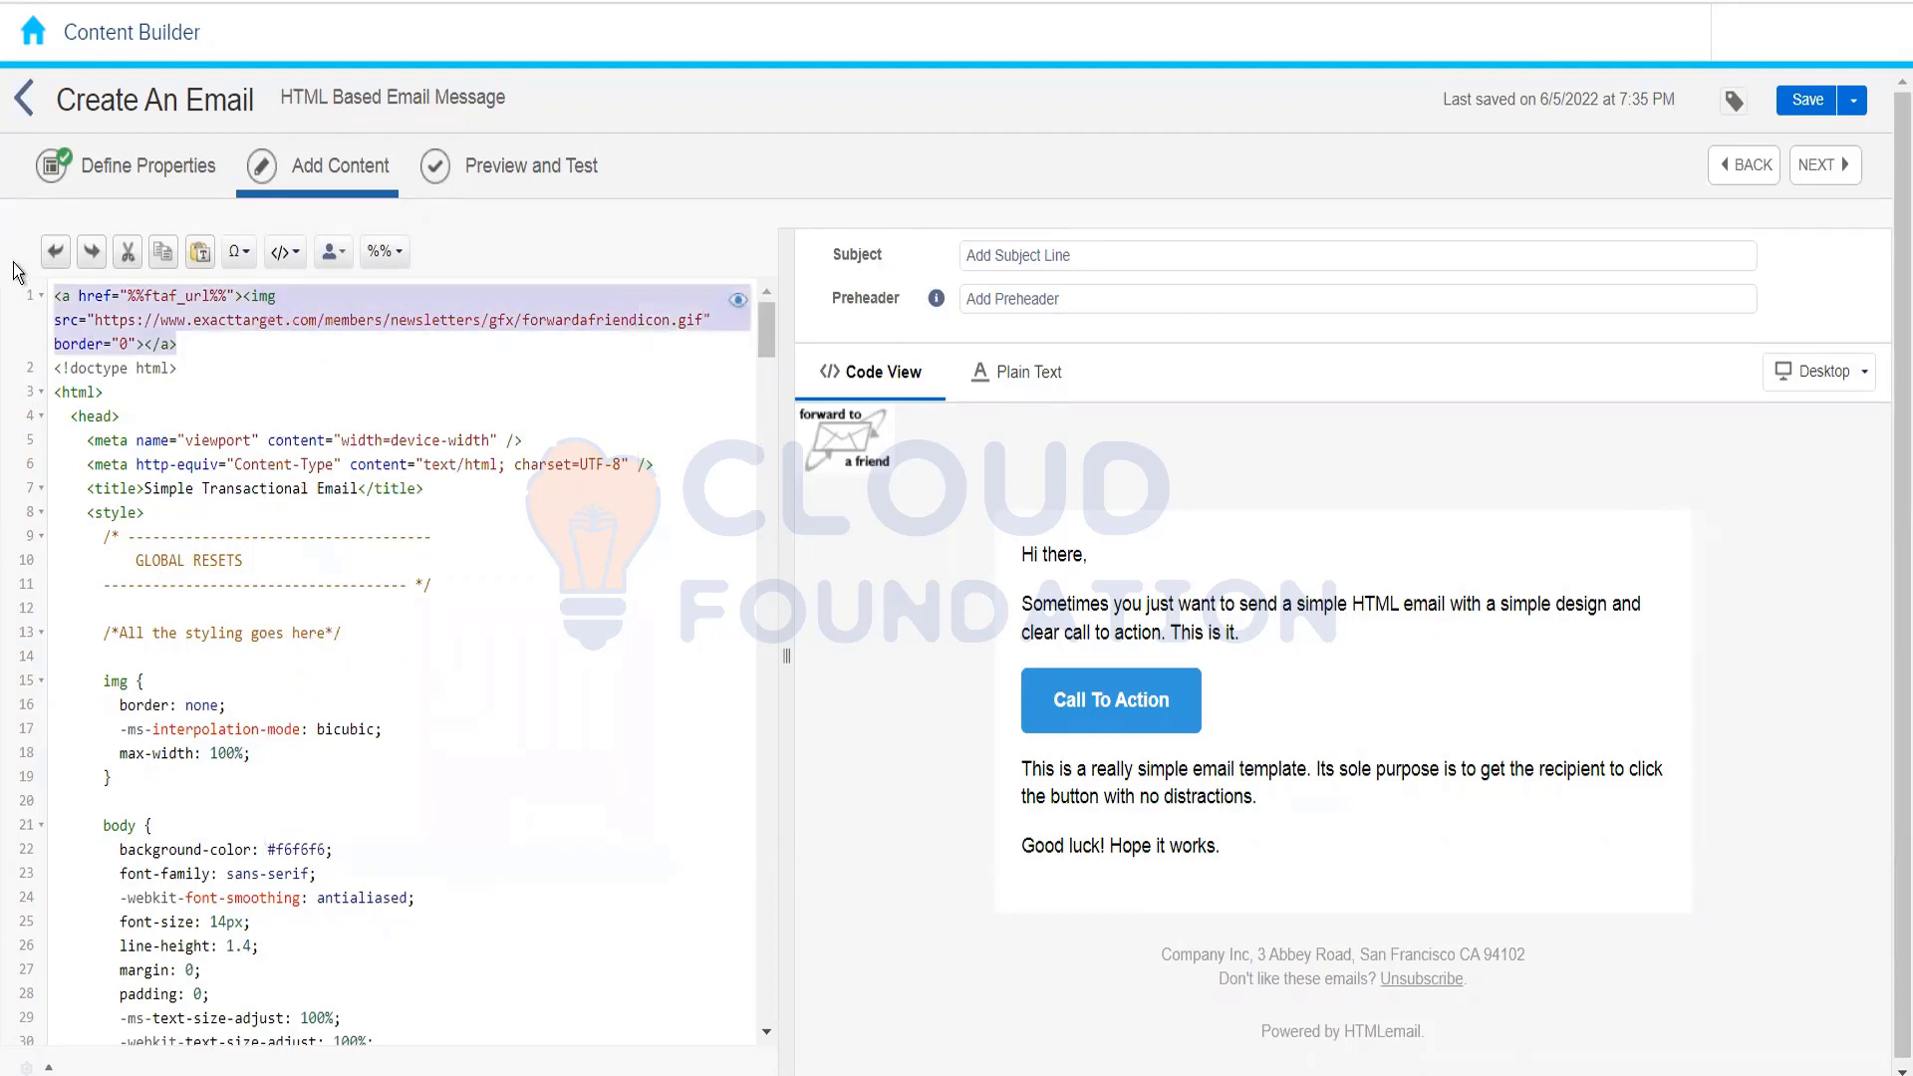
key("Delete")
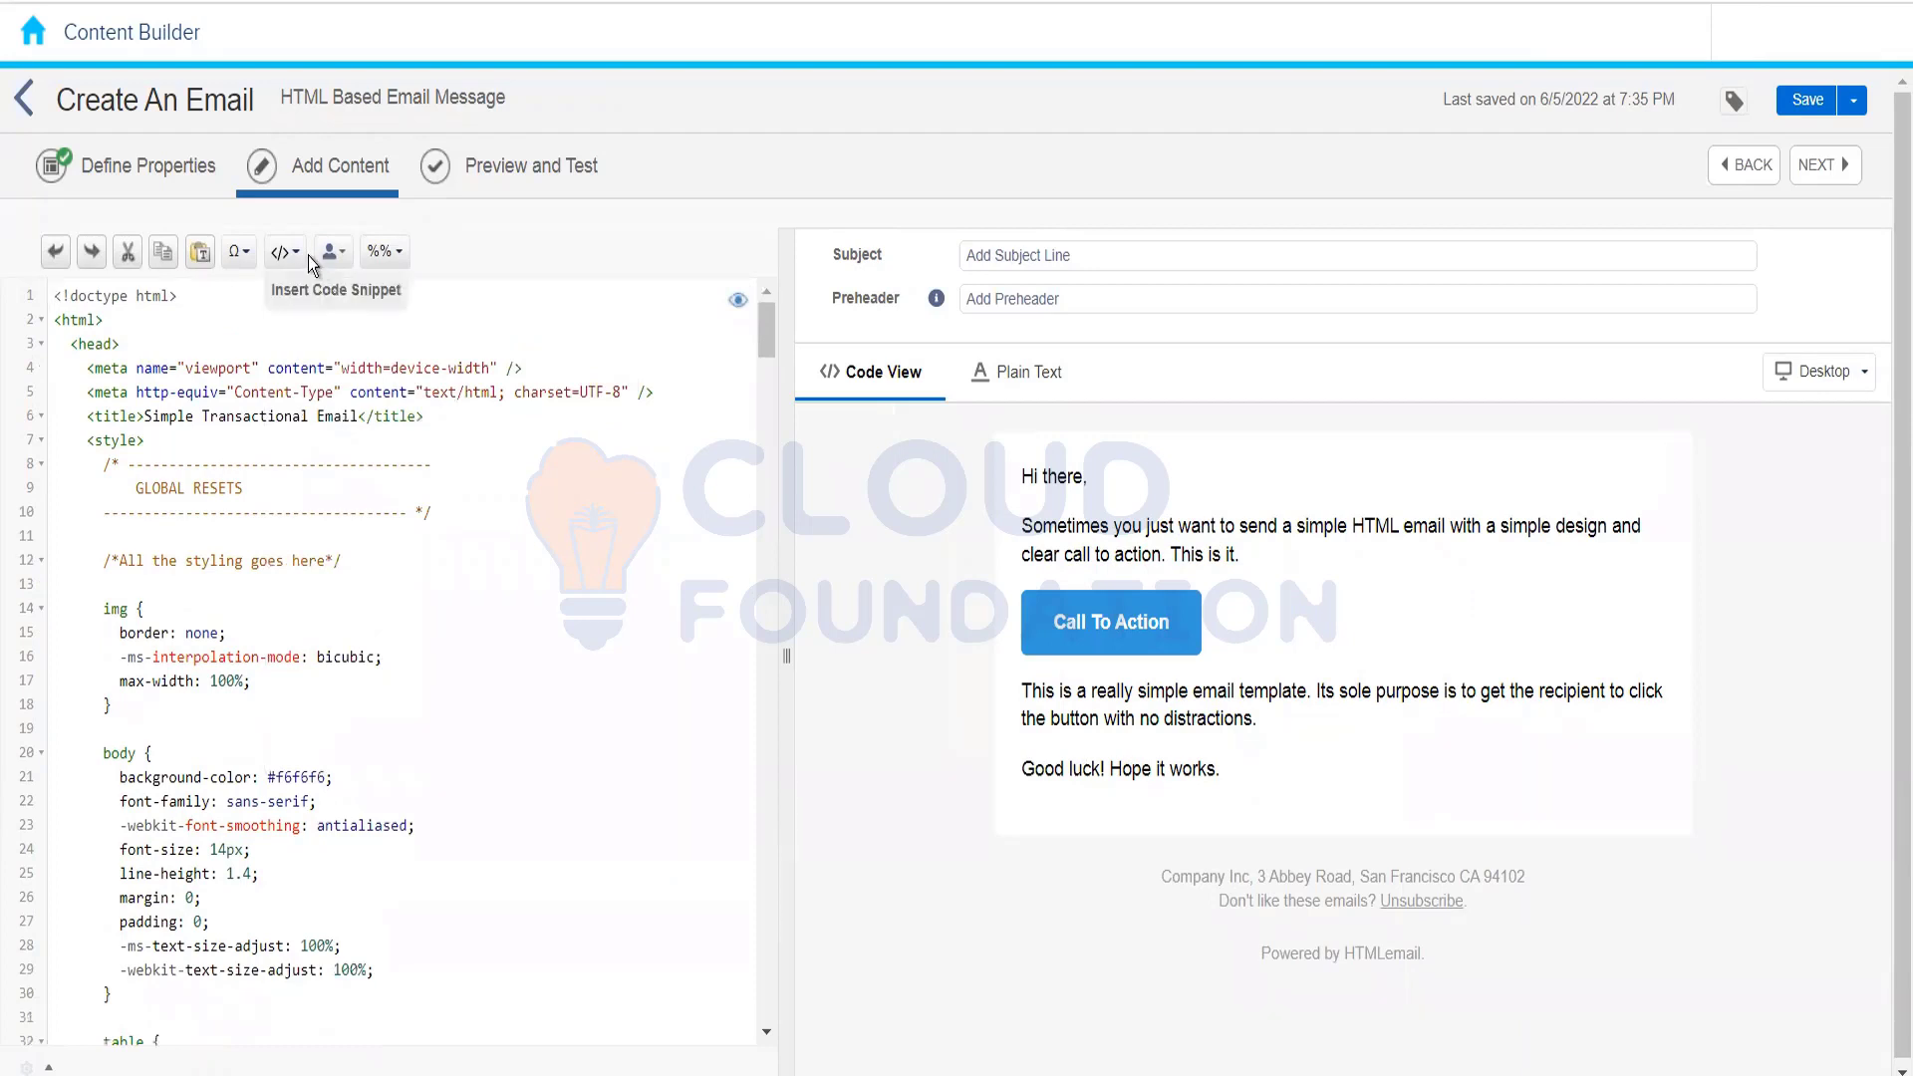
left_click(287, 252)
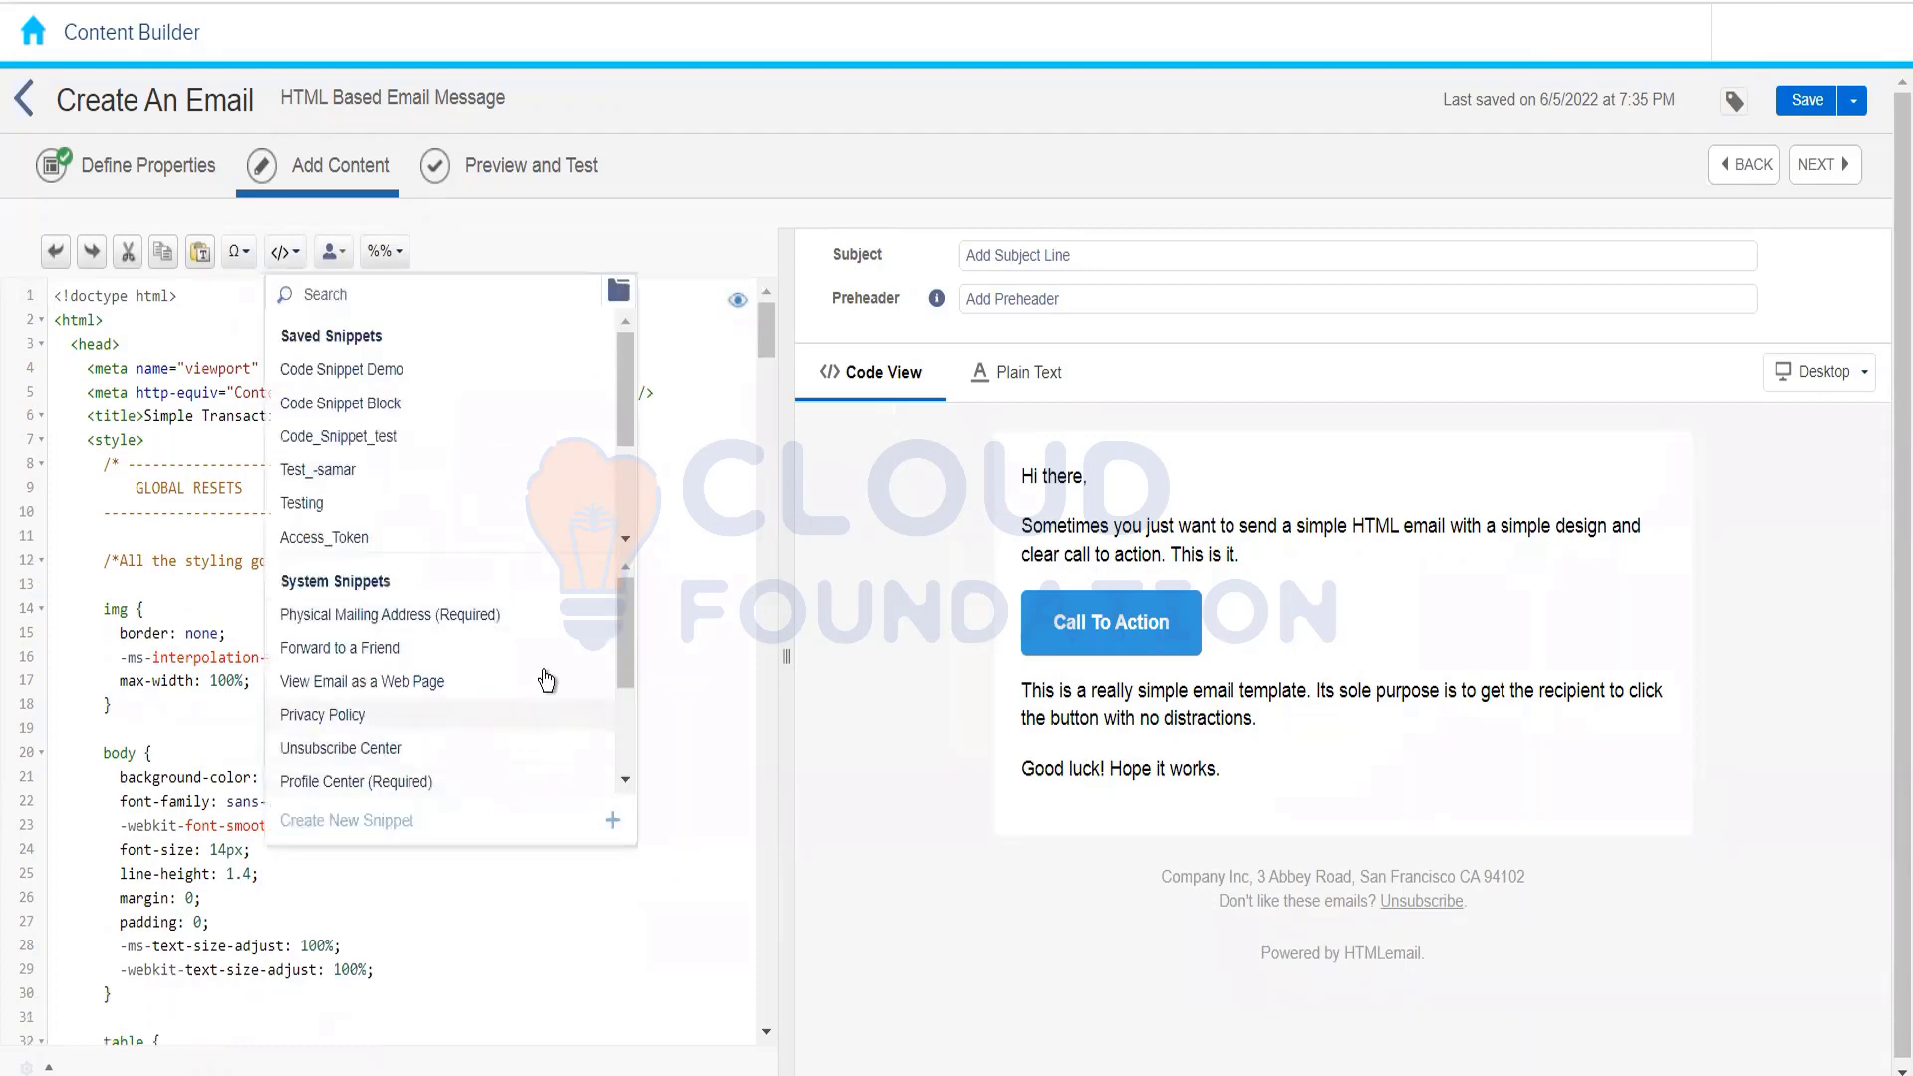
left_click(177, 328)
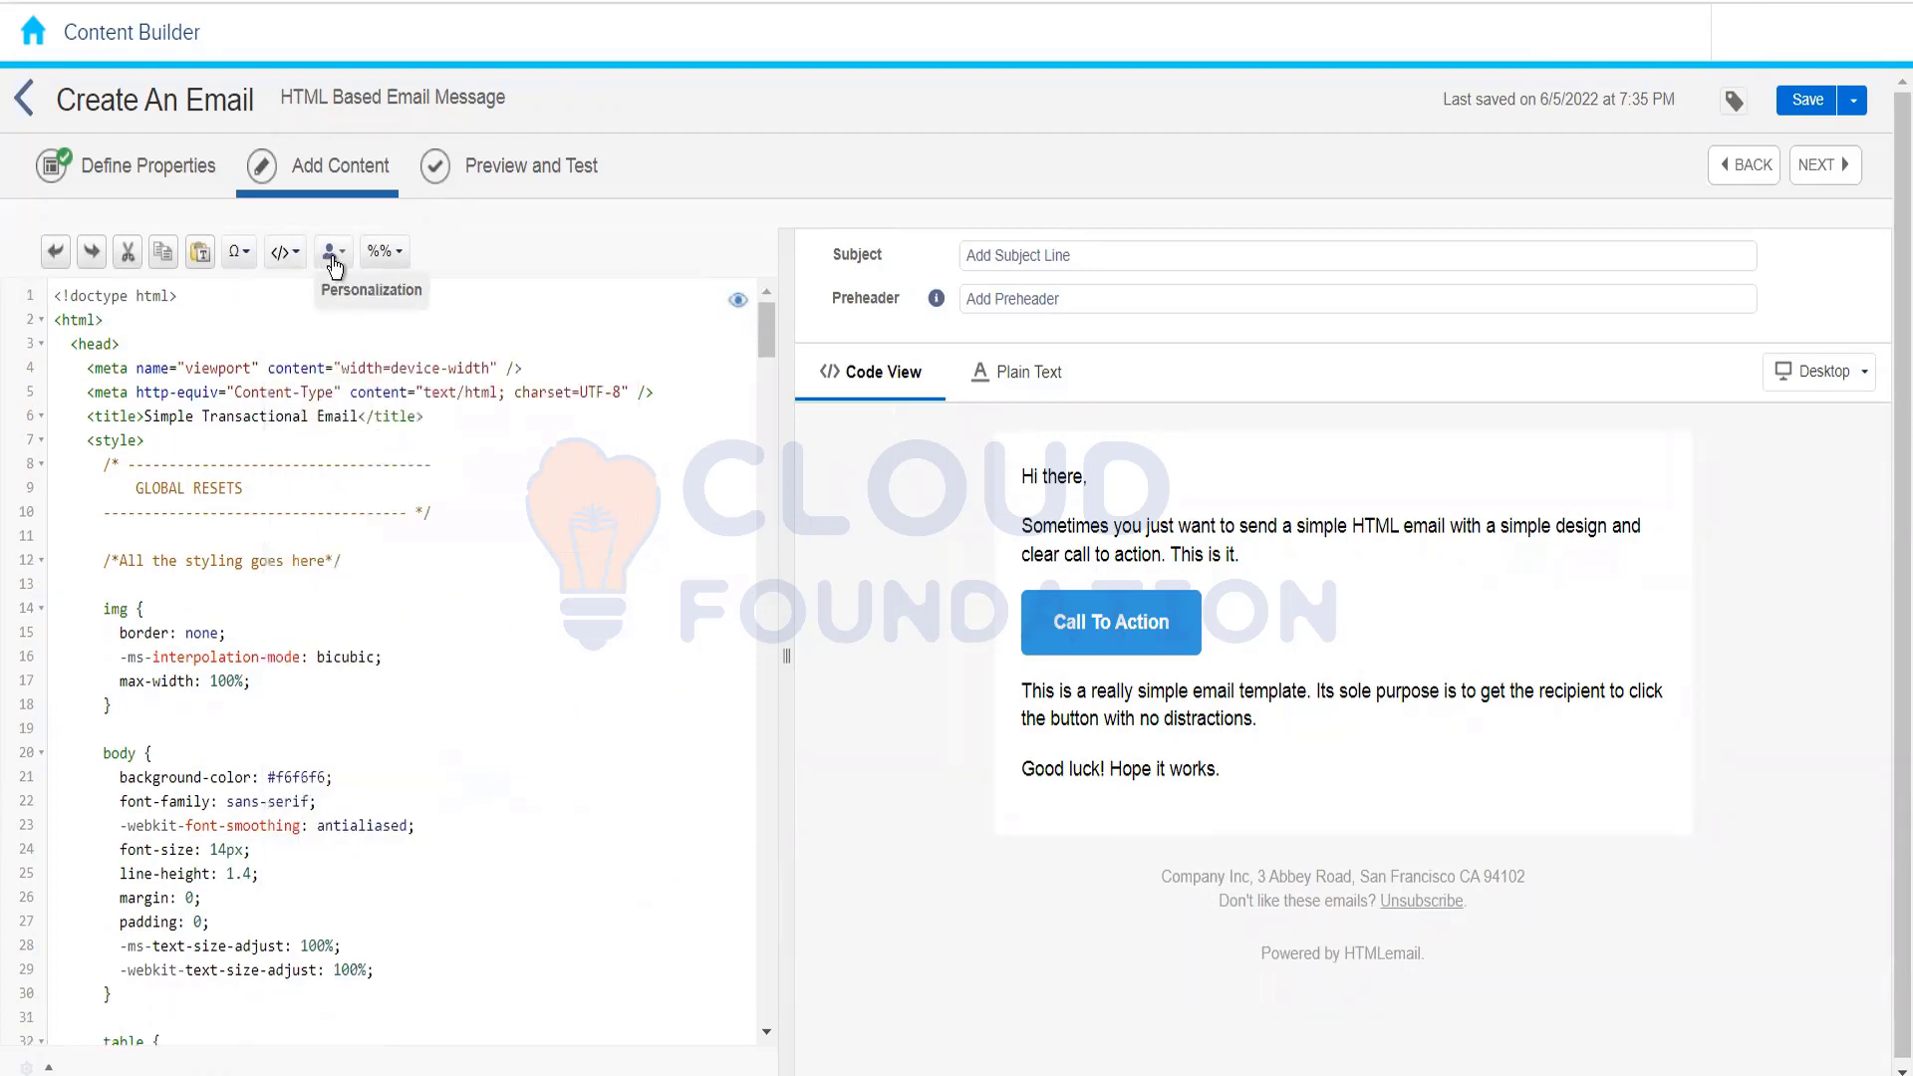
Step: Look through the profile attributes offered for personalizing the email
left_click(333, 257)
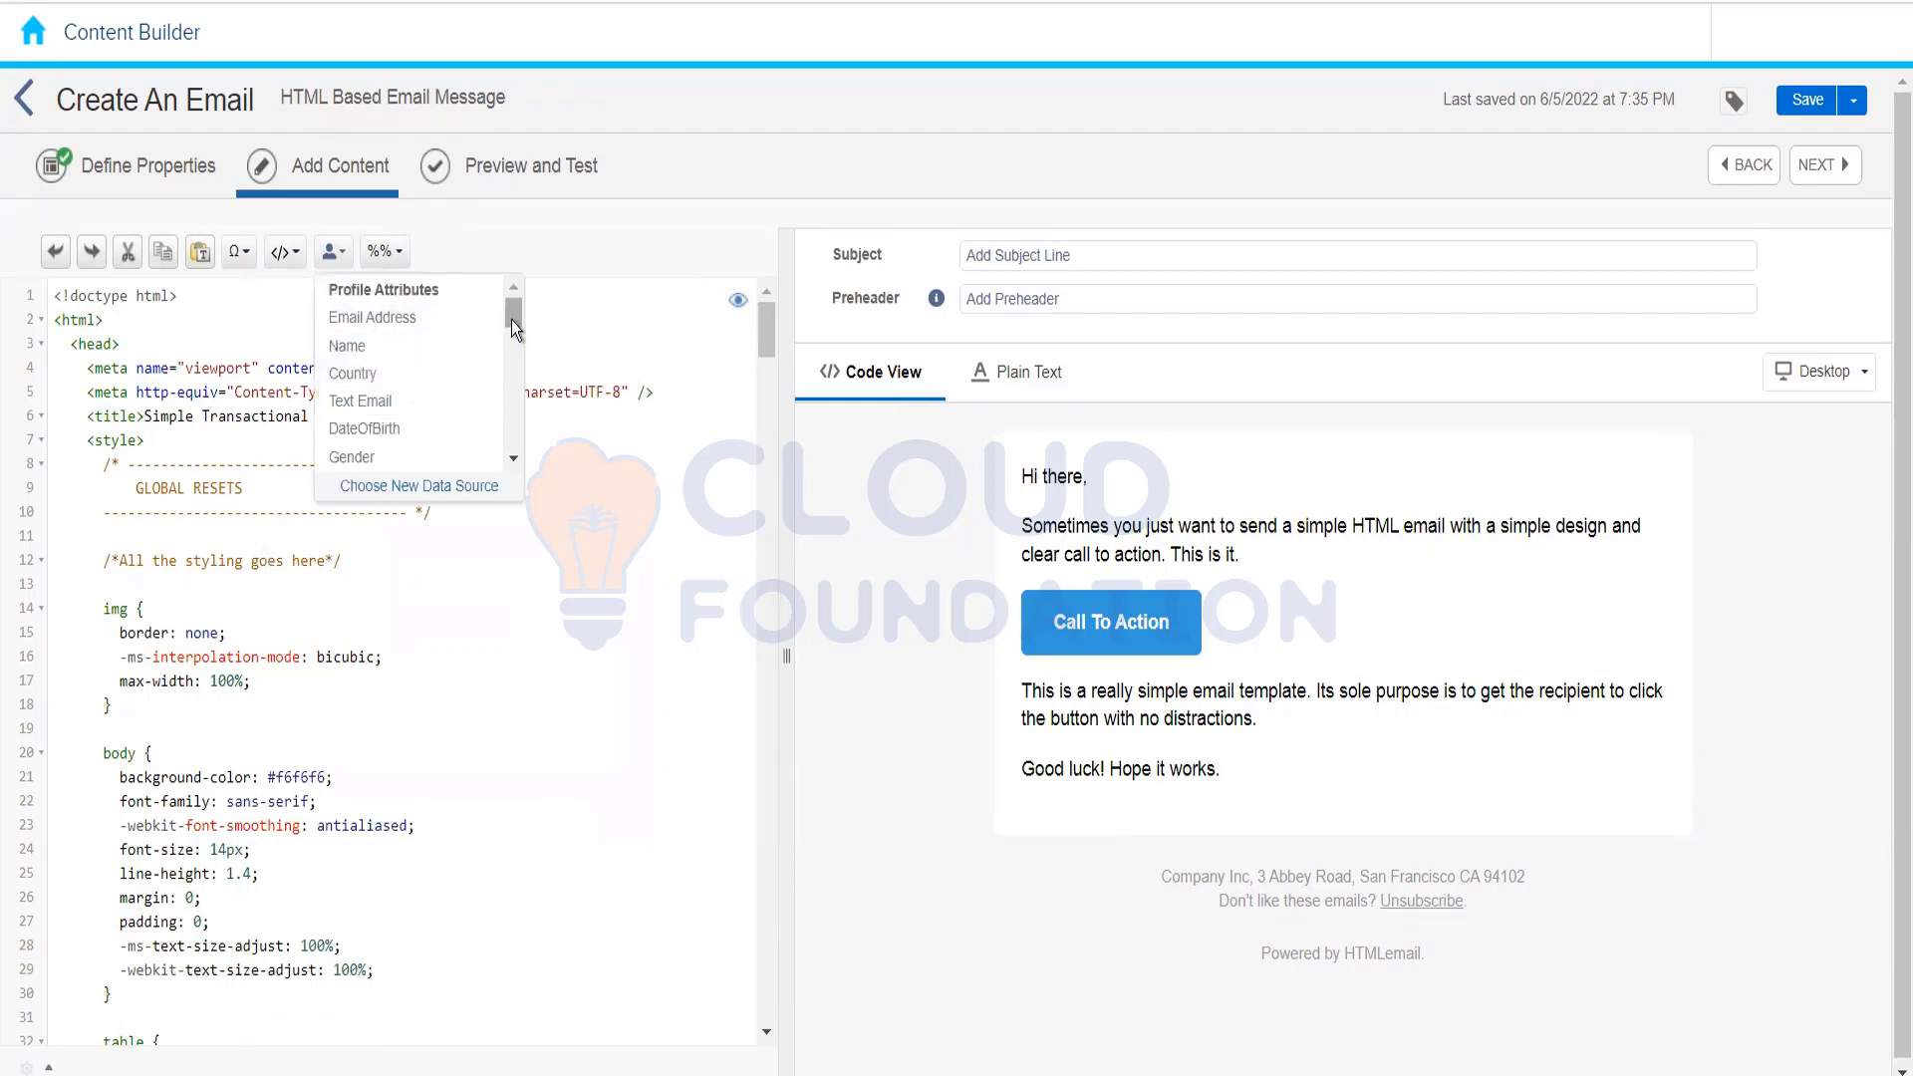
mouse_move(511, 320)
left_mouse_down()
mouse_move(517, 380)
mouse_move(517, 291)
left_mouse_up()
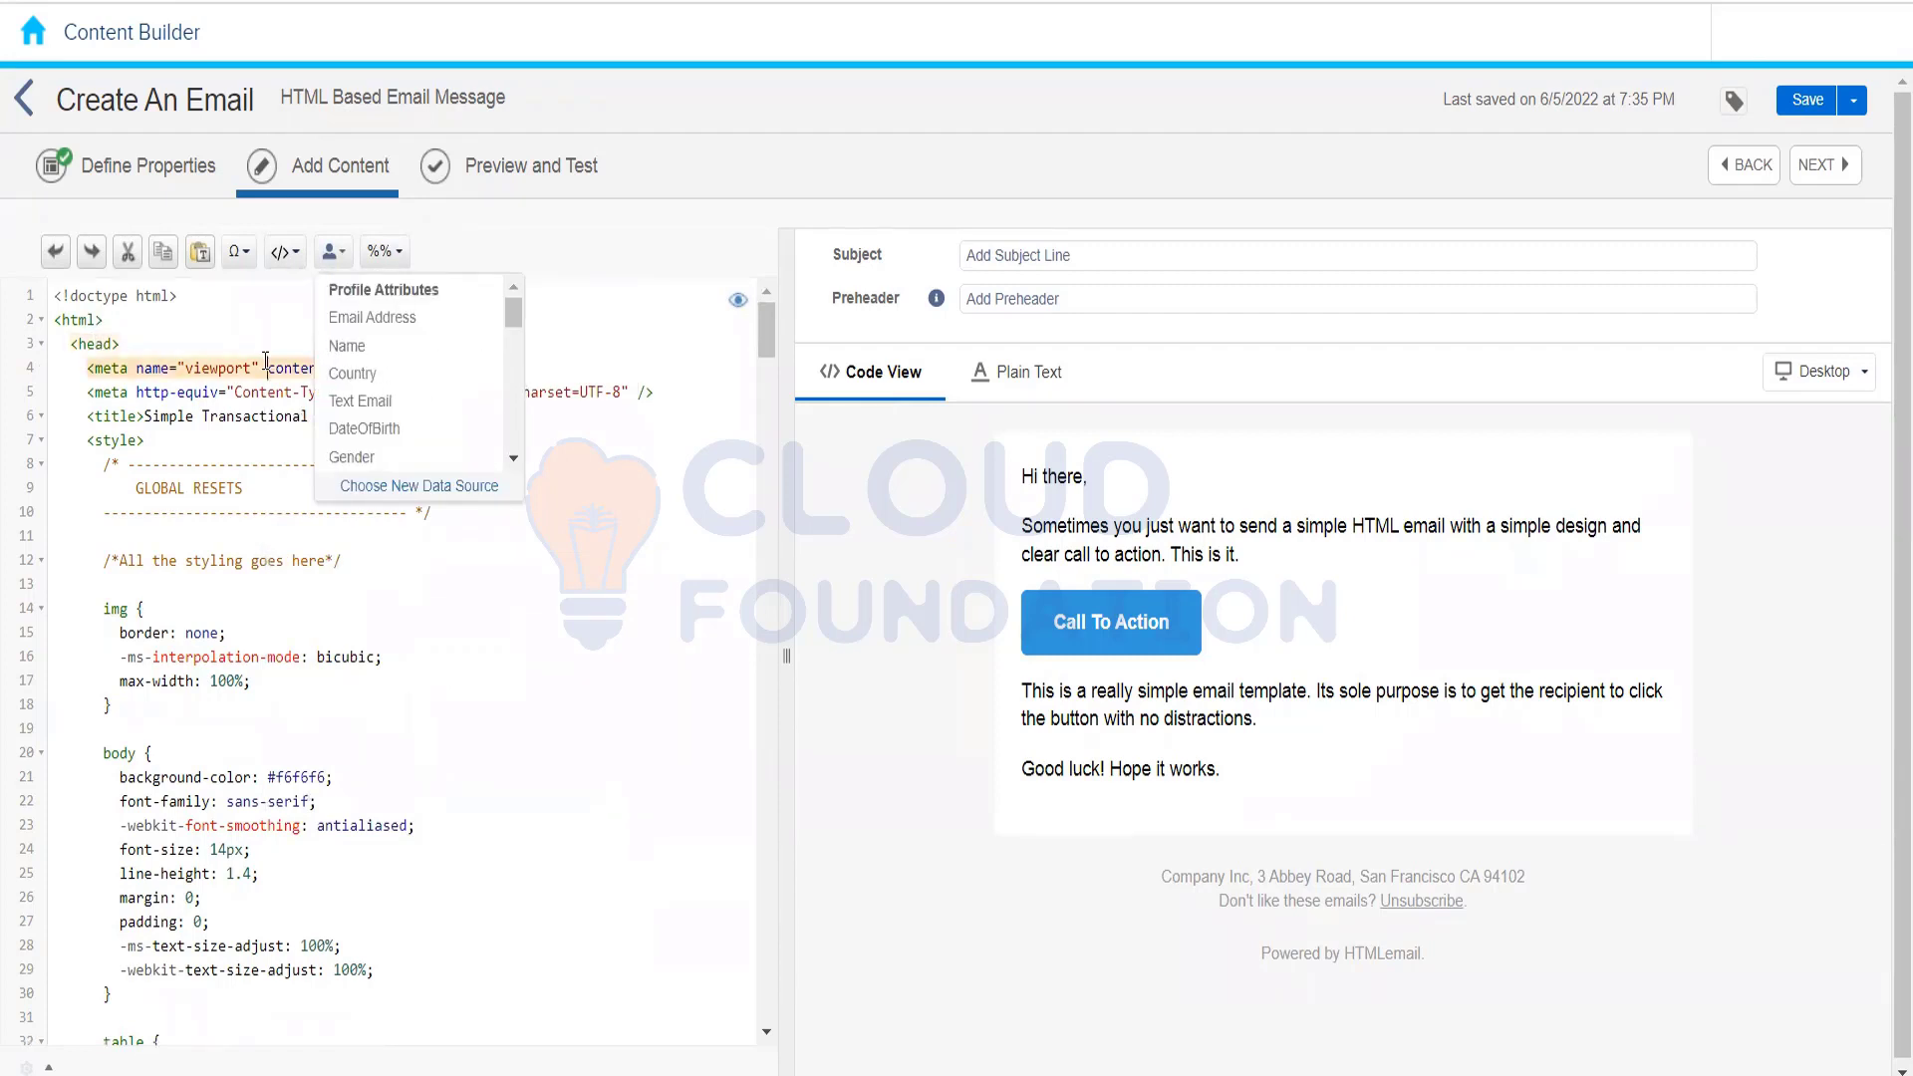
left_click(348, 585)
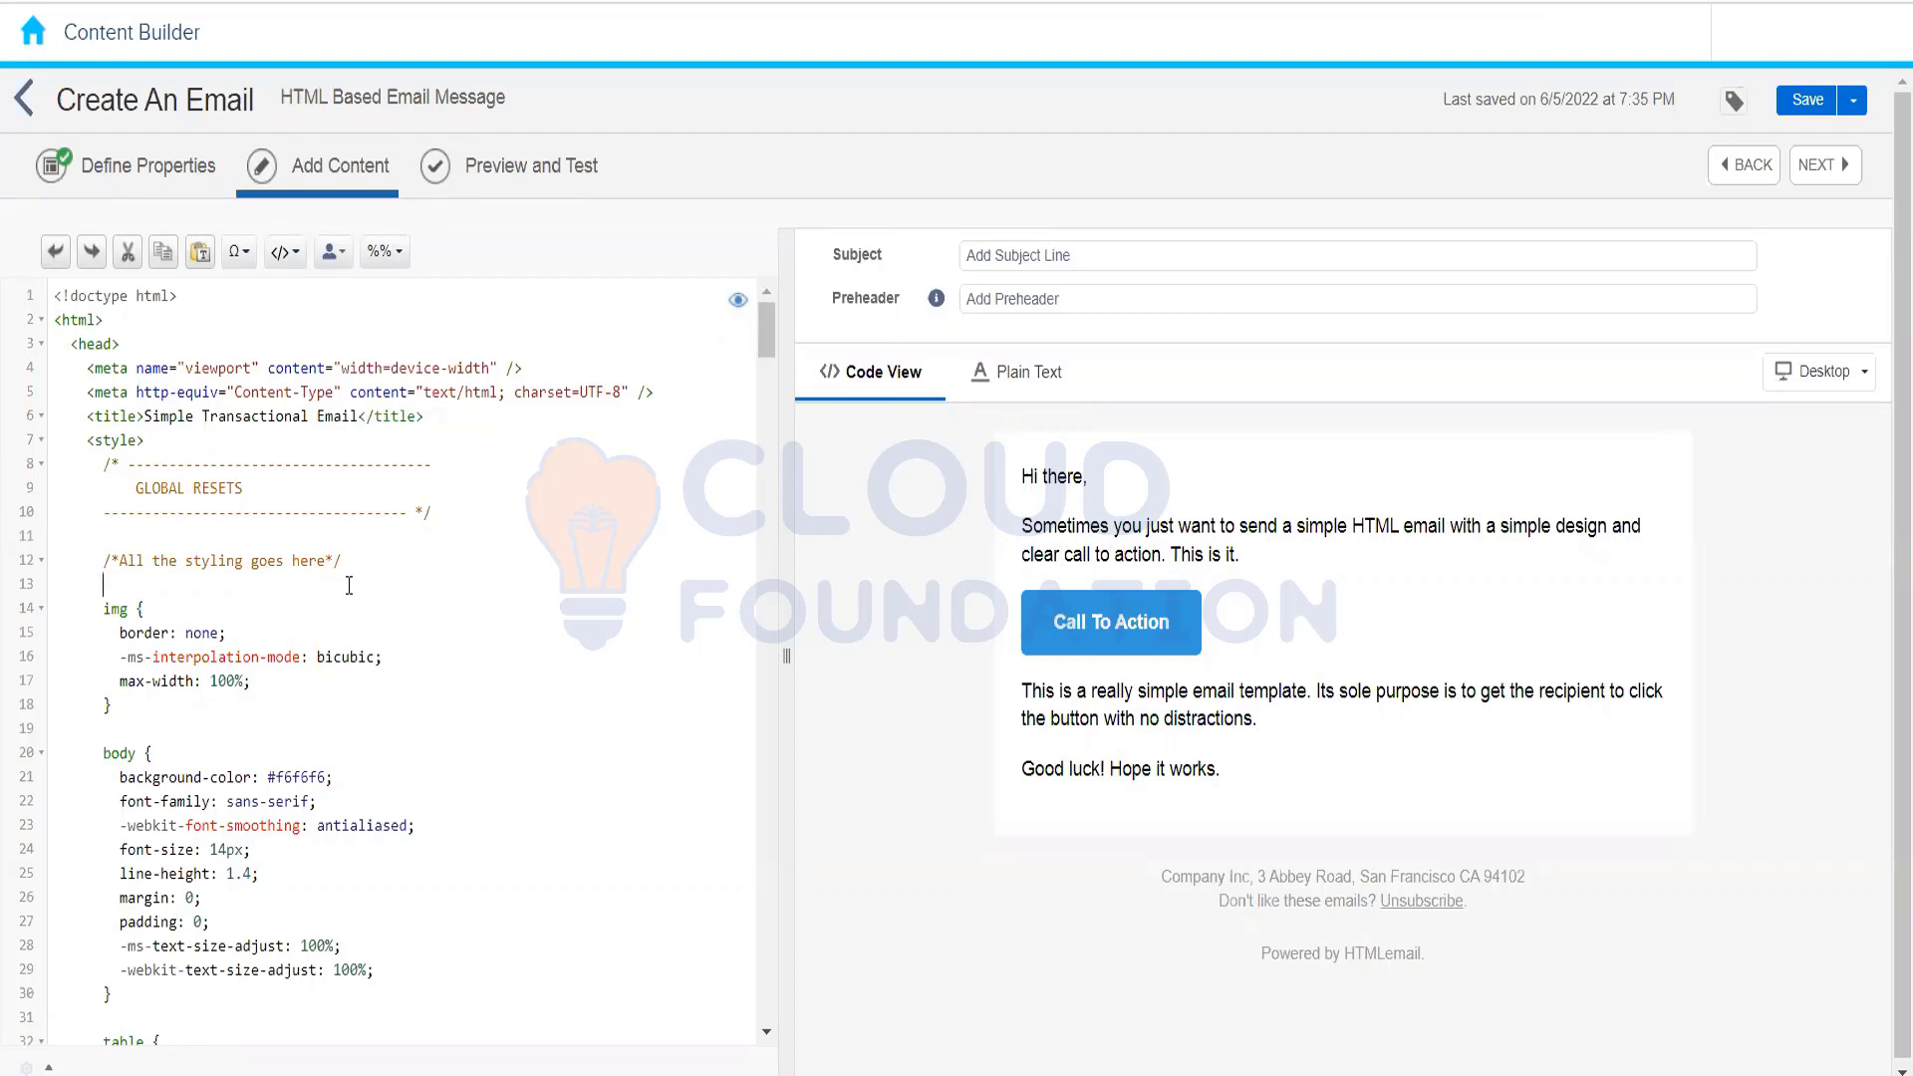
left_click(339, 260)
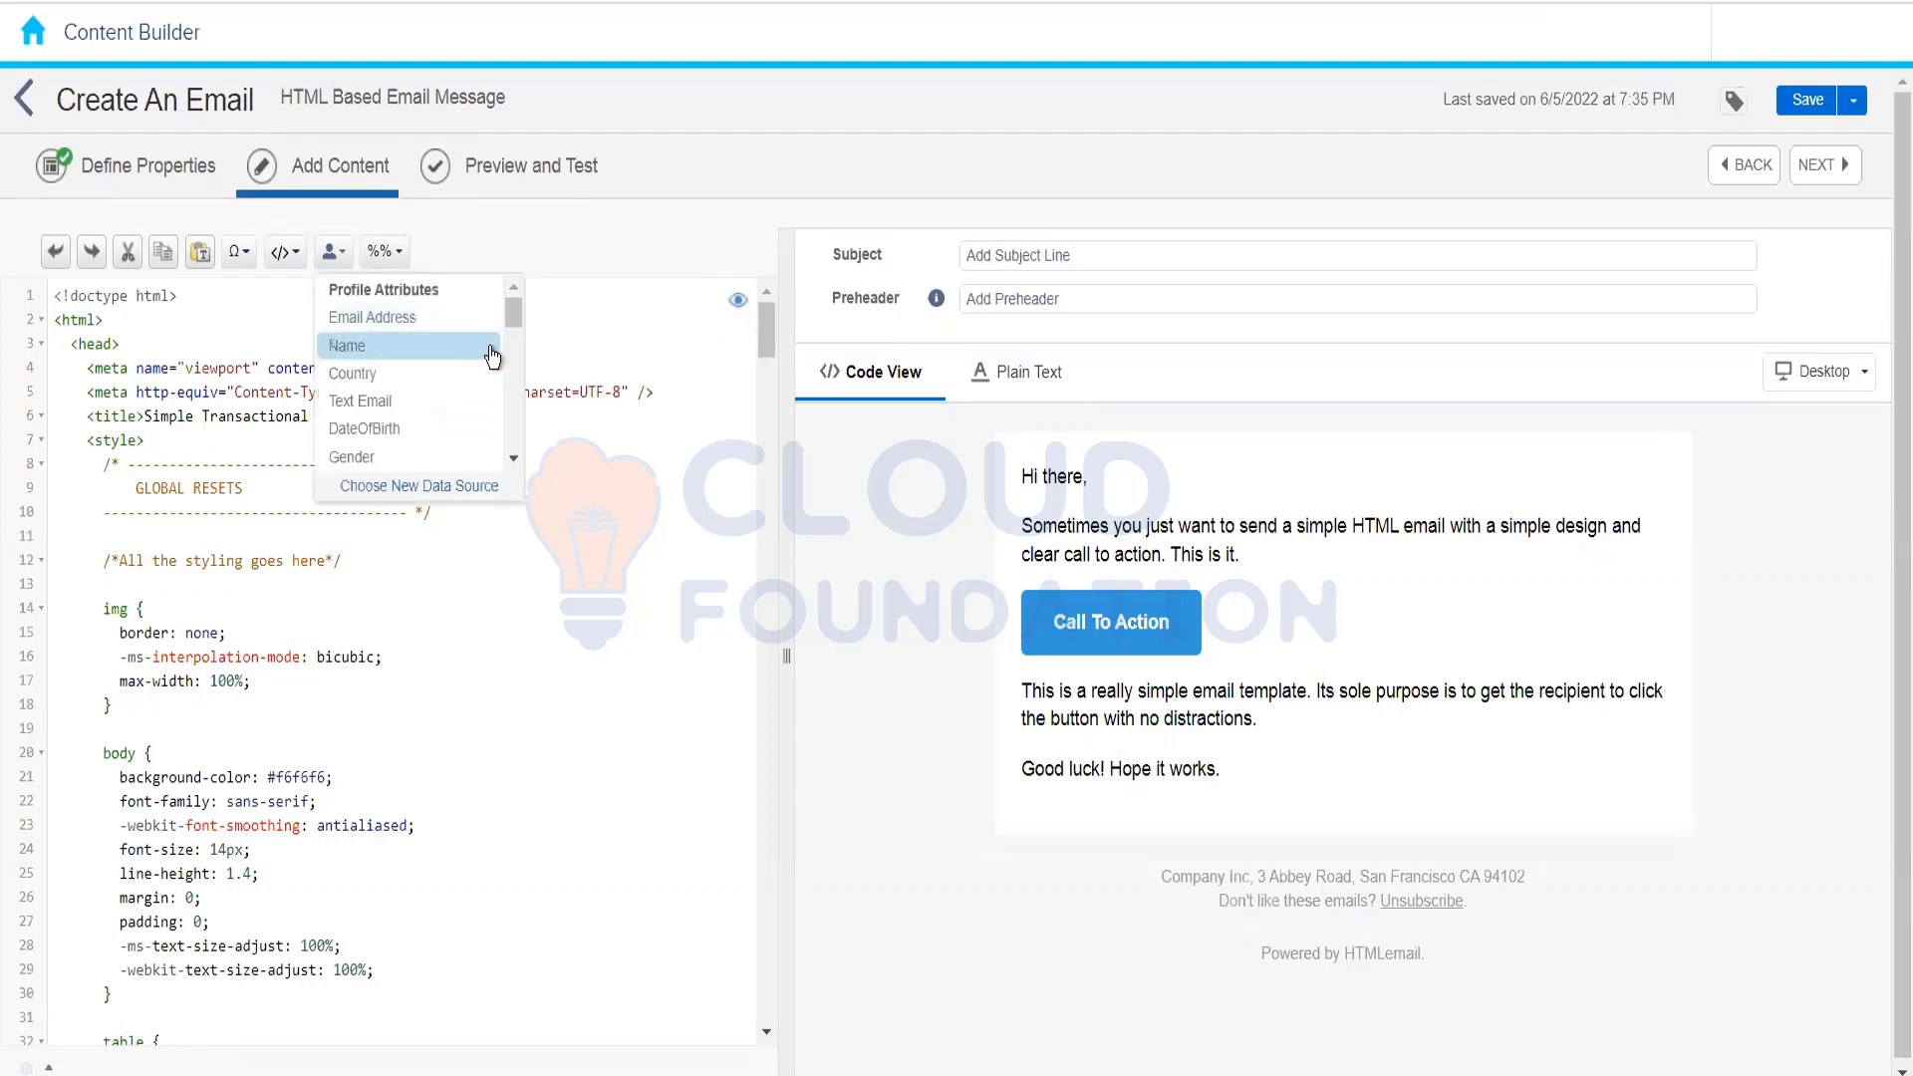
left_click_drag(511, 320, 513, 391)
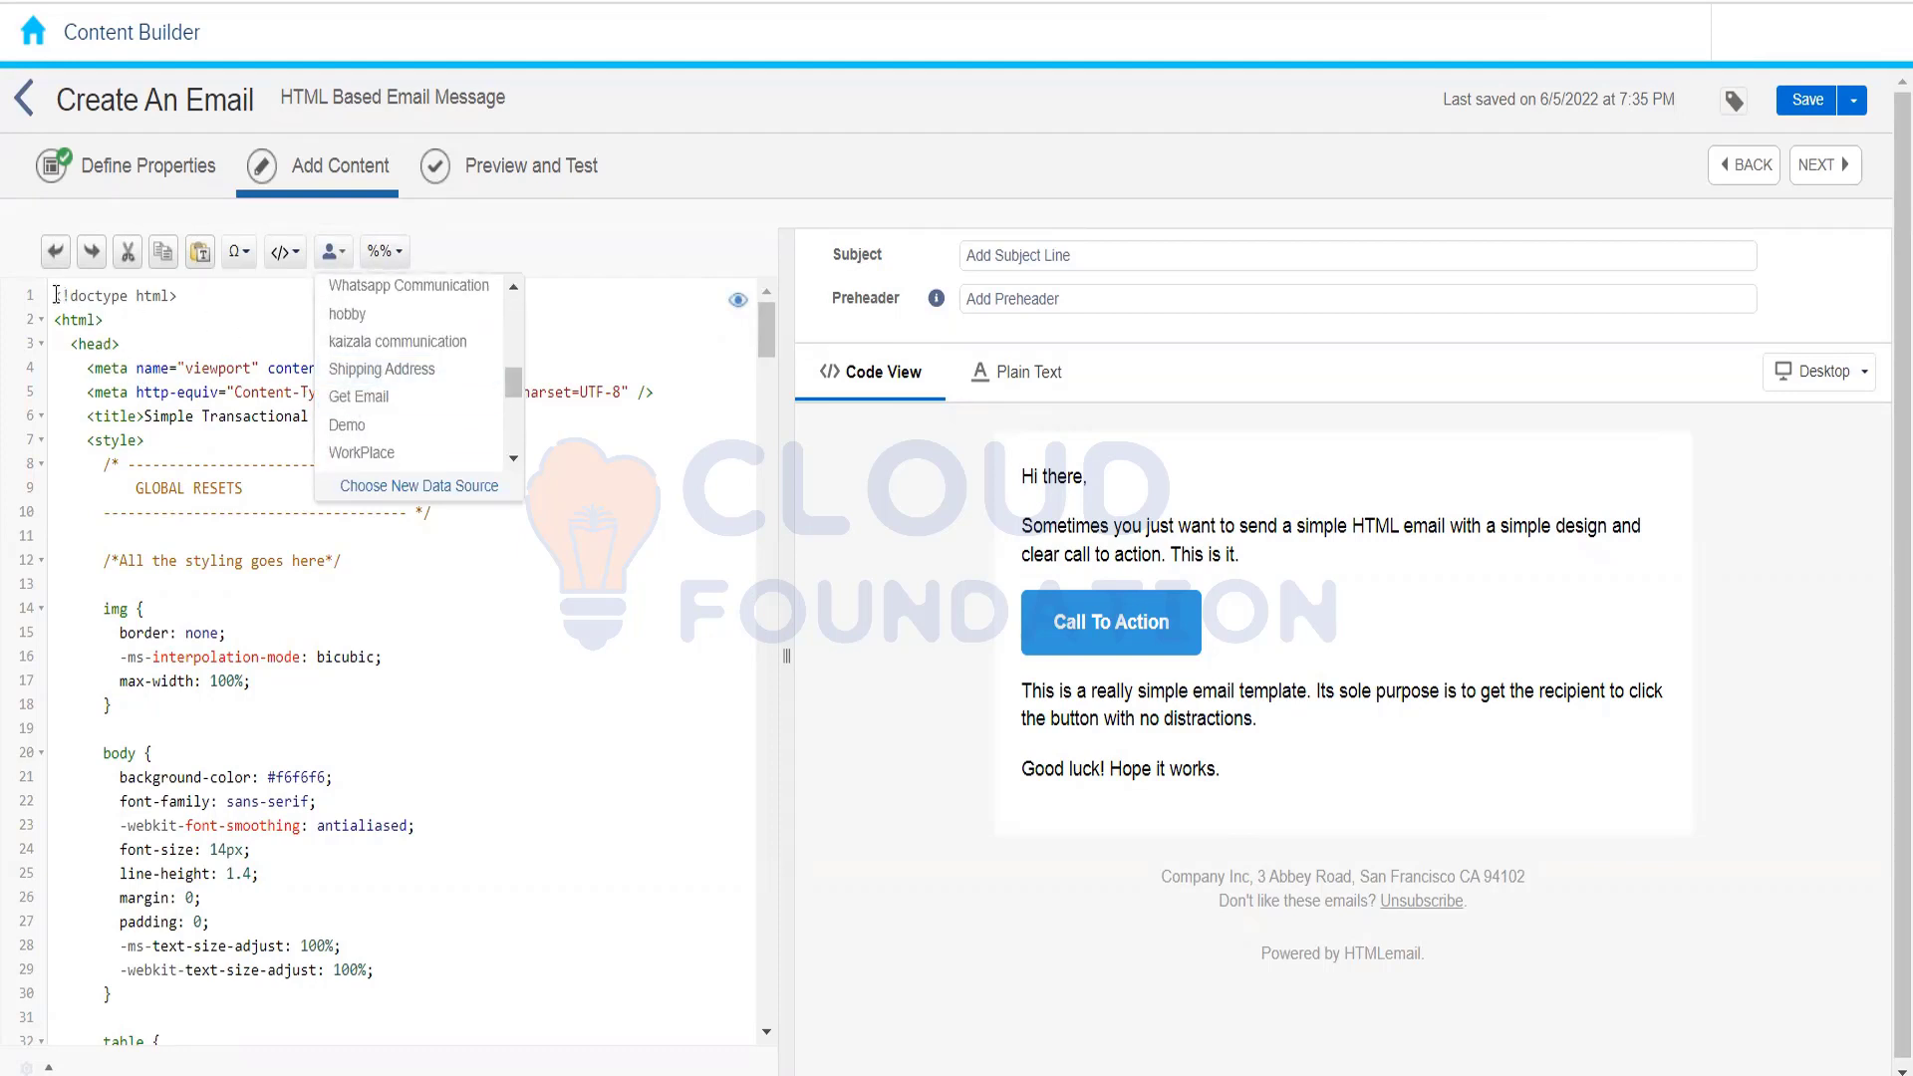
Step: Add two empty lines above the doctype line and place the cursor on the first one
left_click(55, 296)
key("Return")
key("Return")
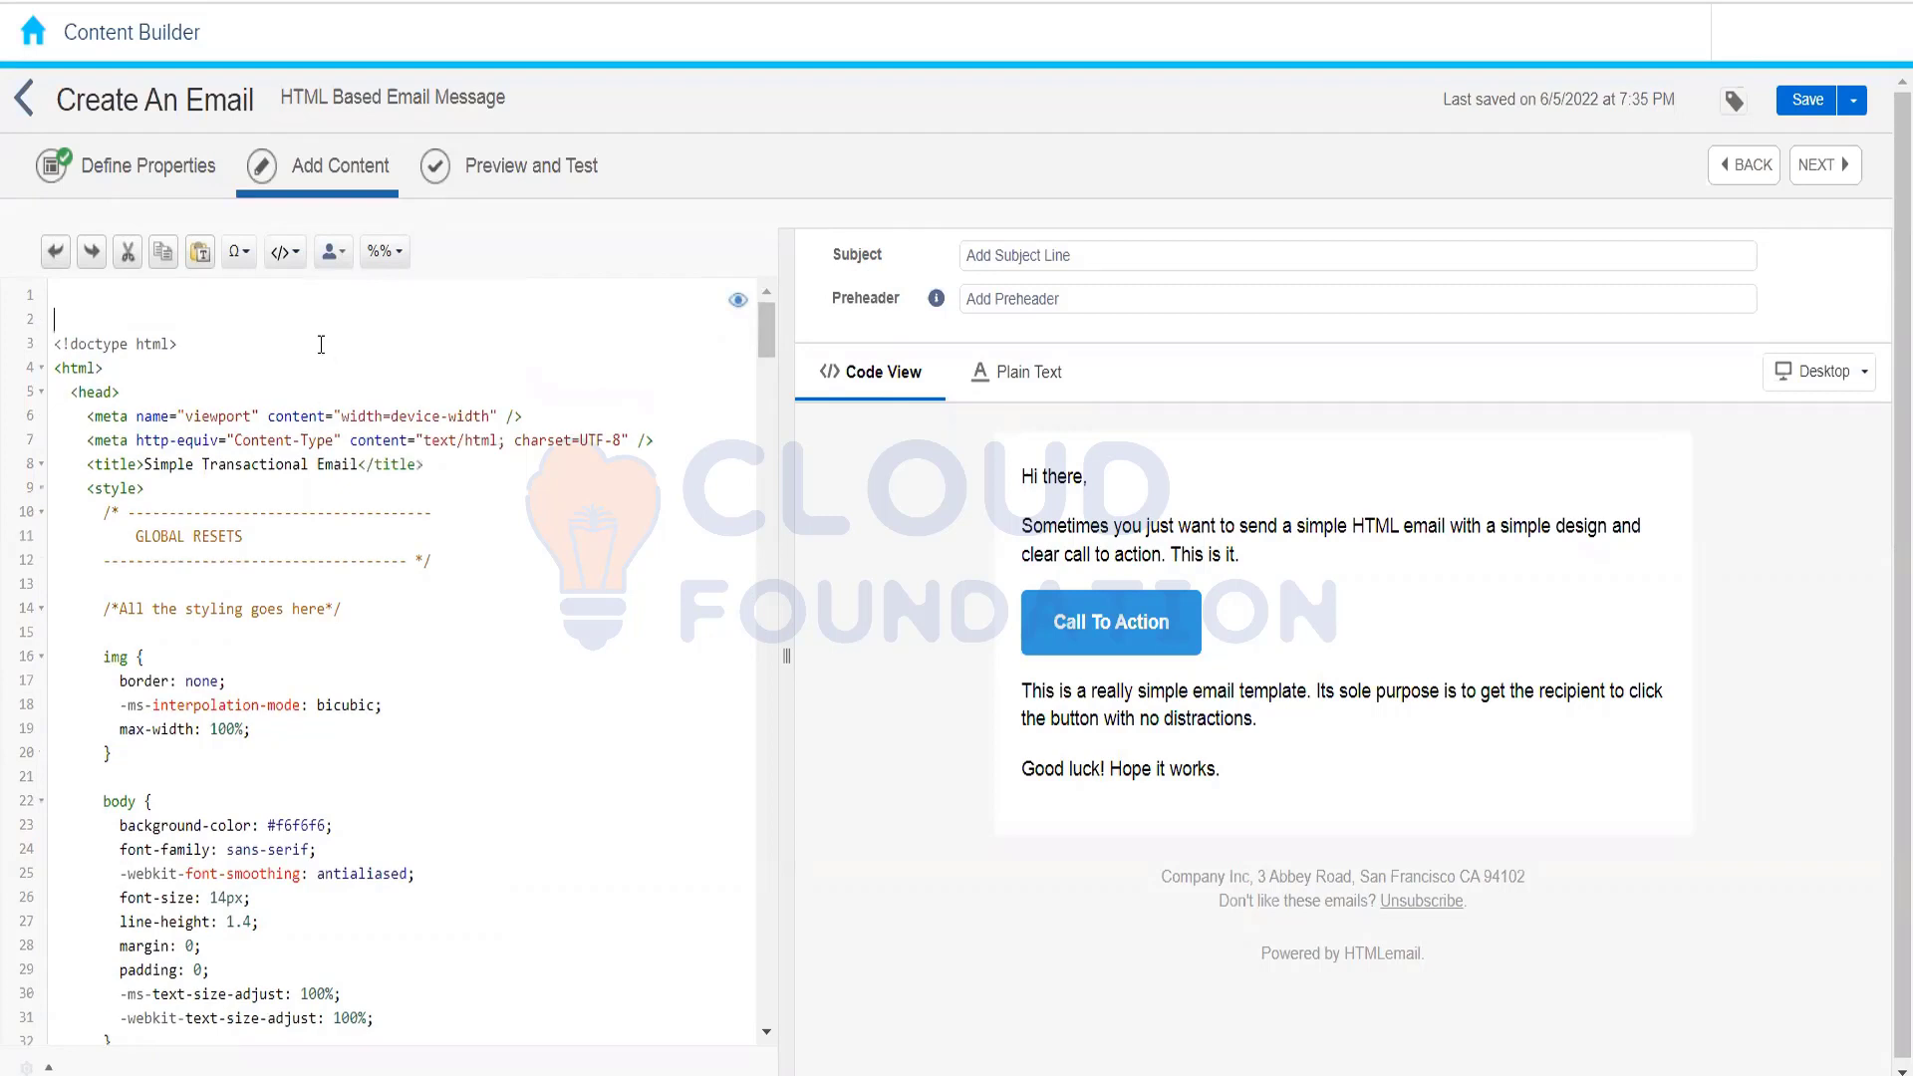
key("Up")
key("Up")
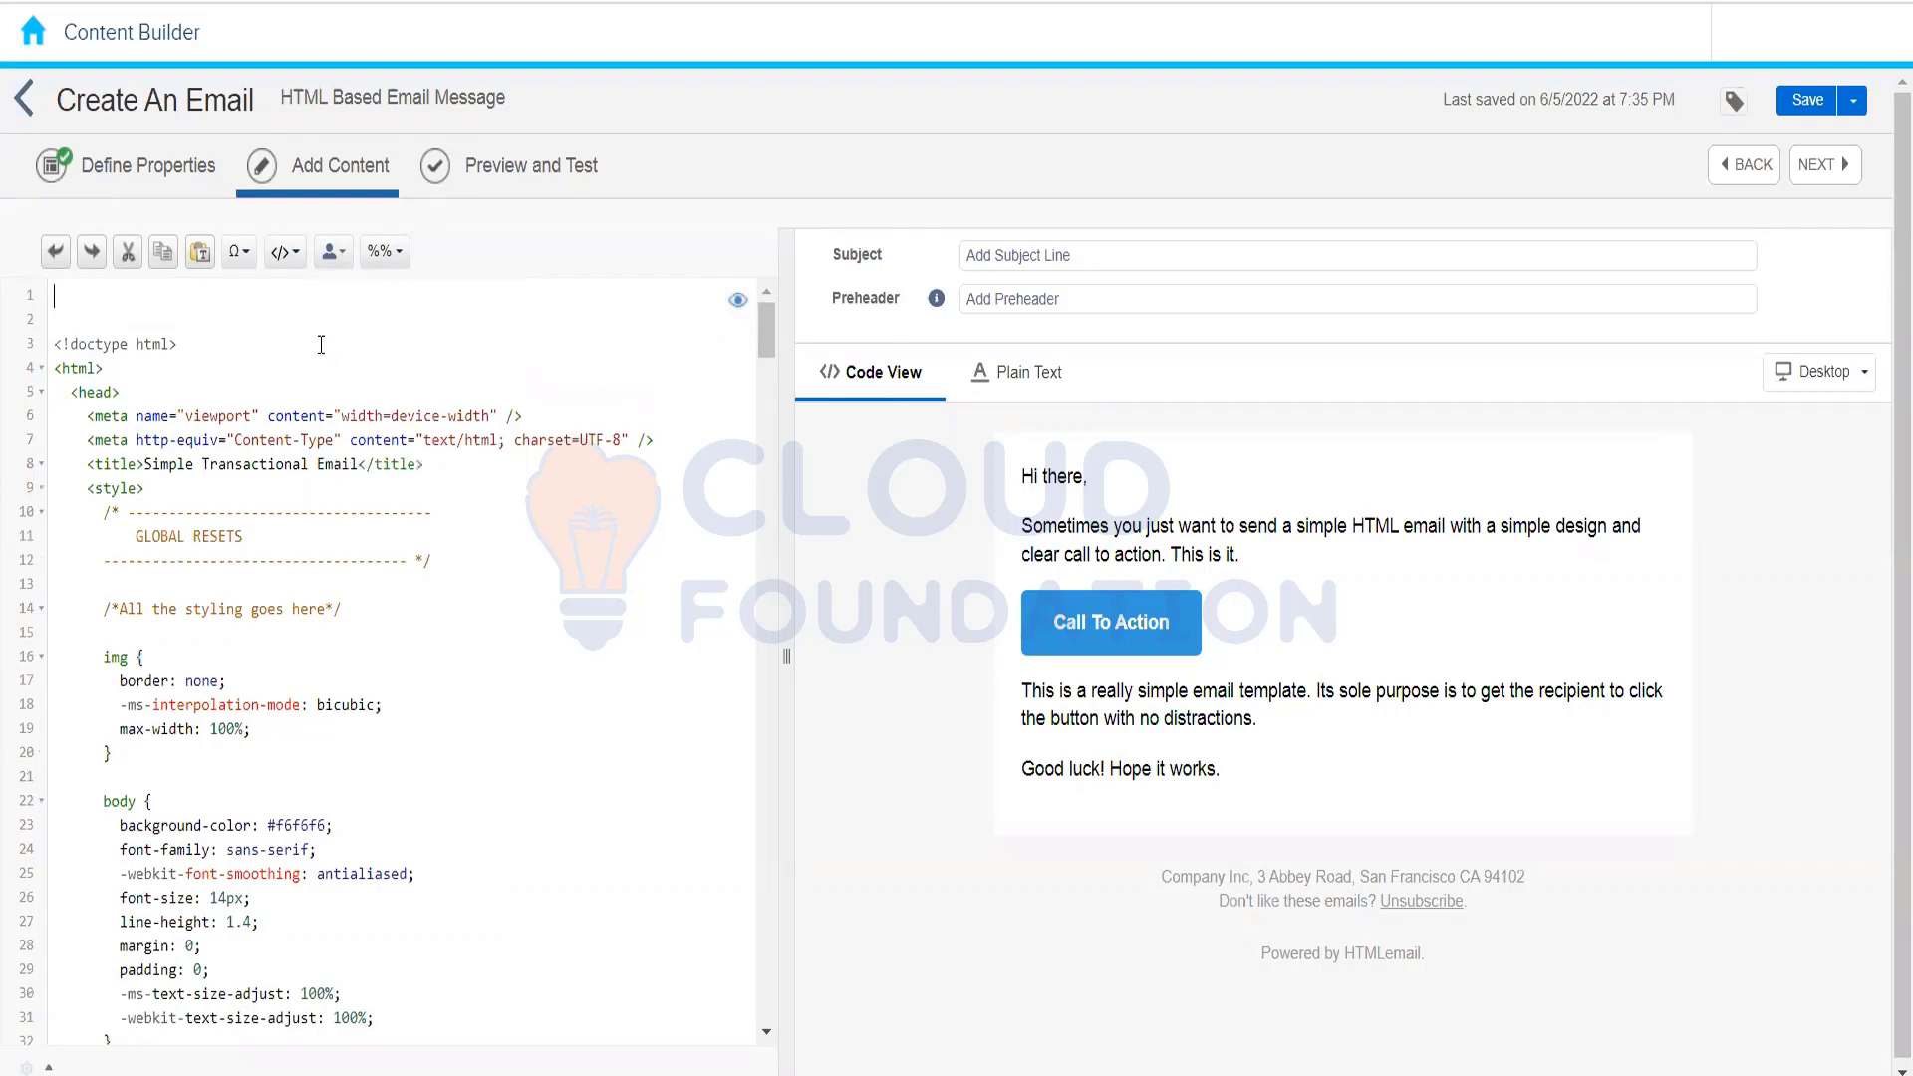
Step: Insert the Get Email profile attribute on the empty first line, and delete it again
left_click(346, 257)
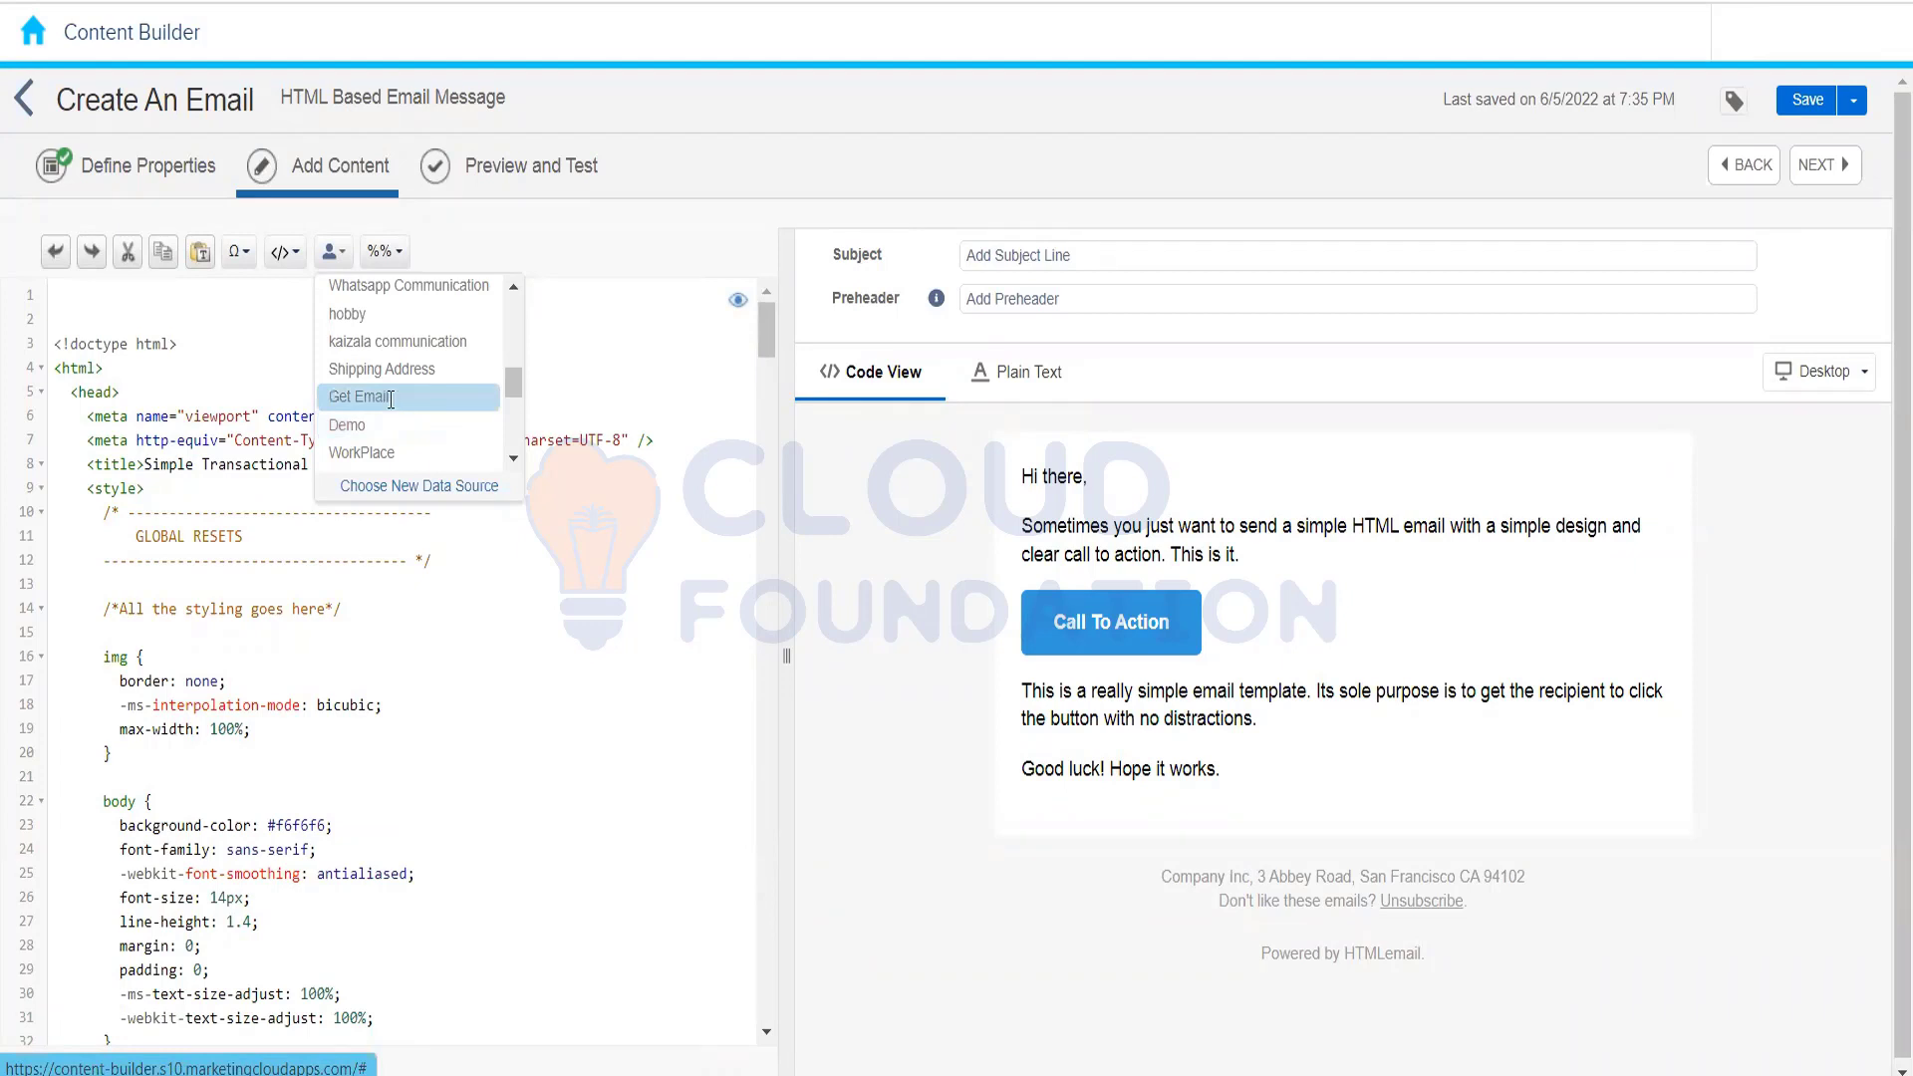
left_click(390, 398)
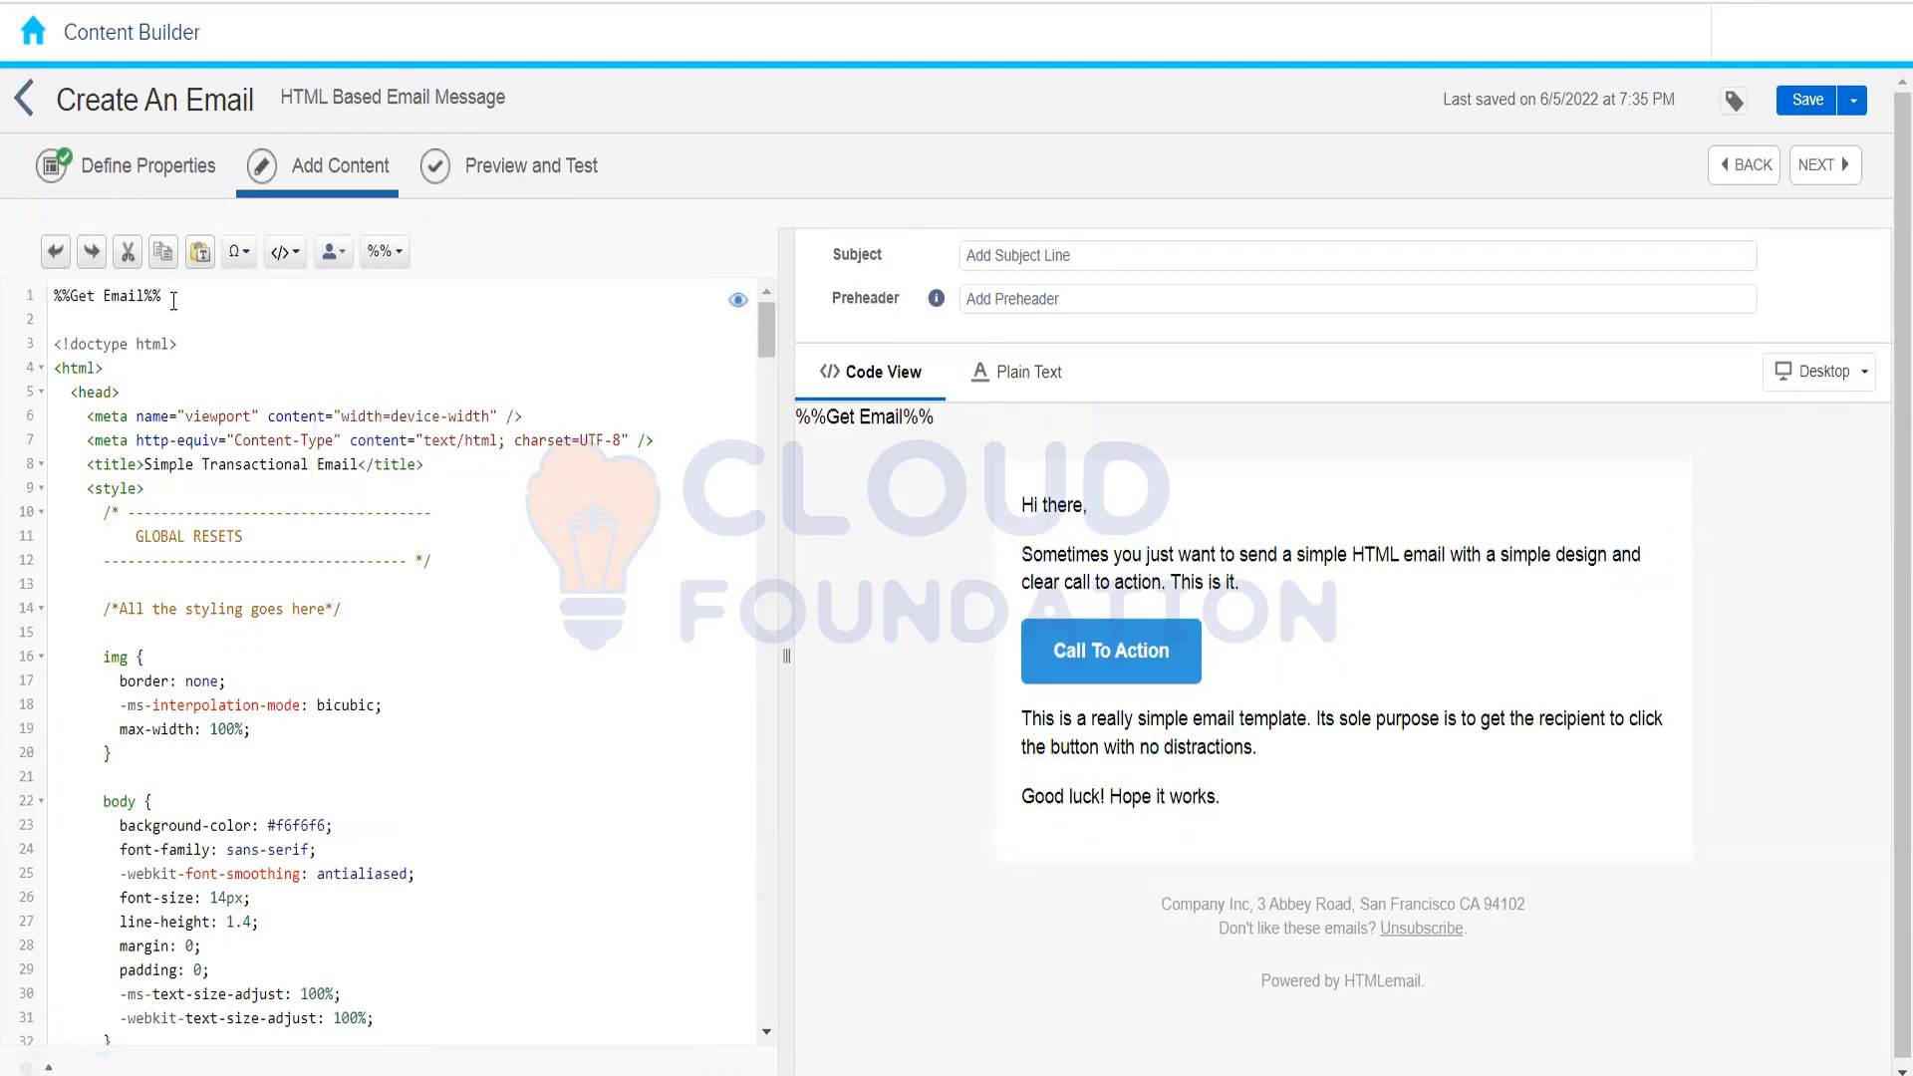
triple_click(140, 299)
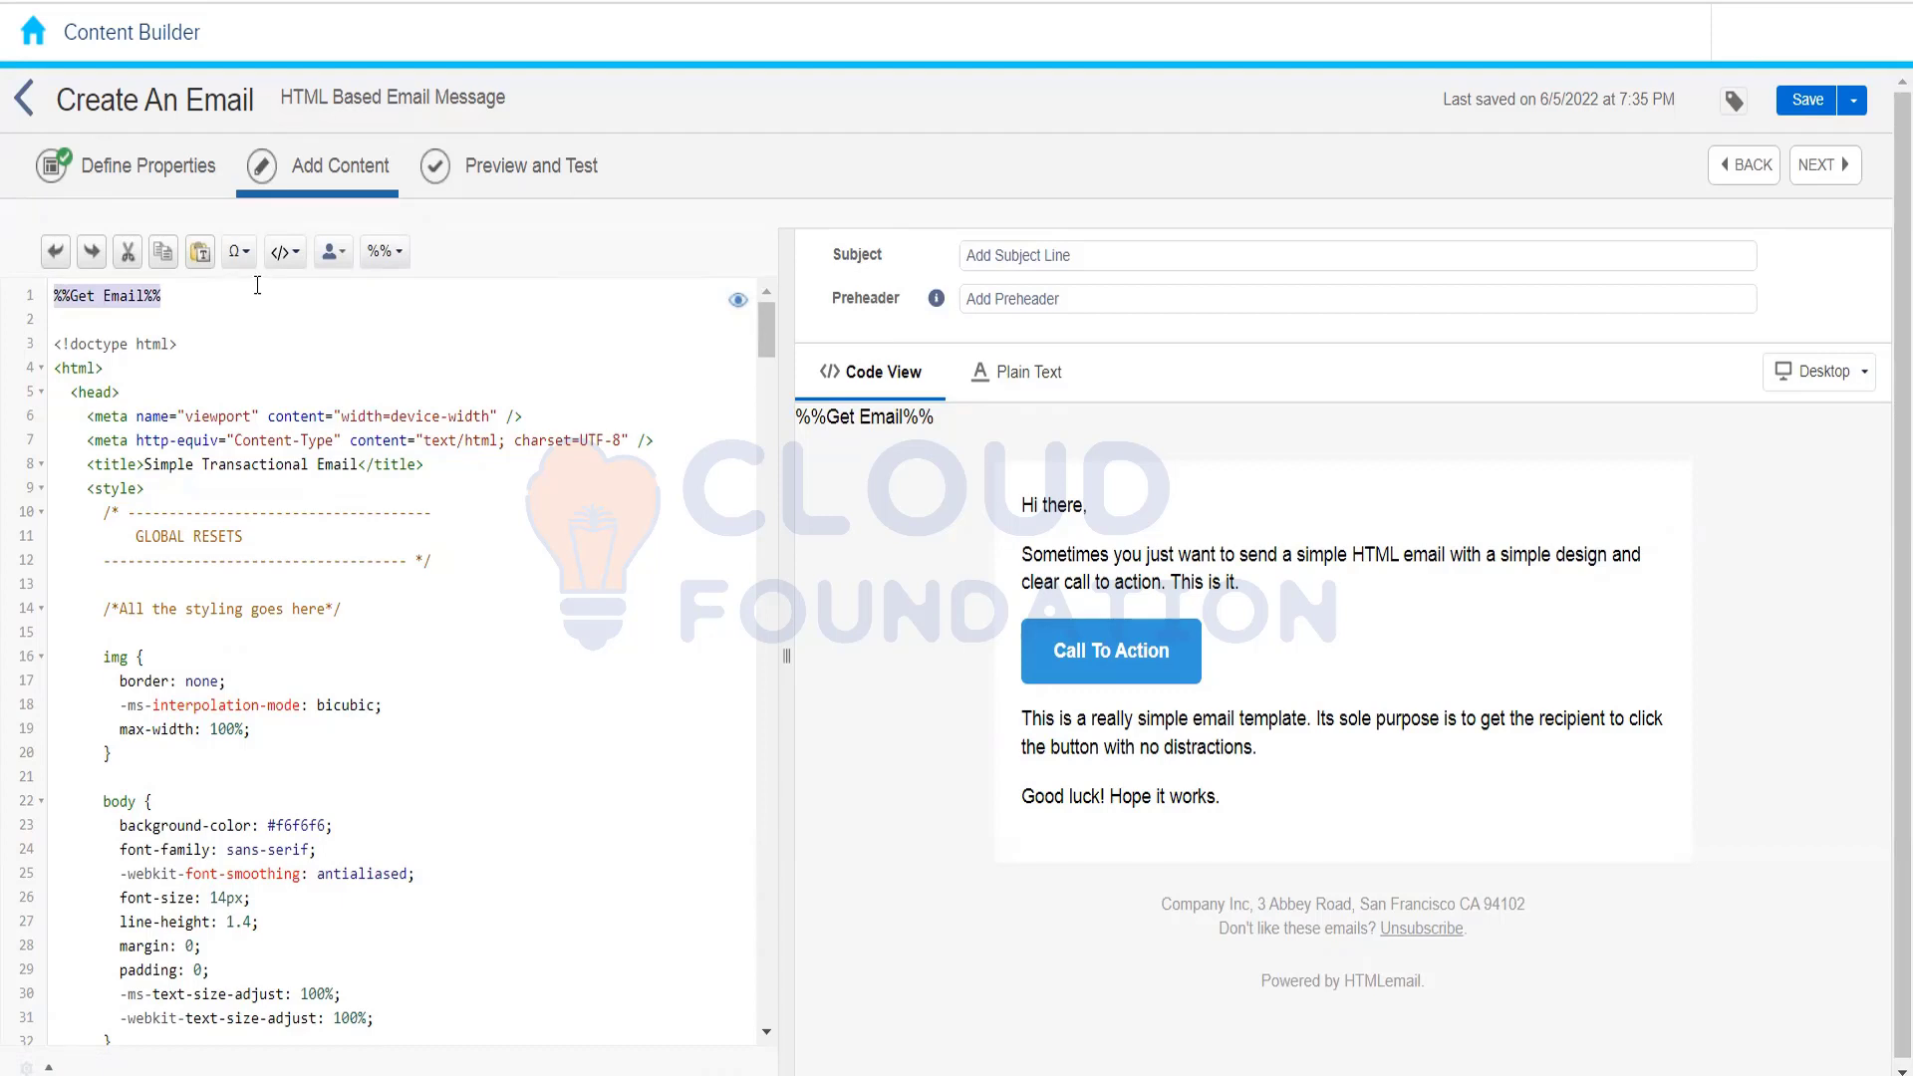
key("BackSpace")
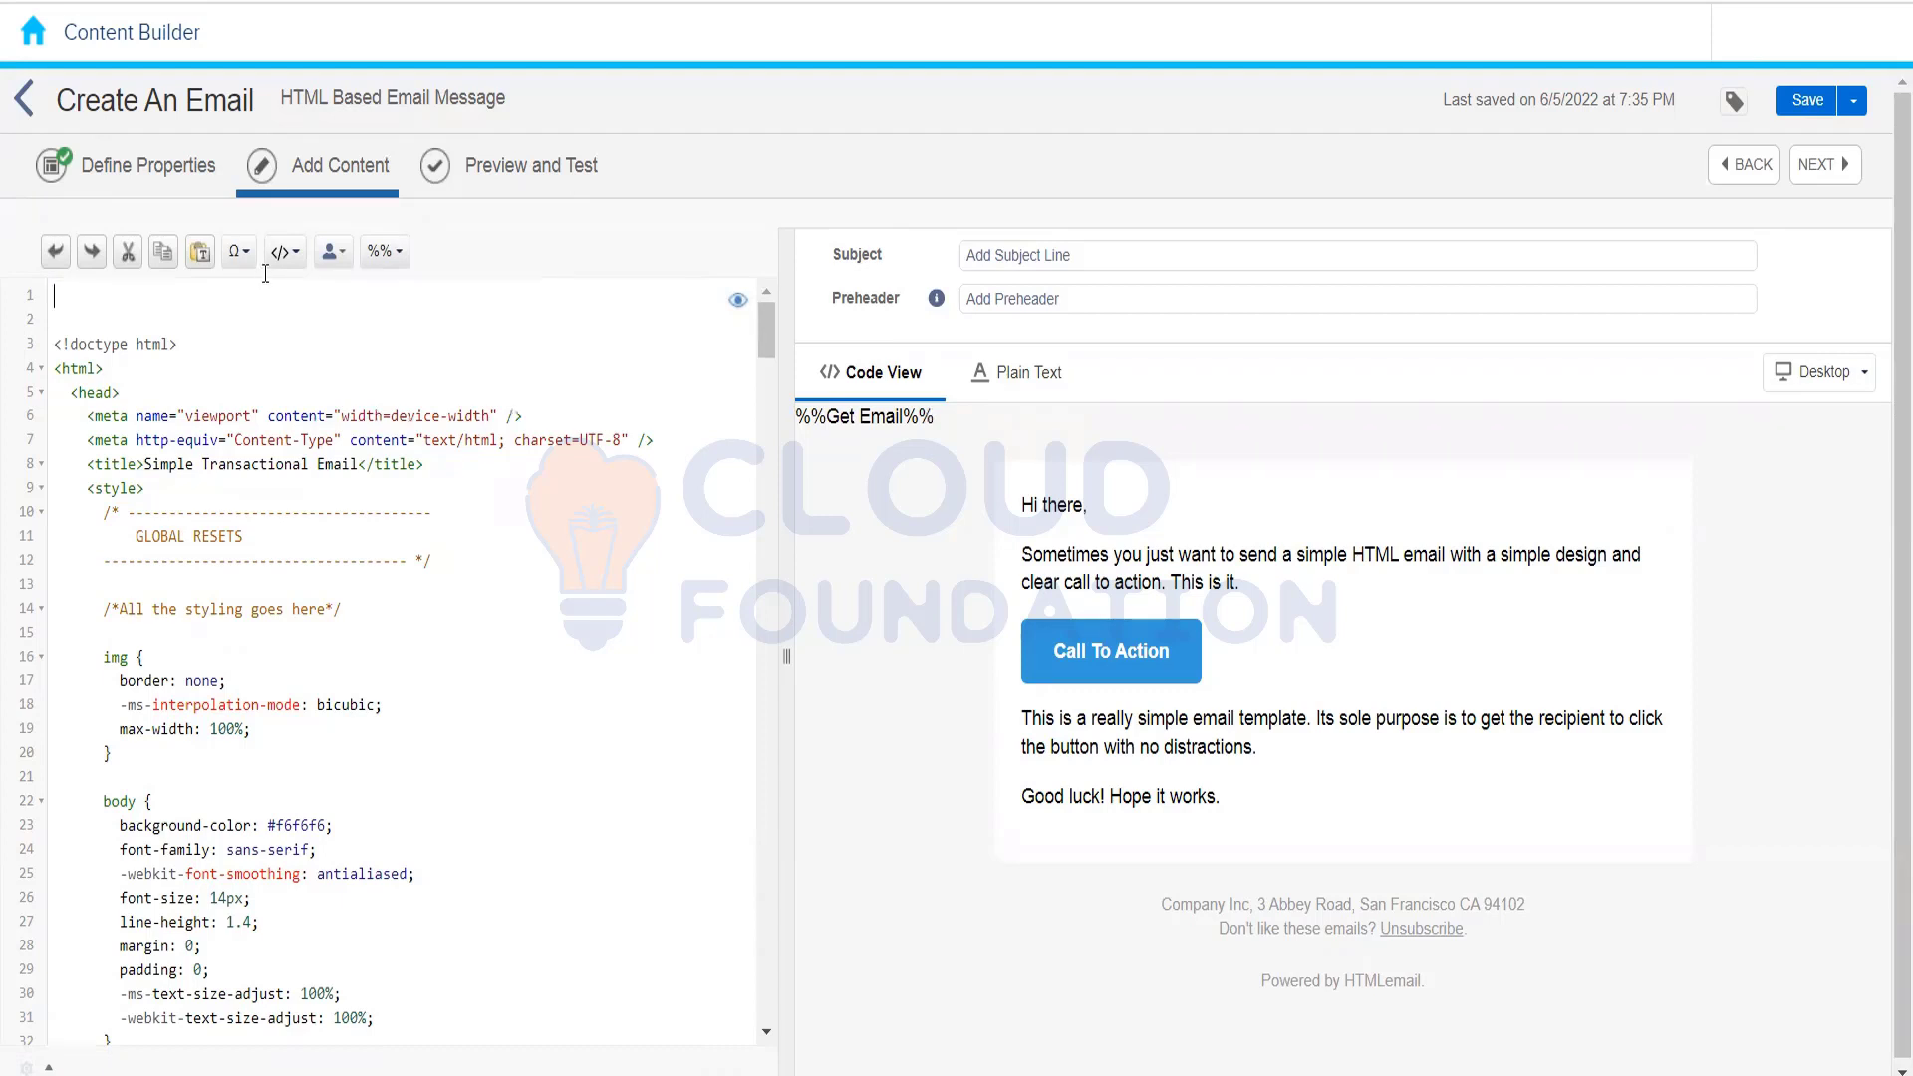
Step: Insert the Job ID system attribute on the empty first line of the code
left_click(344, 256)
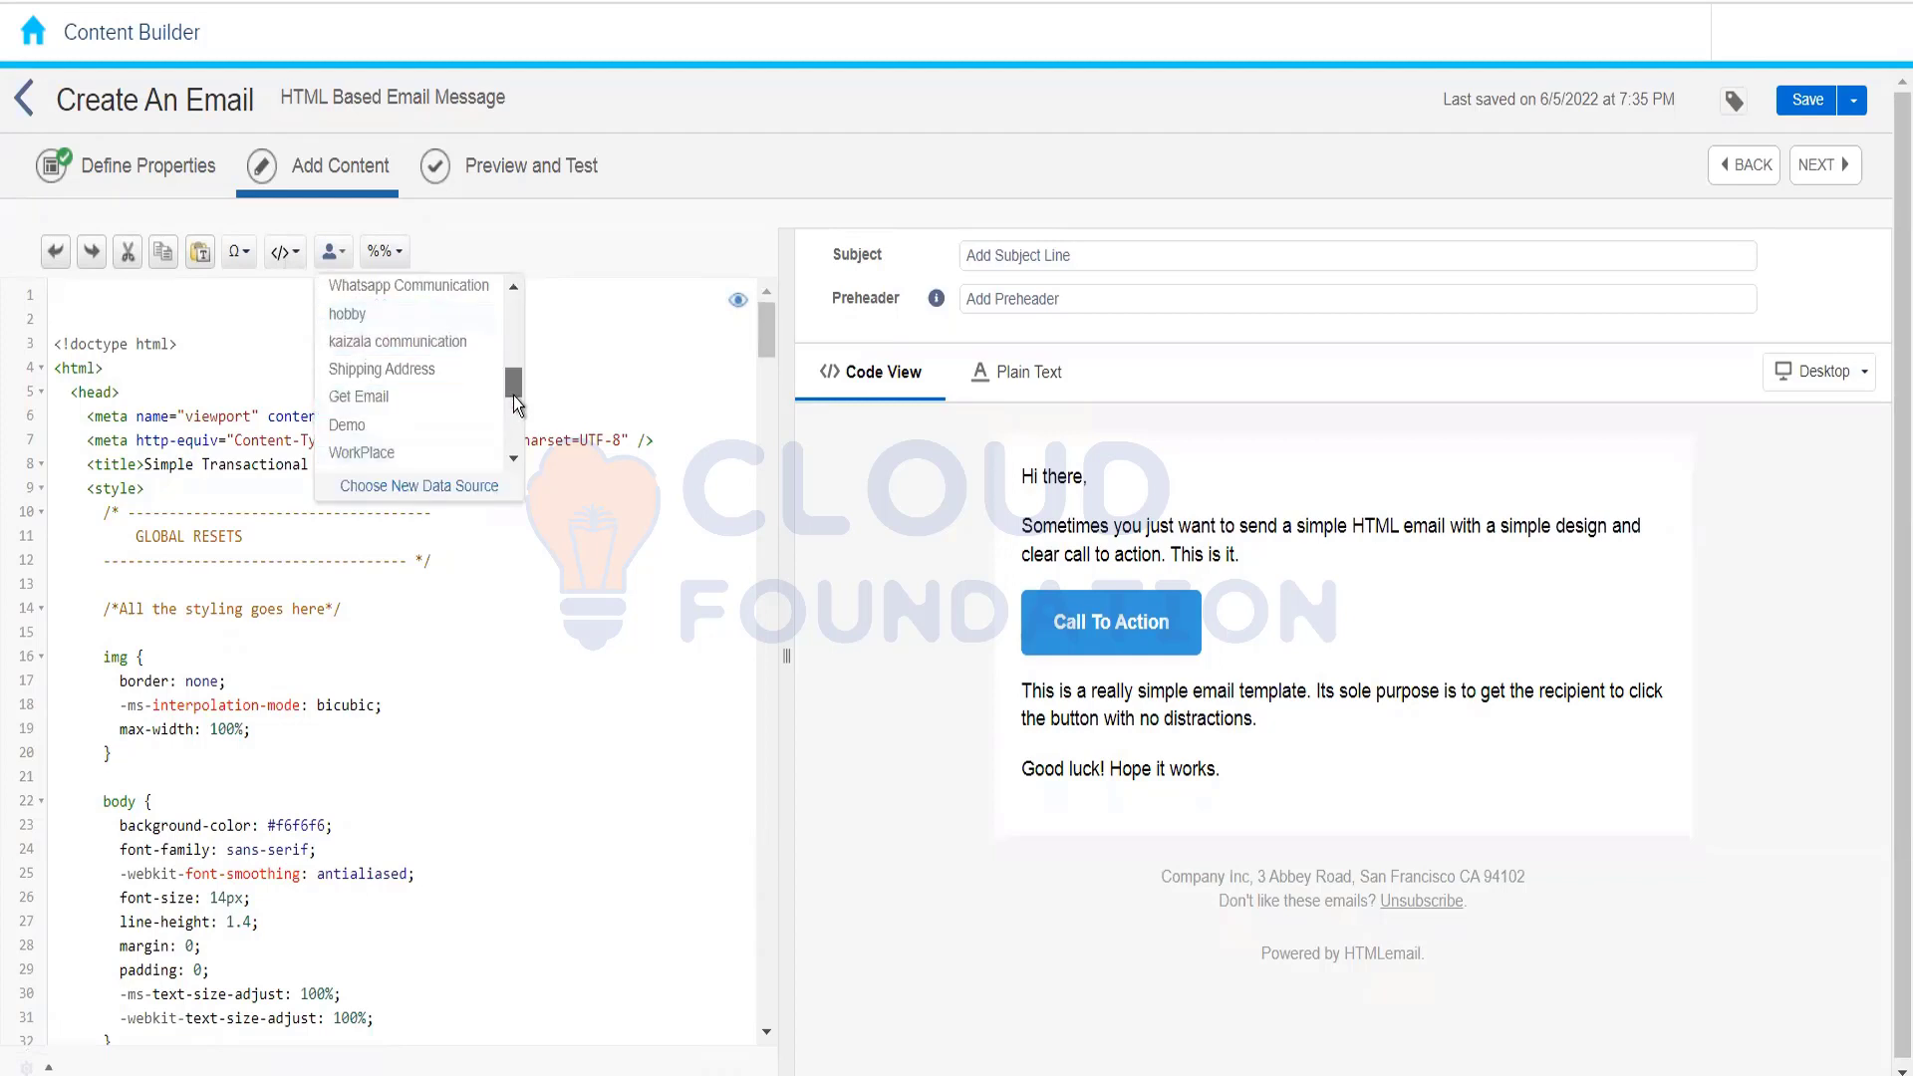
left_click_drag(514, 403, 516, 446)
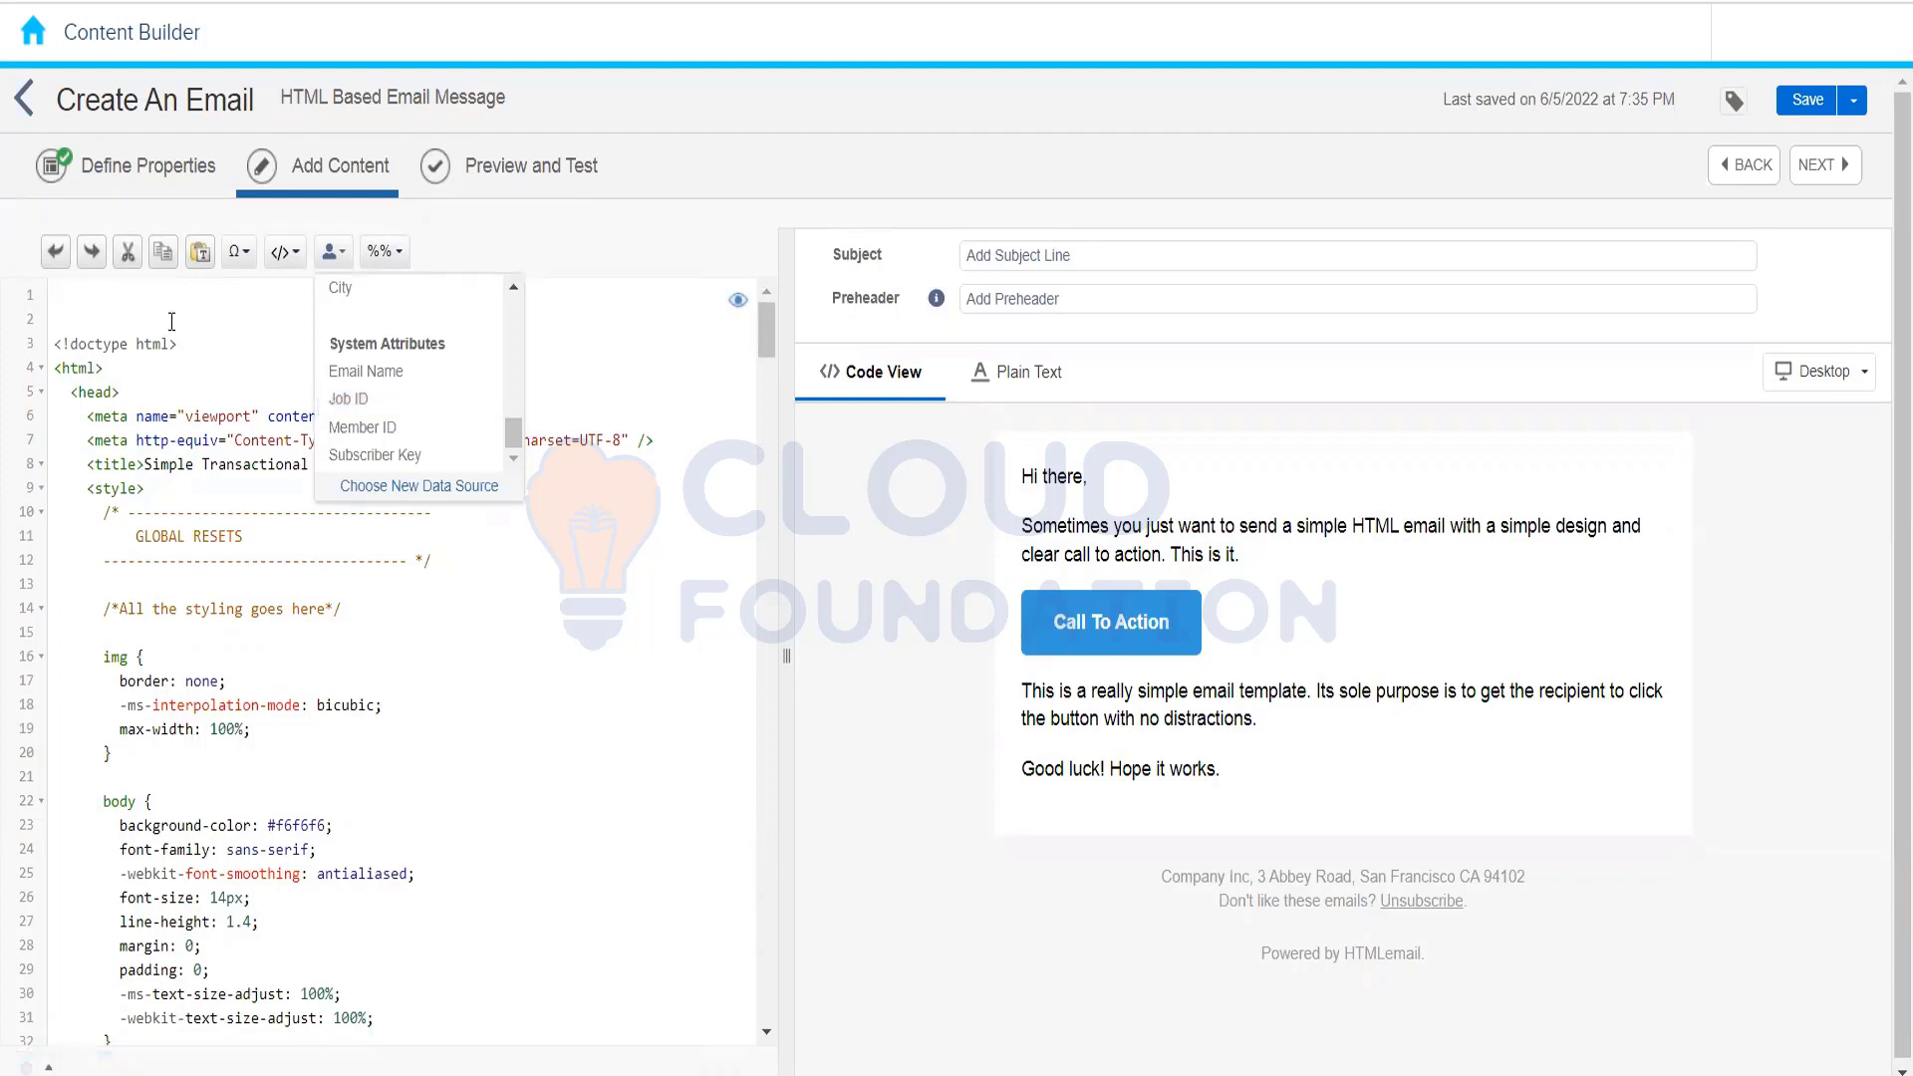
left_click(343, 399)
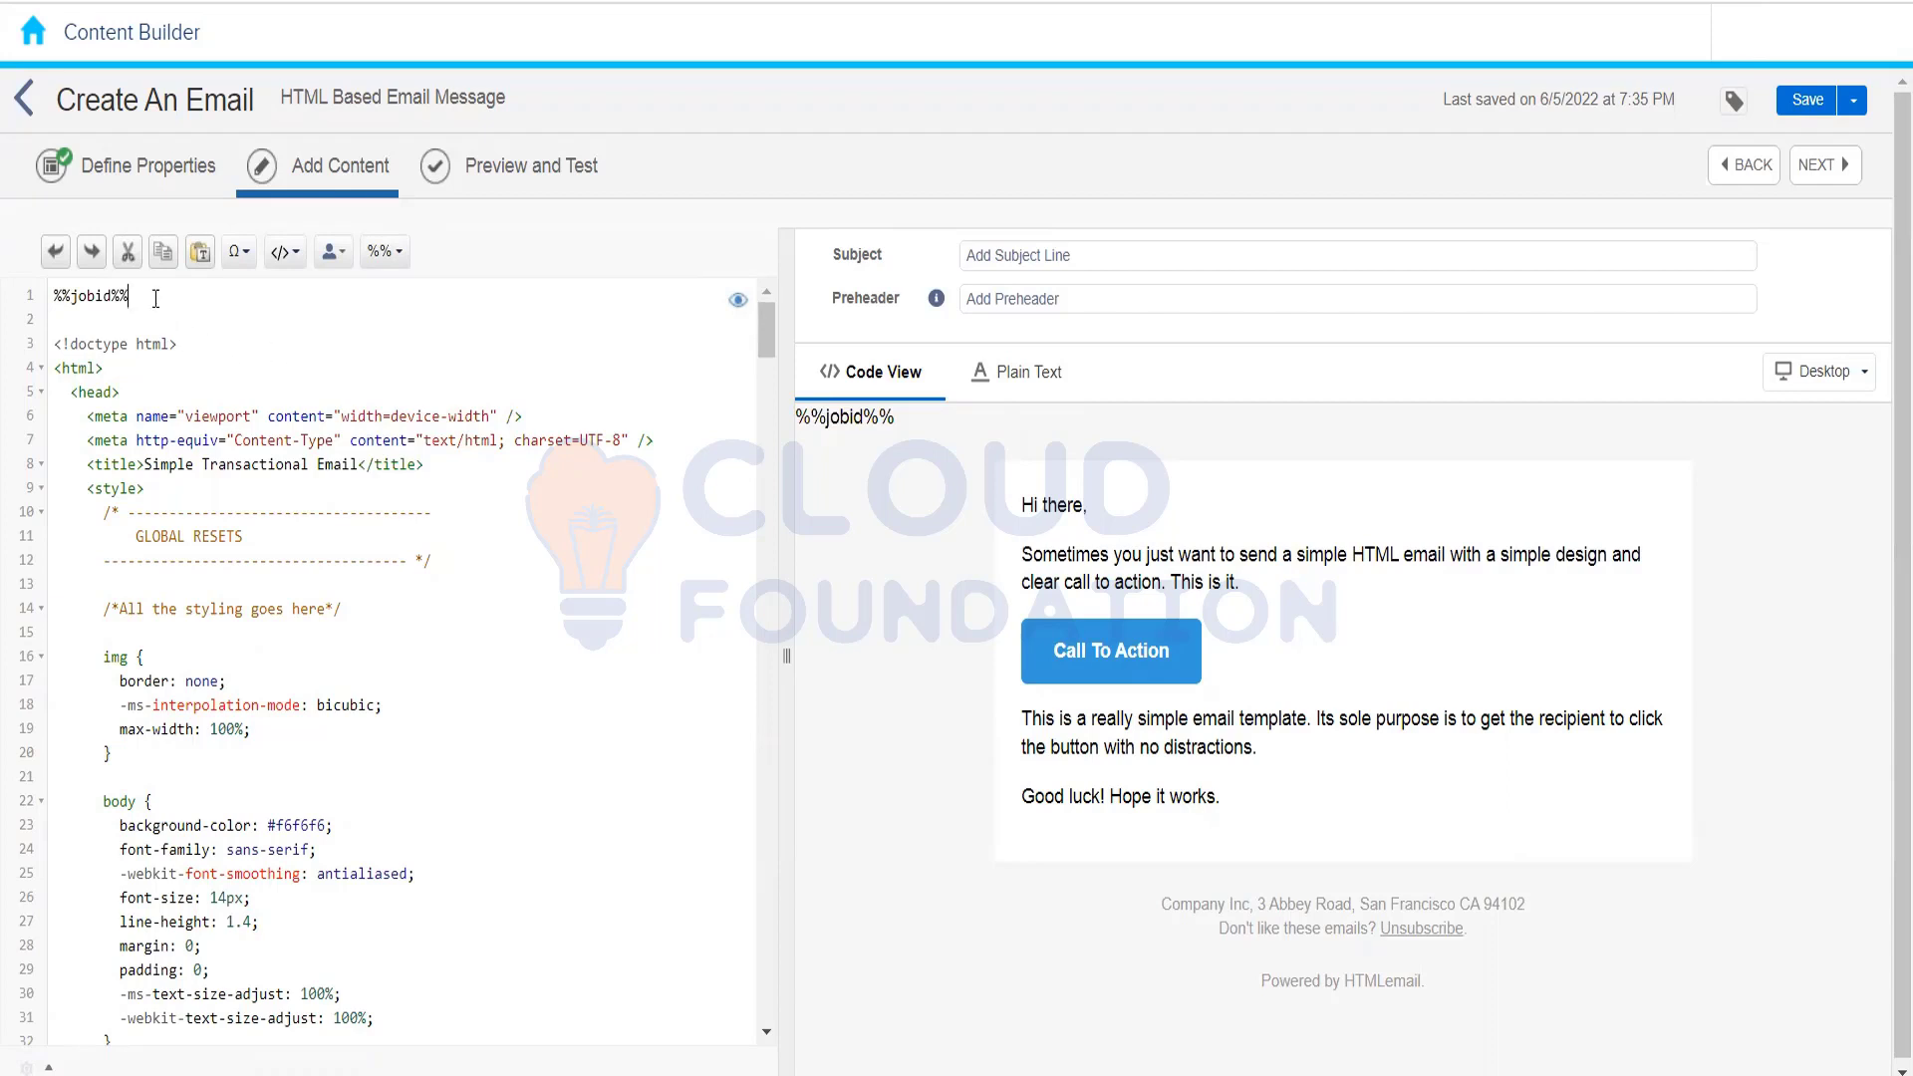
Step: Delete the %%jobid%% code from the first line and reopen the list of personalization attributes
left_click_drag(157, 299, 14, 297)
left_click(156, 299)
left_click_drag(68, 313, 14, 280)
key("Delete")
left_click(332, 255)
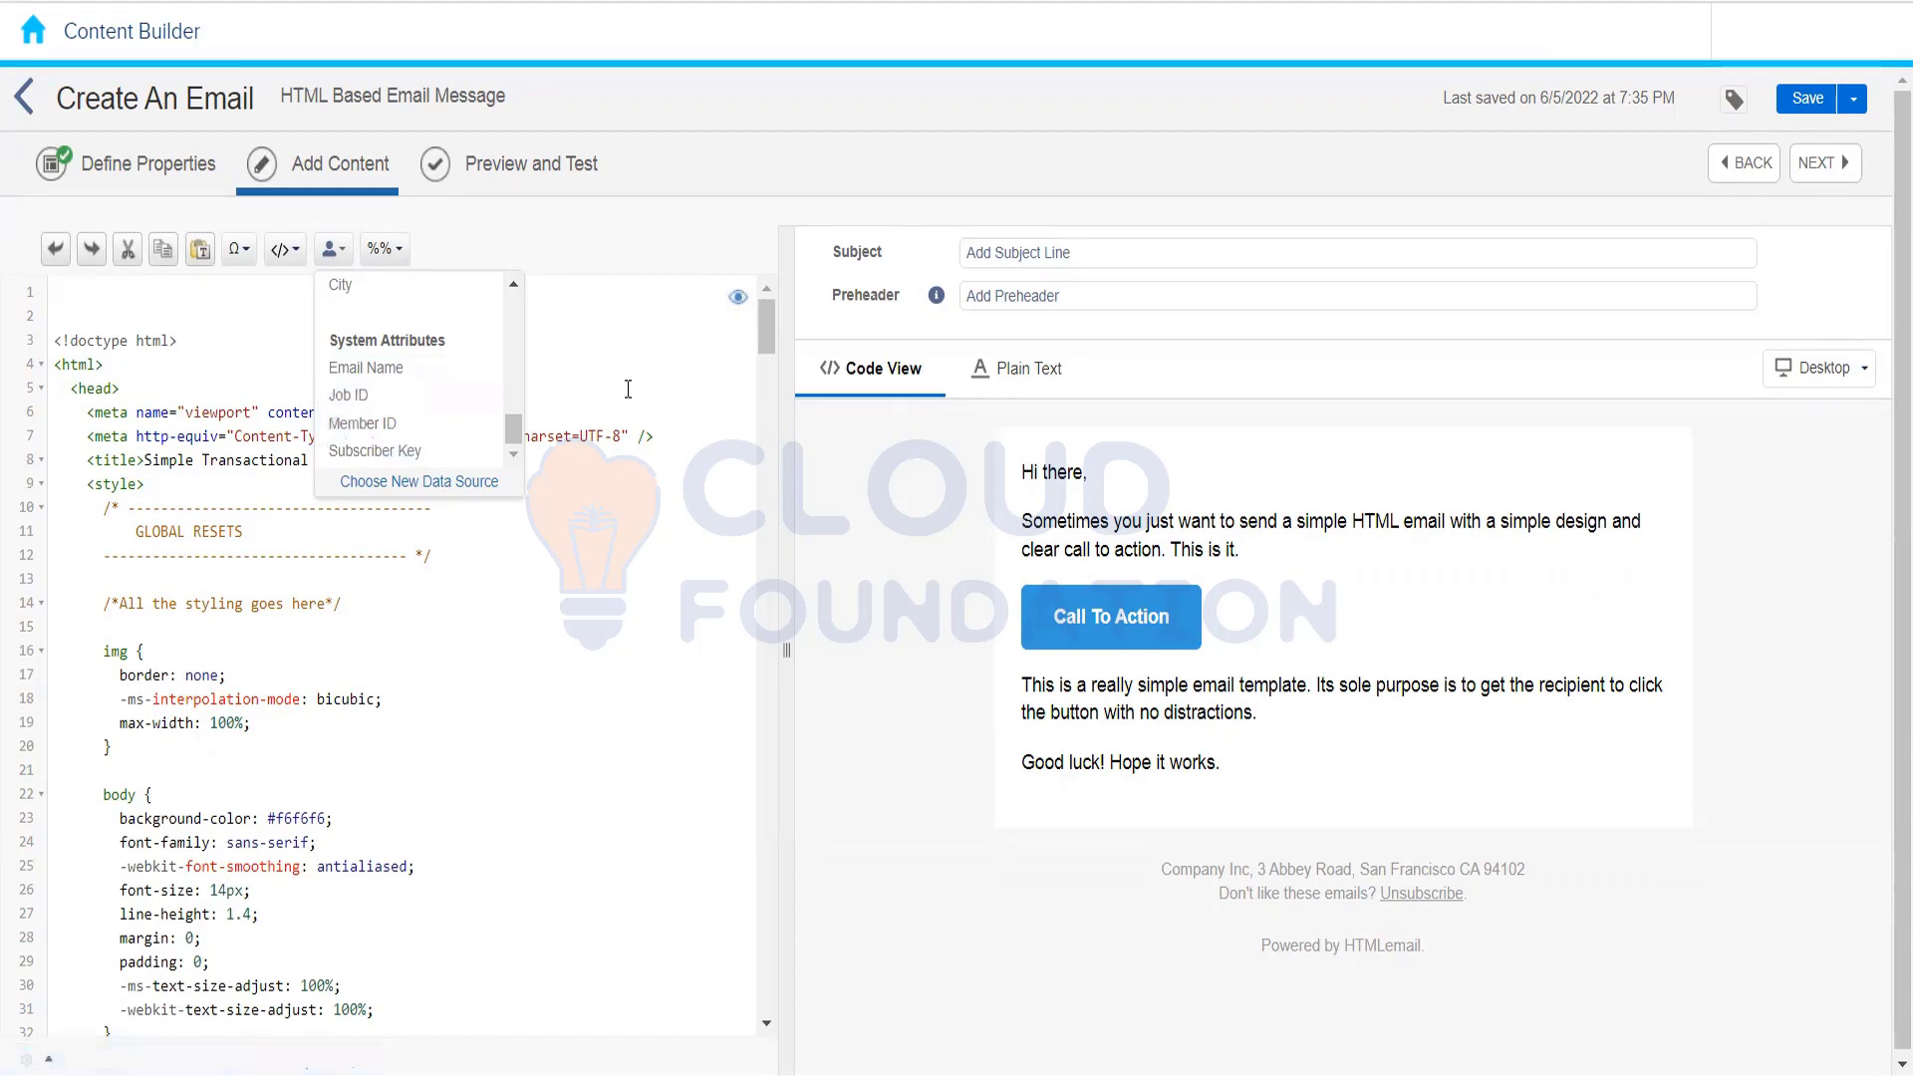
Step: Insert the Concat function on the empty first line of the code
mouse_move(1653, 71)
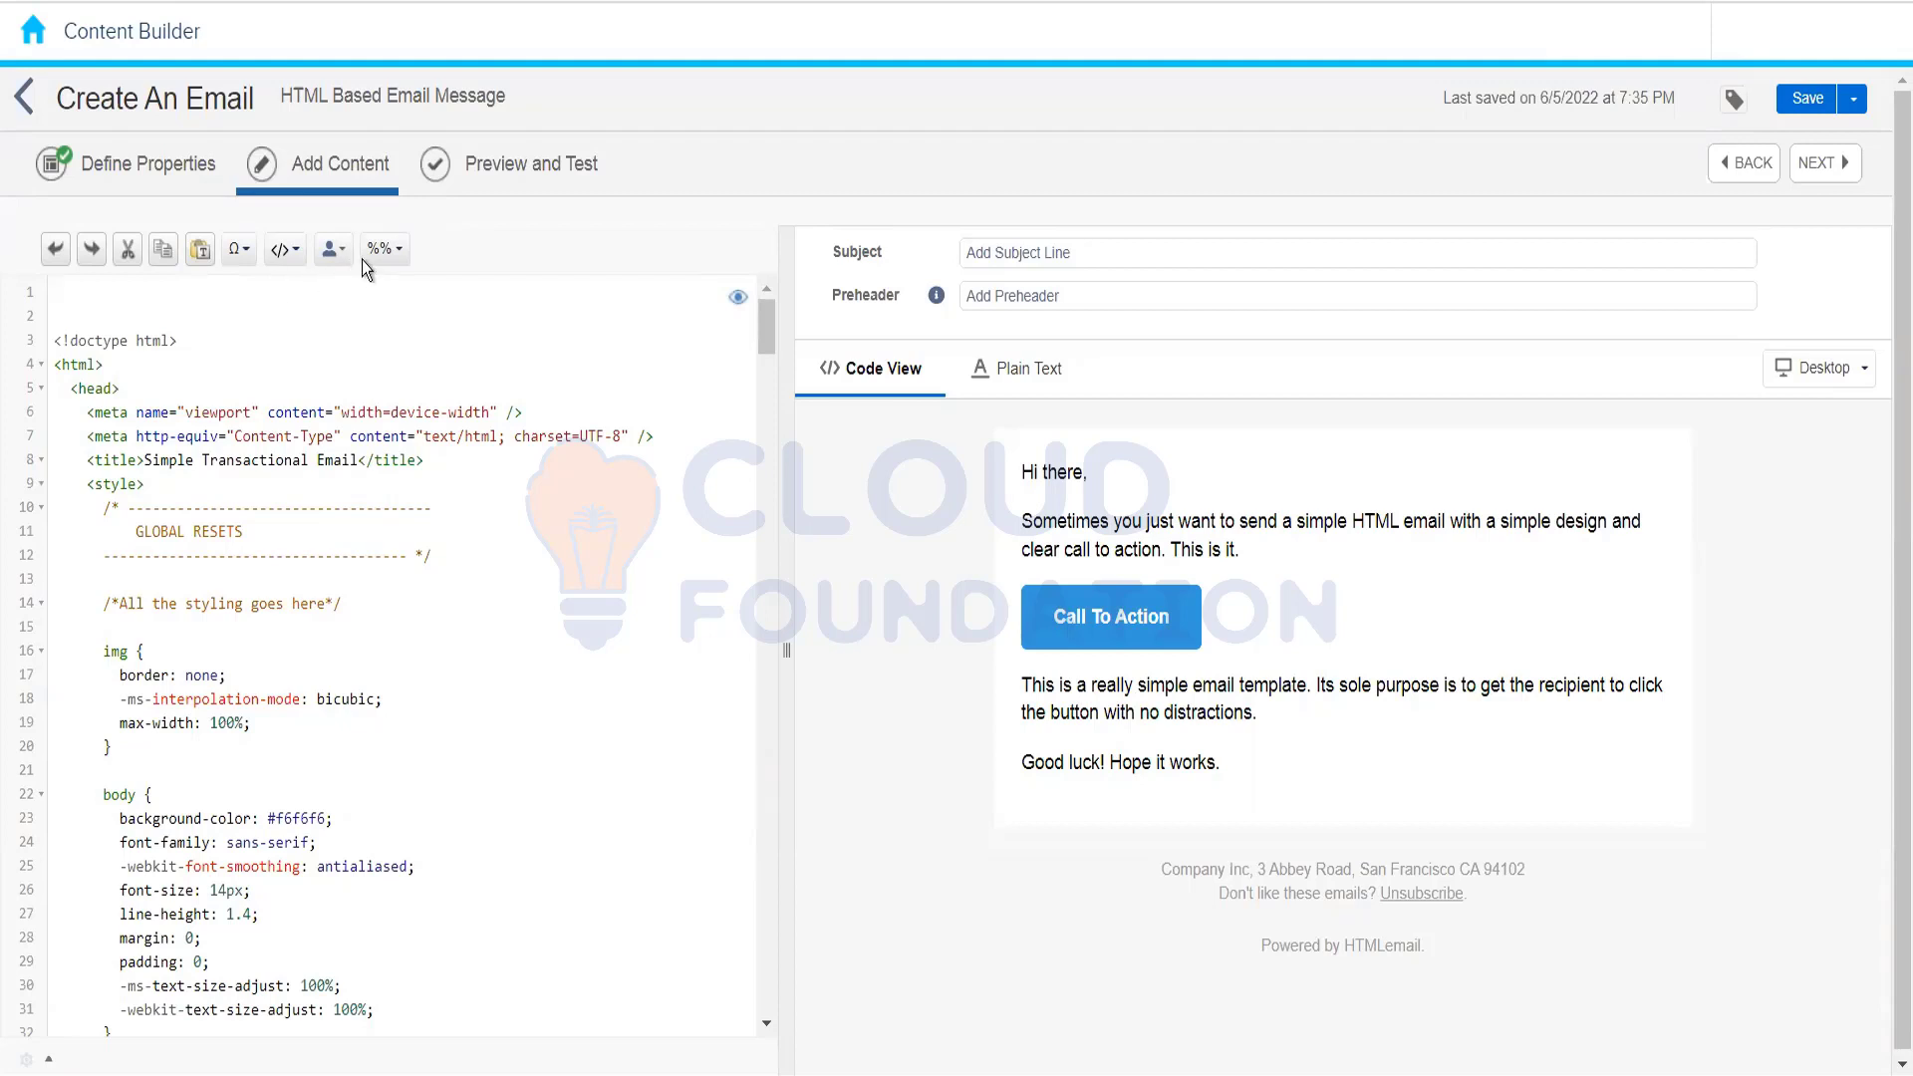
left_click(388, 261)
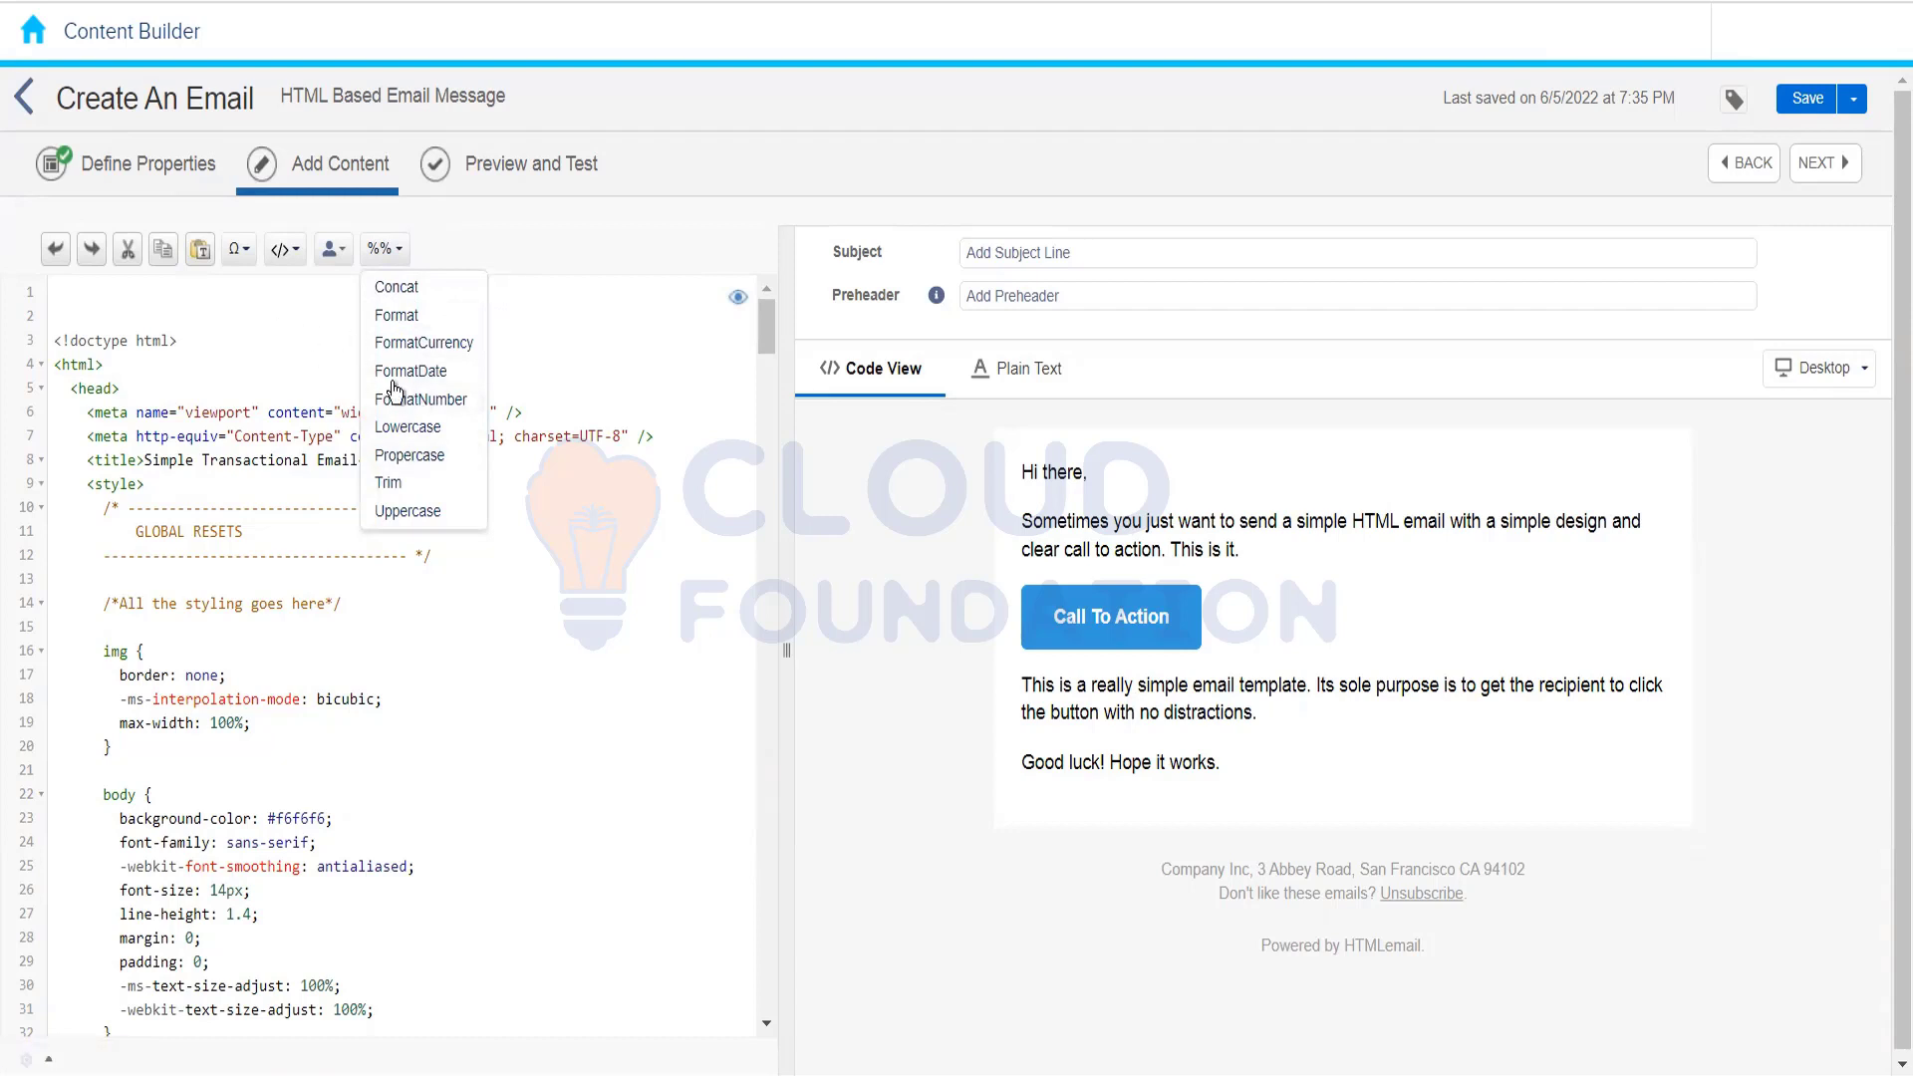
left_click(430, 298)
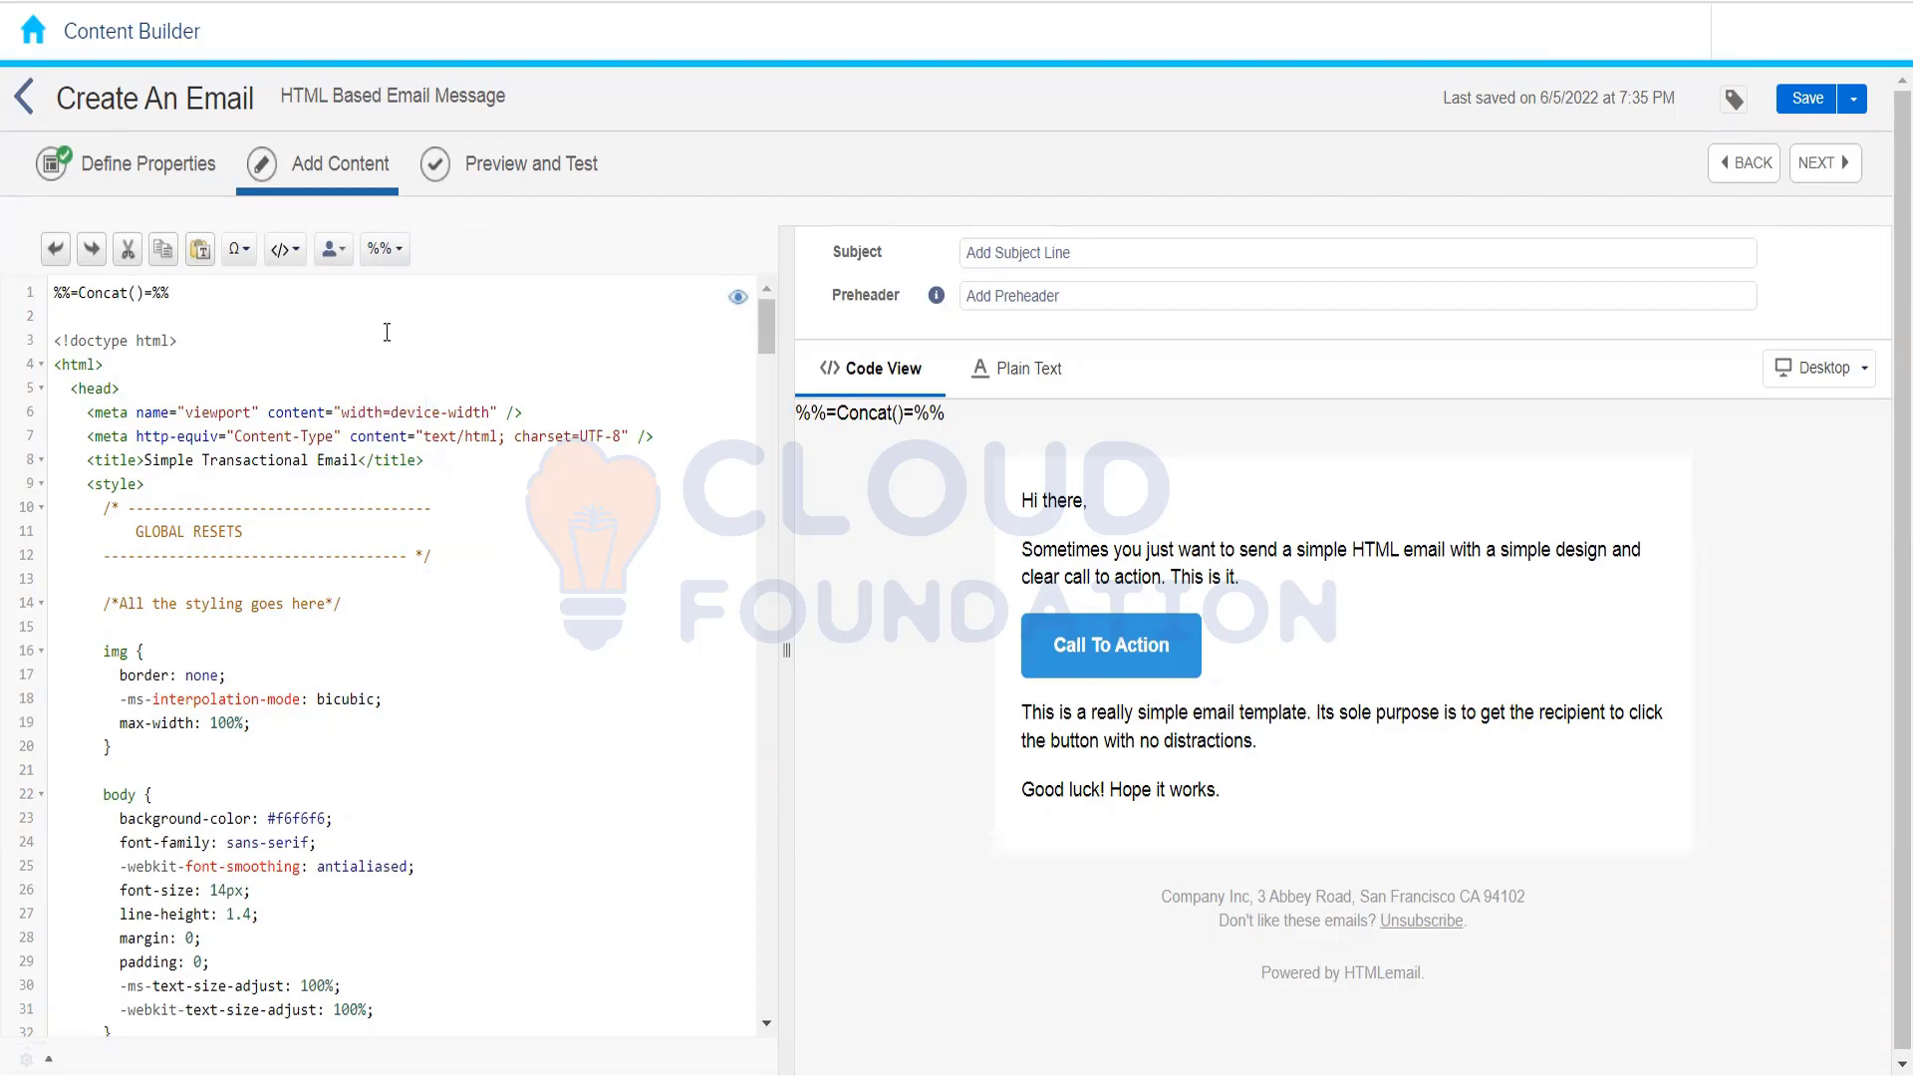
Step: Delete the Concat code and the two empty lines above the doctype line
triple_click(202, 284)
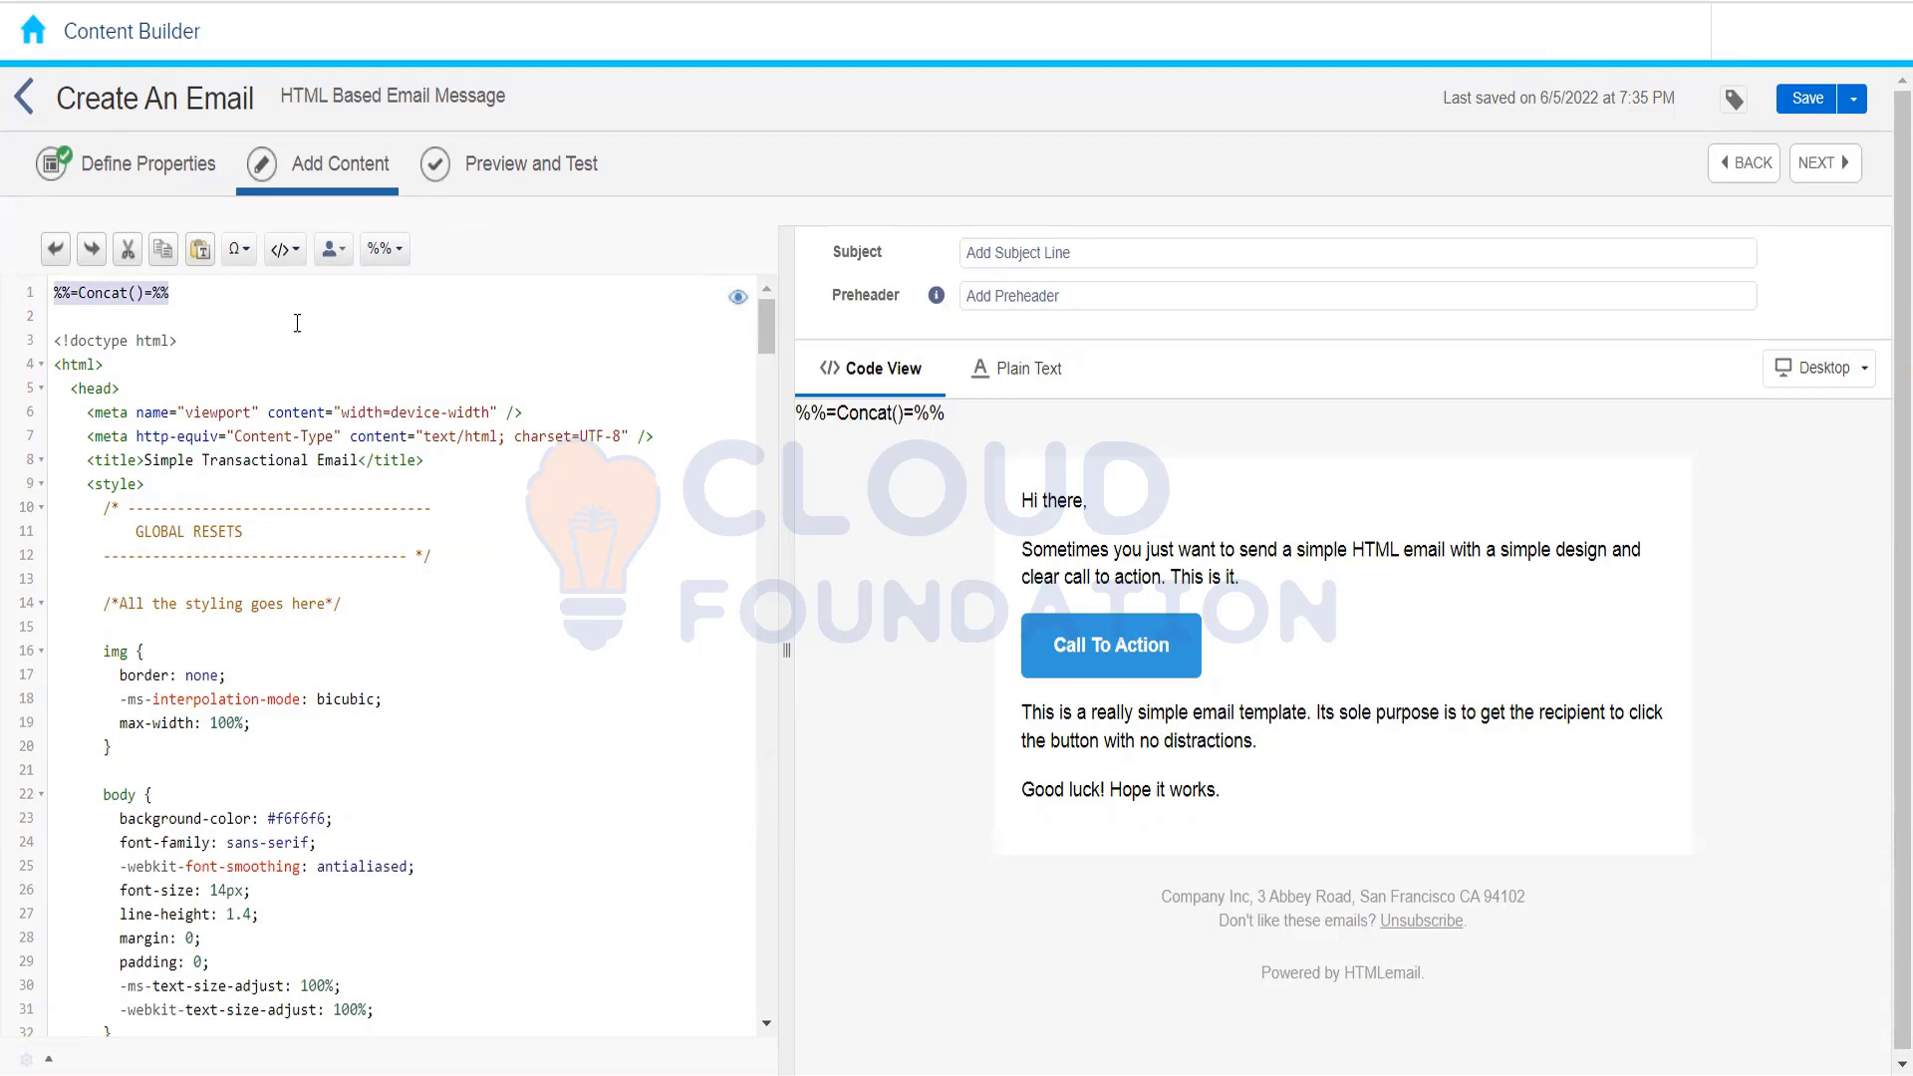
left_click(393, 256)
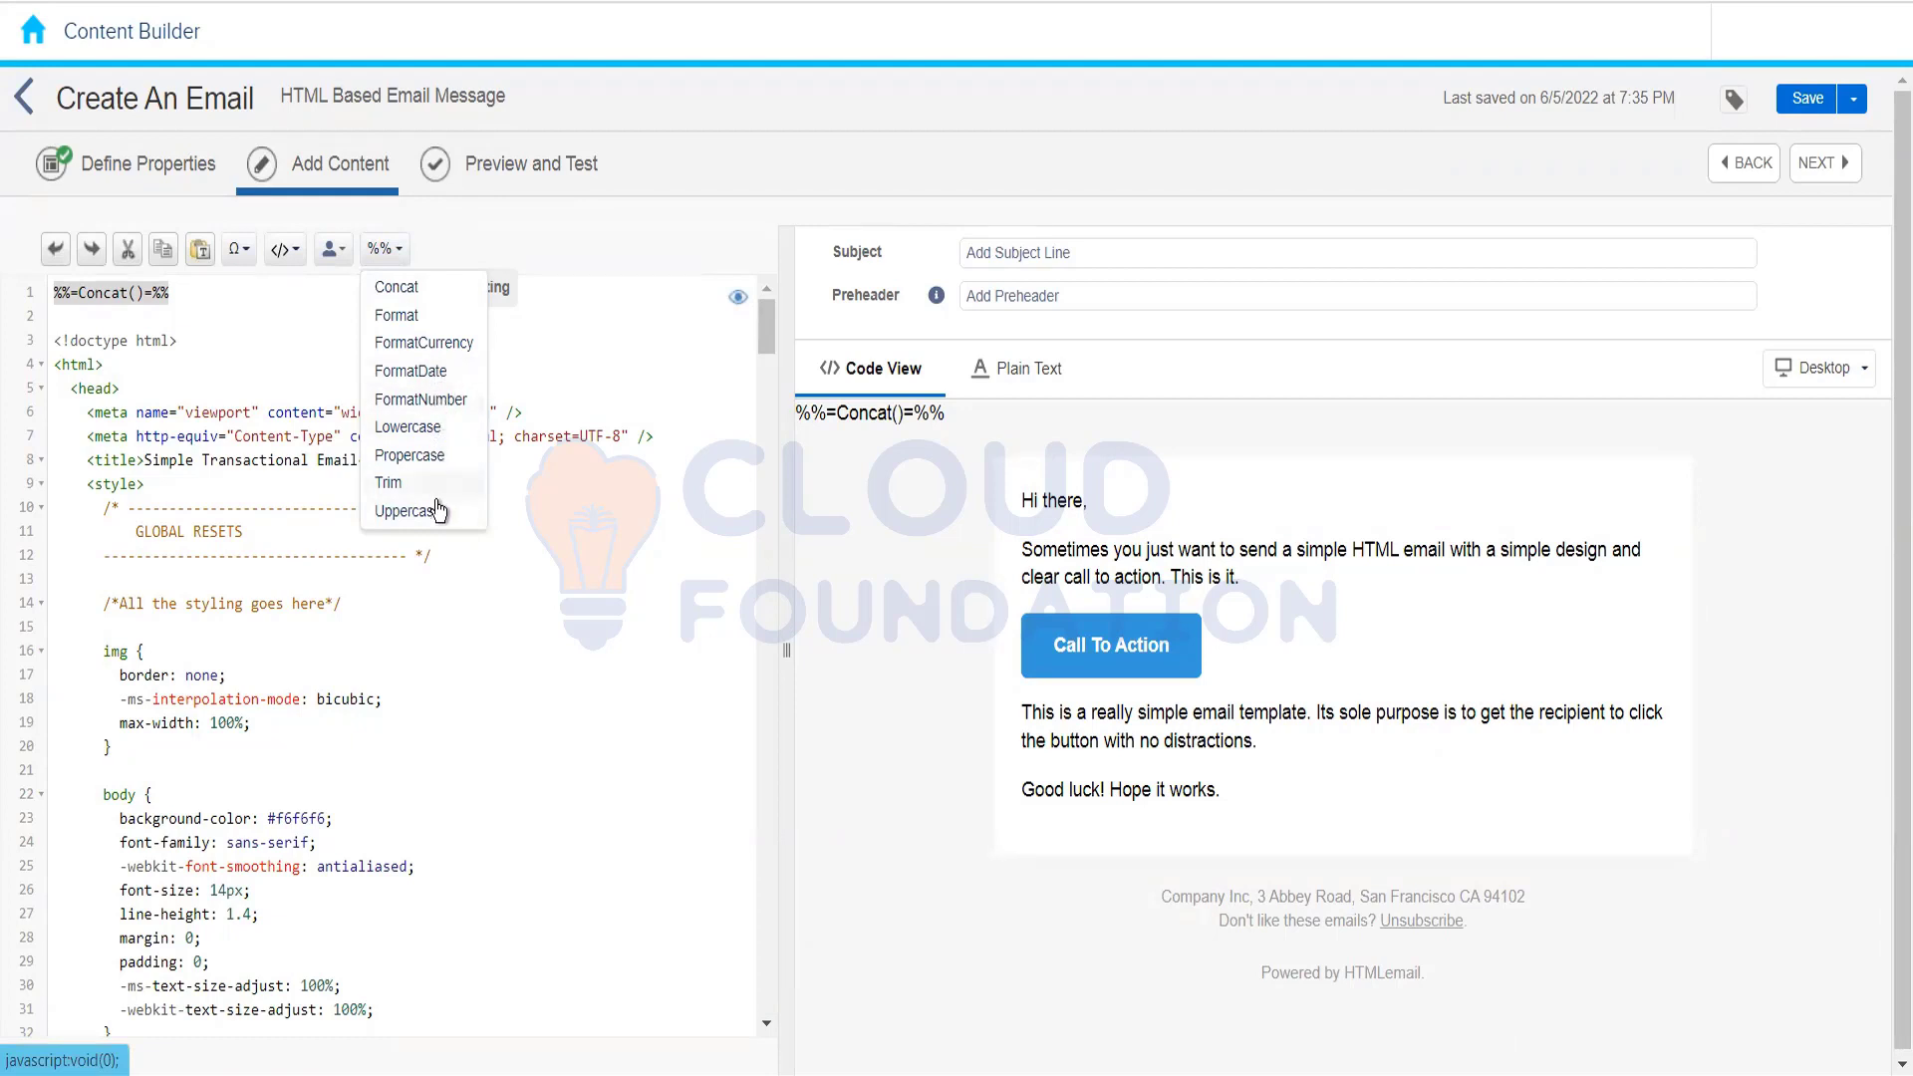
left_click(219, 296)
triple_click(96, 286)
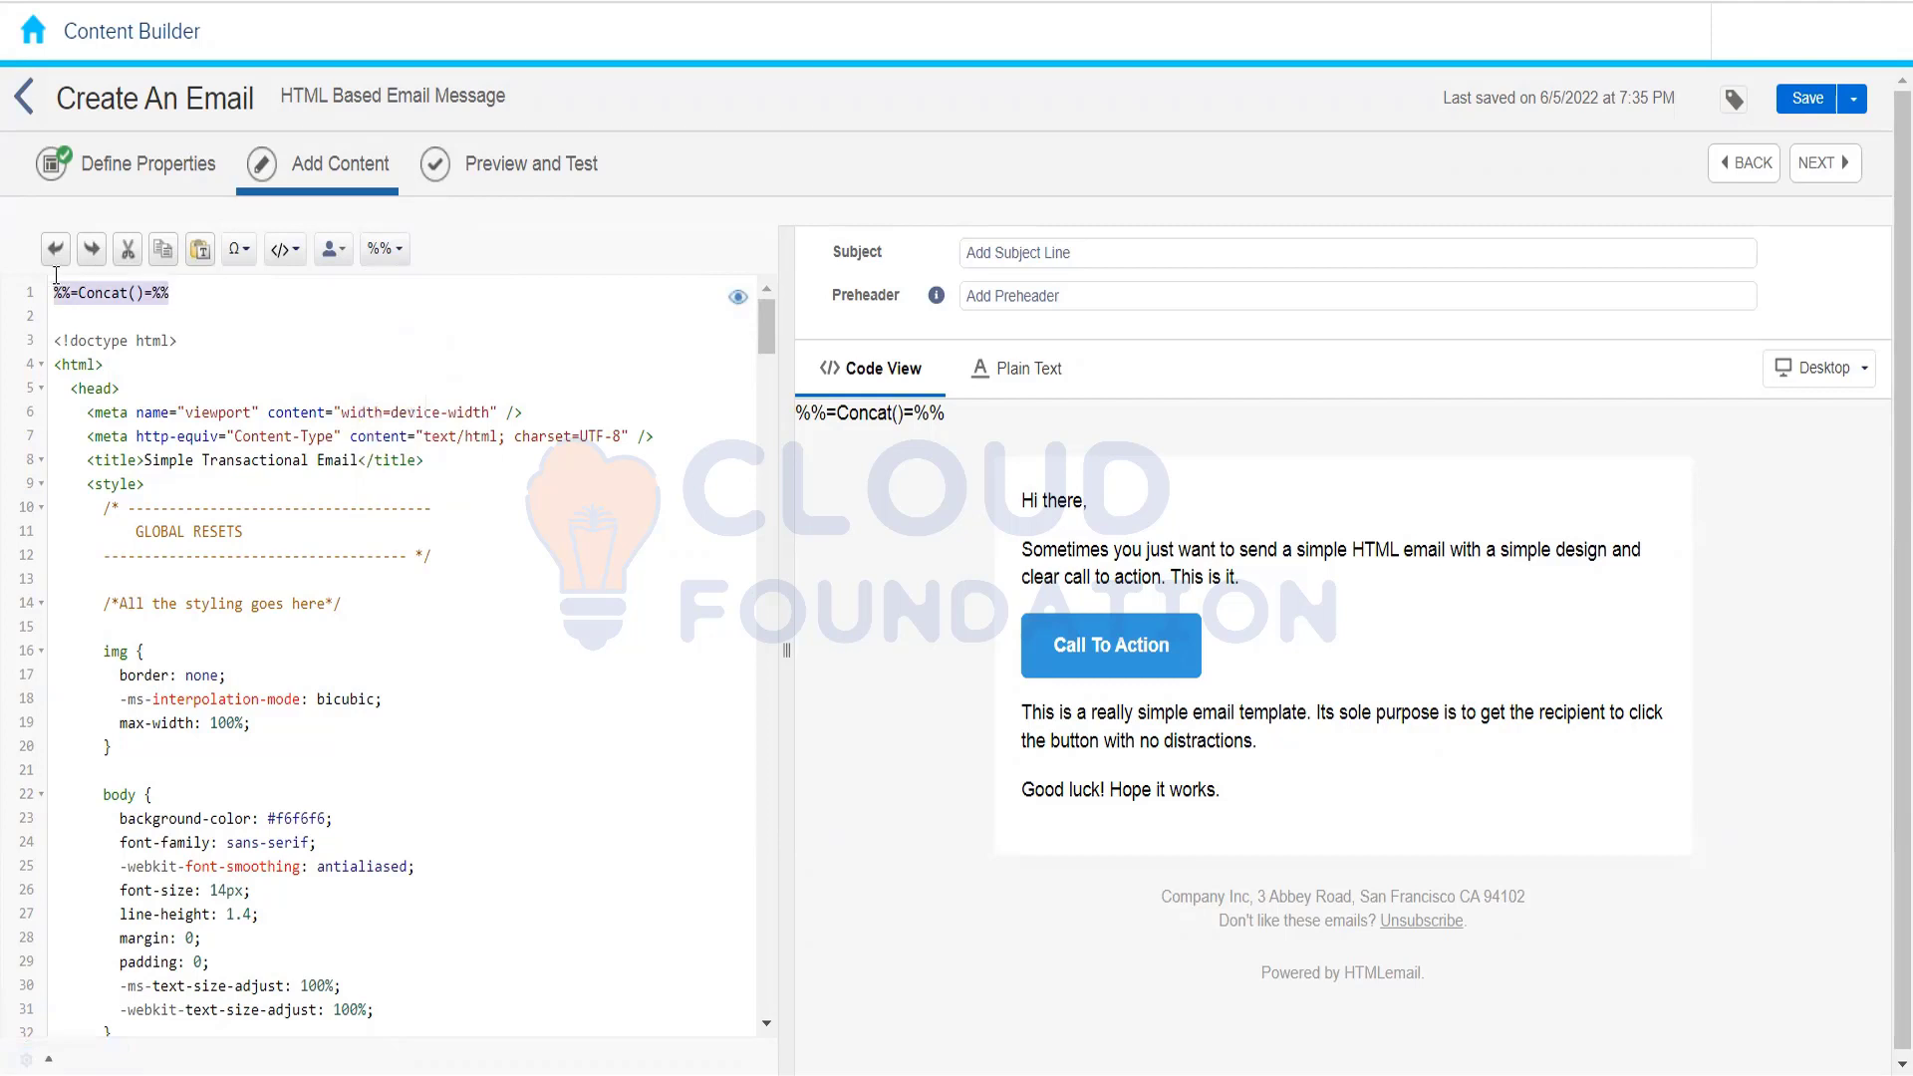
key("Delete")
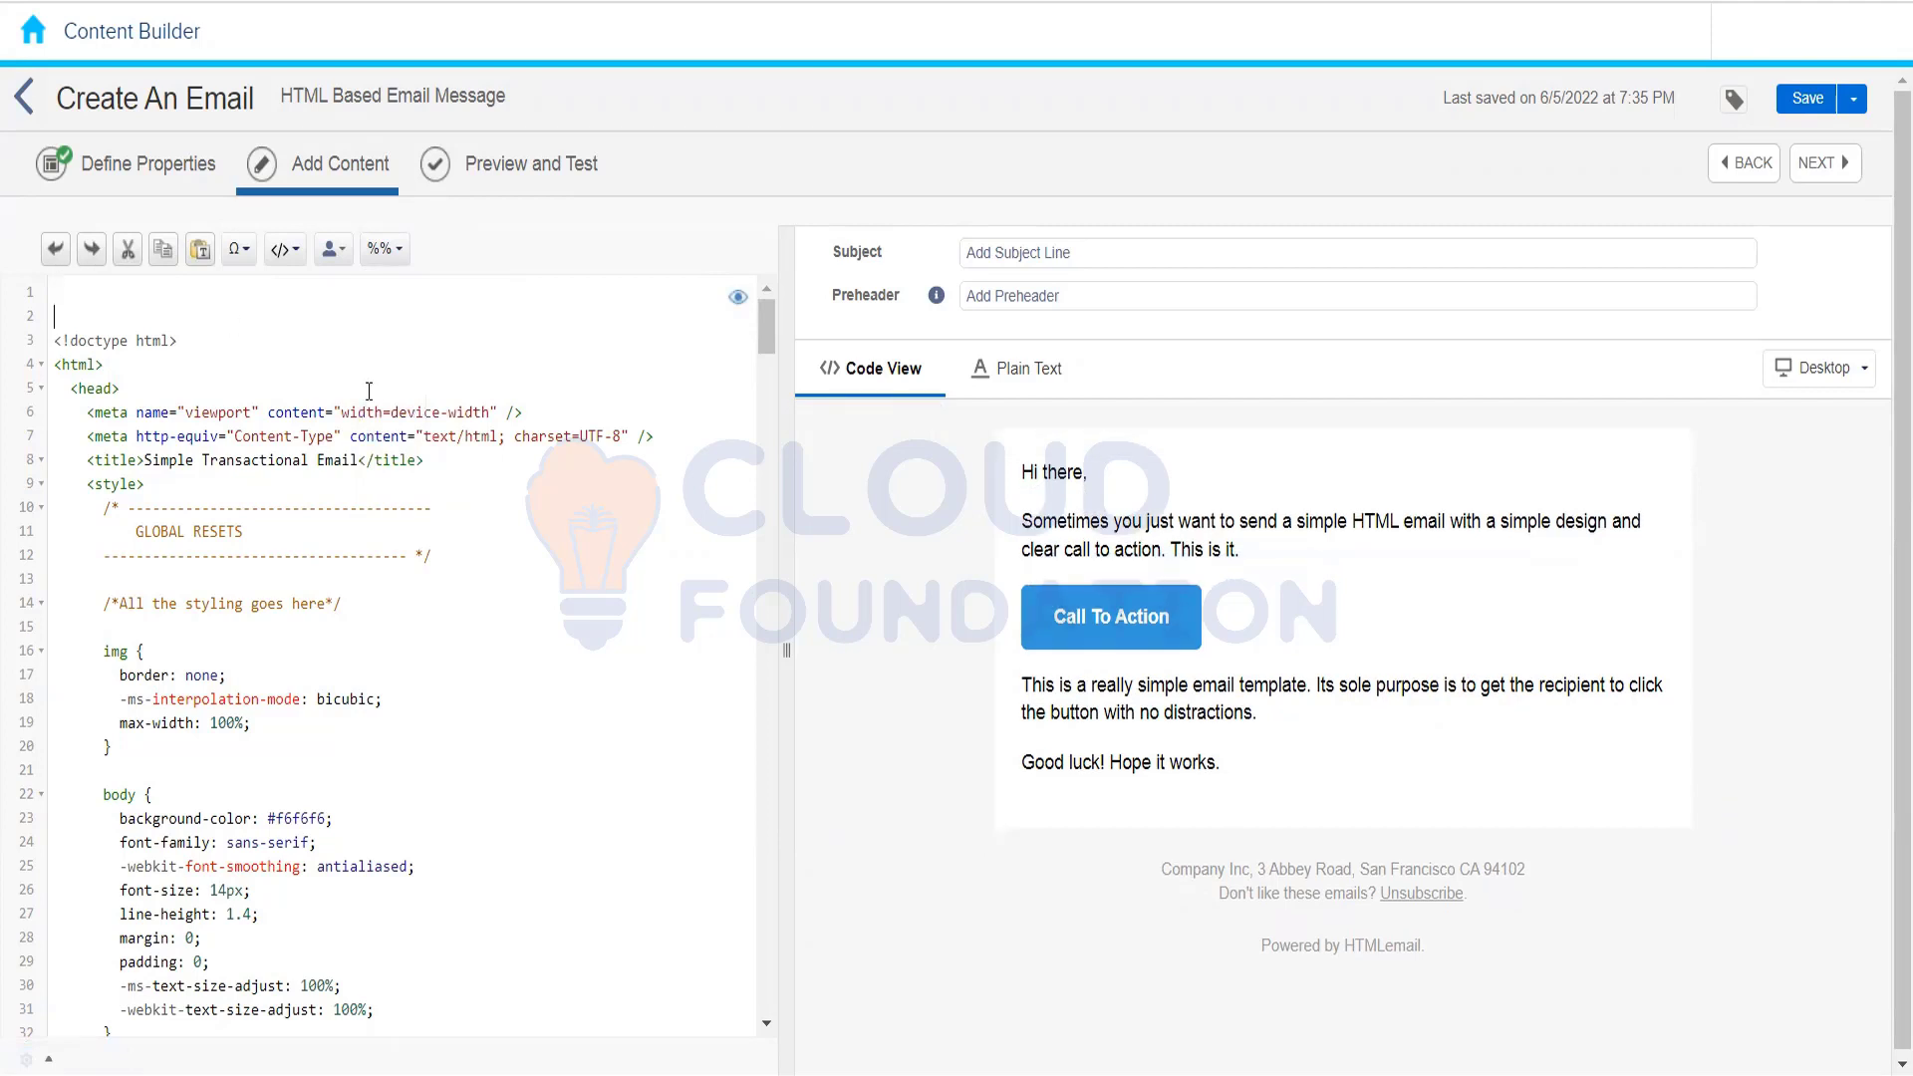
key("Delete")
key("Delete")
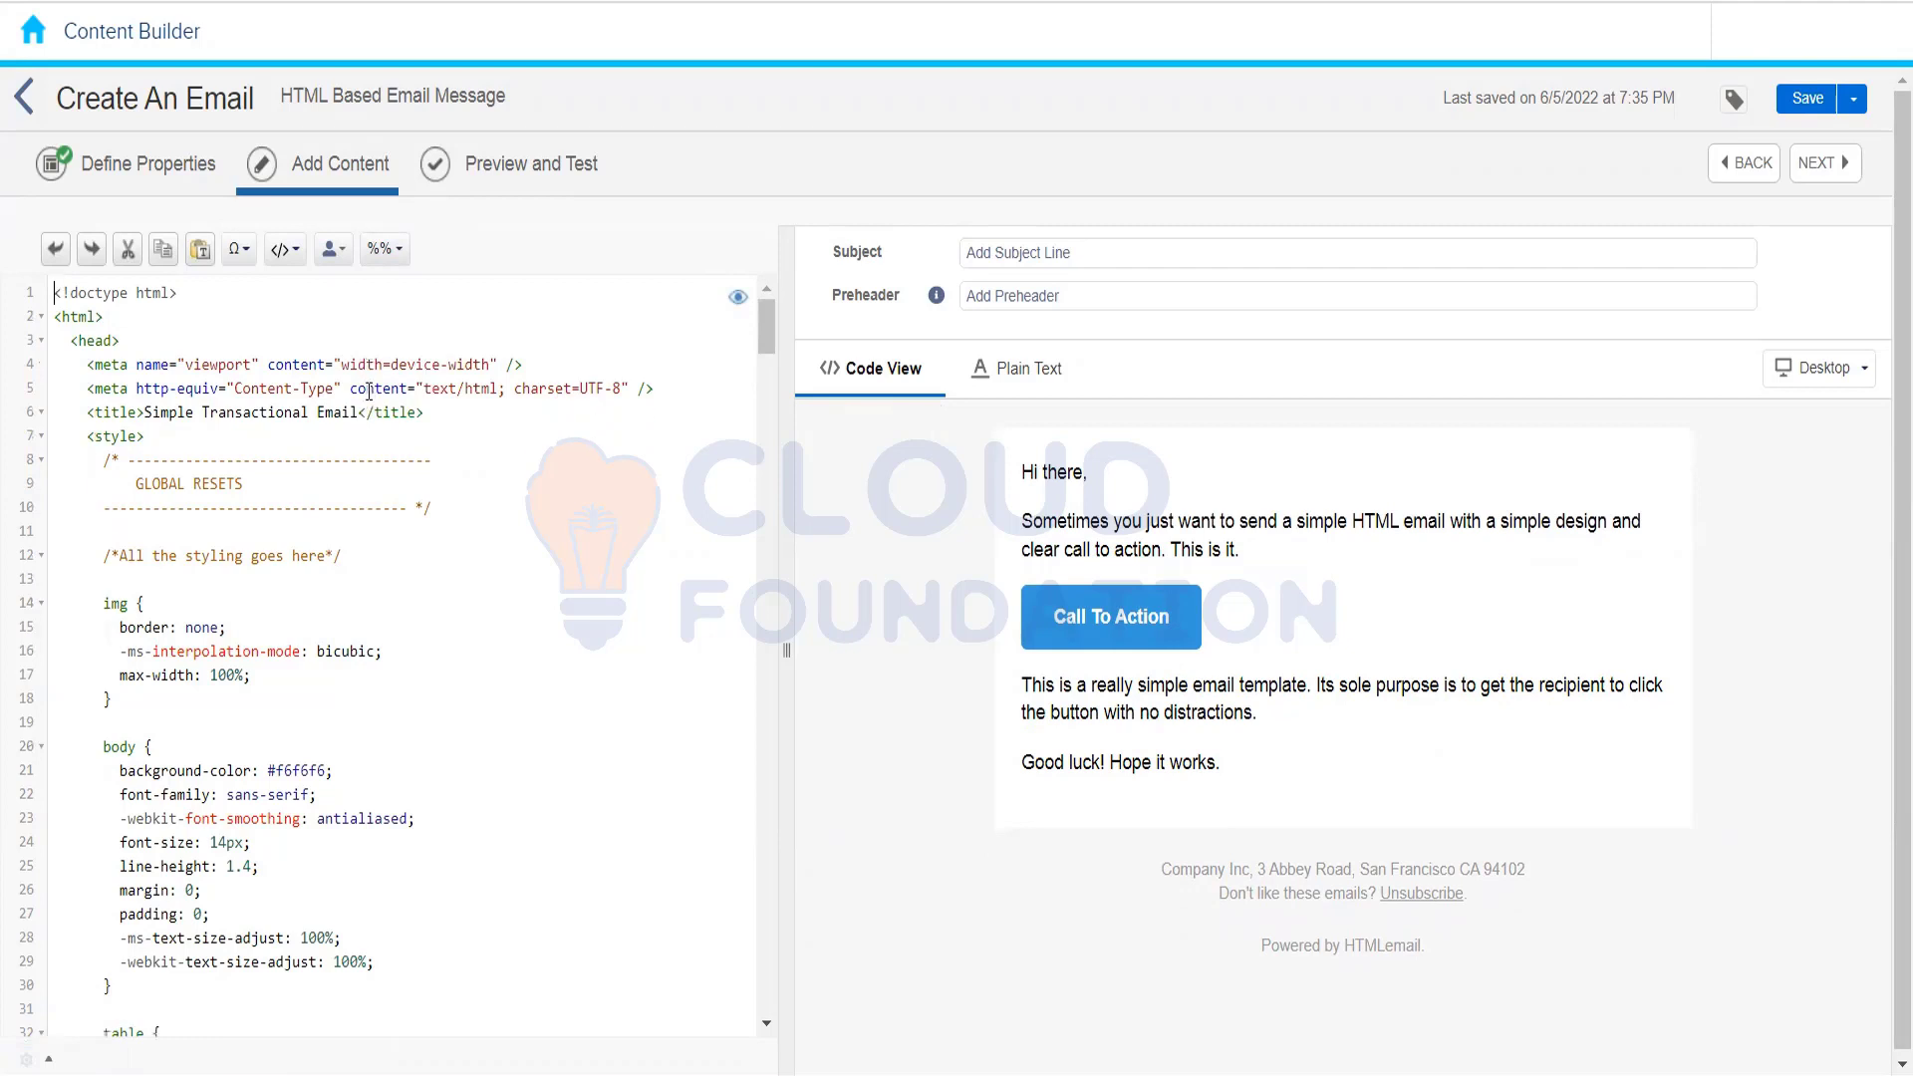
left_click(385, 248)
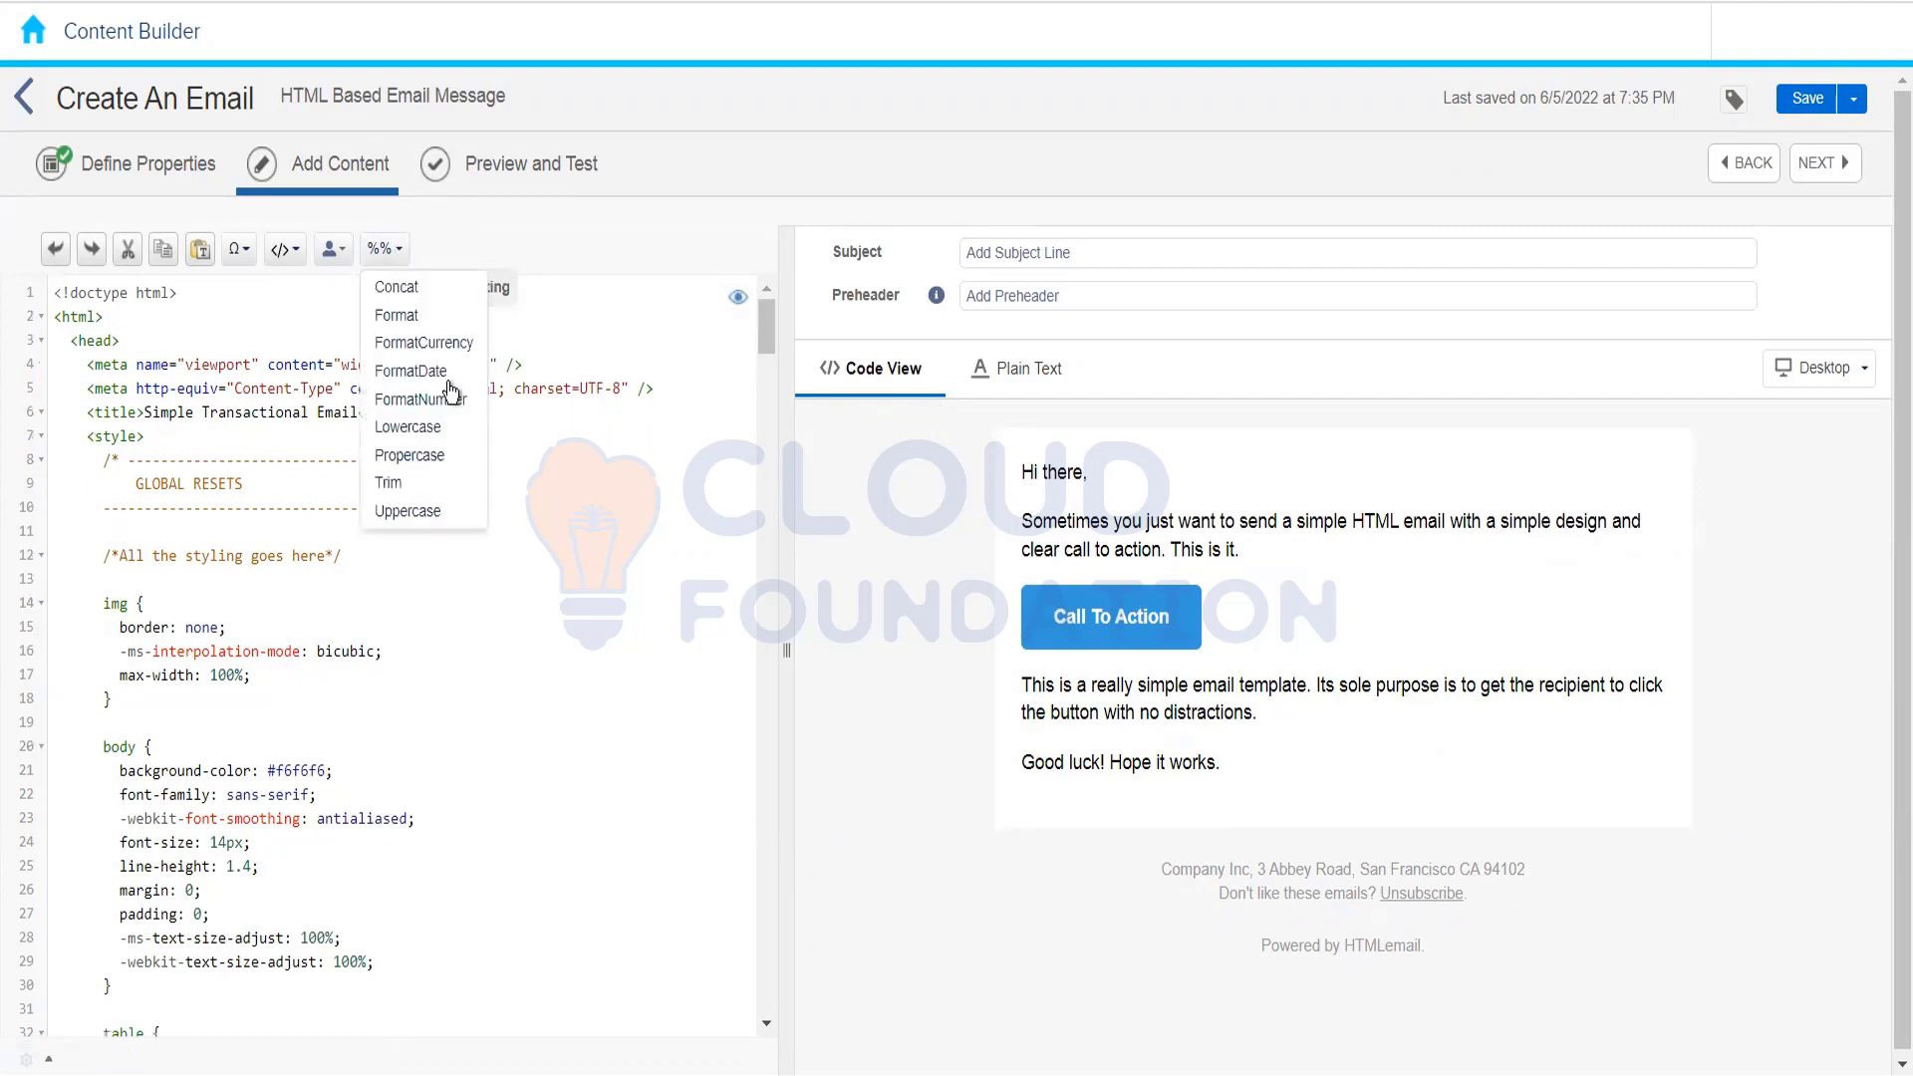
left_click(510, 649)
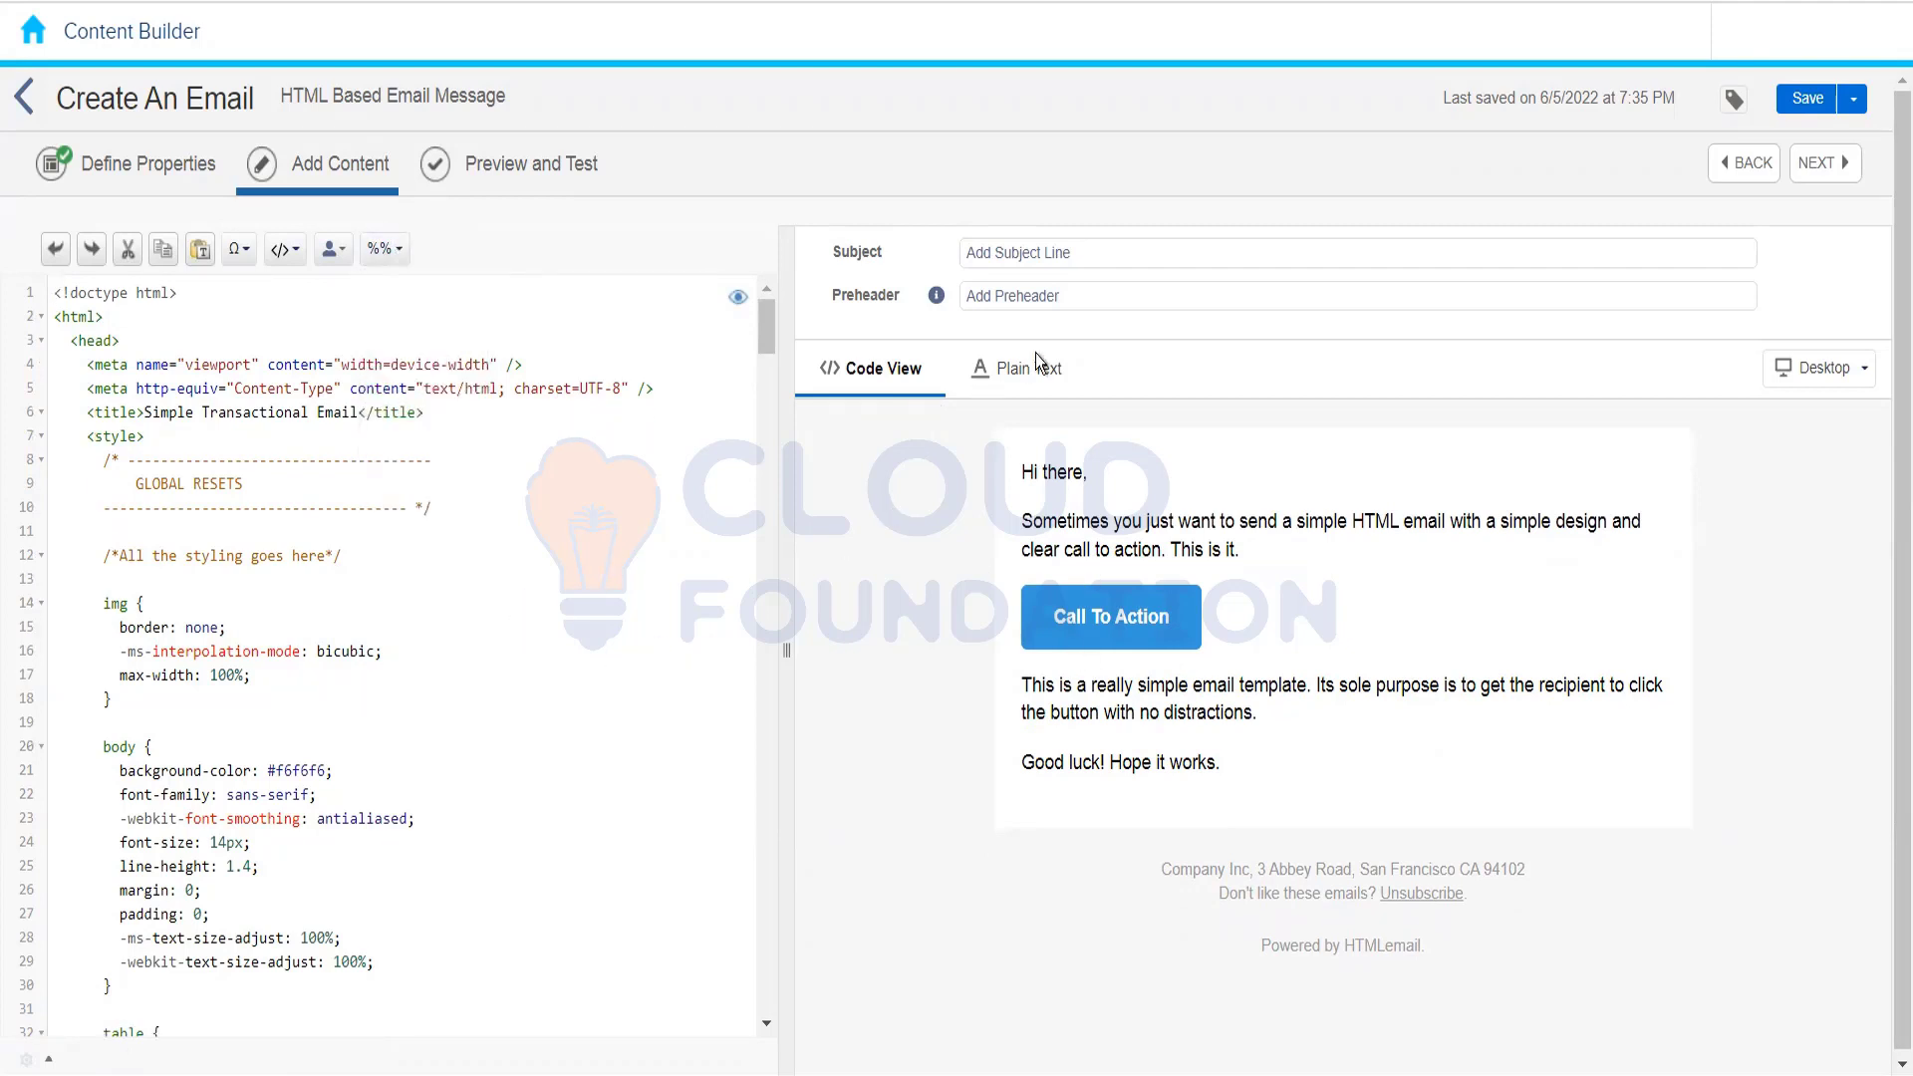
Step: Set the subject line to the email's name, "HTML Based Email Message", and save the email
left_click_drag(498, 95, 283, 93)
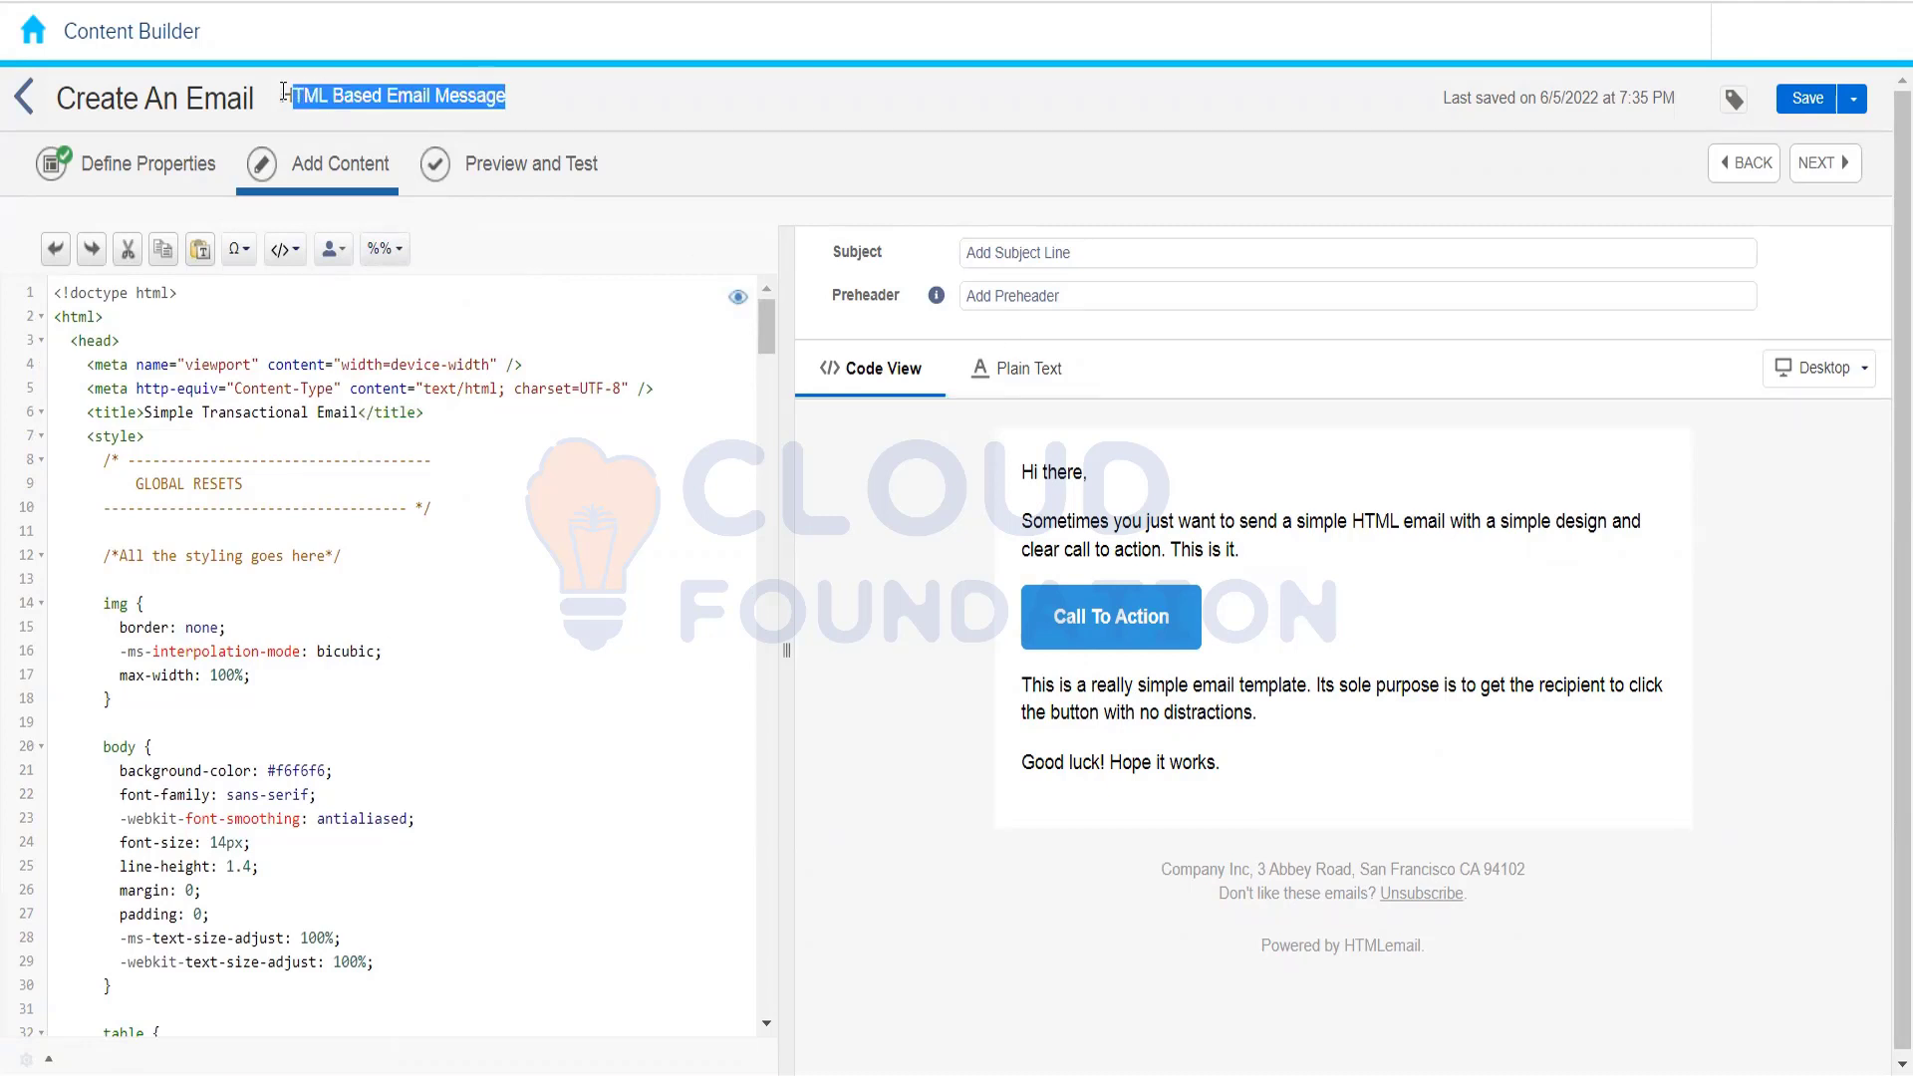
key("ctrl+c")
left_click(982, 256)
key("ctrl+v")
left_click(1104, 164)
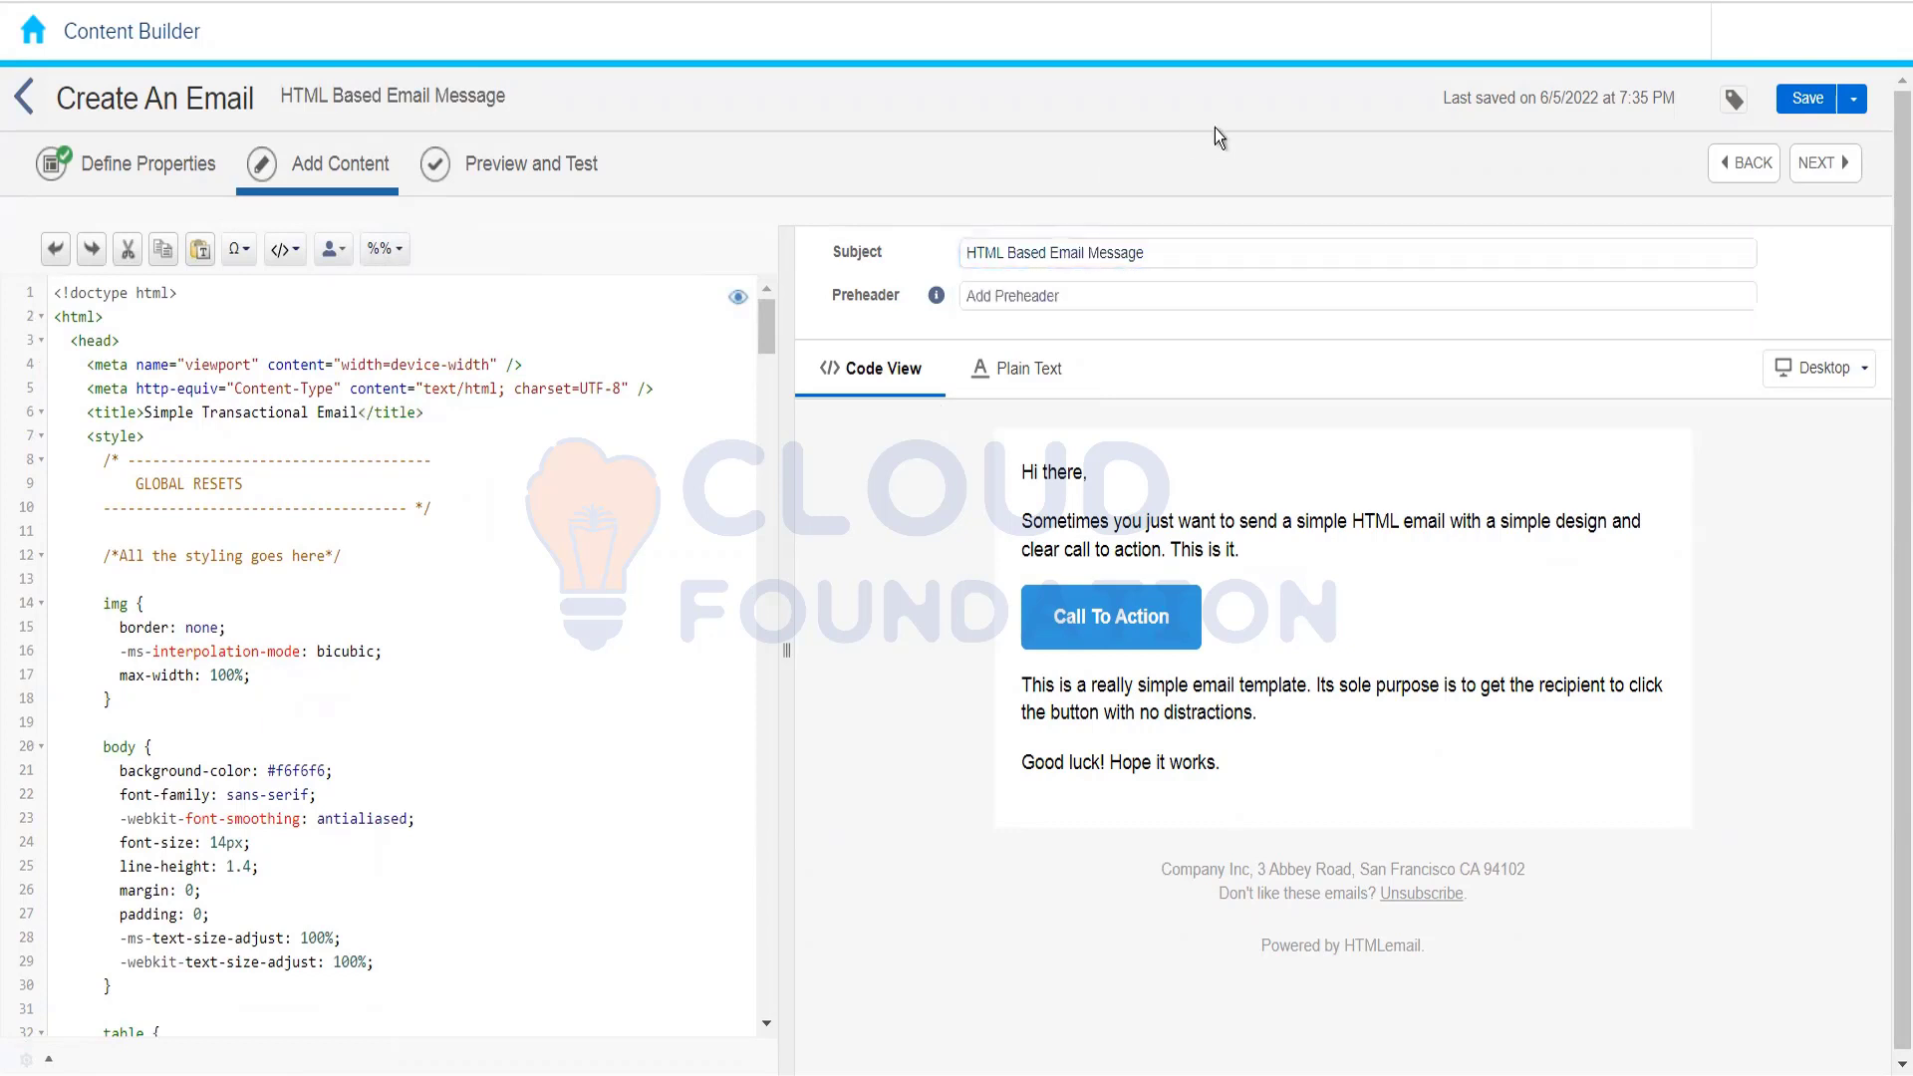
left_click(1816, 103)
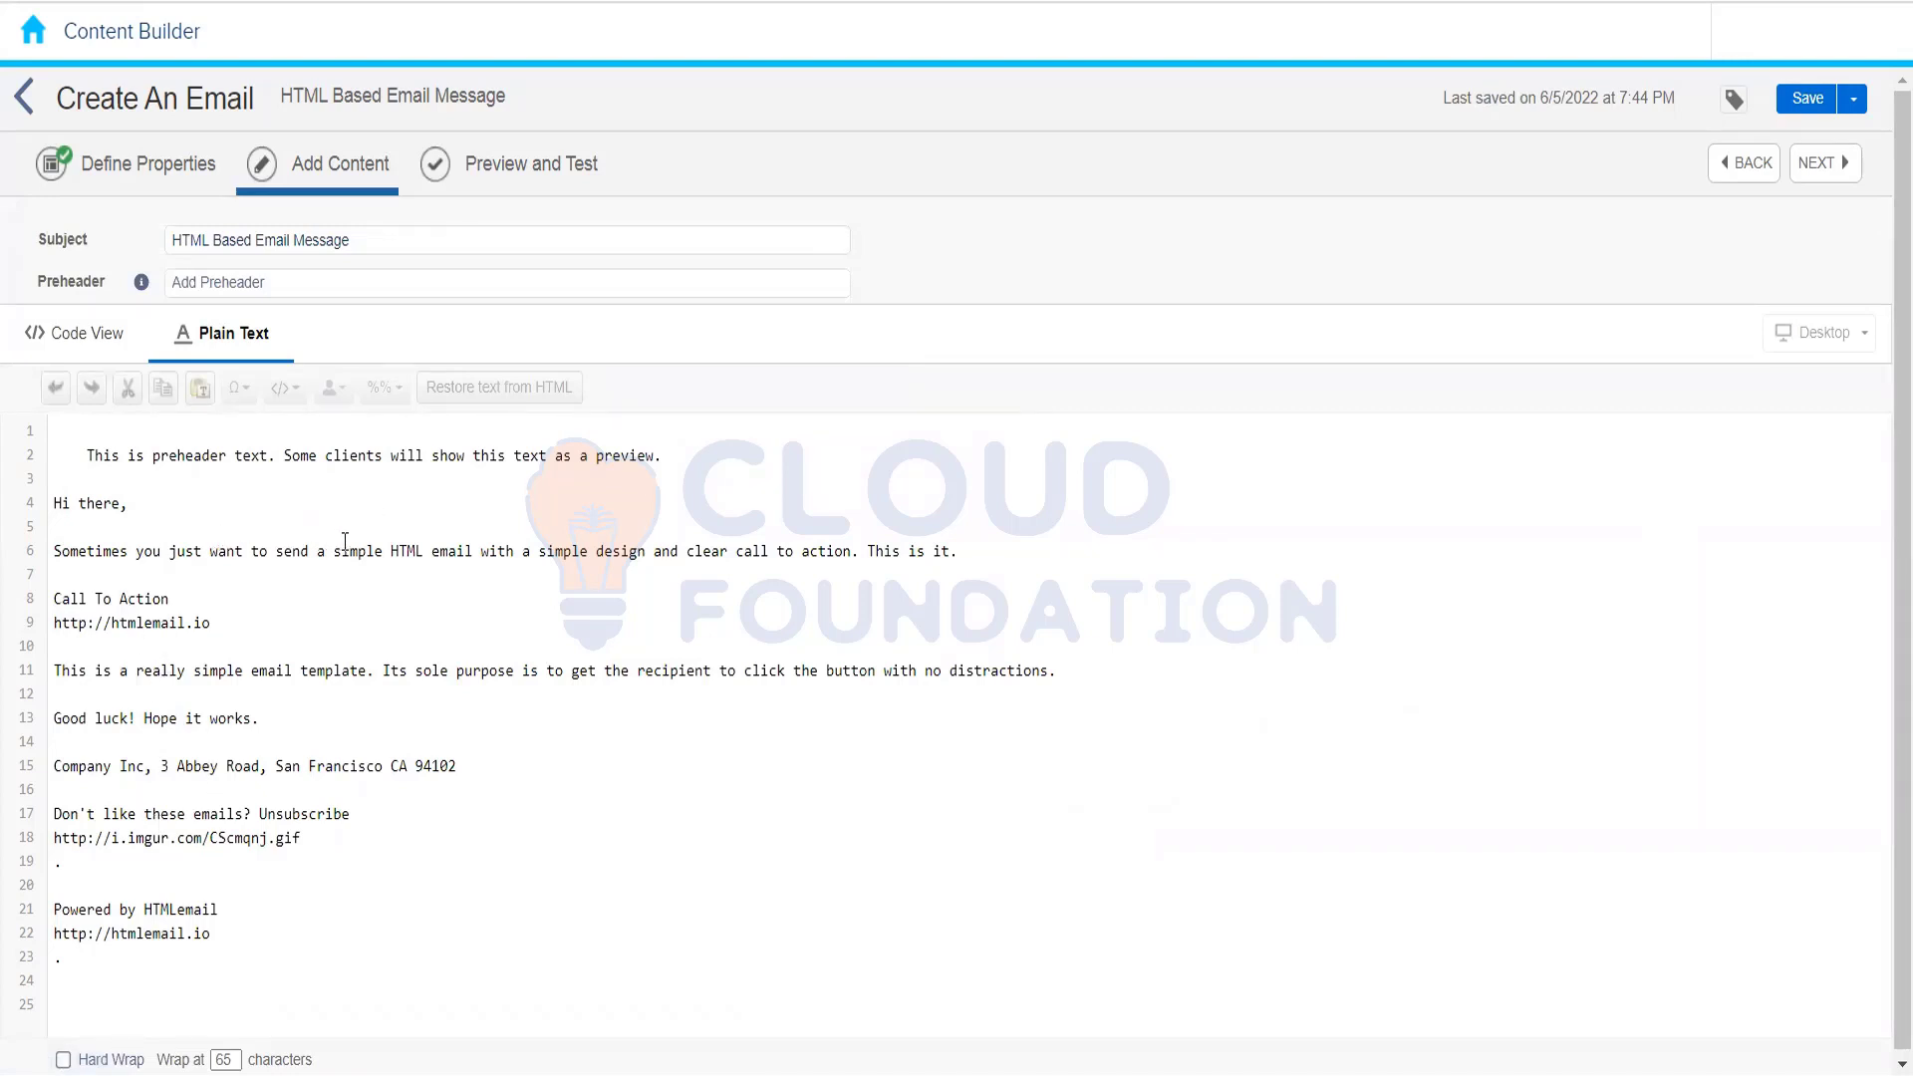
Step: Compare the email's code view with its plain text version
left_click(85, 356)
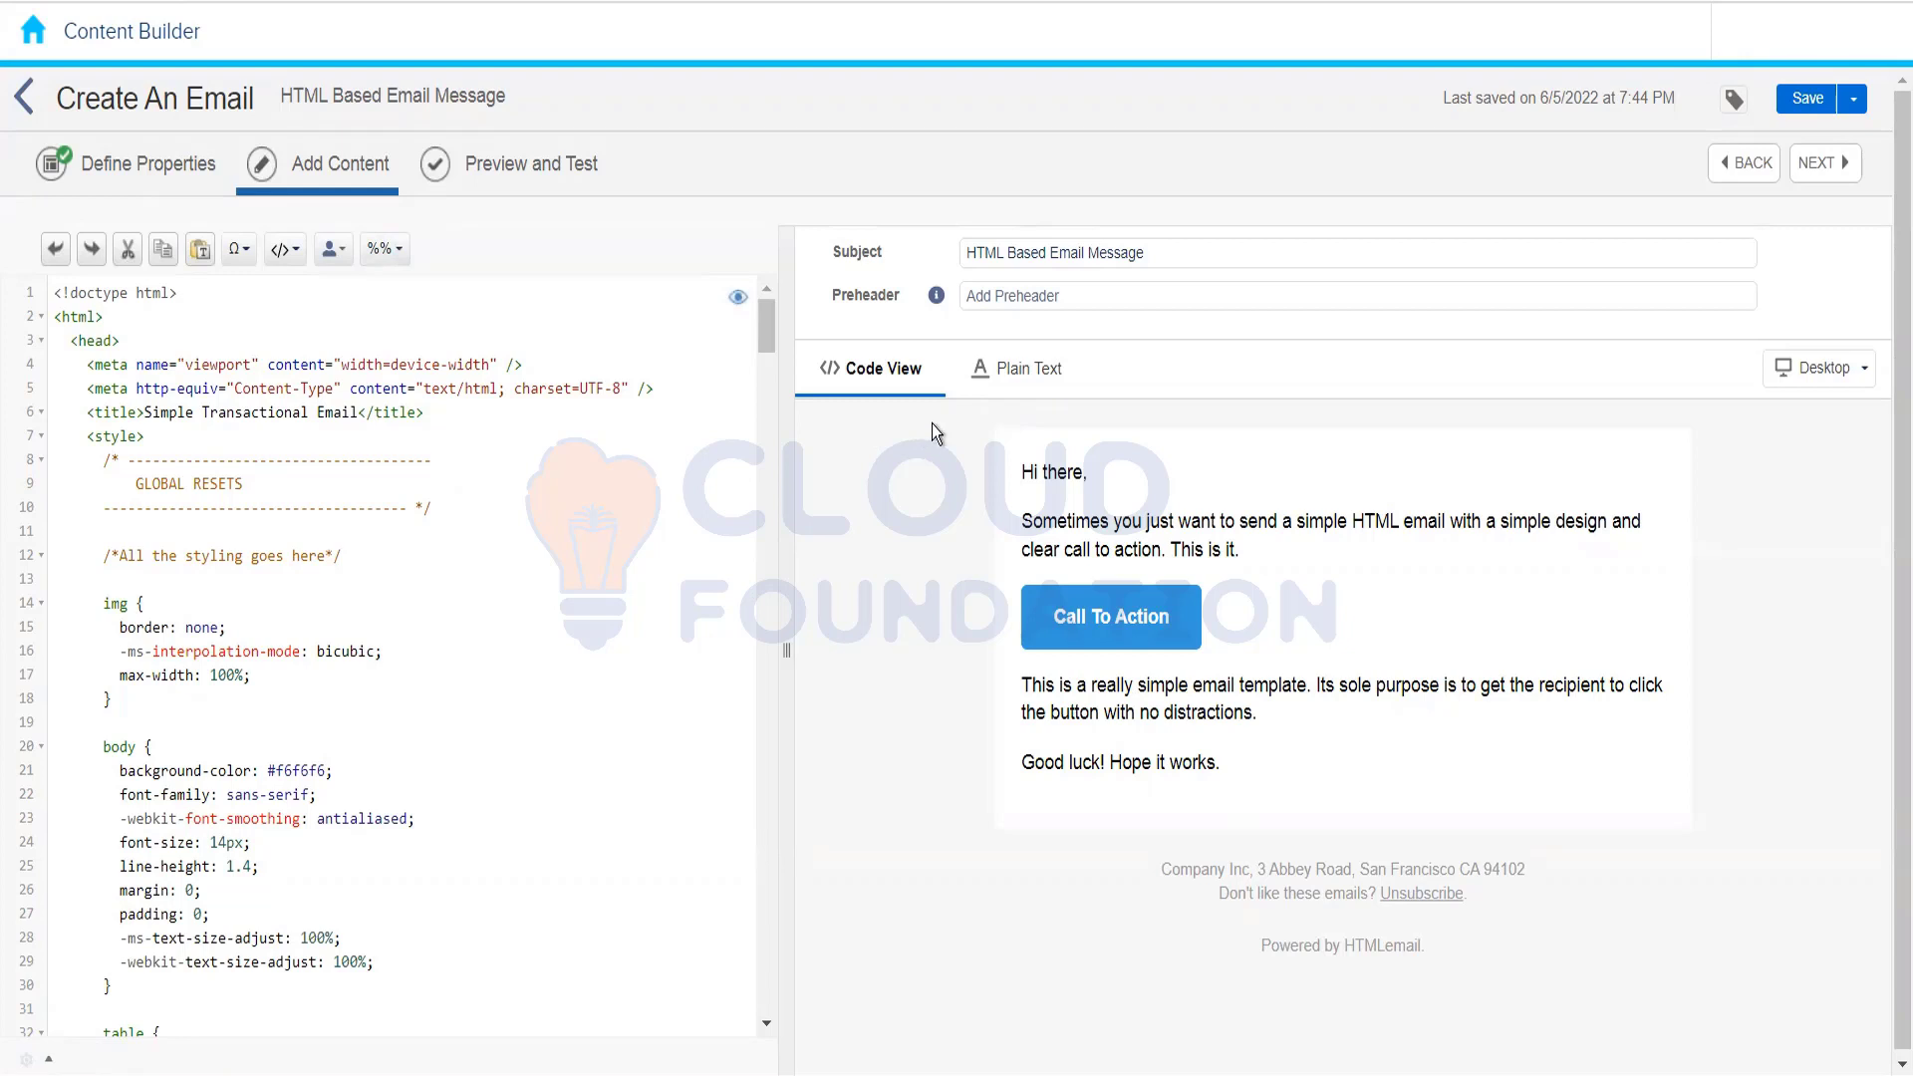
left_click(1019, 373)
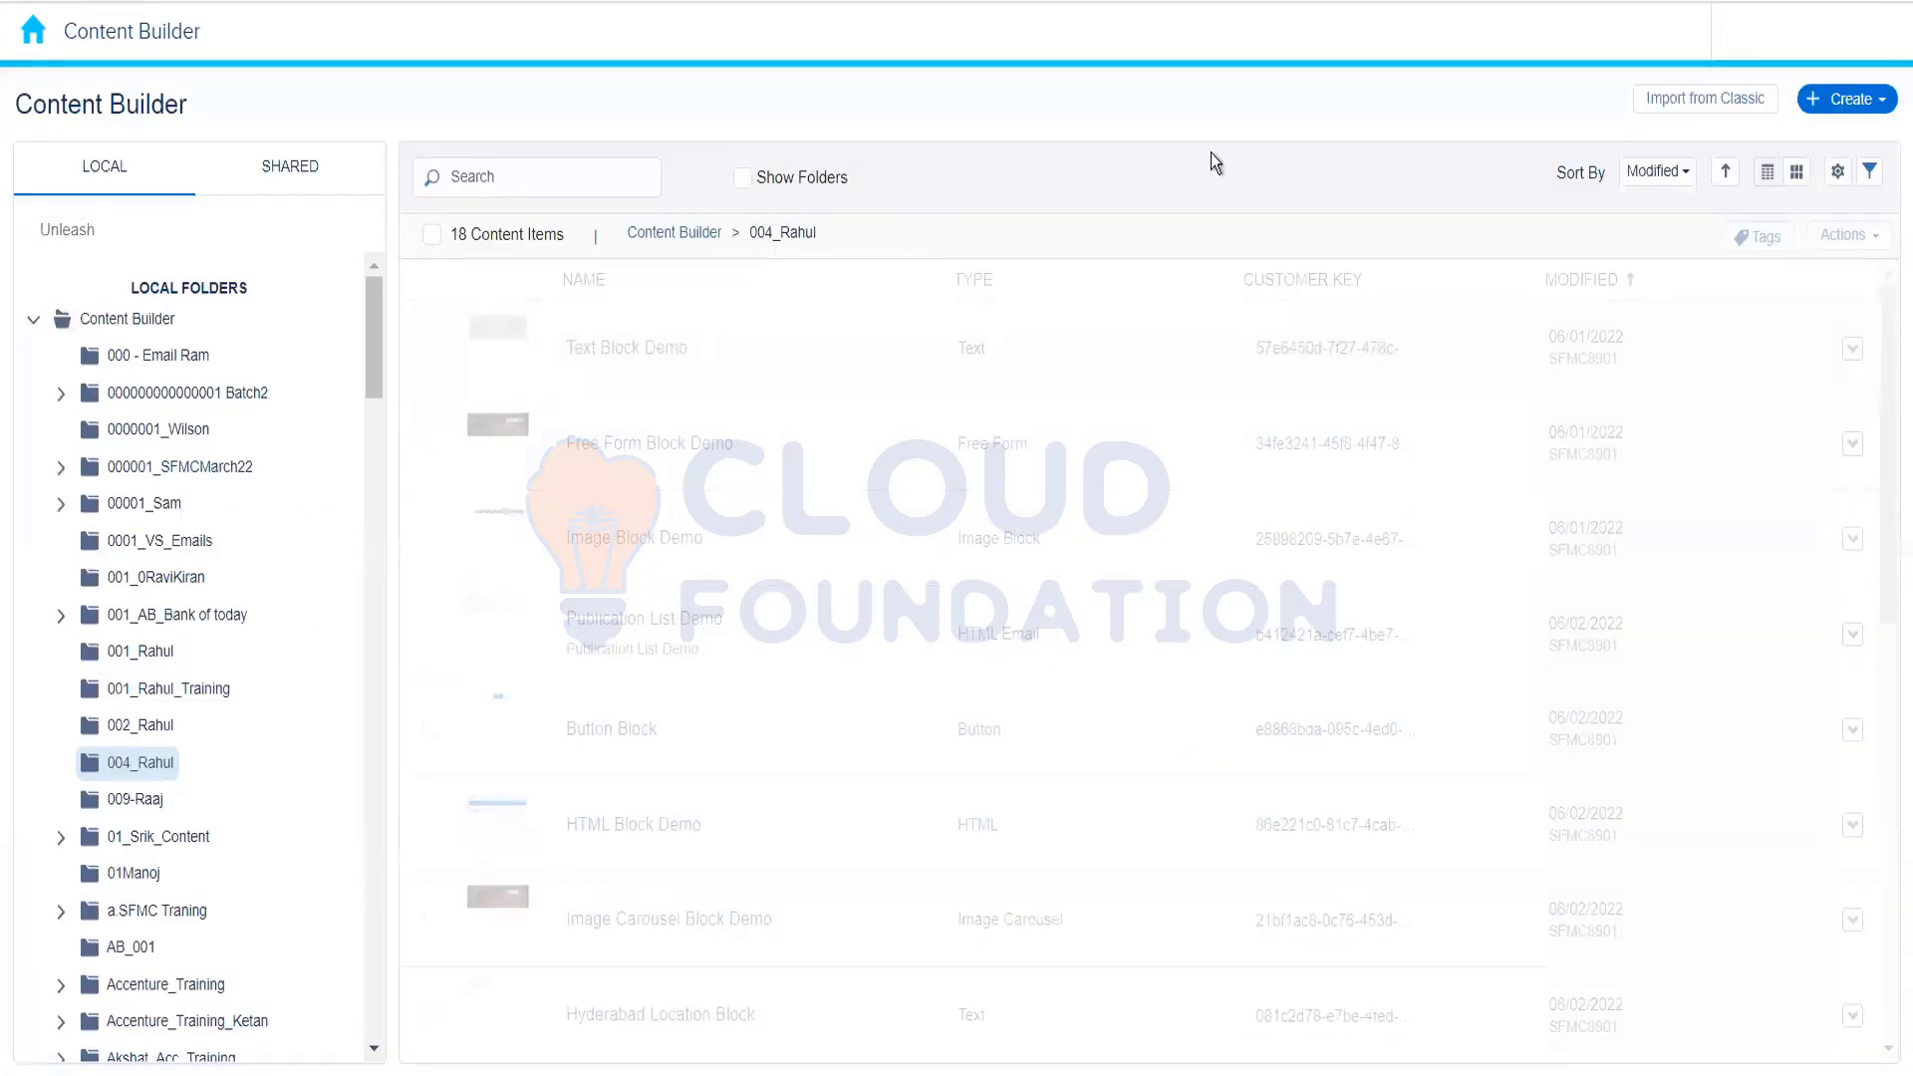
Step: Create a Text Only email message named "Text Based Email Message" in the 004_Rahul folder and proceed to its content
left_click(1862, 104)
mouse_move(1790, 194)
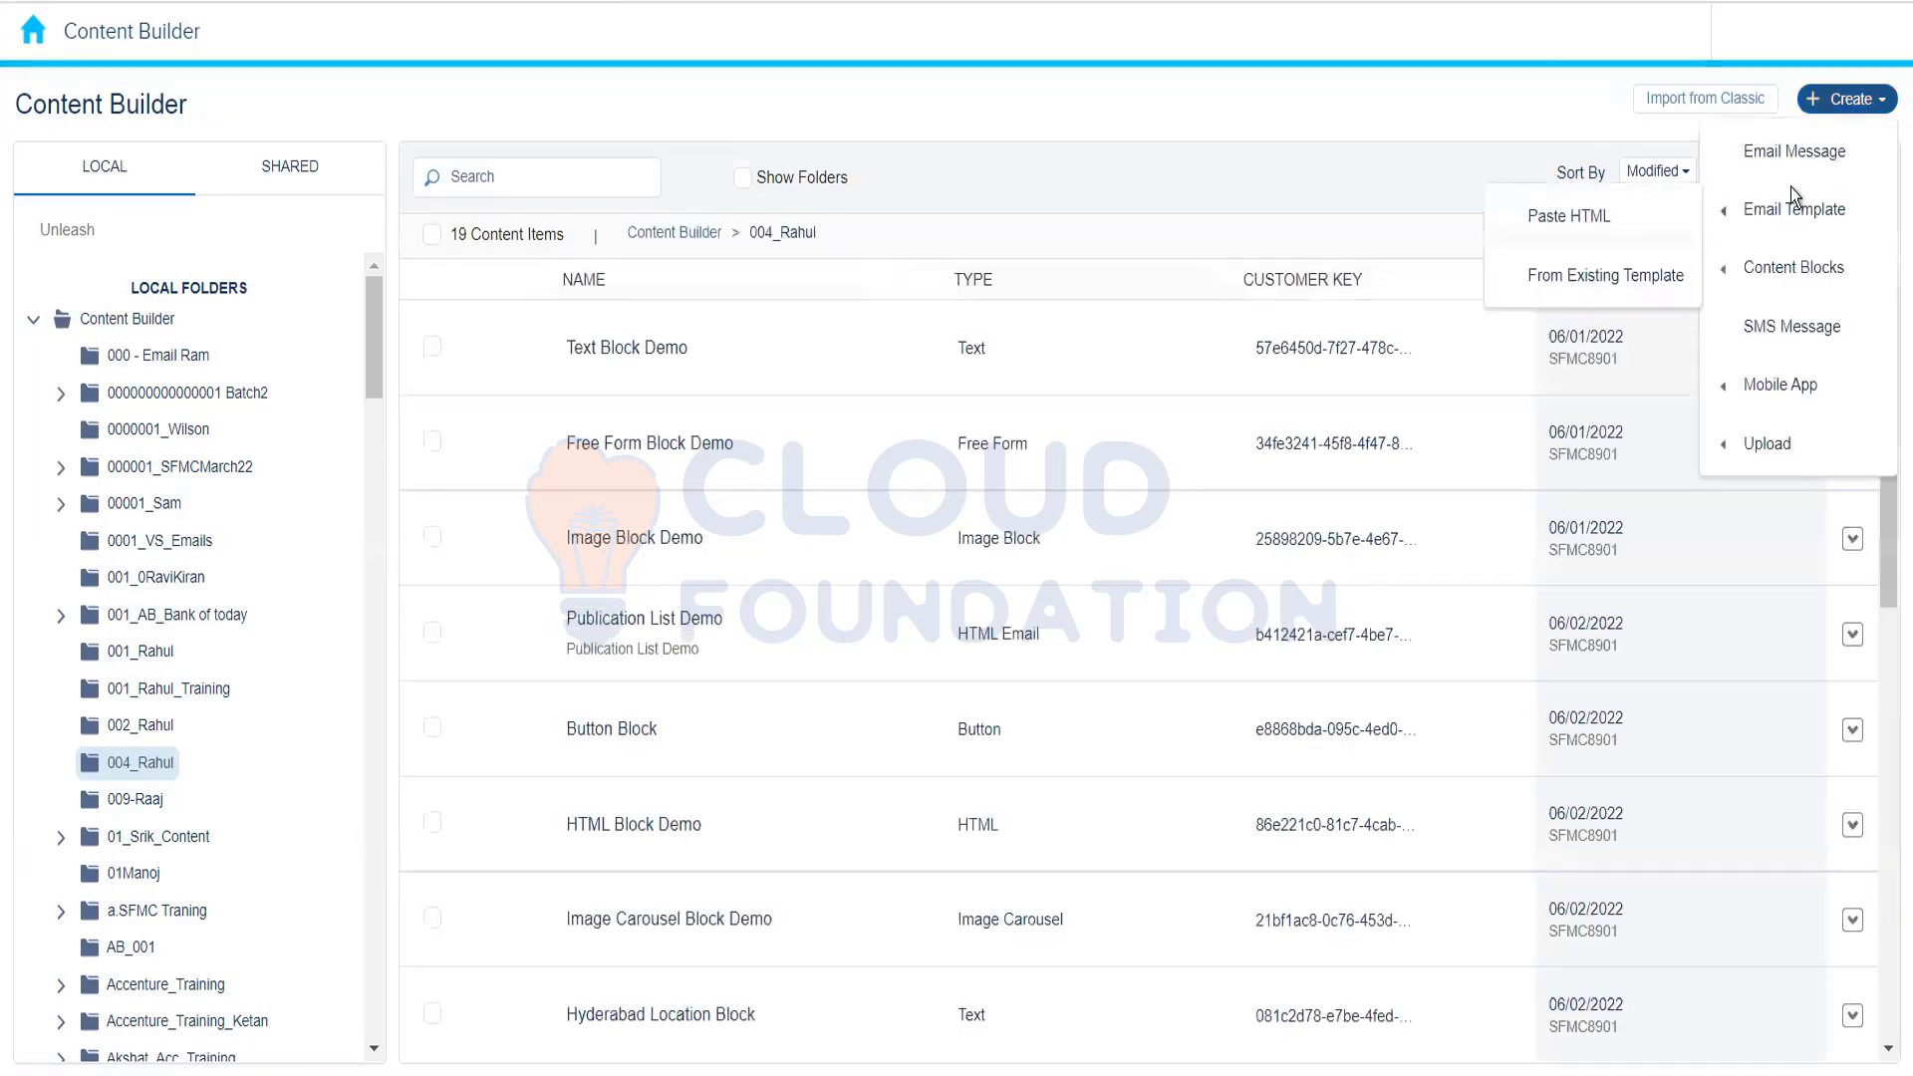
left_click(1850, 98)
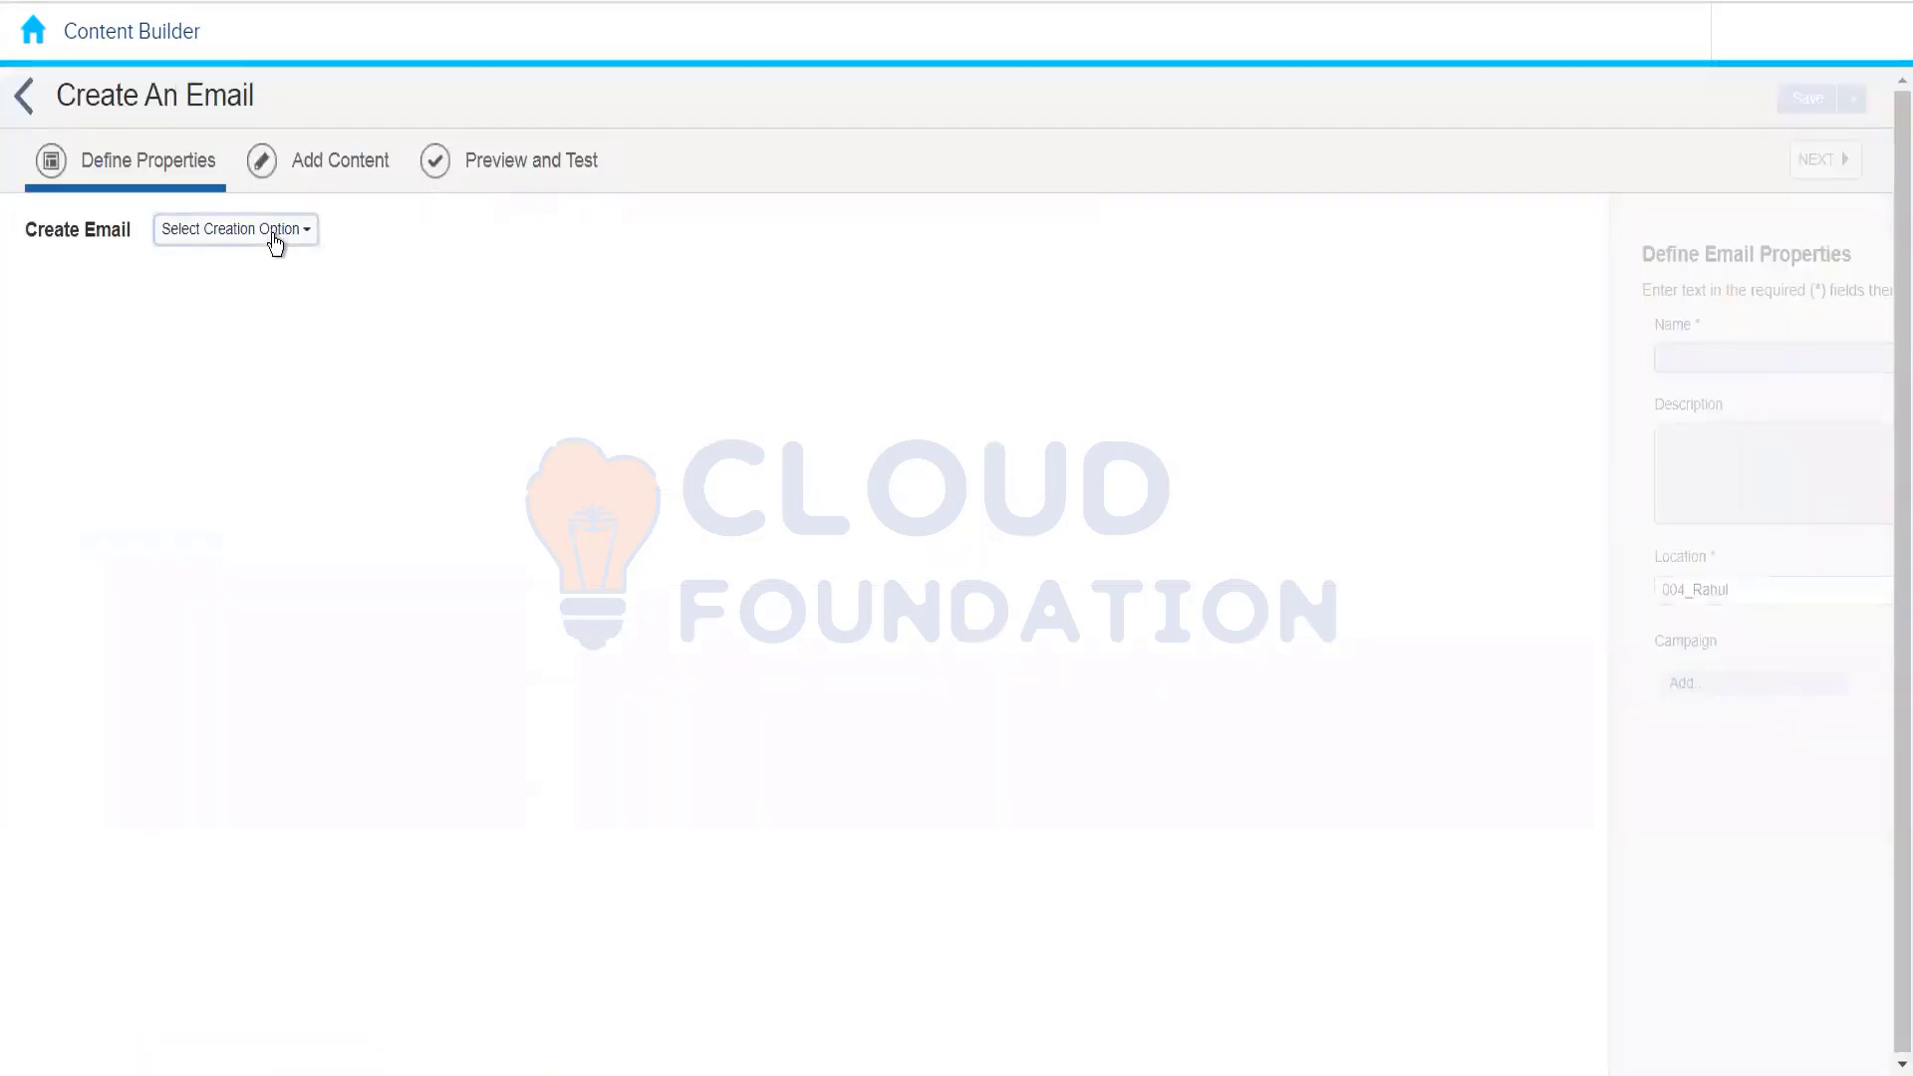
left_click(275, 239)
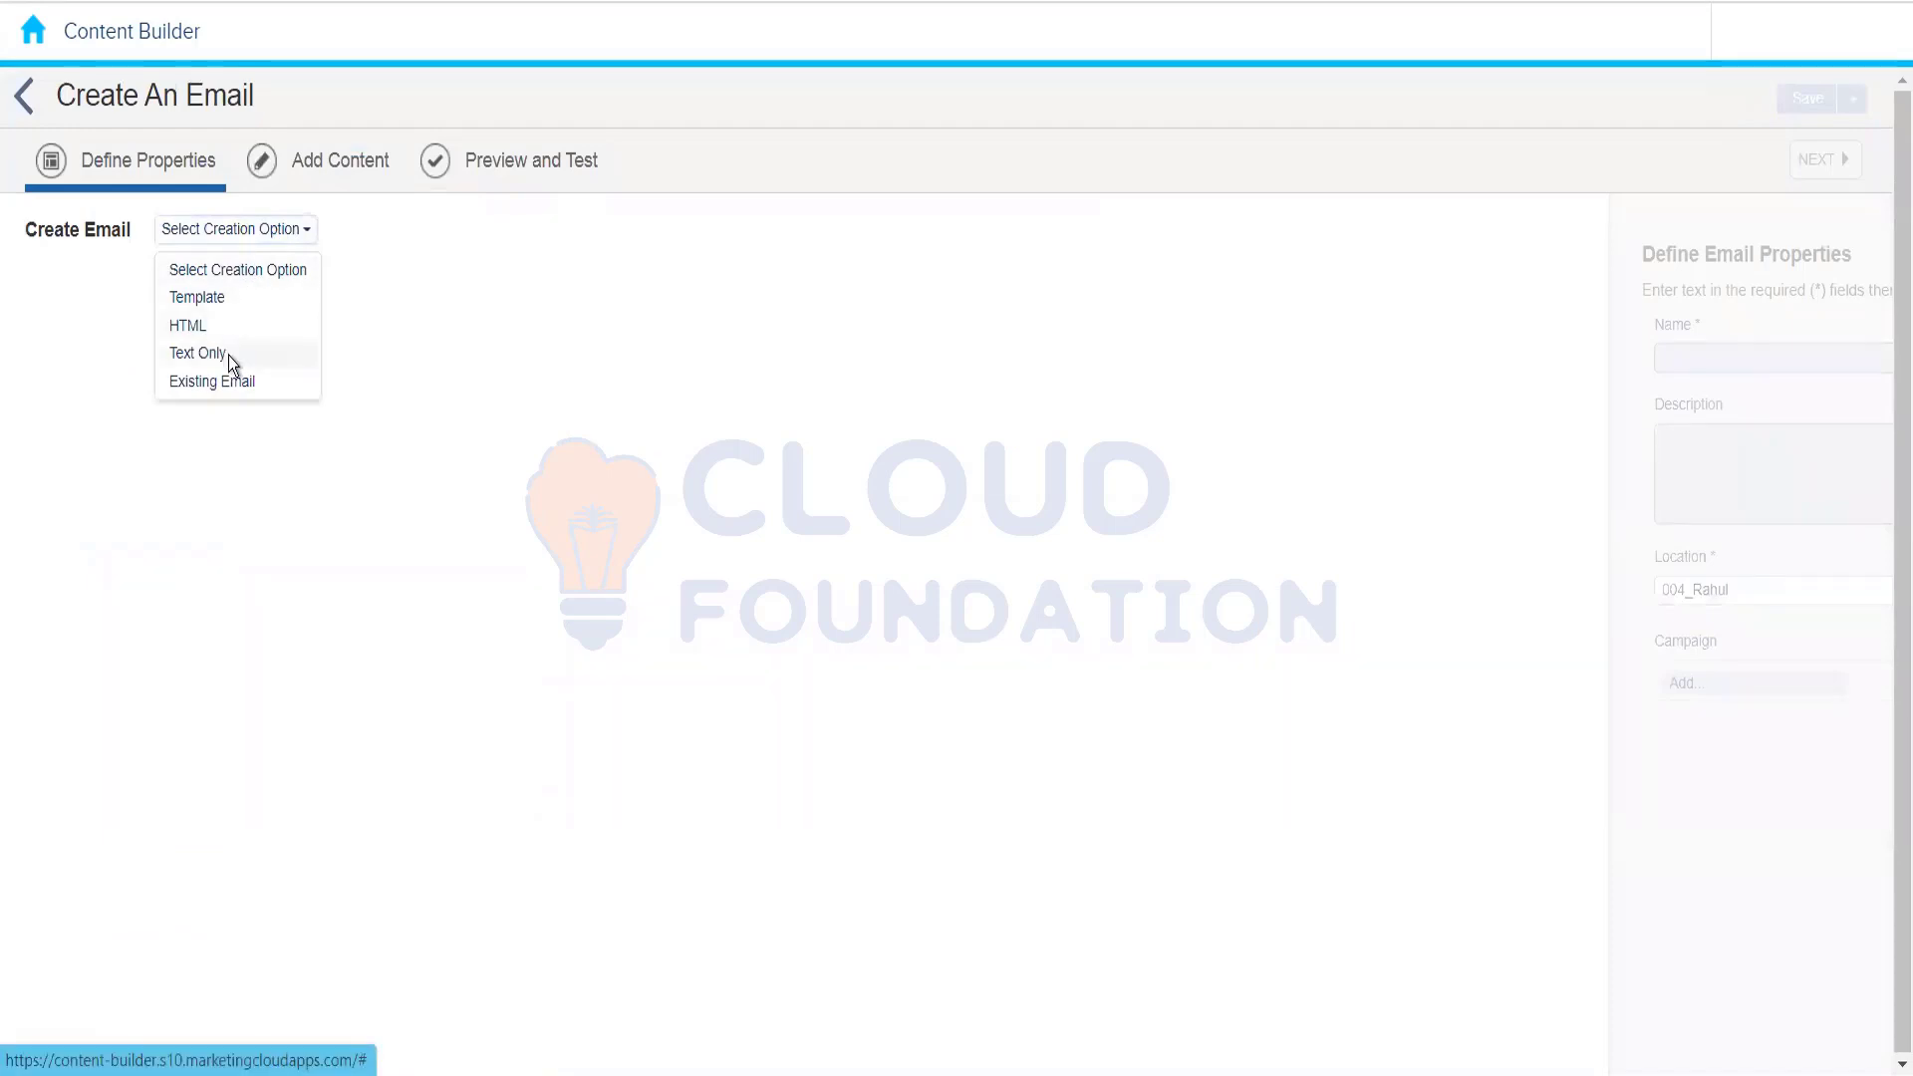
left_click(229, 356)
left_click(385, 356)
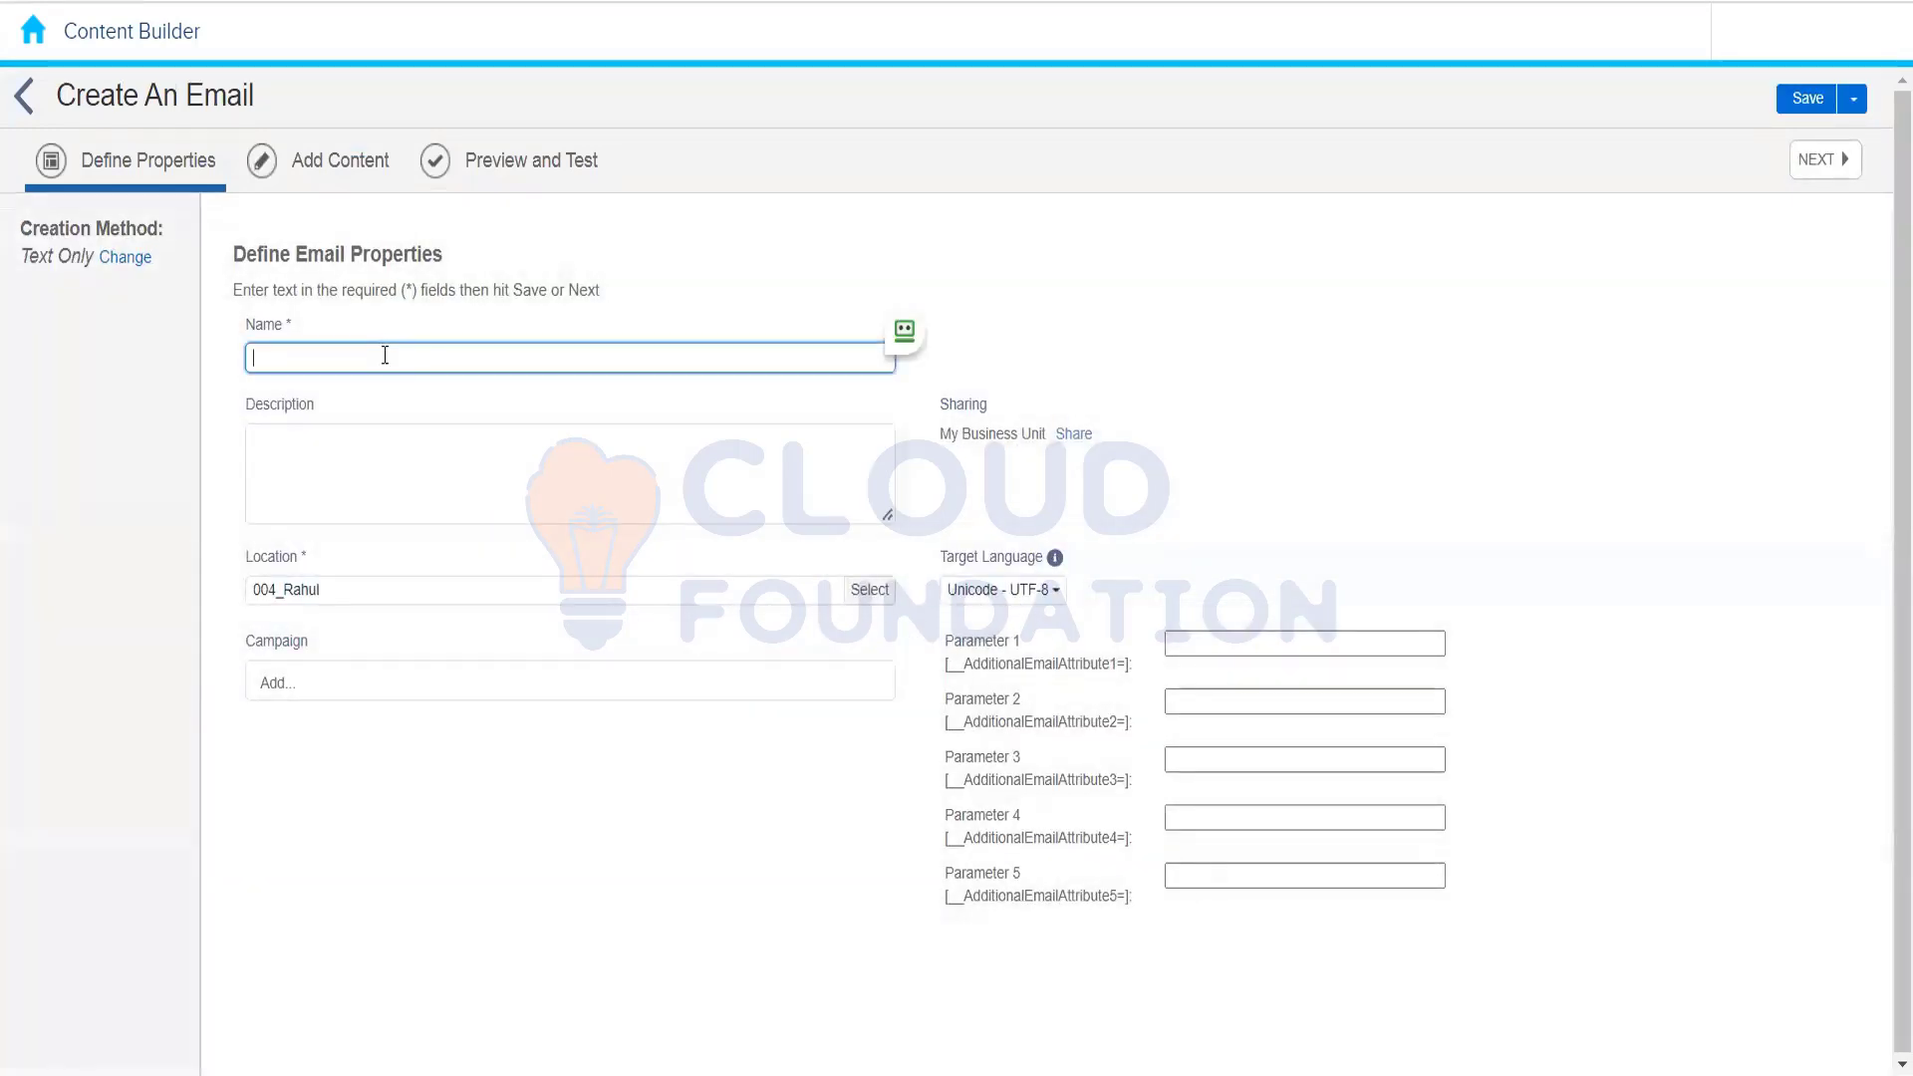
type("Text Based Email Message")
left_click(310, 175)
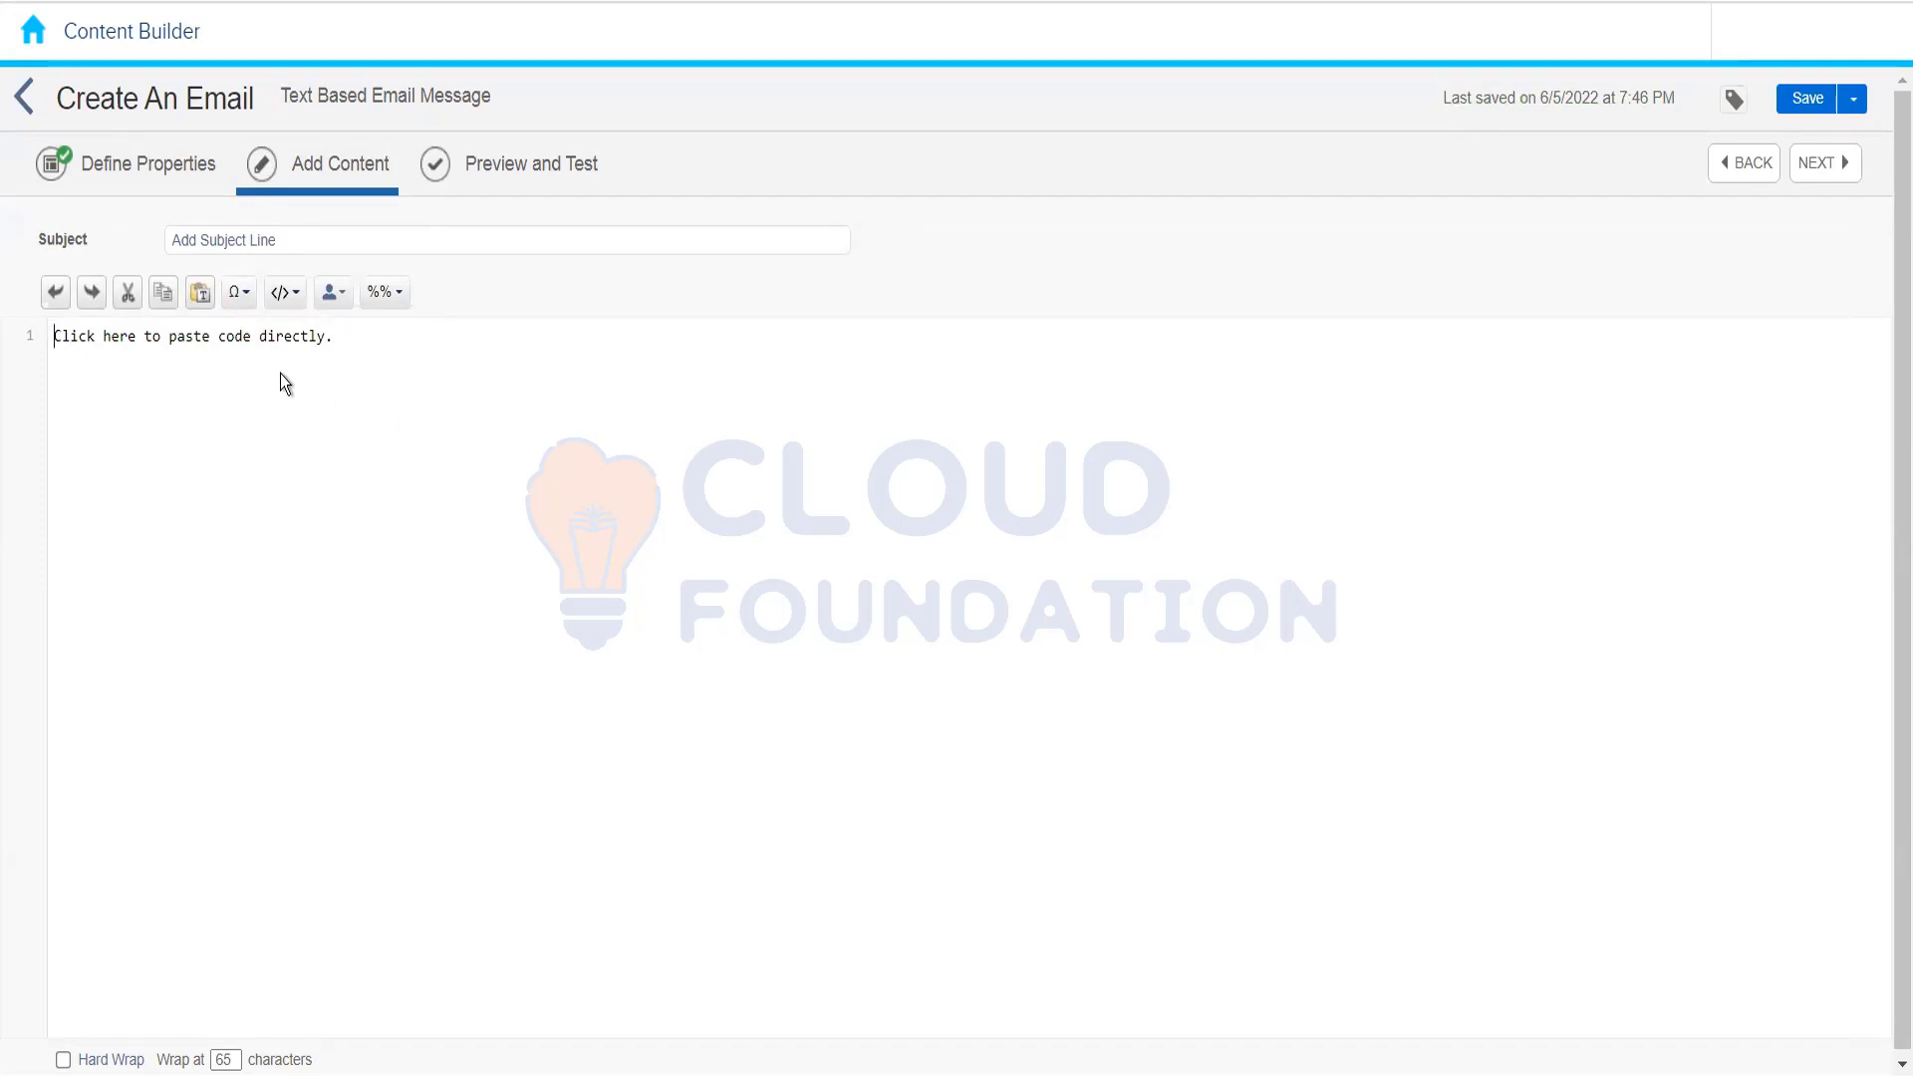
Step: Replace the placeholder text in the email body with "This is text based email message."
left_click(408, 452)
type("This")
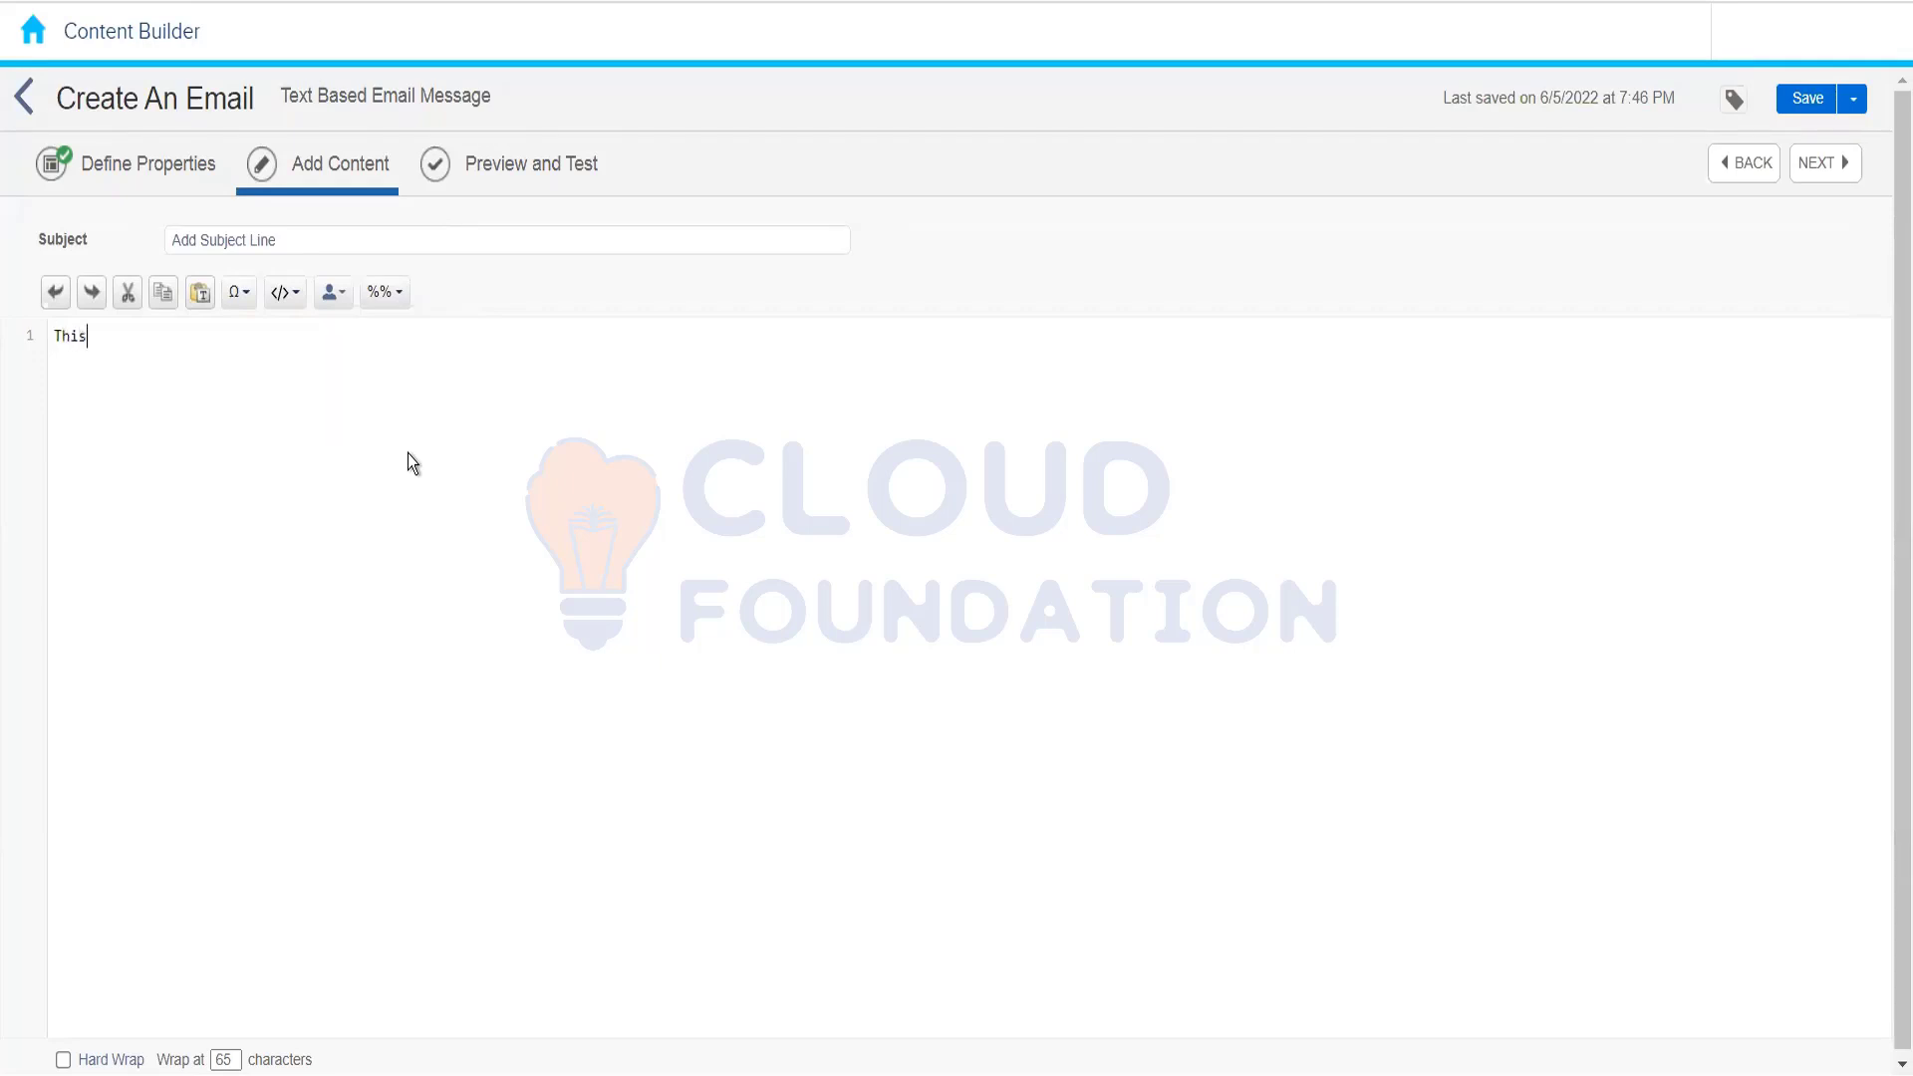
type(" is text based email message.")
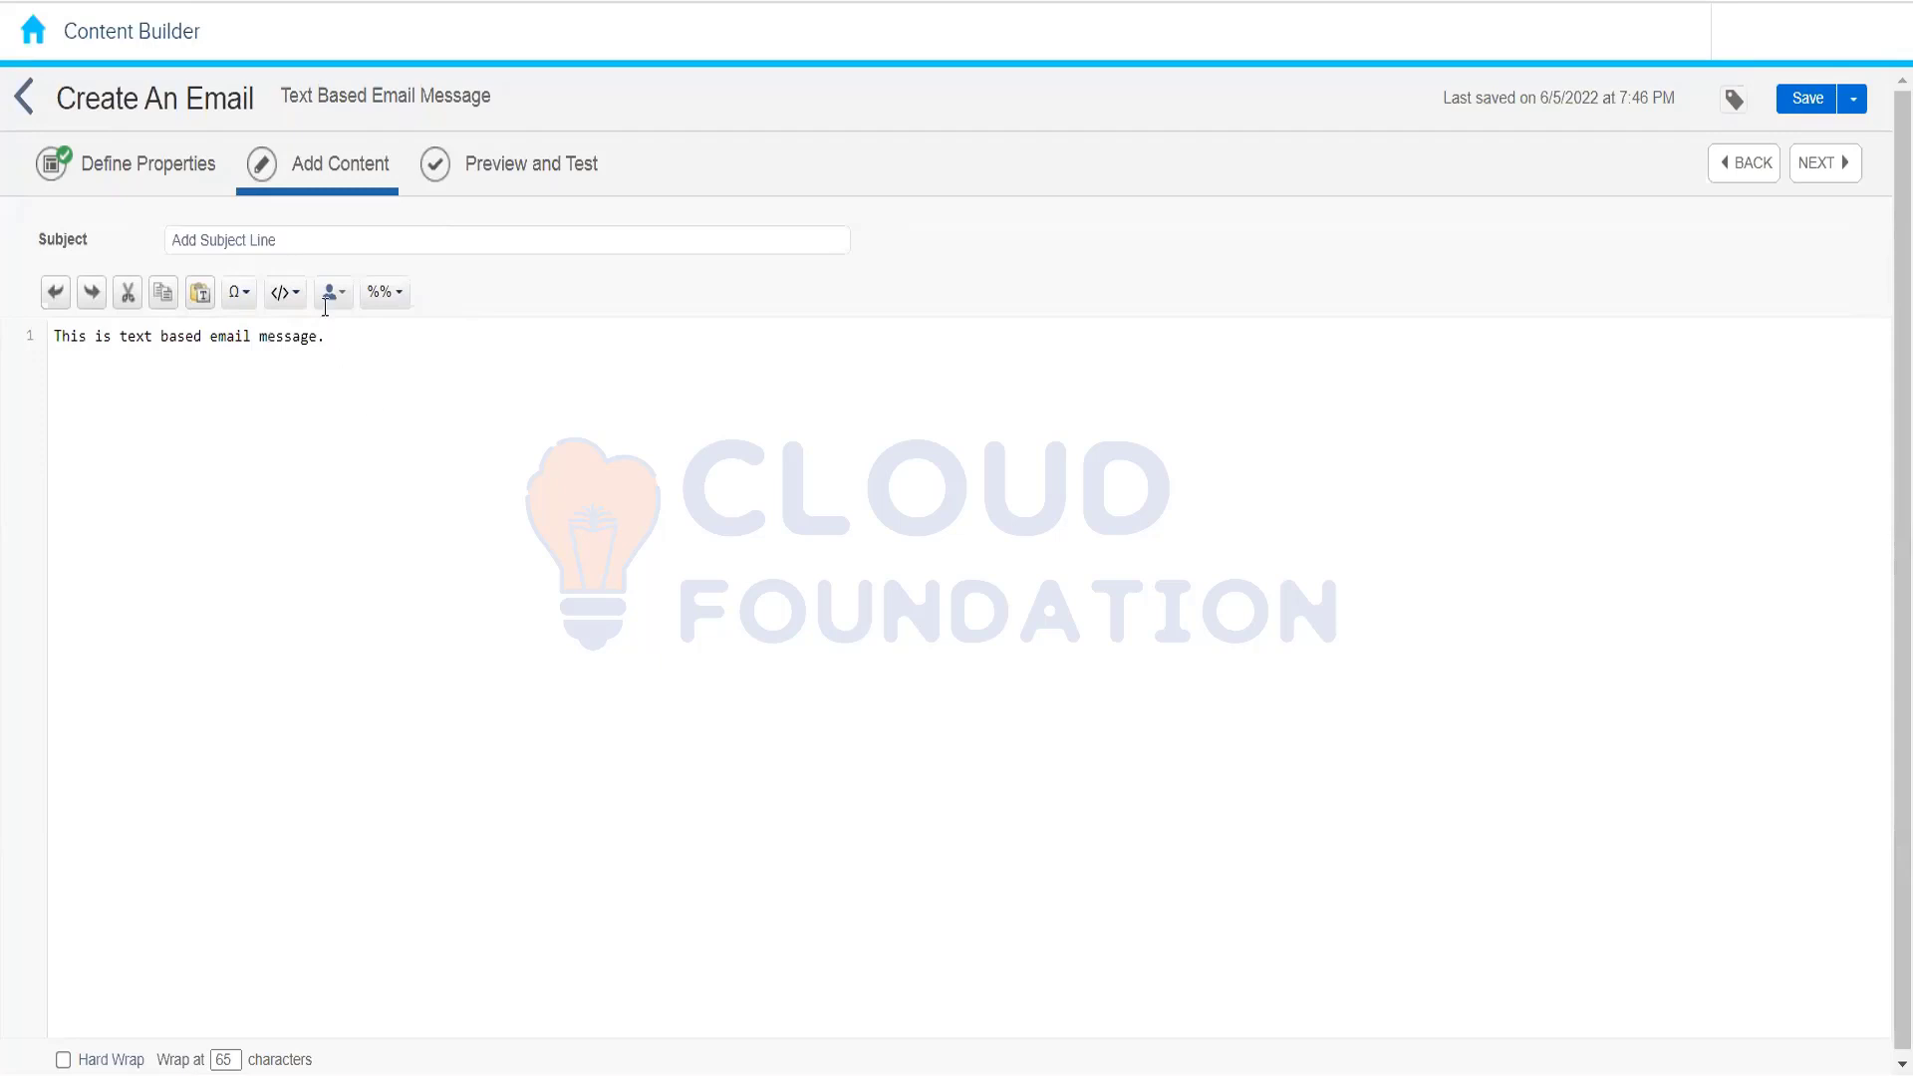
Step: Insert the saved snippet Code_Snippet_test two lines below the body text, and delete it again
left_click(328, 297)
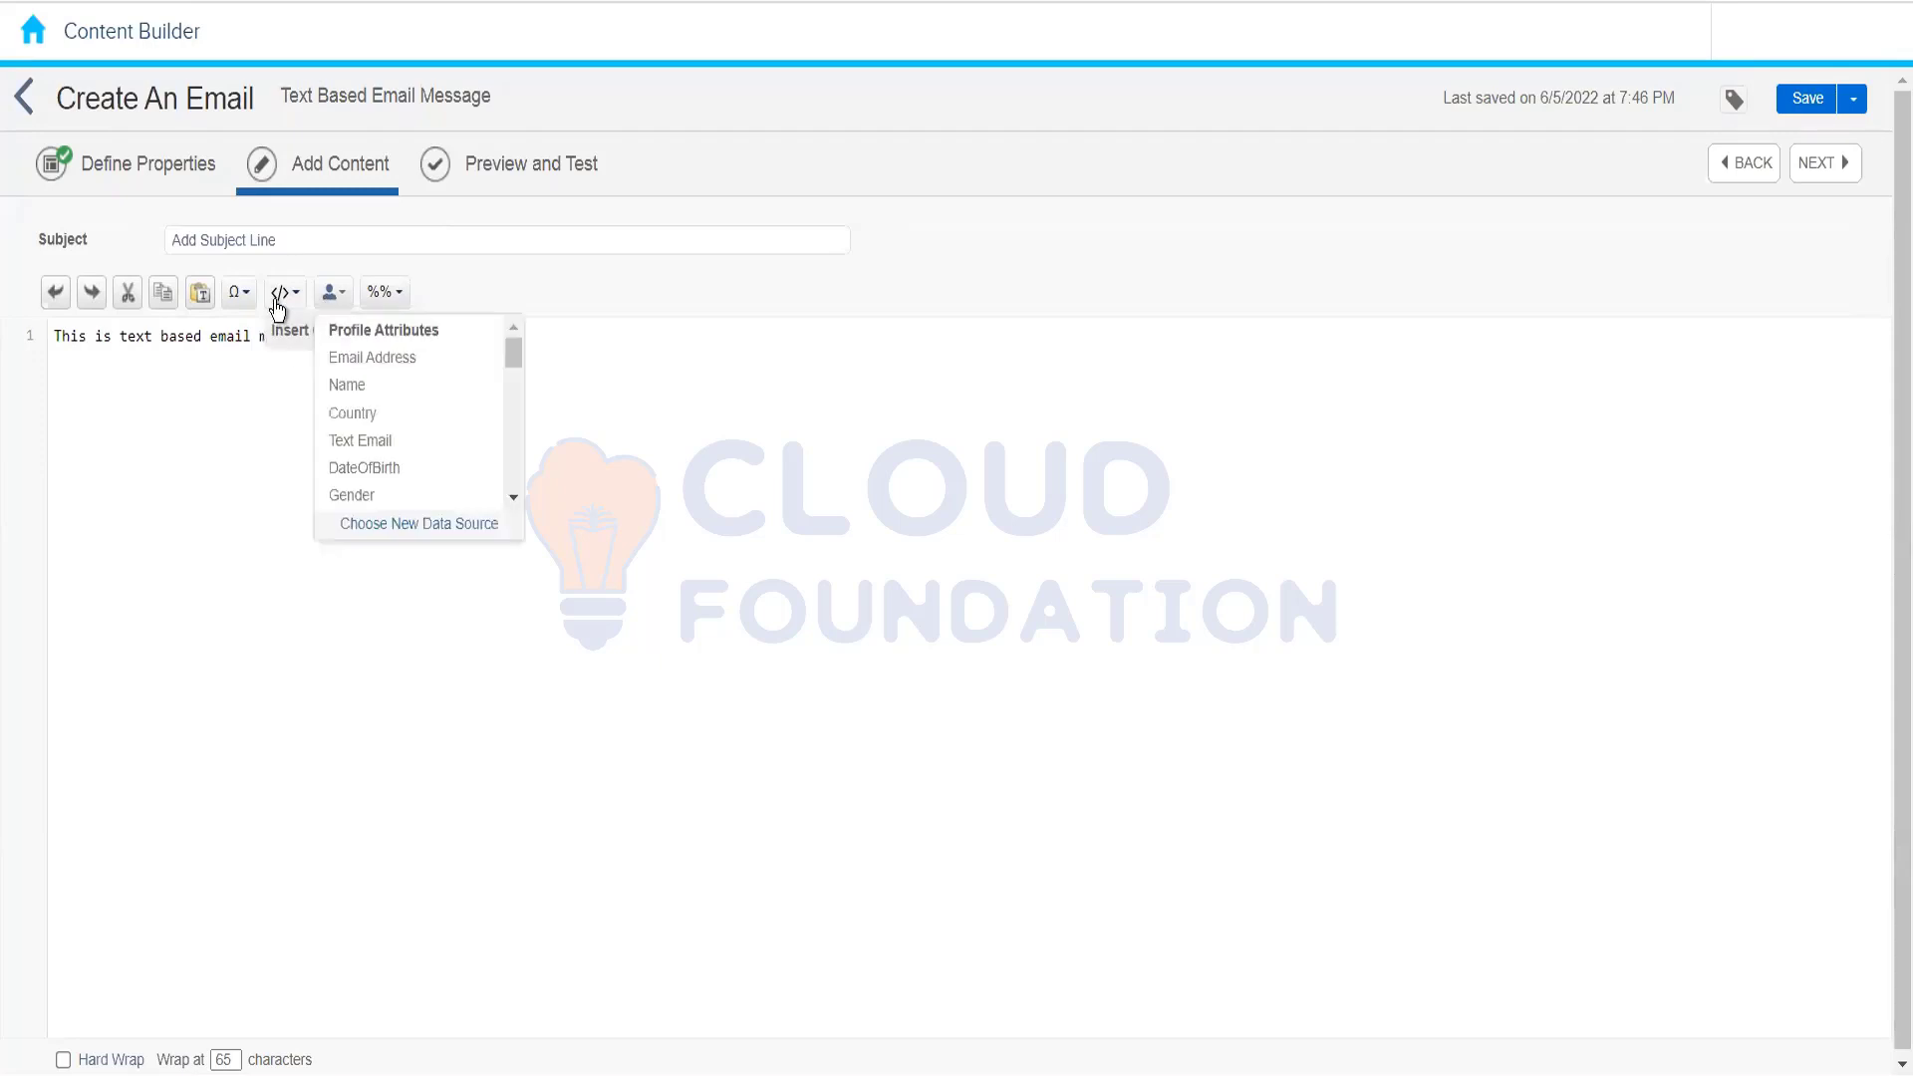
left_click(278, 305)
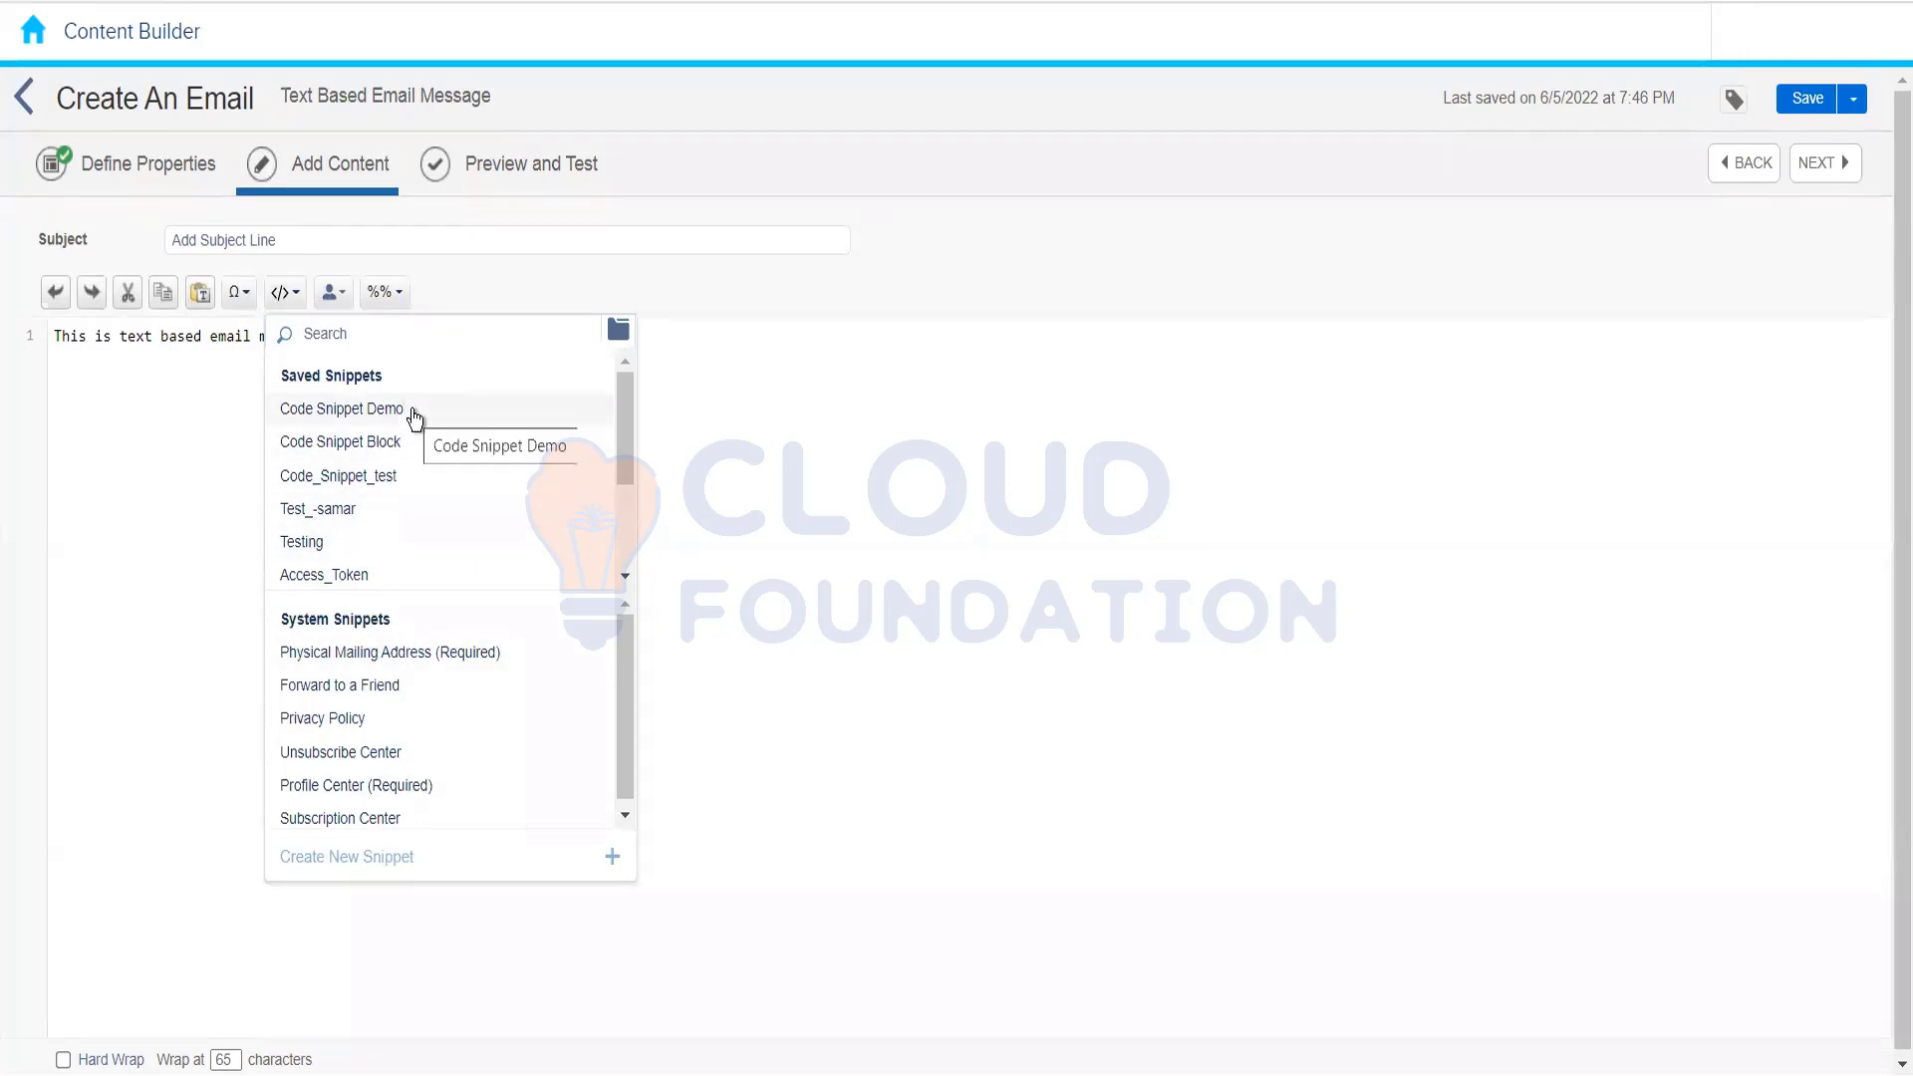
left_click(163, 431)
key("Return")
key("Return")
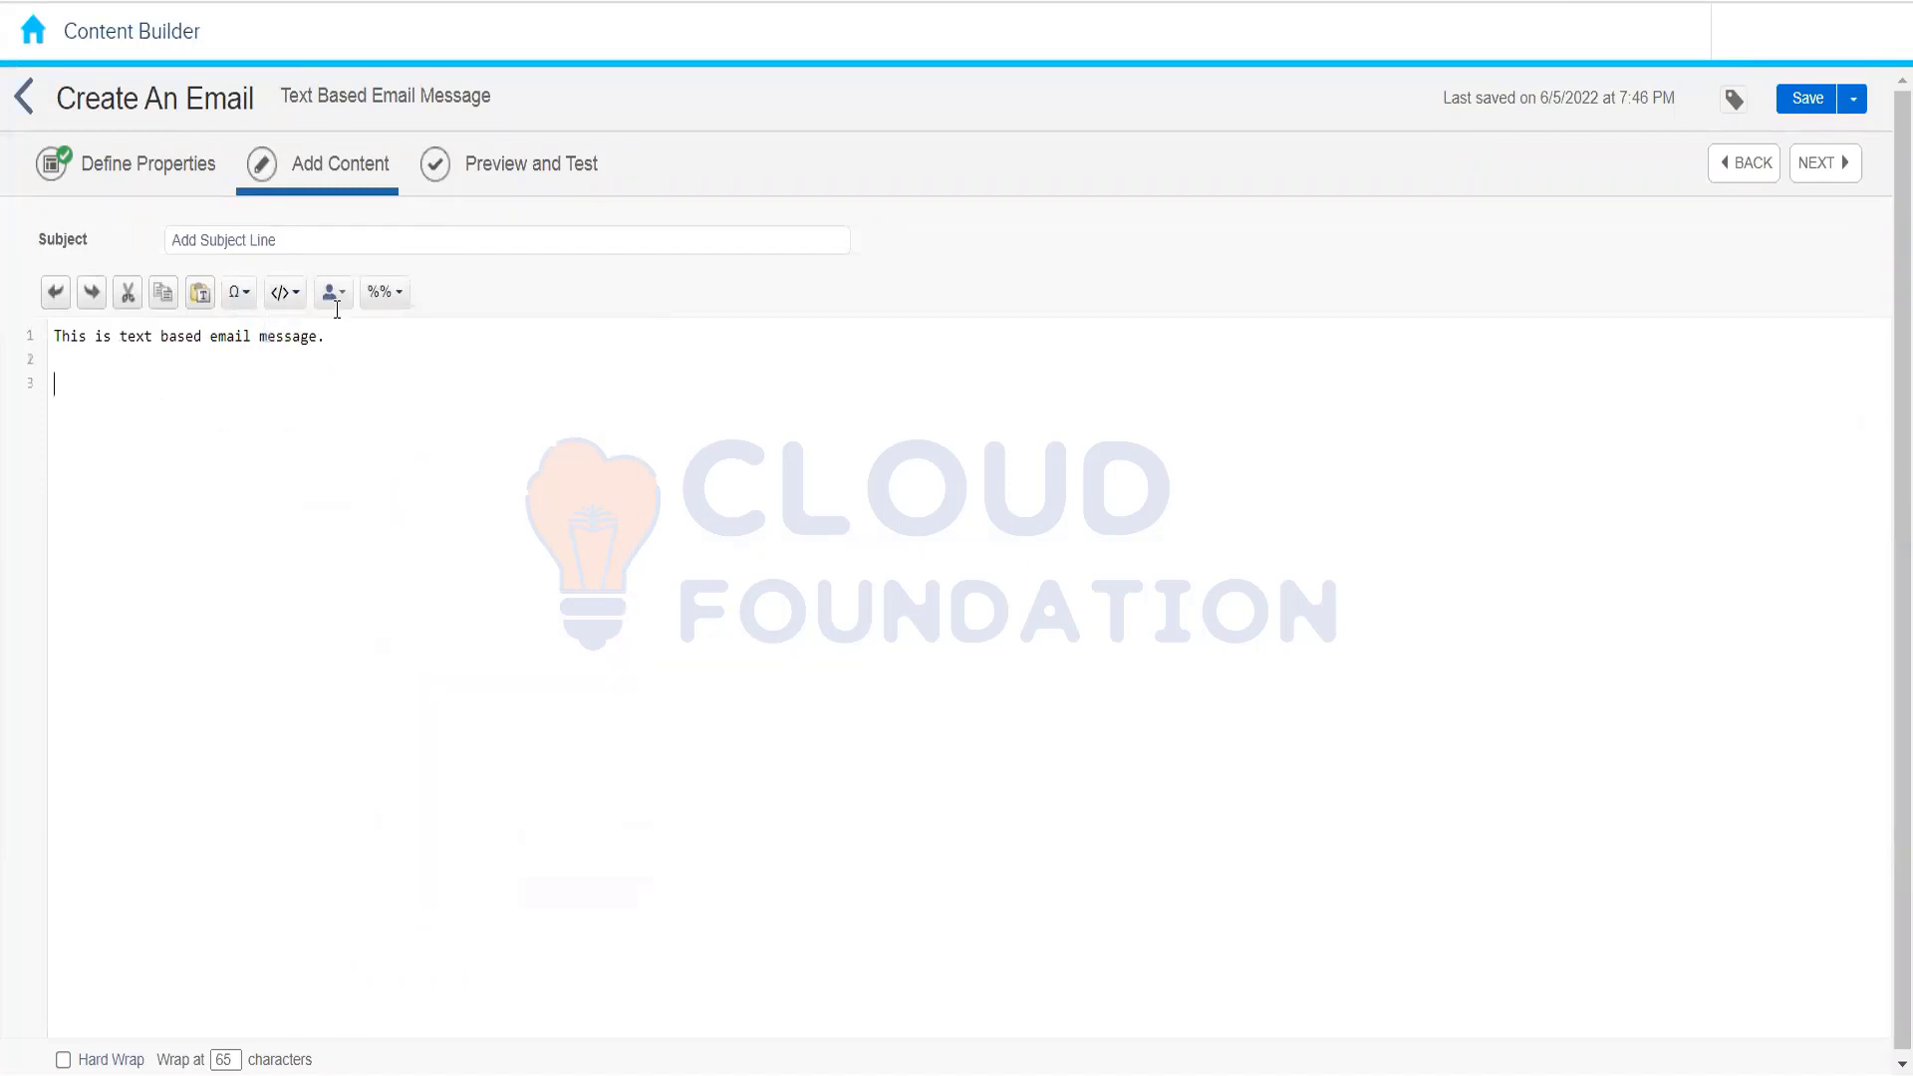
left_click(291, 296)
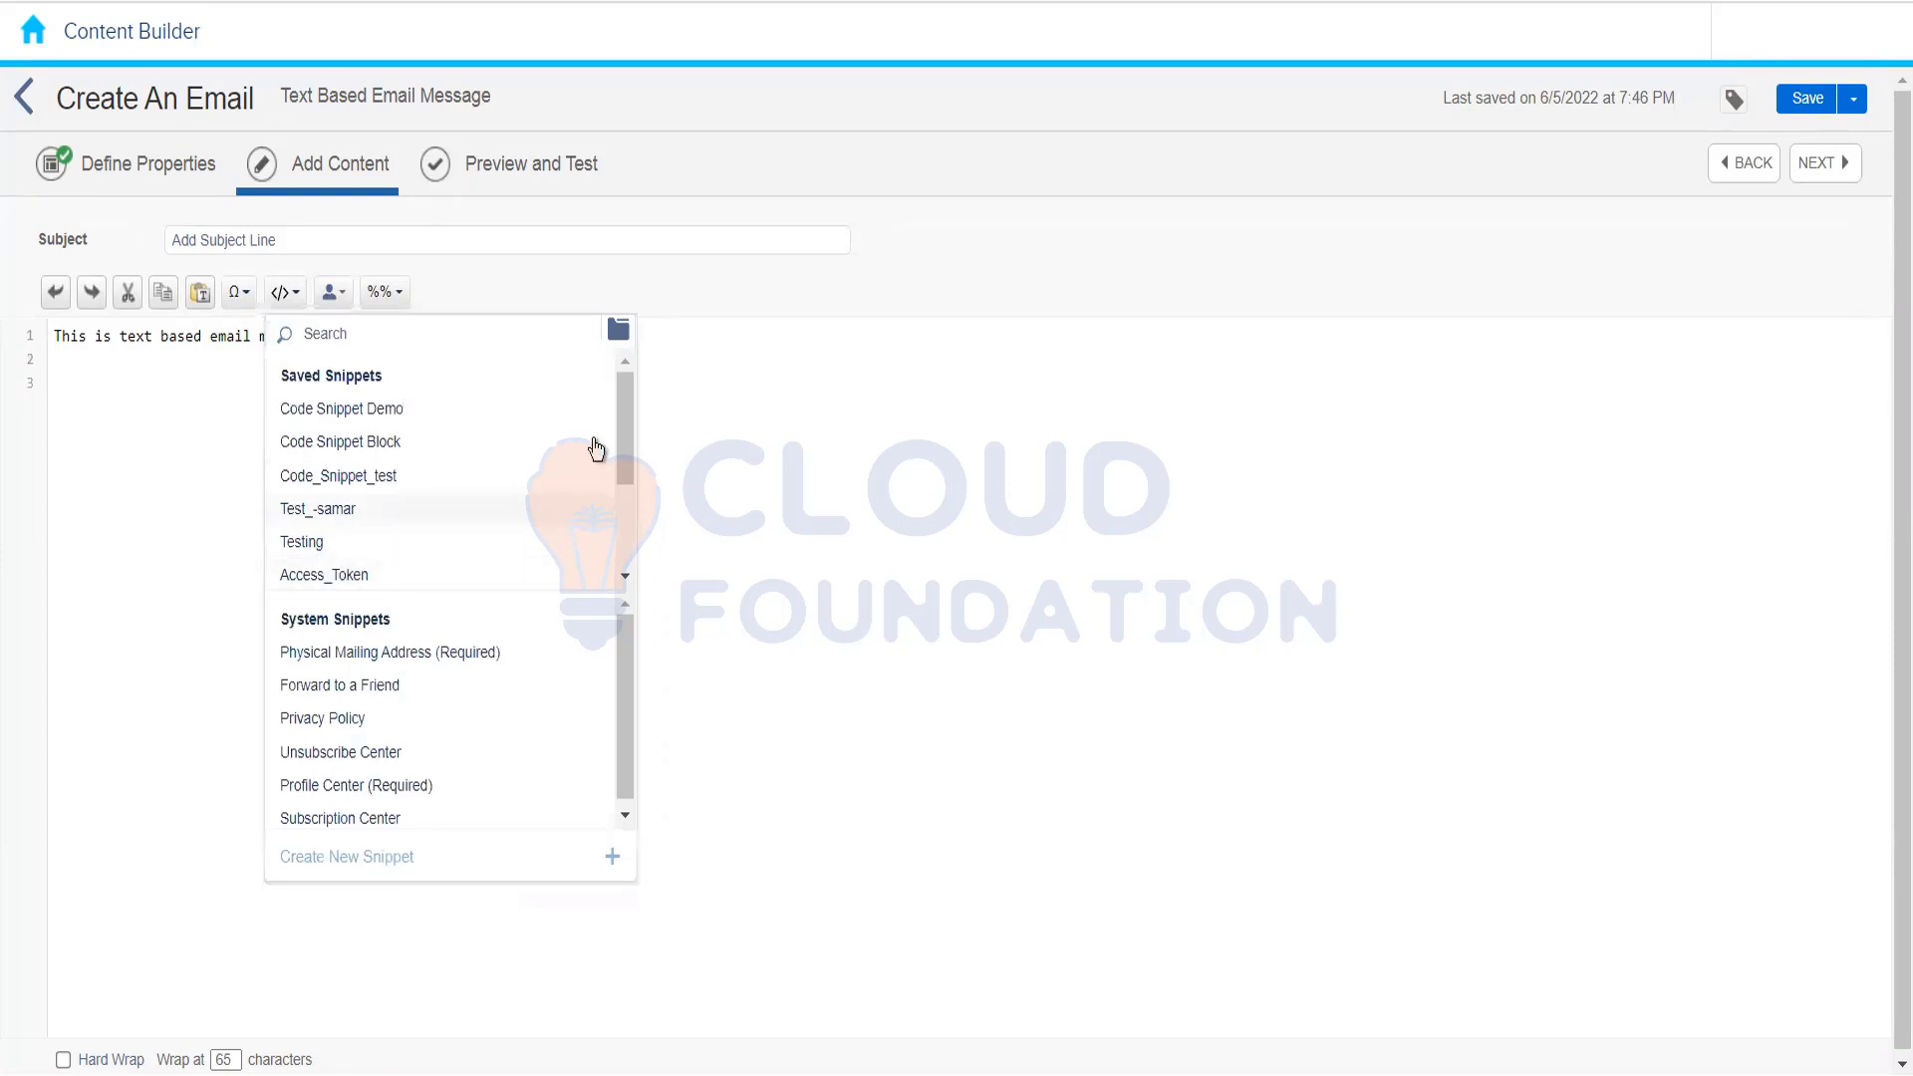
left_click_drag(622, 456, 620, 518)
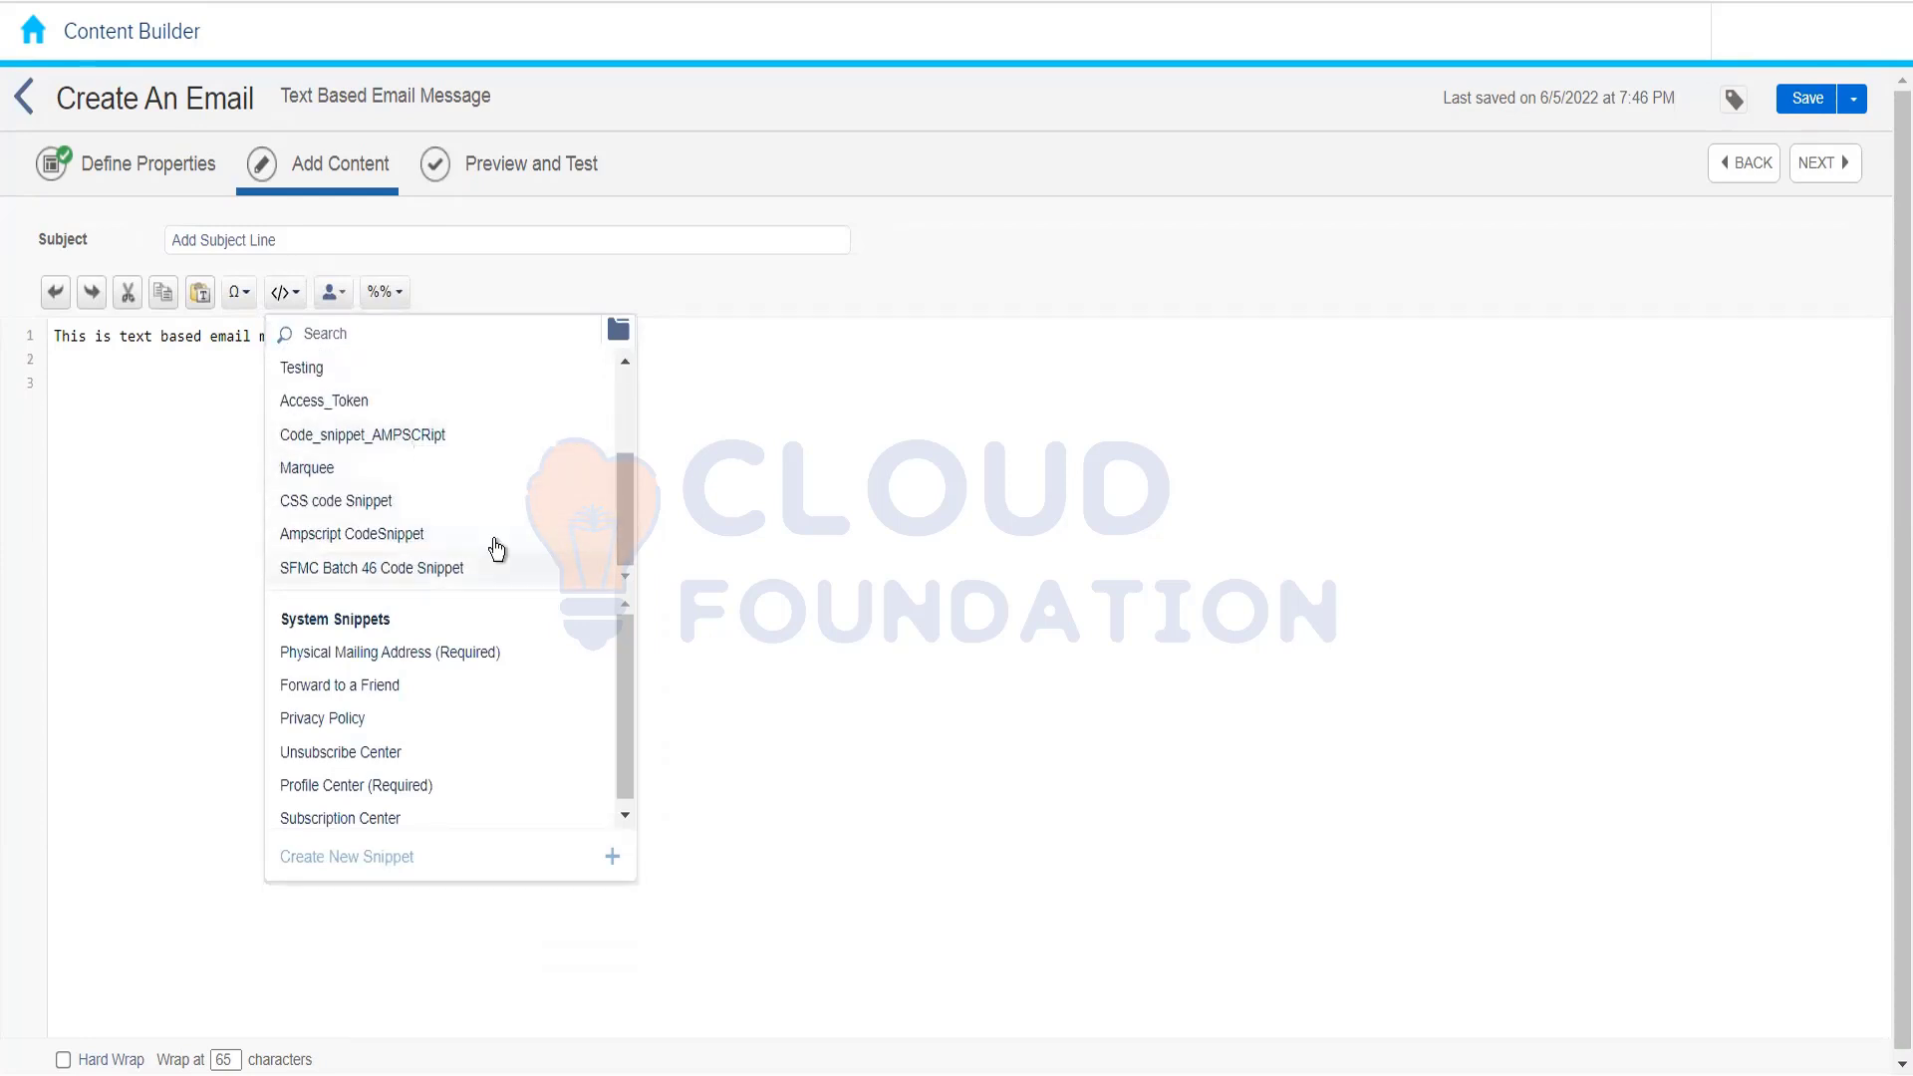
left_click_drag(624, 494, 629, 405)
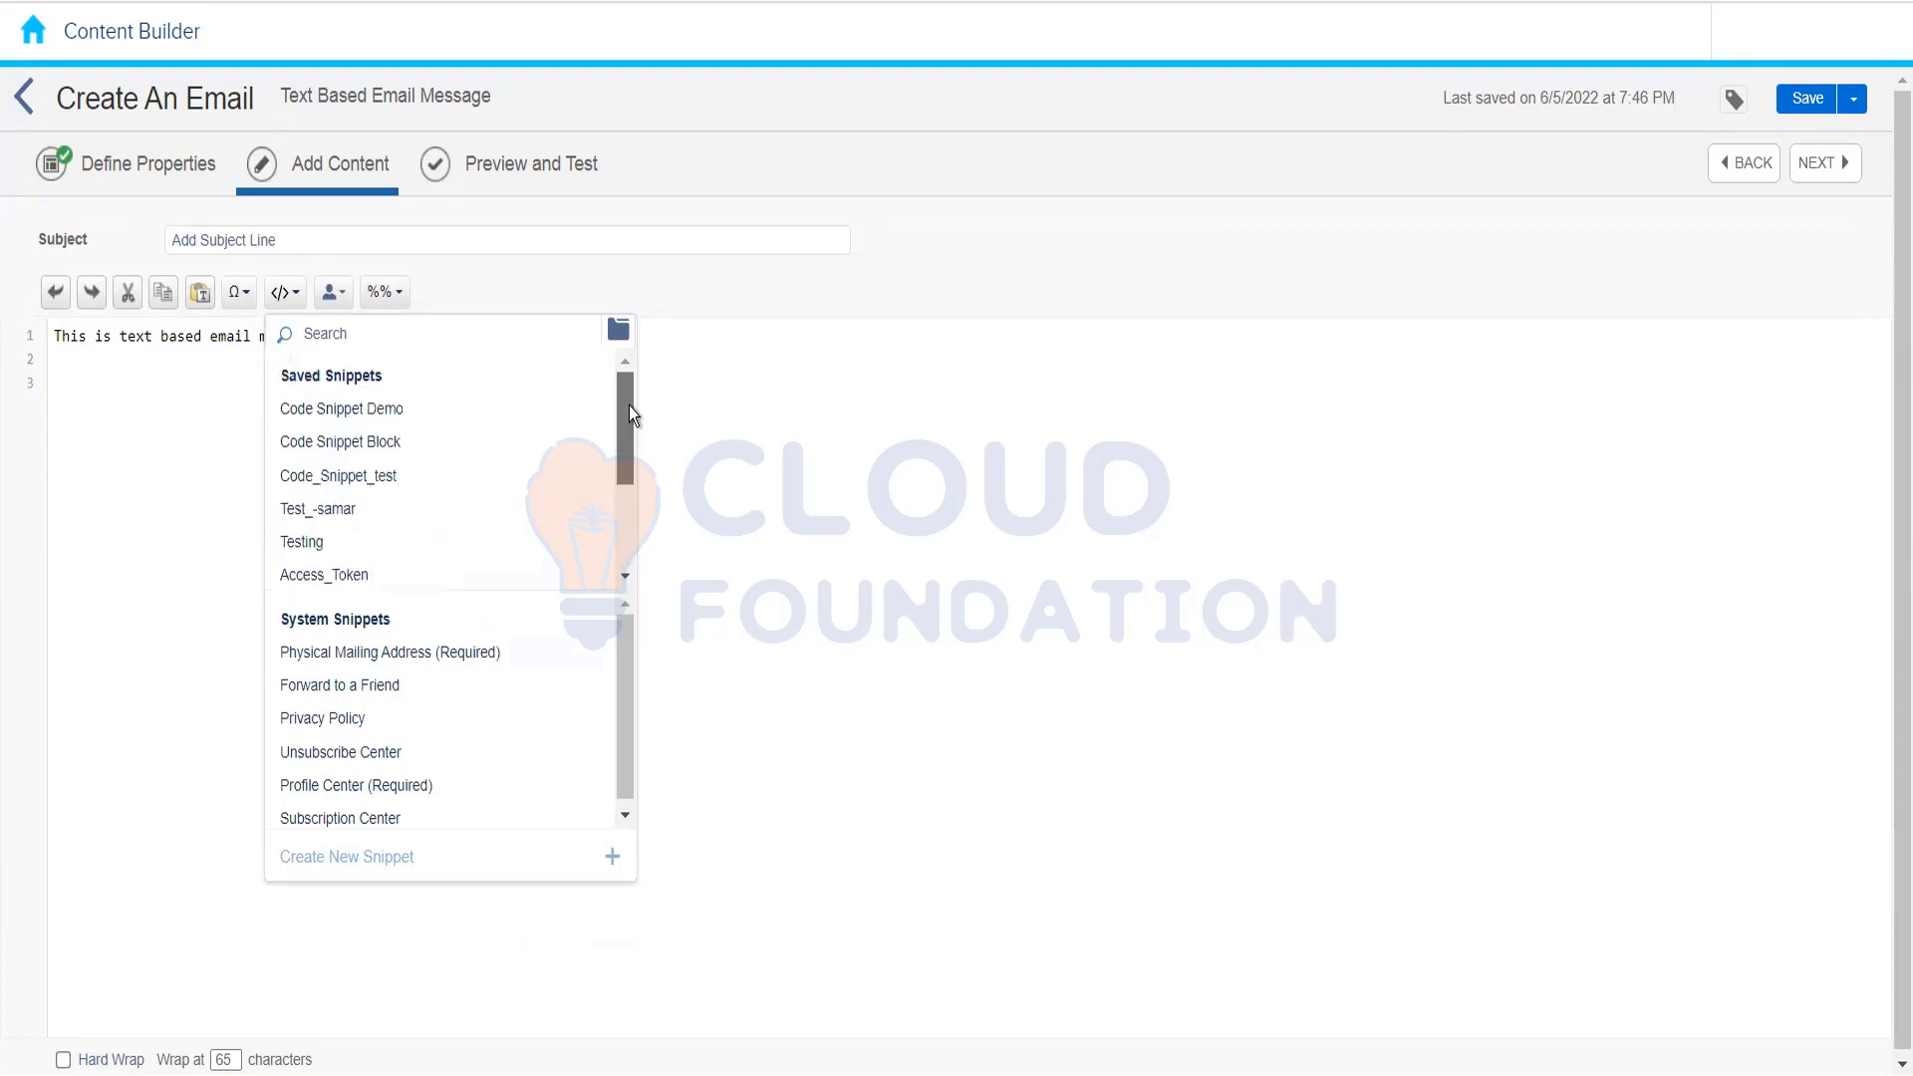
left_click(403, 484)
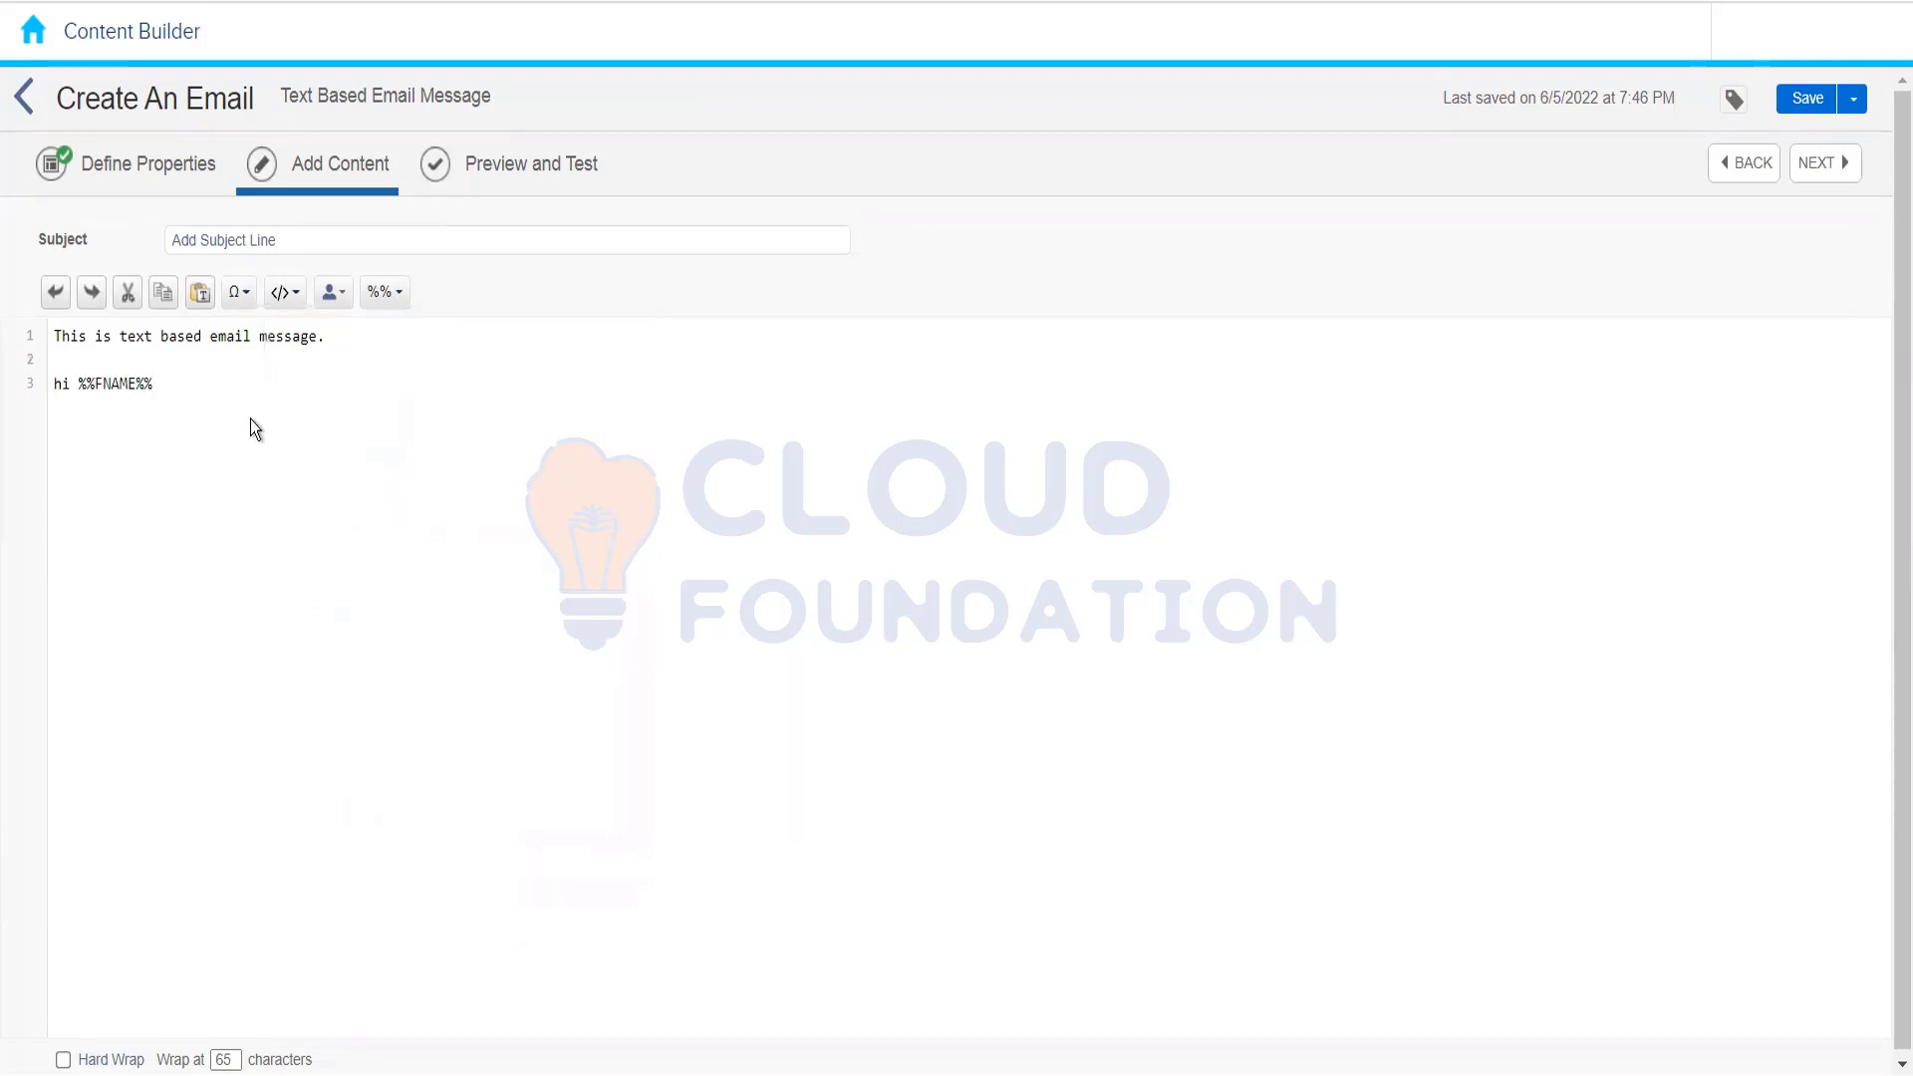
left_click_drag(209, 387, 14, 369)
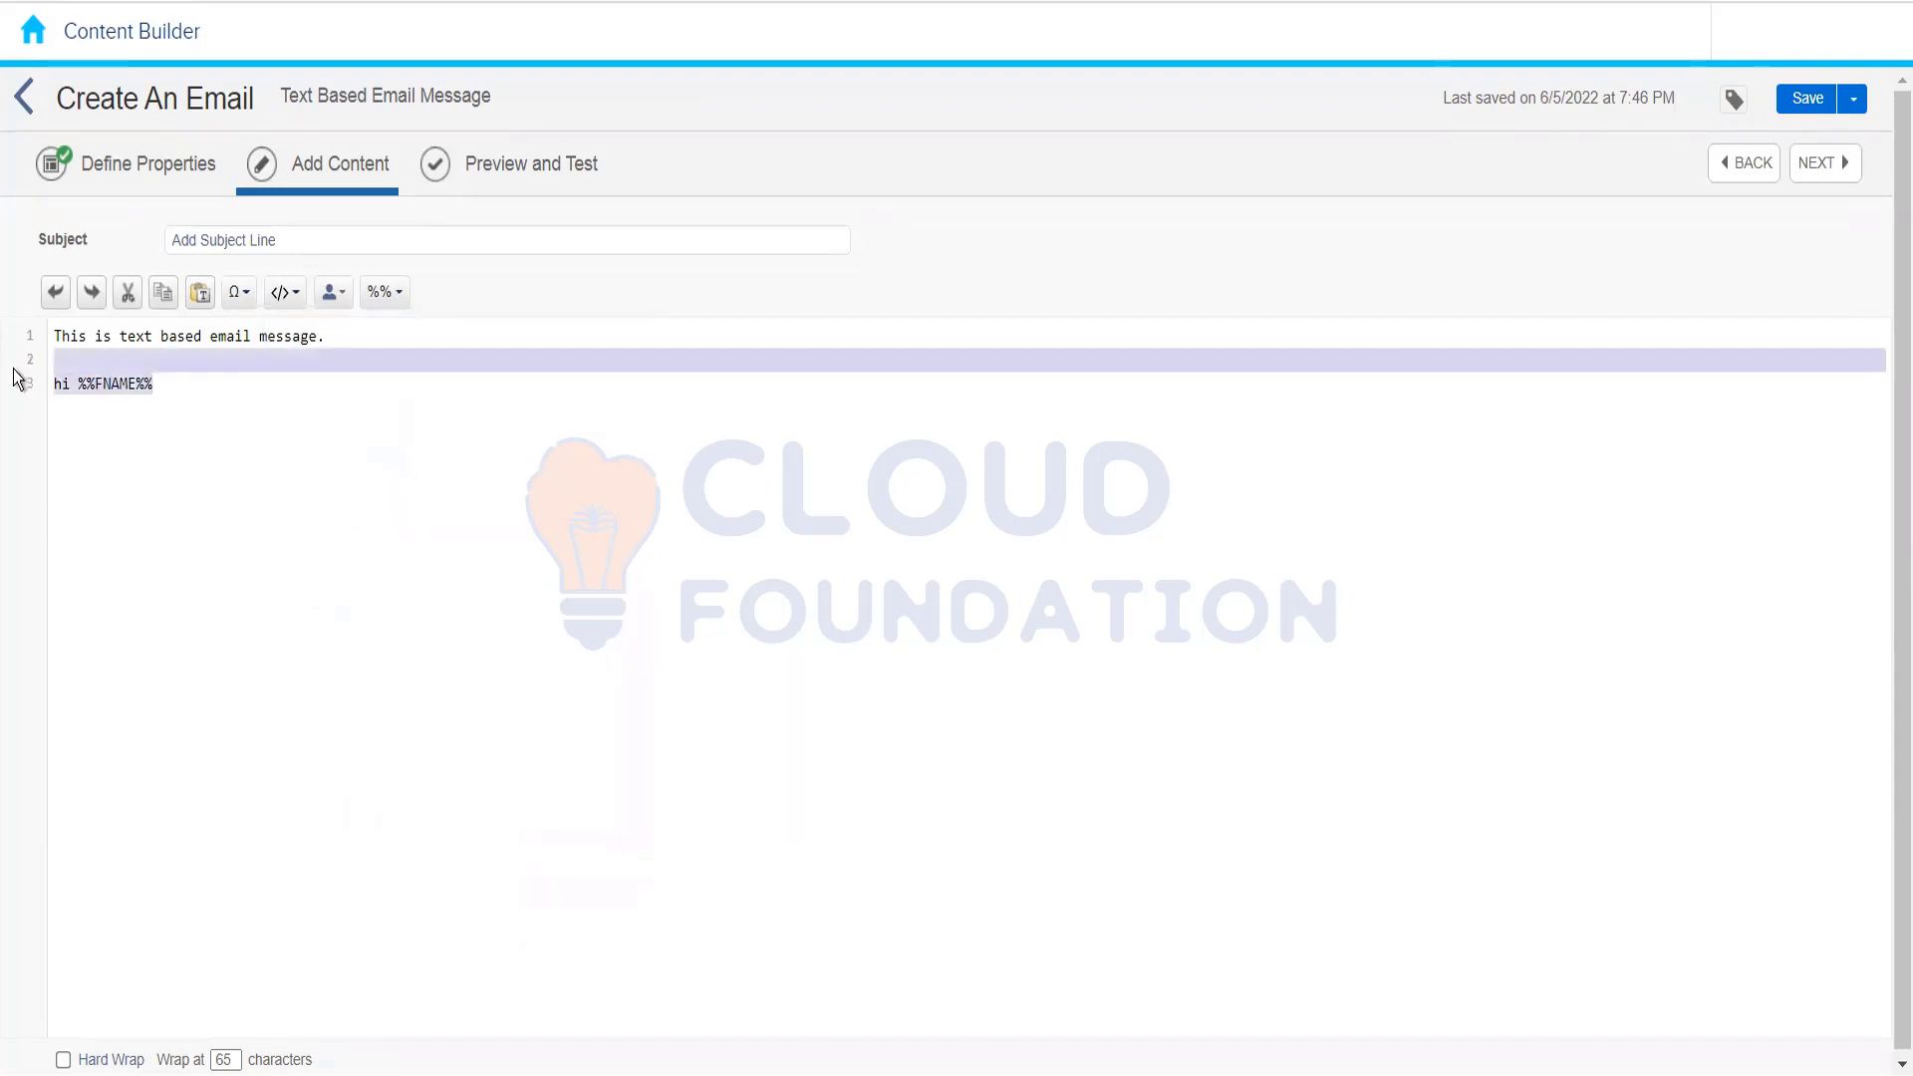
key("BackSpace")
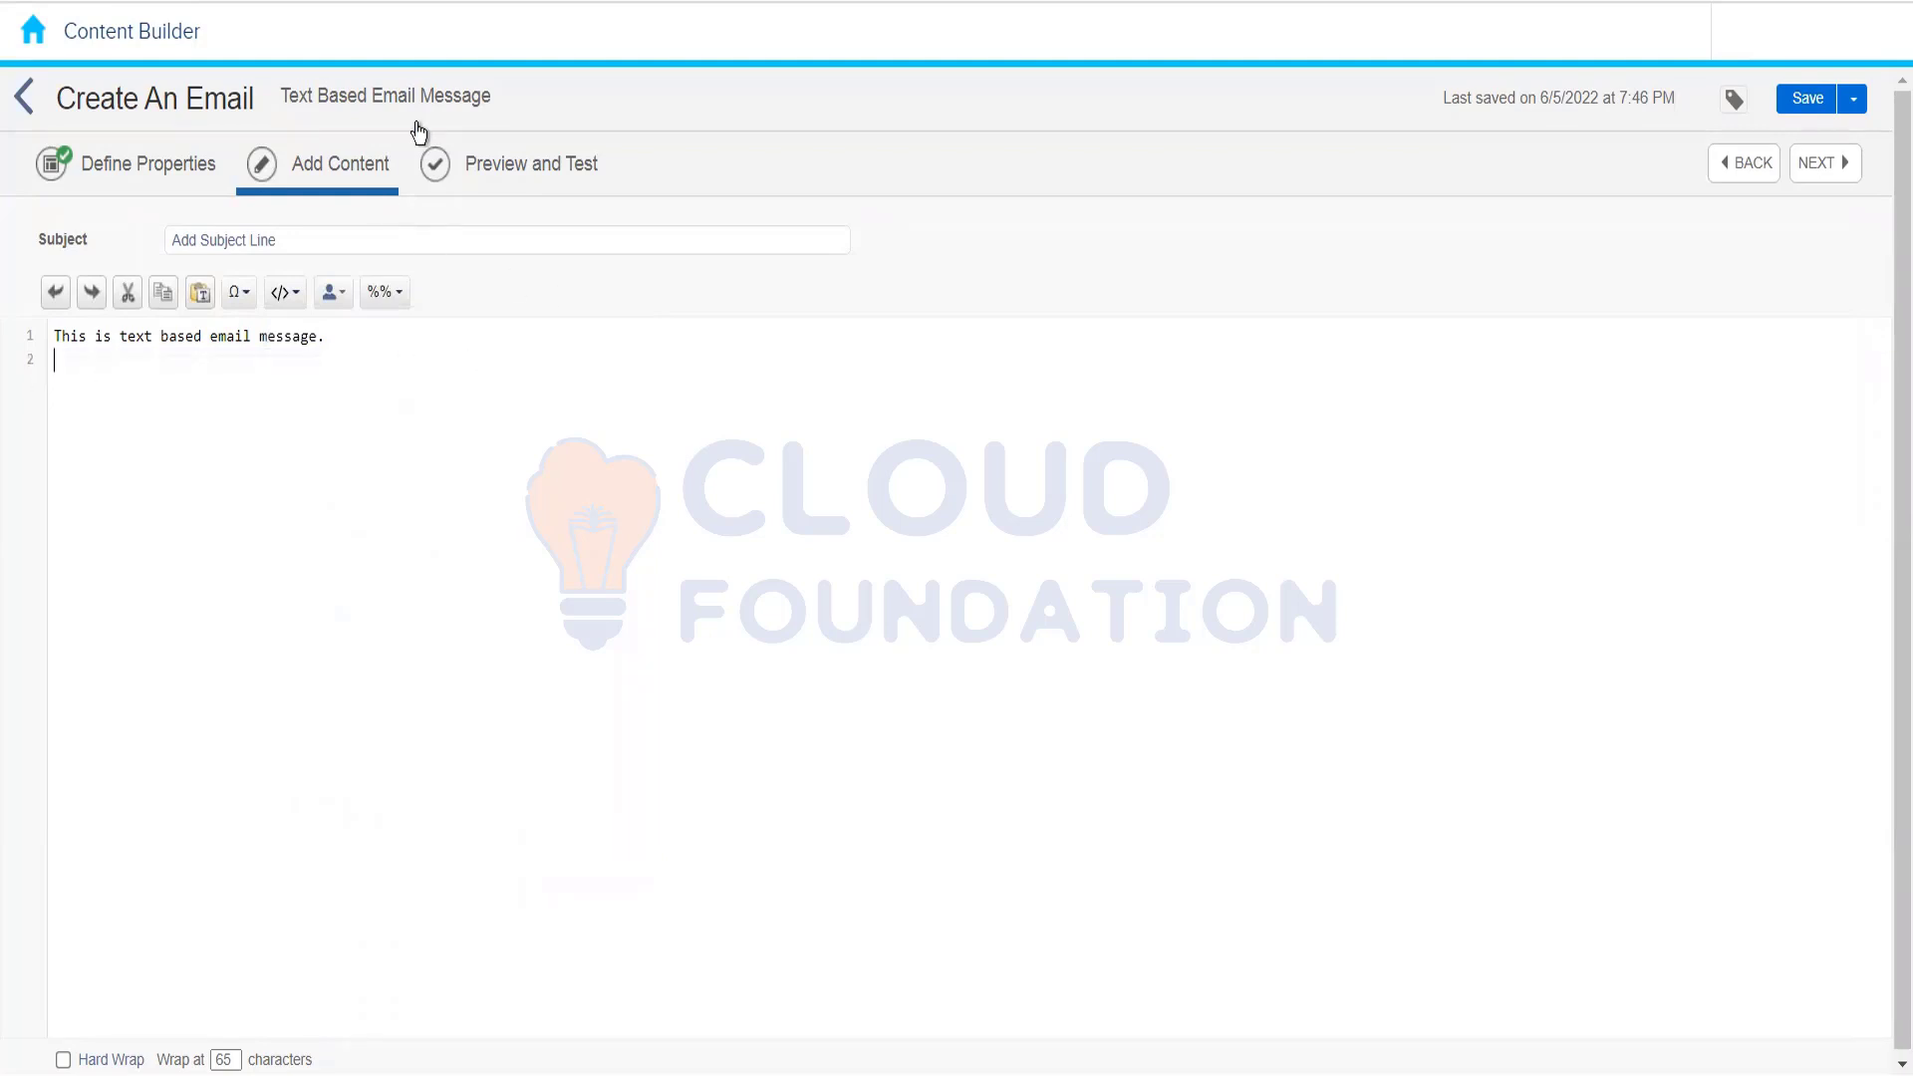
Step: Set the subject line to the email's name, "Text Based Email Message", and save the email
left_click(283, 105)
key("ctrl+c")
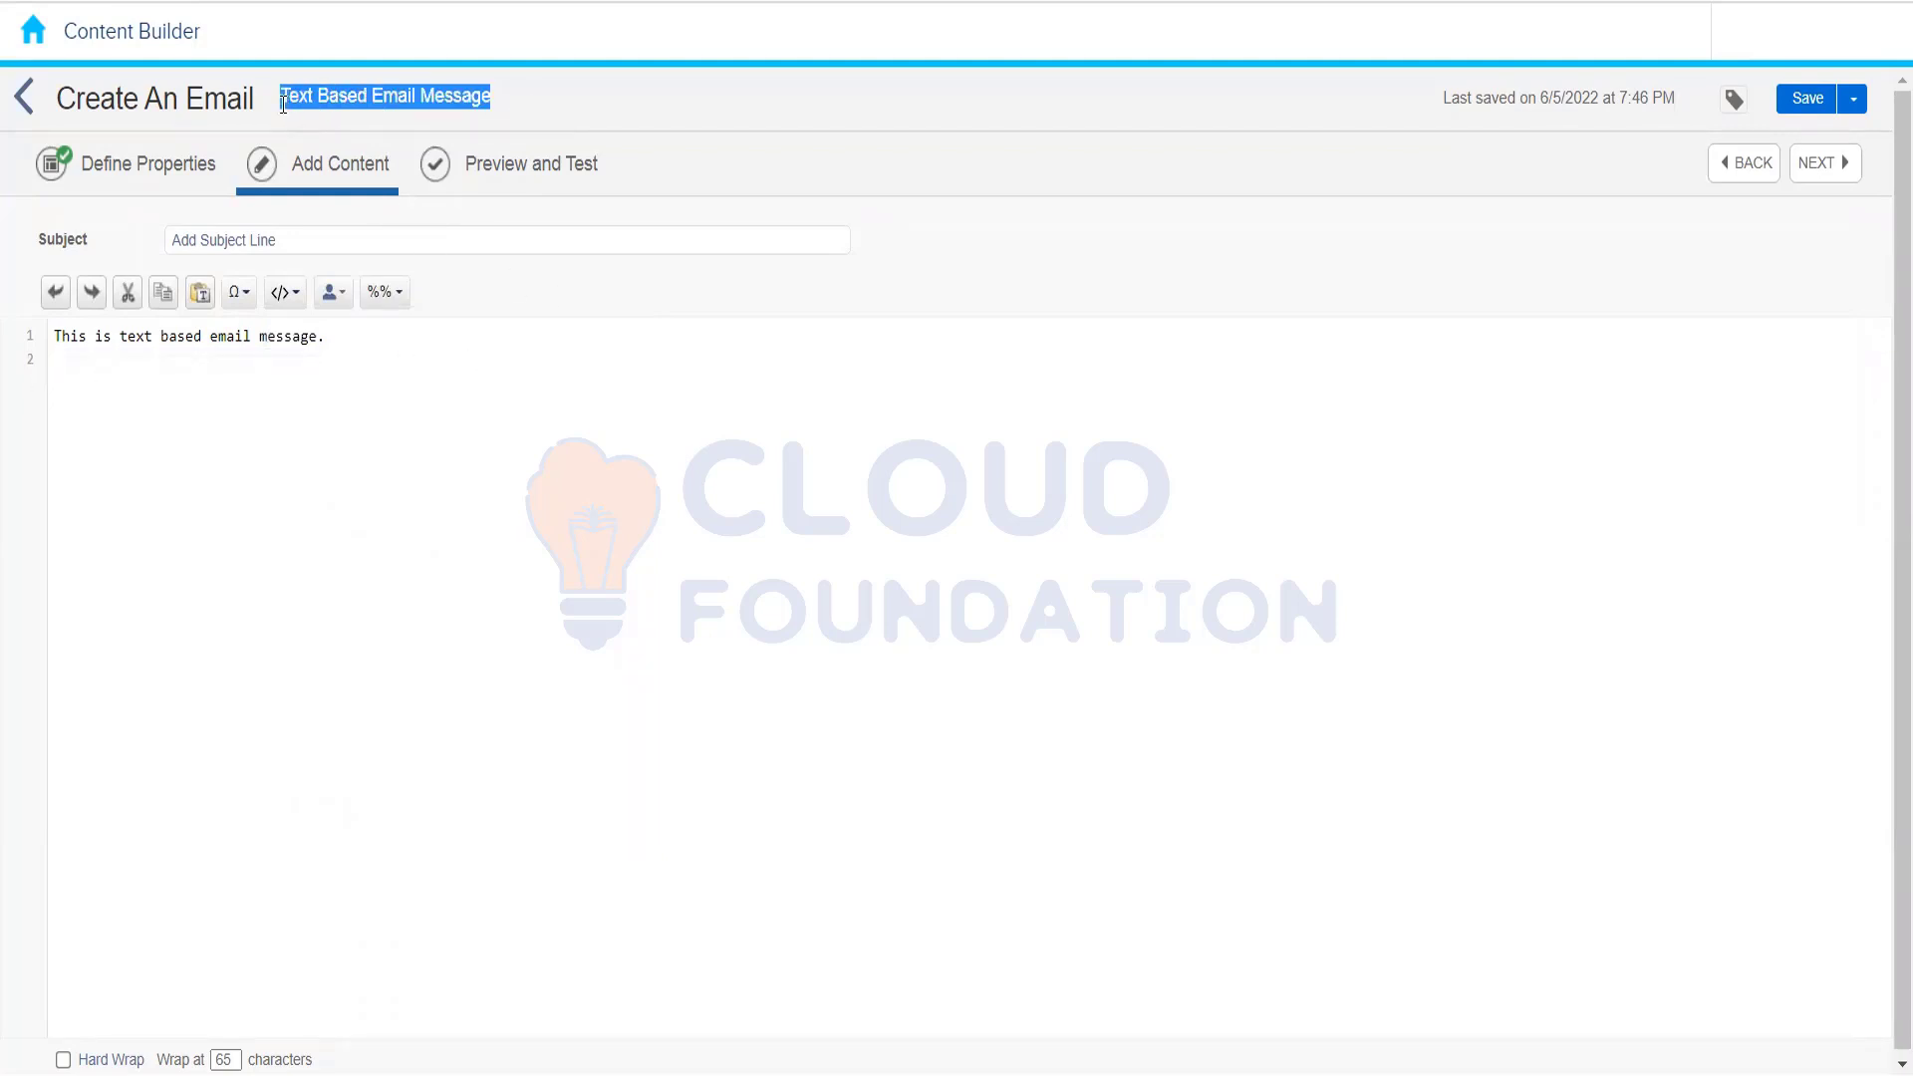
left_click(359, 244)
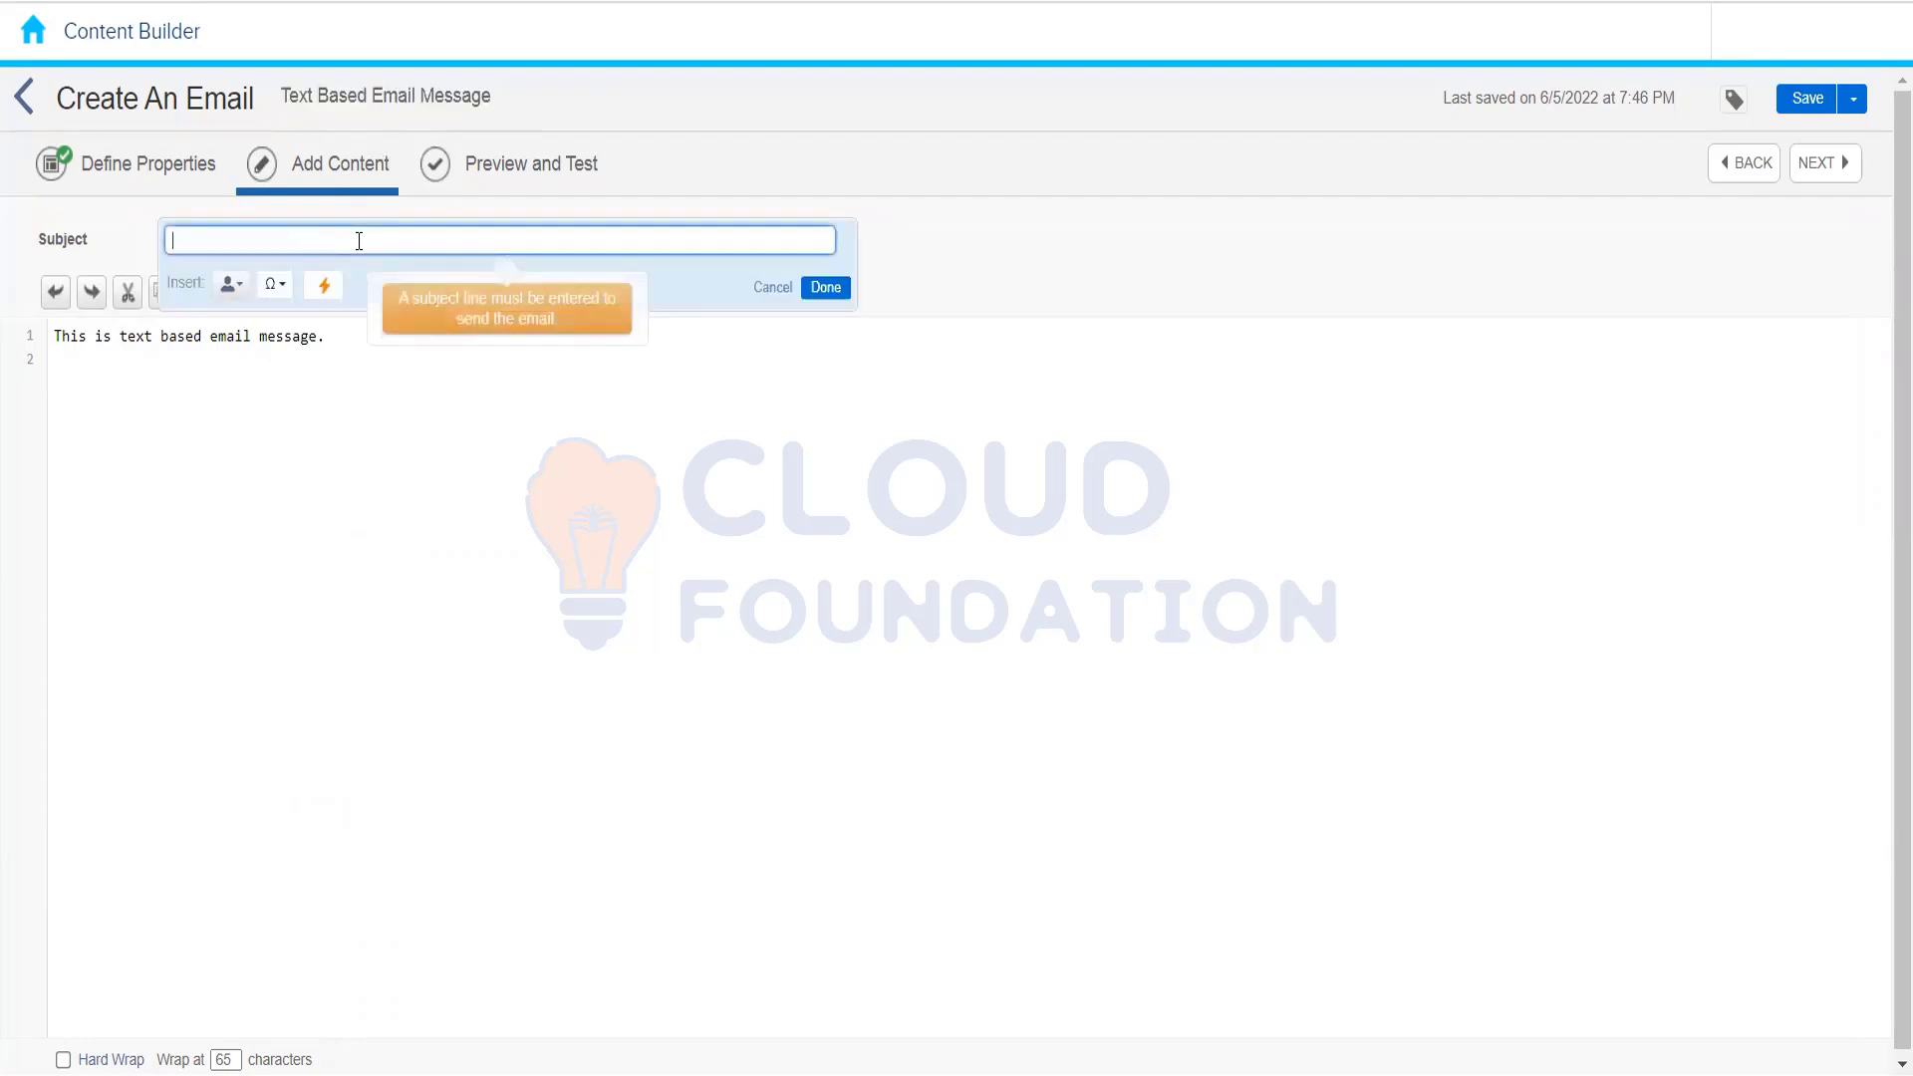
key("ctrl+v")
left_click(665, 487)
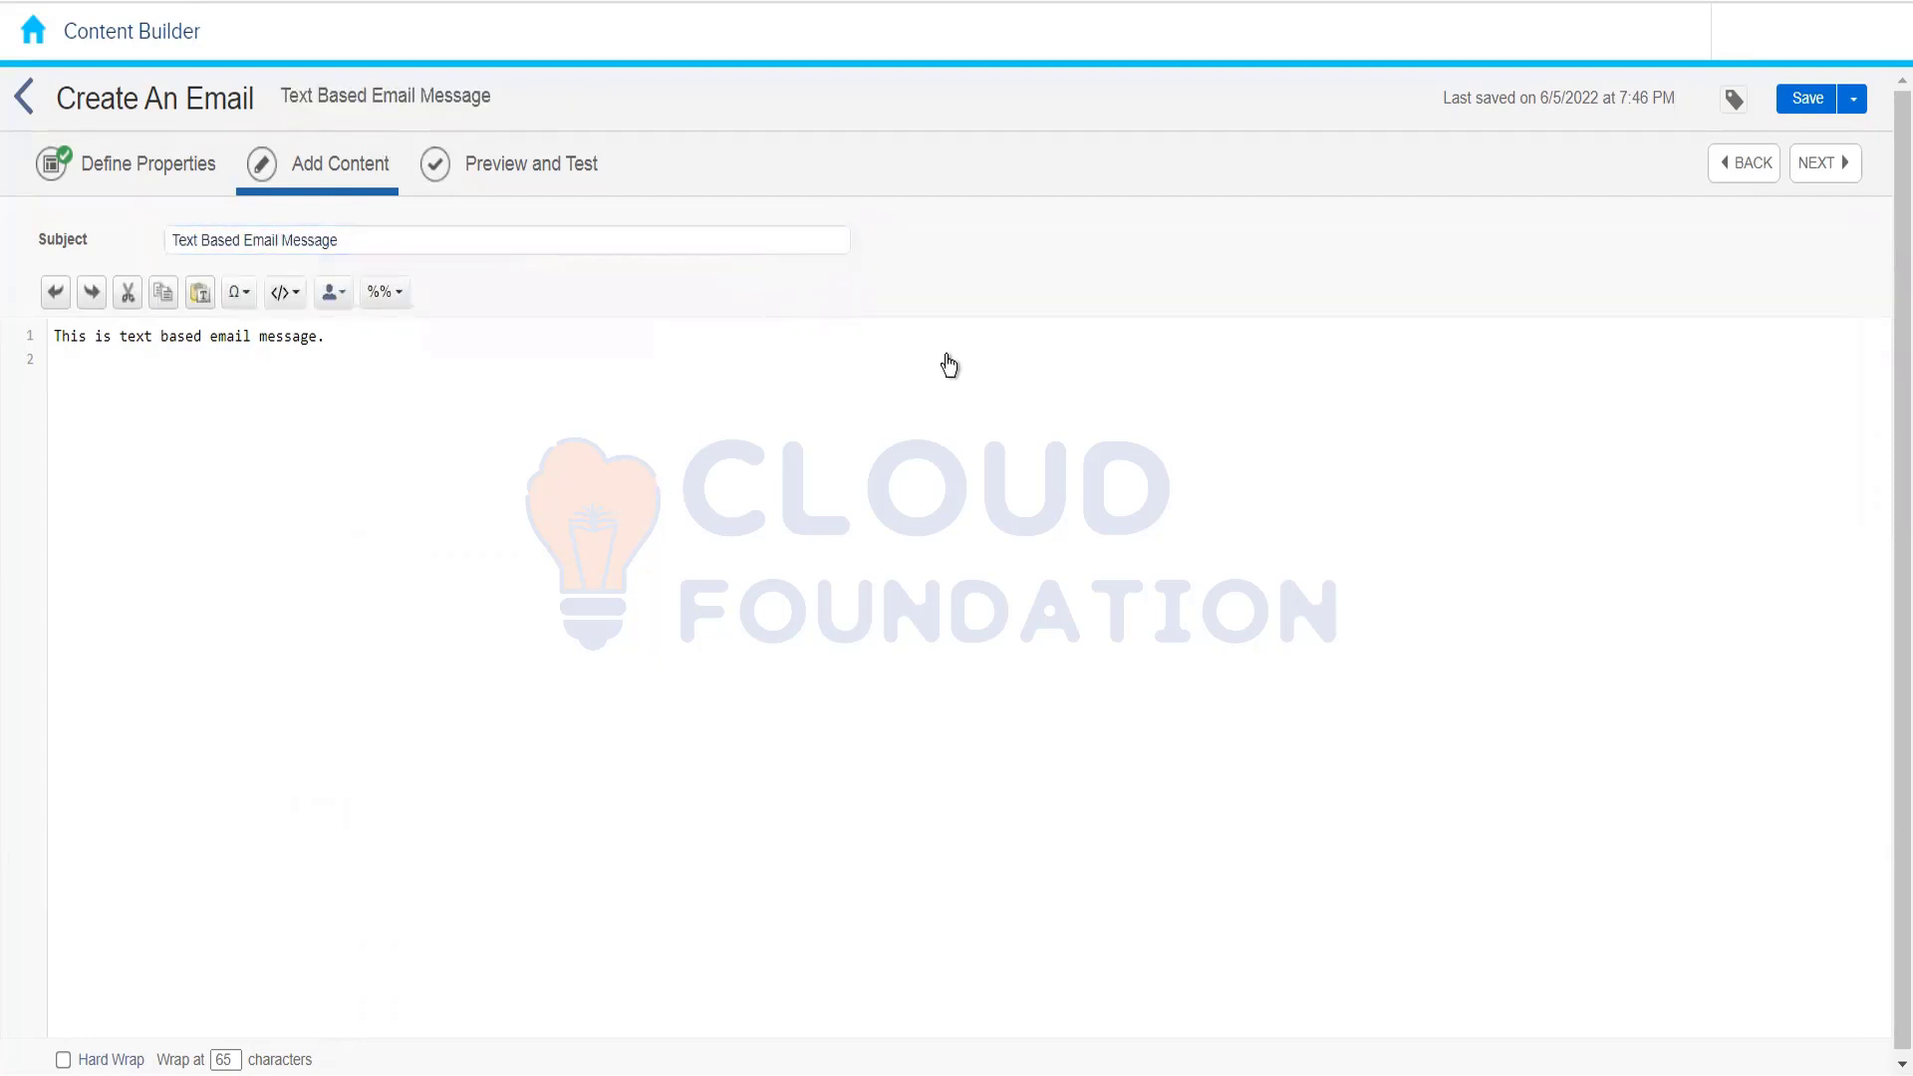
left_click(1797, 104)
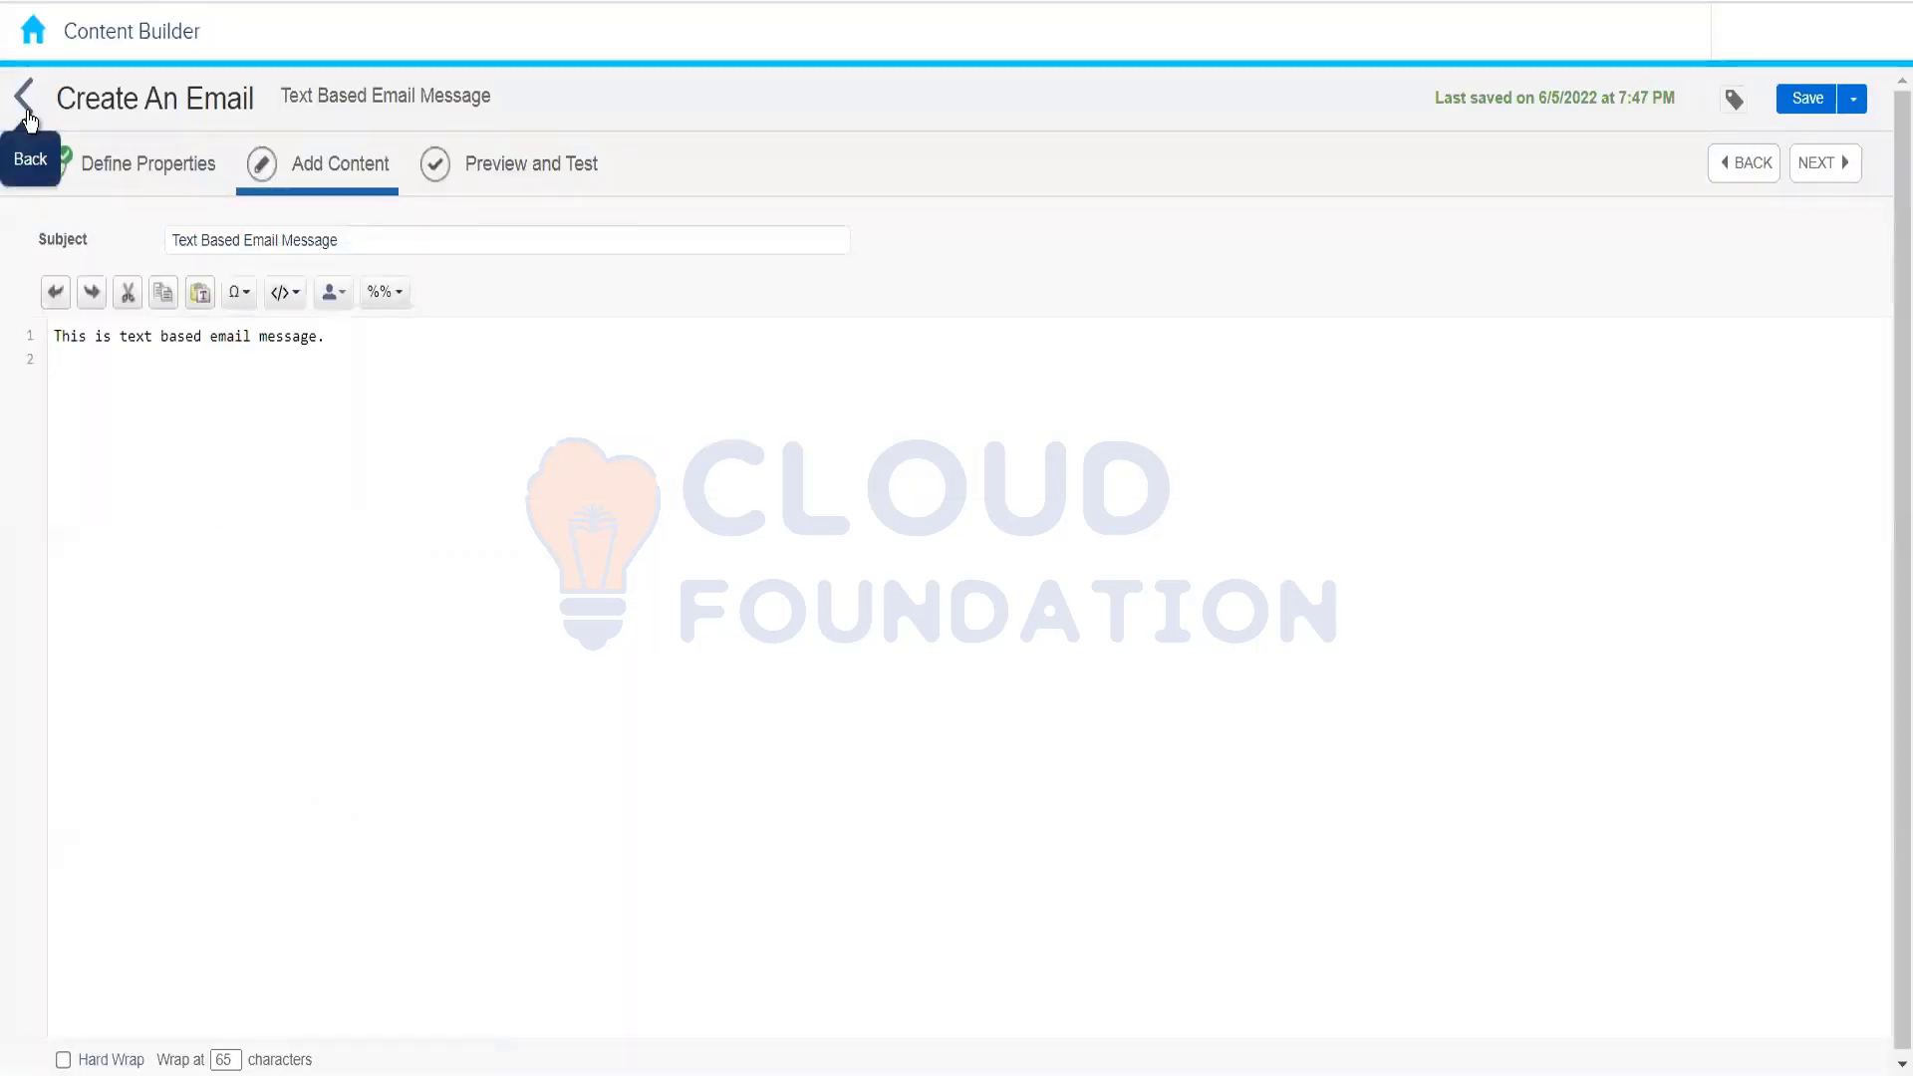
Step: Leave the text email and start a new template-based email message using the basic 1 Column Image template
left_click(24, 98)
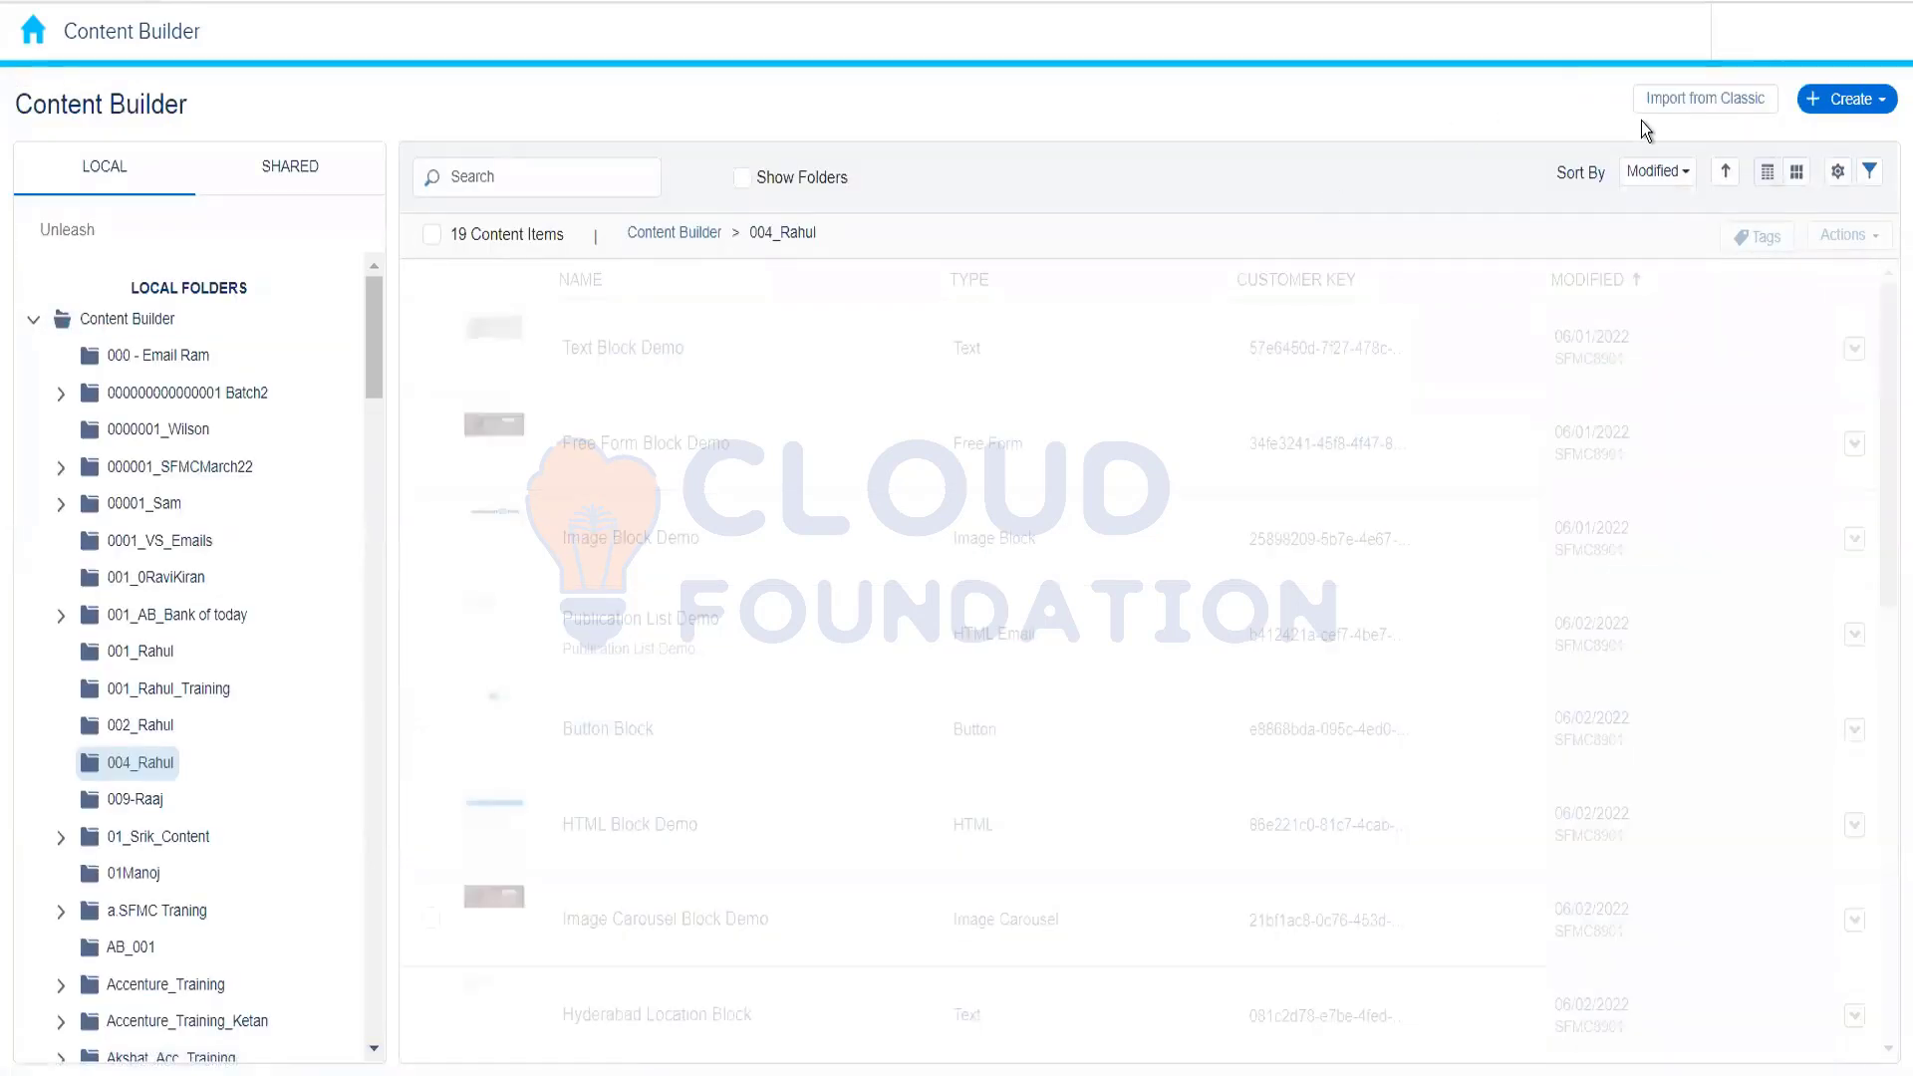
left_click(1855, 102)
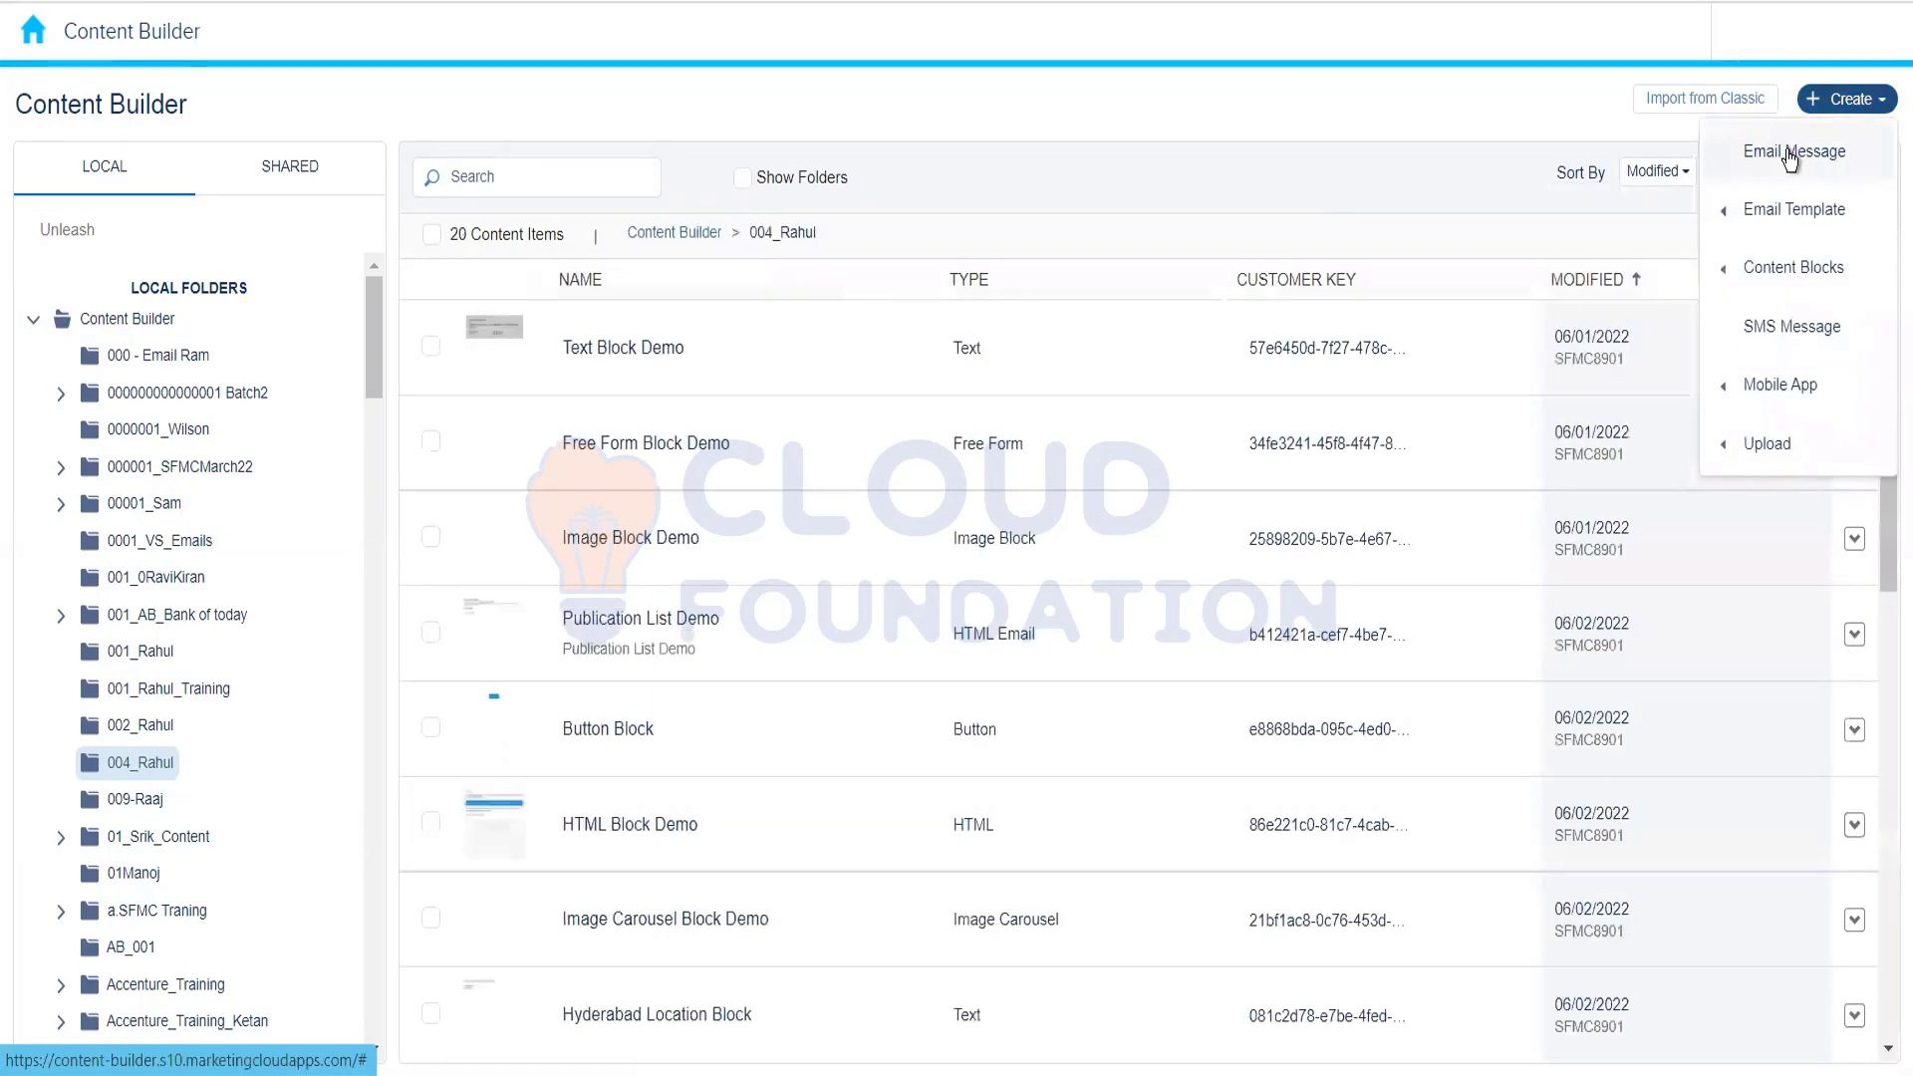
left_click(1790, 157)
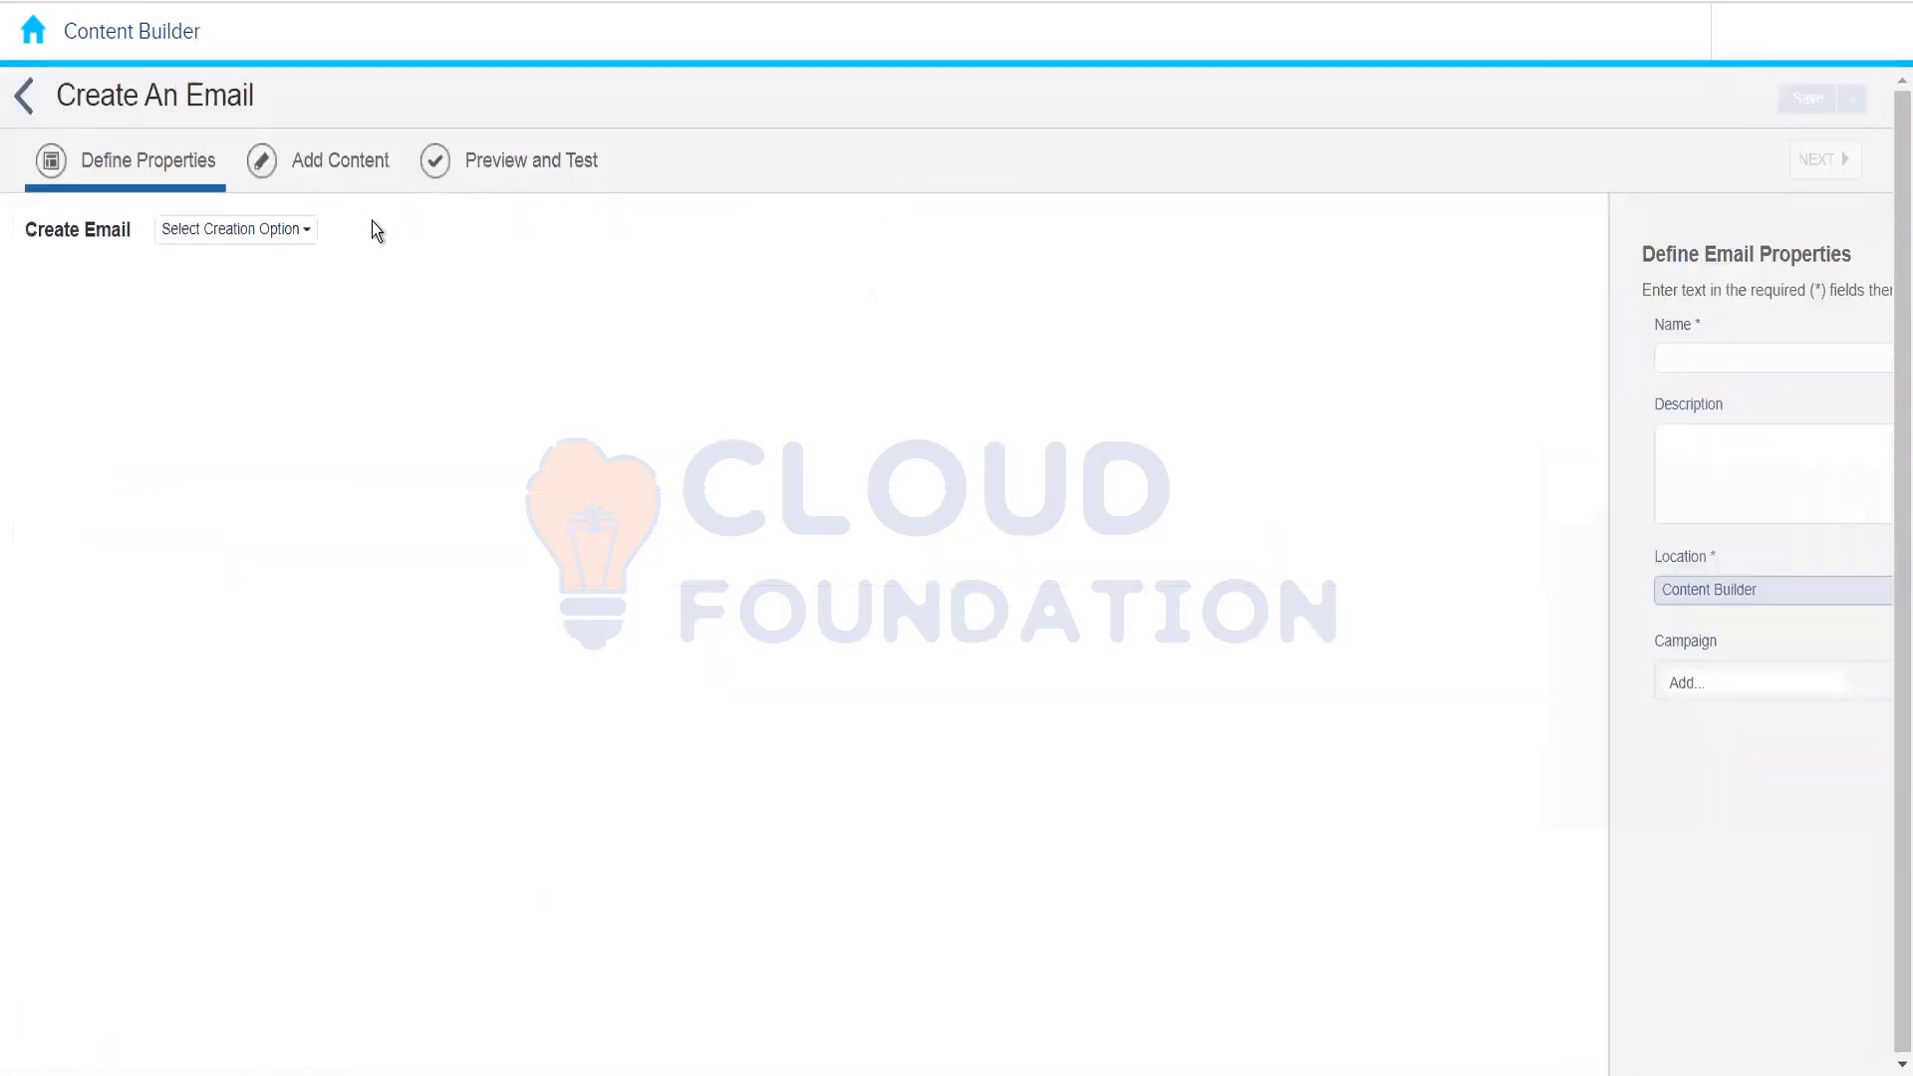
left_click(297, 239)
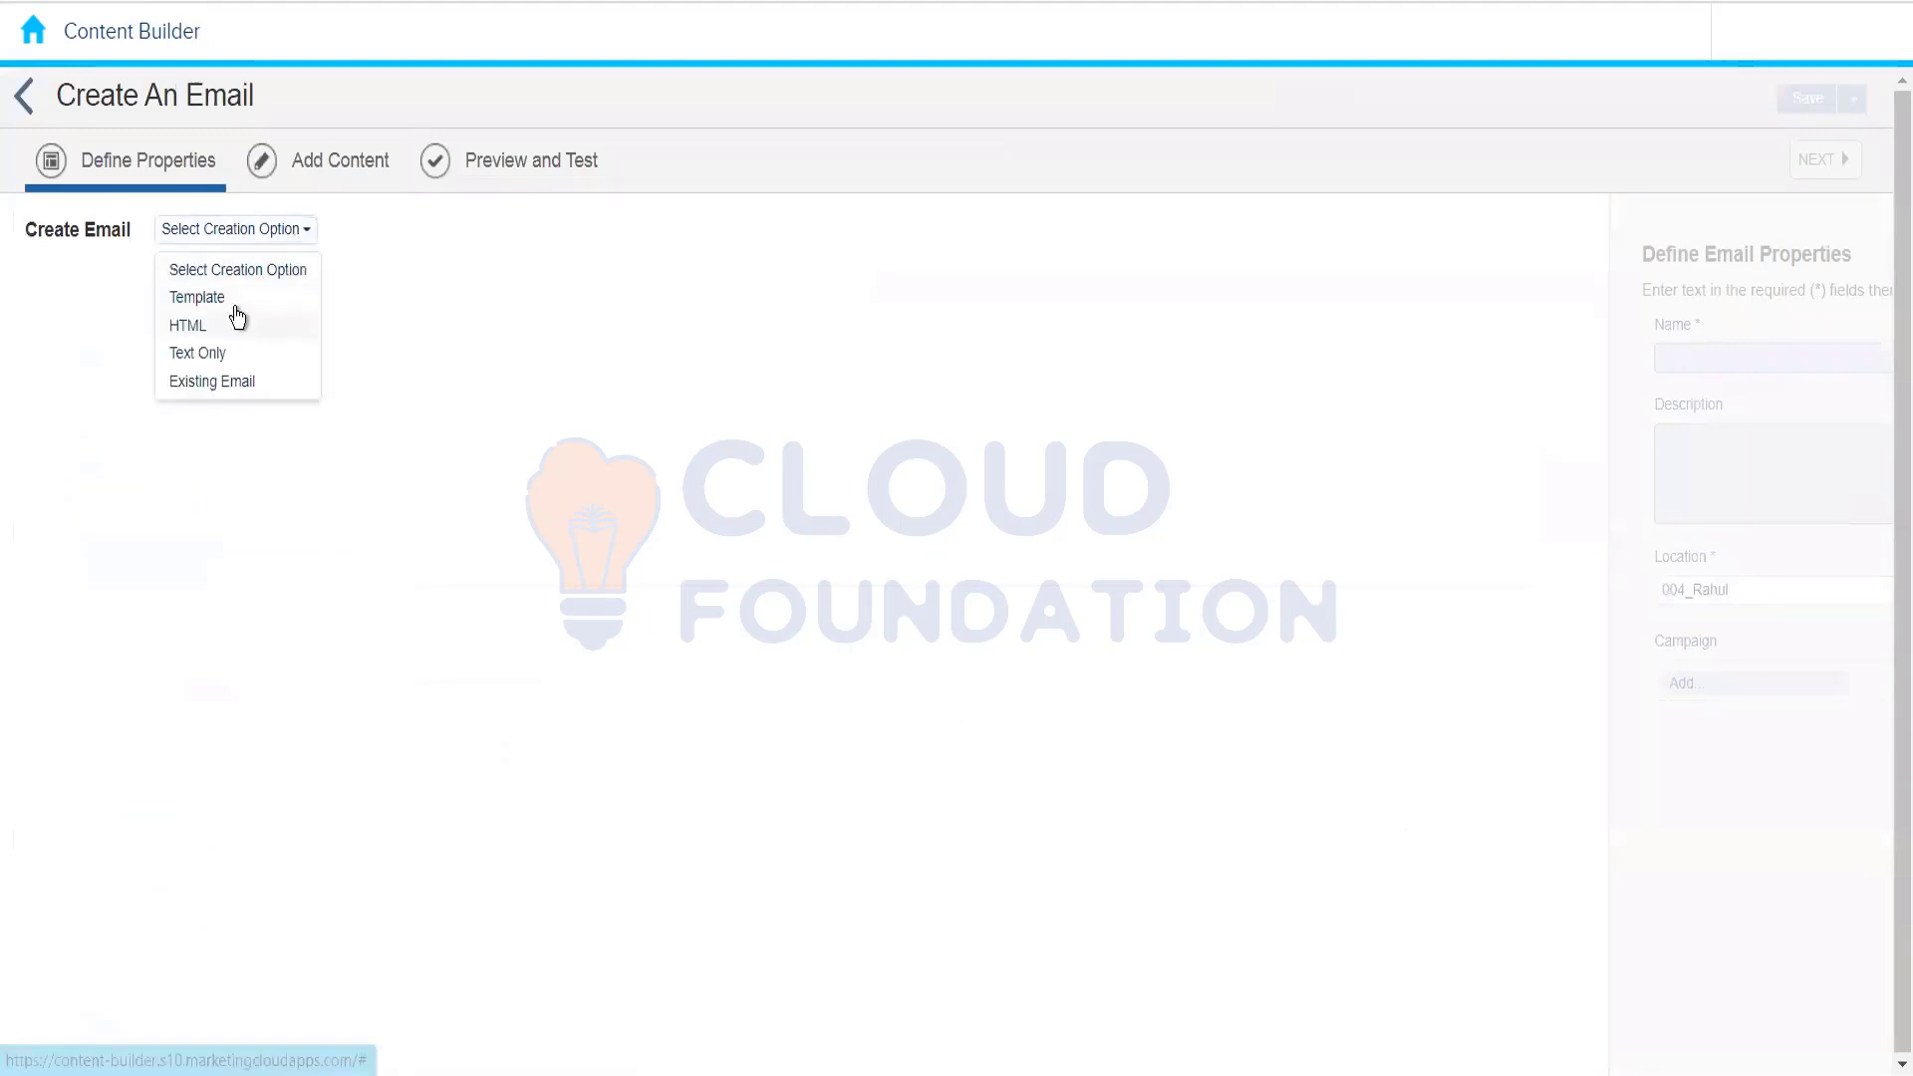
left_click(236, 304)
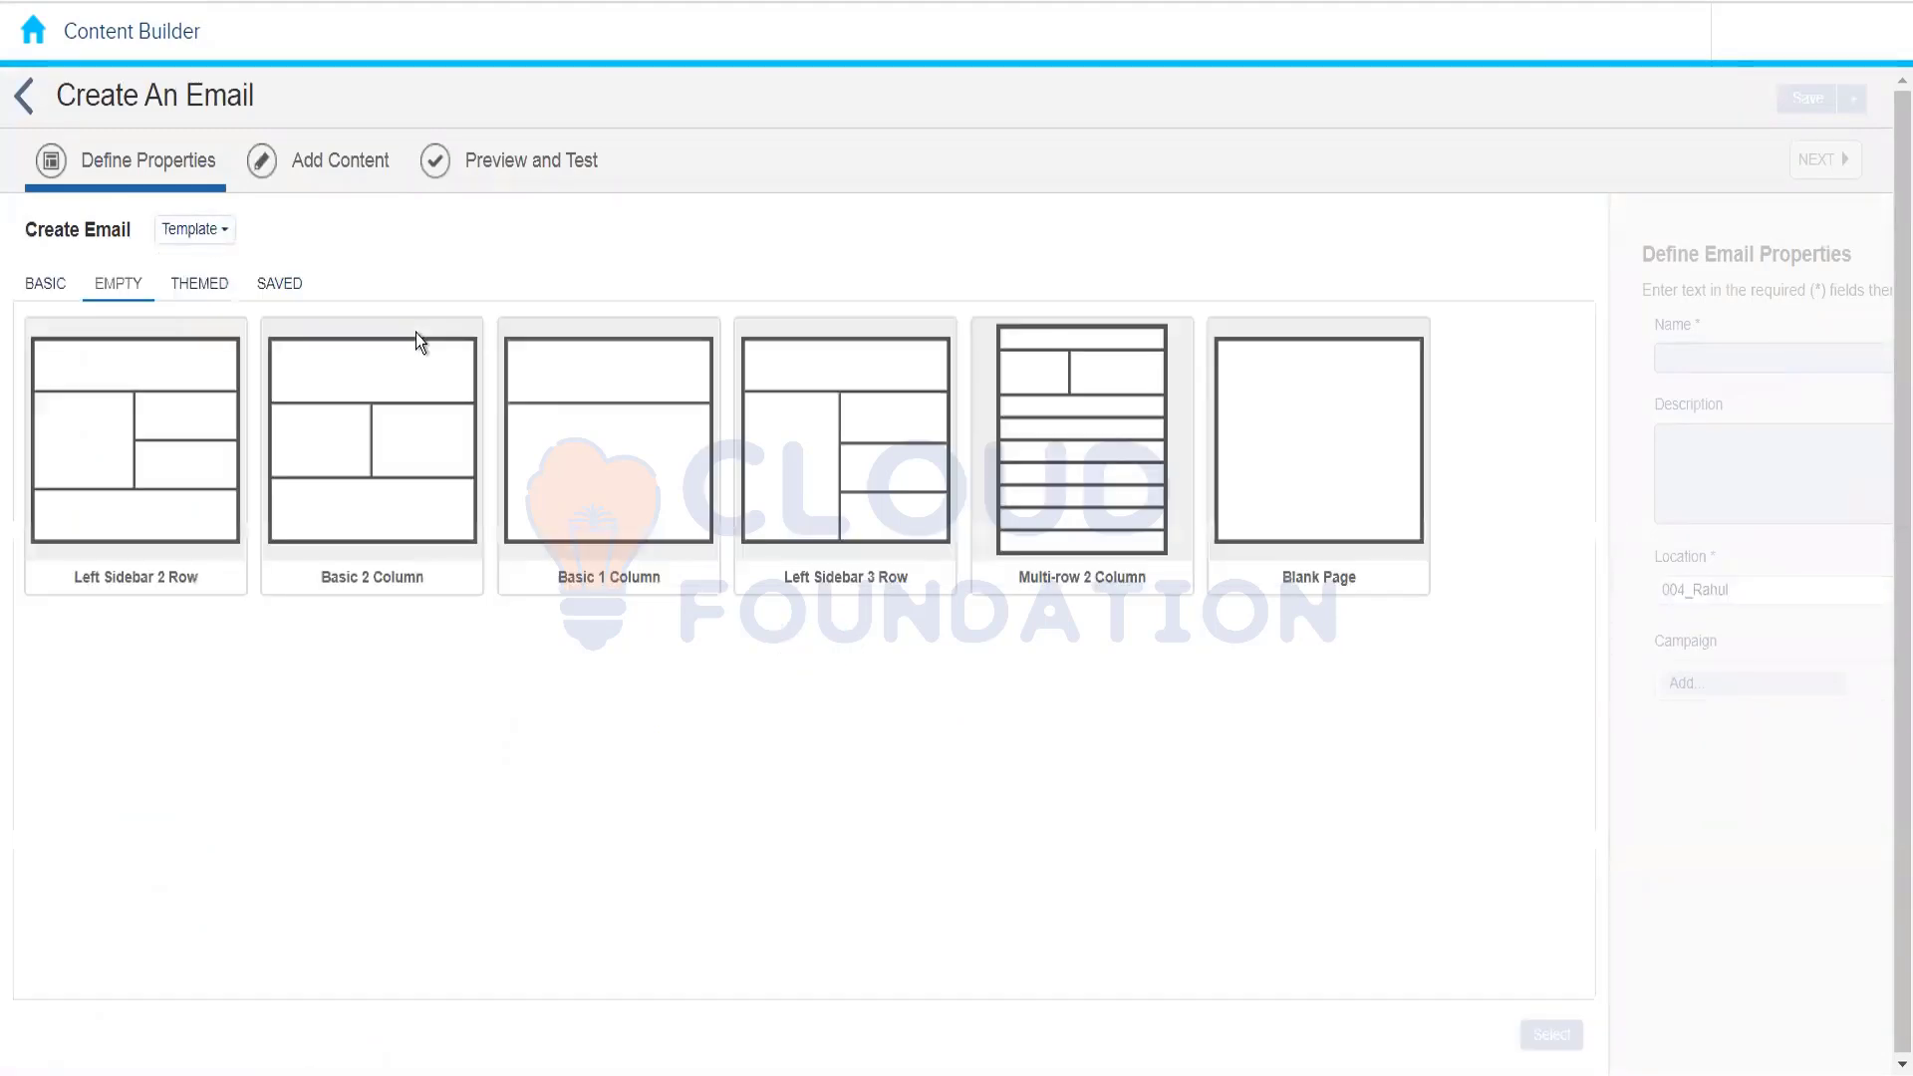
left_click(62, 285)
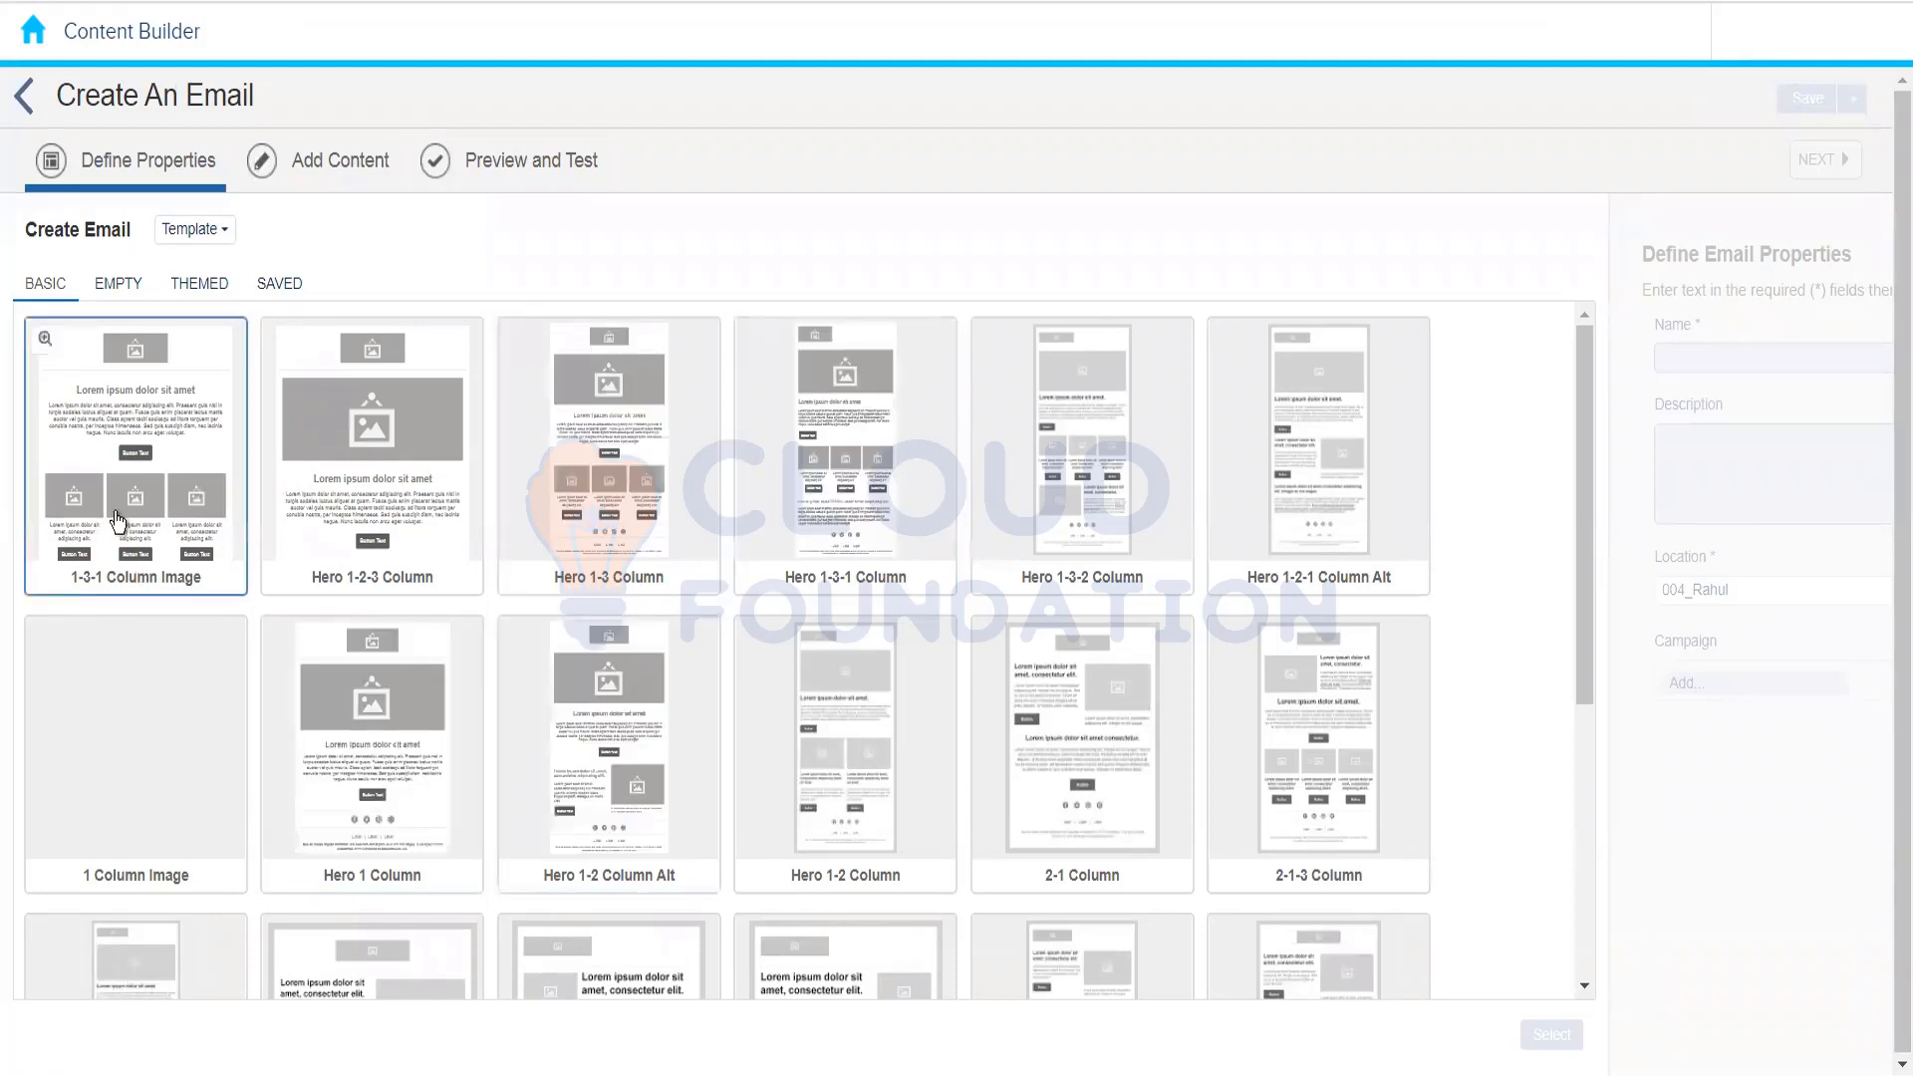
left_click(154, 733)
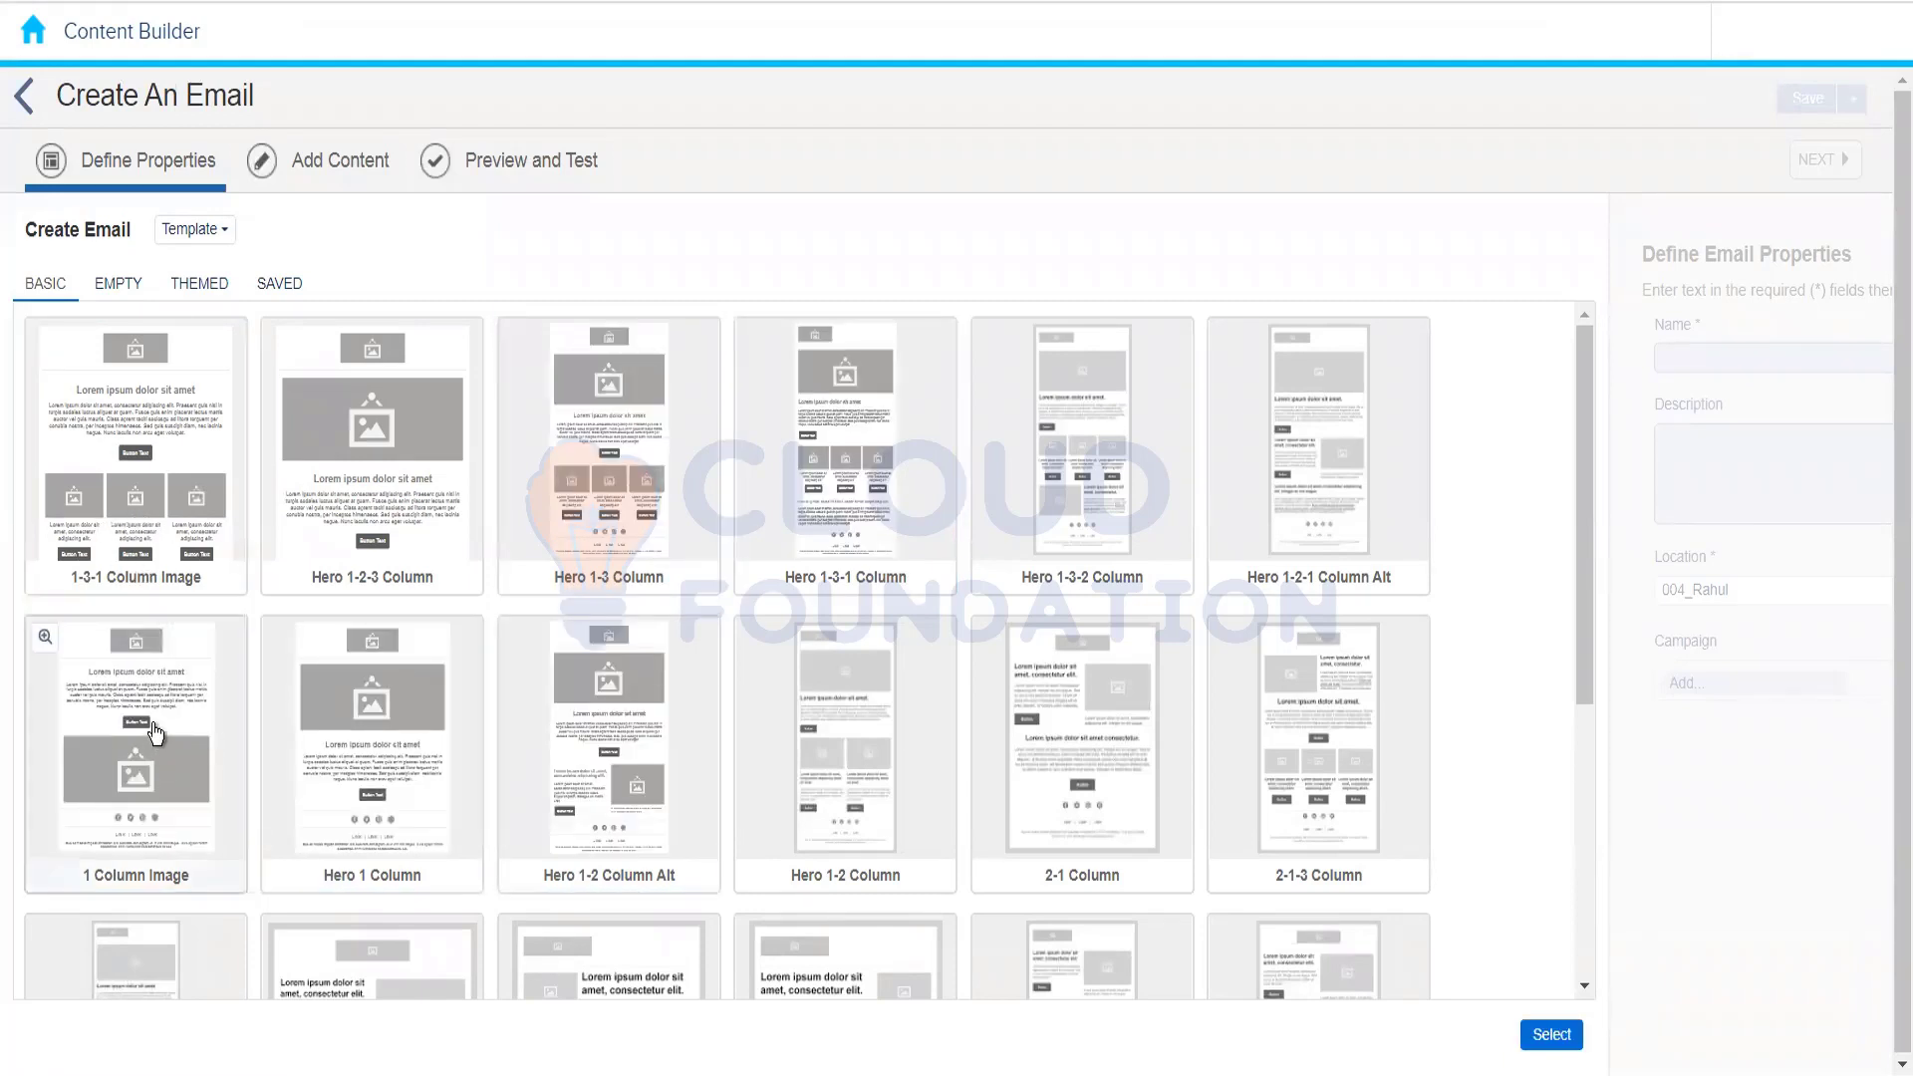
left_click(1551, 1042)
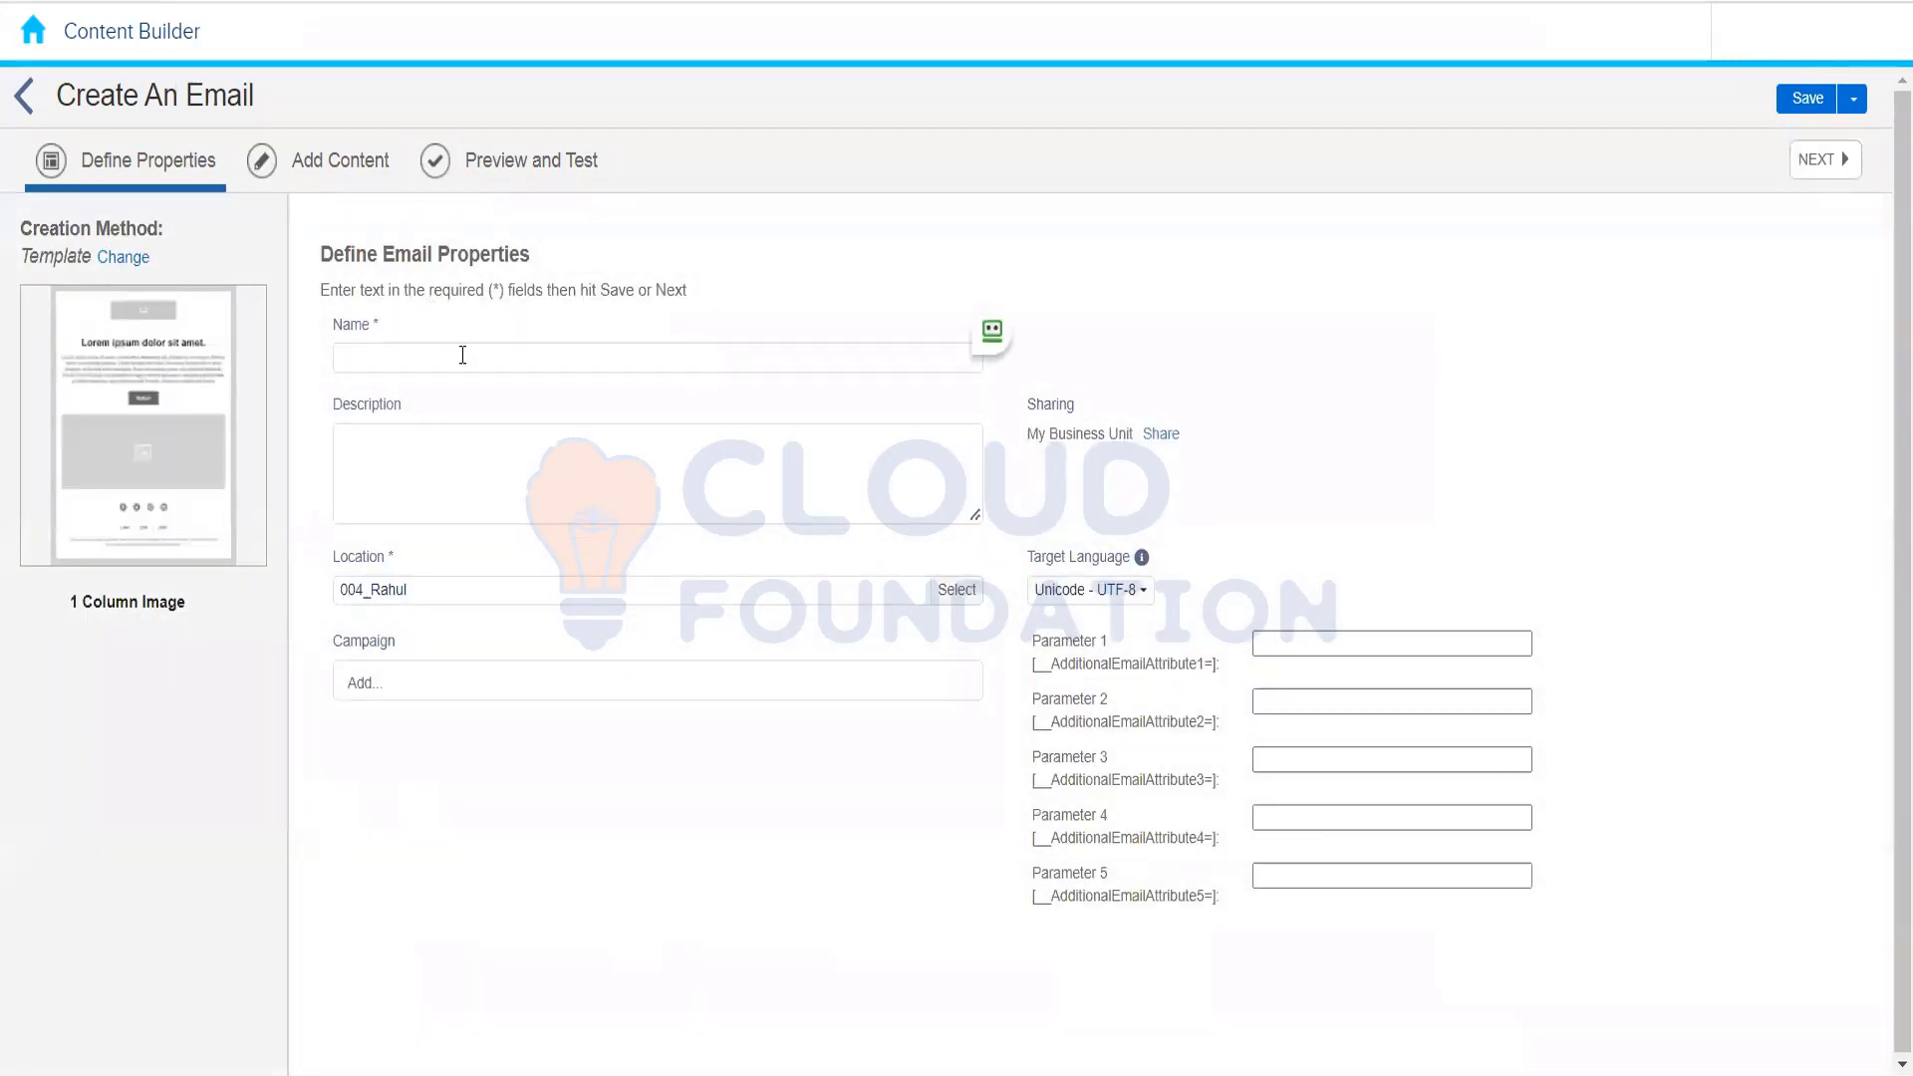
Step: Name the email "Basic Template Based Email message" and proceed to its content
left_click(463, 355)
type("Temp")
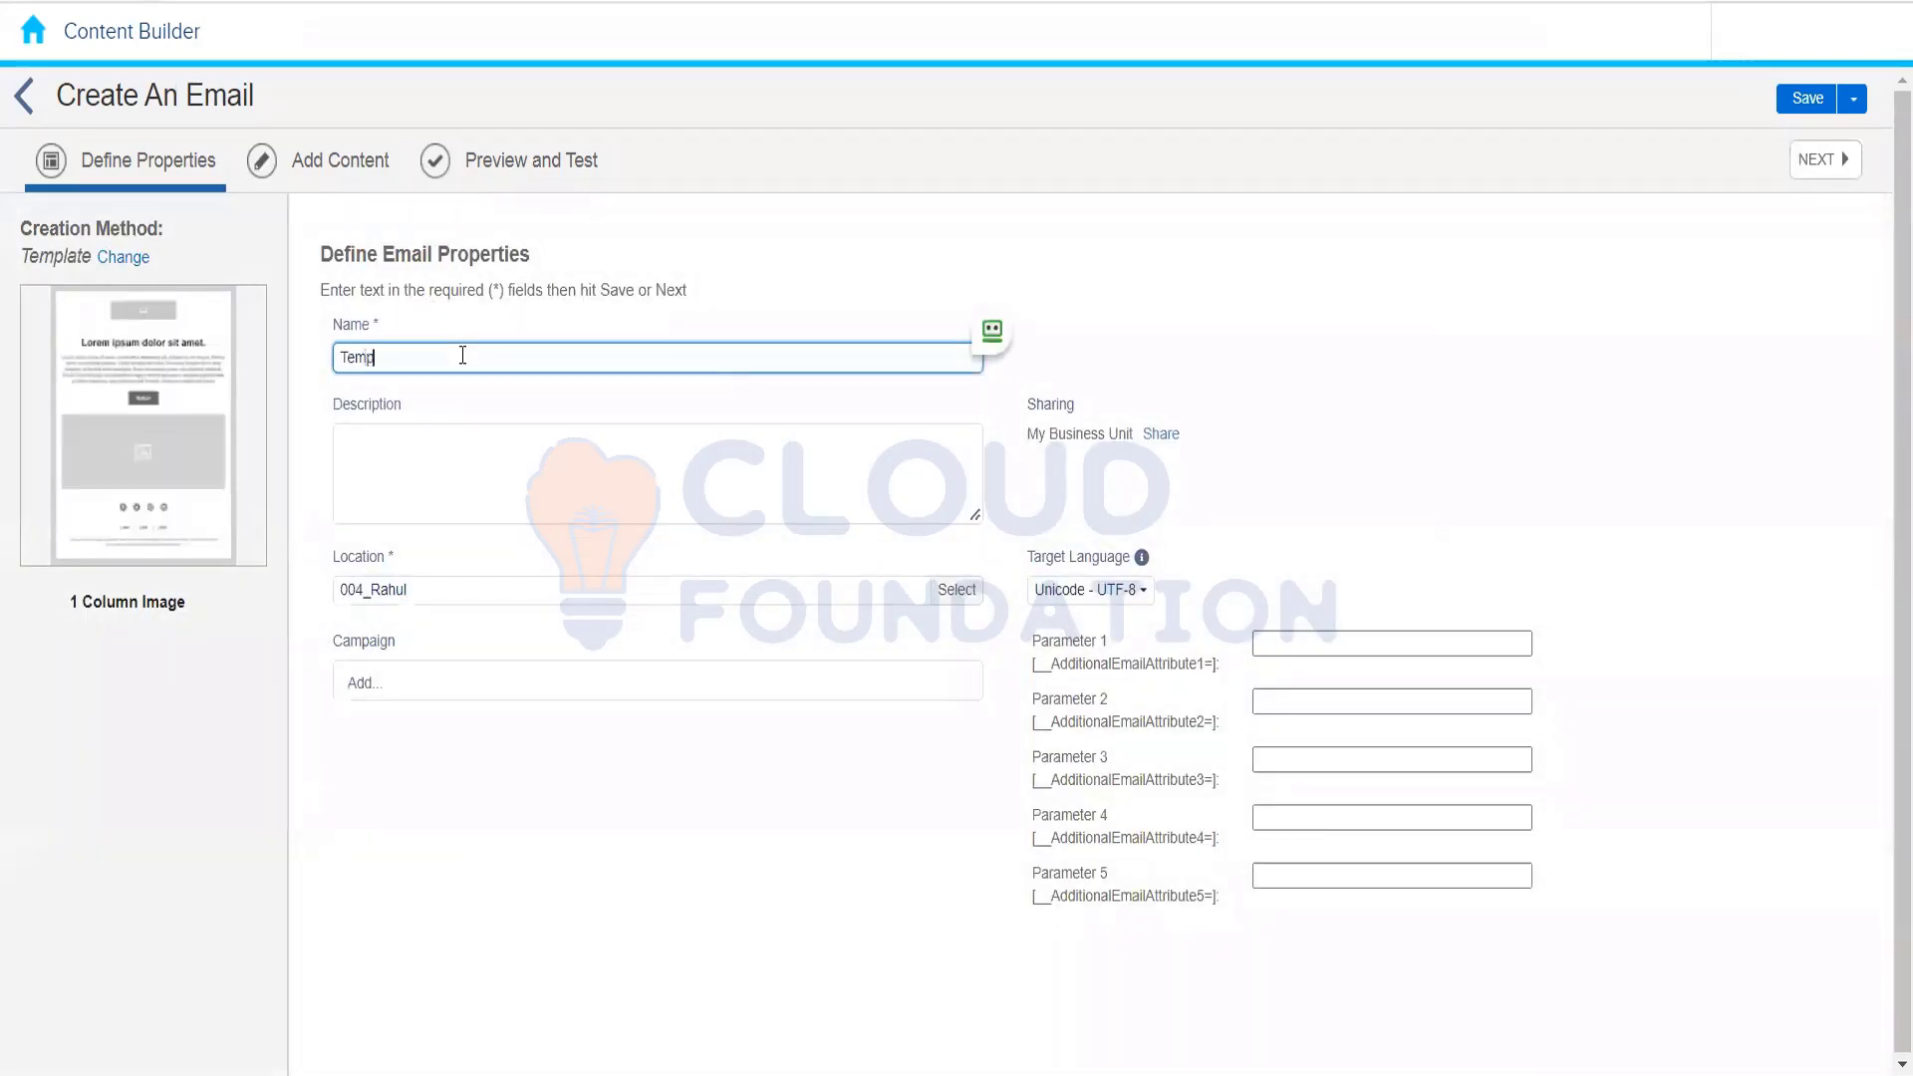
type("late Bas")
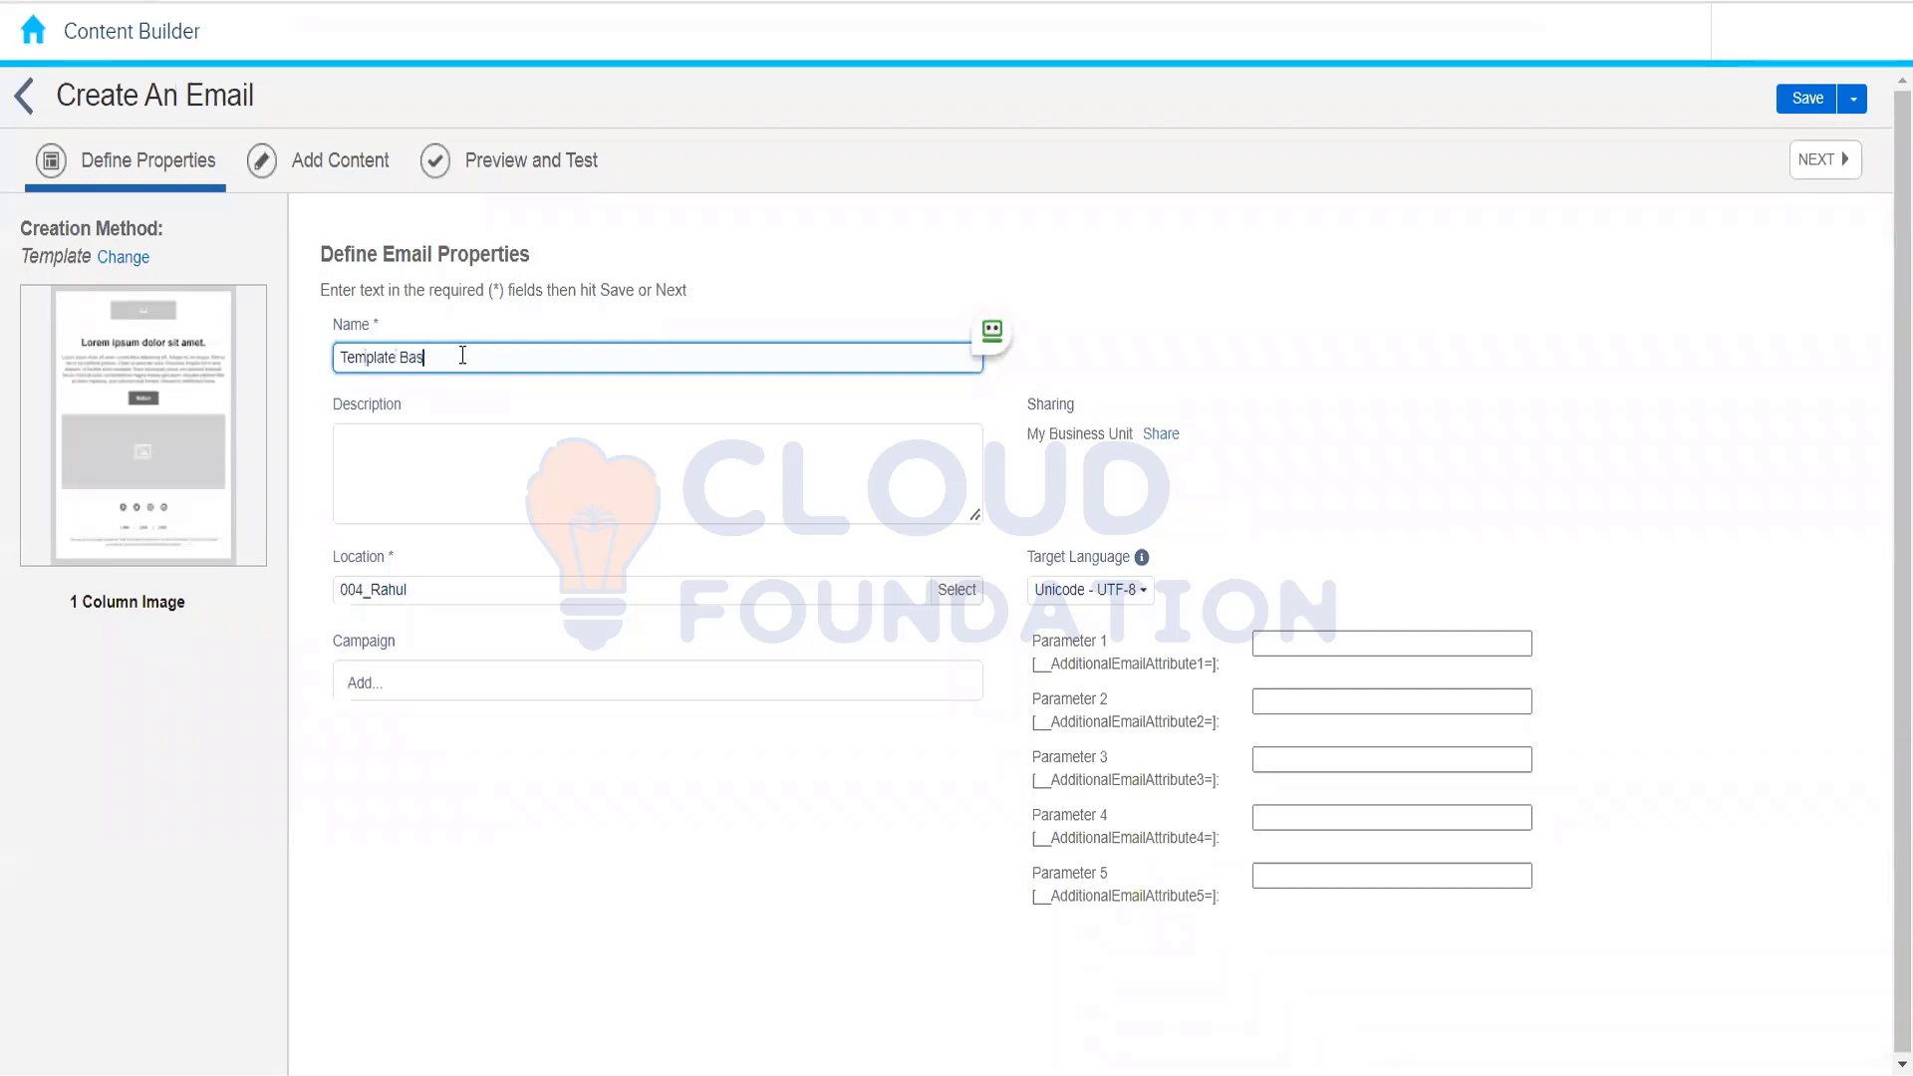
type("ed Email message")
left_click(342, 359)
type("Bas")
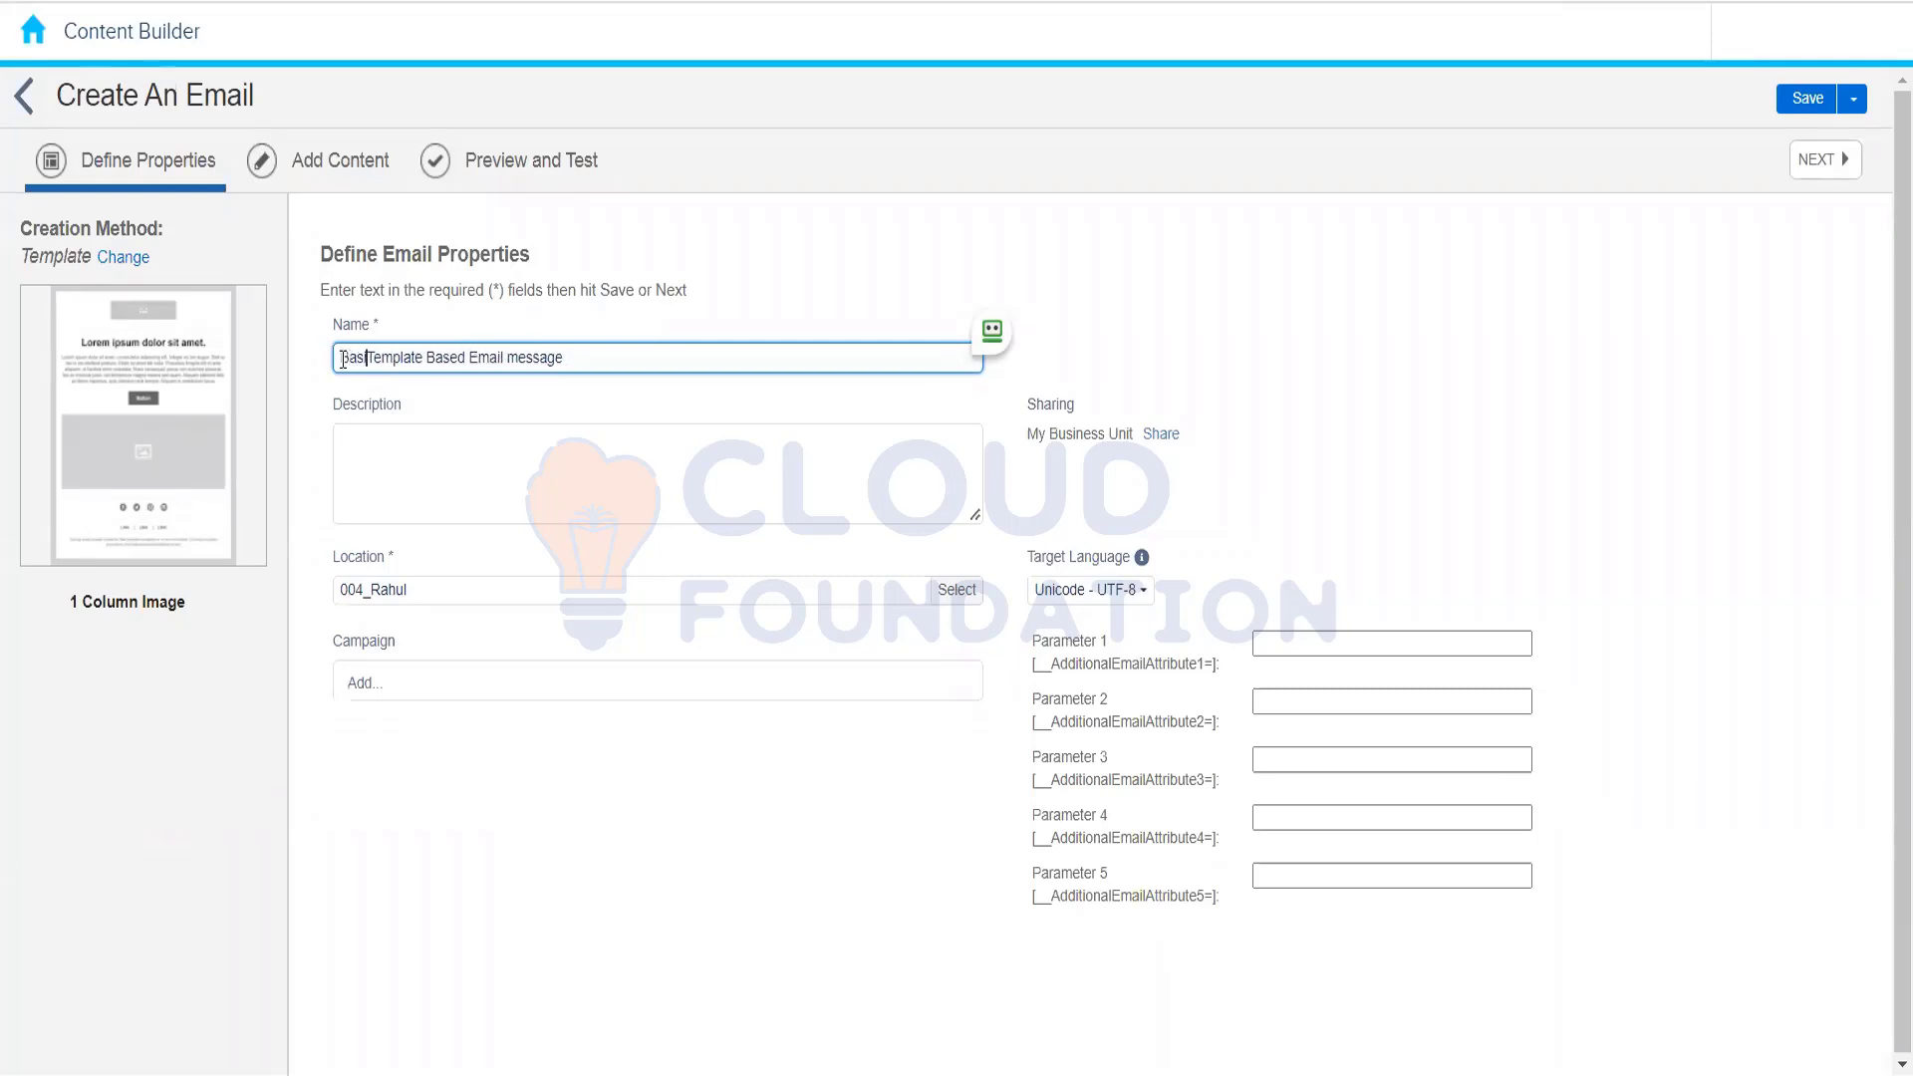
type("ic")
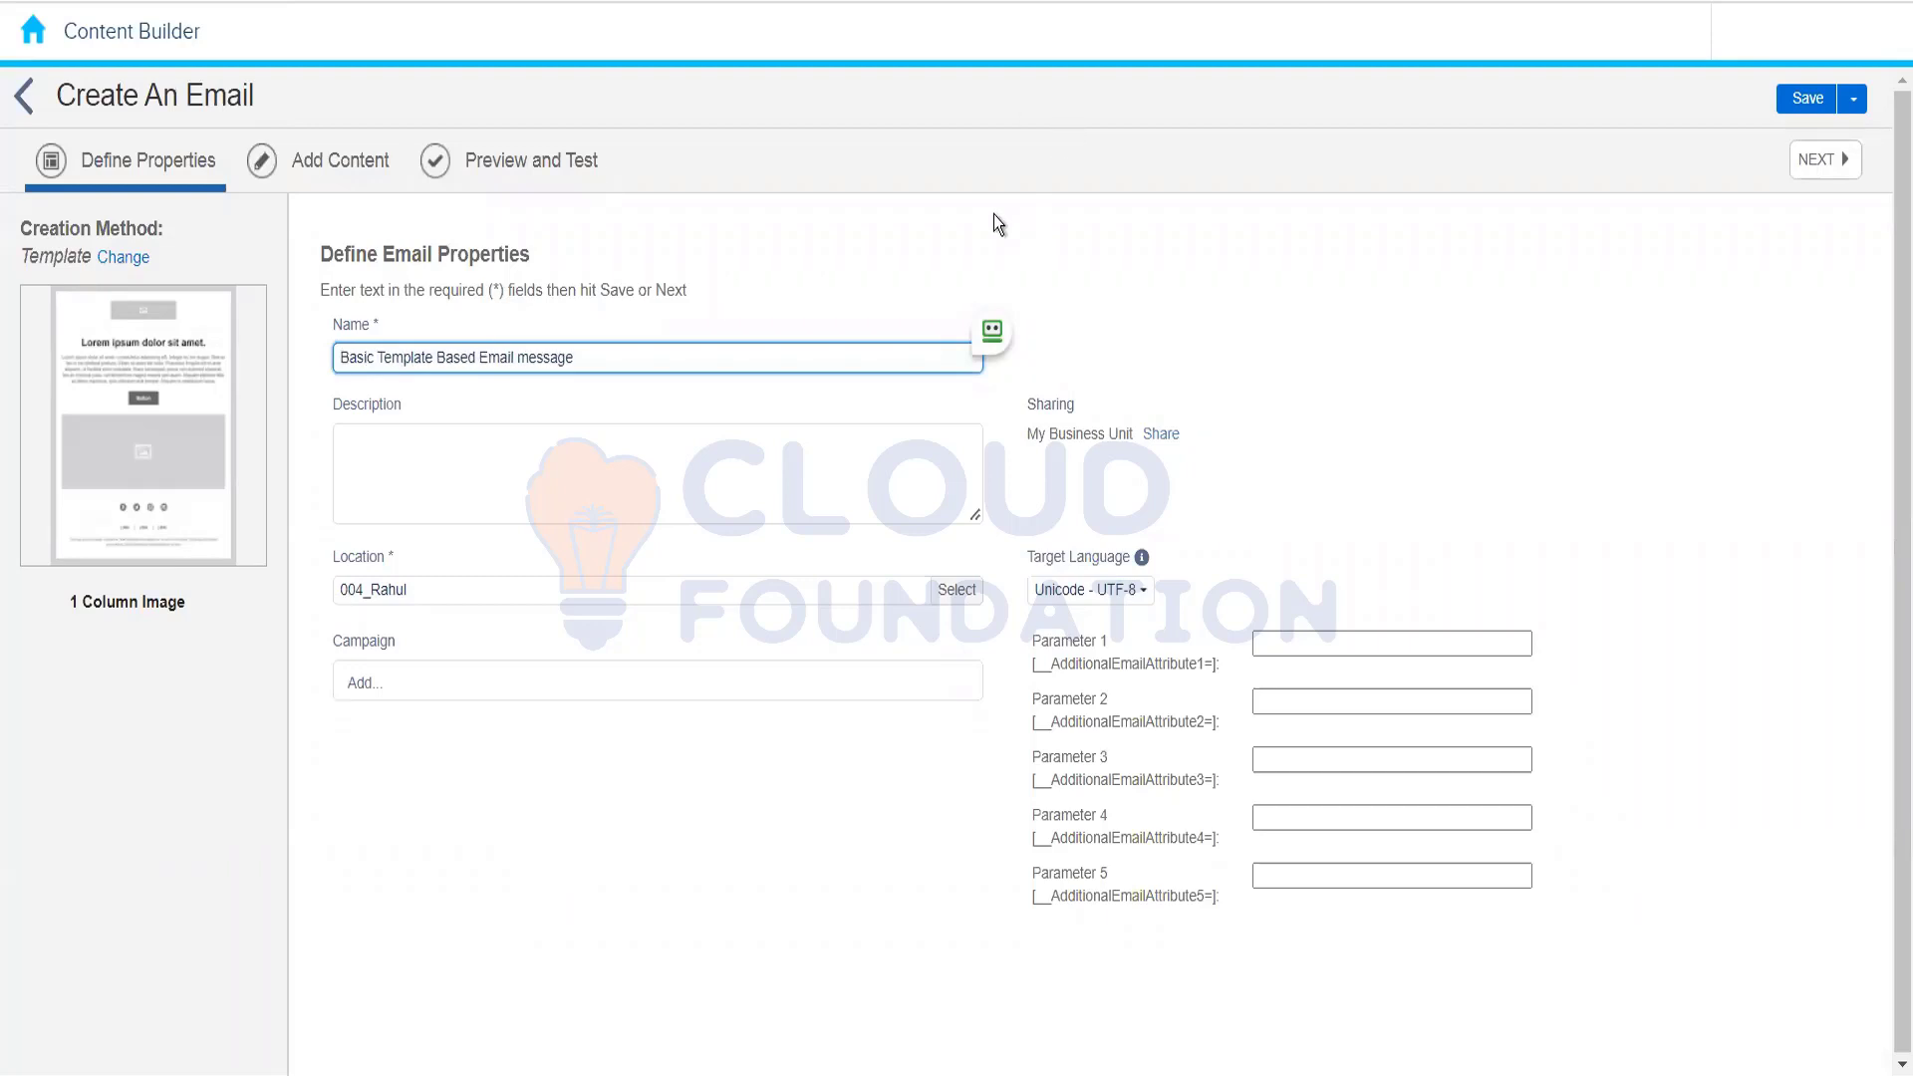
left_click(342, 161)
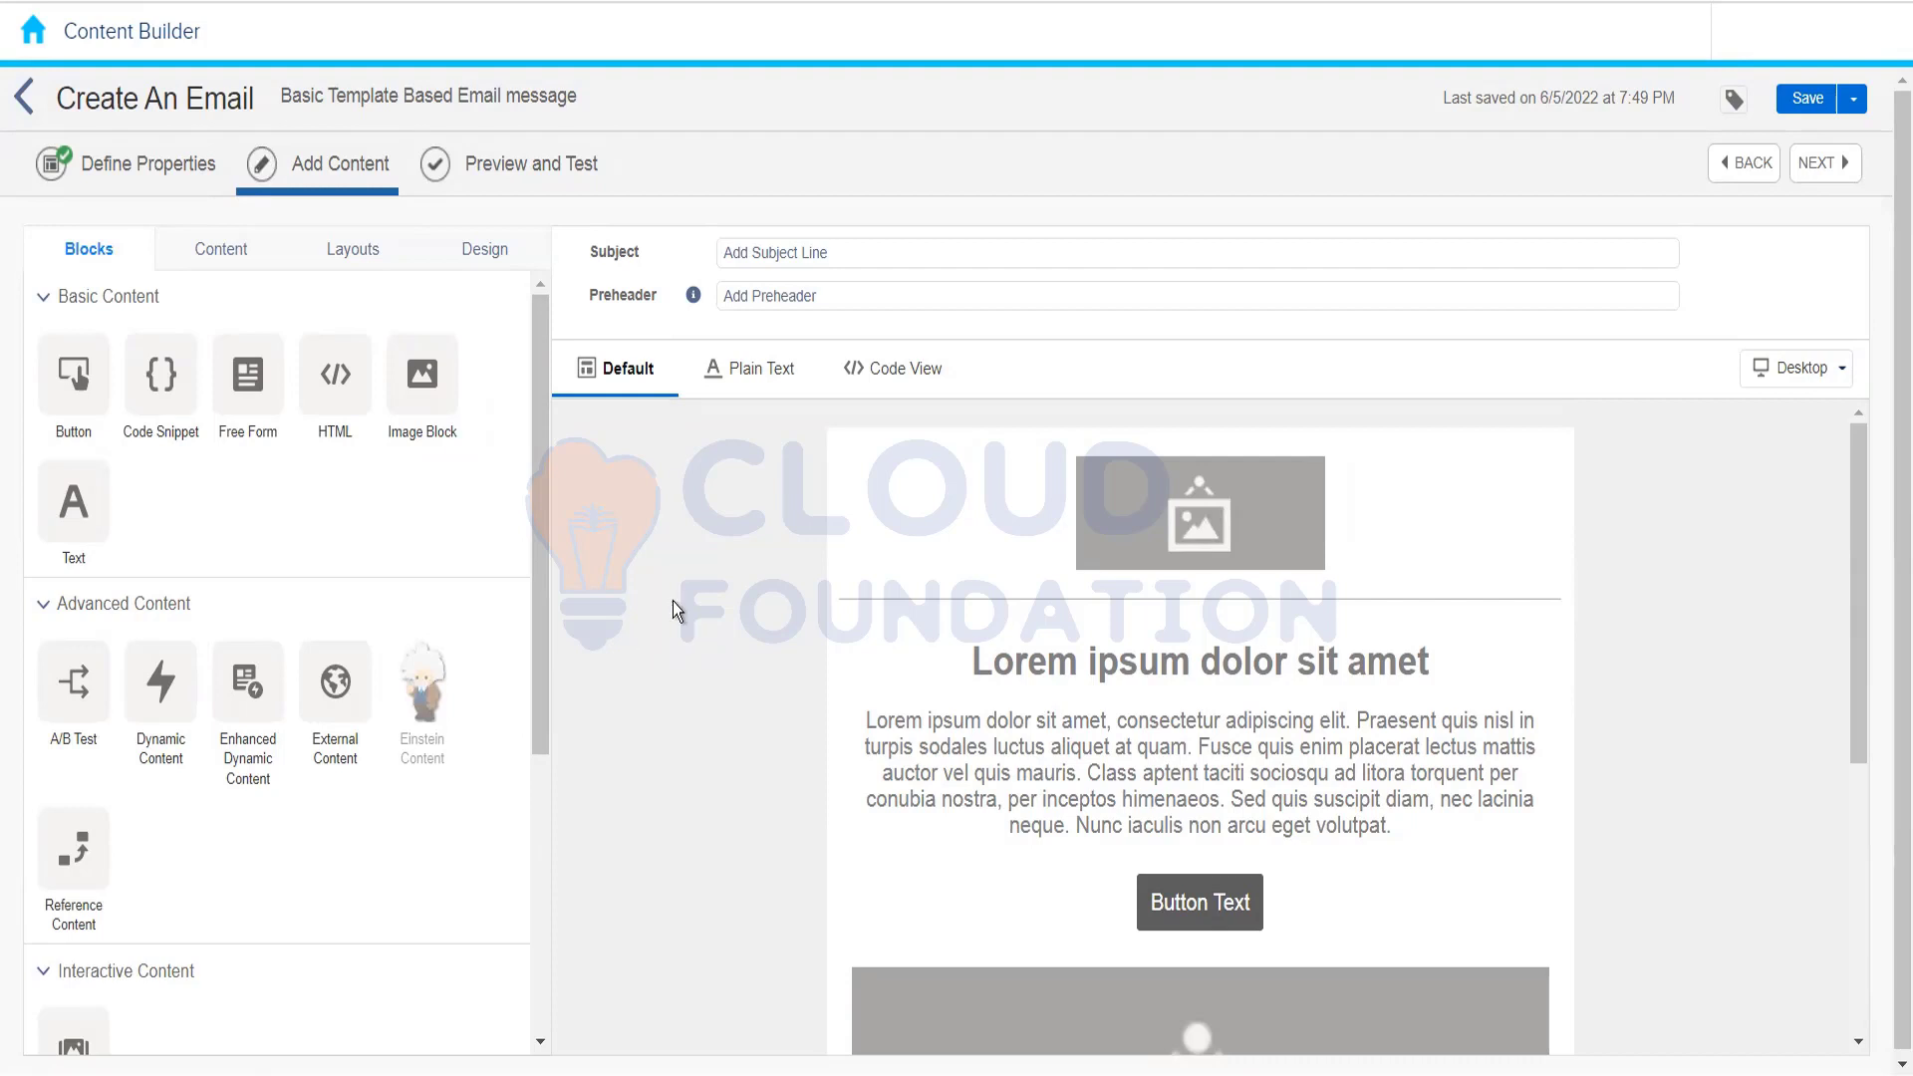
Step: Look through the template's layout down to its footer, opening the main content layout for editing and closing it again
left_click_drag(1857, 528, 1877, 412)
left_click_drag(1851, 601, 1857, 939)
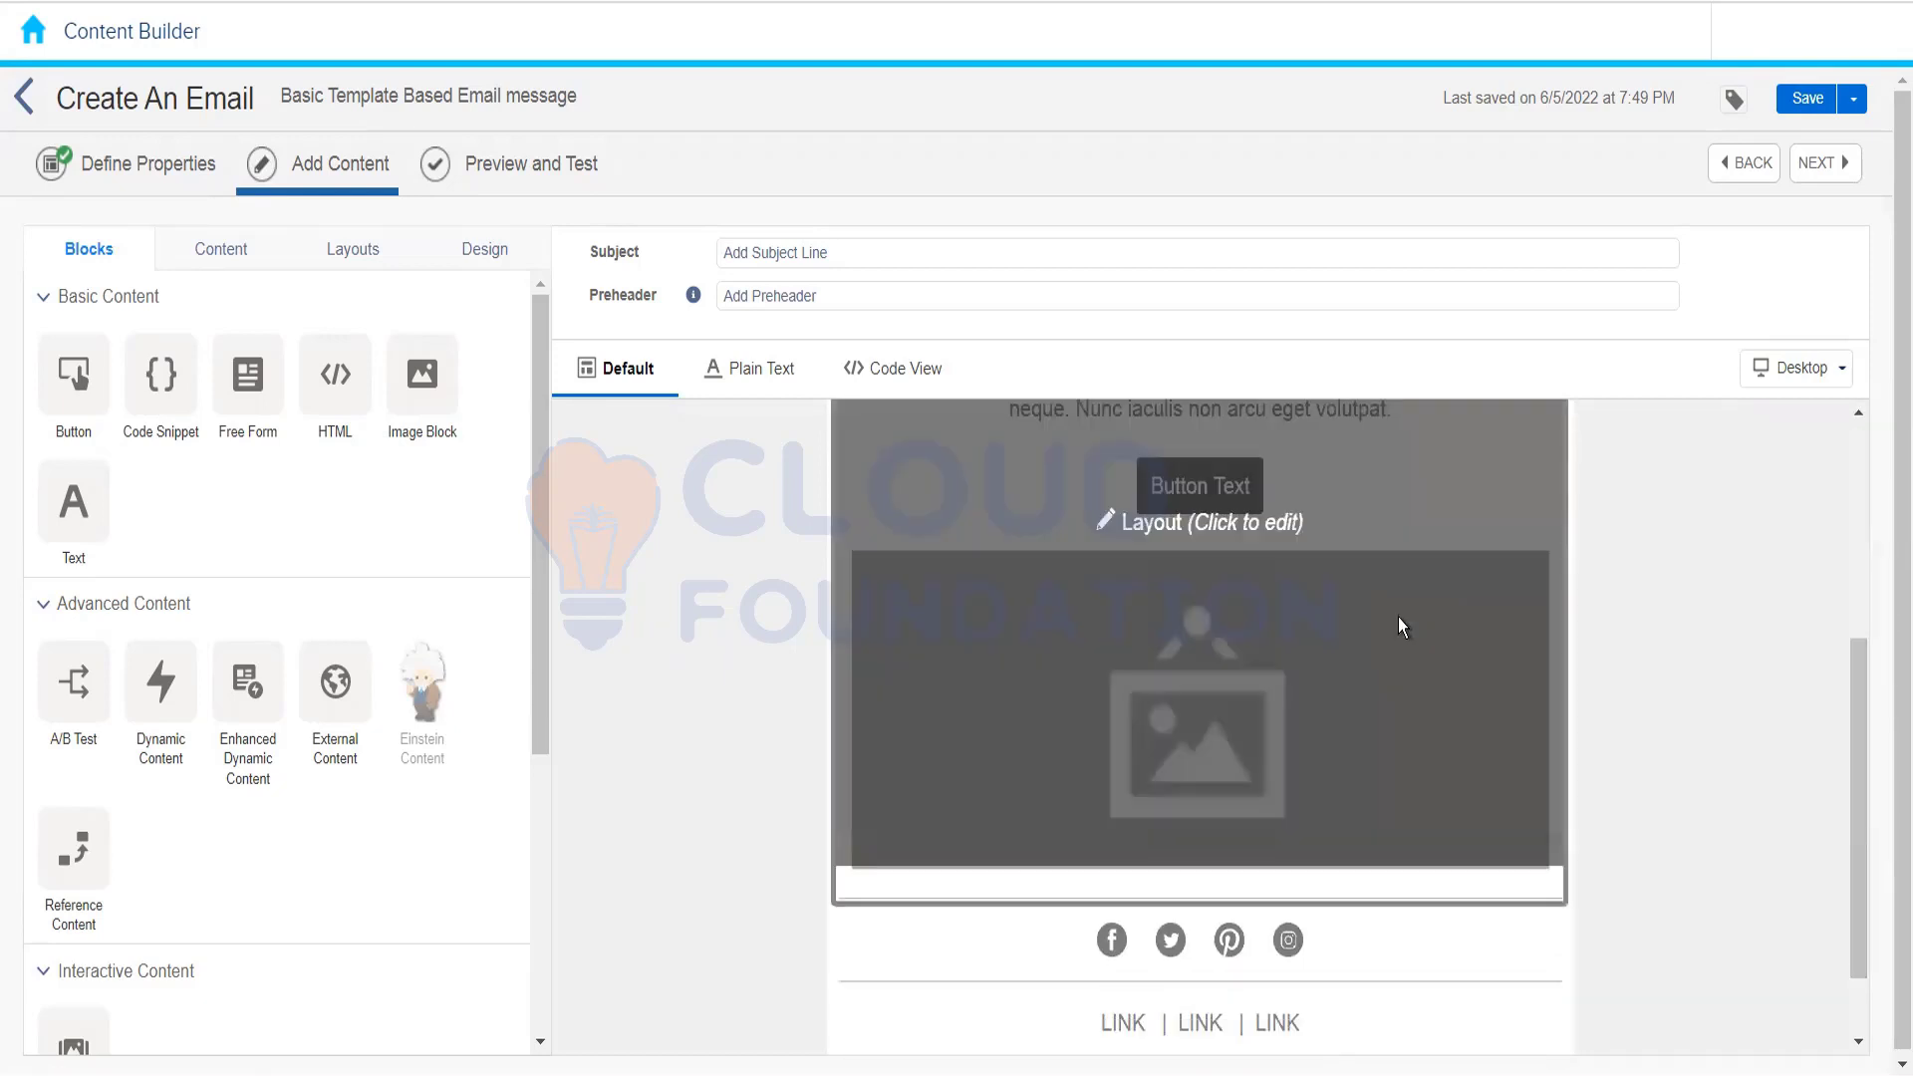
left_click(1397, 618)
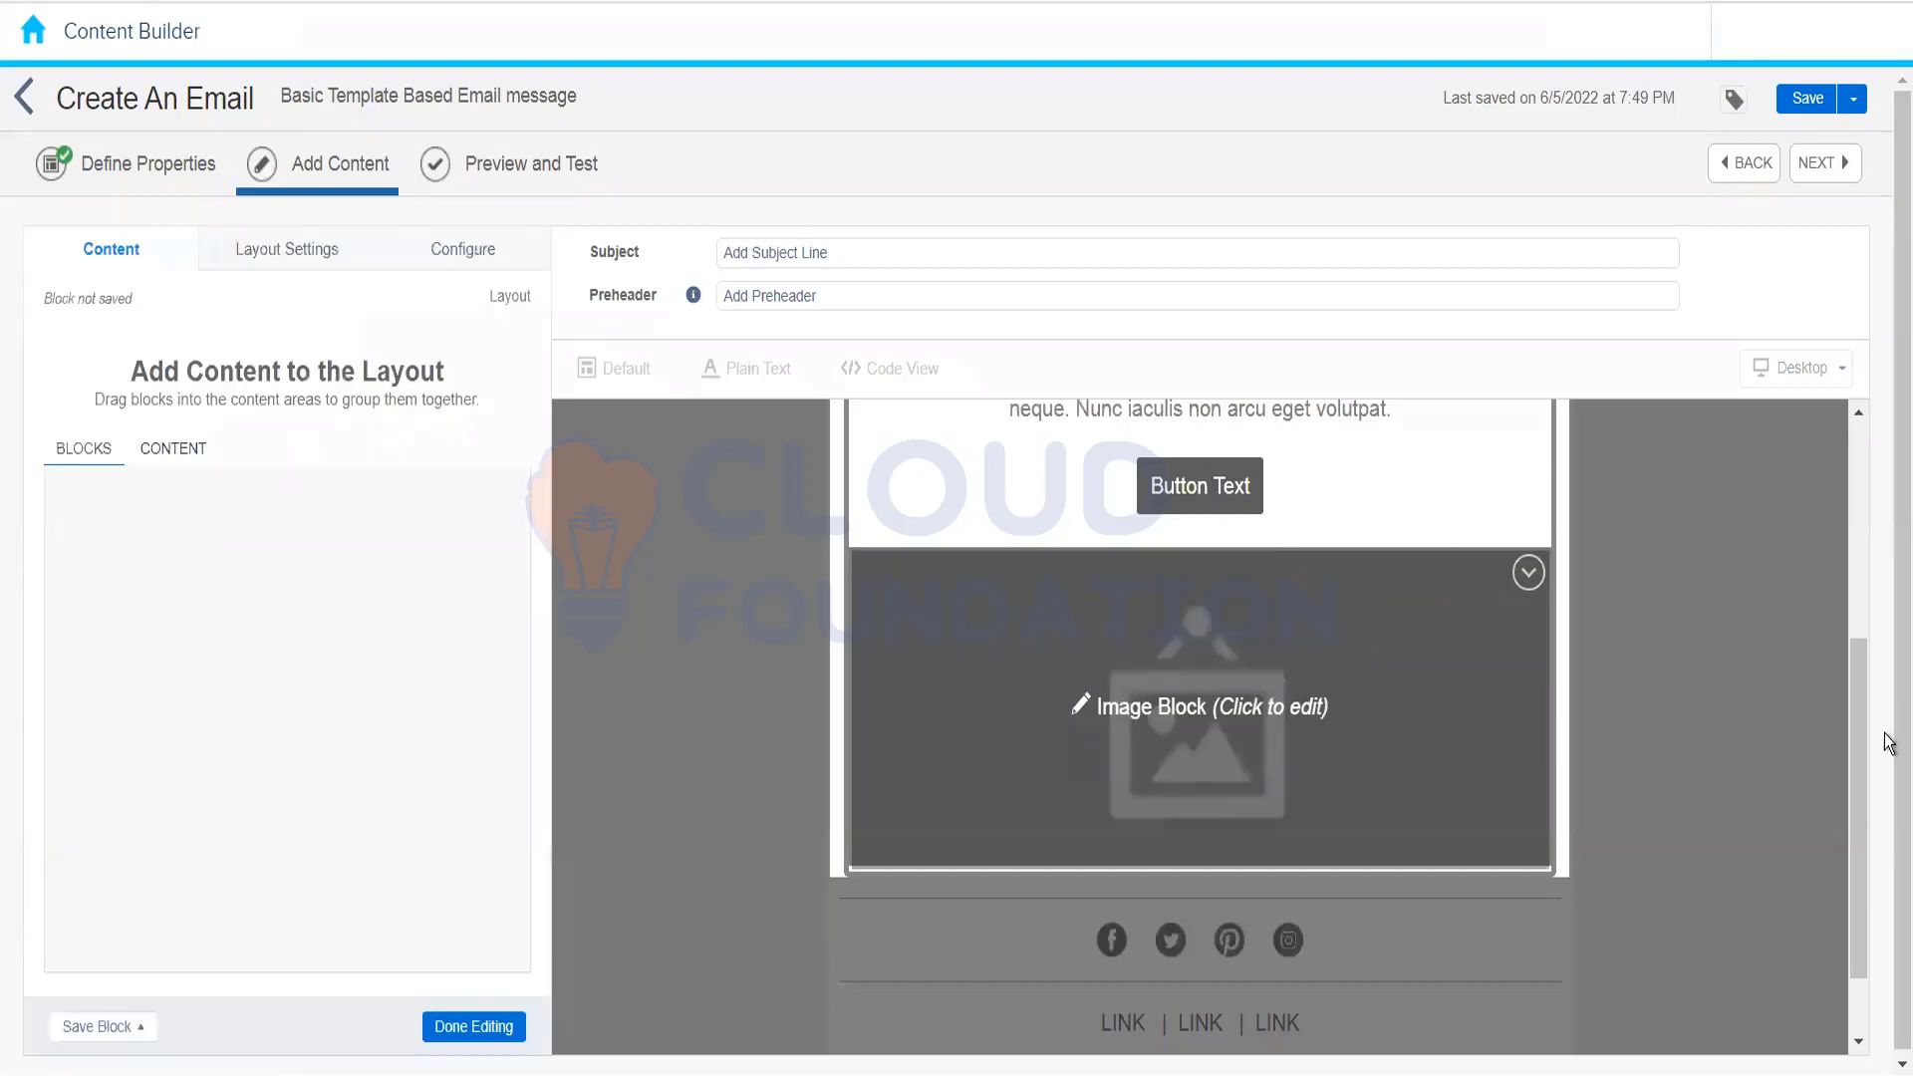
left_click_drag(1863, 840, 1861, 714)
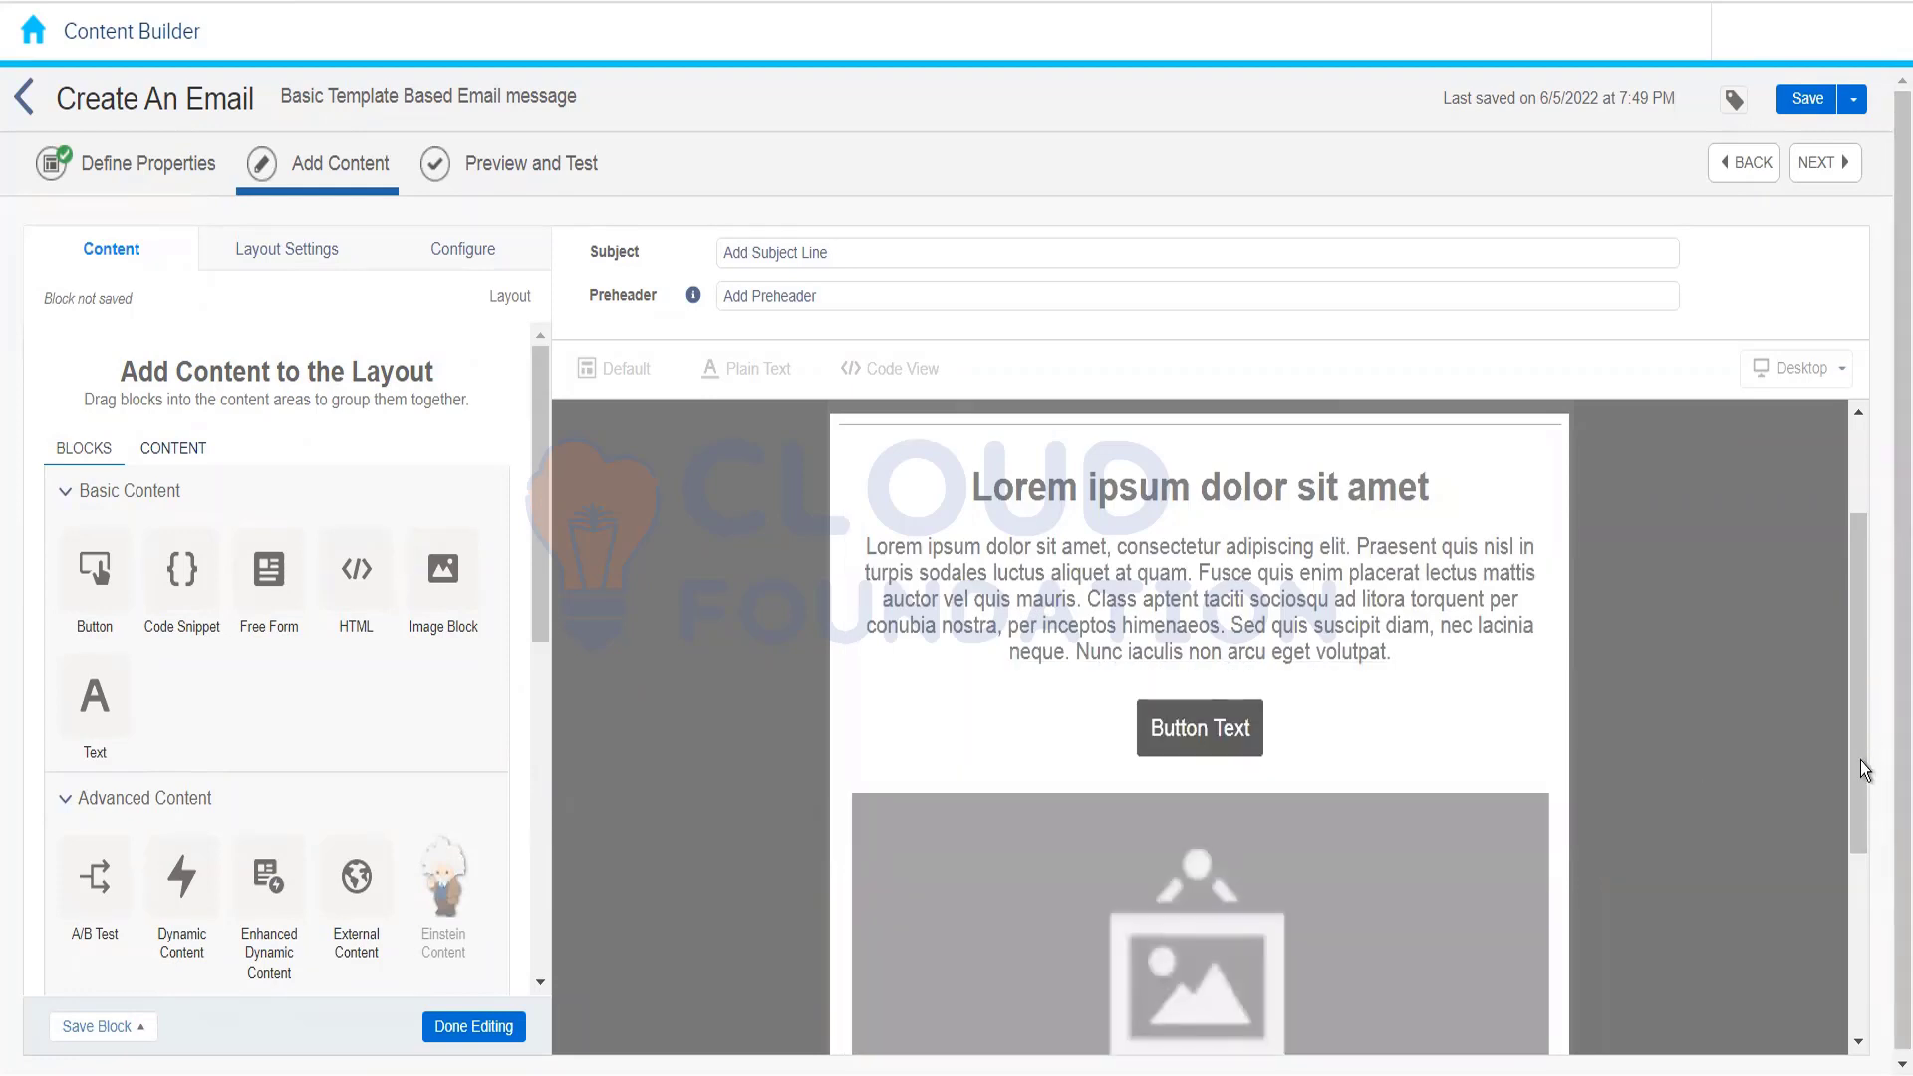
left_click_drag(1858, 797, 1859, 981)
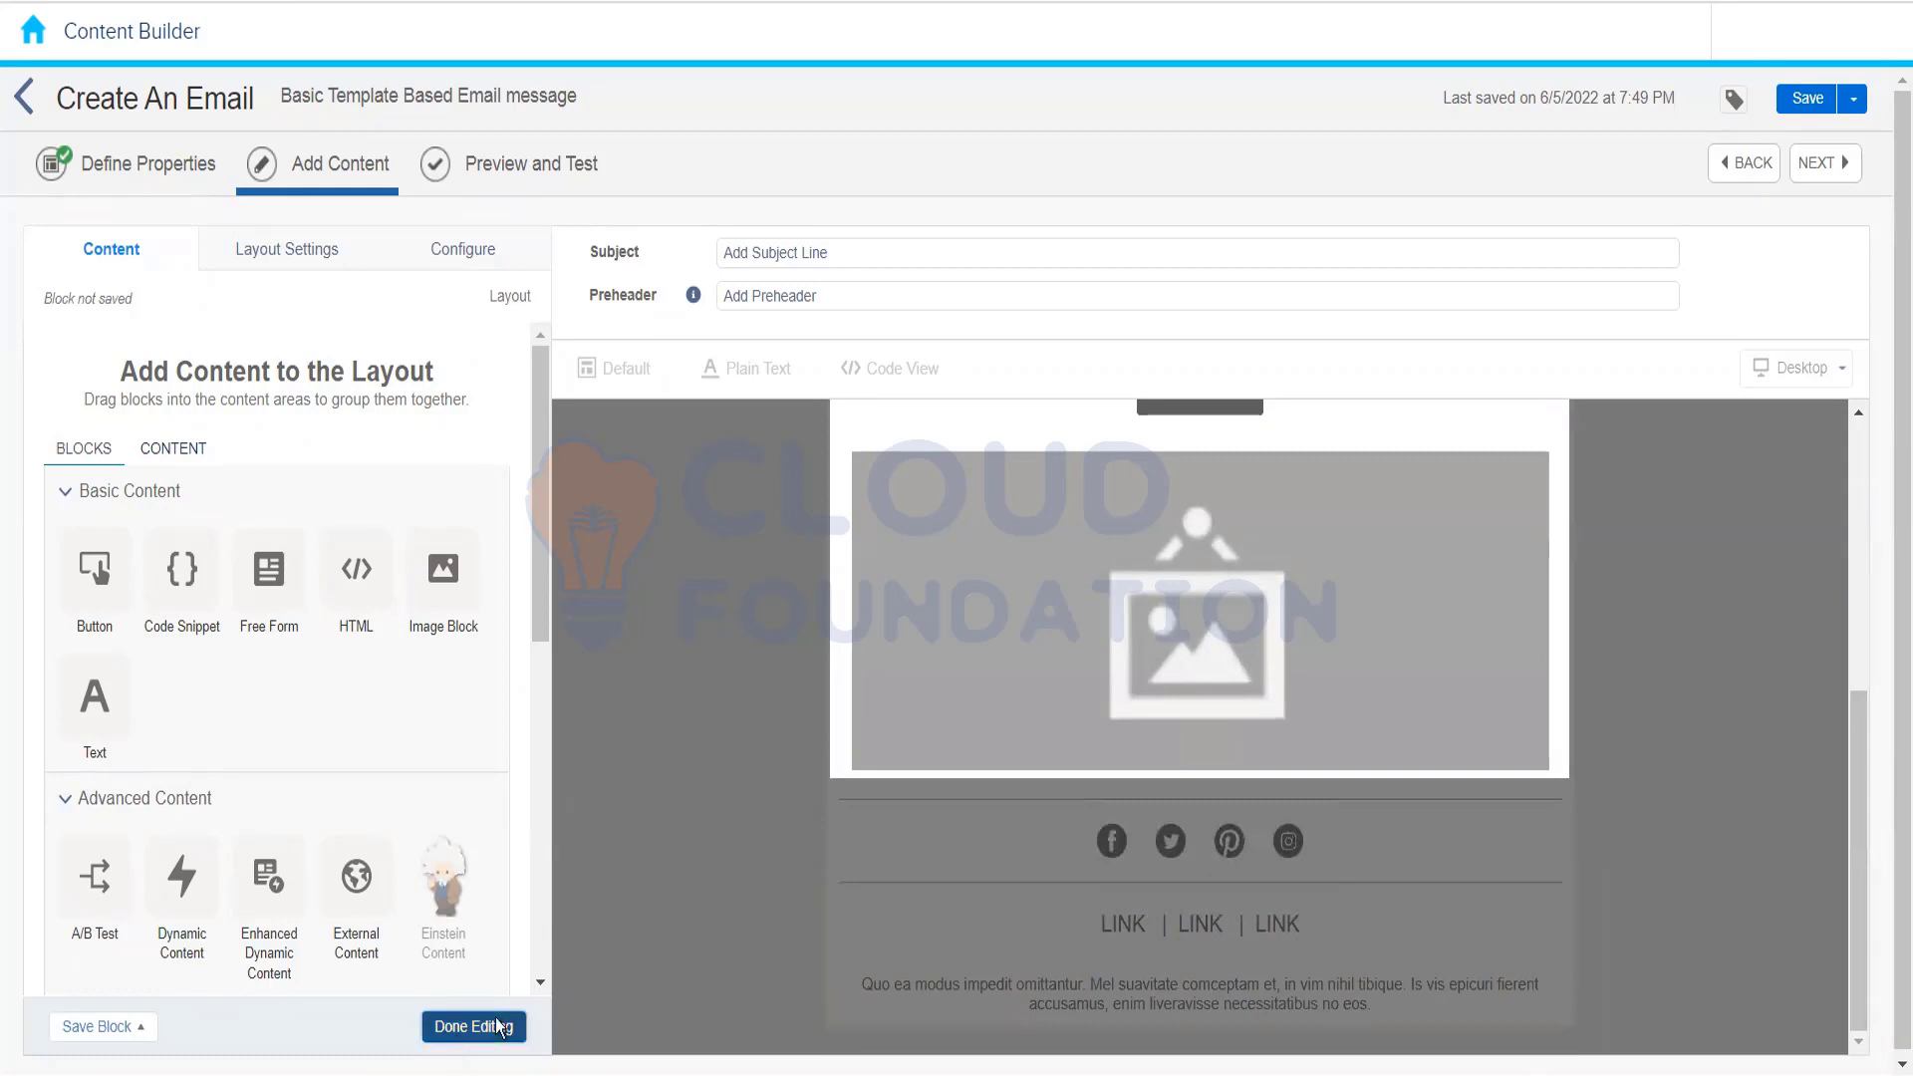
left_click(460, 1027)
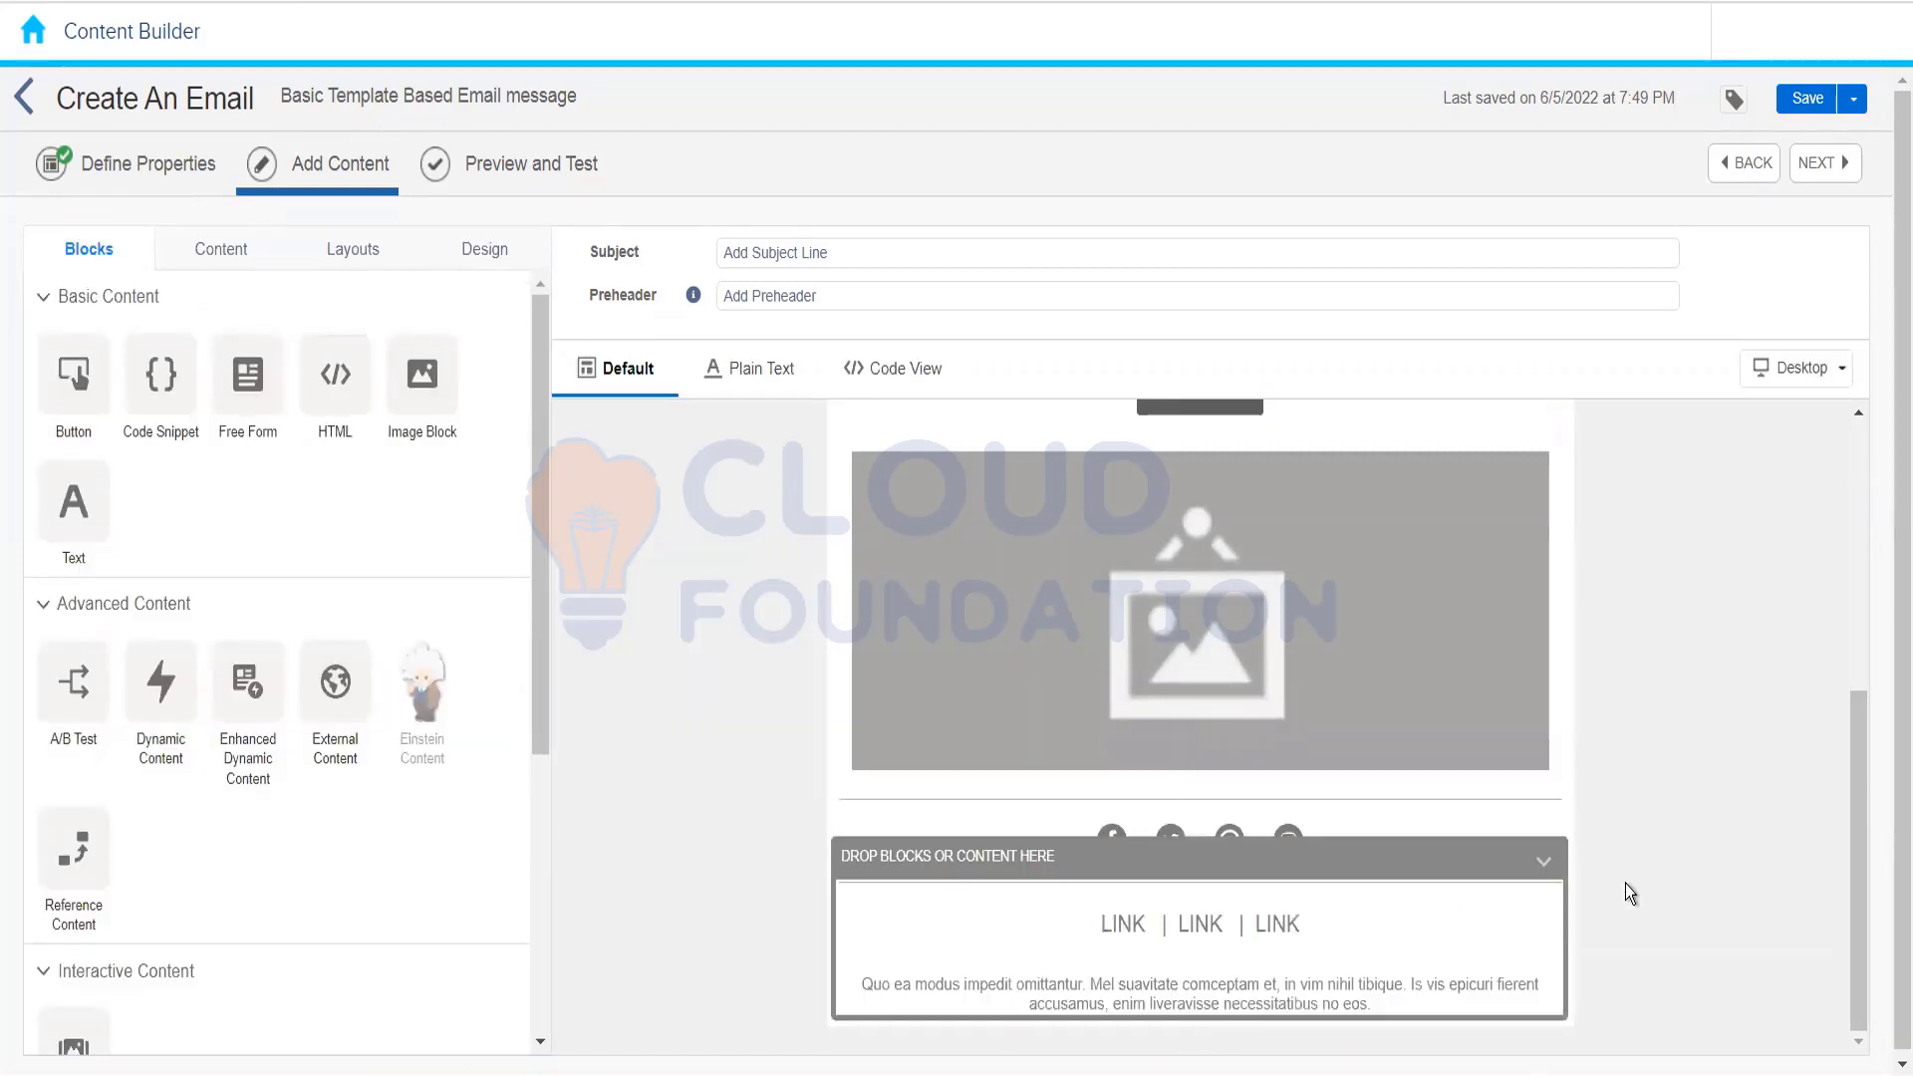
Step: Replace the header's placeholder image with the existing image NTO White.png and finish editing the block
left_click_drag(1851, 1014, 1839, 522)
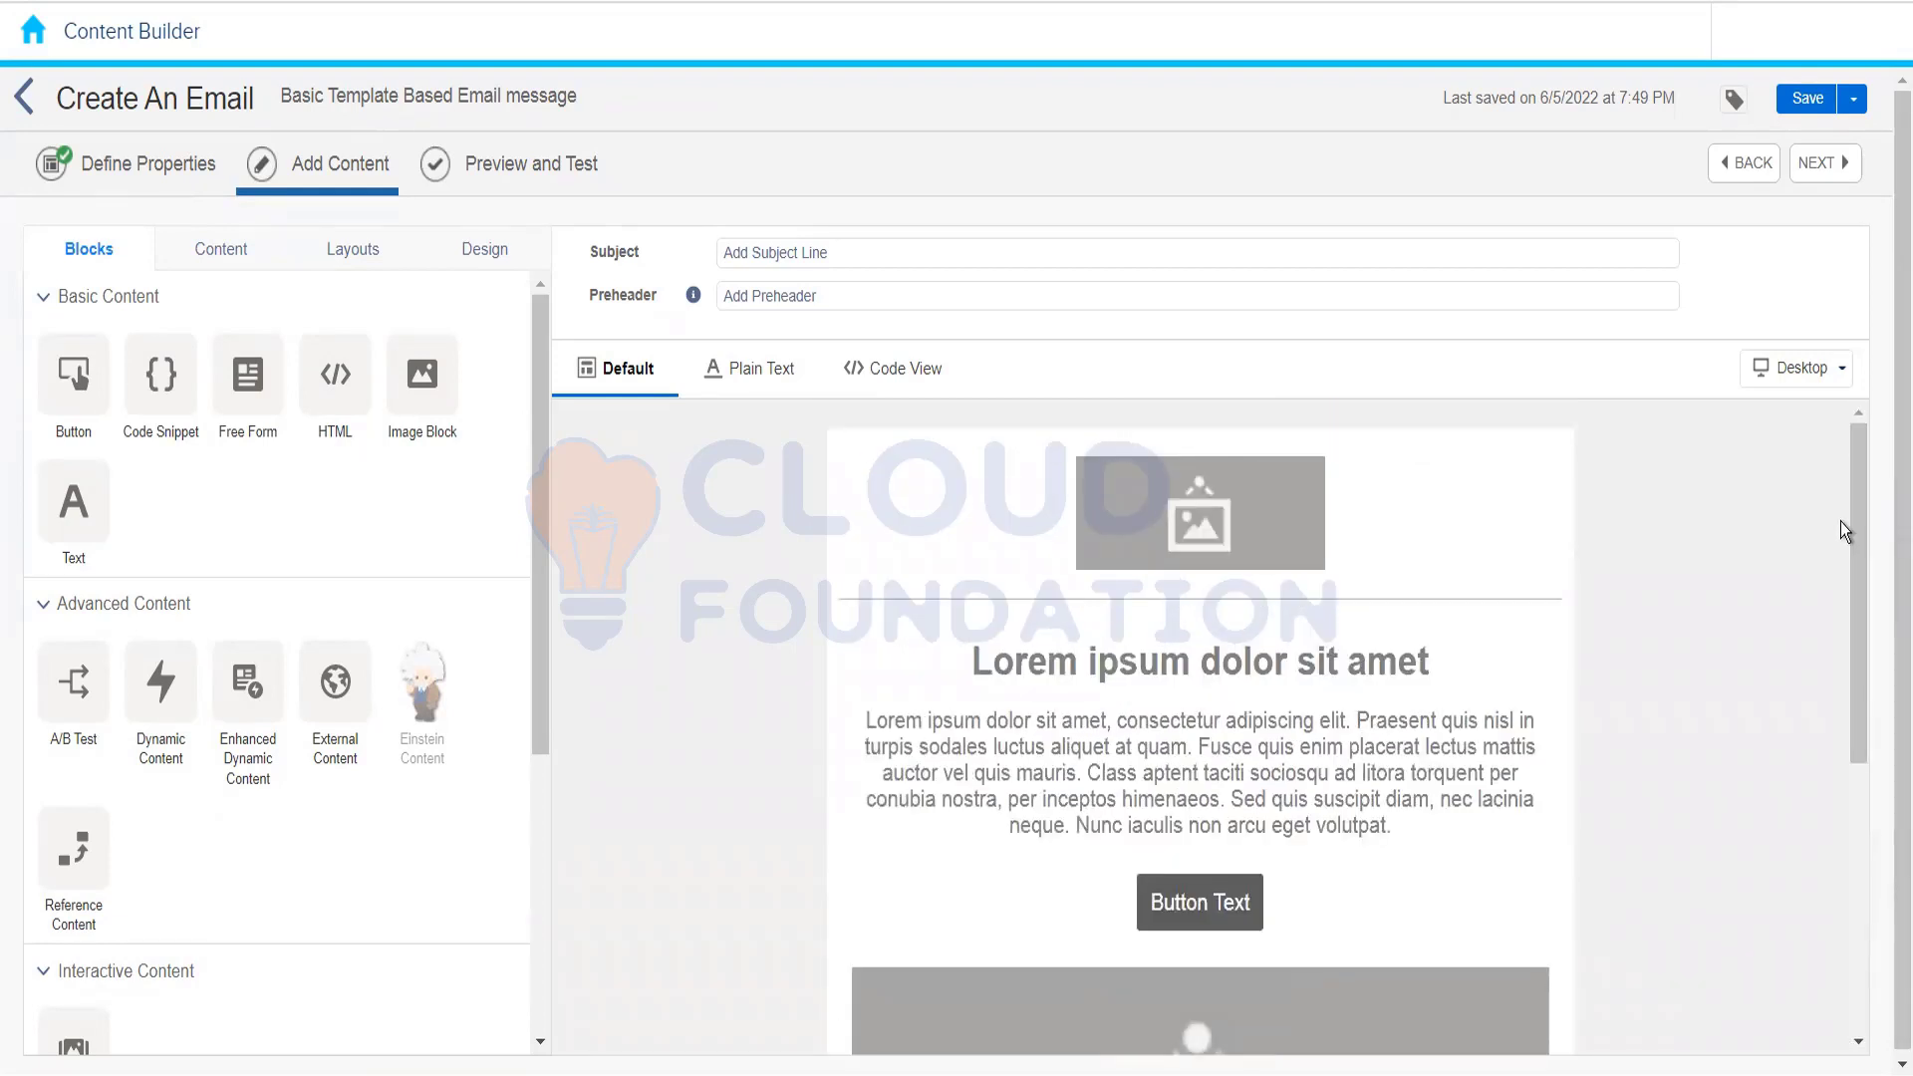
left_click(1186, 526)
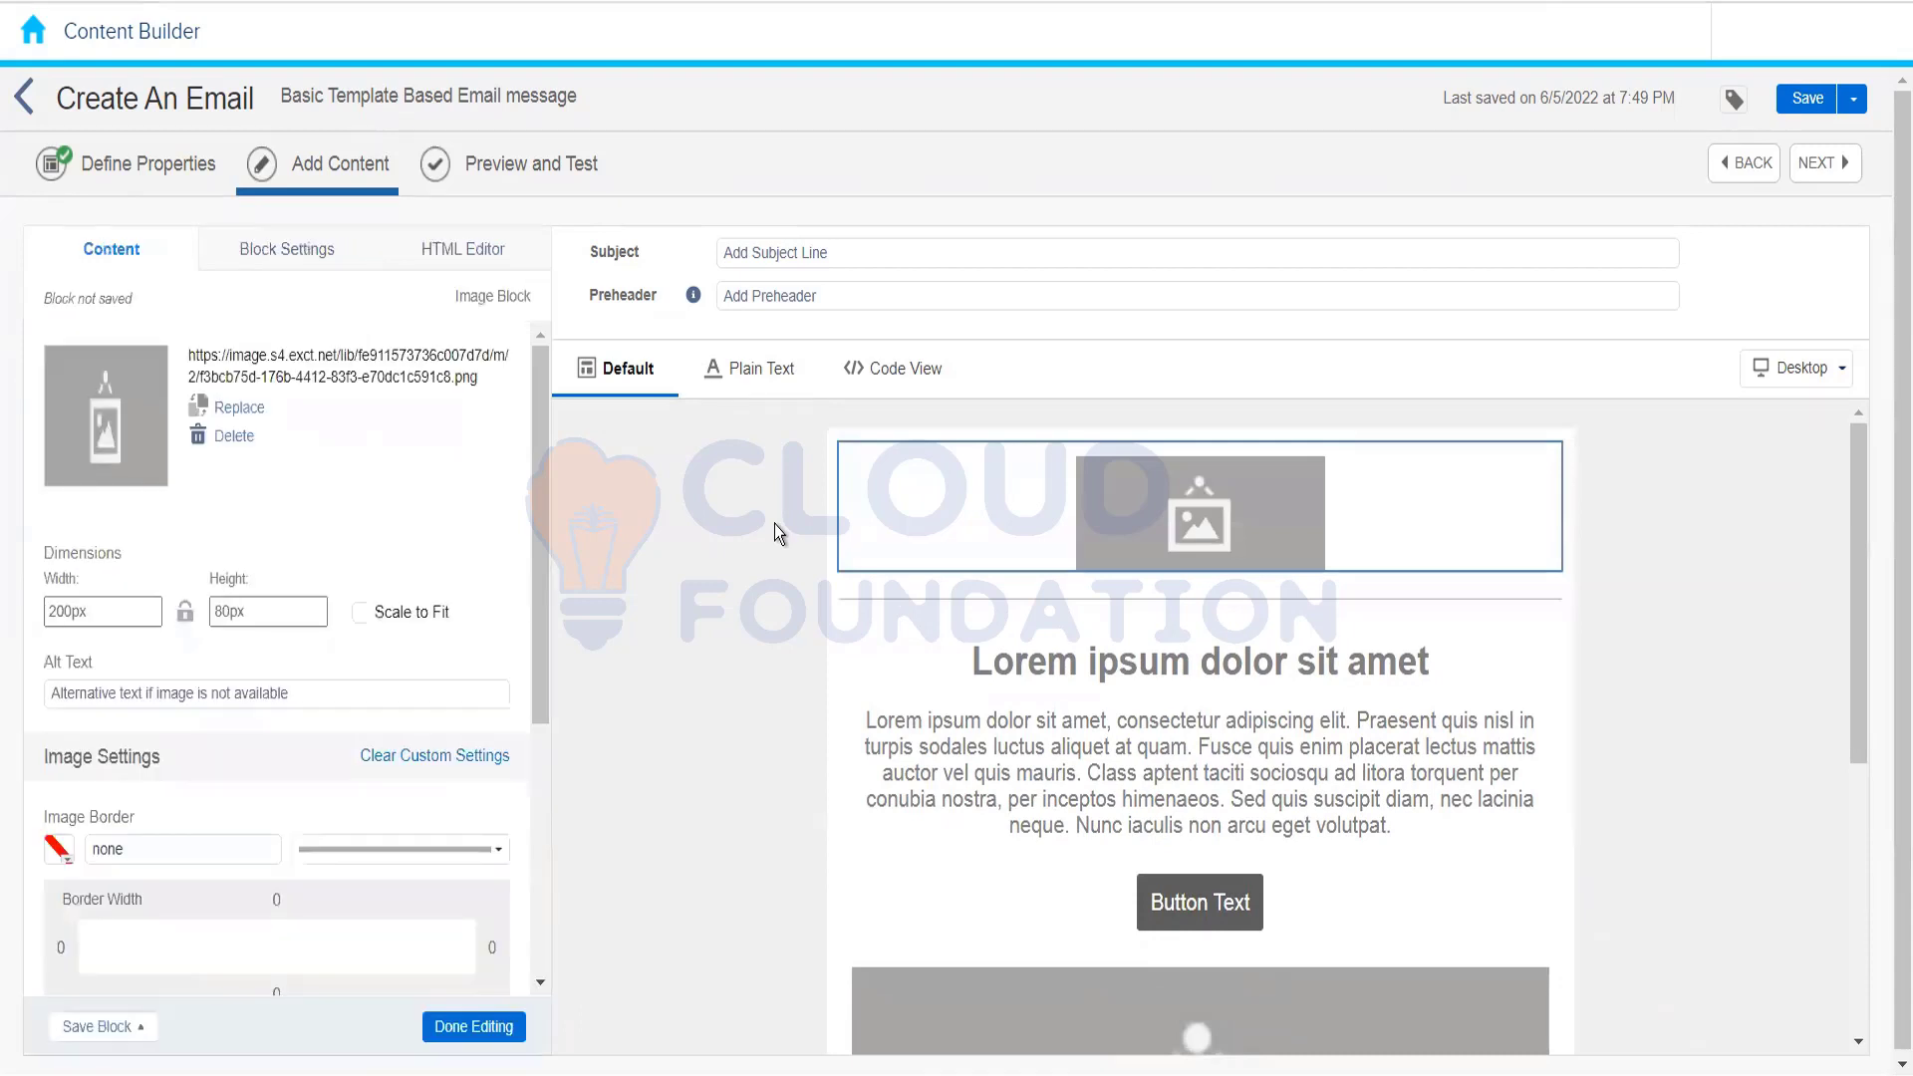
left_click(237, 410)
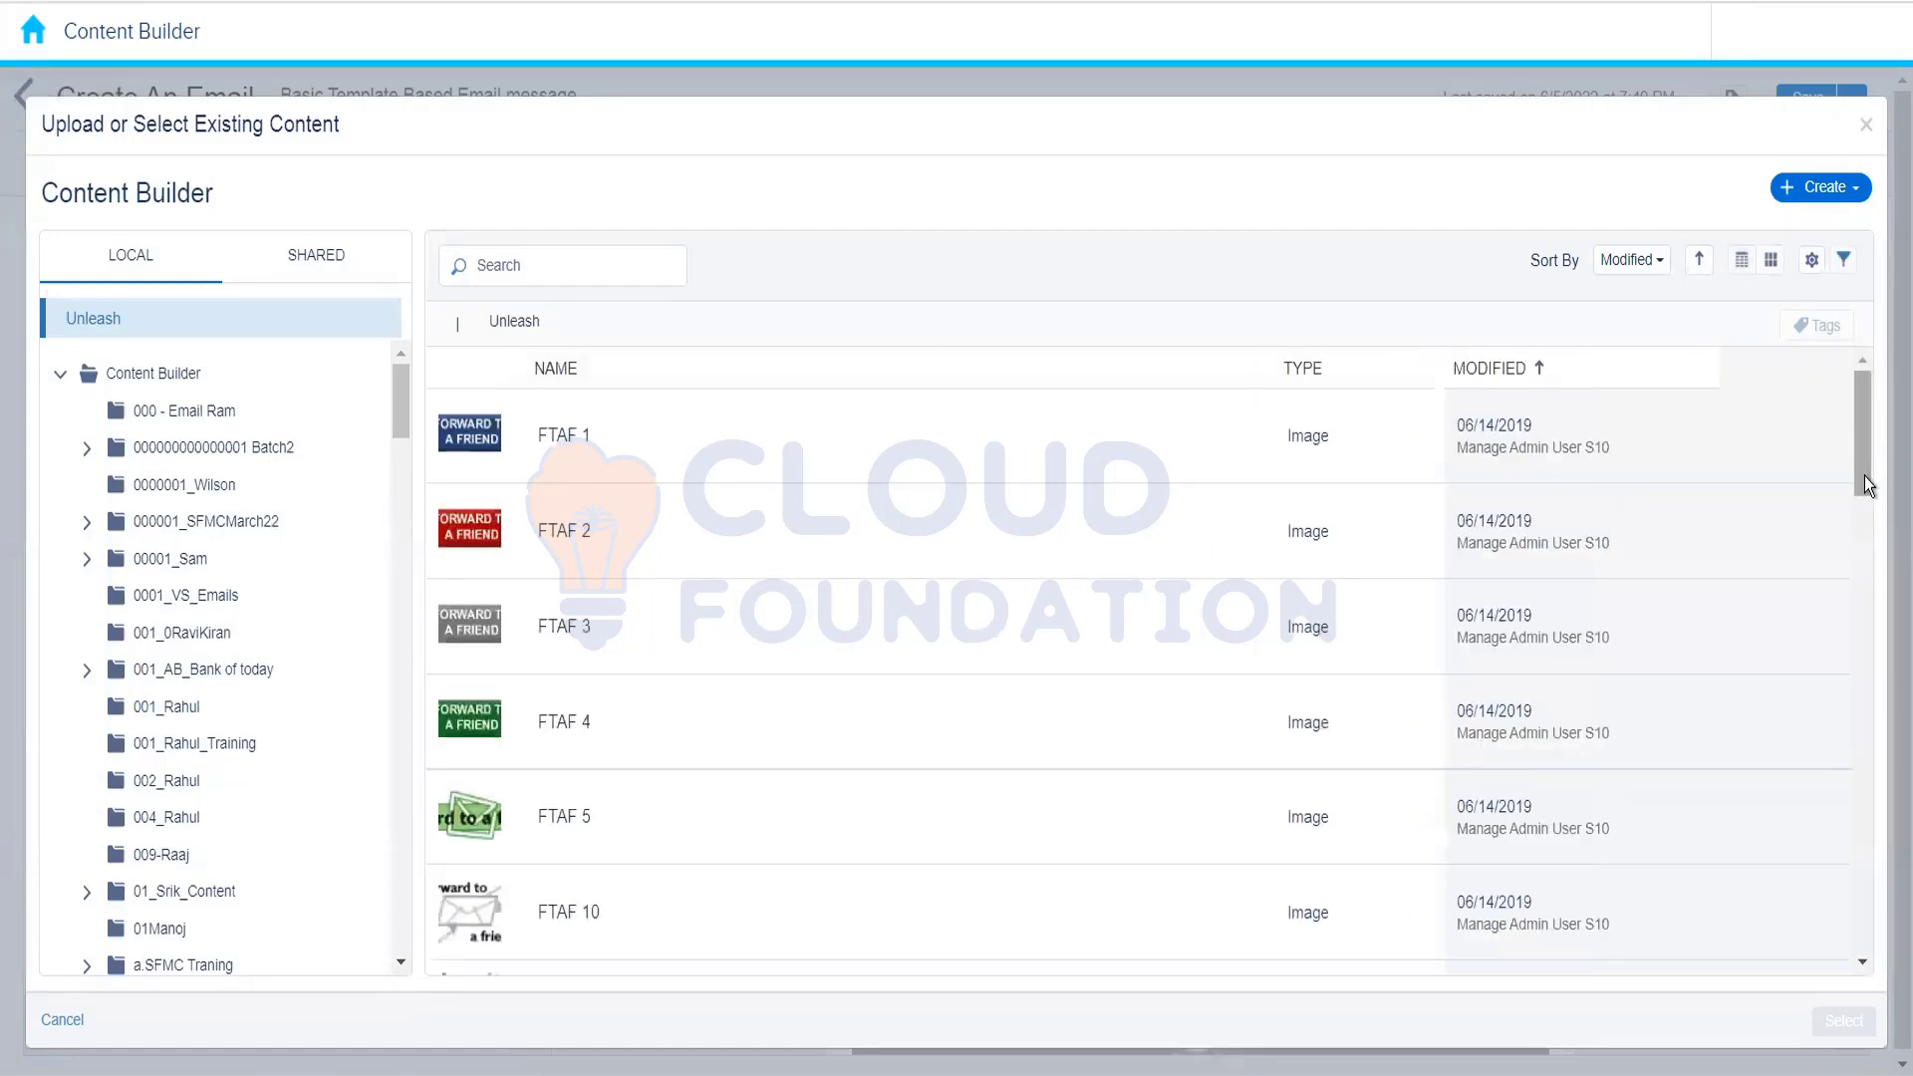
left_click_drag(1864, 476, 1873, 962)
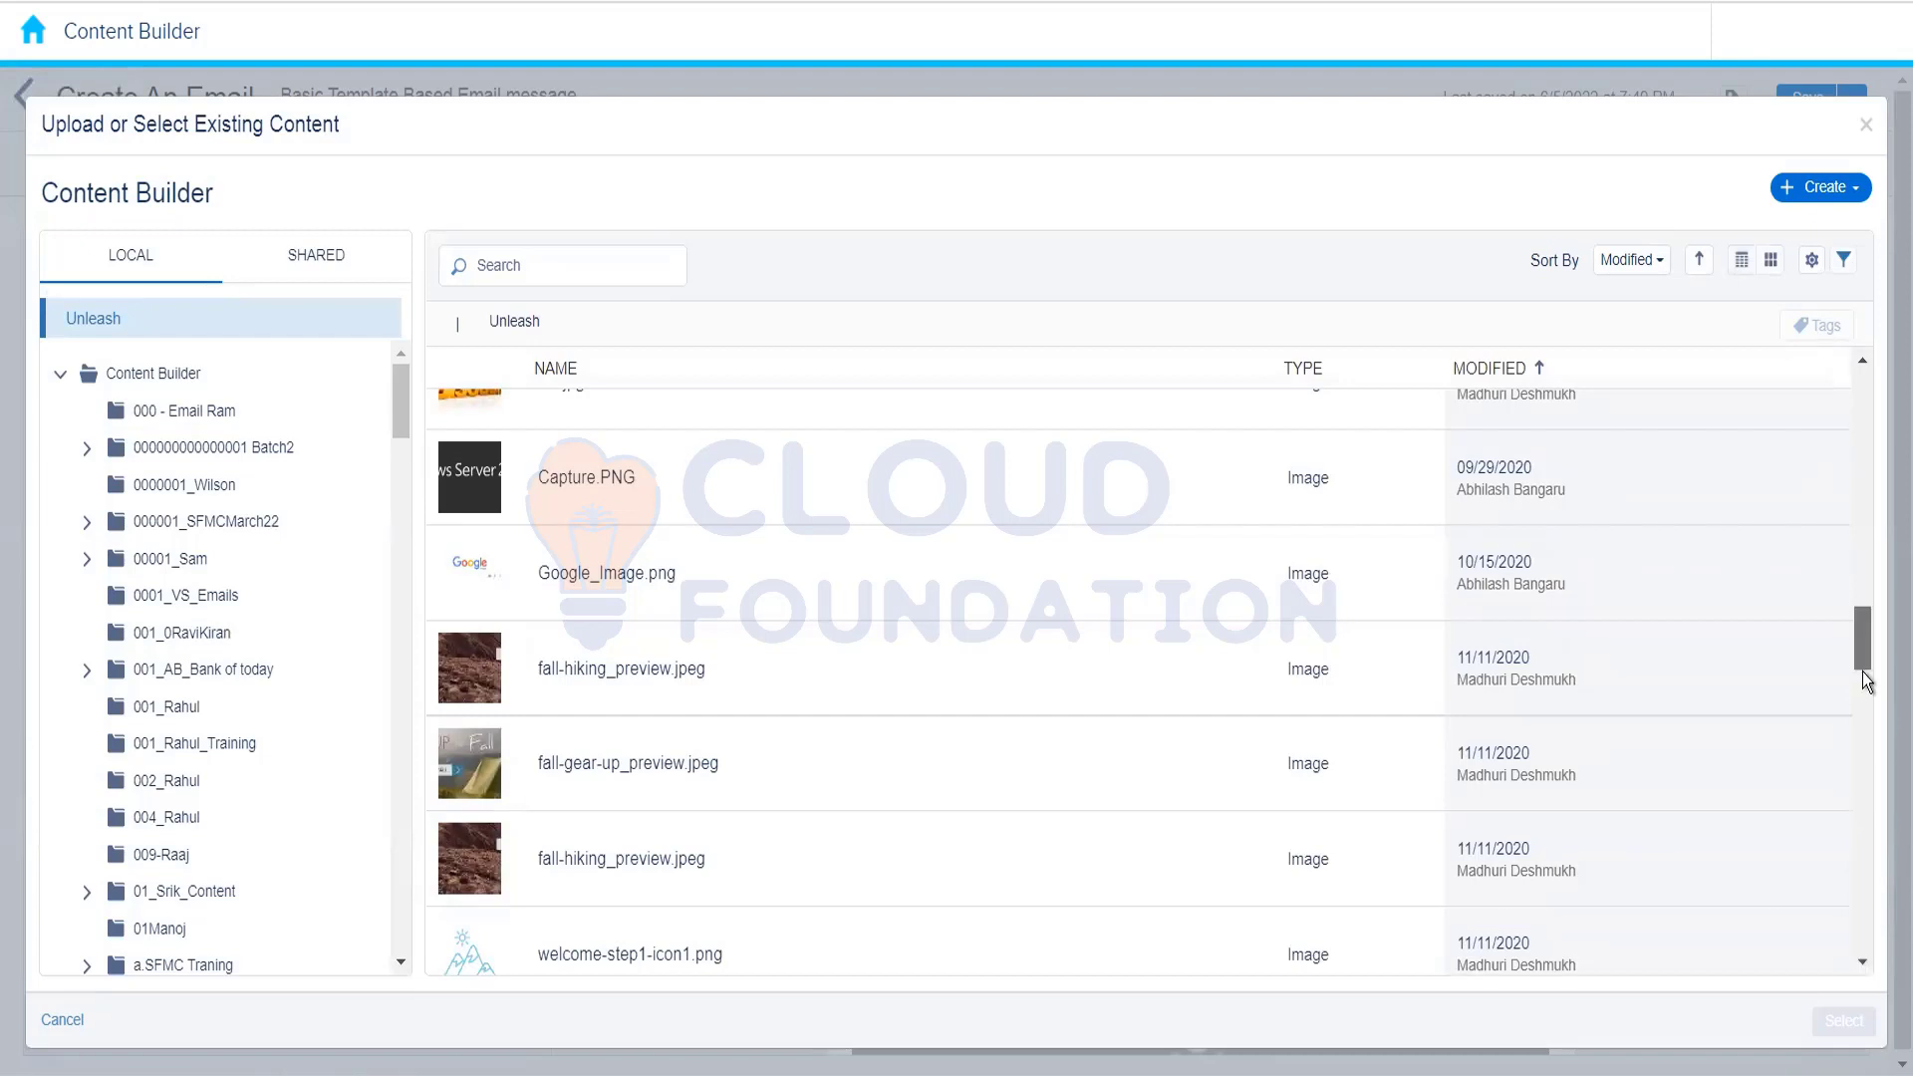
left_click_drag(1863, 671, 1864, 701)
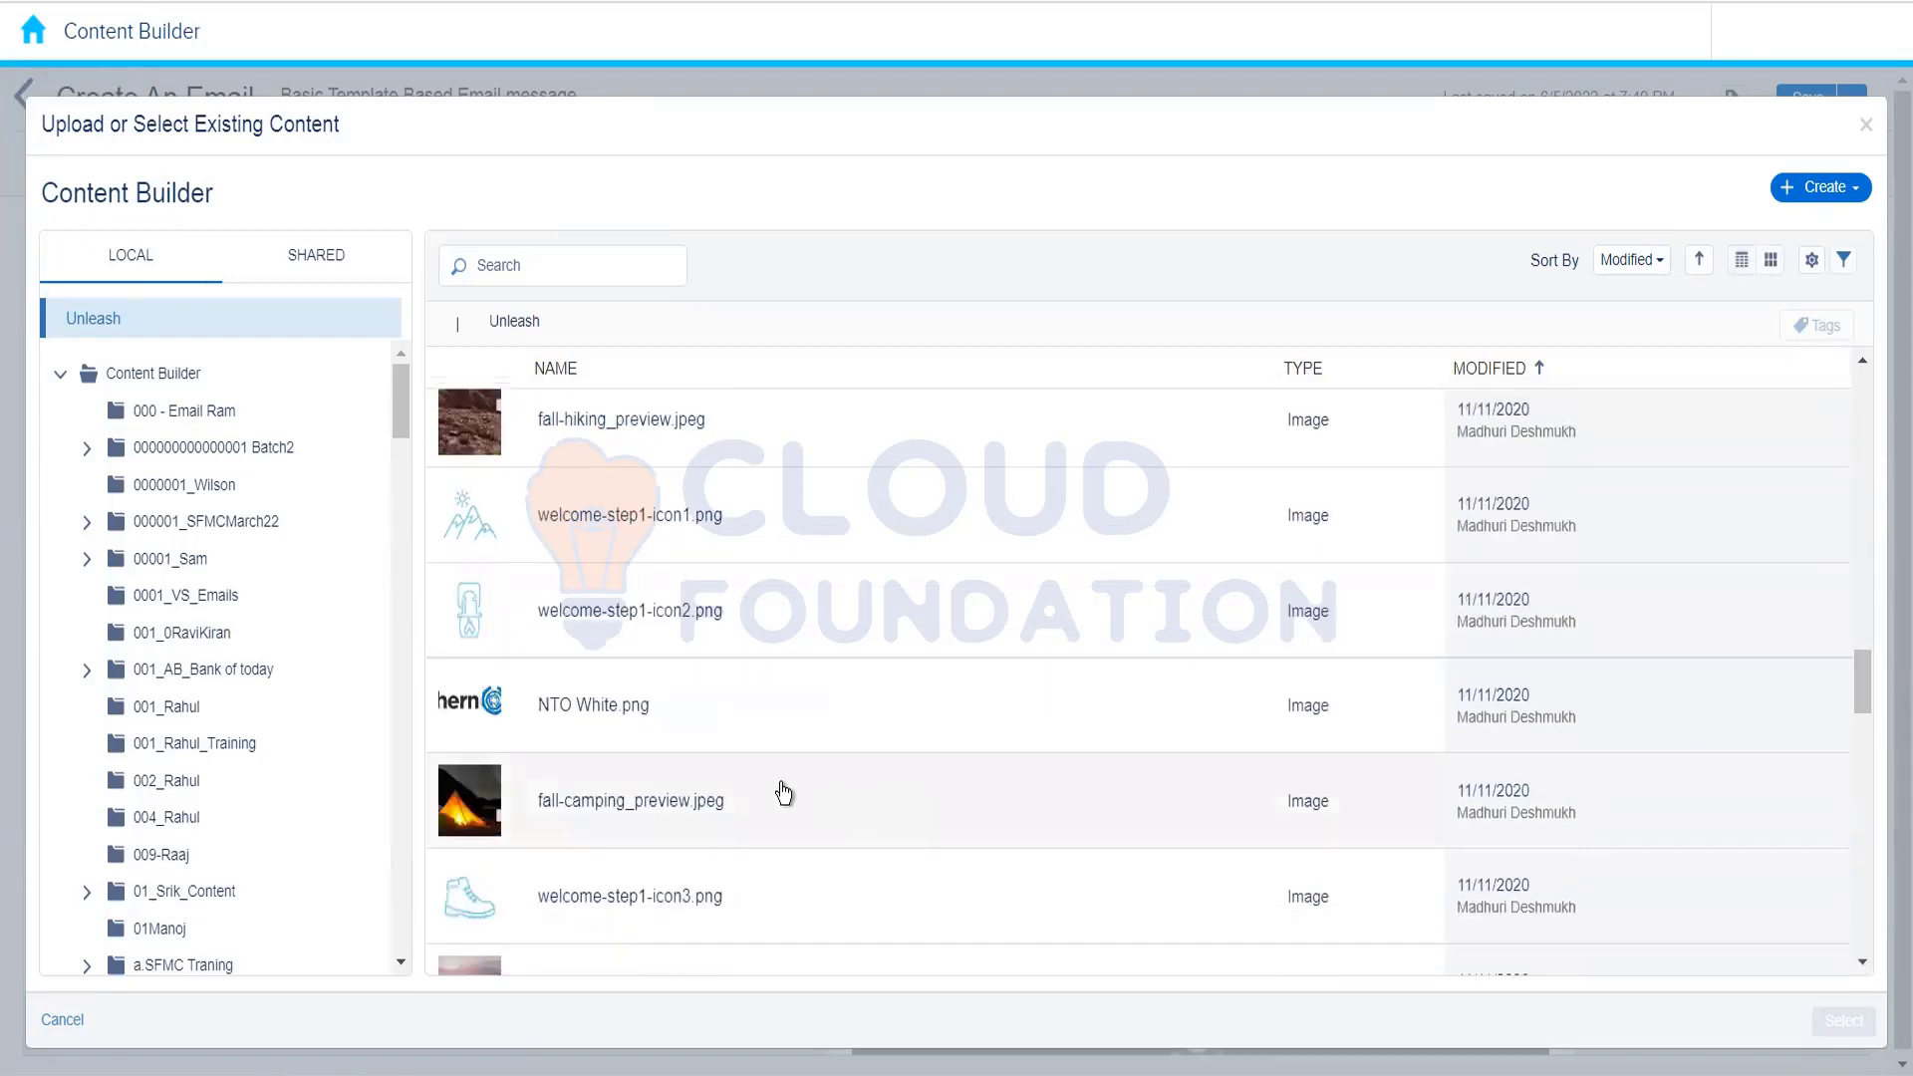
left_click(1057, 743)
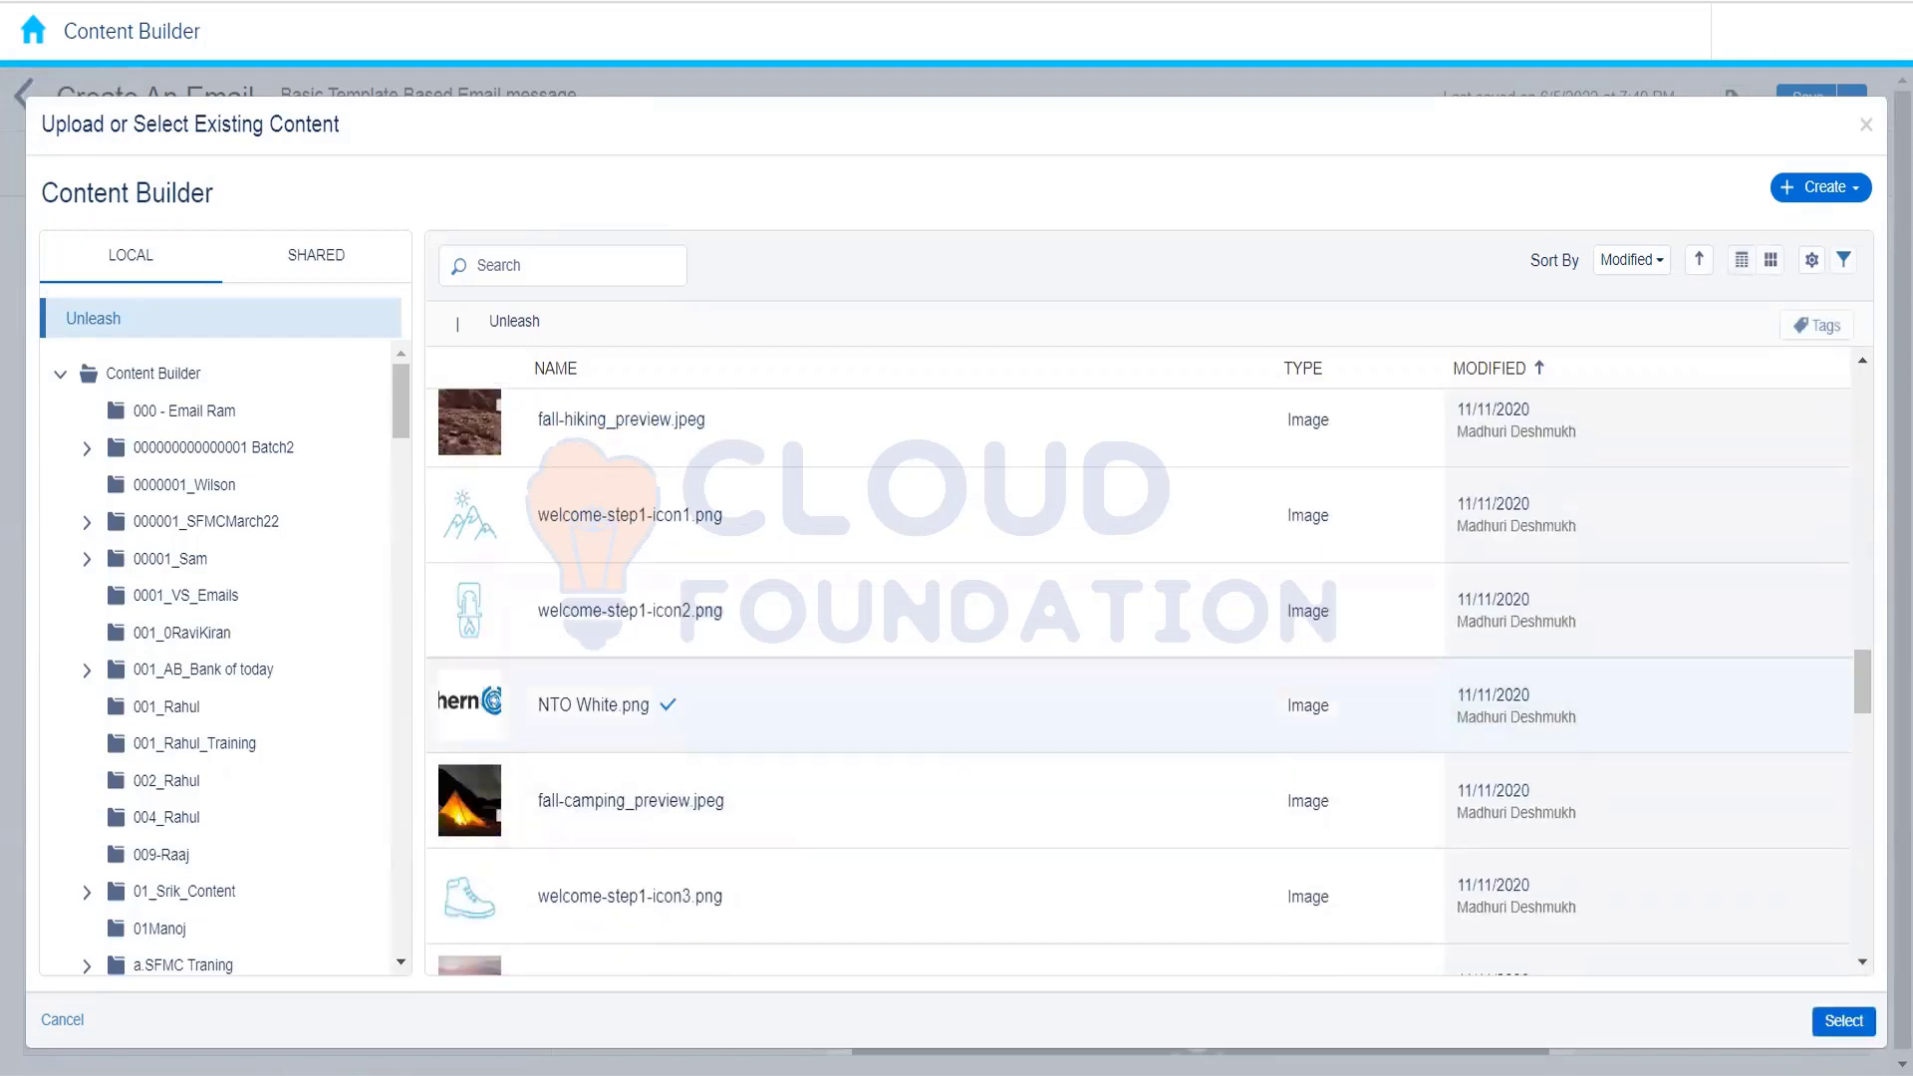
left_click(1859, 1027)
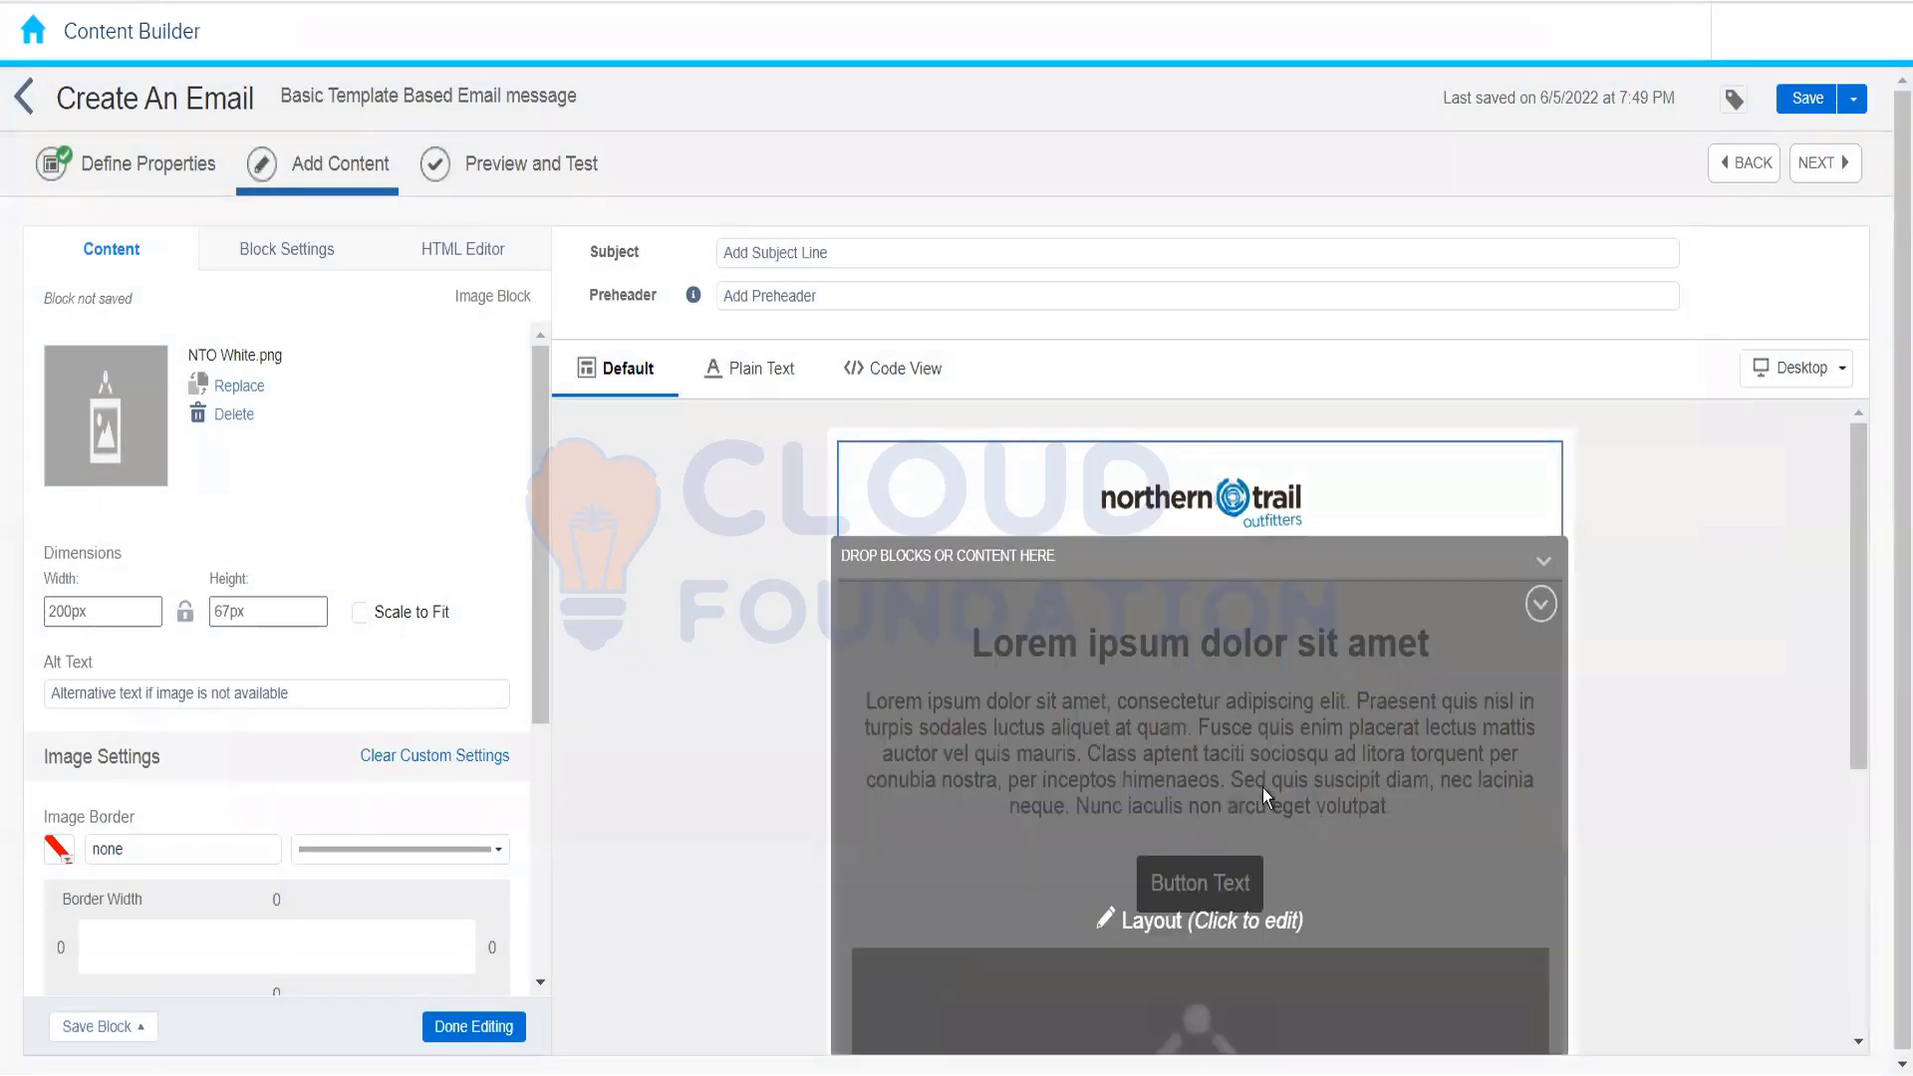
left_click(494, 1027)
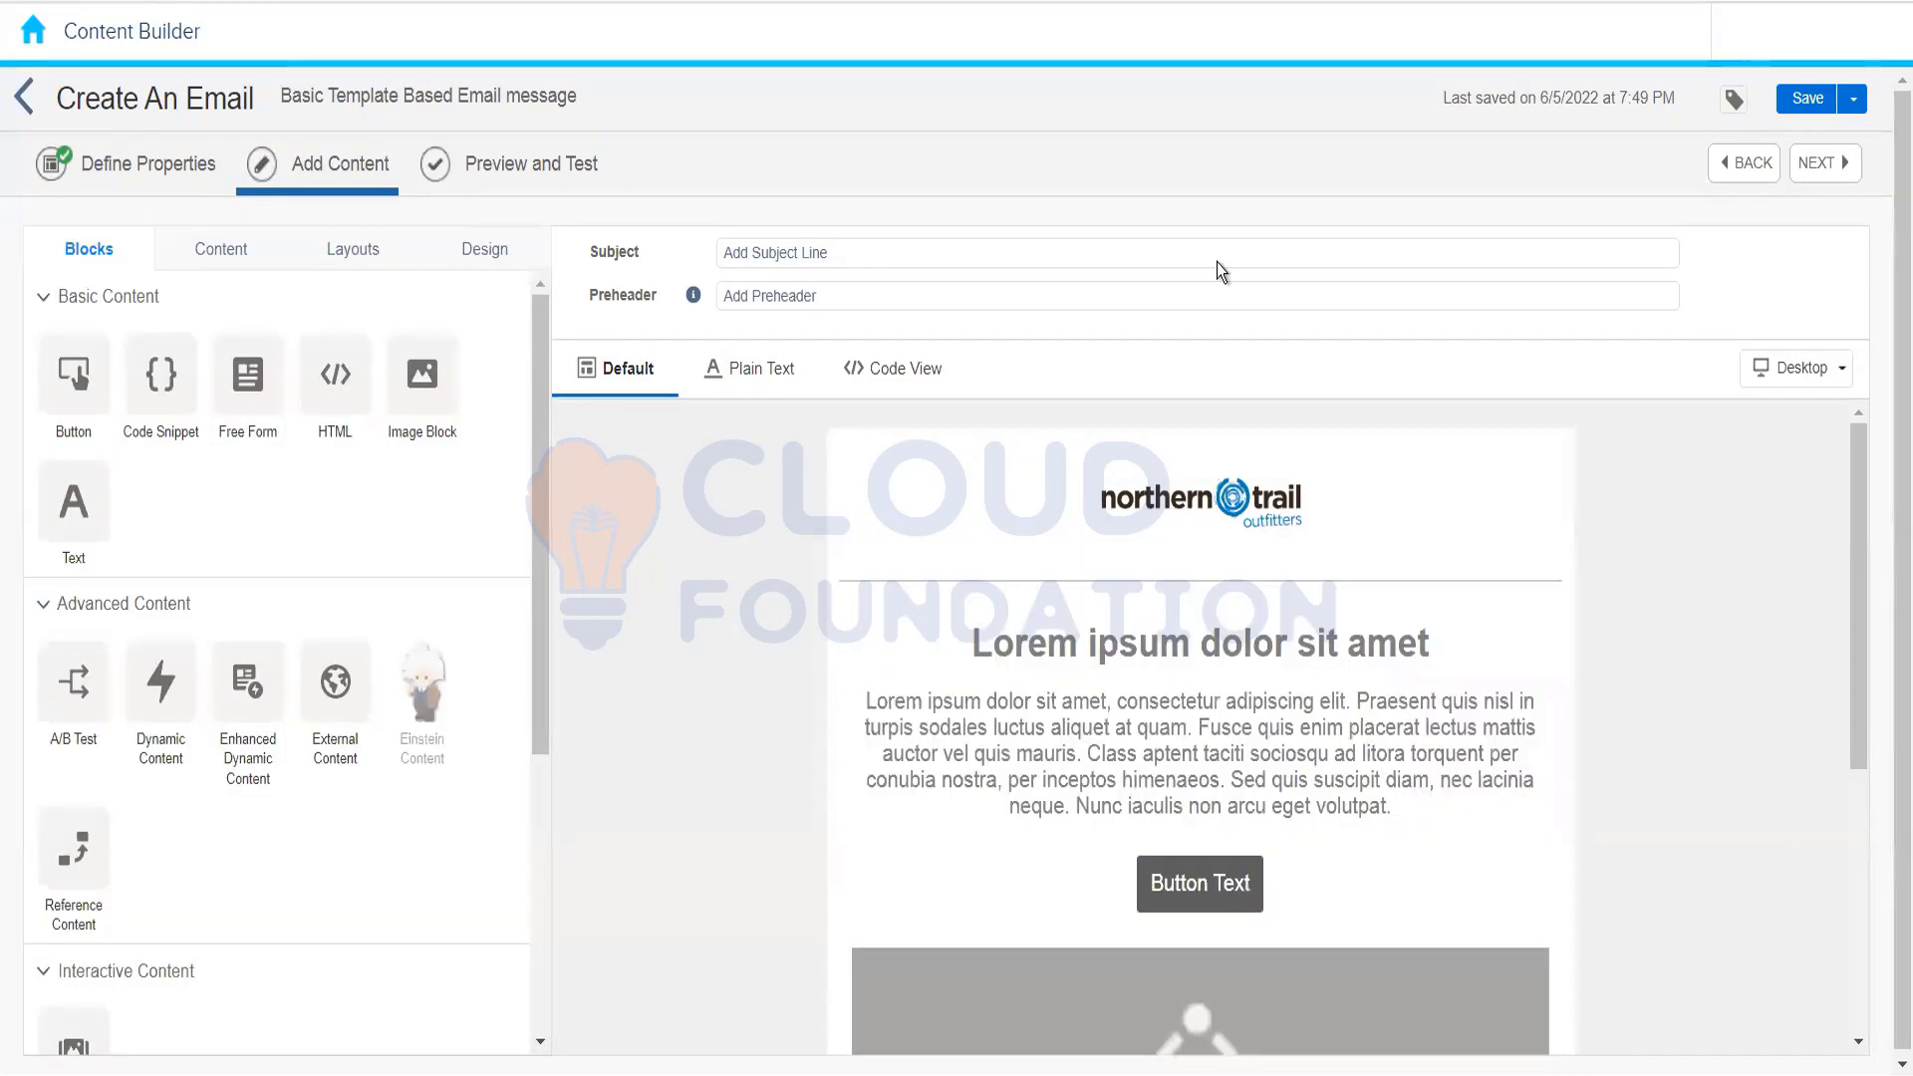
Step: Copy the email's name, "Basic Template Based Email message", into the subject line
left_click_drag(625, 93, 249, 124)
key("ctrl+c")
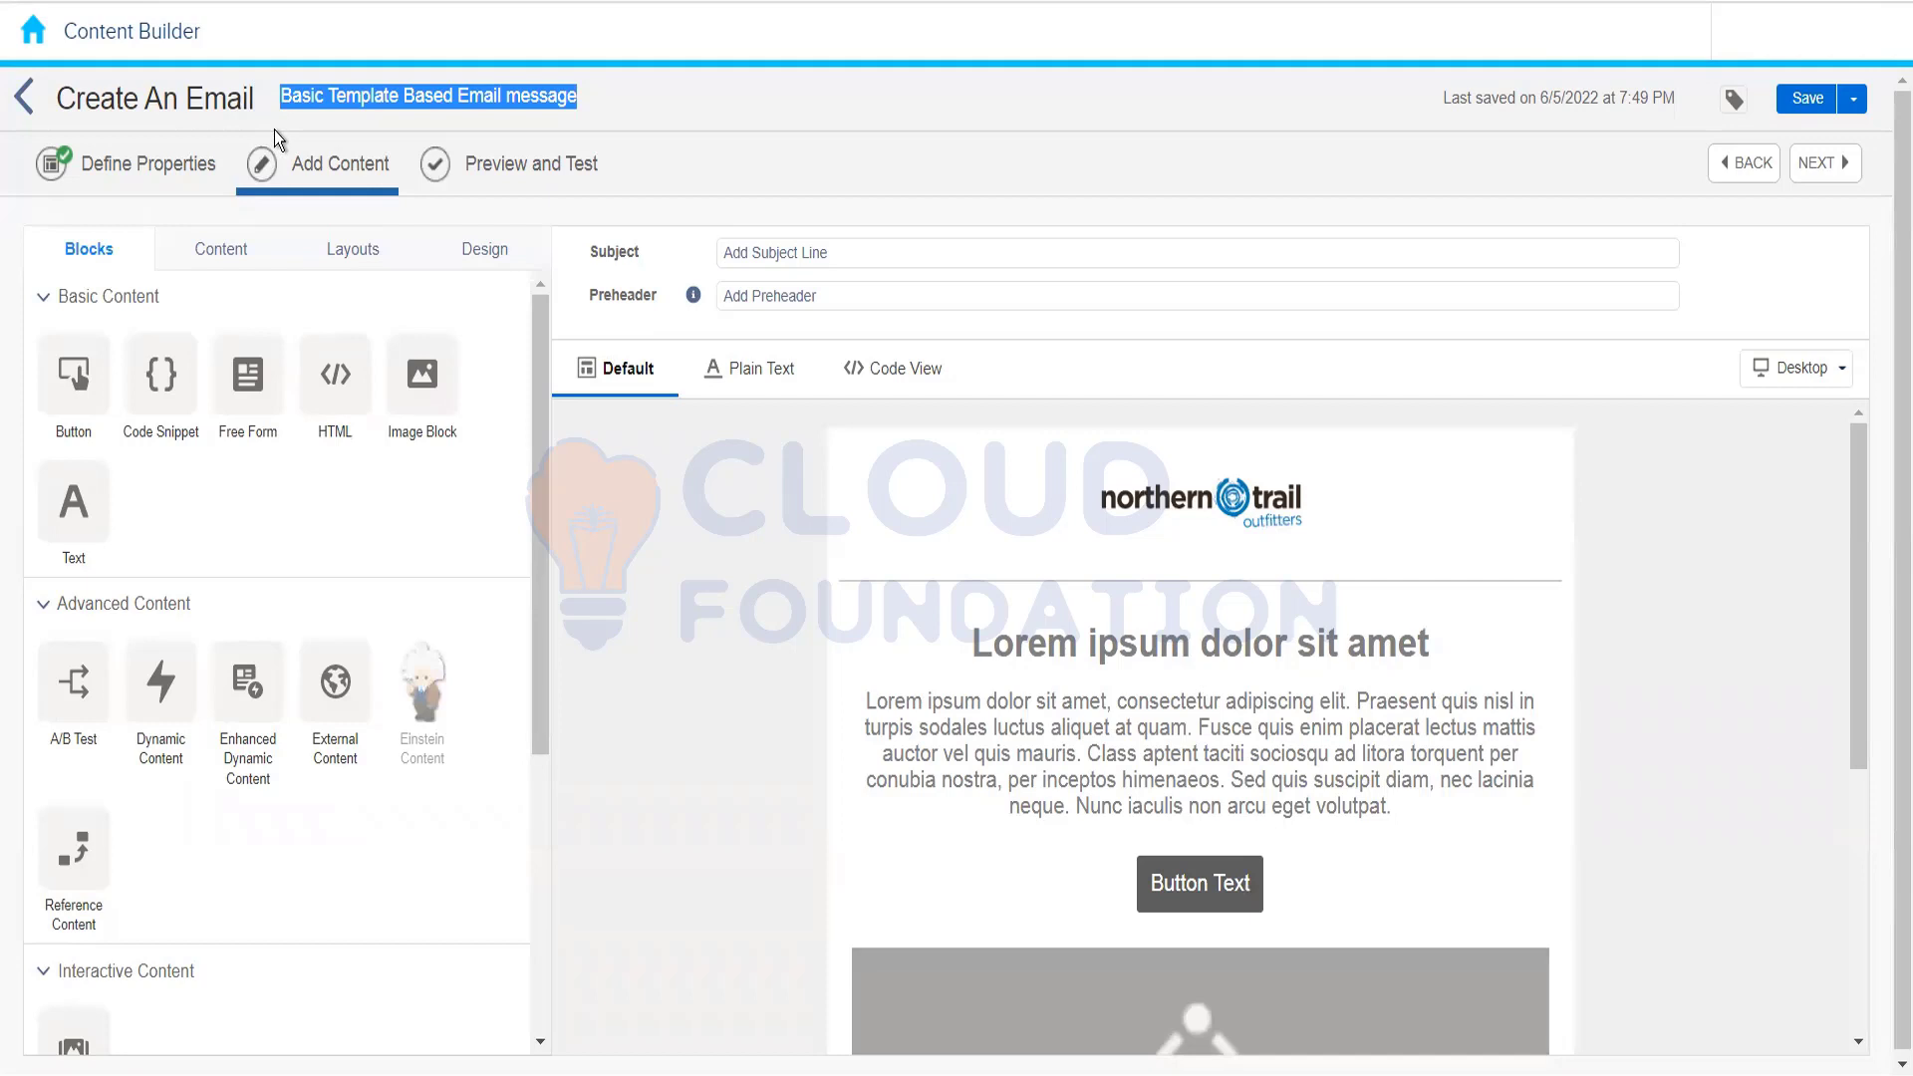
left_click(831, 251)
key("ctrl+v")
left_click(709, 594)
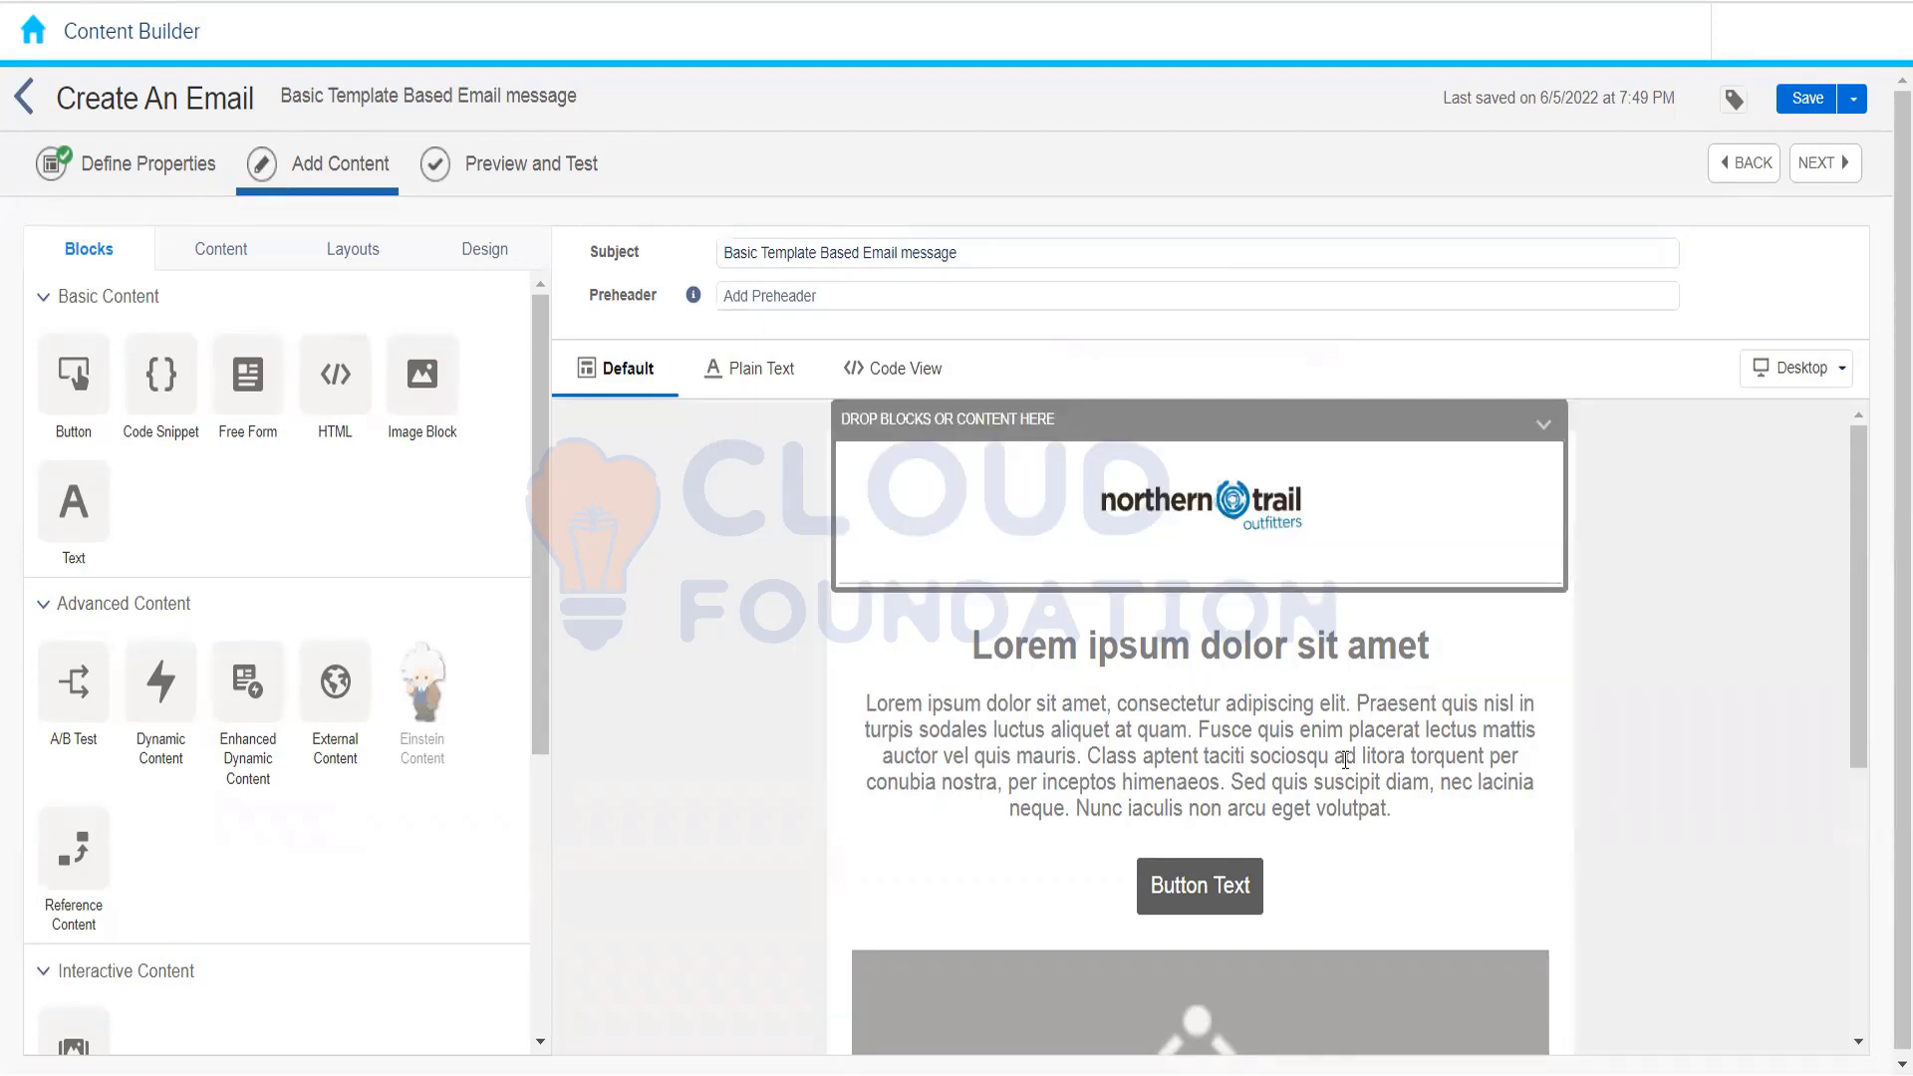
Step: Examine the email's plain text version and read through its full HTML code
left_click(738, 374)
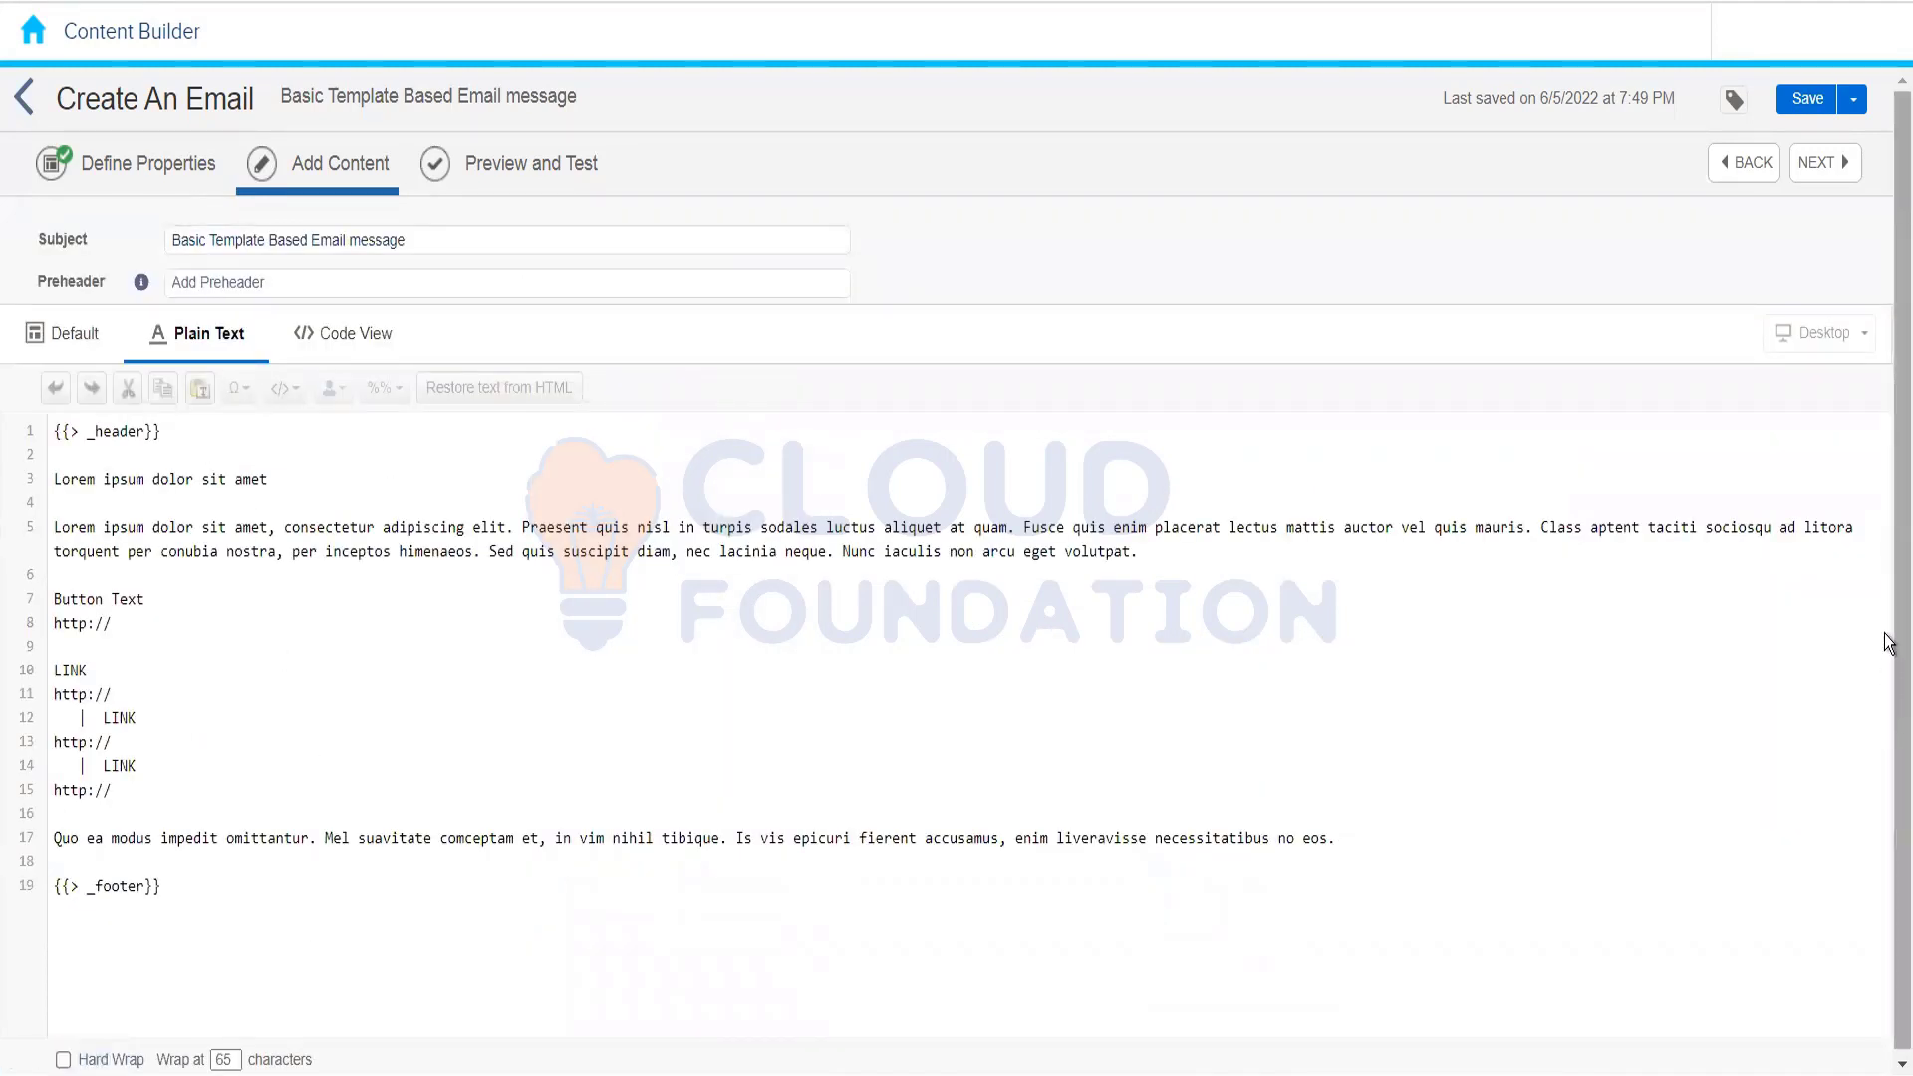
scroll(1886, 767, "down", 1)
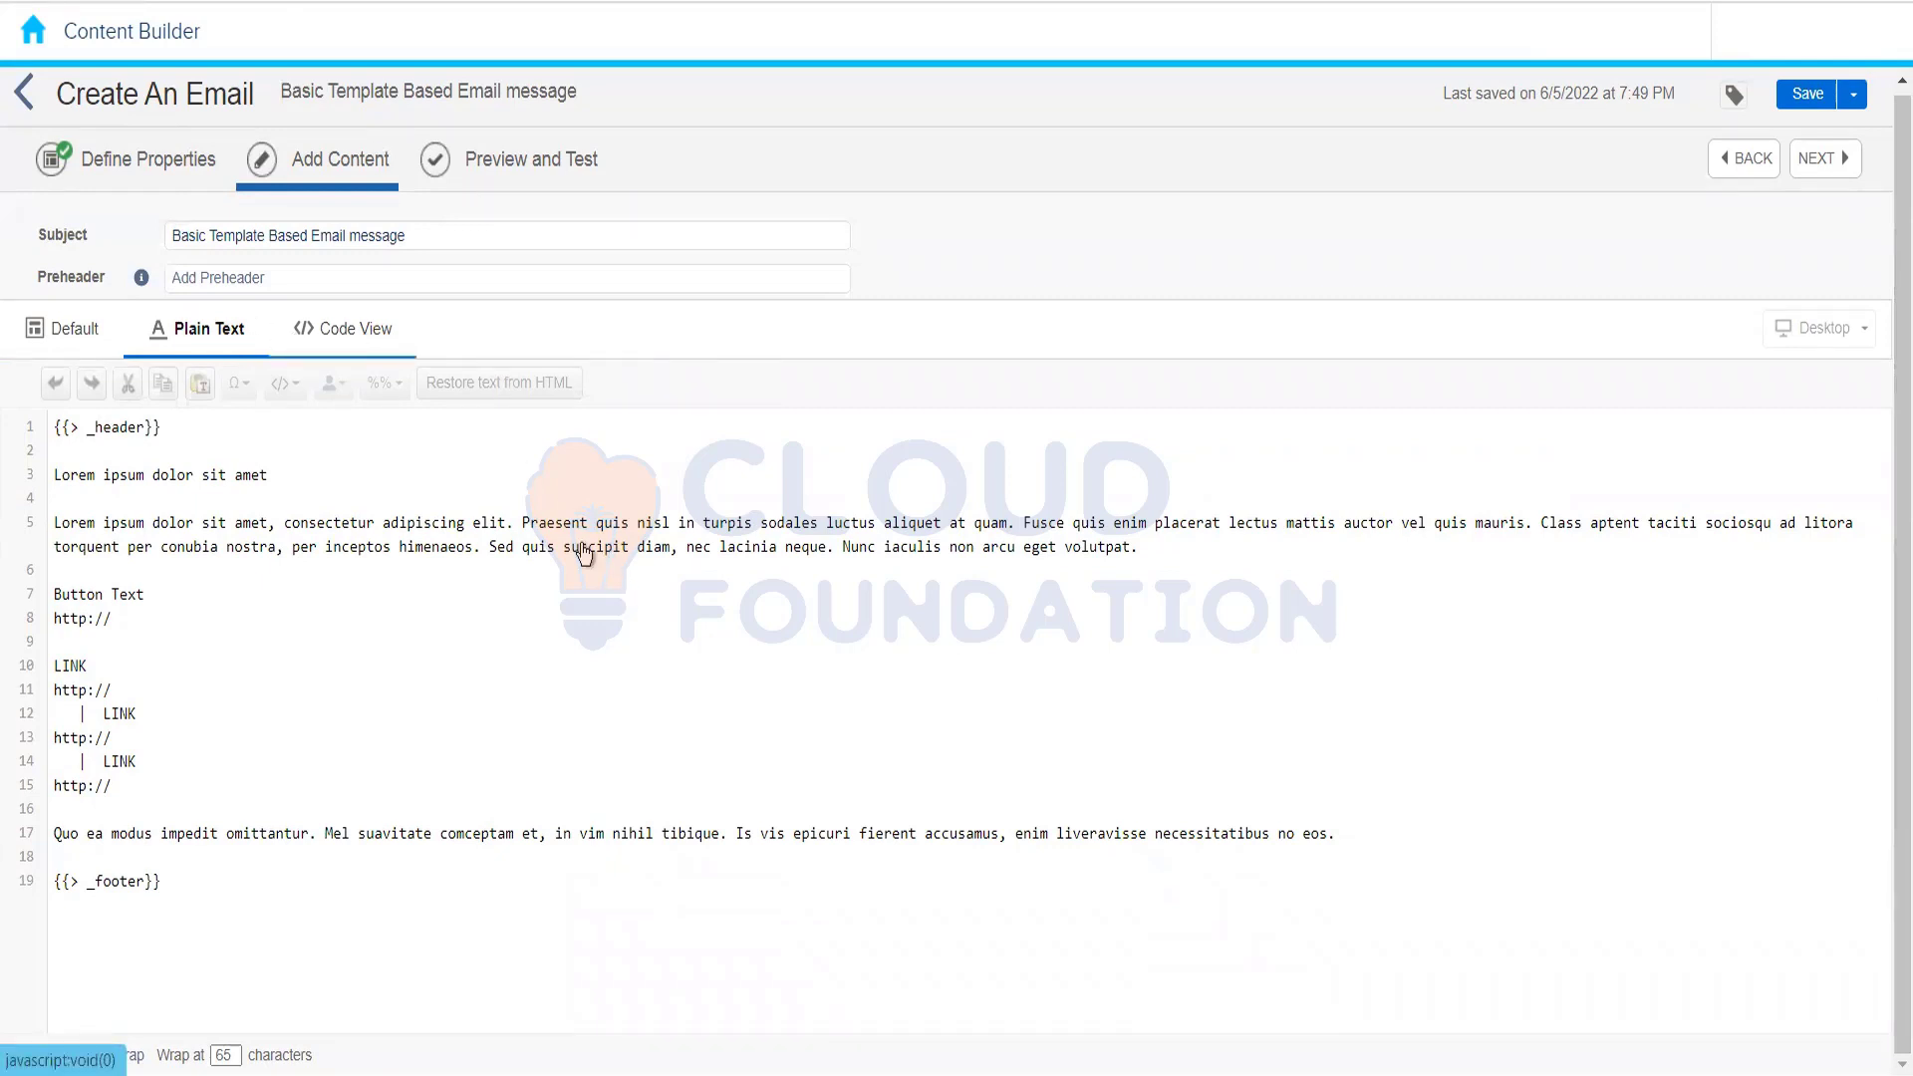
left_click(300, 332)
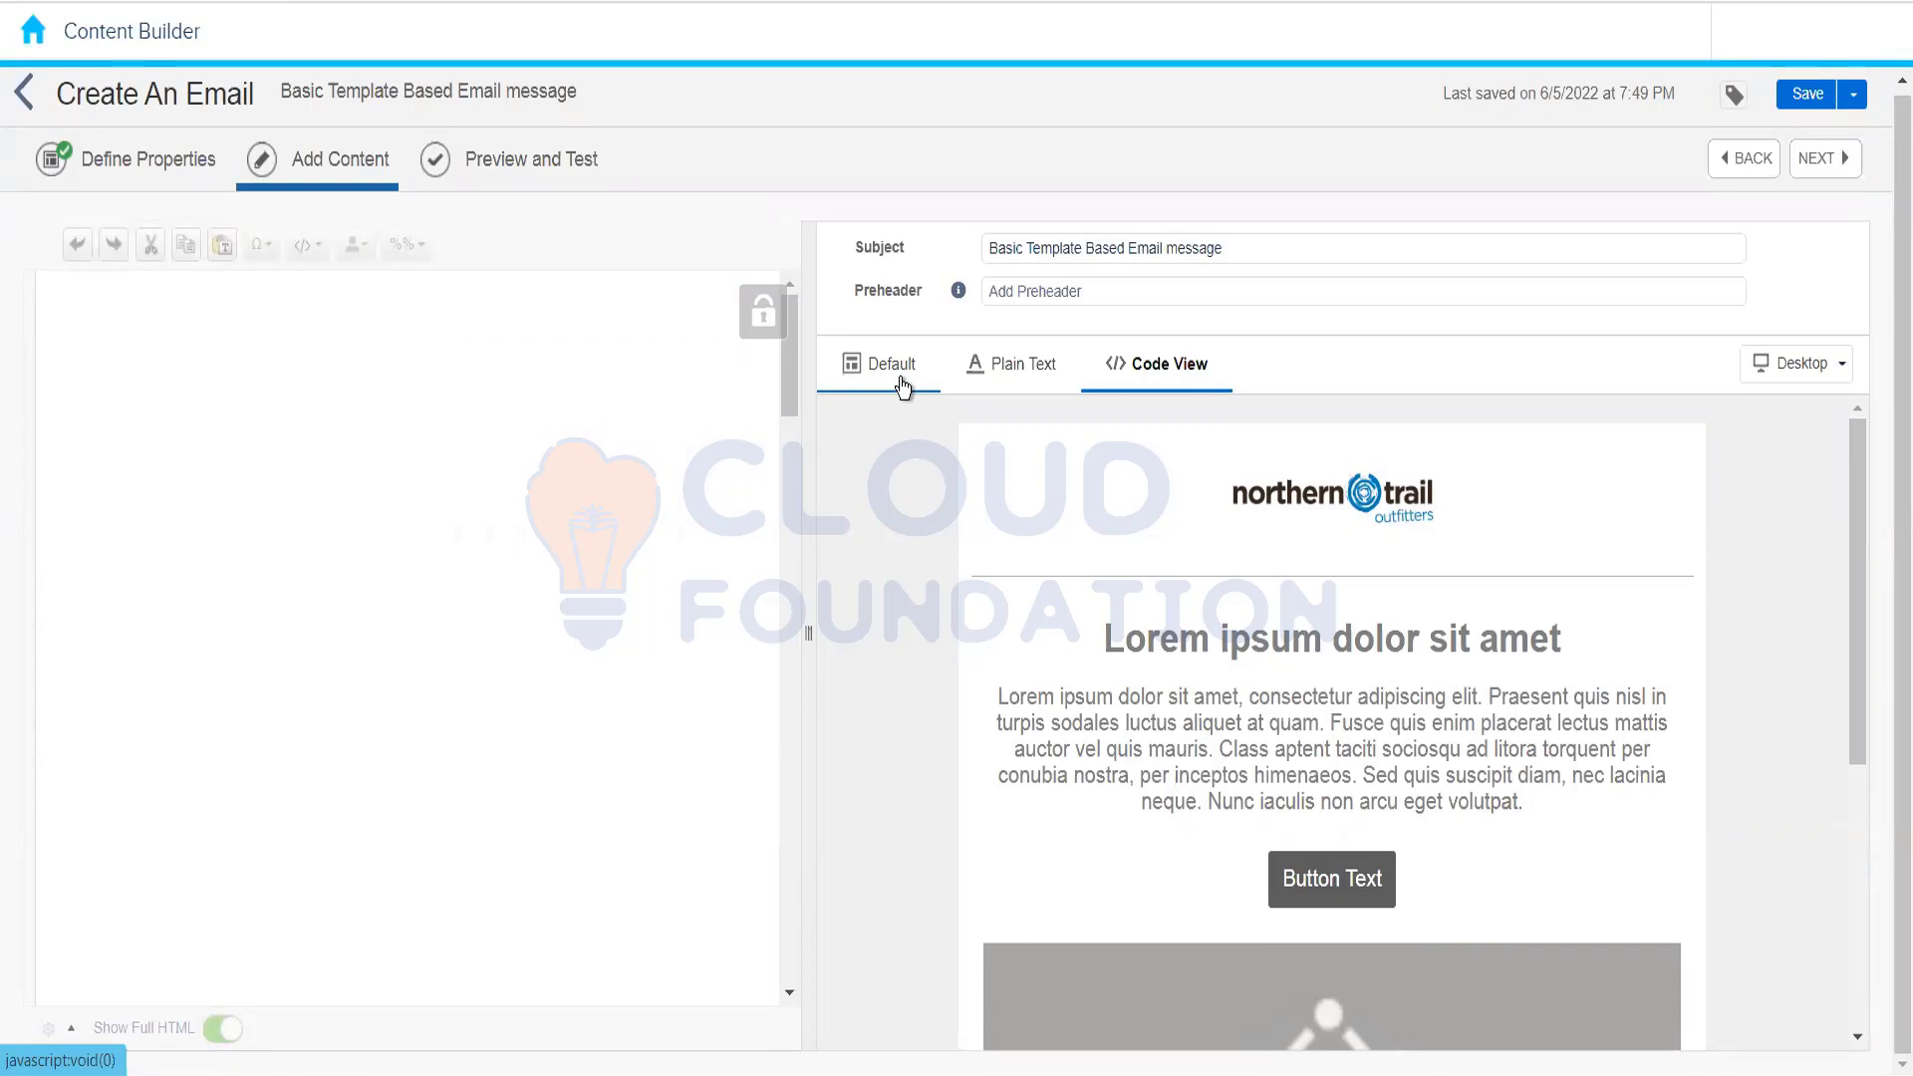
left_click(901, 387)
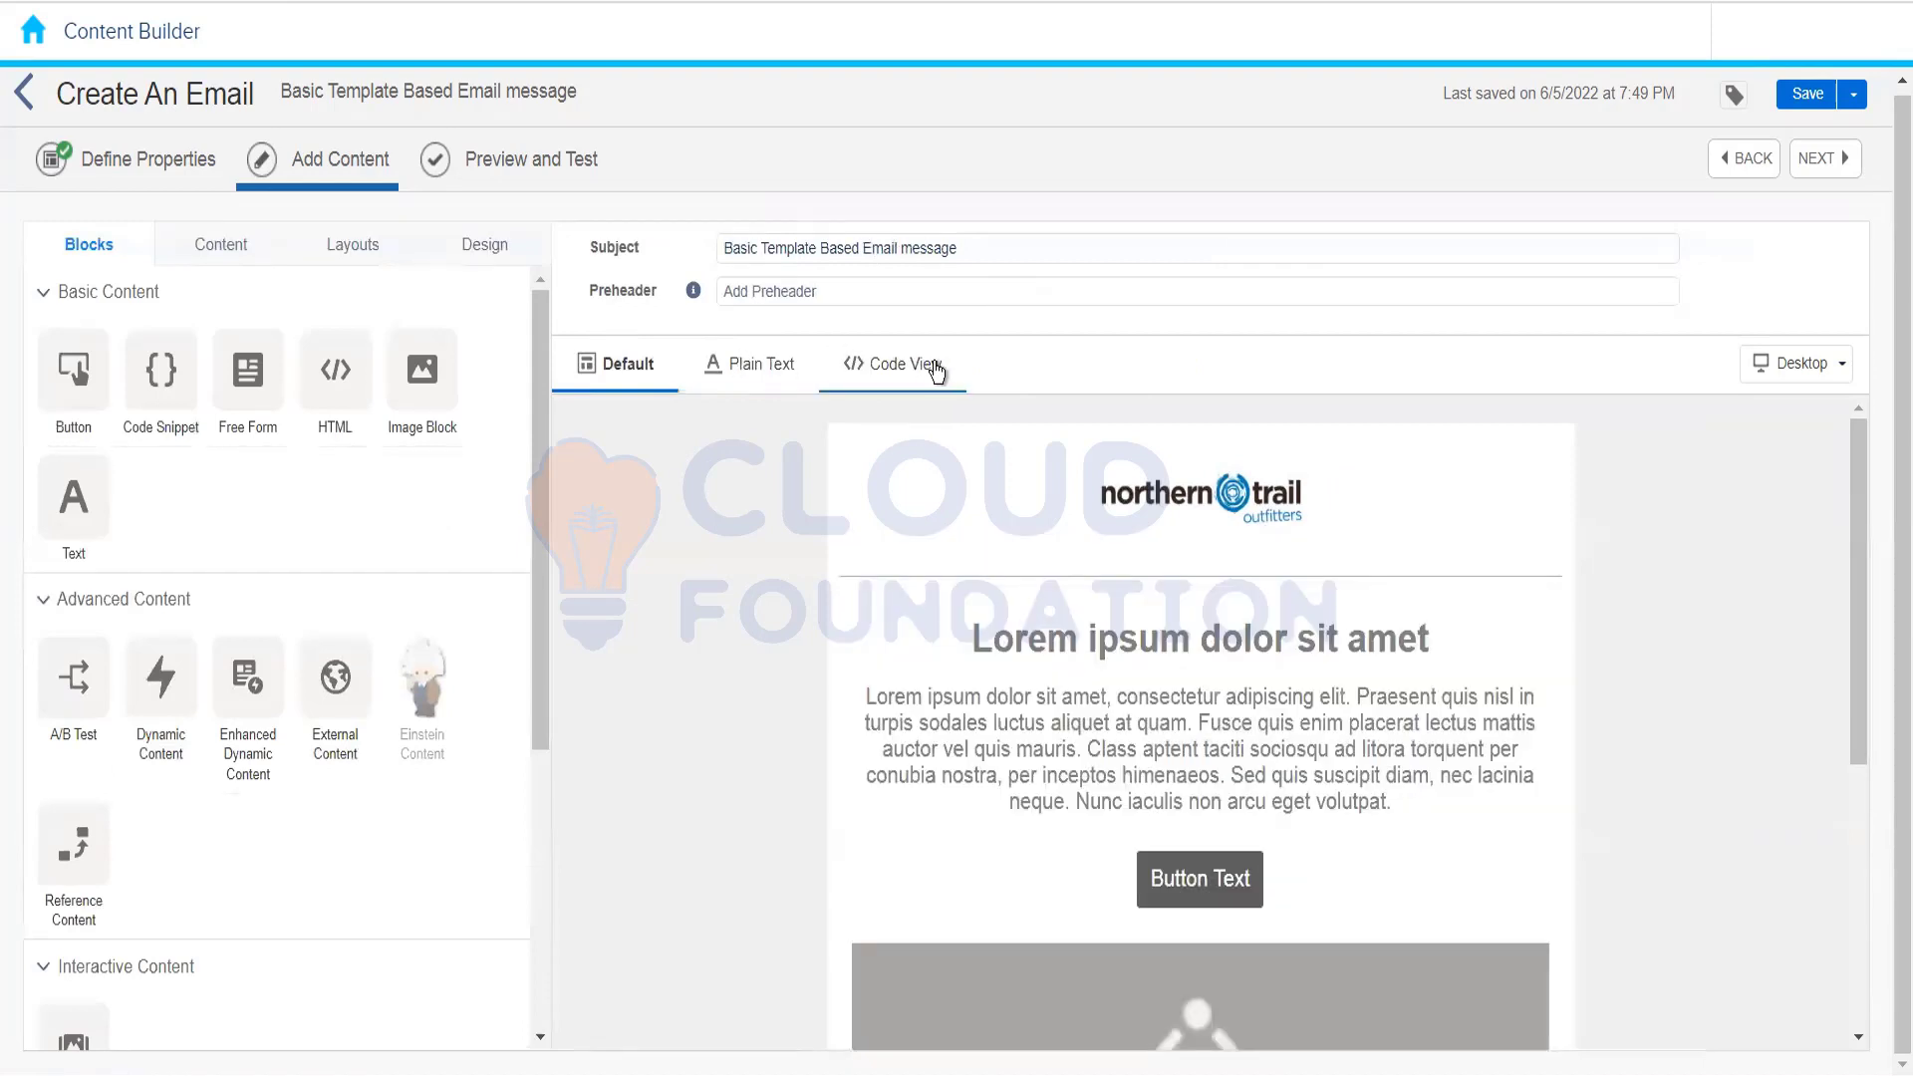
left_click(929, 364)
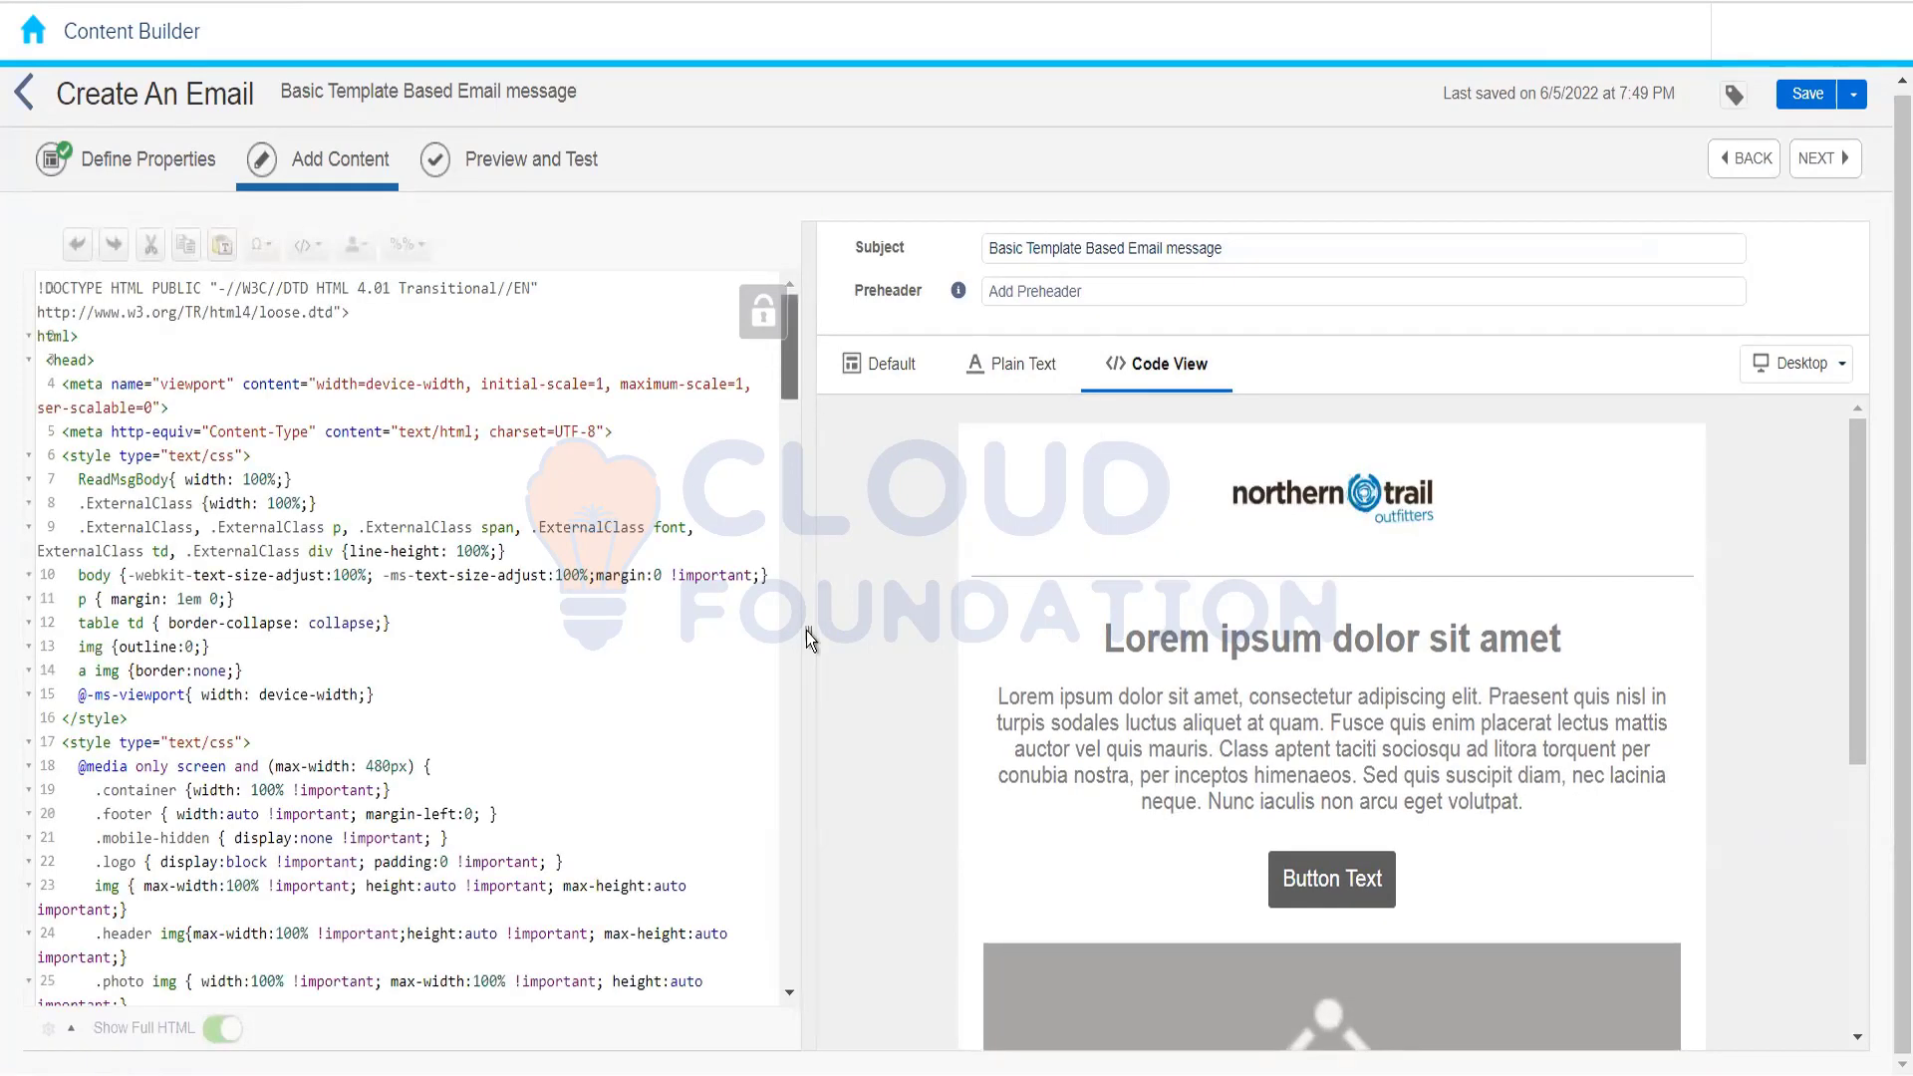
scroll(551, 637, "down", 15)
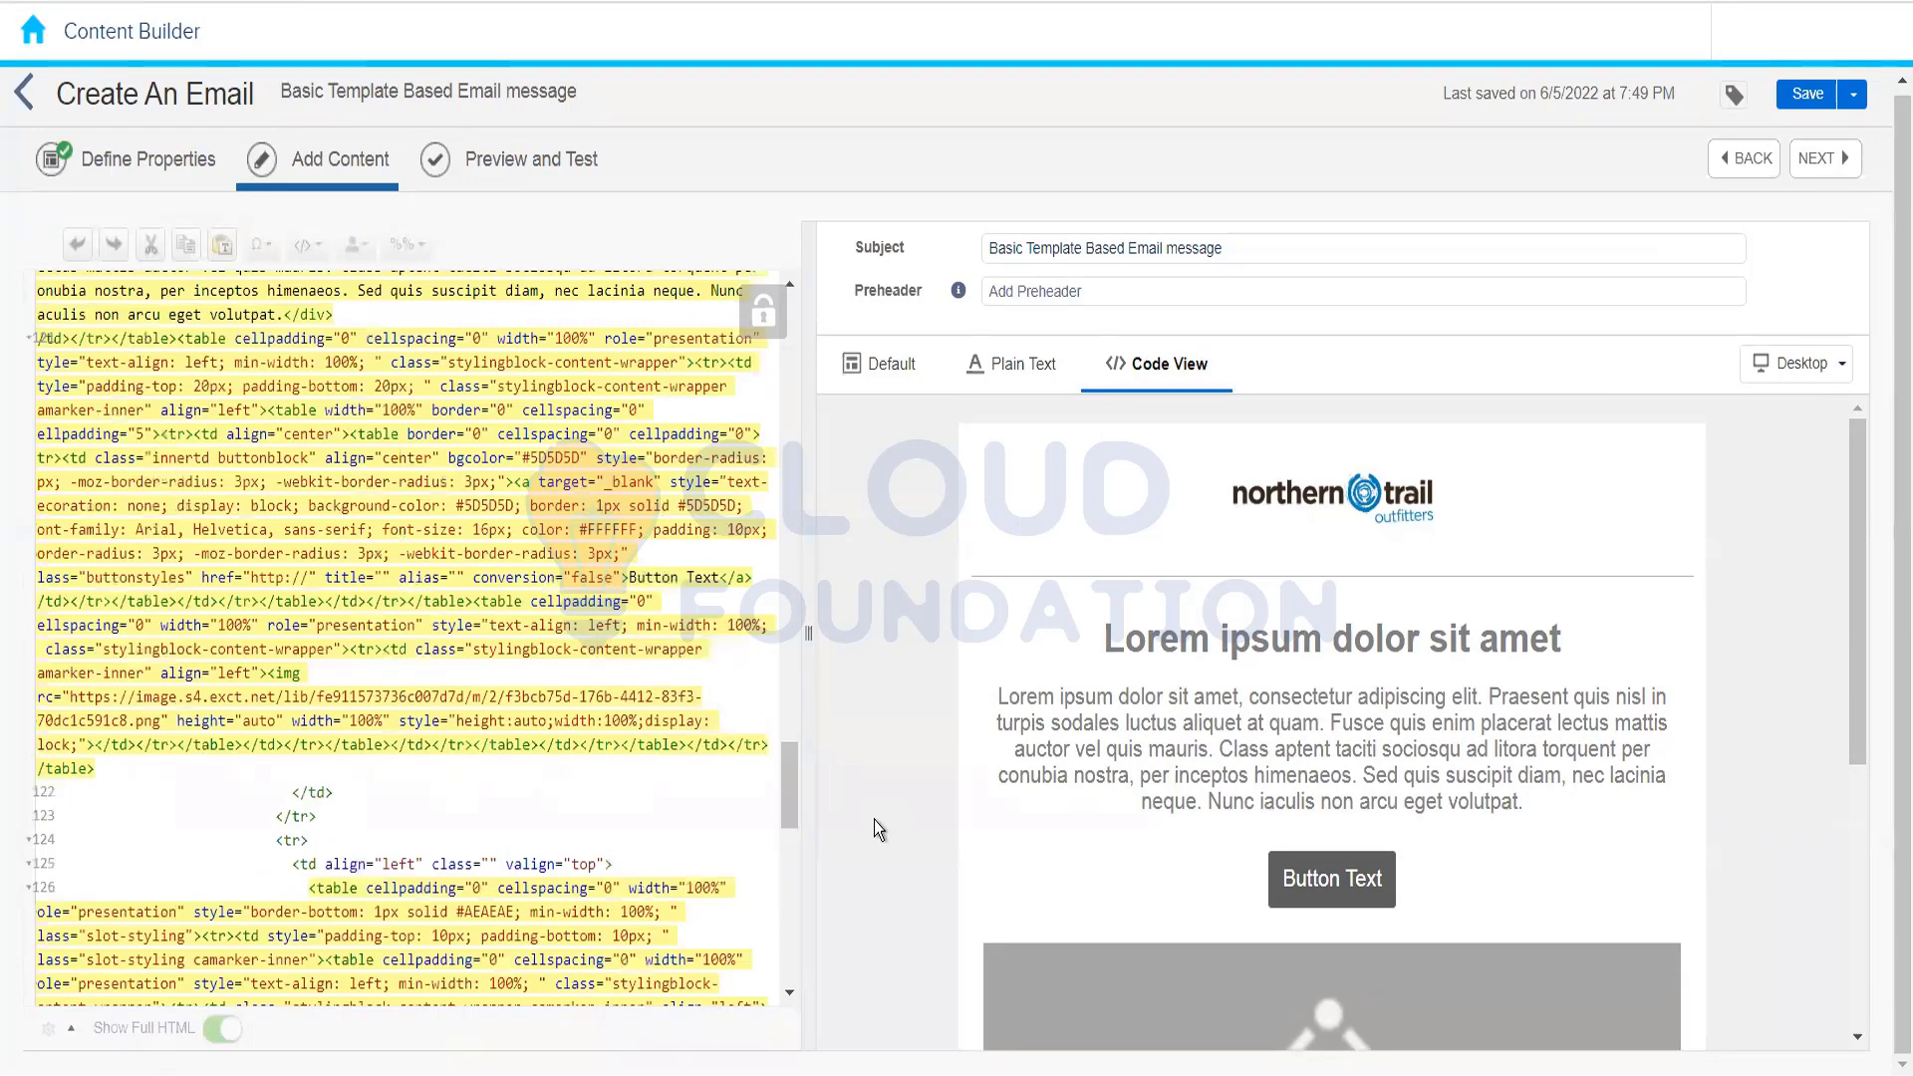
scroll(792, 957, "down", 3)
left_click_drag(792, 957, 1093, 501)
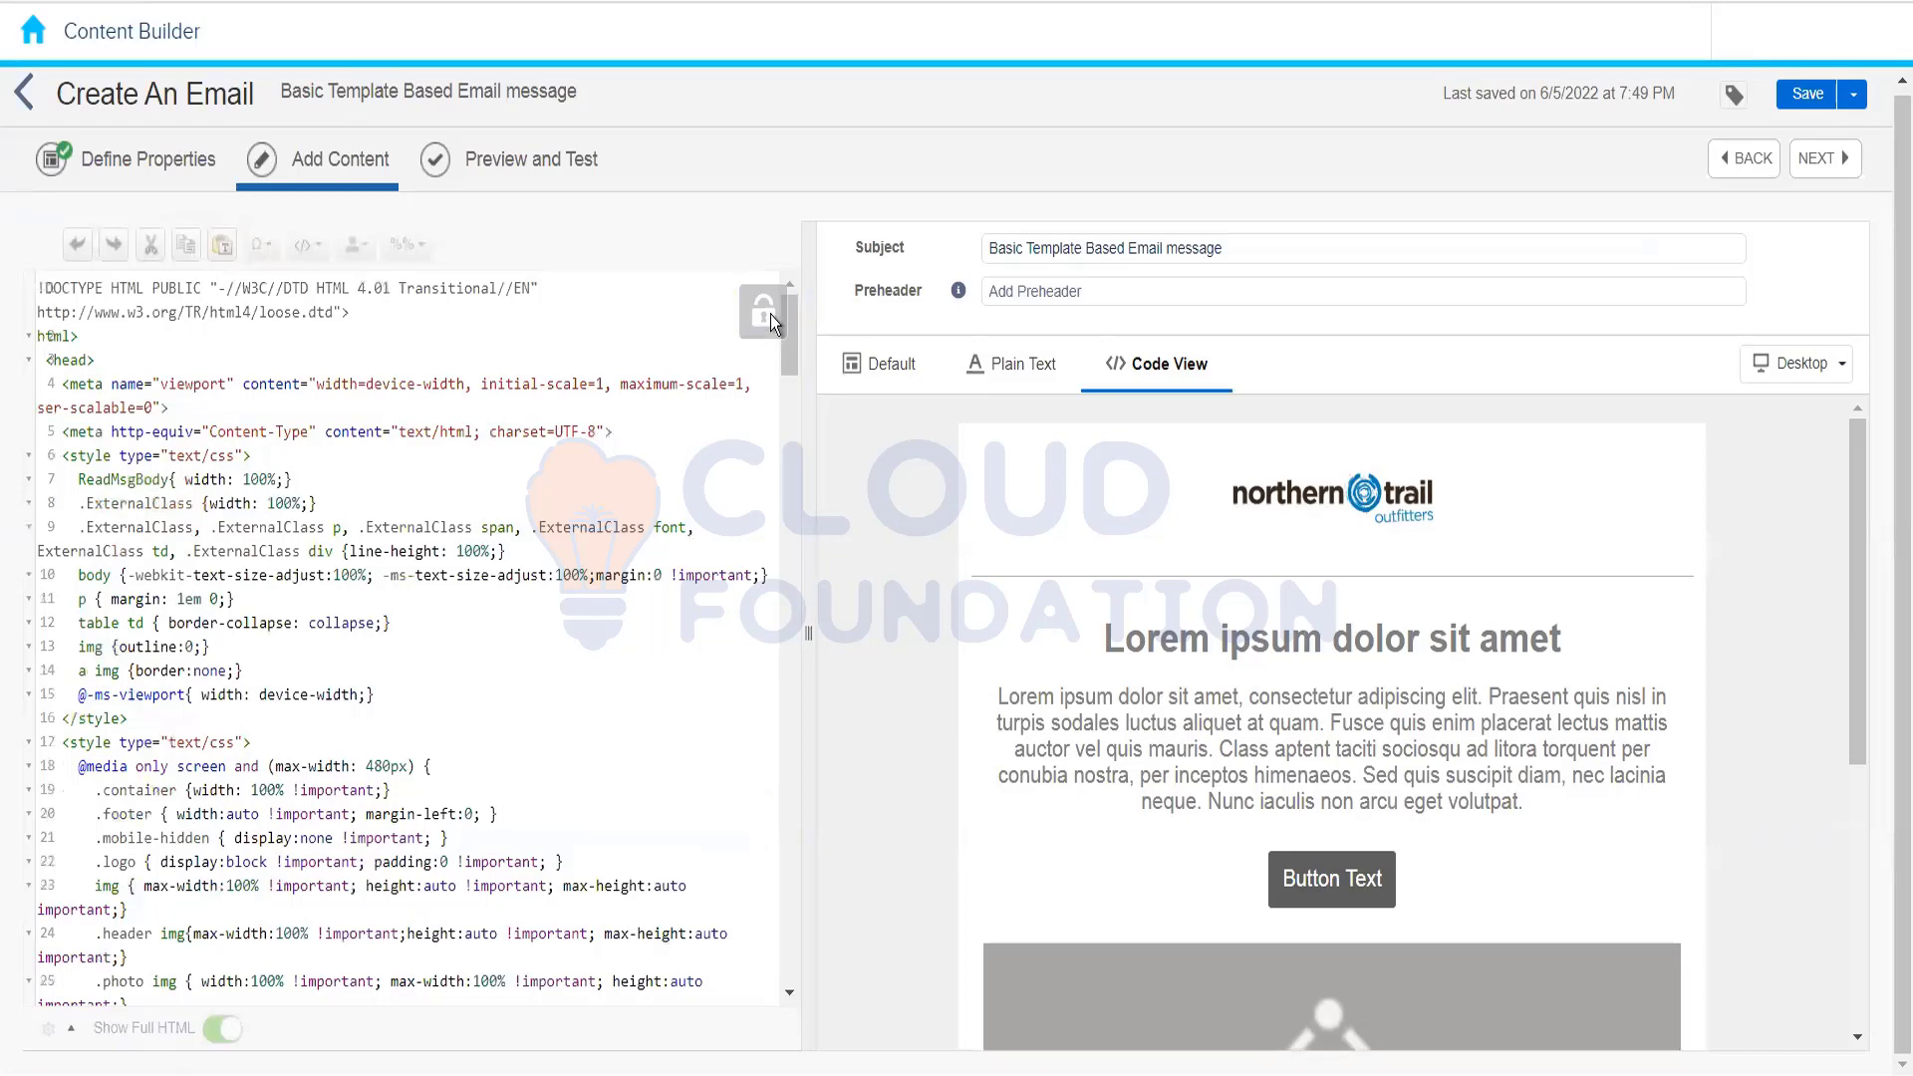
Step: Return the email to its default view, save it and go back to the content list
left_click(877, 367)
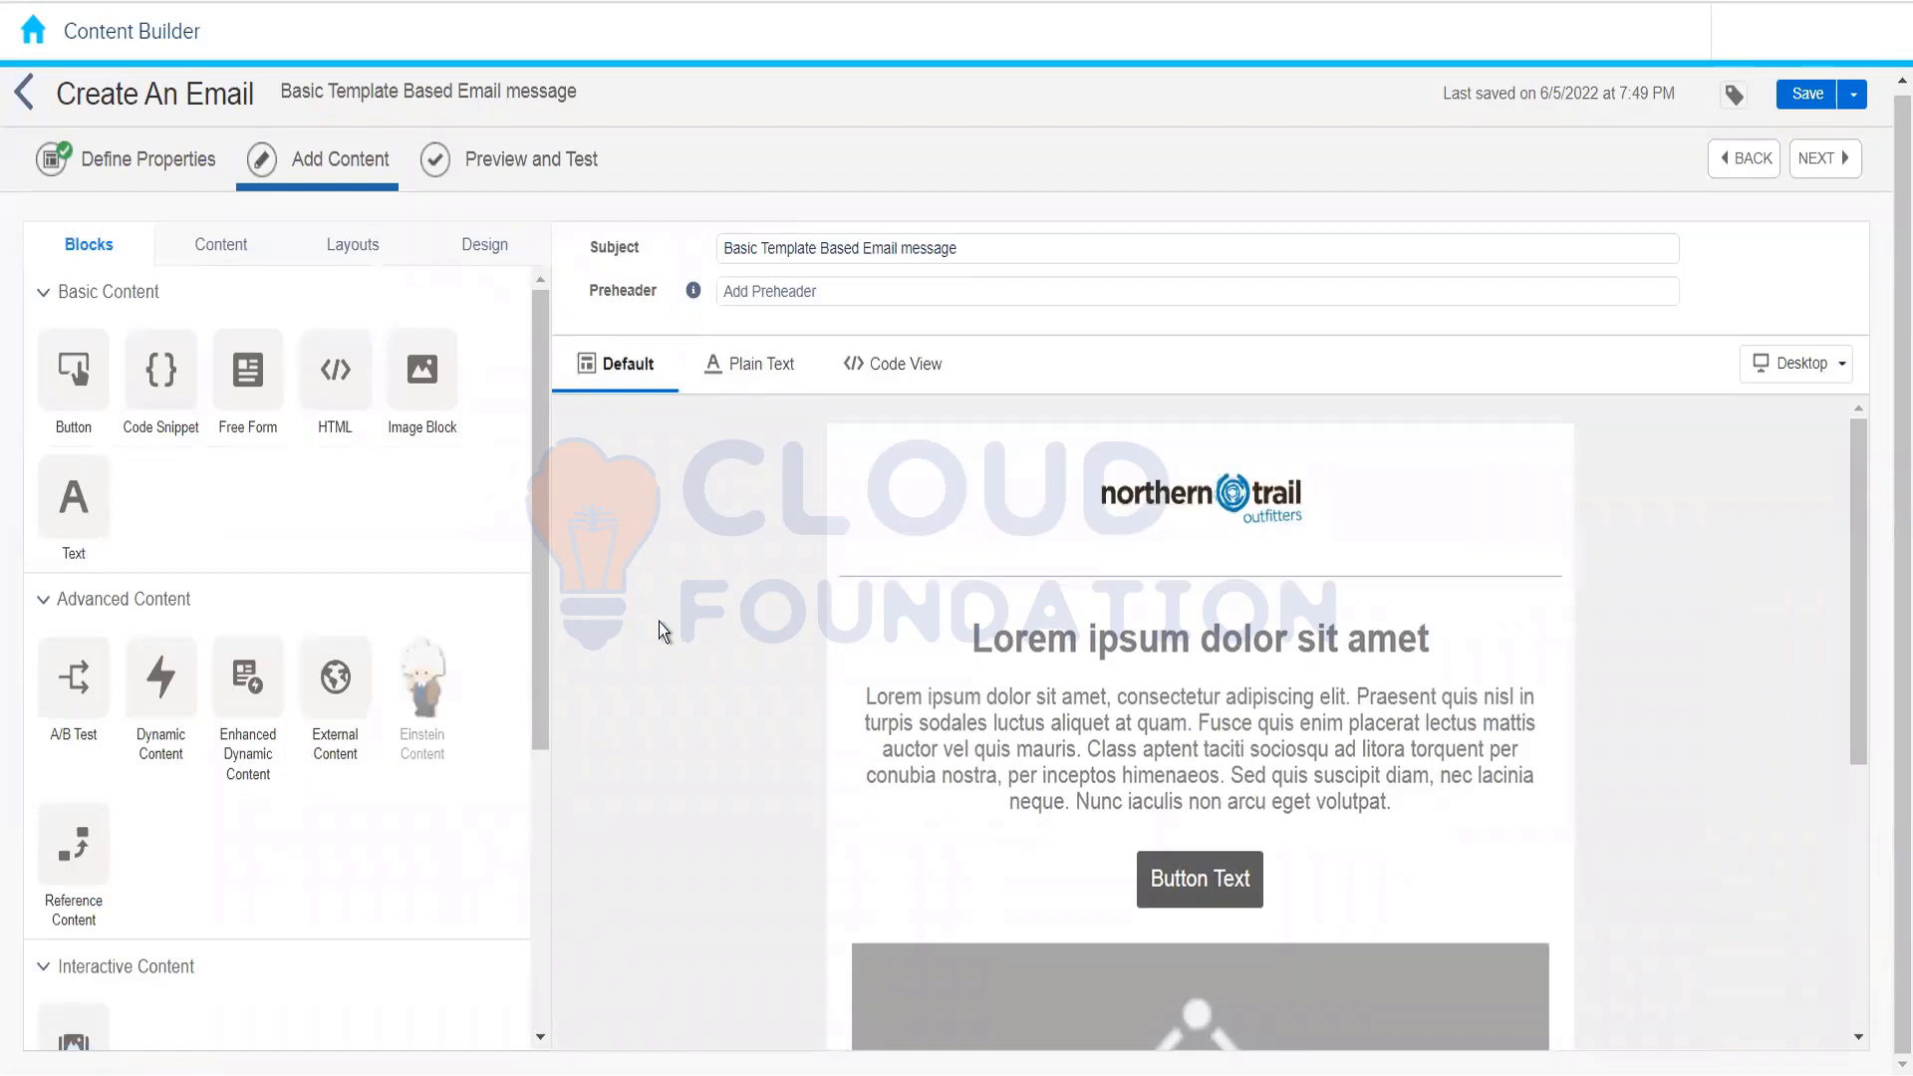
left_click(1804, 94)
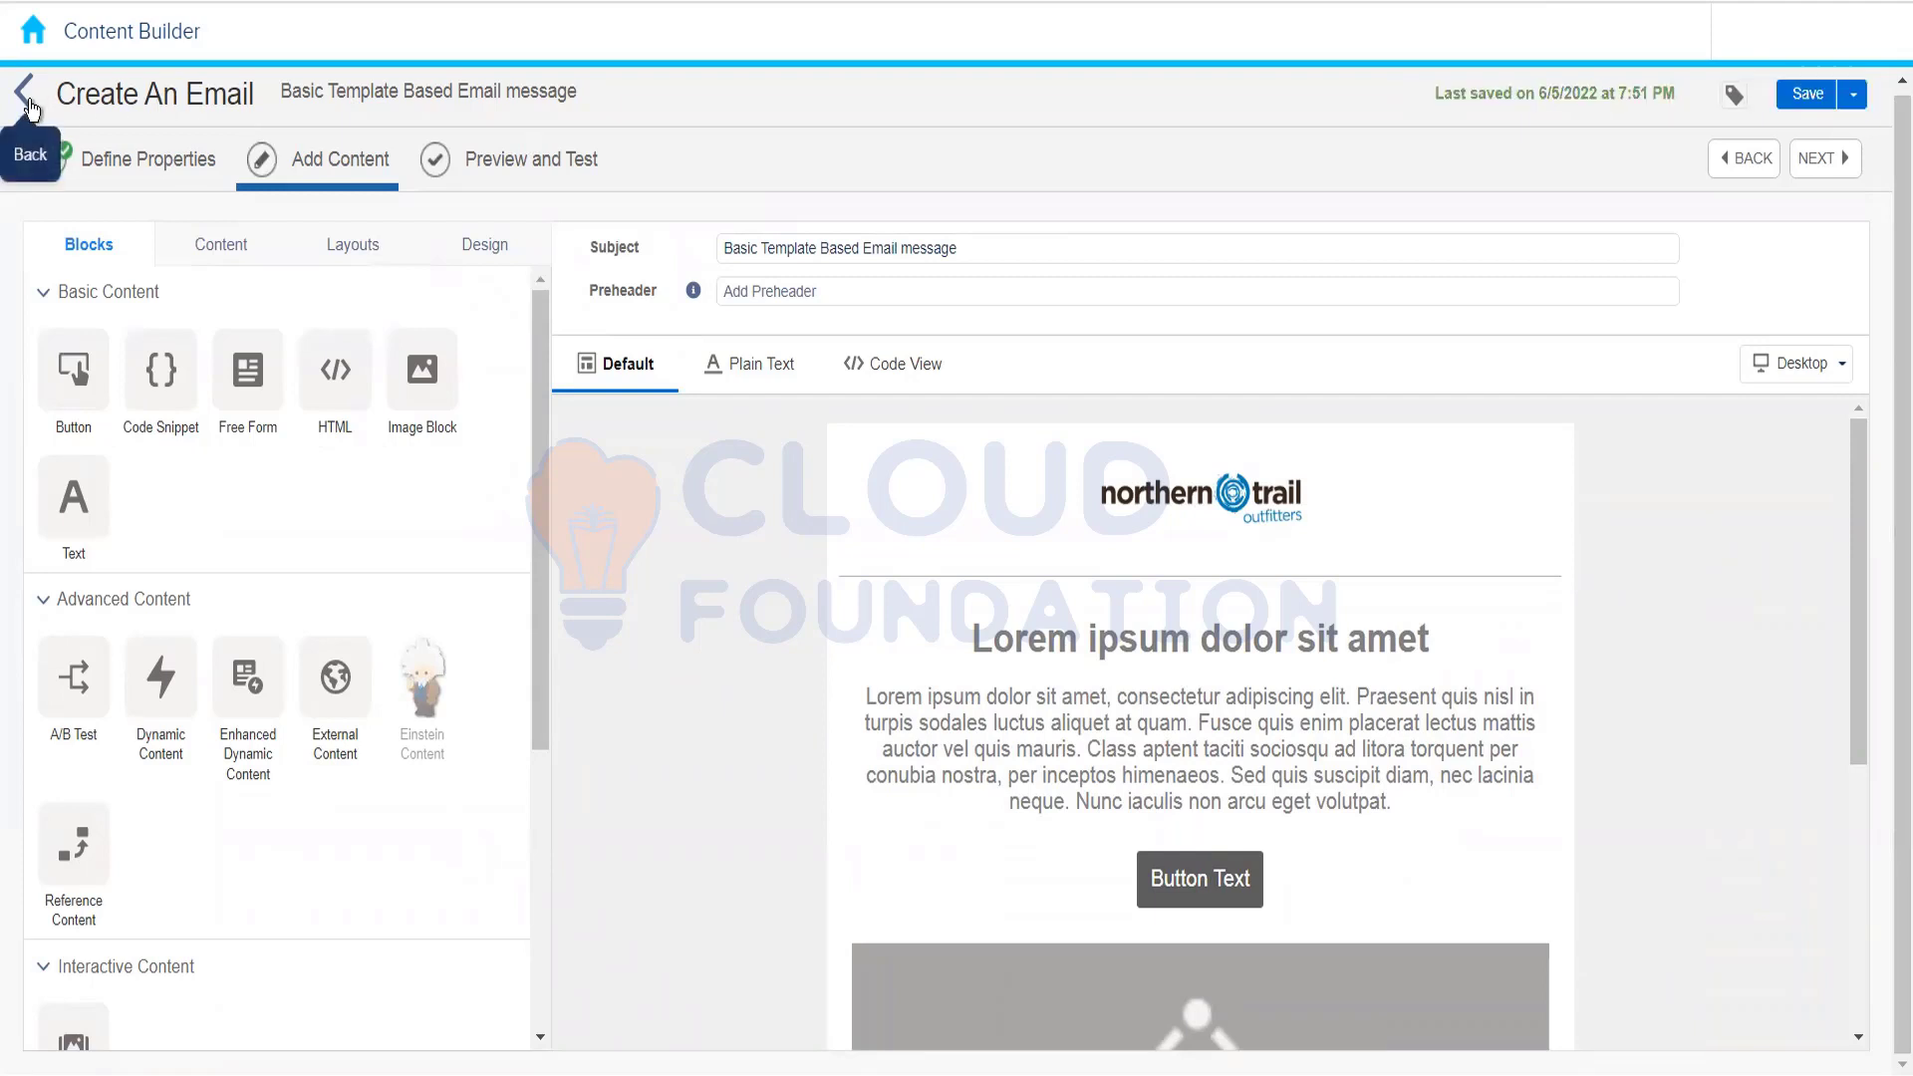
left_click(29, 106)
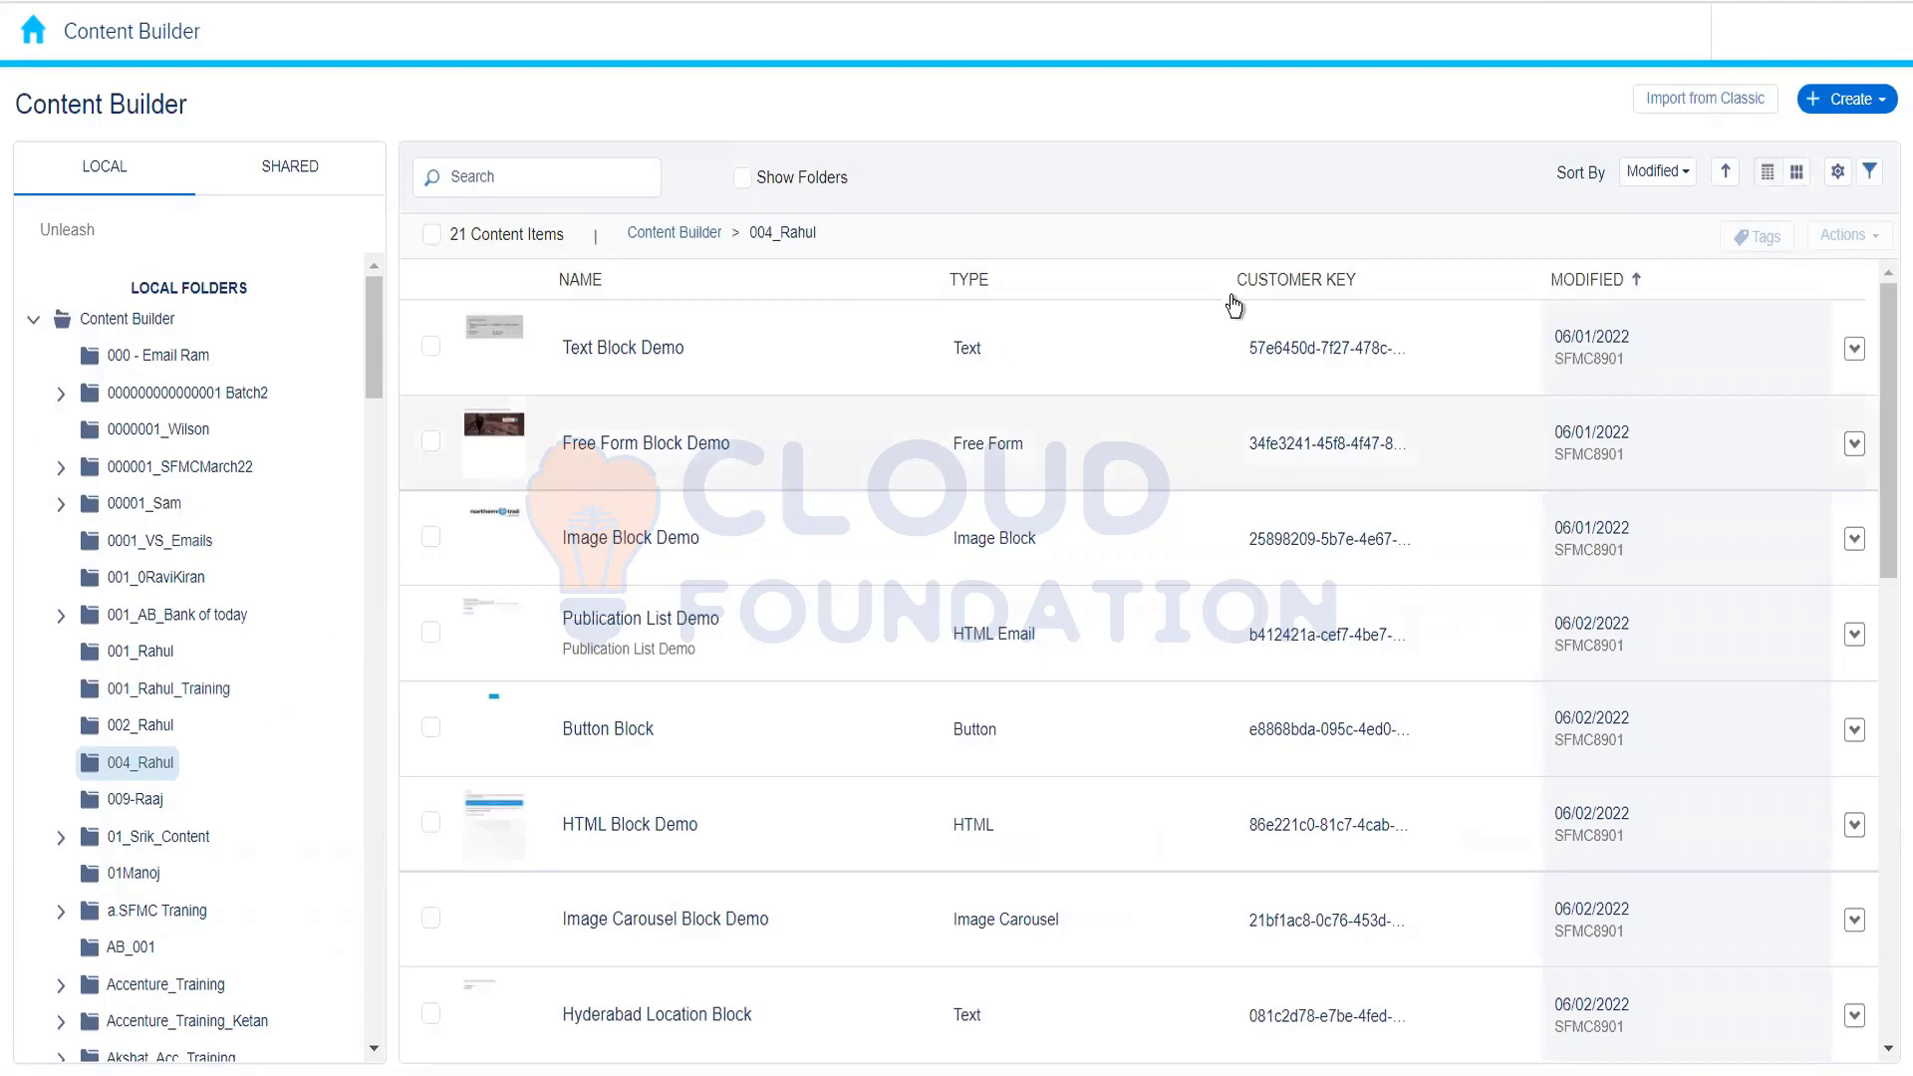
Step: Start a new template-based email message using the empty Multi-row 2 Column template
left_click(1871, 103)
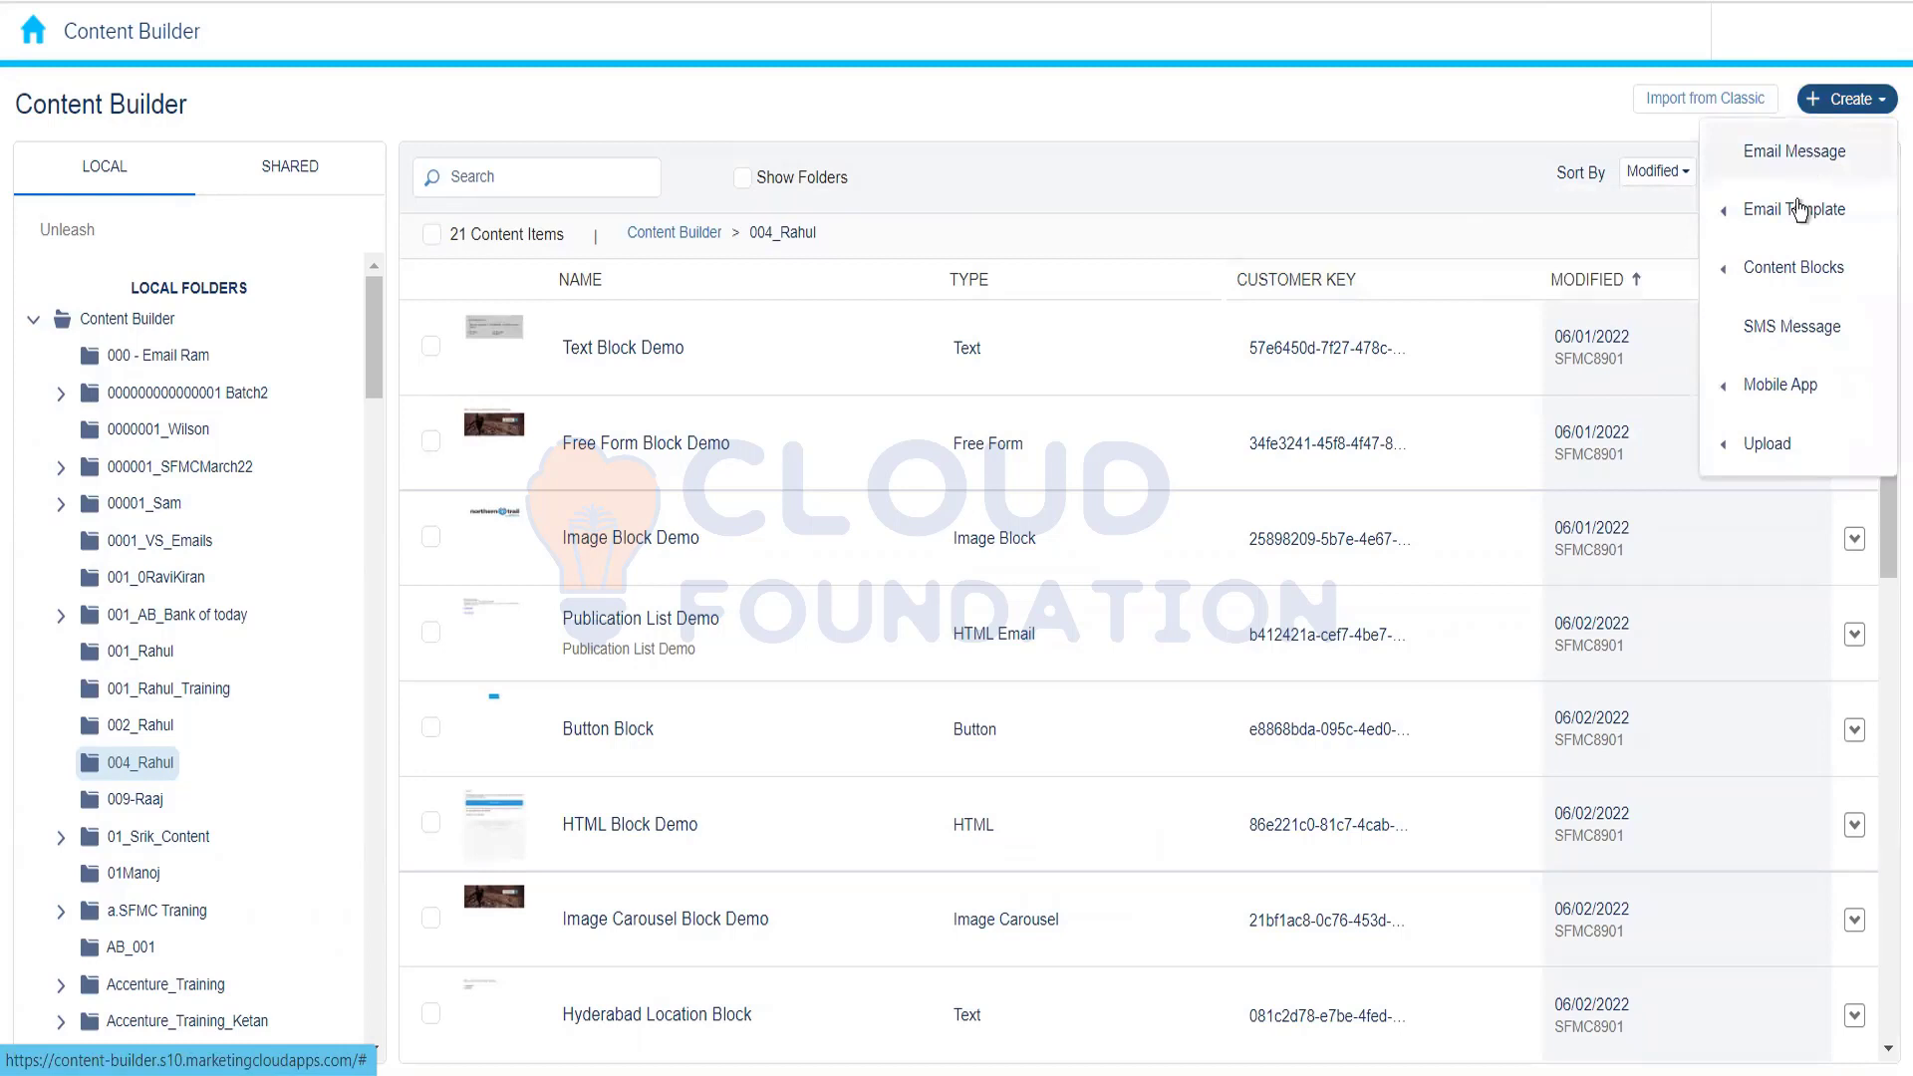
mouse_move(1792, 219)
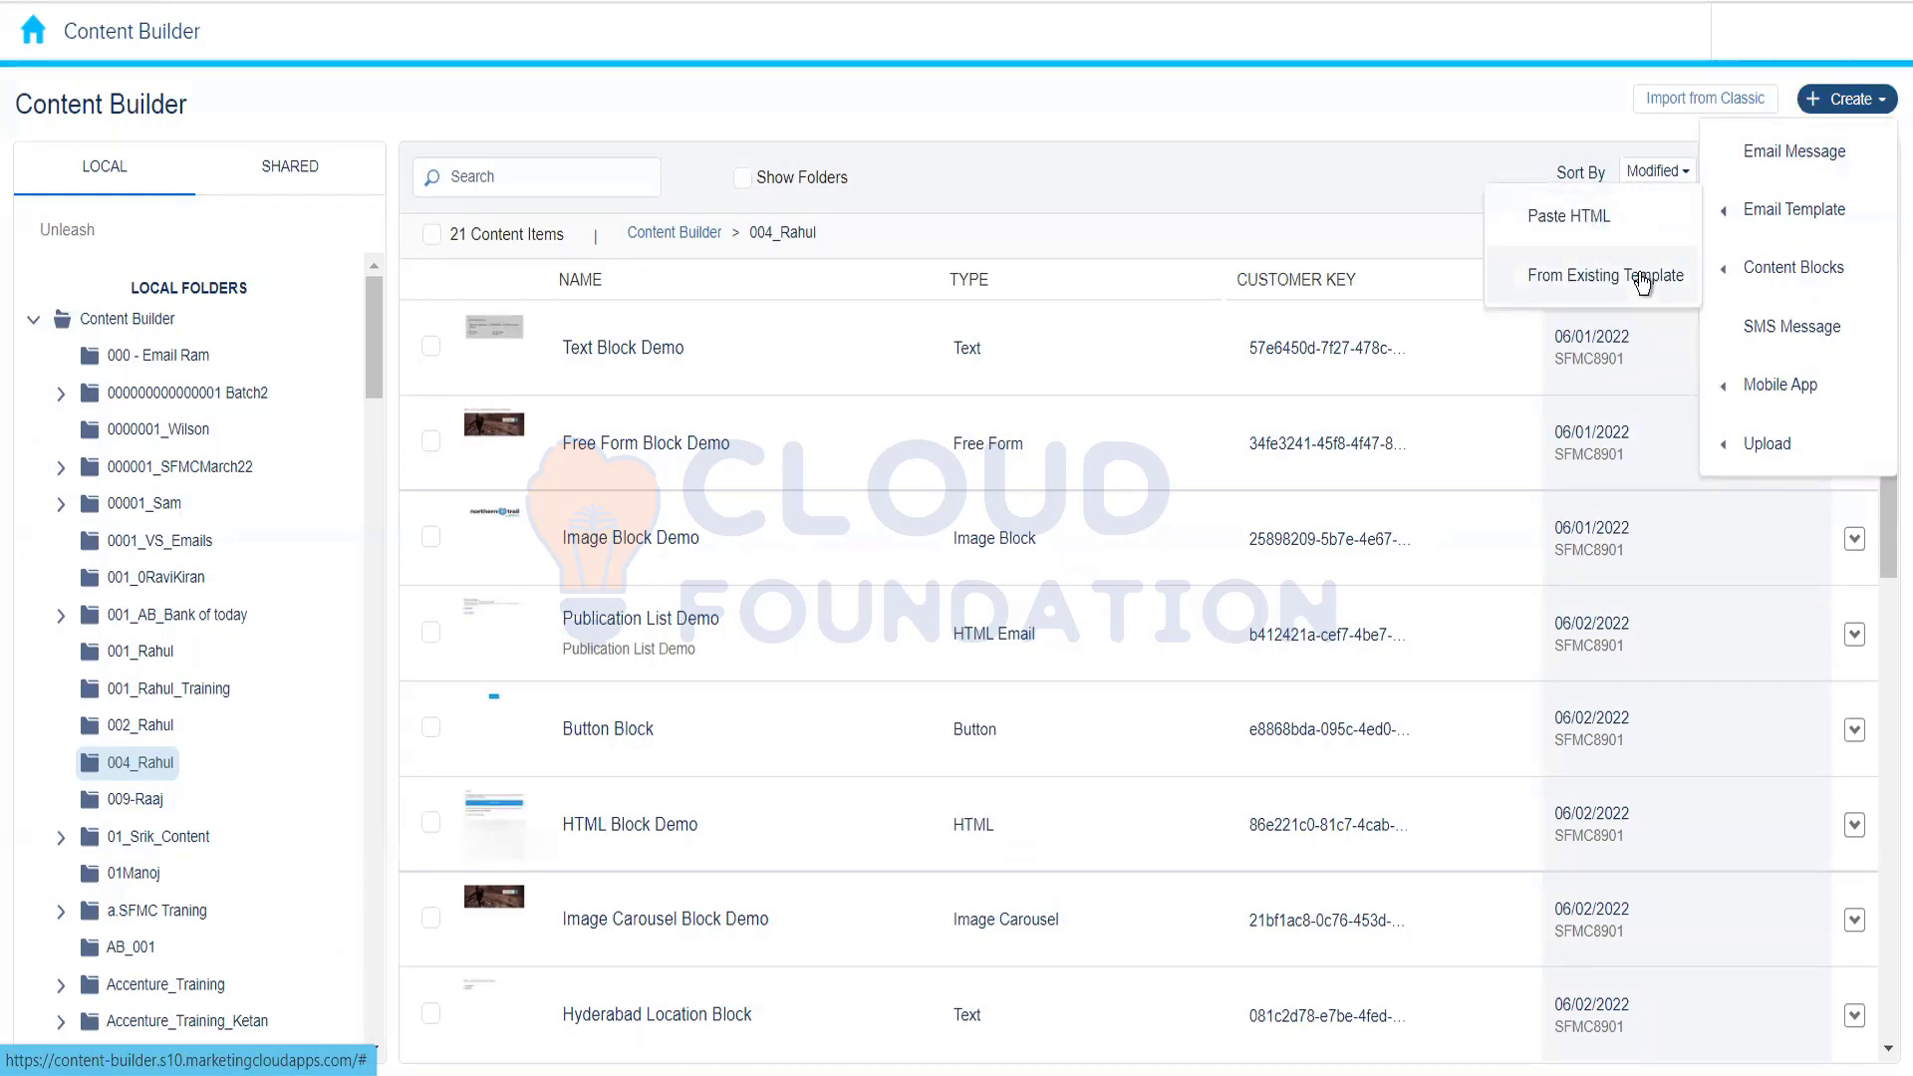
left_click(1805, 159)
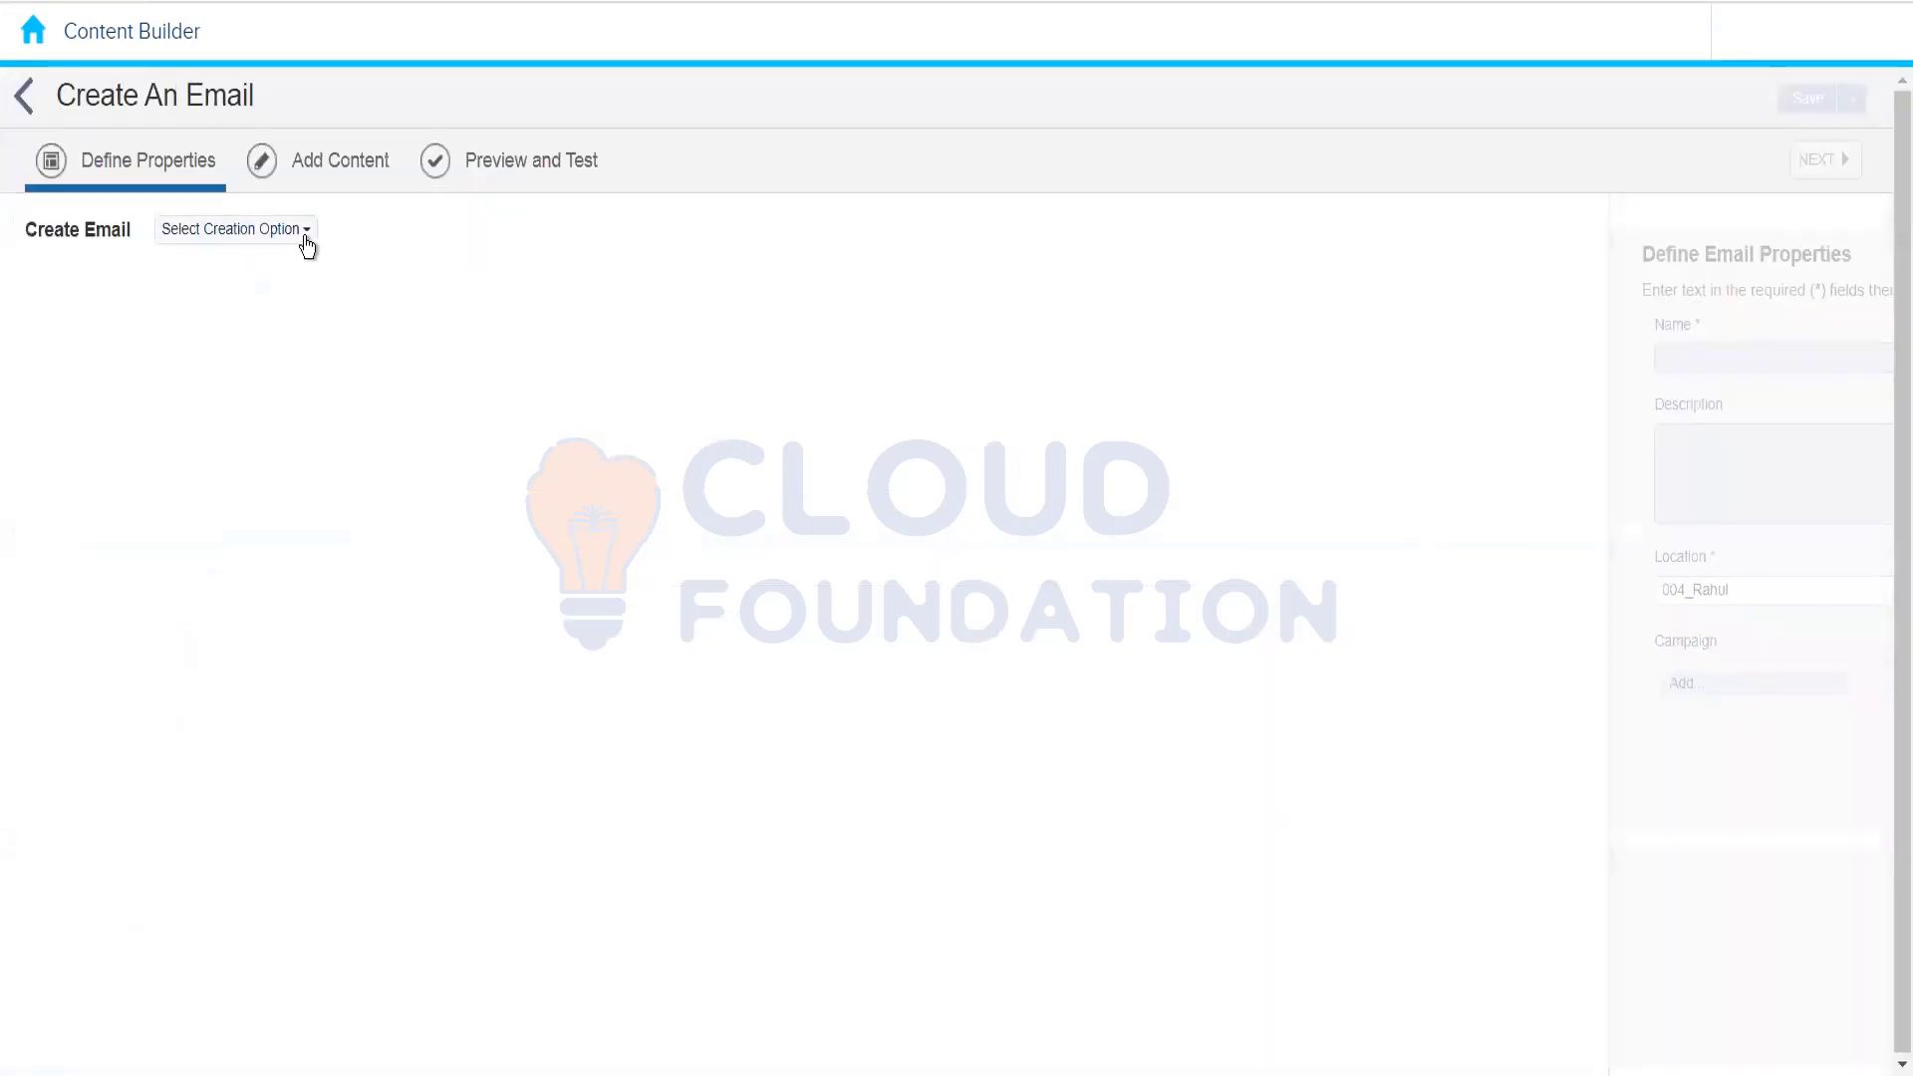
left_click(301, 237)
left_click(241, 299)
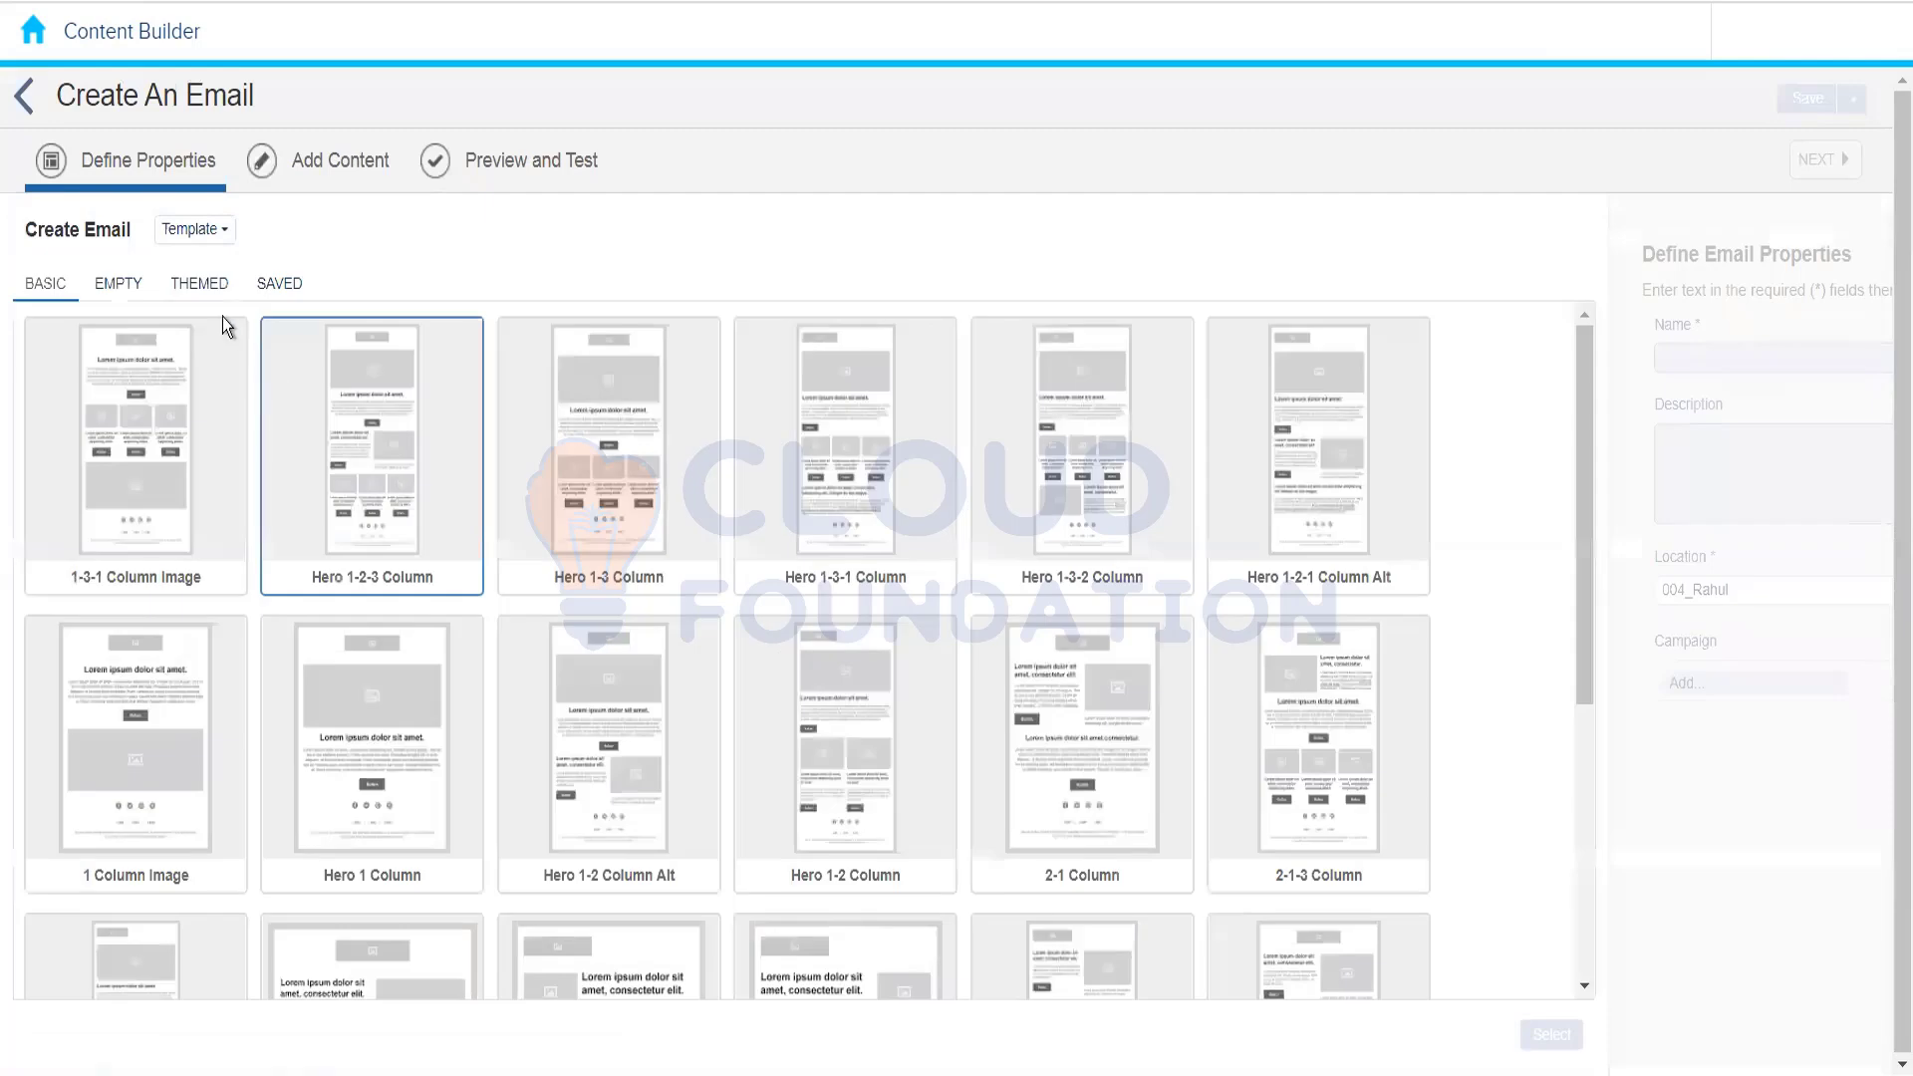
left_click(107, 286)
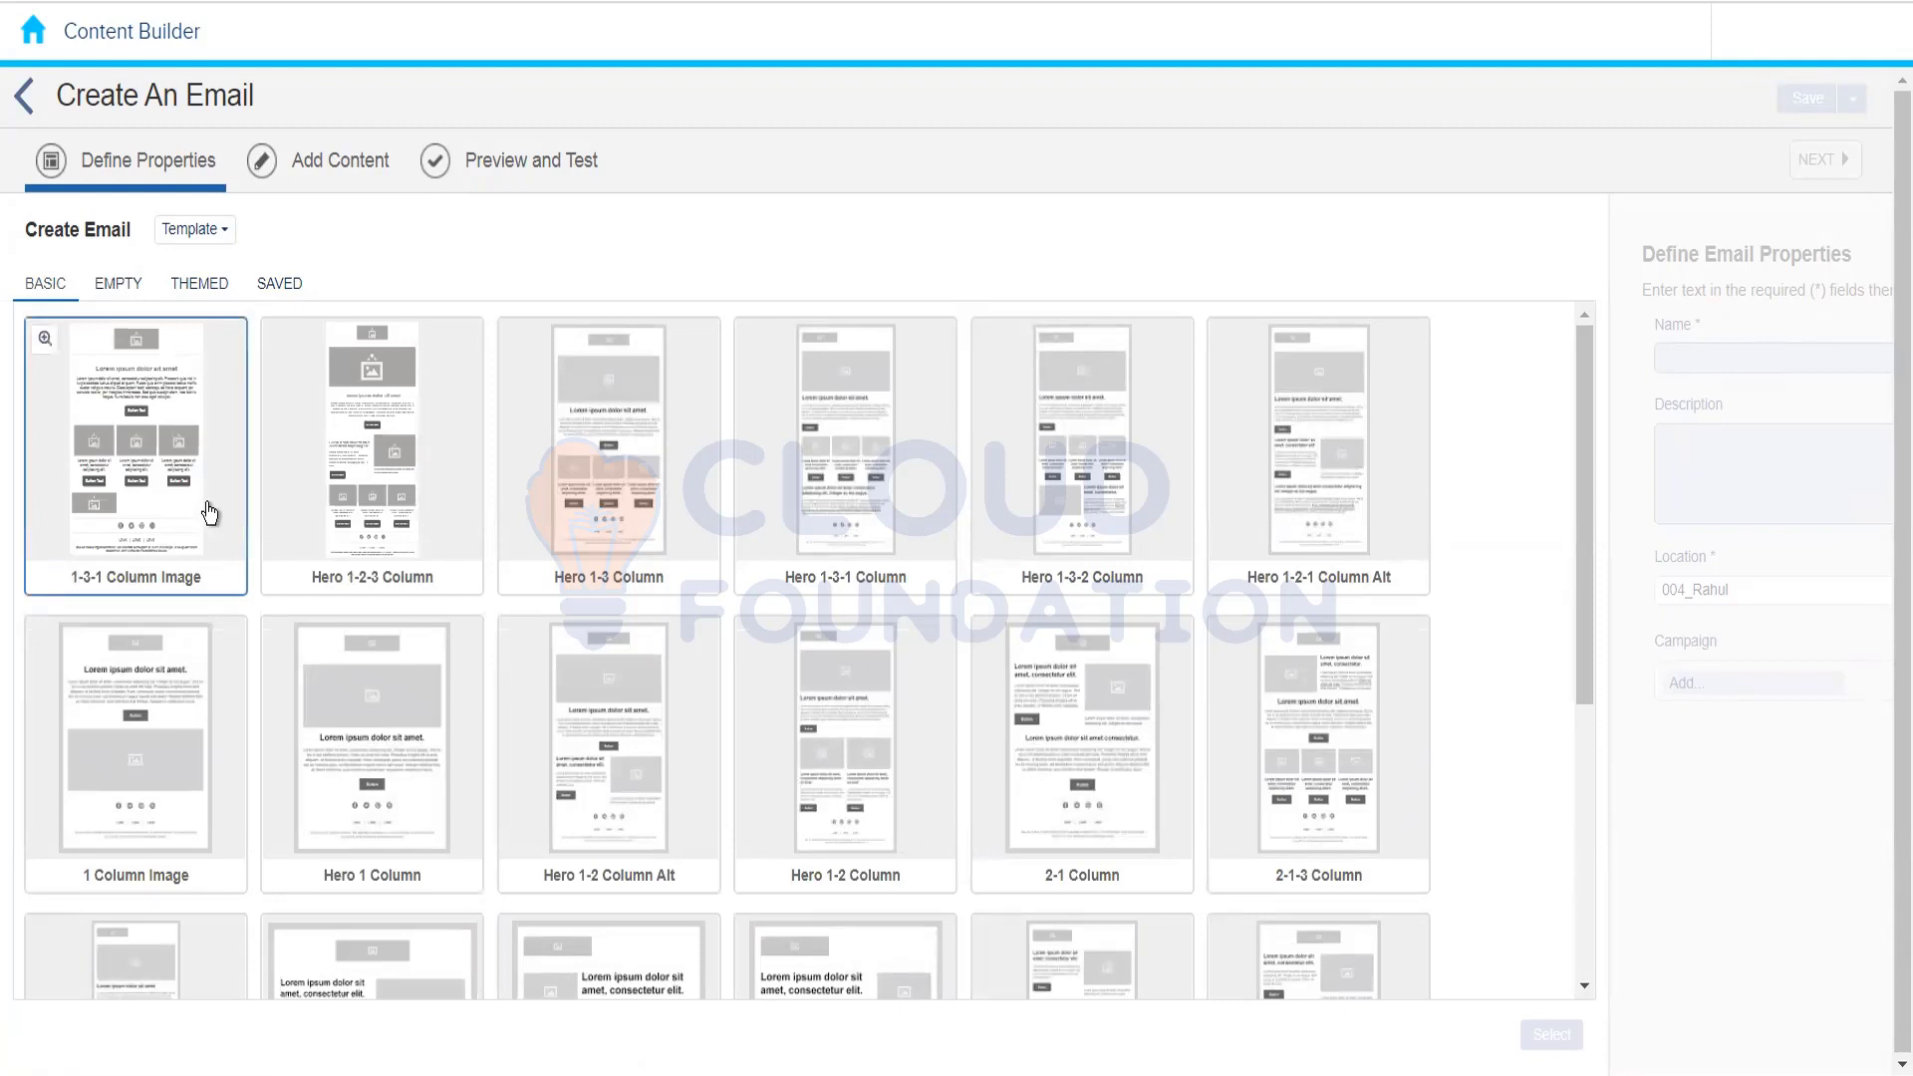
left_click(128, 291)
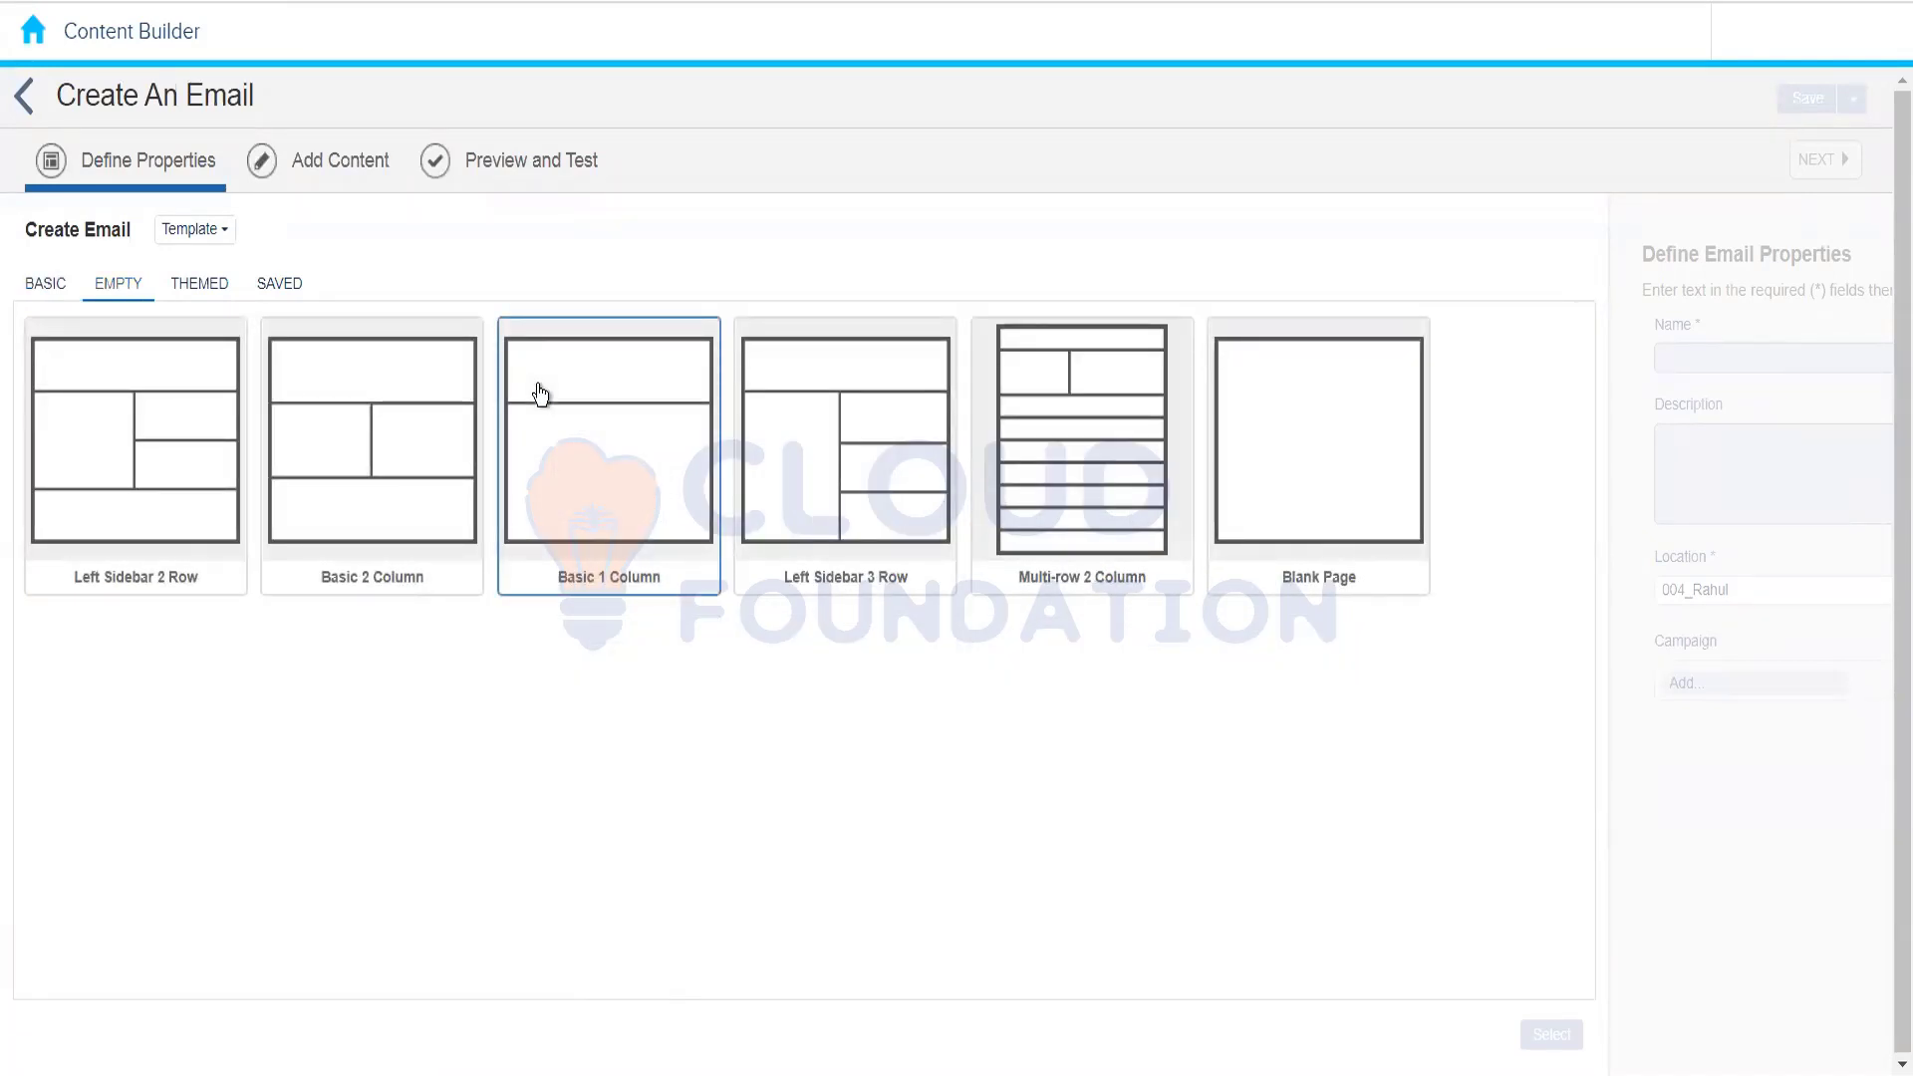
left_click(1101, 498)
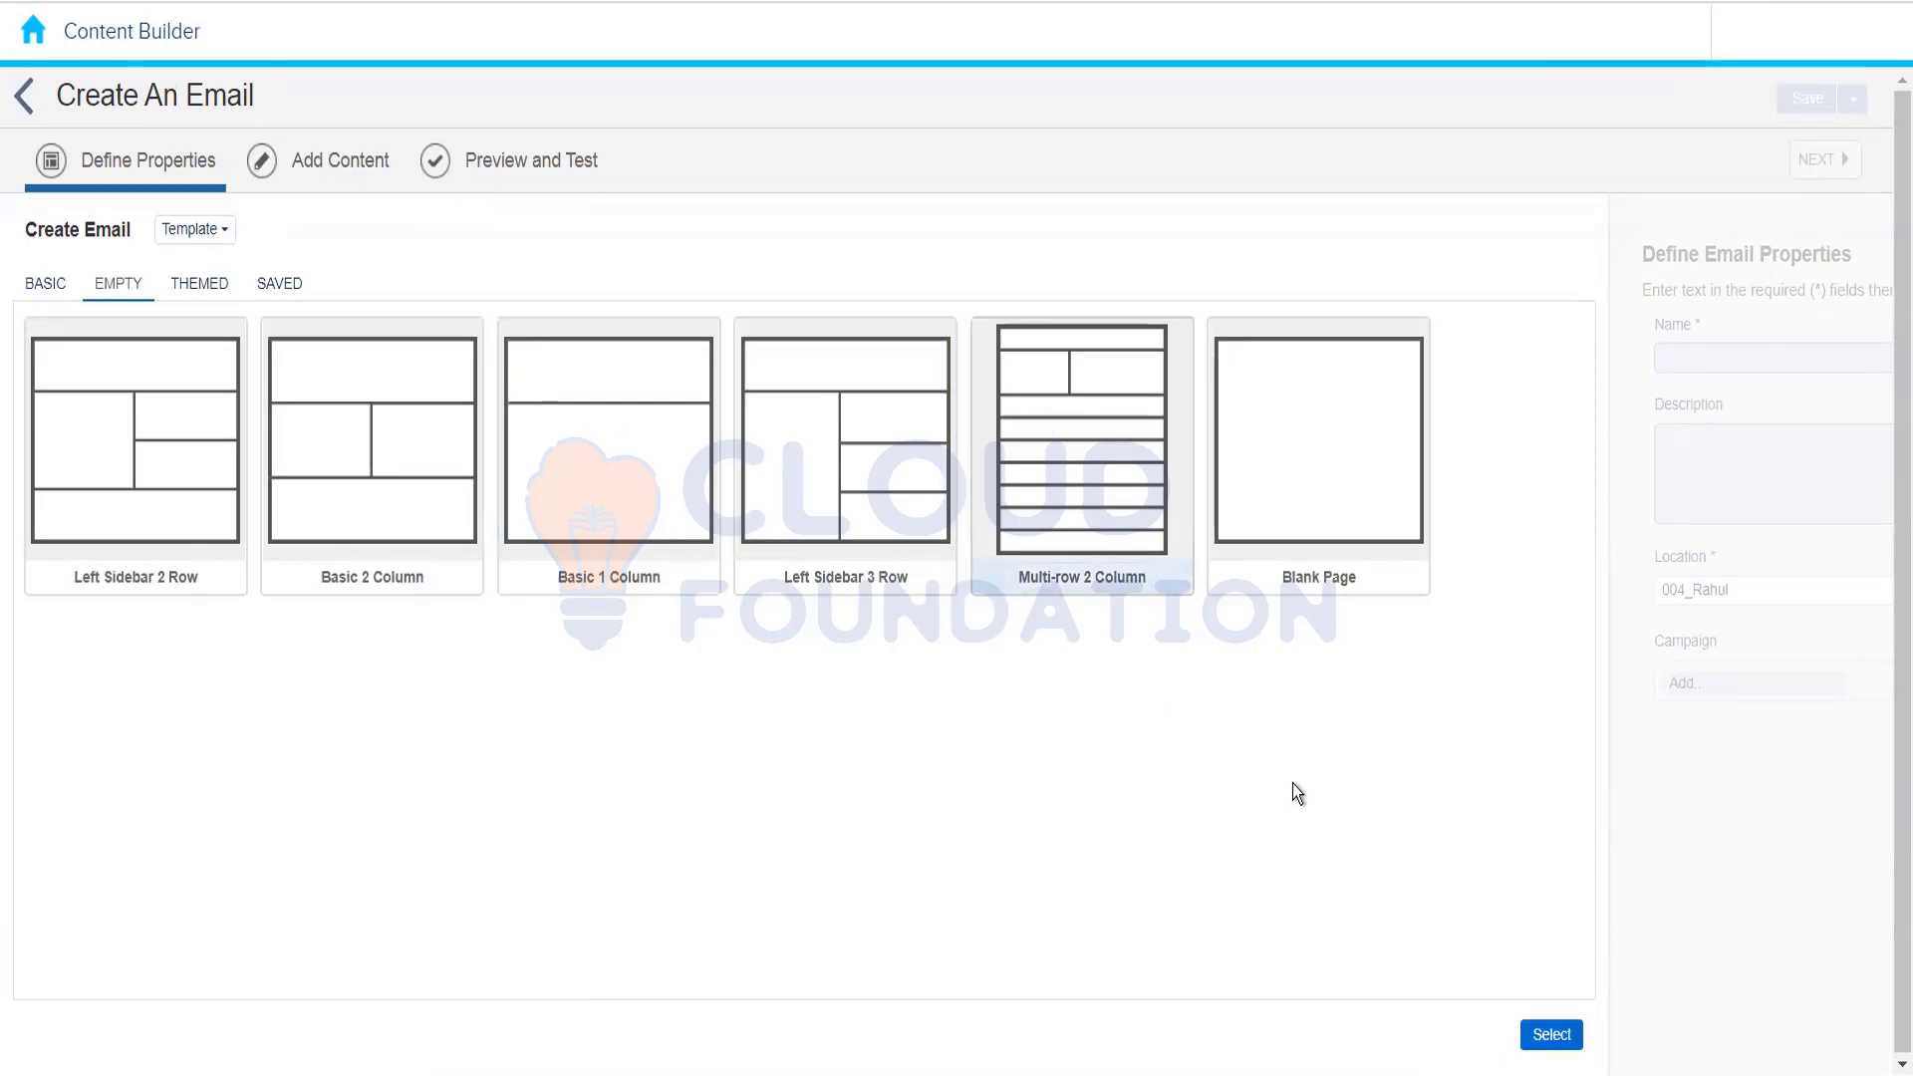
left_click(1560, 1039)
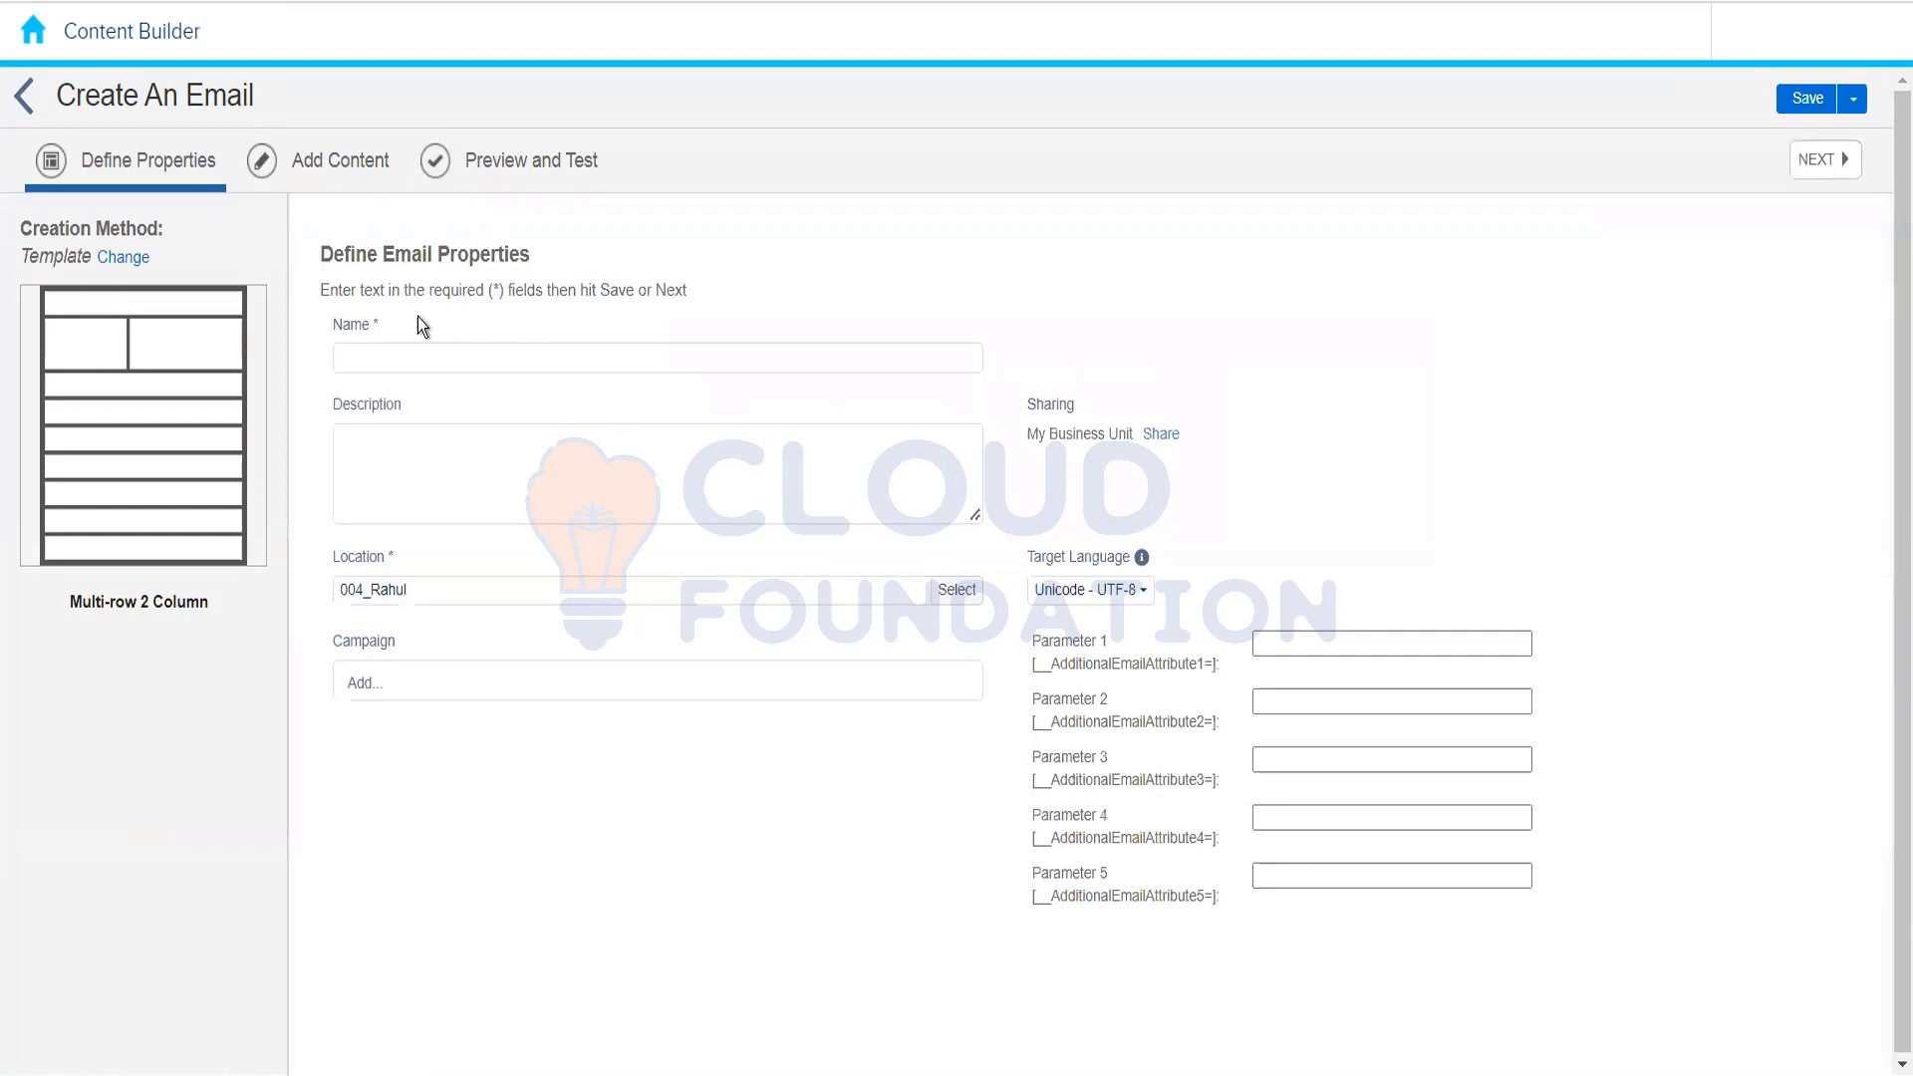
Step: Name the email "Empty Template Email Message" and continue to adding its content
left_click(417, 355)
type("Empty")
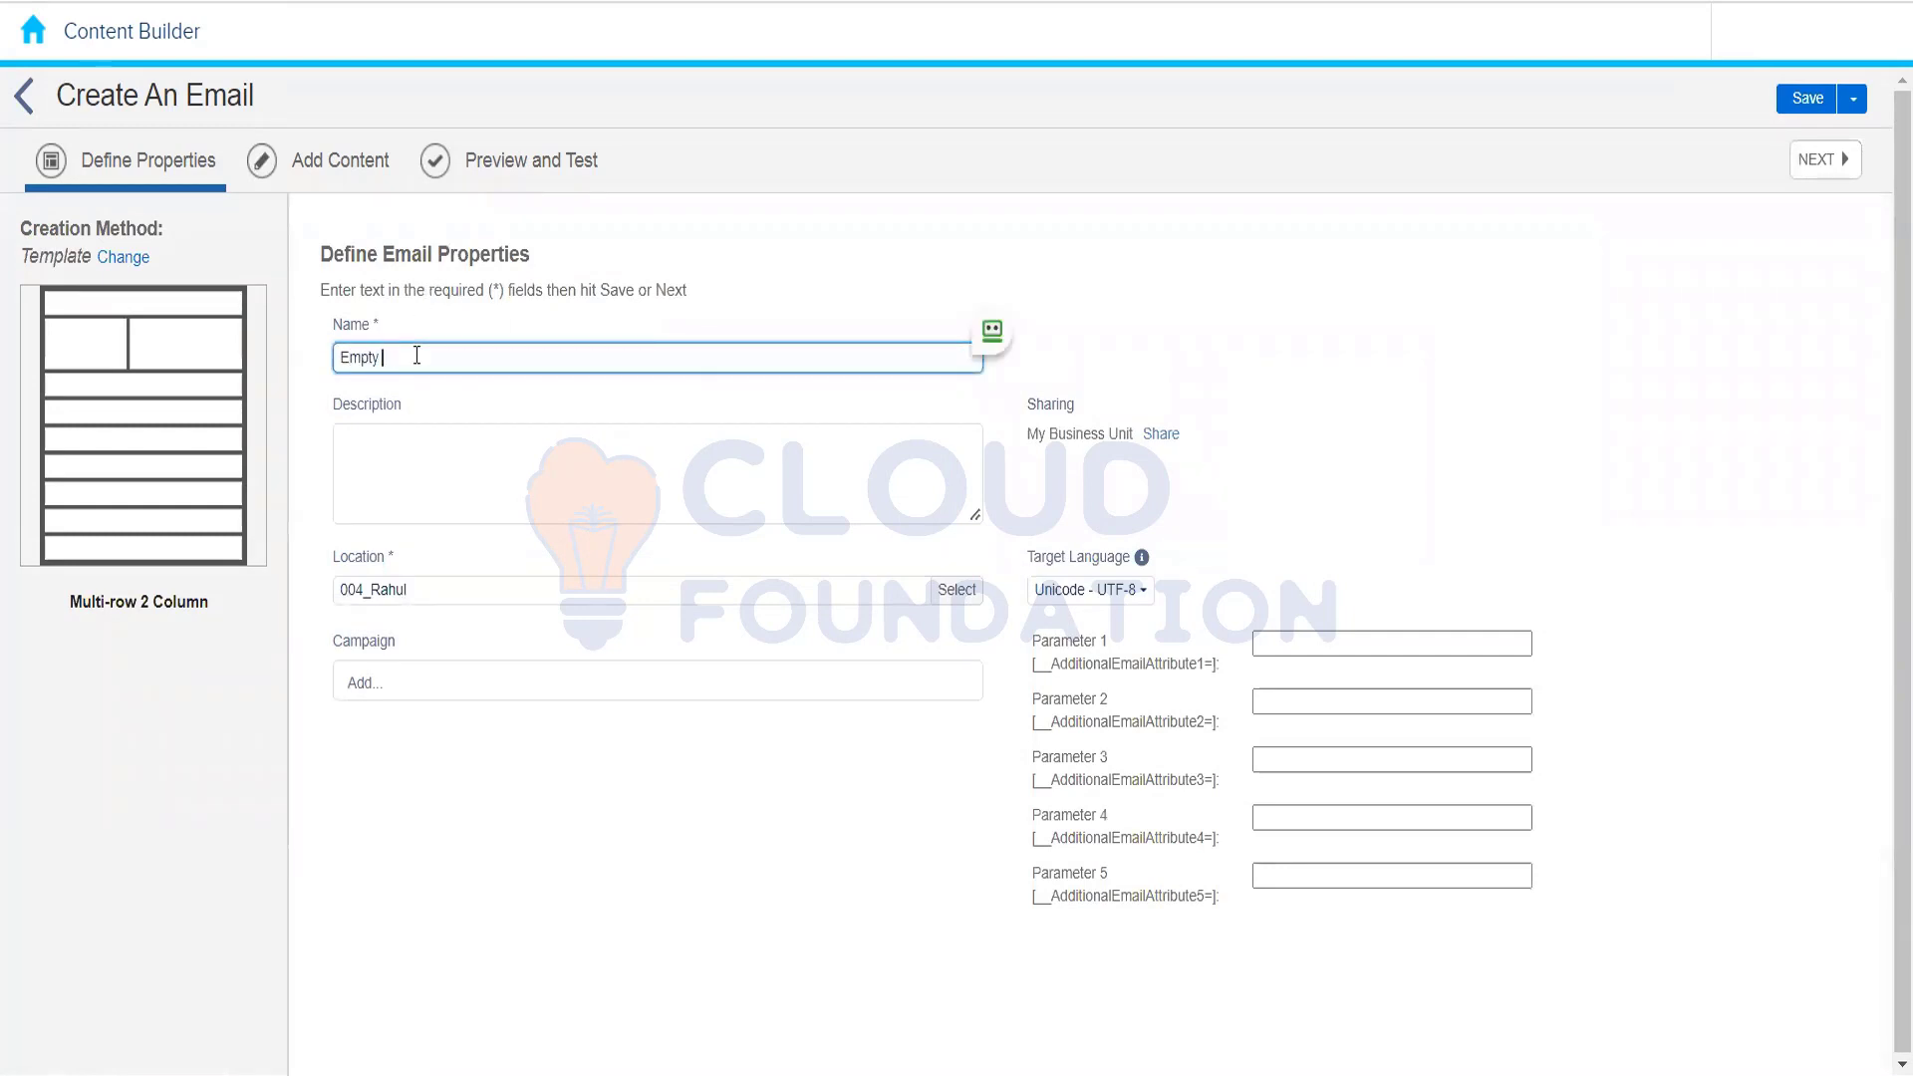
type(" Templatew")
key("BackSpace")
type("Email Message")
left_click(864, 308)
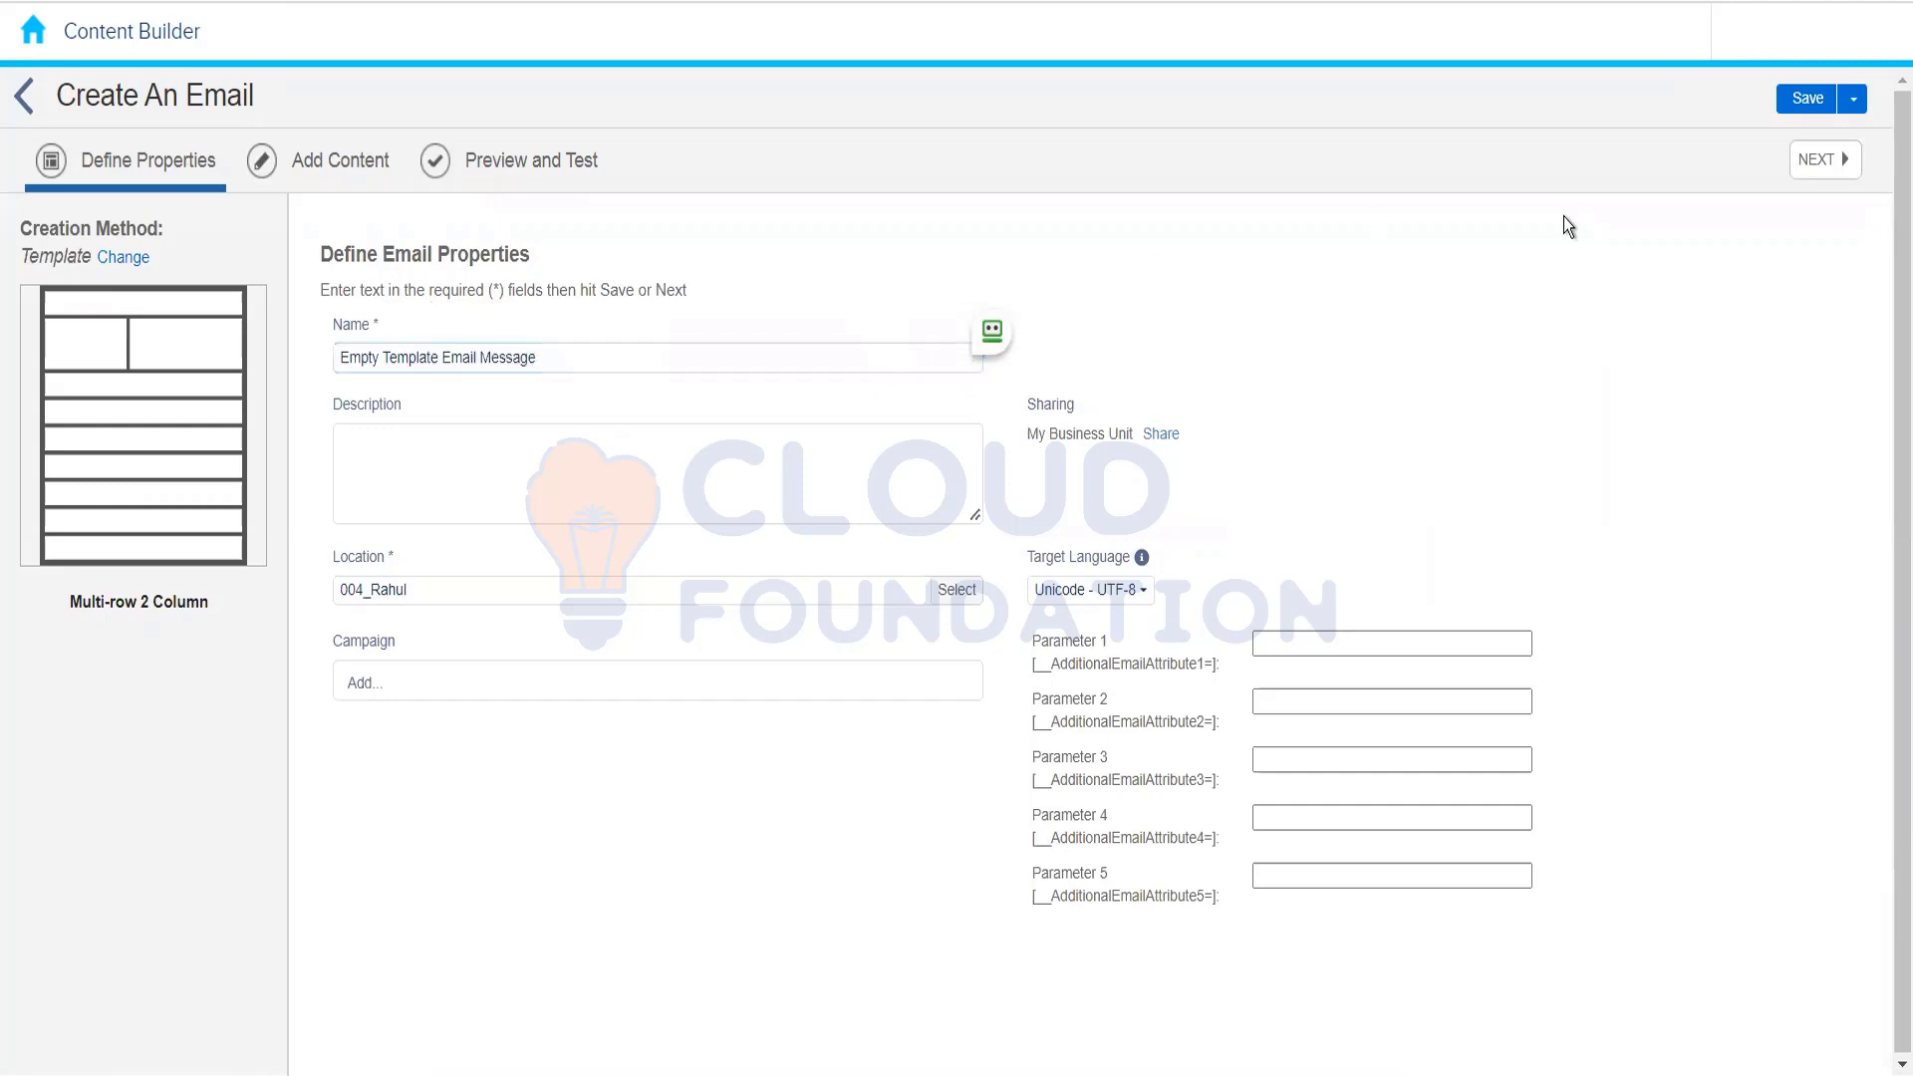
left_click(315, 175)
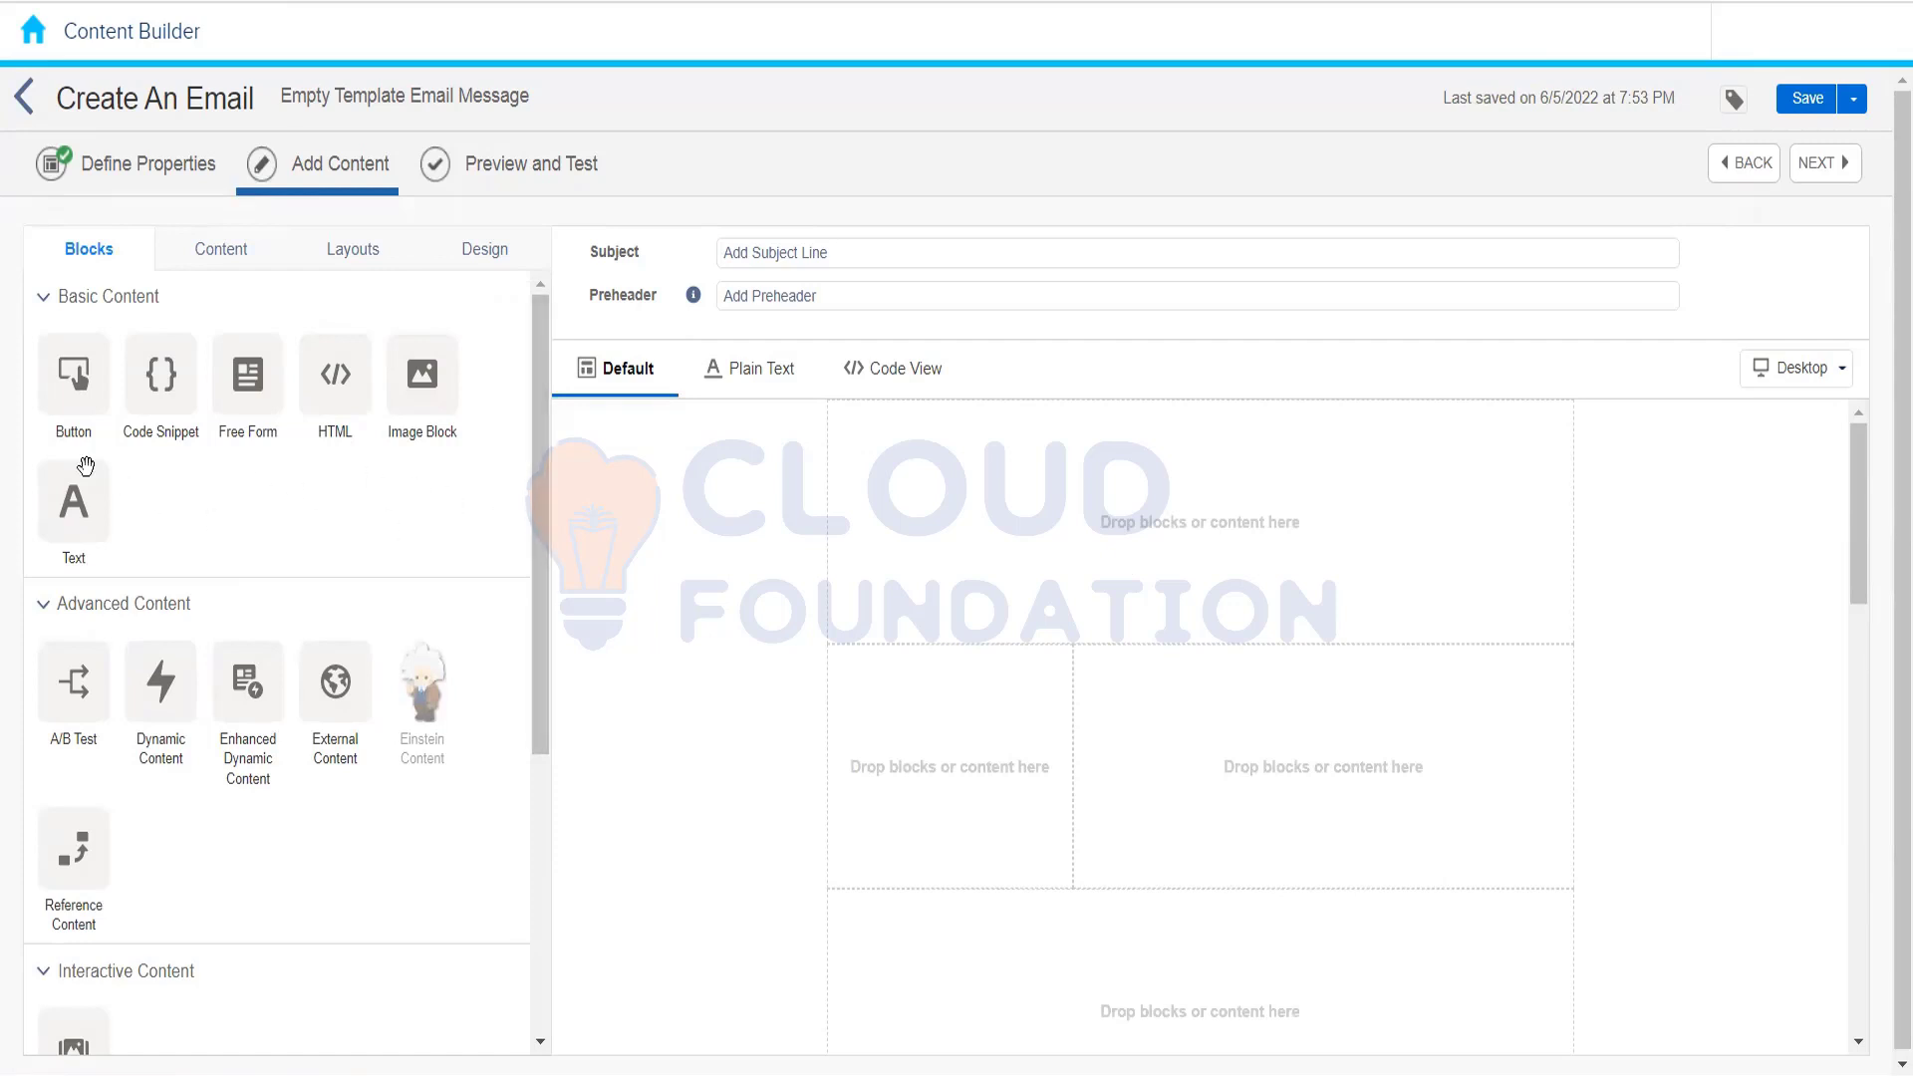
Step: Add a text block to the template's first section, finish editing it, and leave the email without saving the change
left_click_drag(80, 482, 1080, 491)
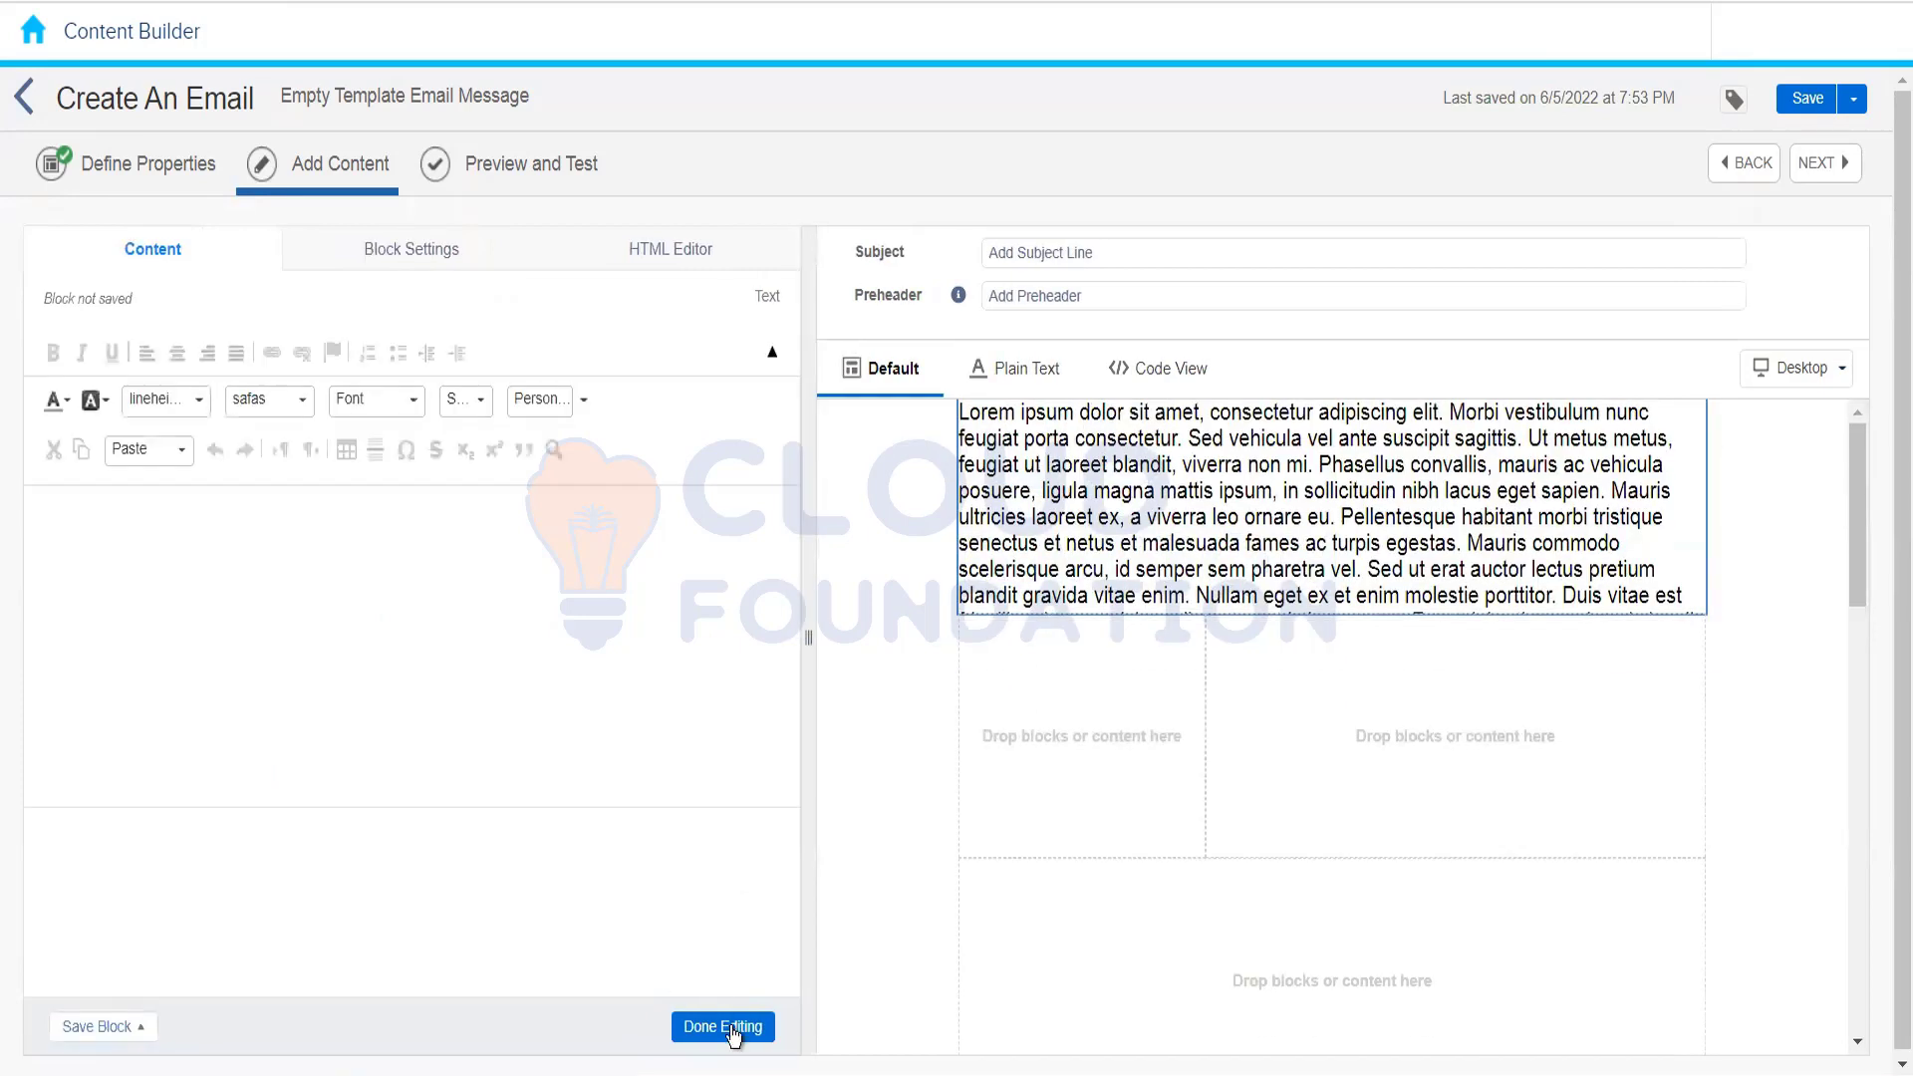
left_click(731, 1026)
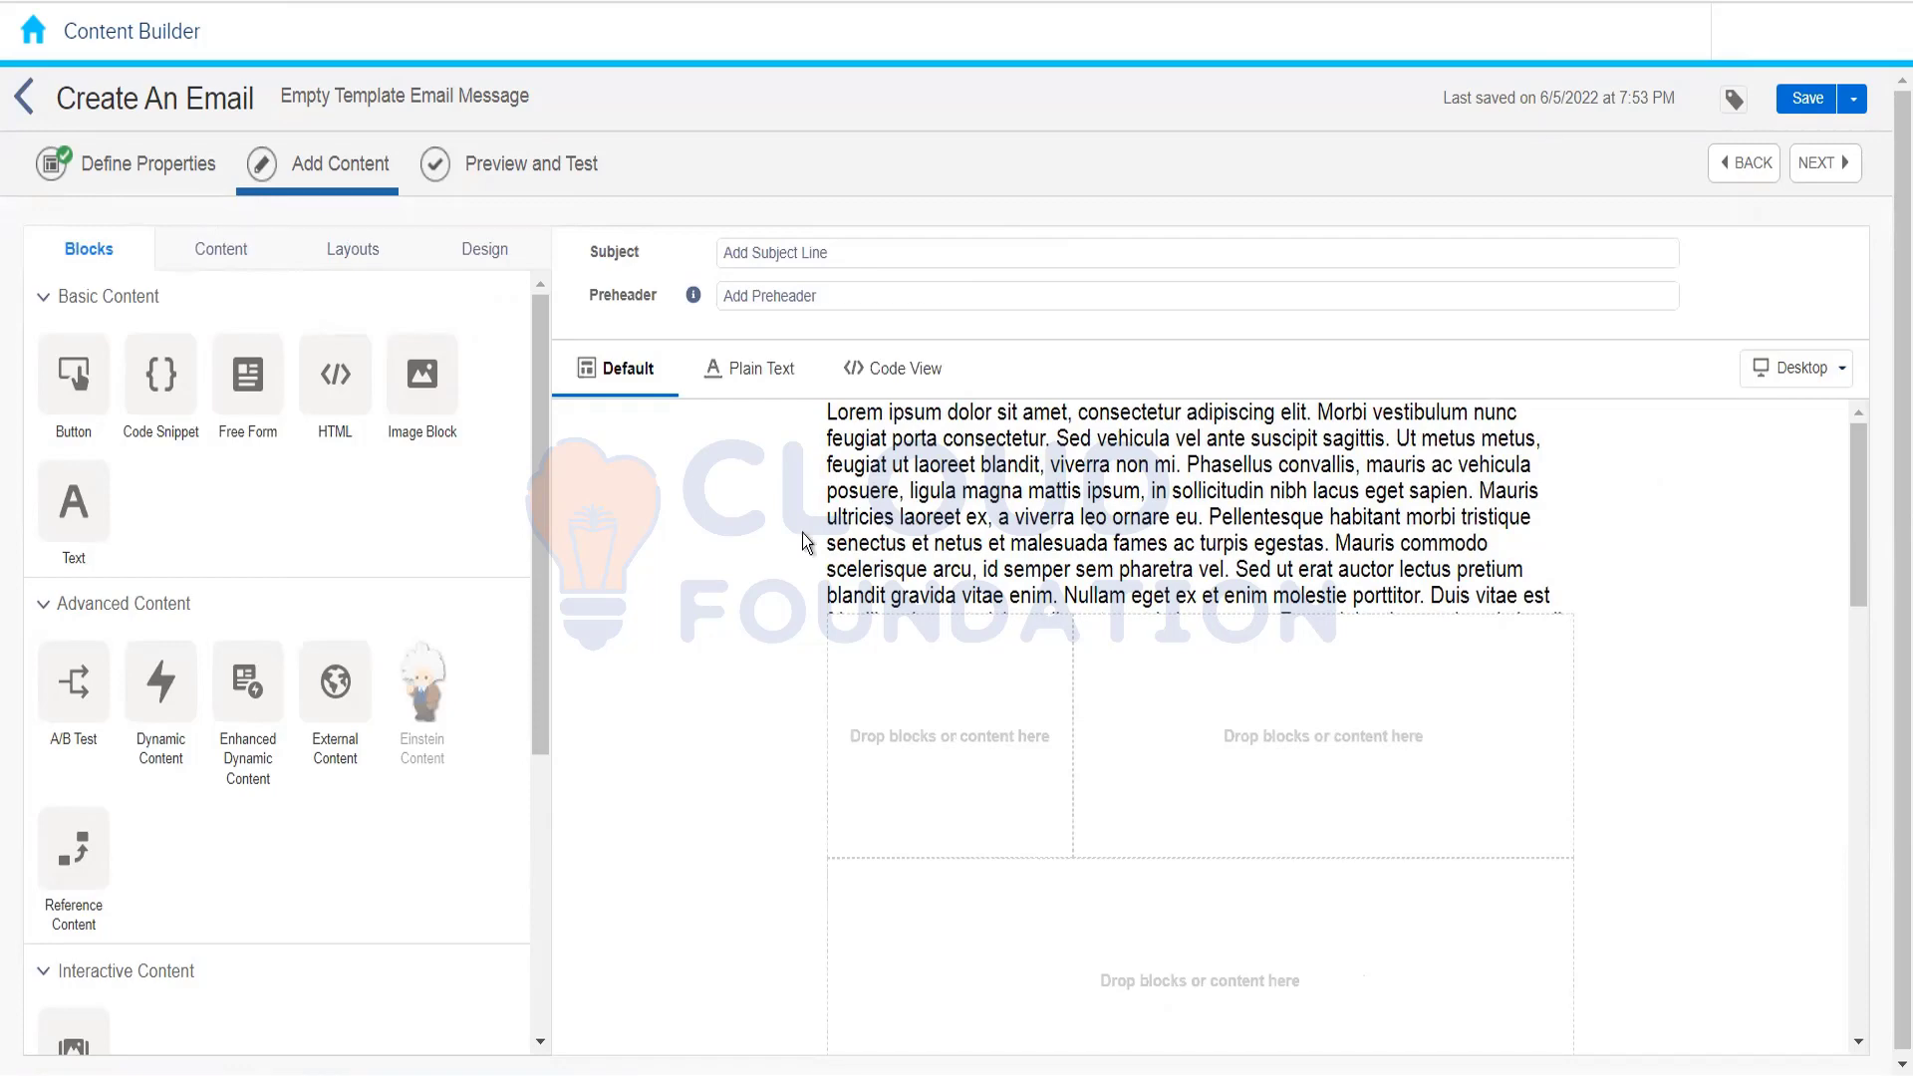
left_click(26, 111)
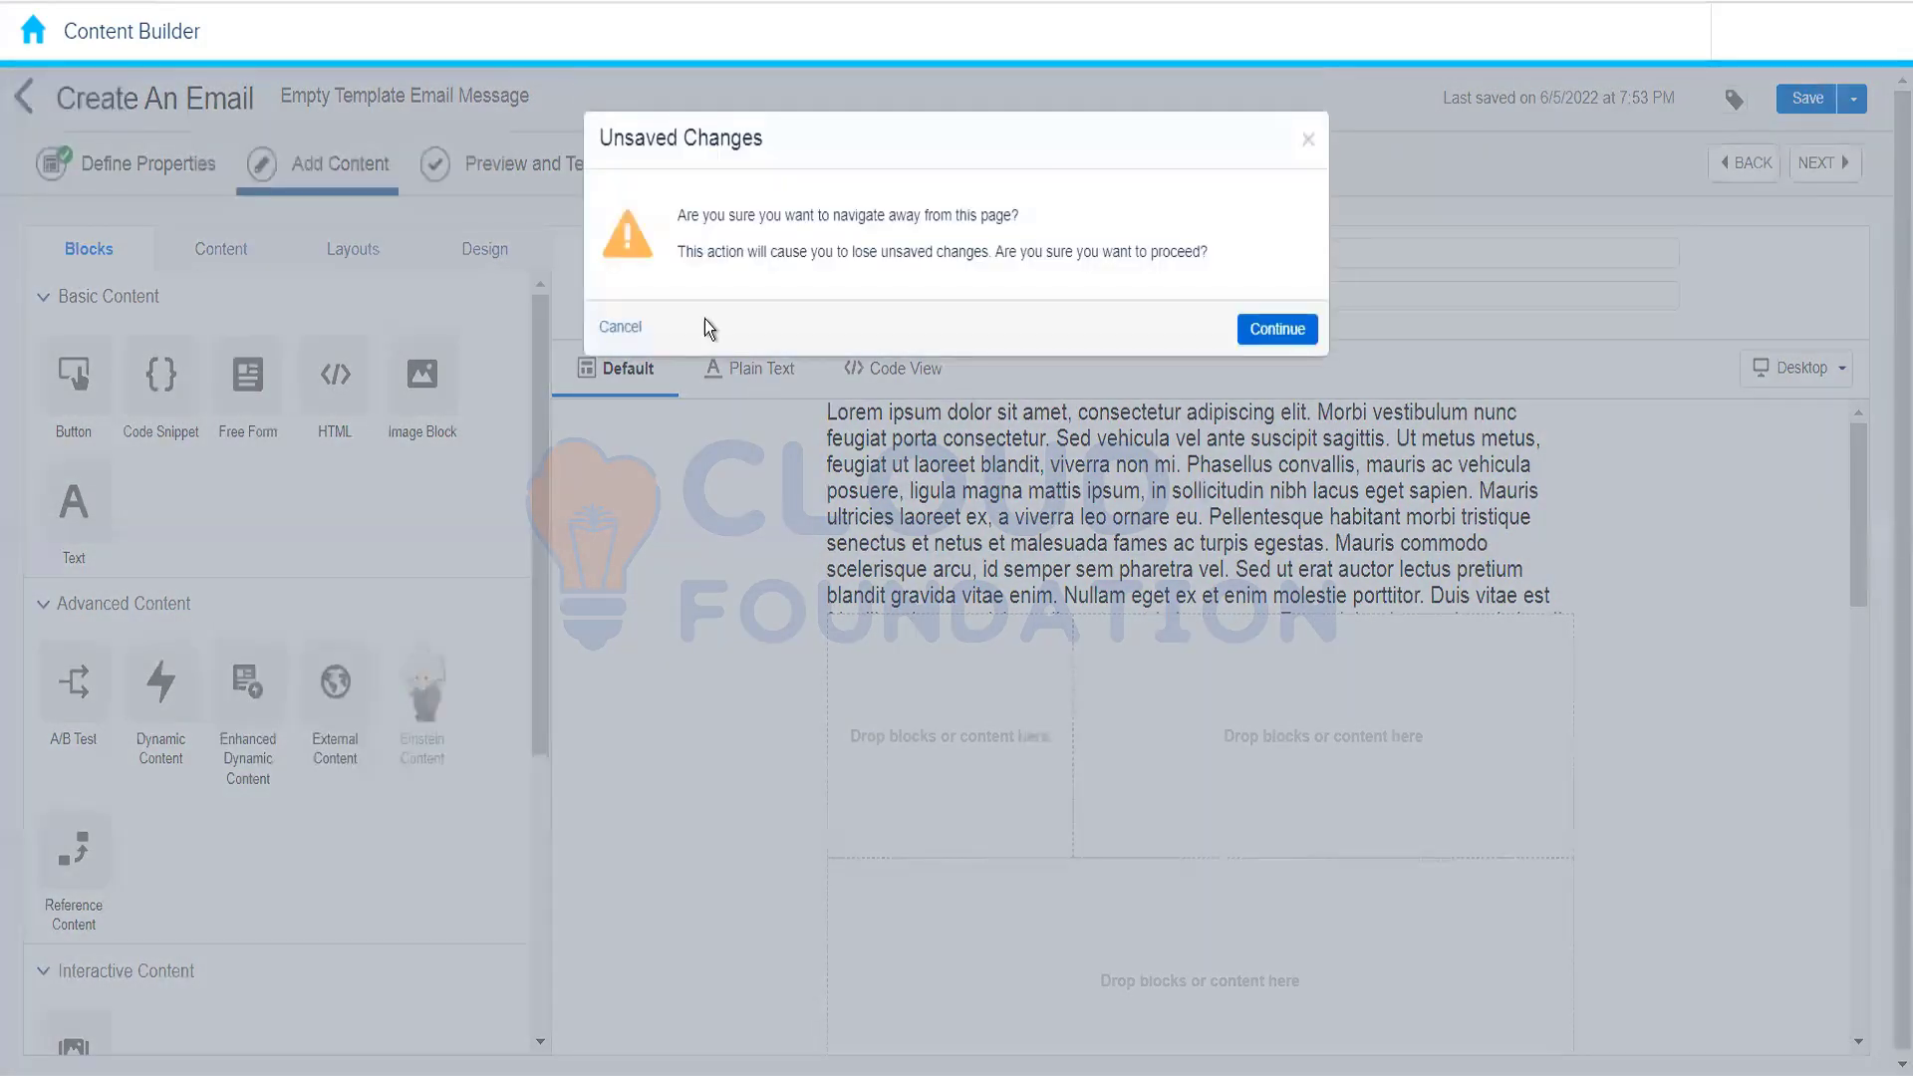
left_click(1277, 329)
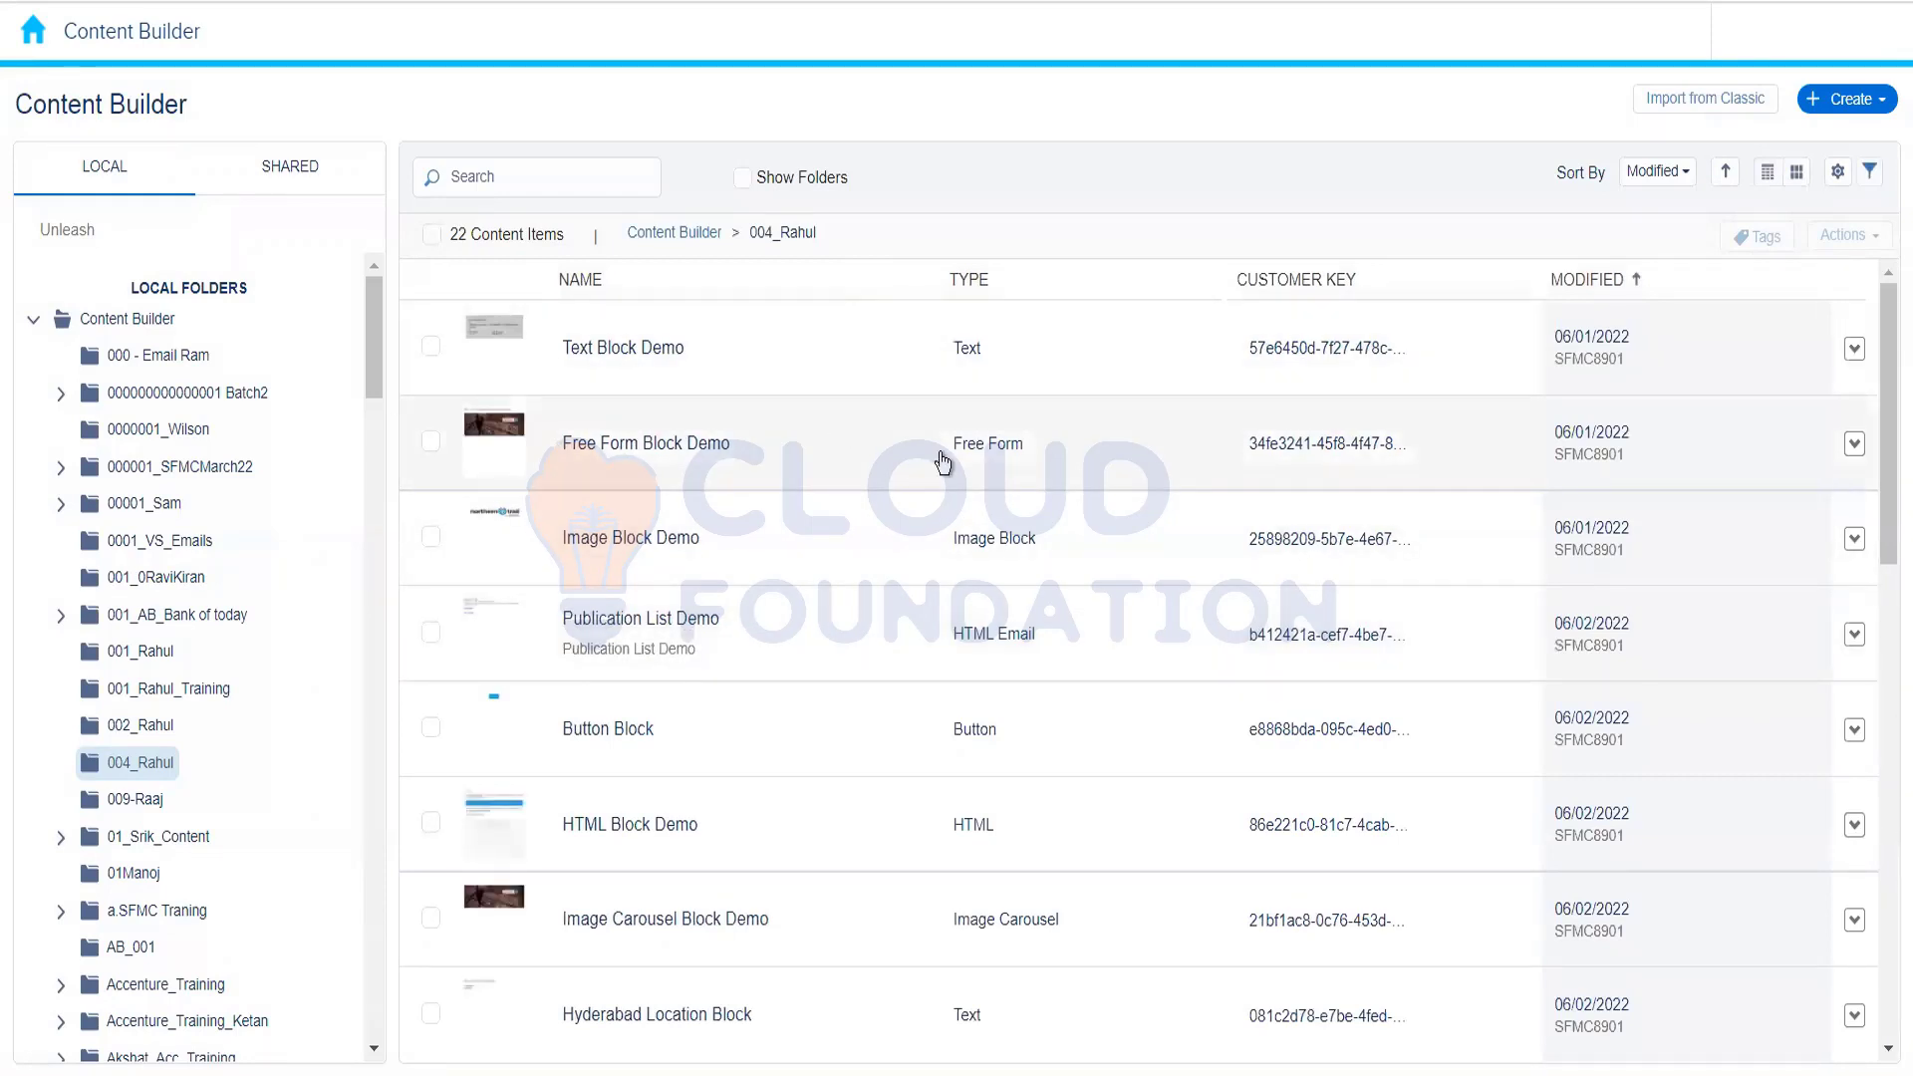
Step: Start another template-based email message and compare the themed, basic and empty template collections
left_click(1887, 99)
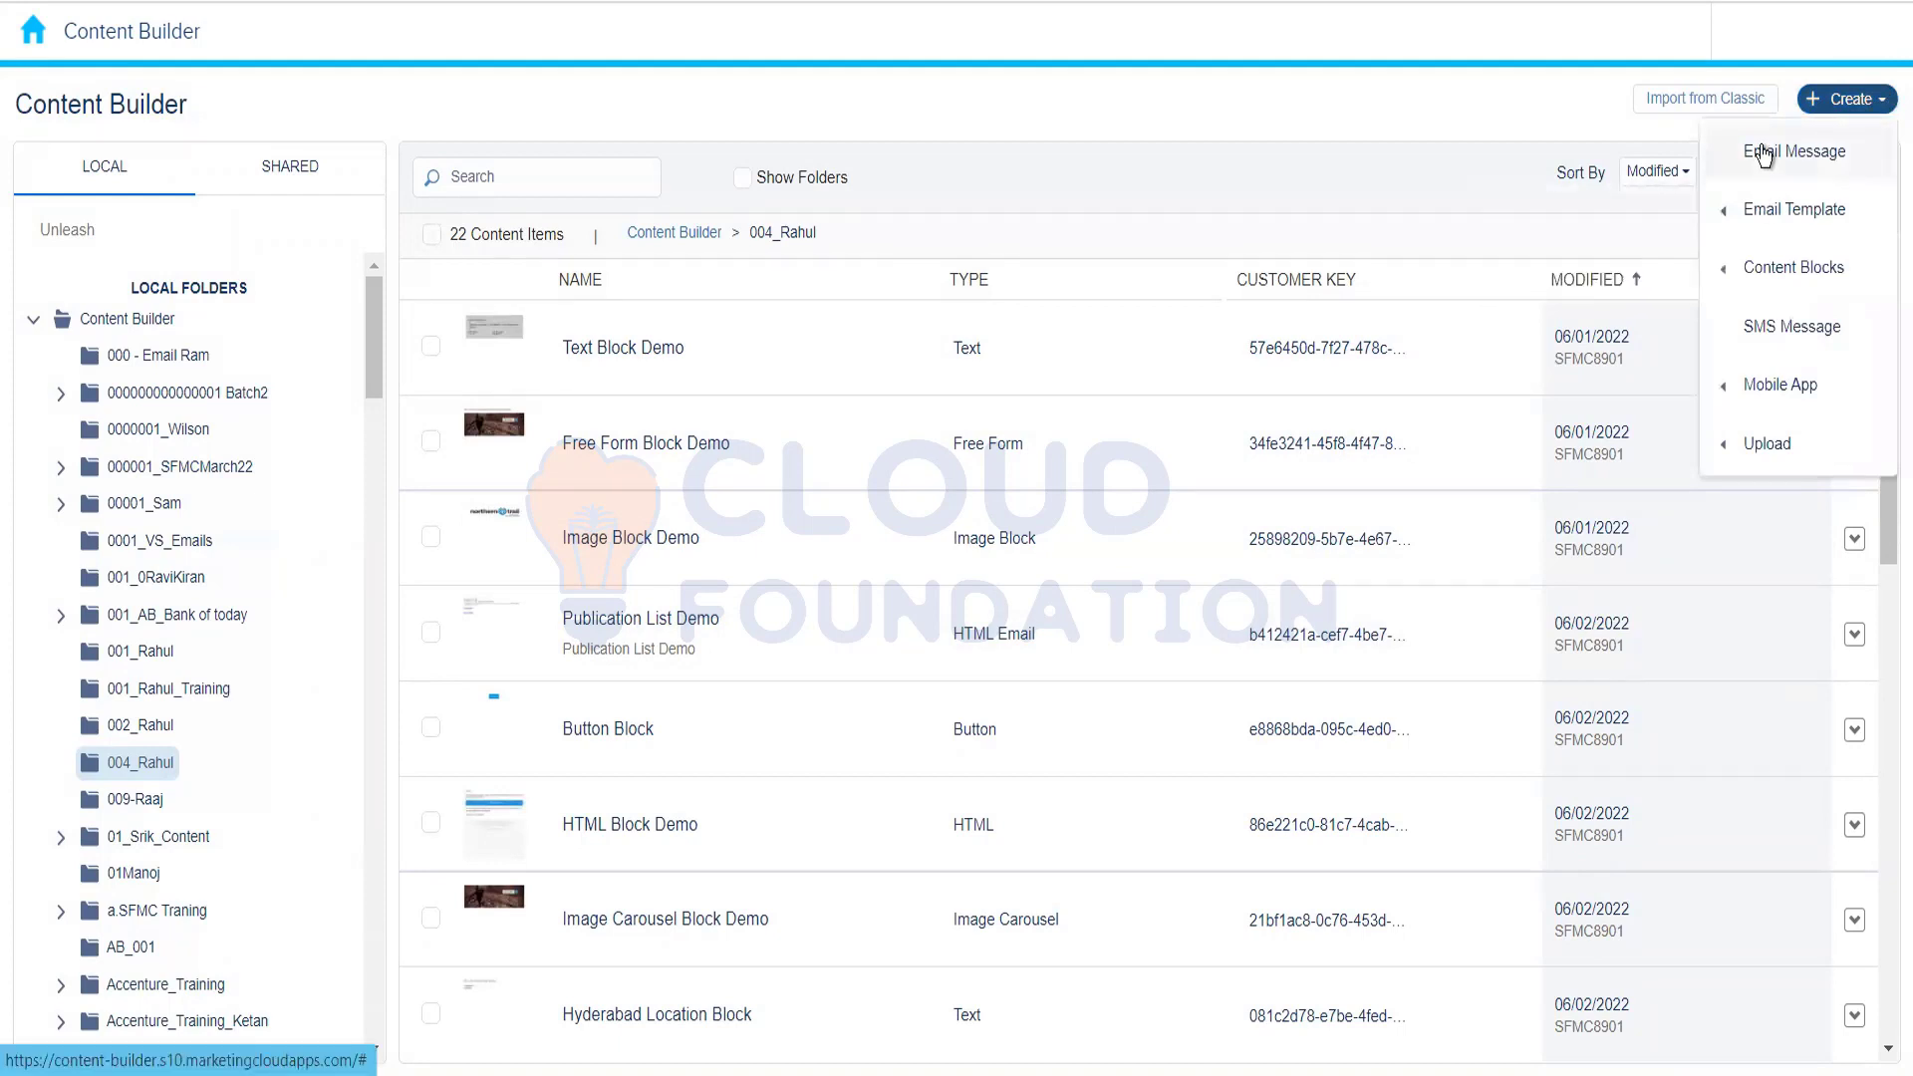
left_click(1764, 153)
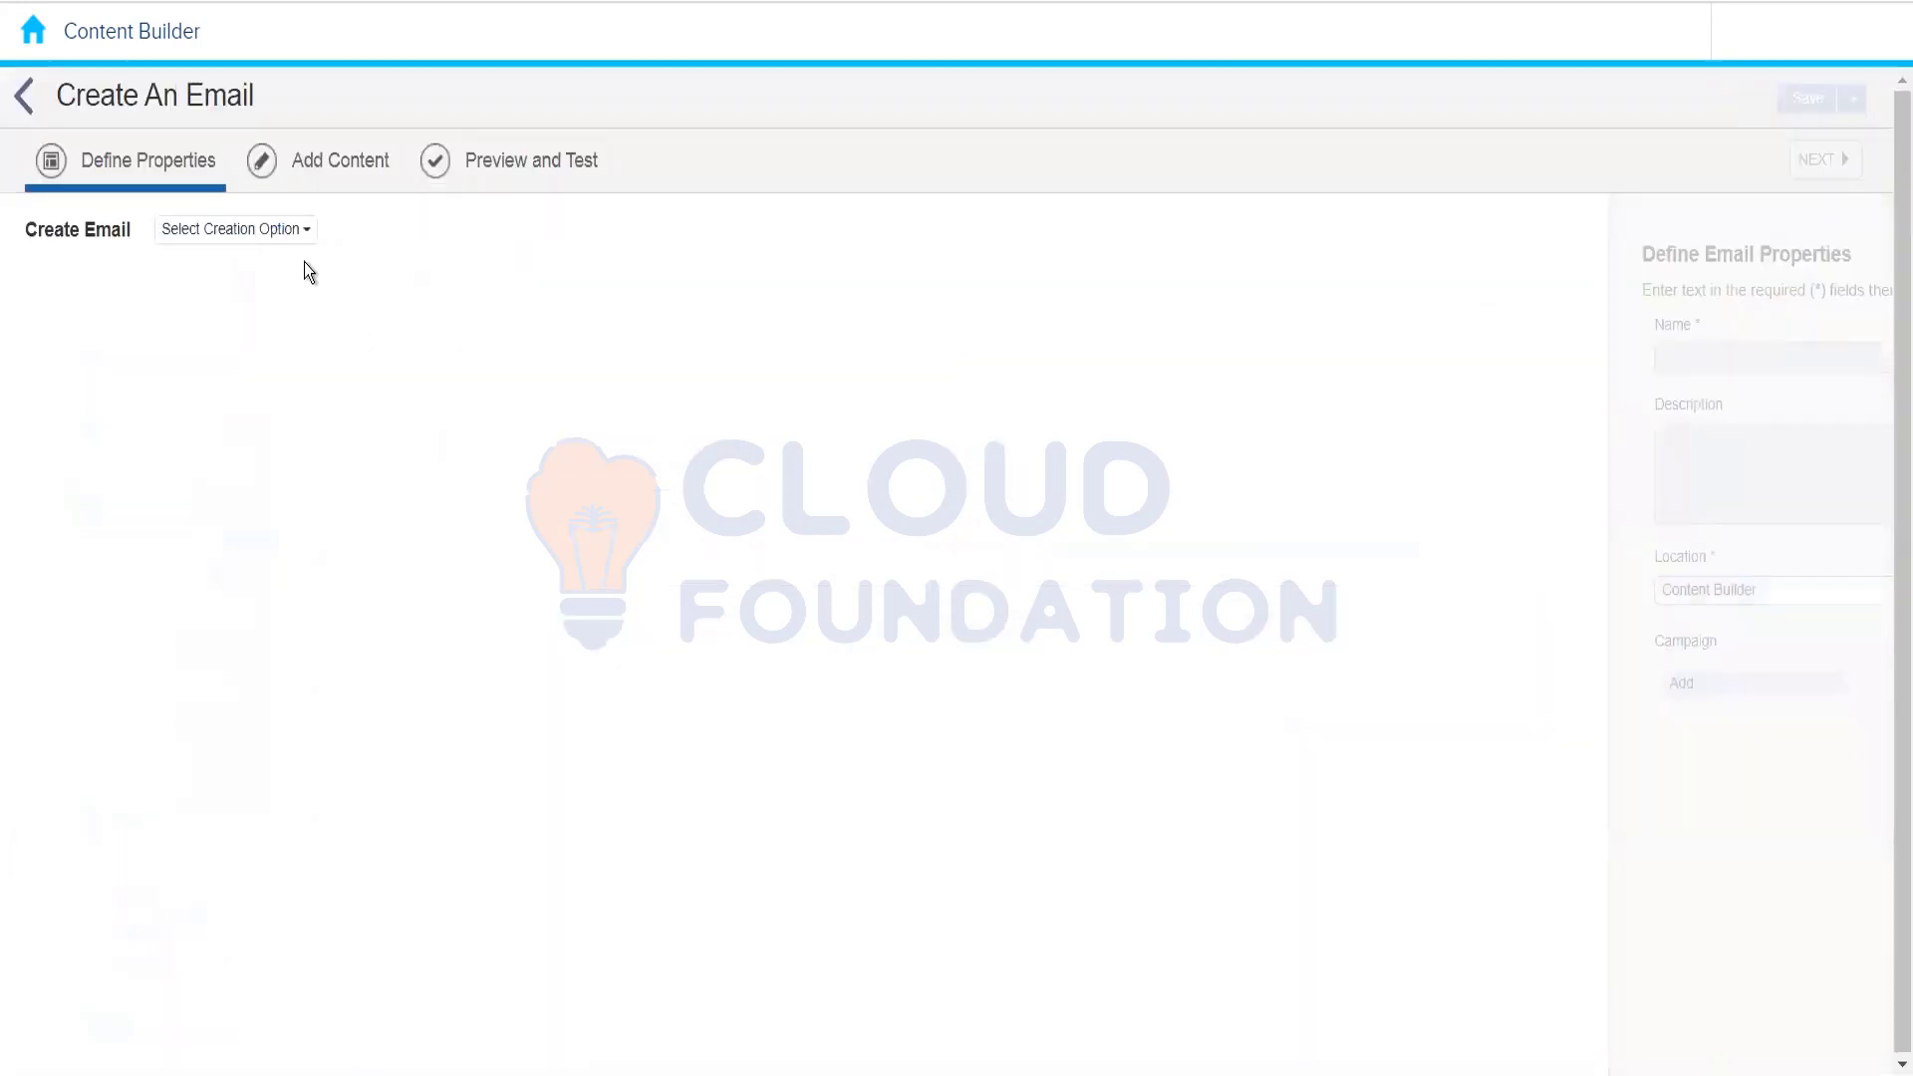
left_click(289, 229)
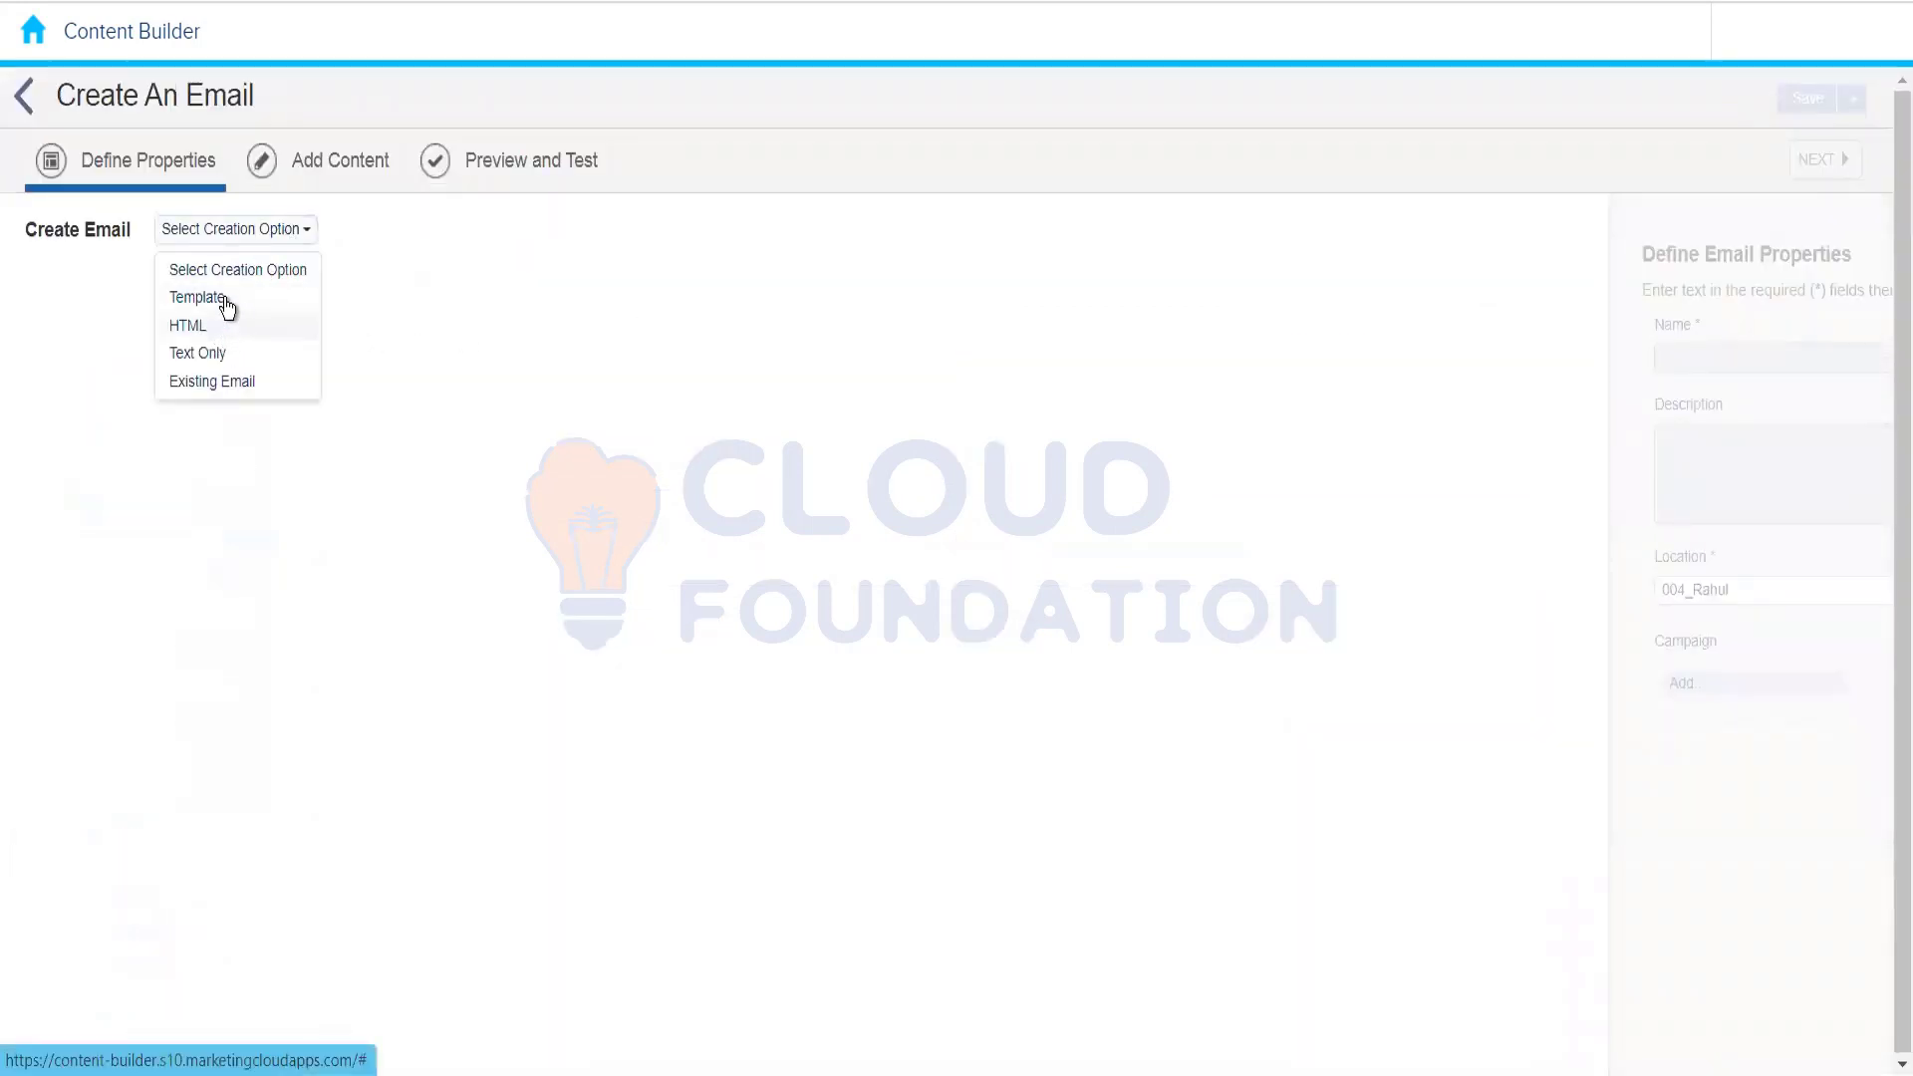
left_click(228, 302)
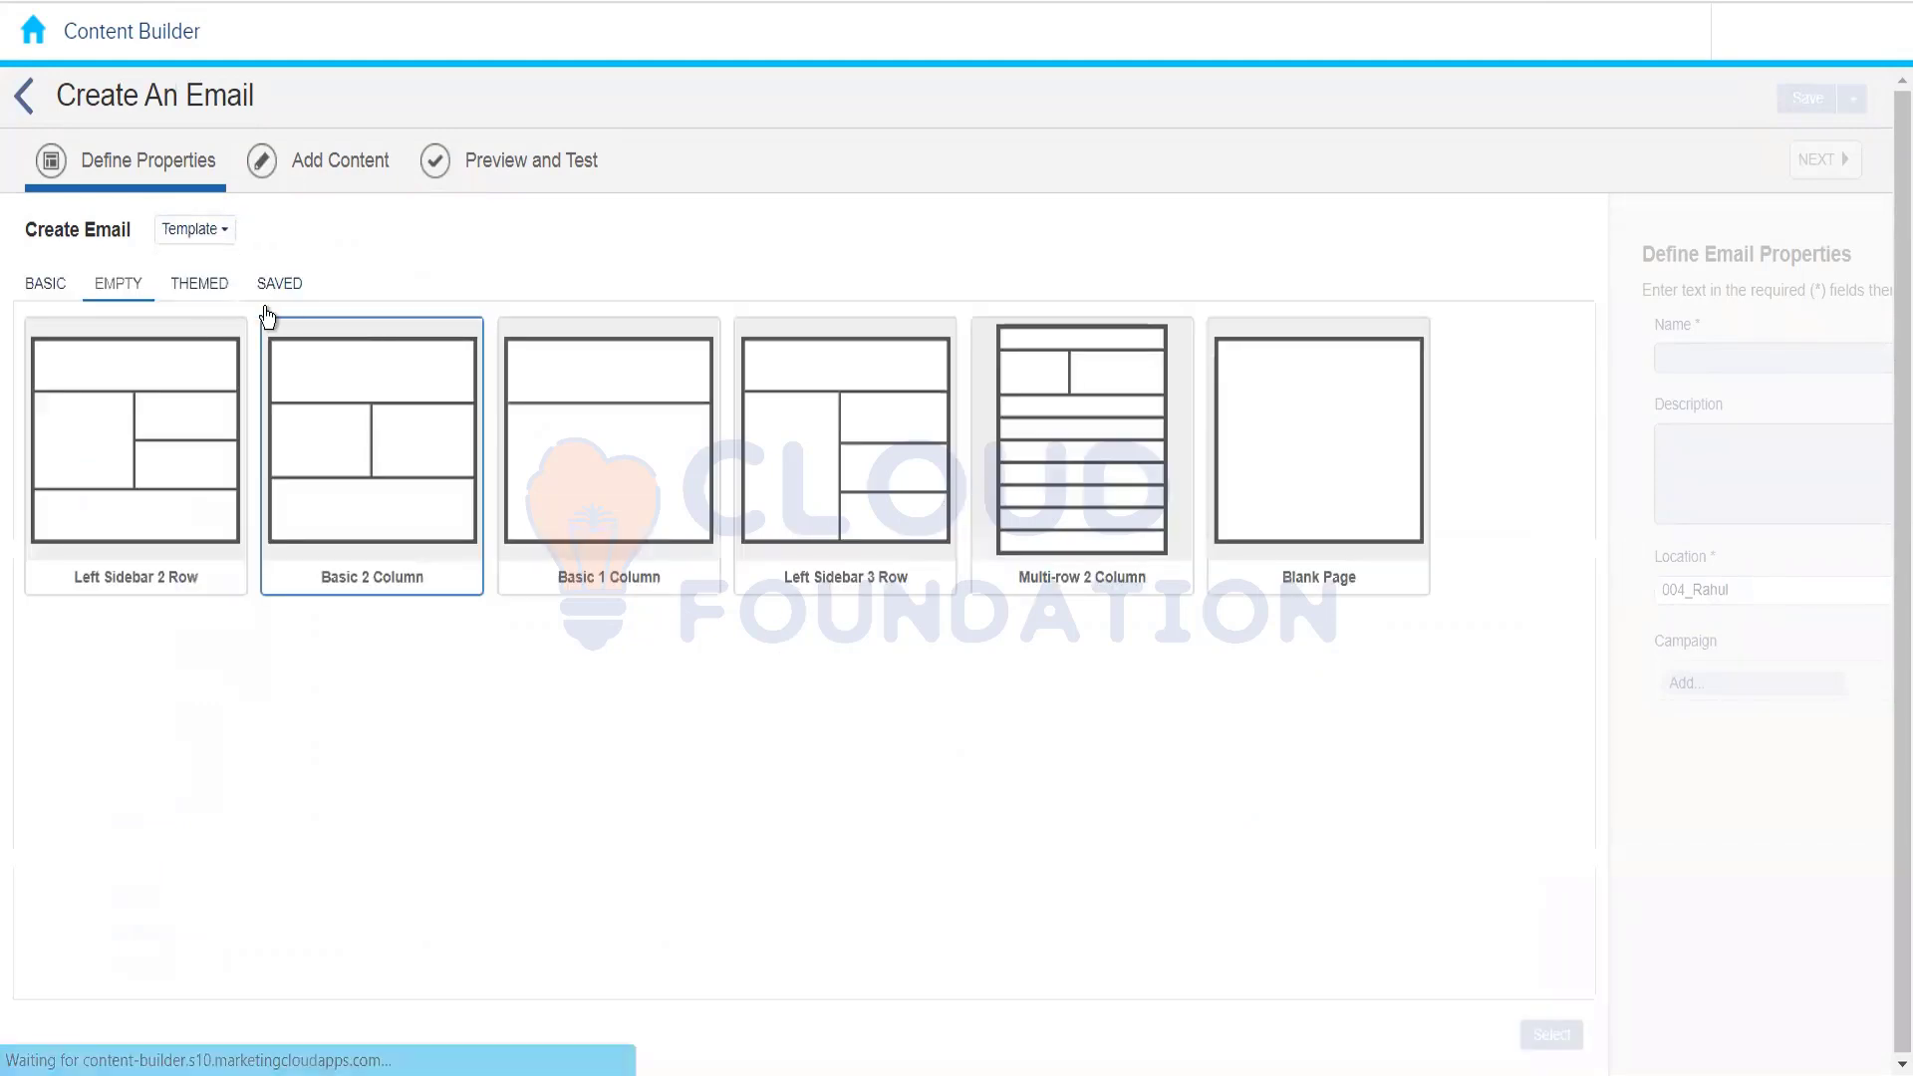
left_click(189, 287)
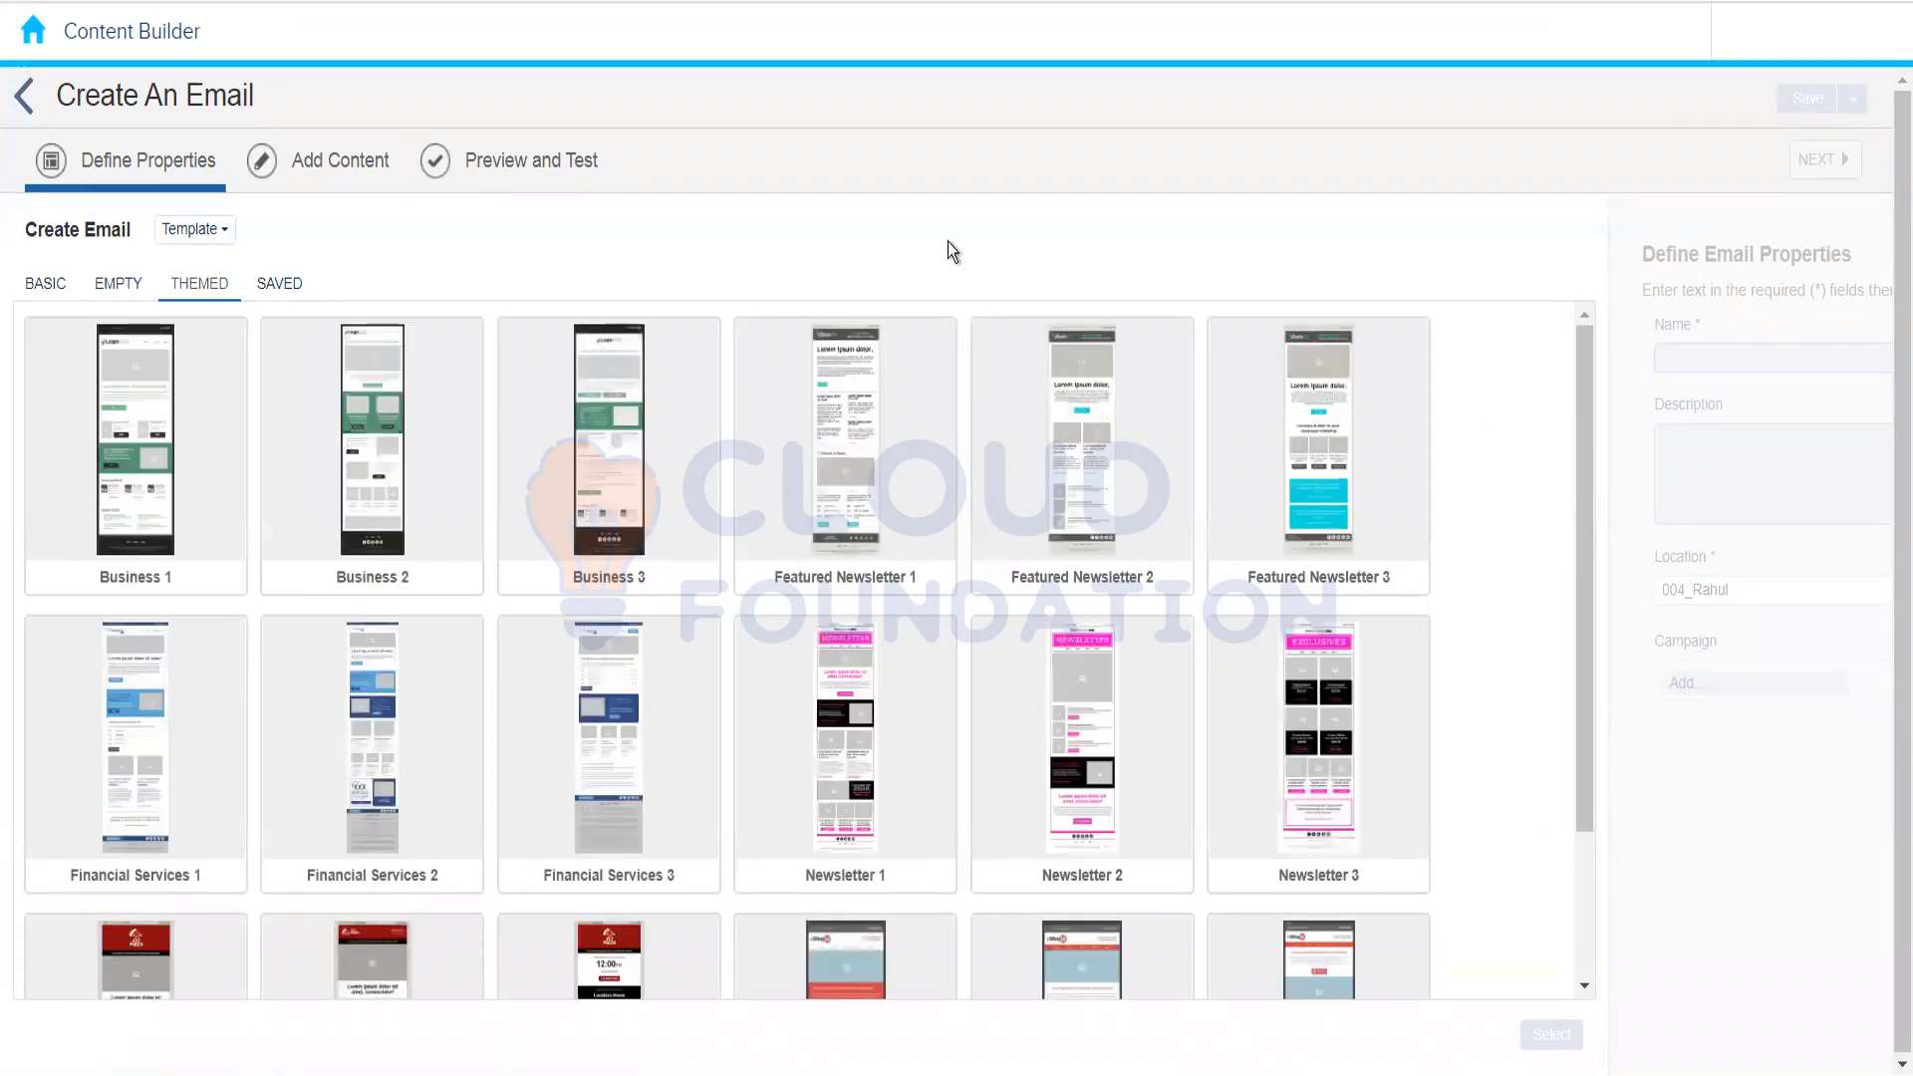
left_click(44, 289)
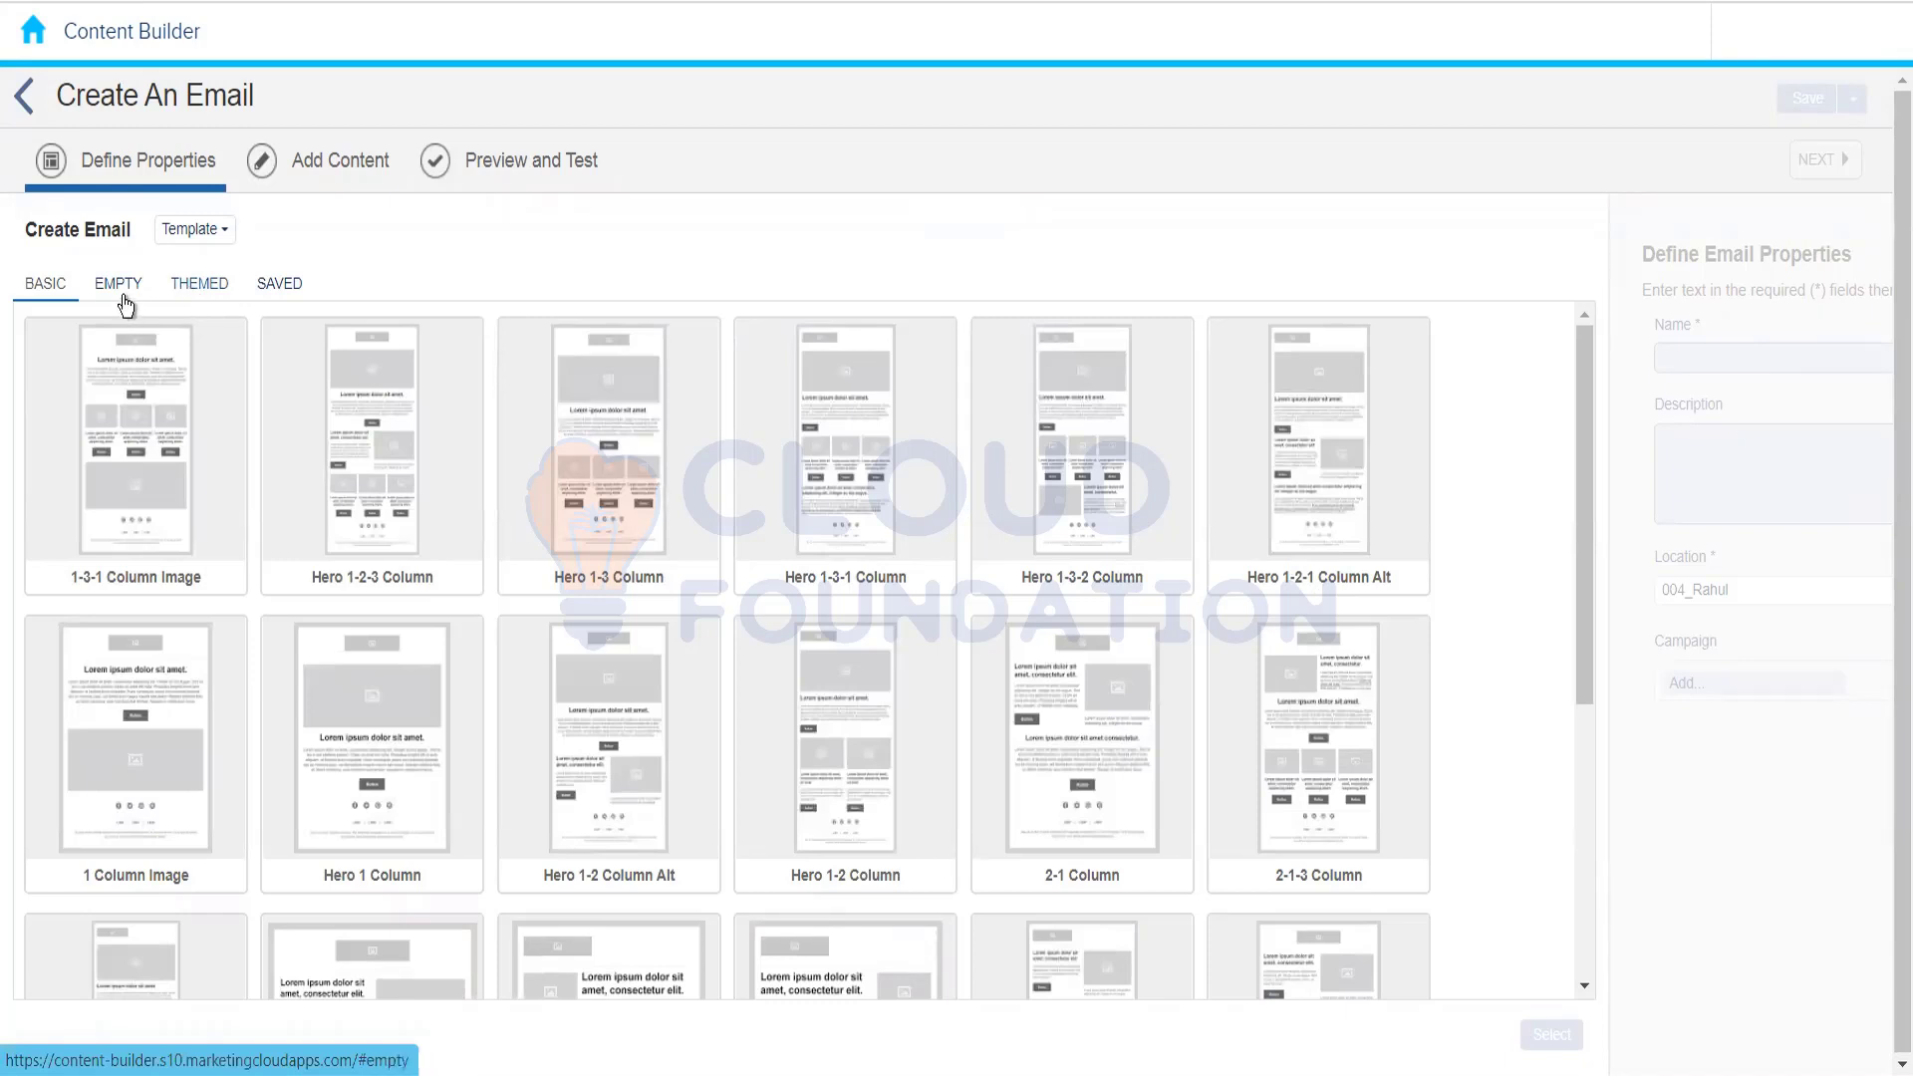
left_click(124, 296)
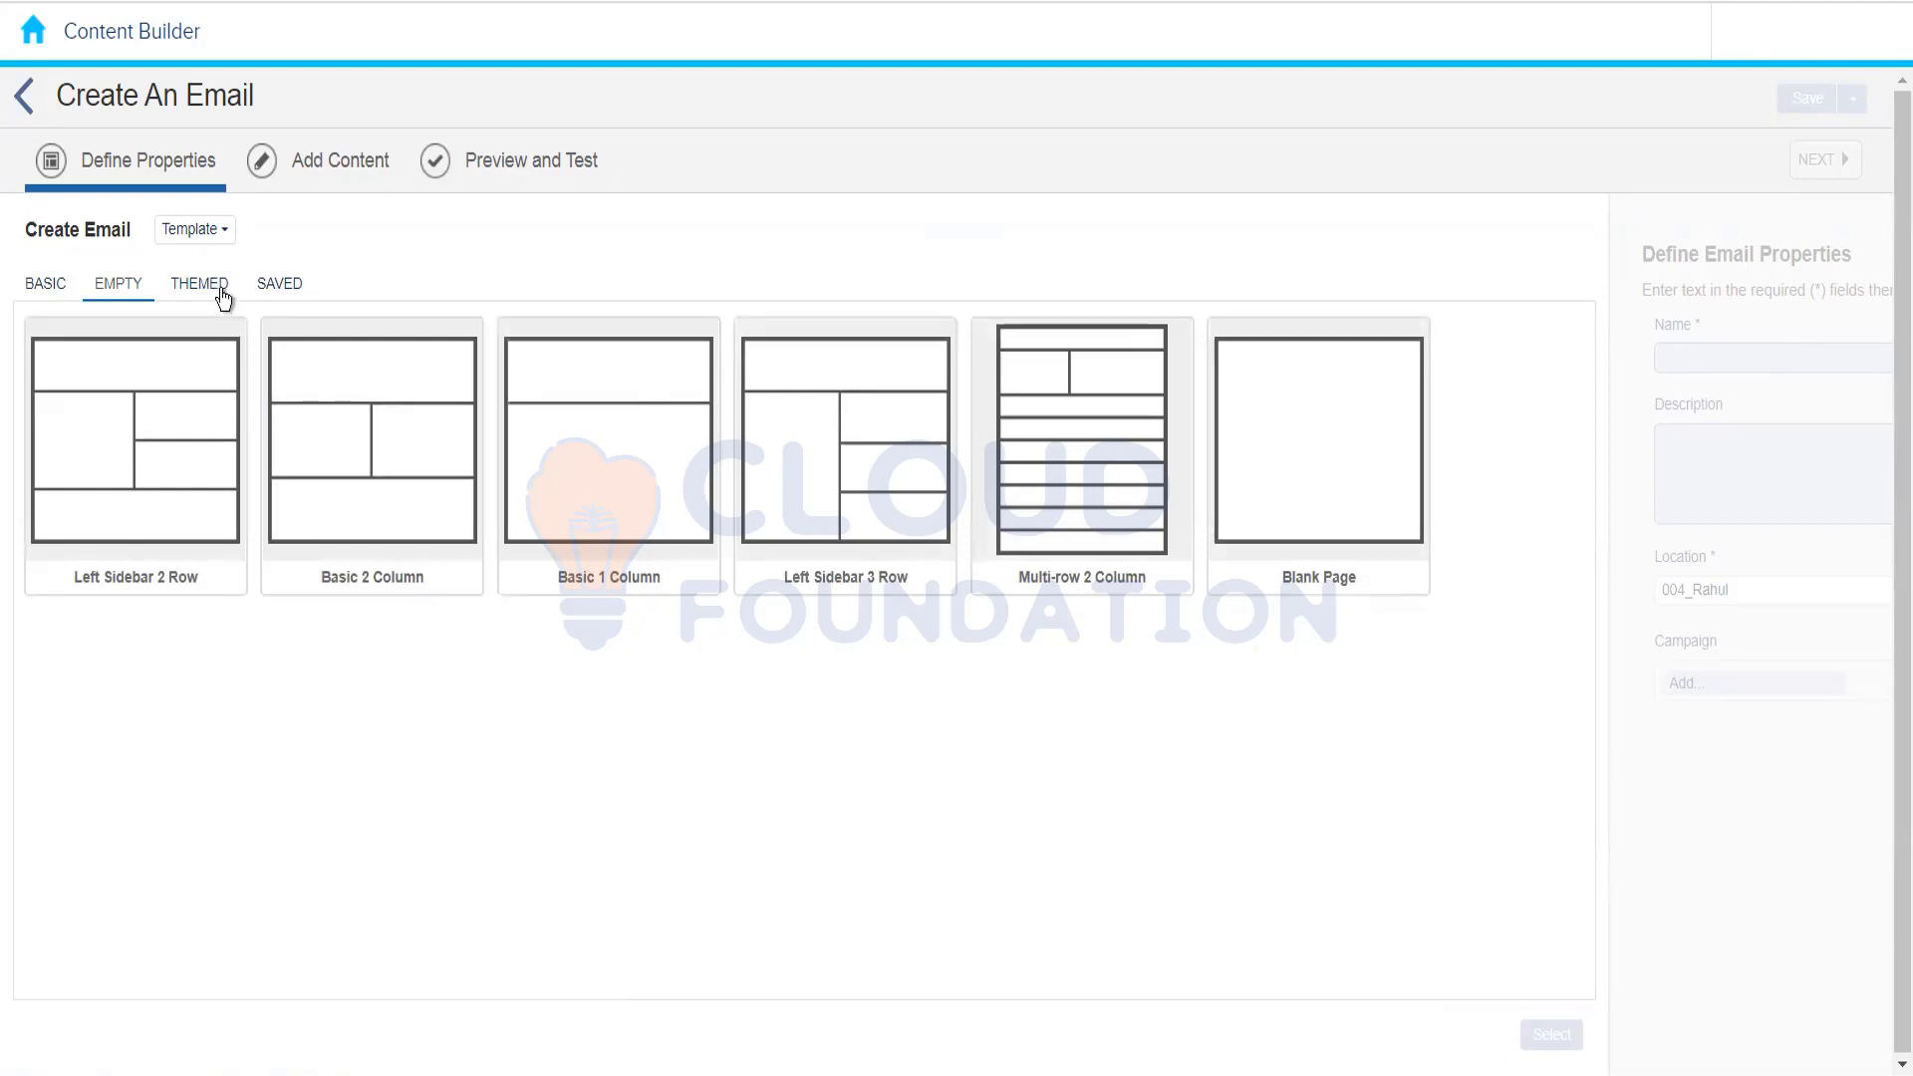
Step: Browse the themed templates and choose Restaurant 1 for the email
left_click(215, 287)
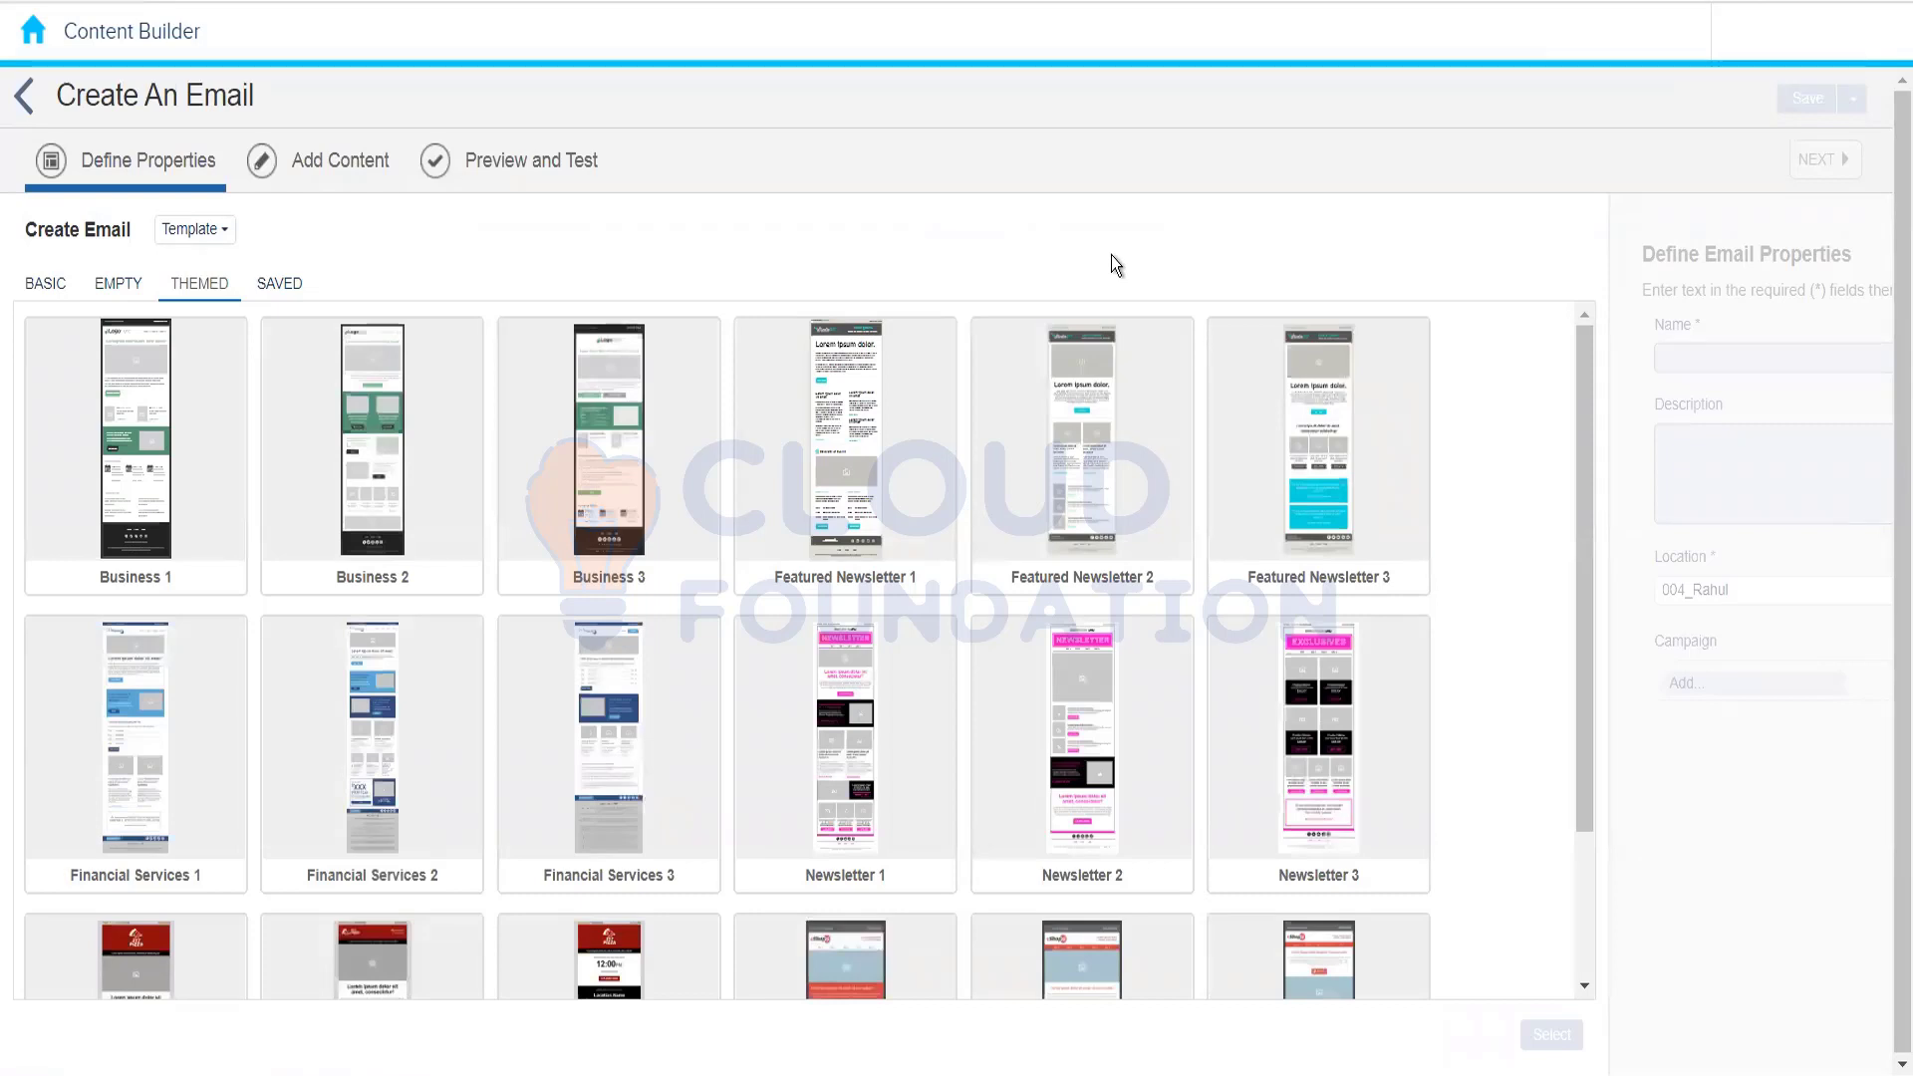
left_click_drag(1581, 505, 1564, 744)
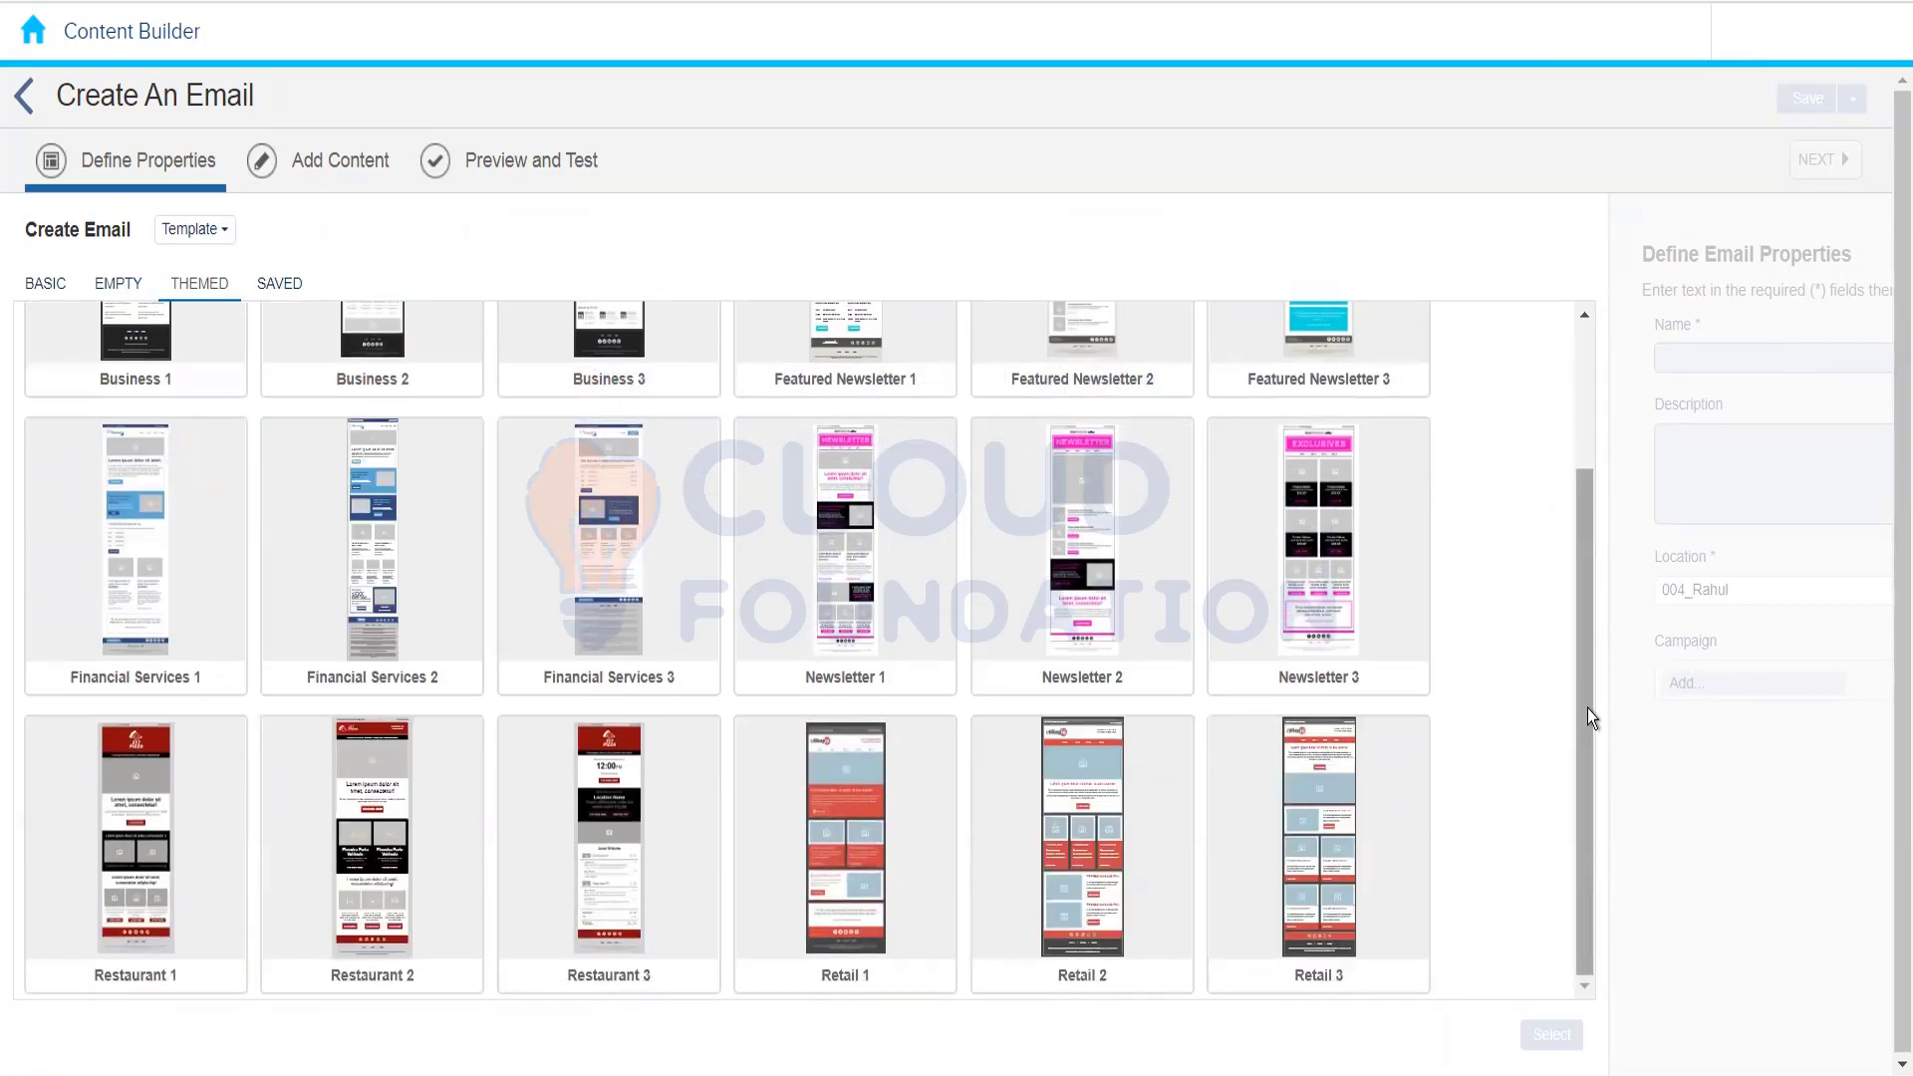
left_click_drag(1587, 708, 1546, 941)
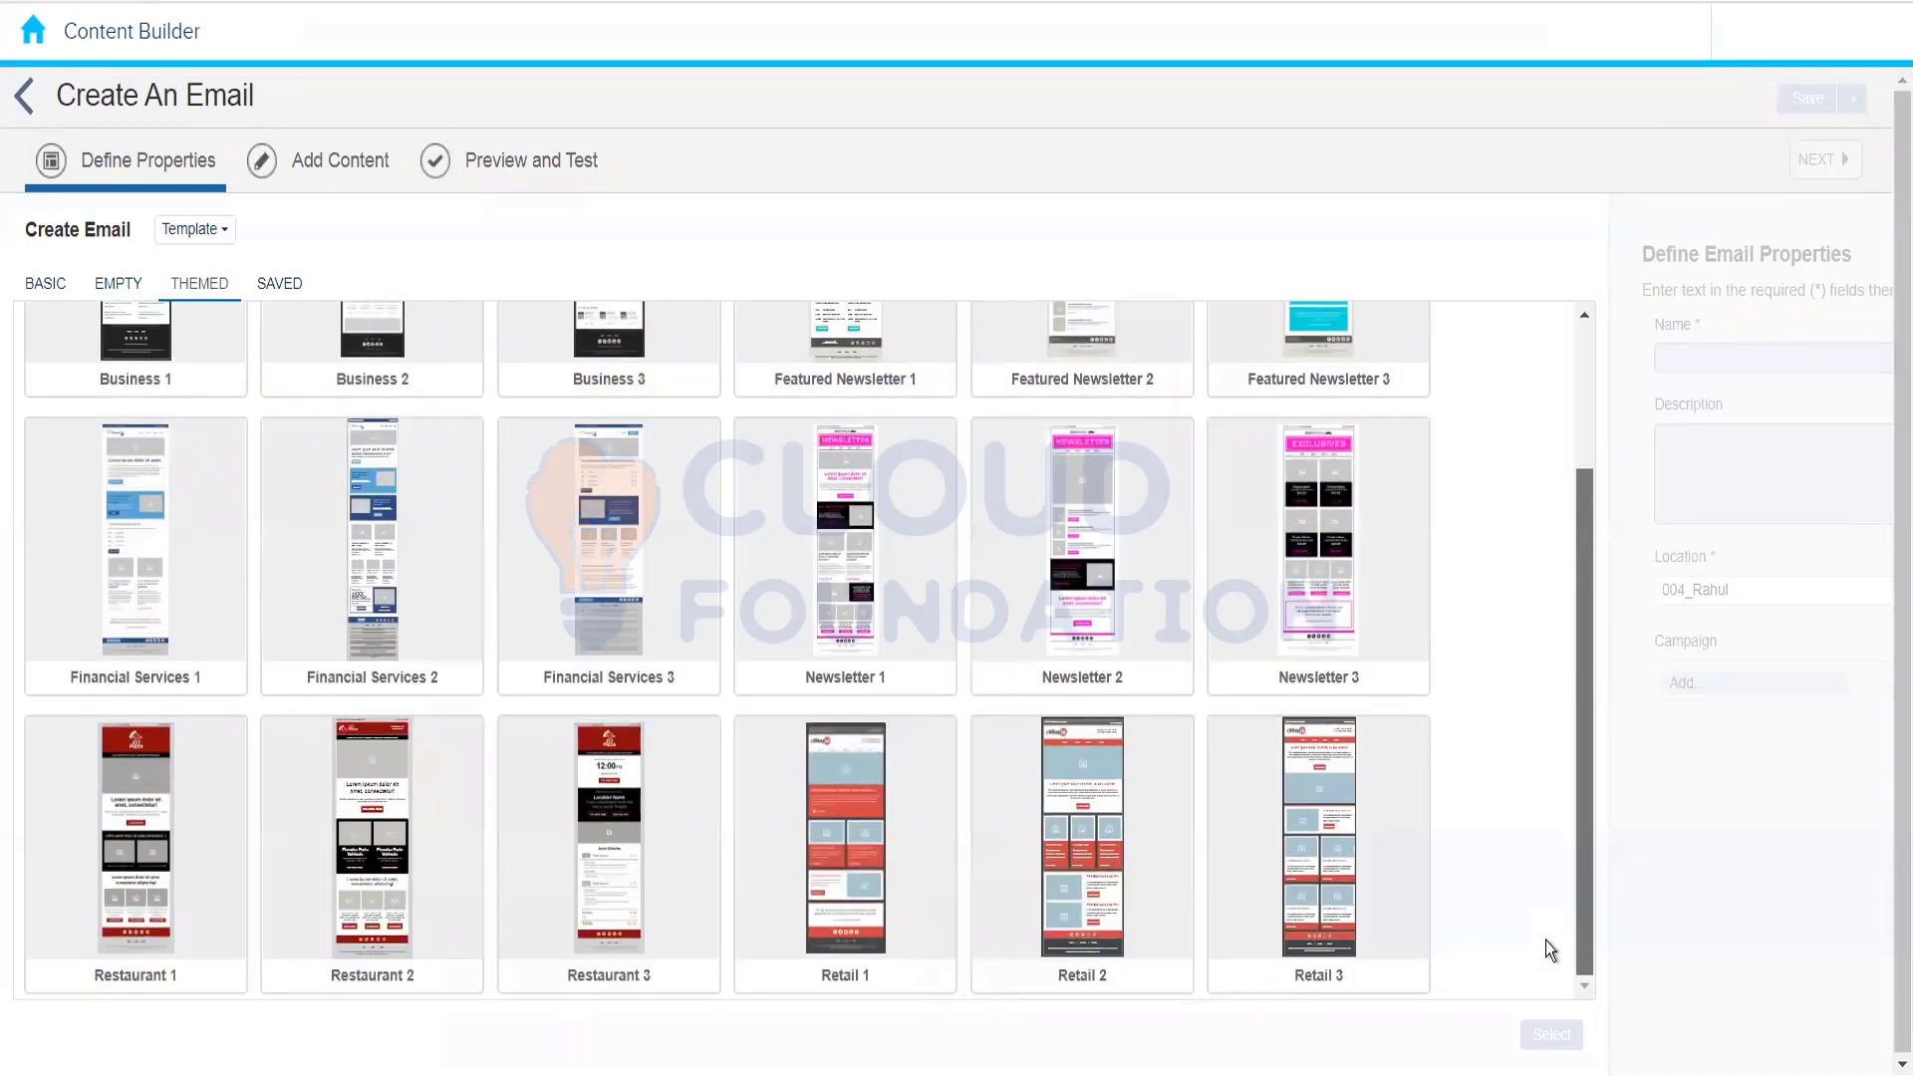
left_click(114, 906)
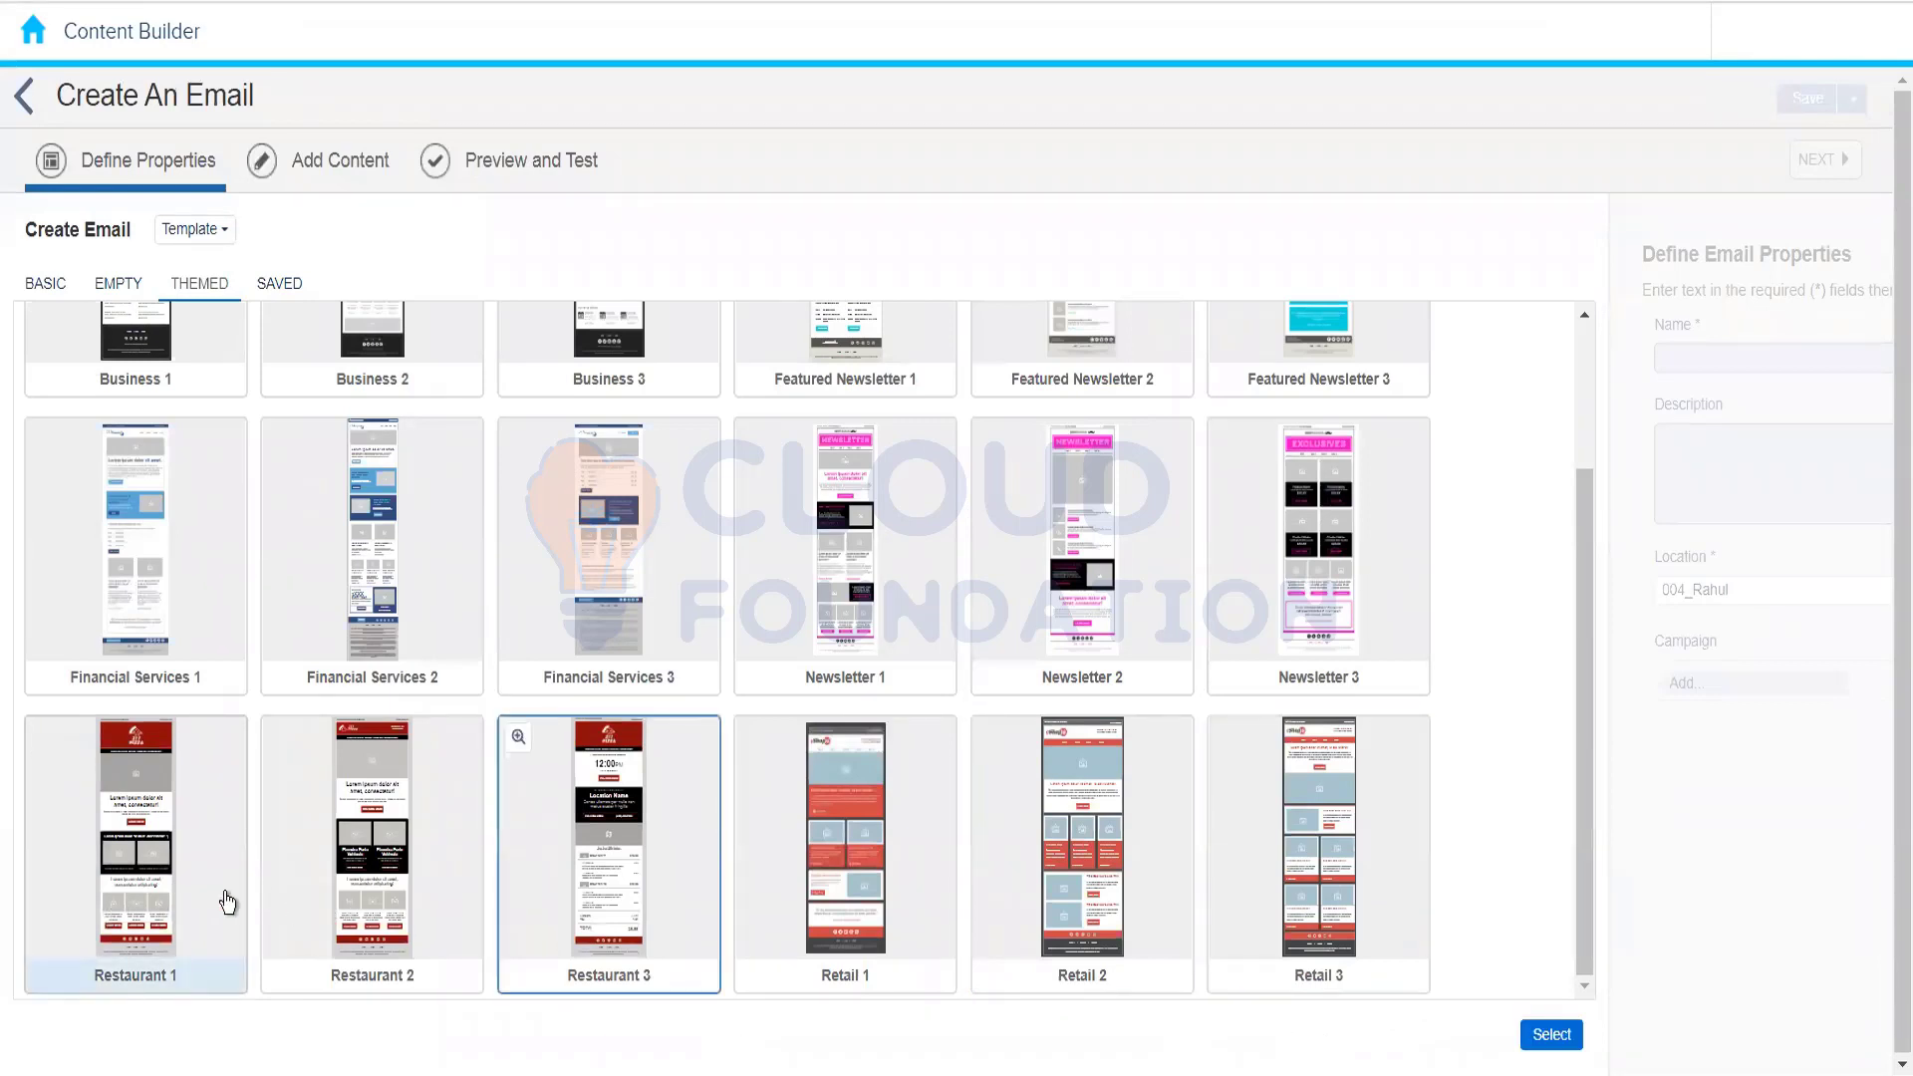
left_click(1551, 1036)
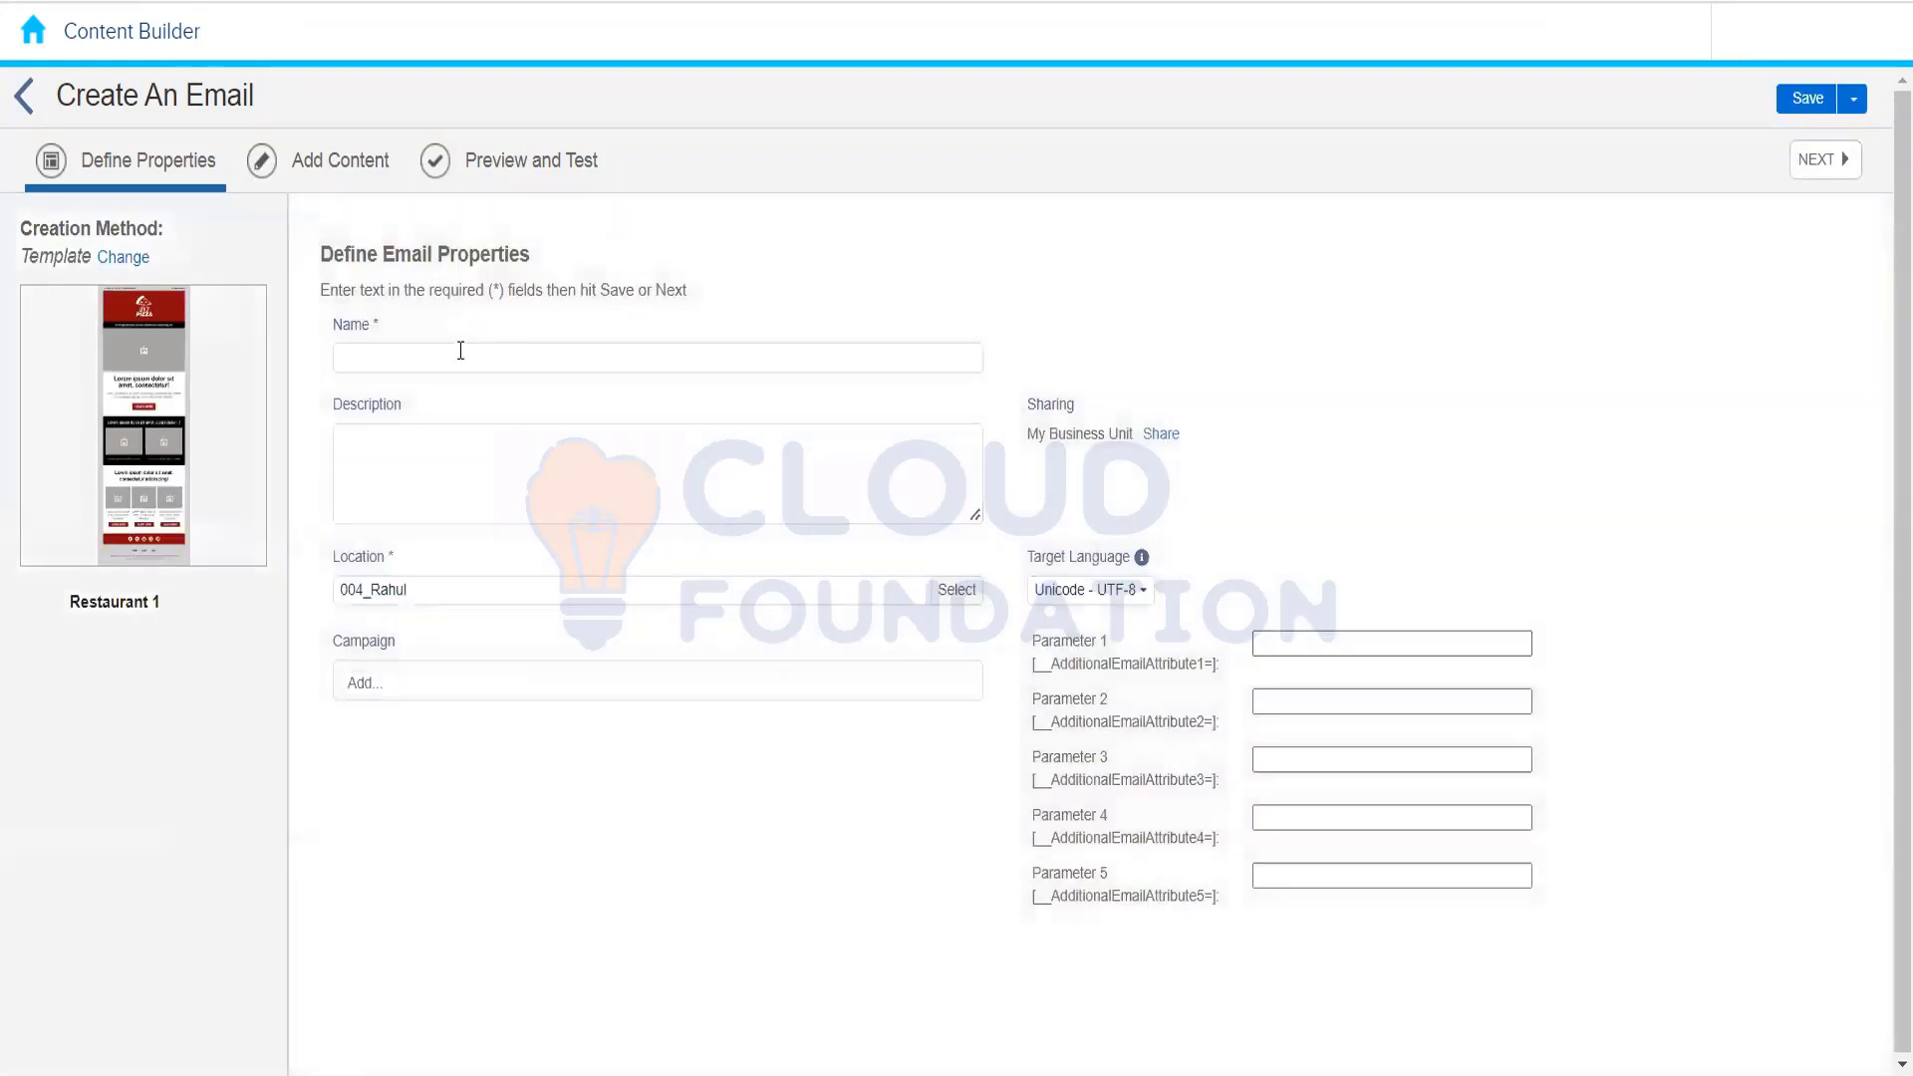
Step: Name the email "Themed Template Email Message" and continue to adding its content
left_click(460, 363)
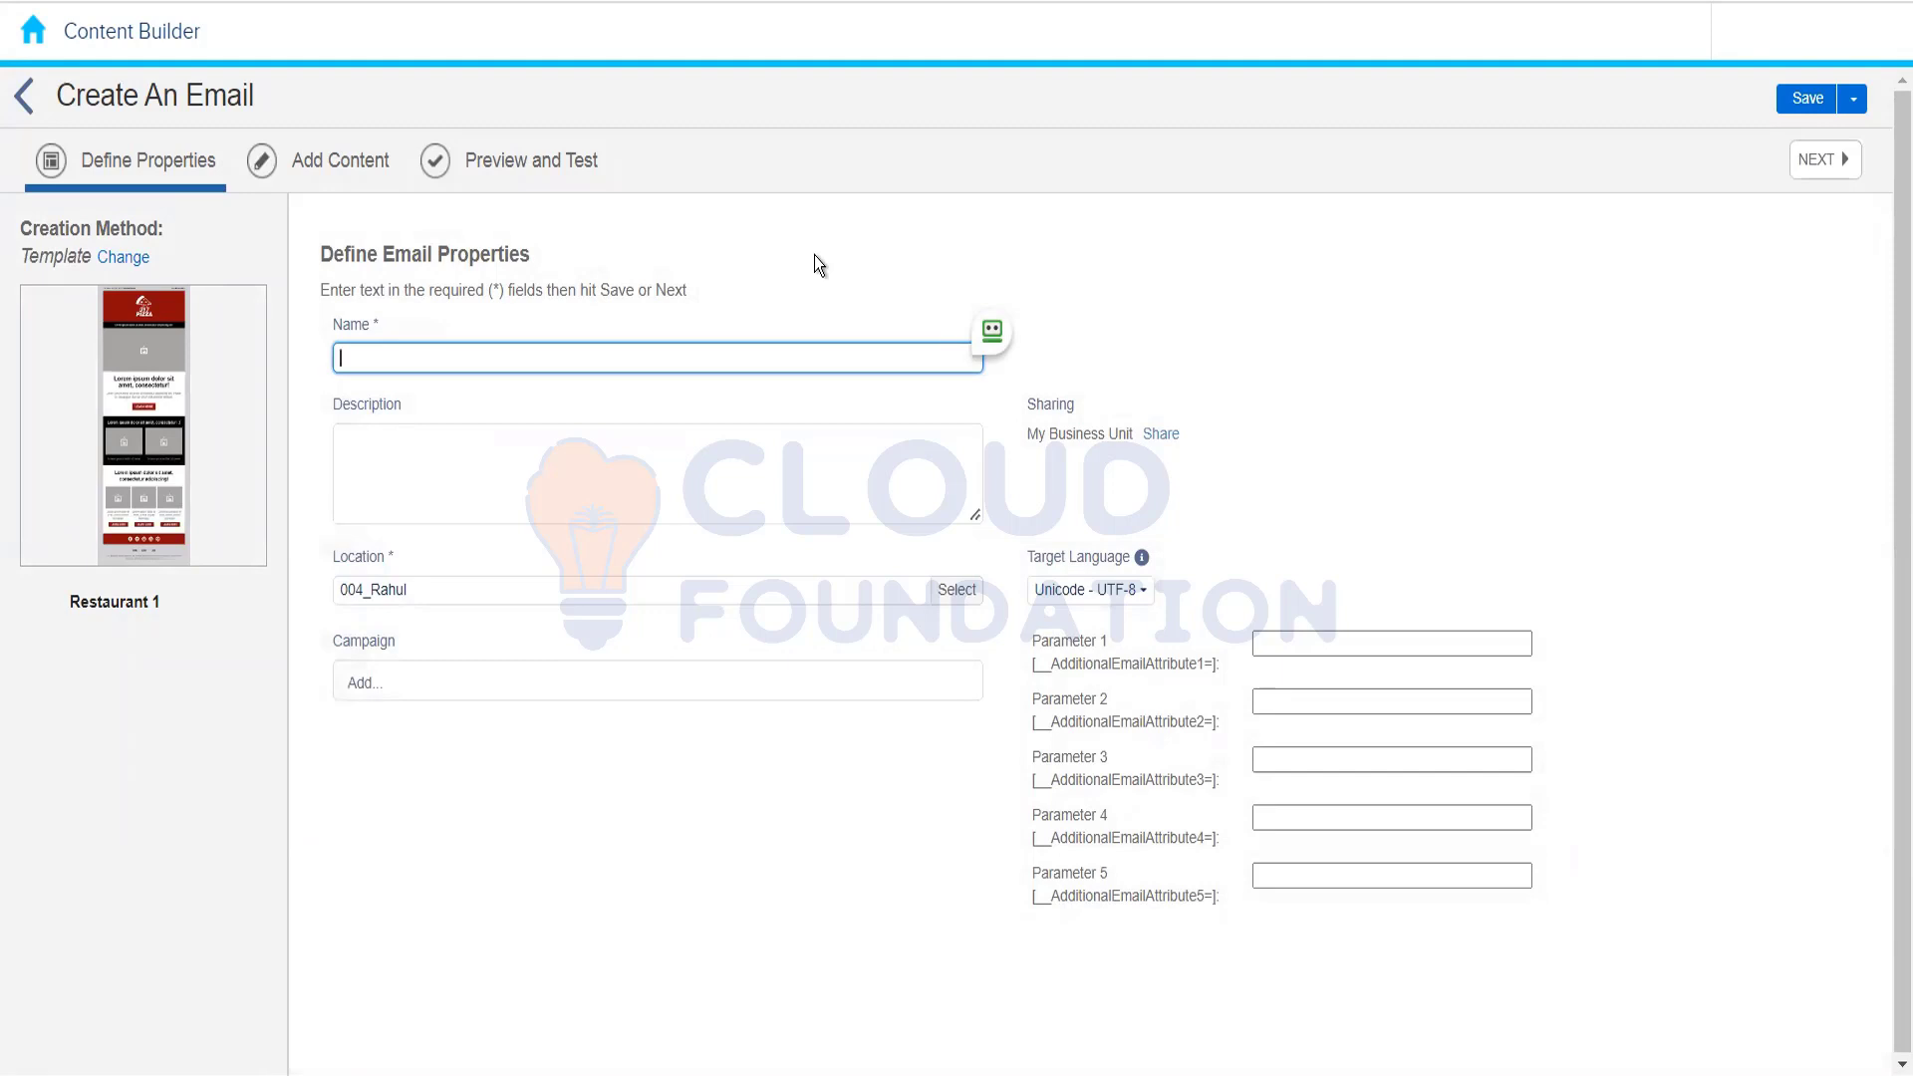
type("Themed Template Email Message")
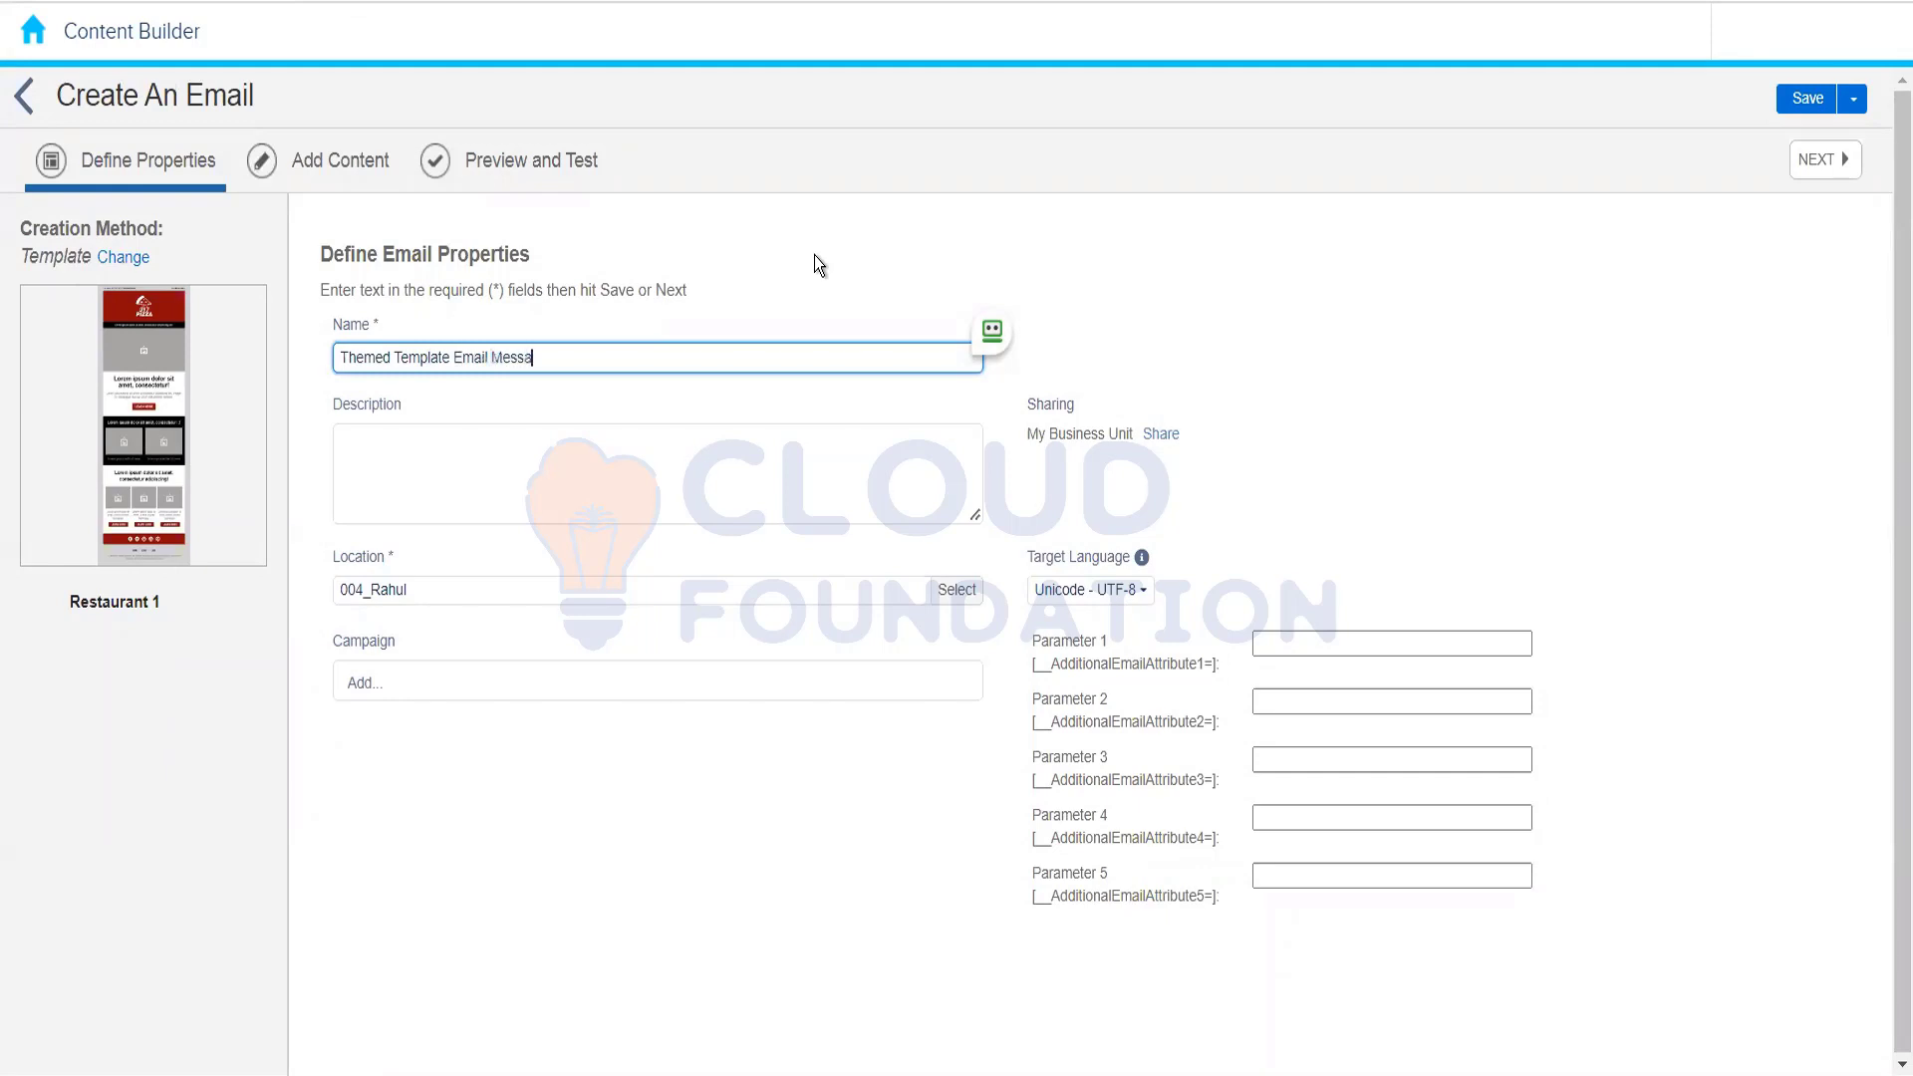
left_click(725, 262)
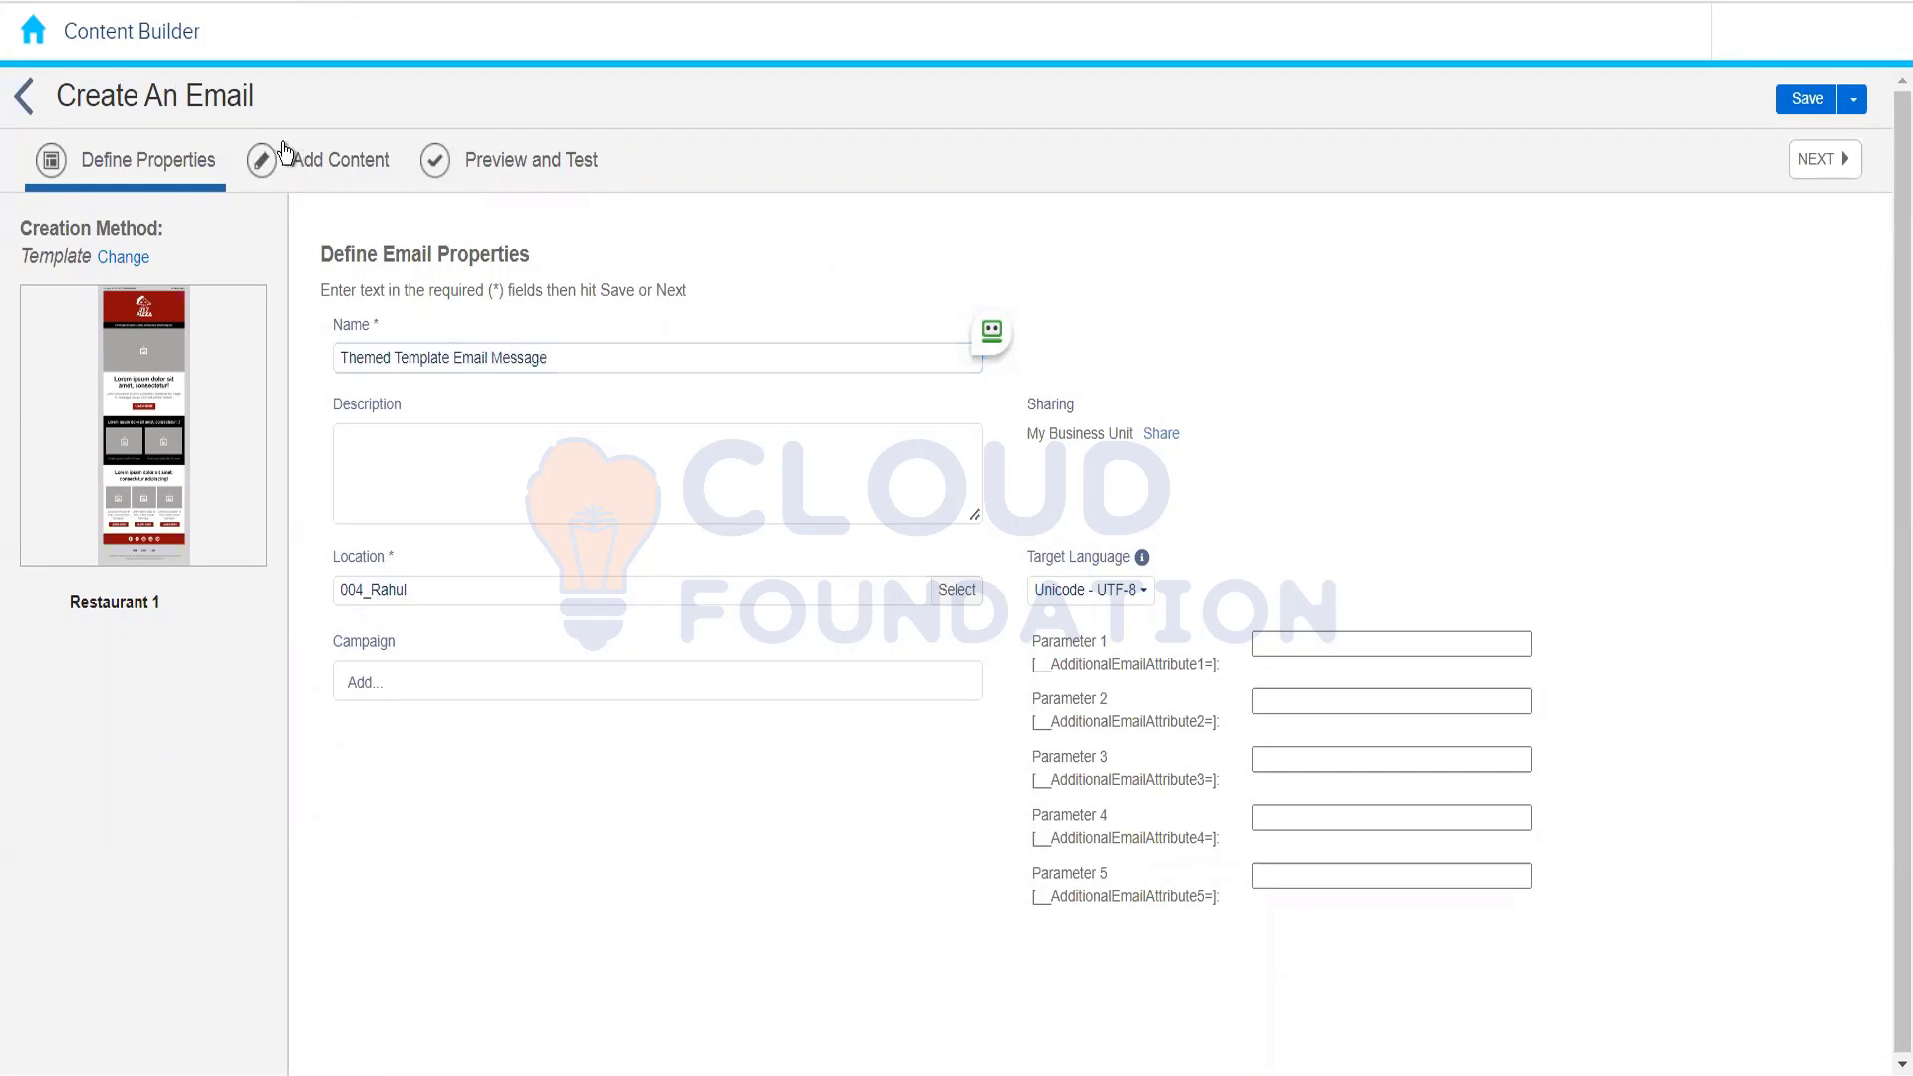
left_click(313, 168)
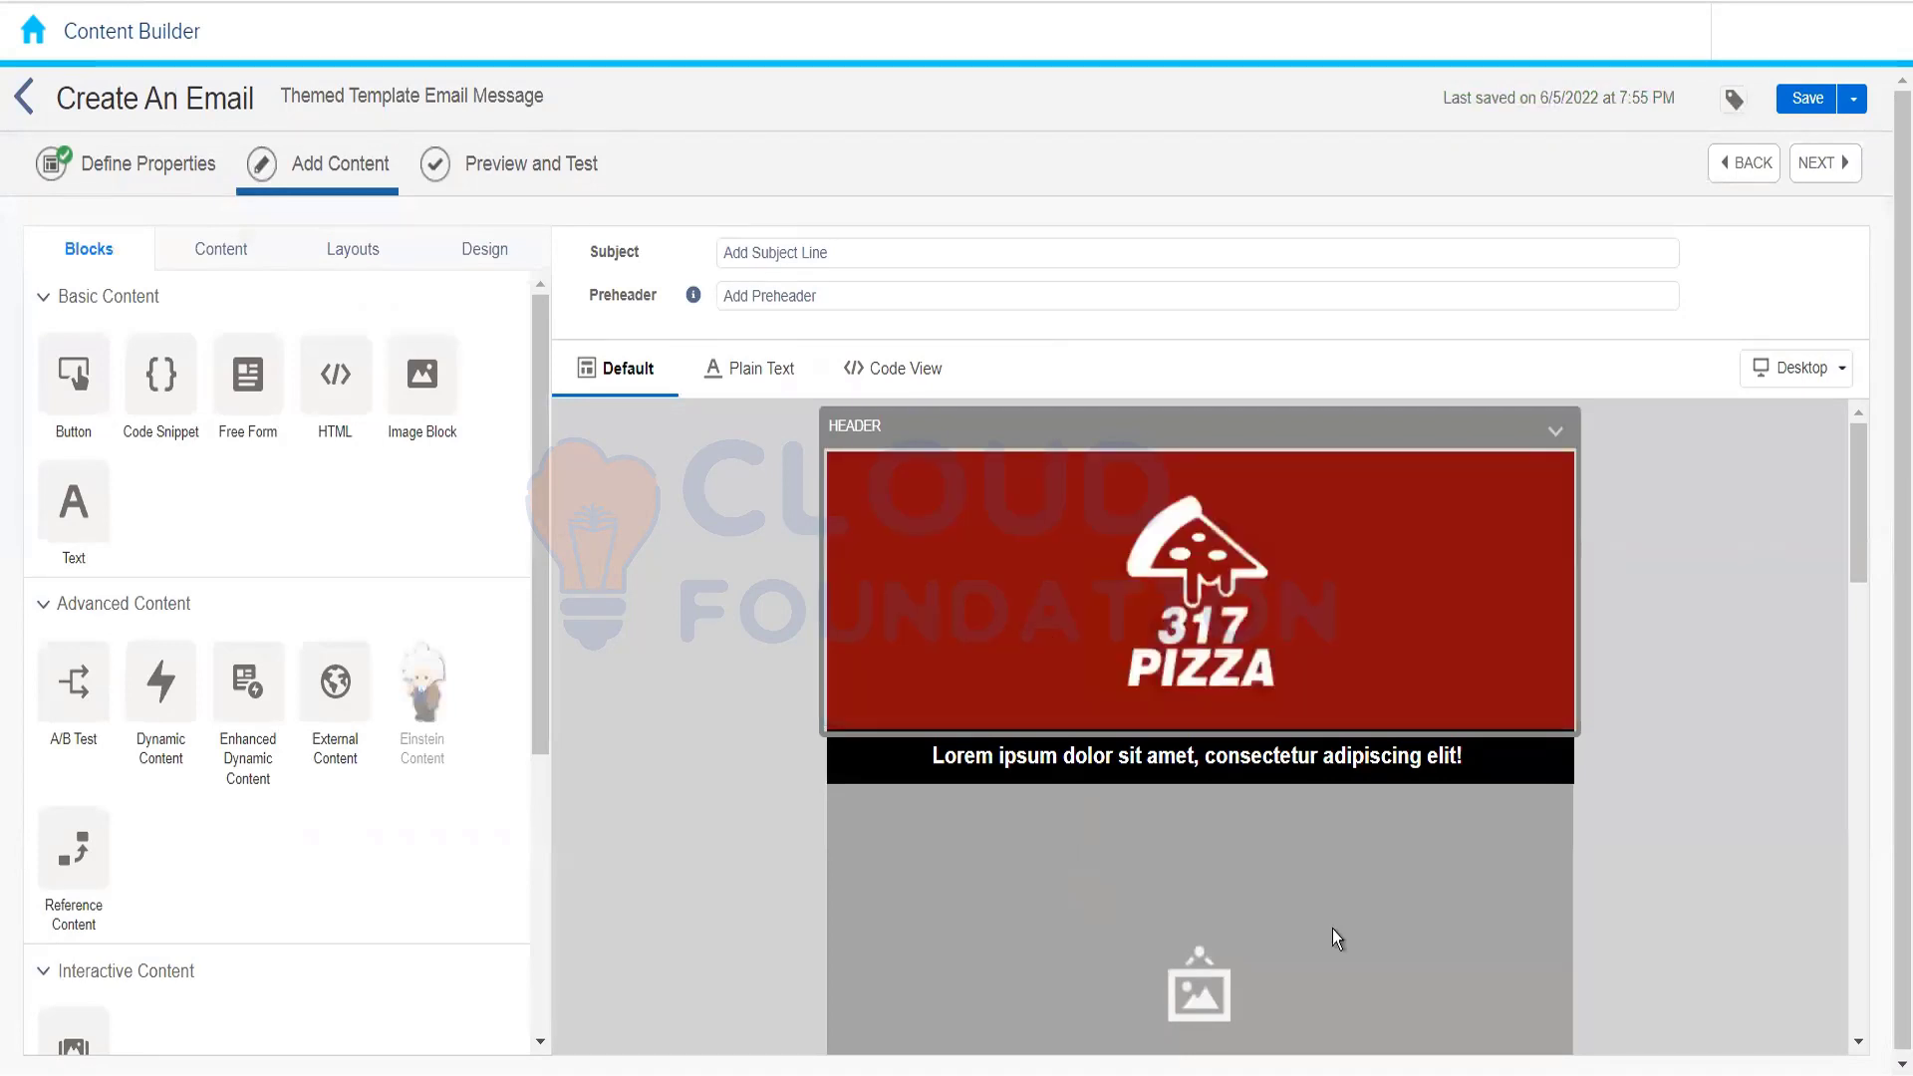
Step: Look through the Restaurant 1 template's layout down the page and back up to its preheader
left_click_drag(1856, 530, 1839, 1058)
scroll(1871, 922, "up", 2)
scroll(1877, 775, "up", 5)
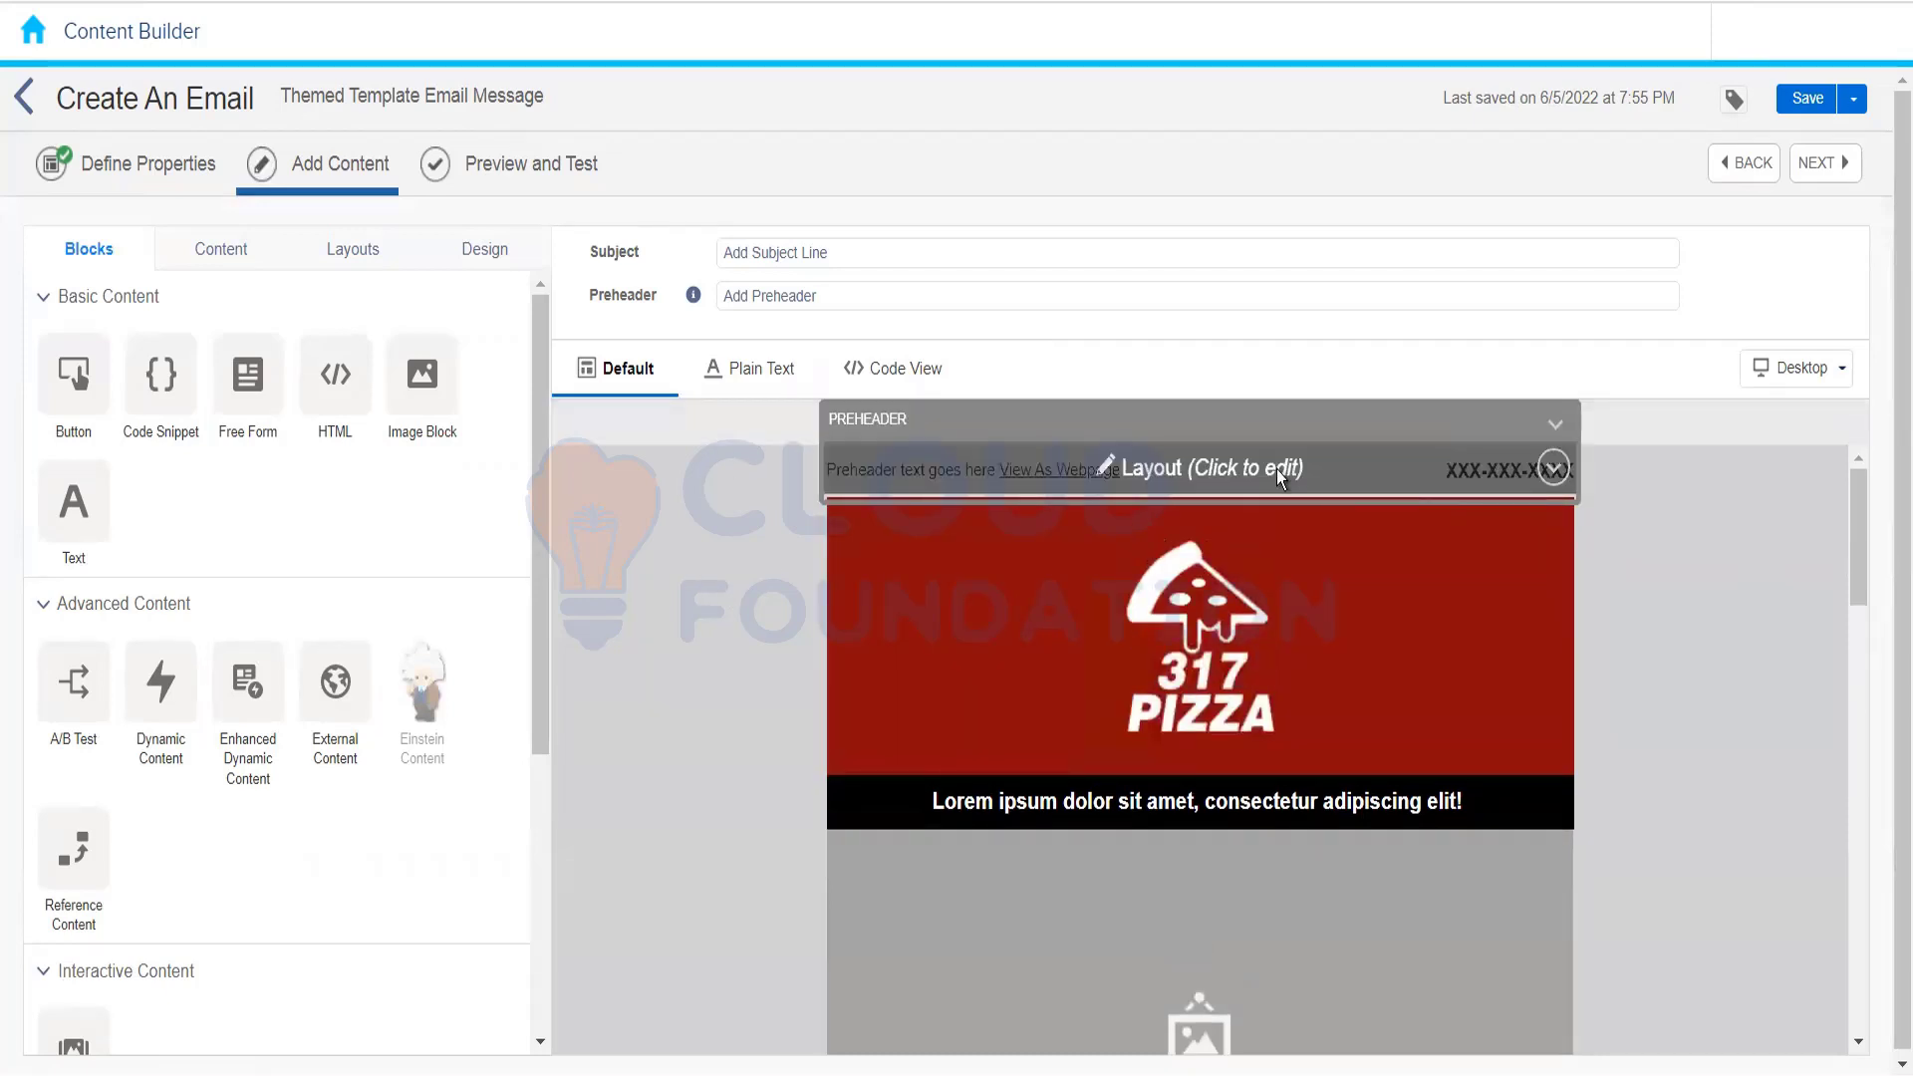
Step: Open and close the preheader layout's editing options, and look through the email down to its footer and back to the header
left_click(1277, 469)
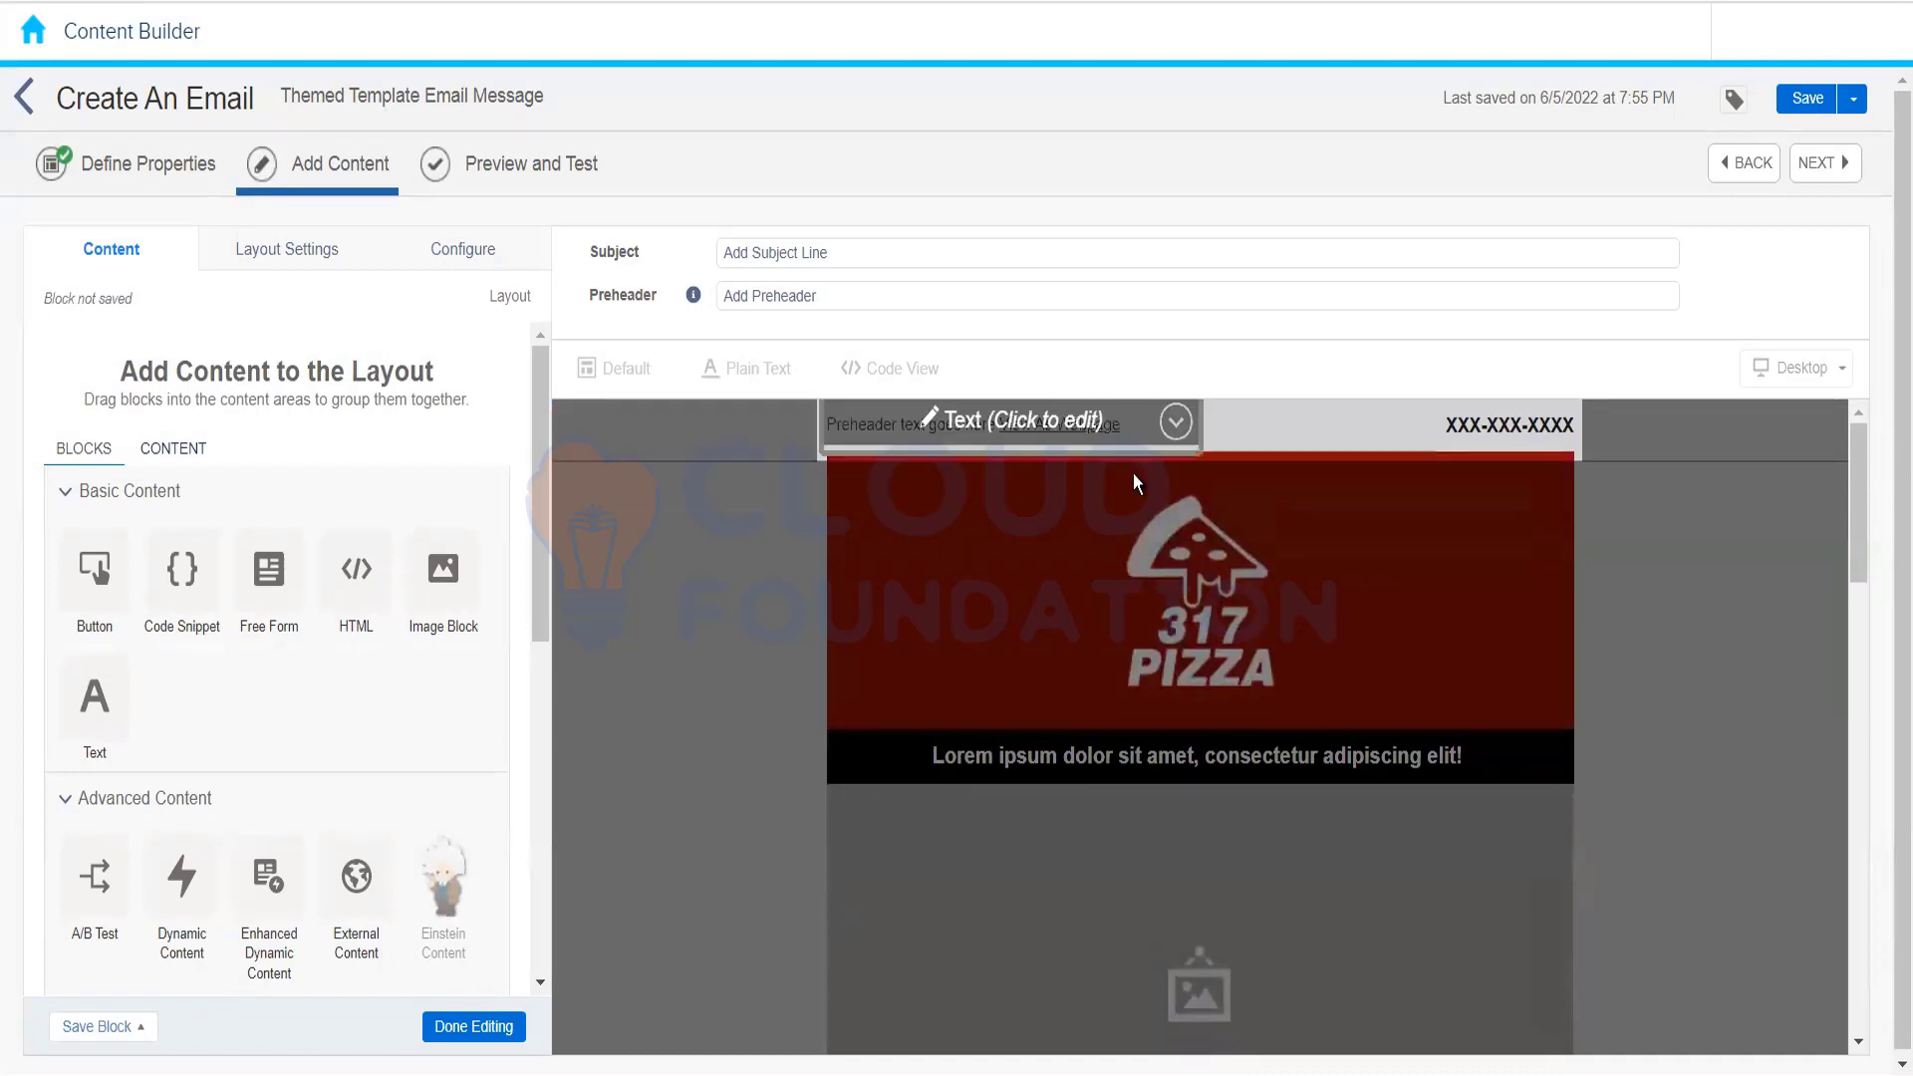
left_click(480, 1030)
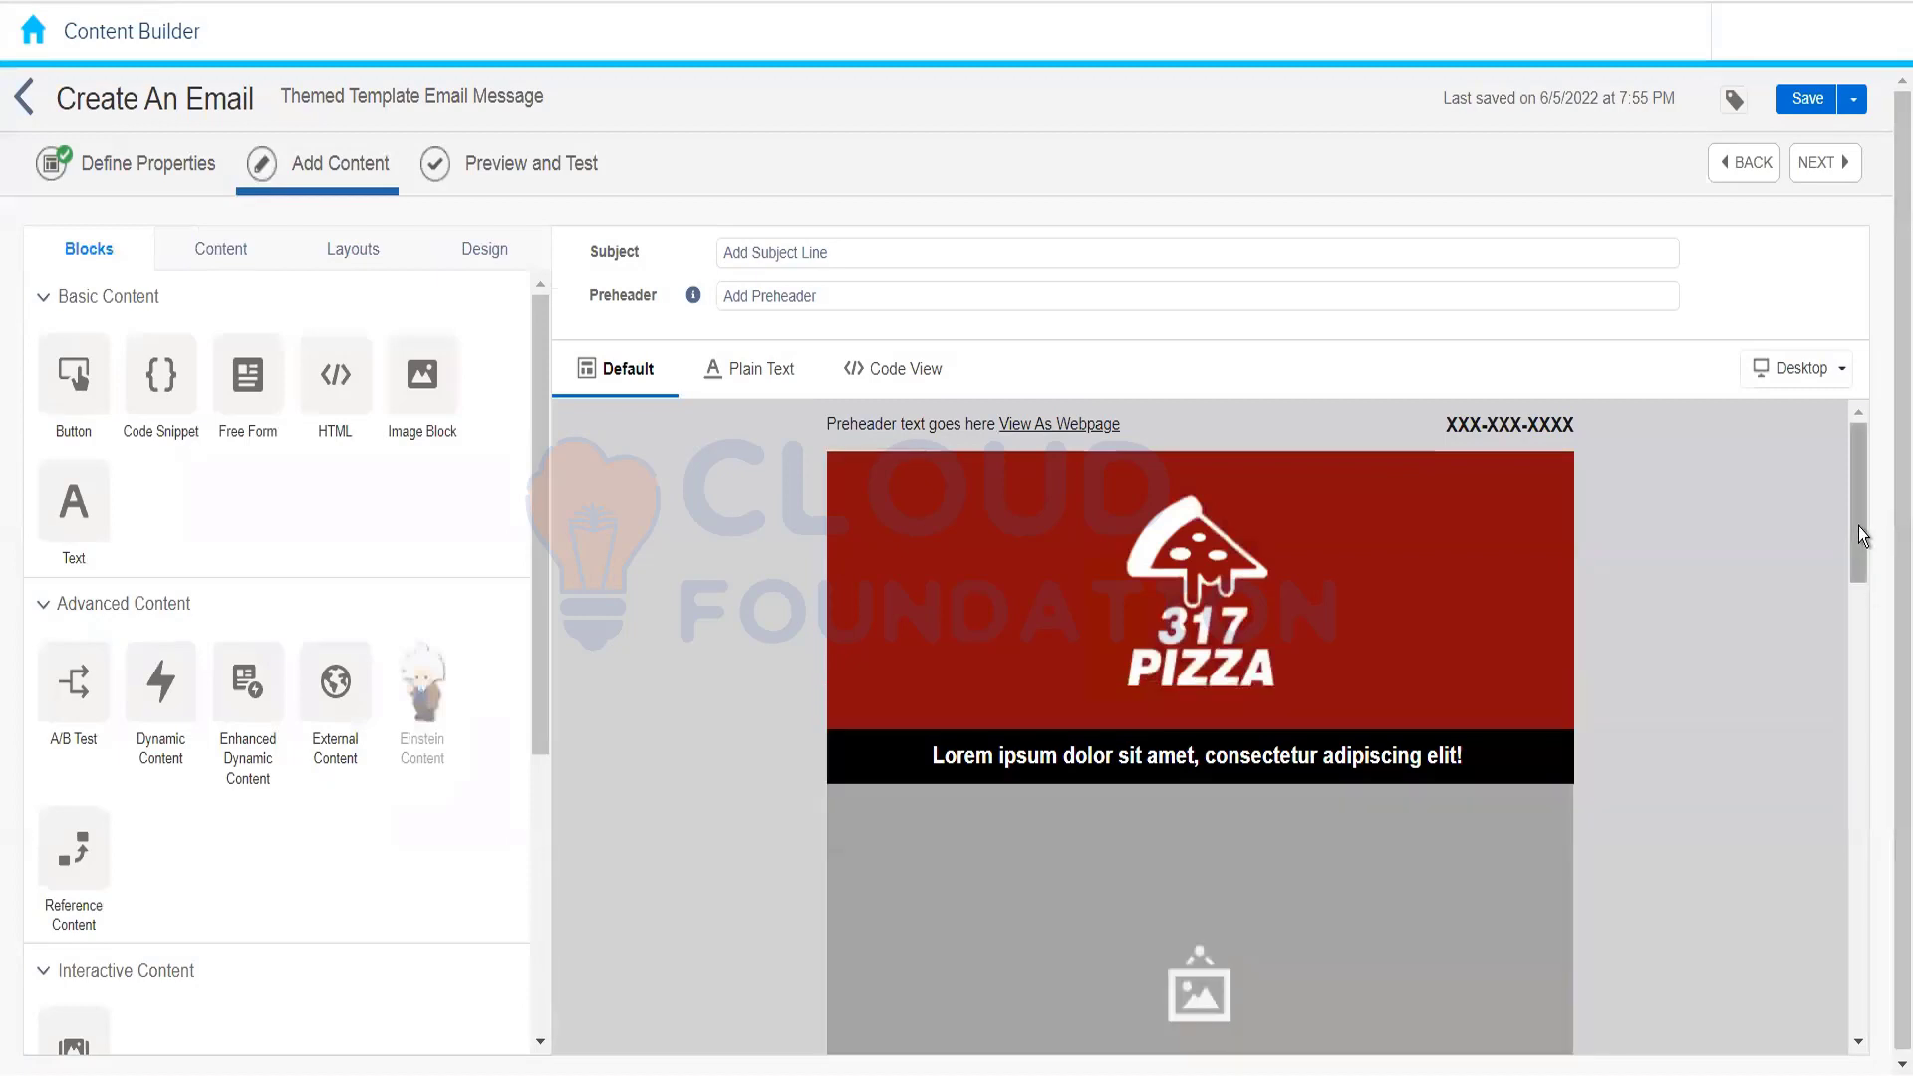
left_click_drag(1857, 526, 1852, 1034)
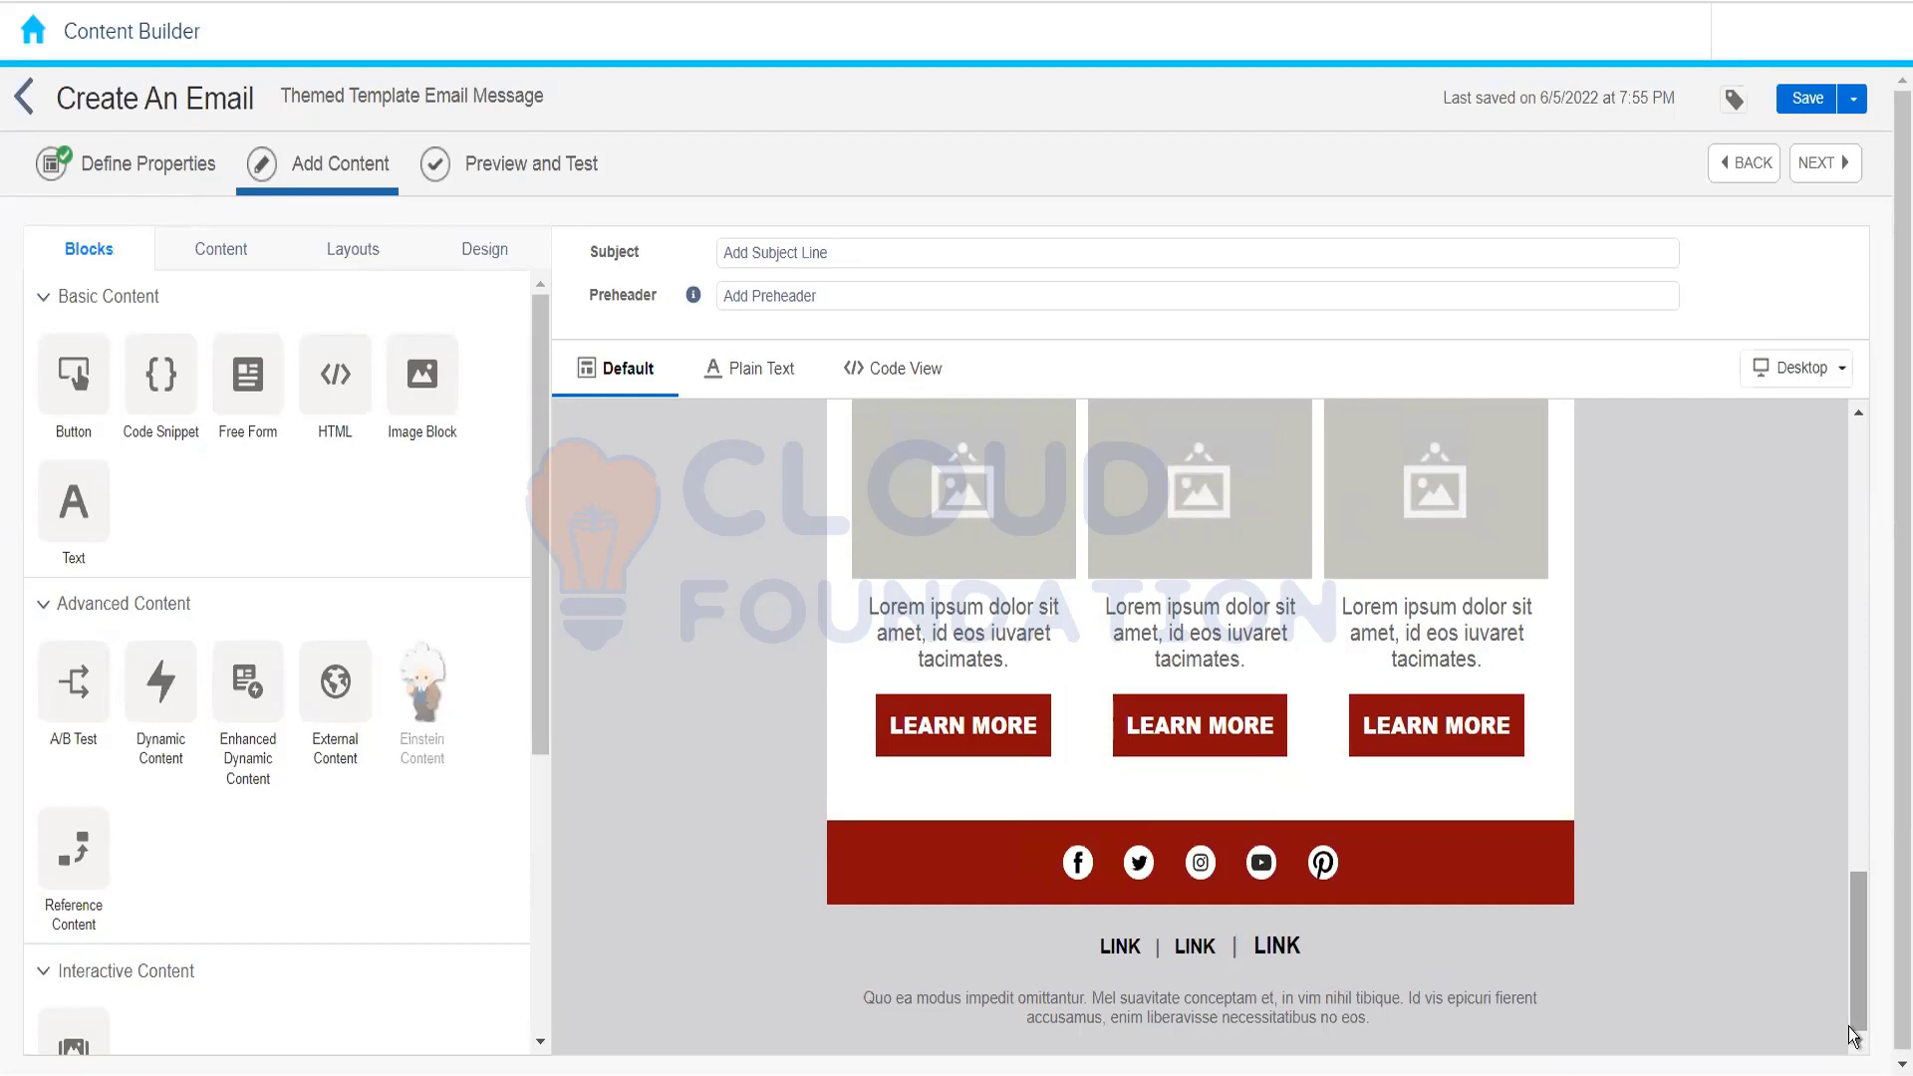
left_click_drag(1858, 1019, 1826, 566)
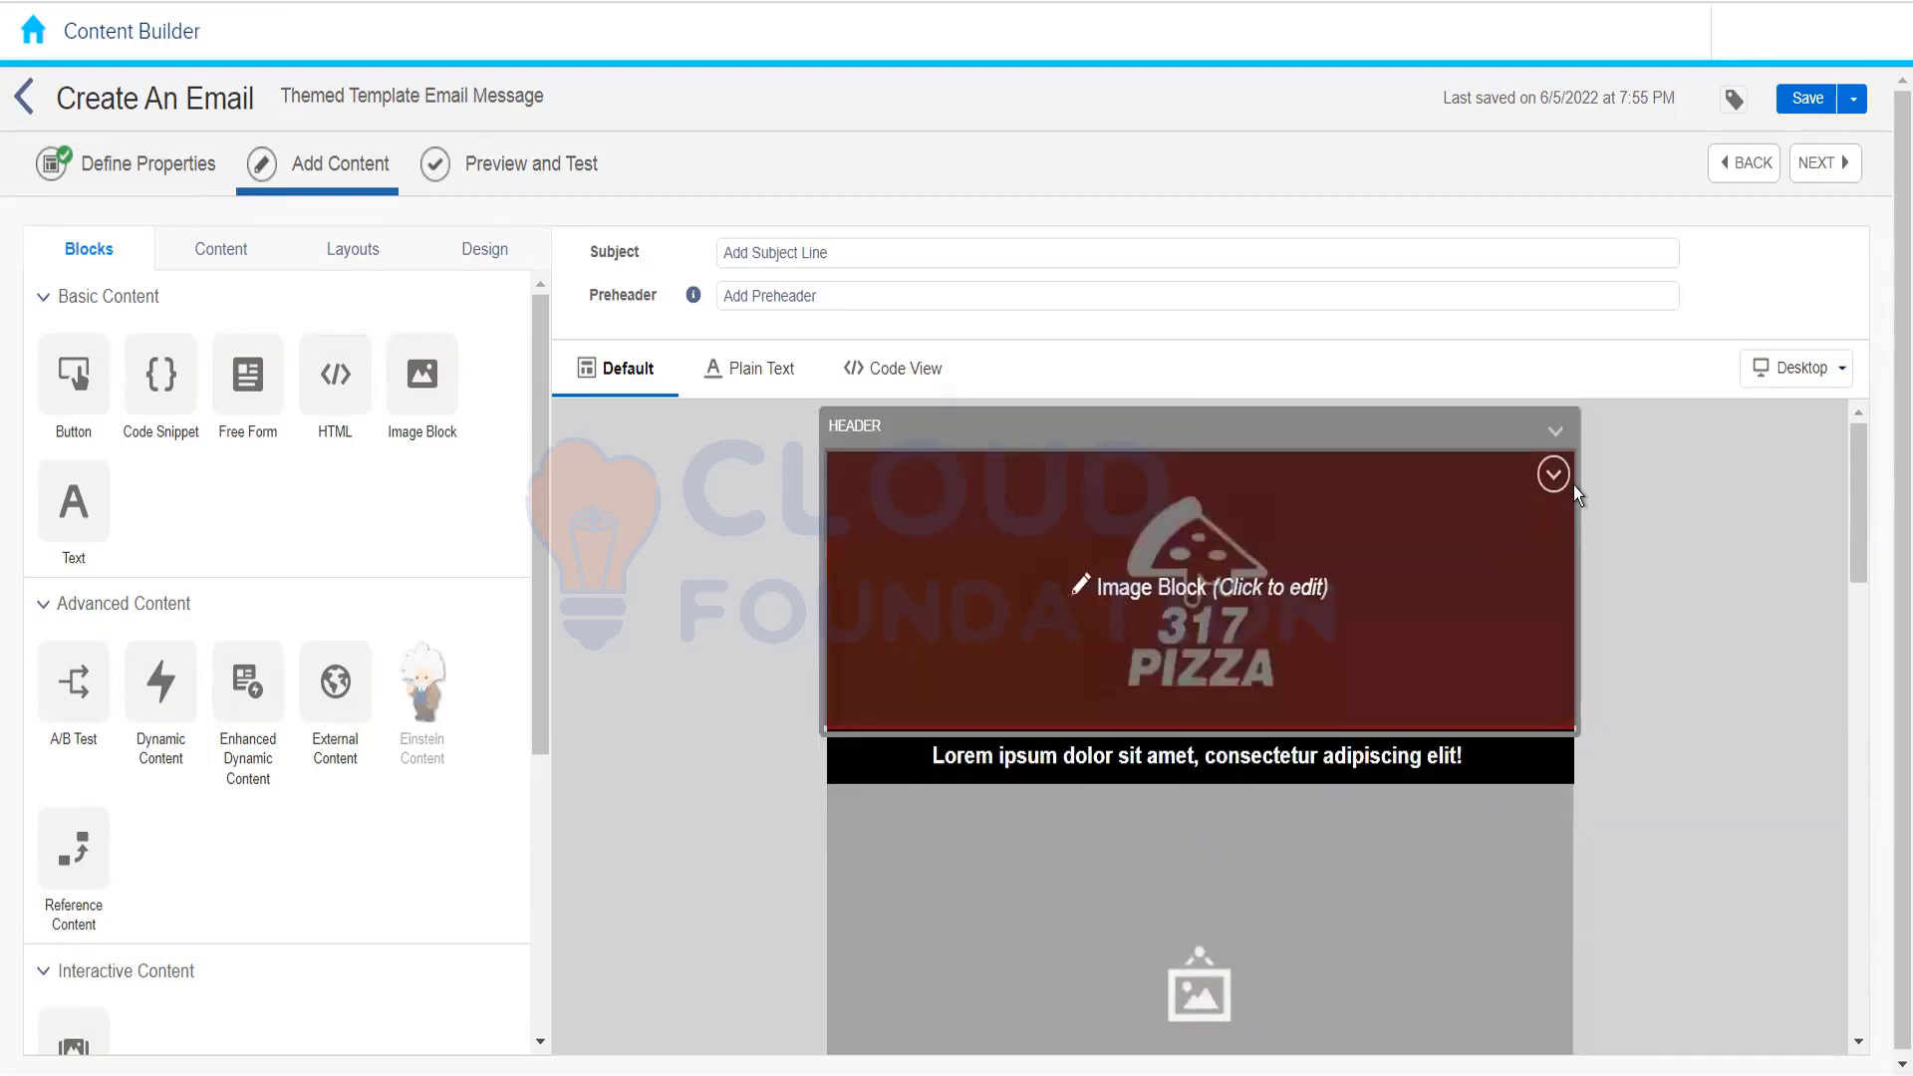
Step: Delete the pizza logo image block from the header, and open and close the text block directly below it
left_click(1551, 477)
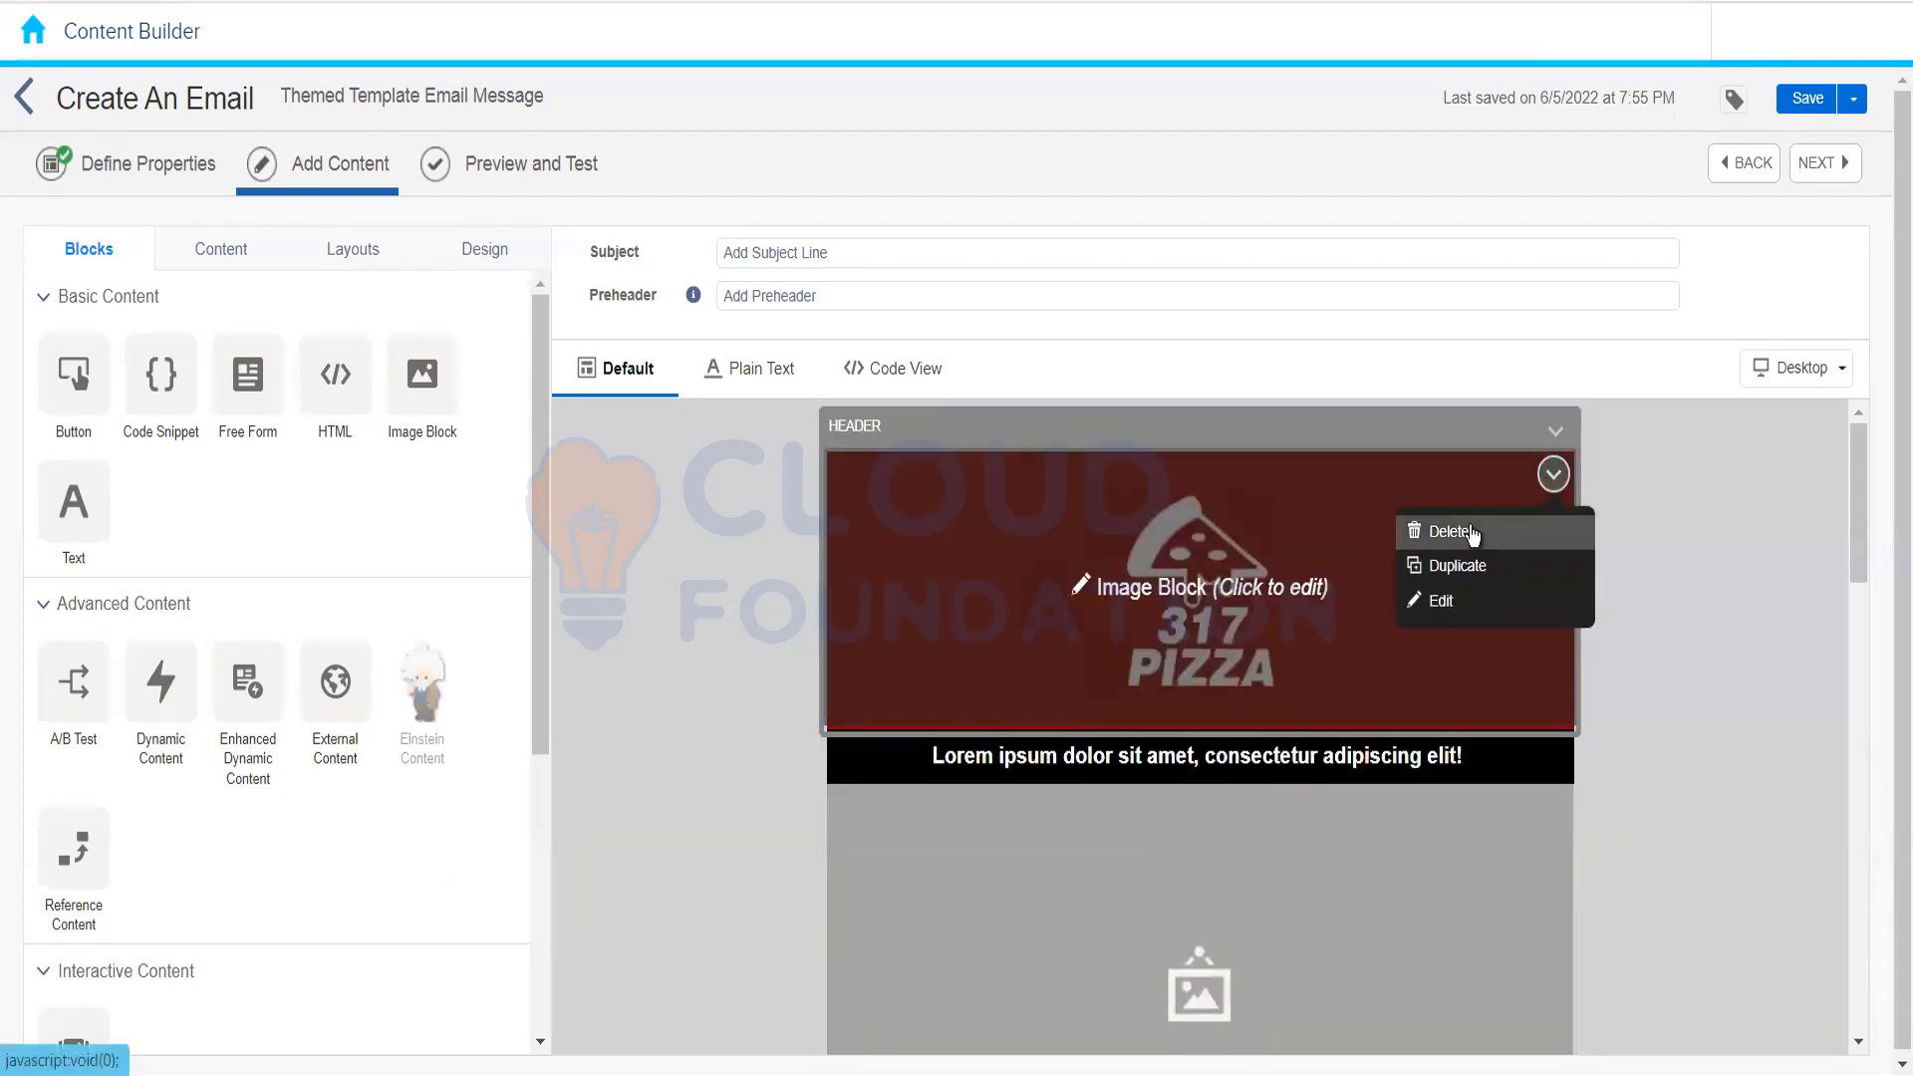
left_click(1521, 526)
left_click(1232, 610)
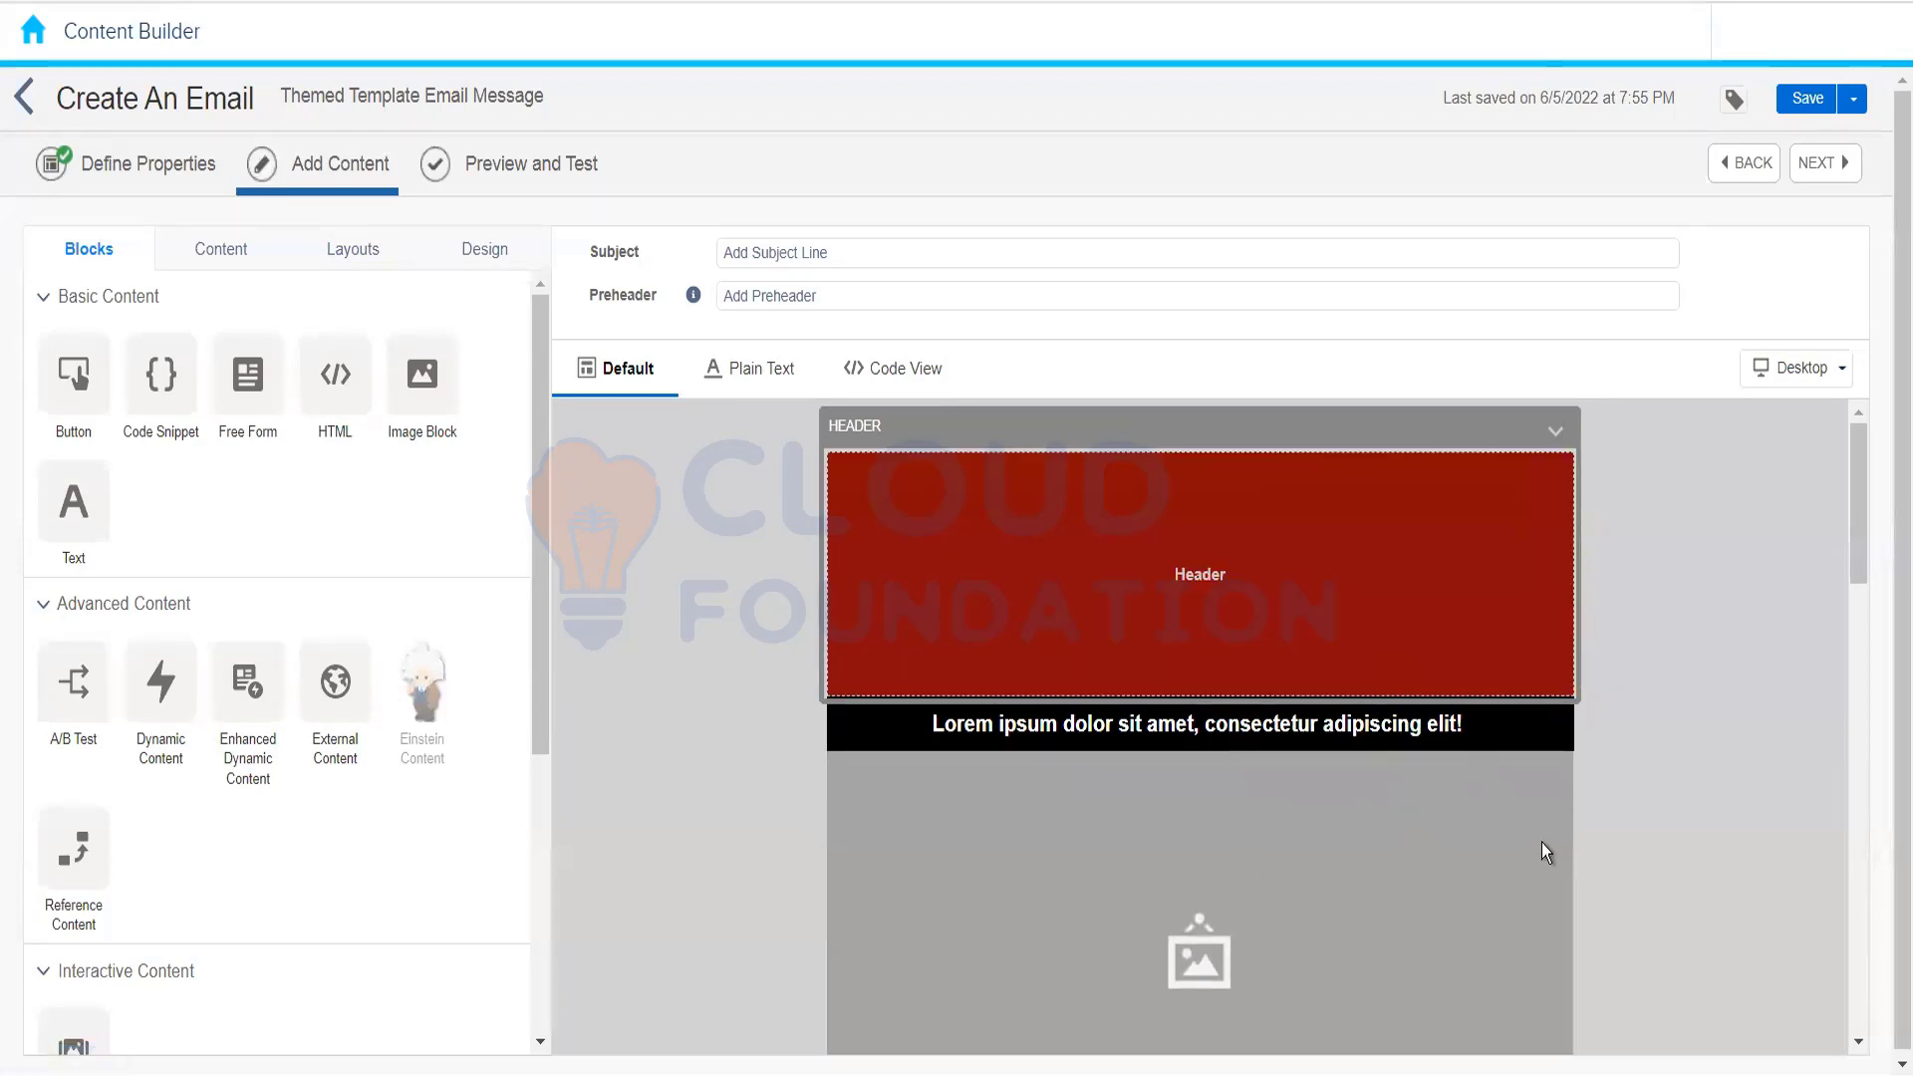
left_click(1511, 724)
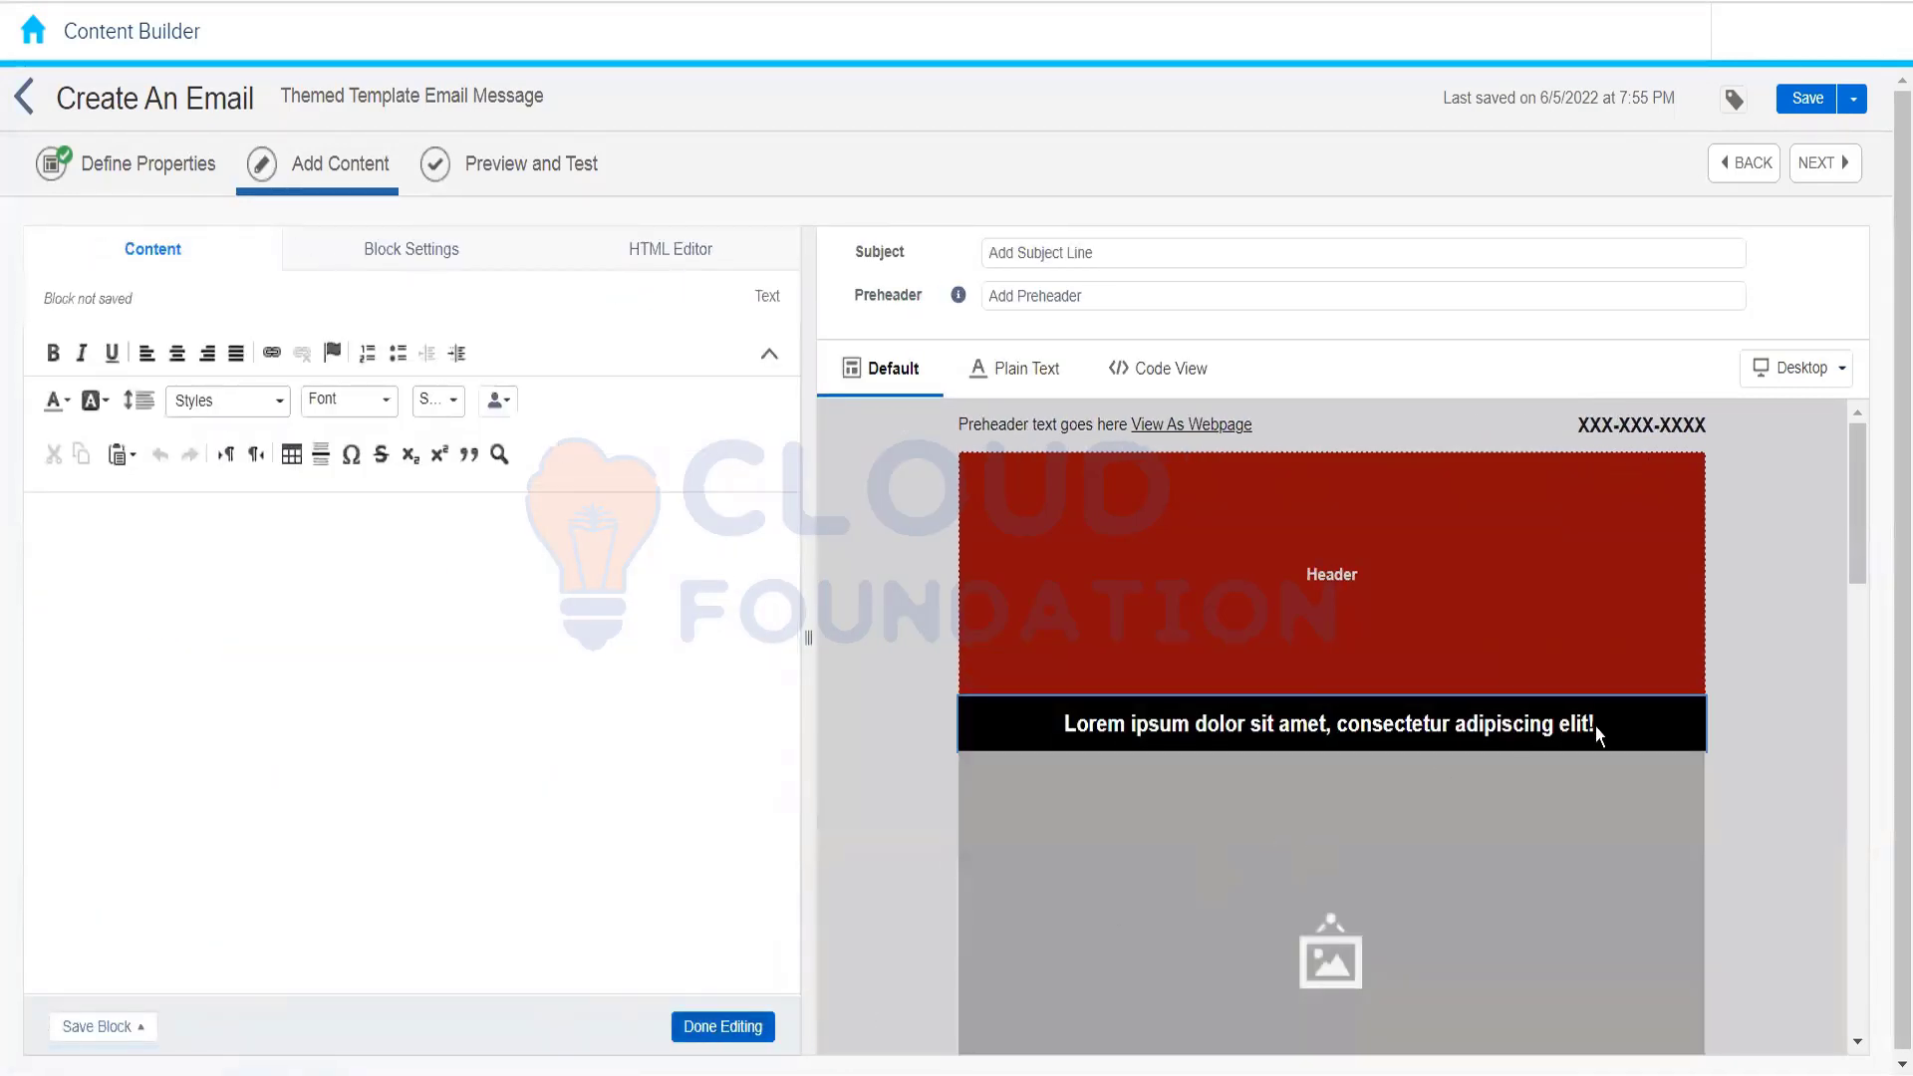
left_click(724, 1026)
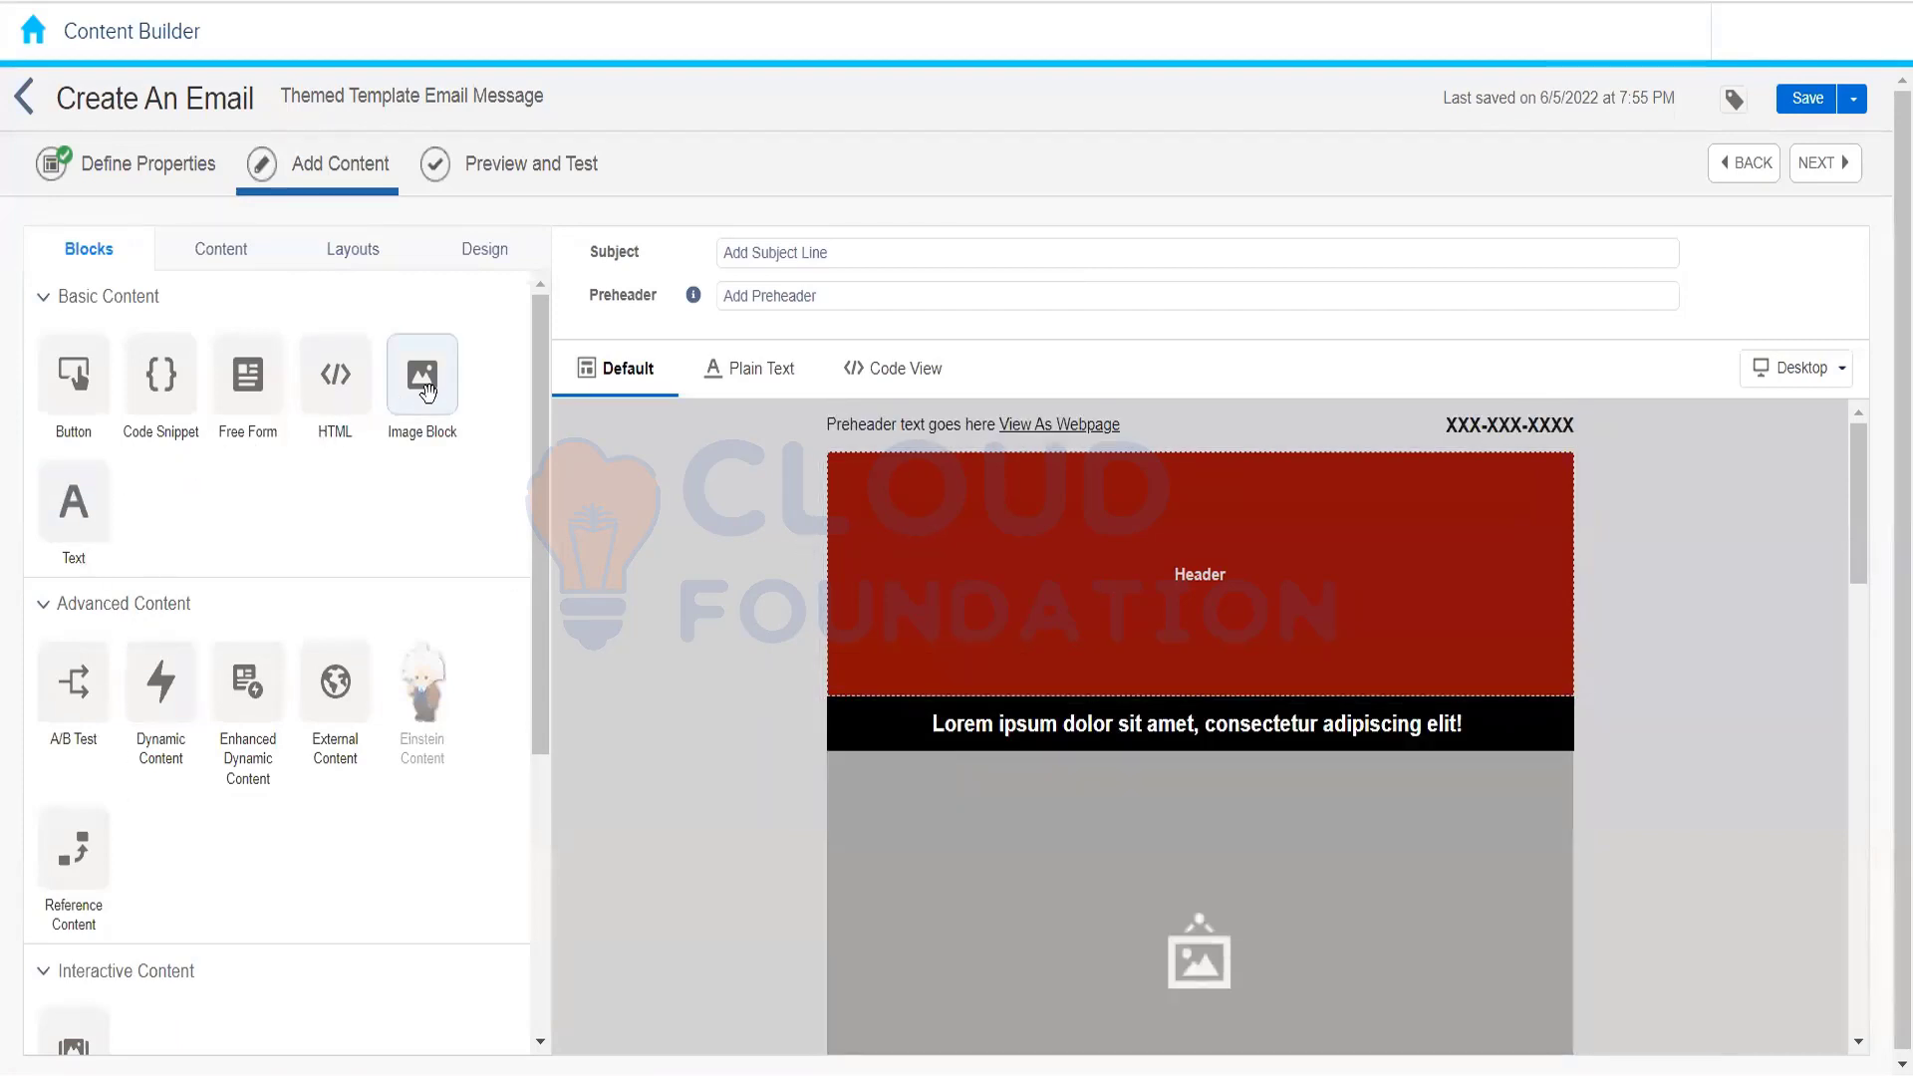
Step: Add a new Image Block to the header area, view its image options and finish editing it
left_click_drag(422, 384, 1220, 443)
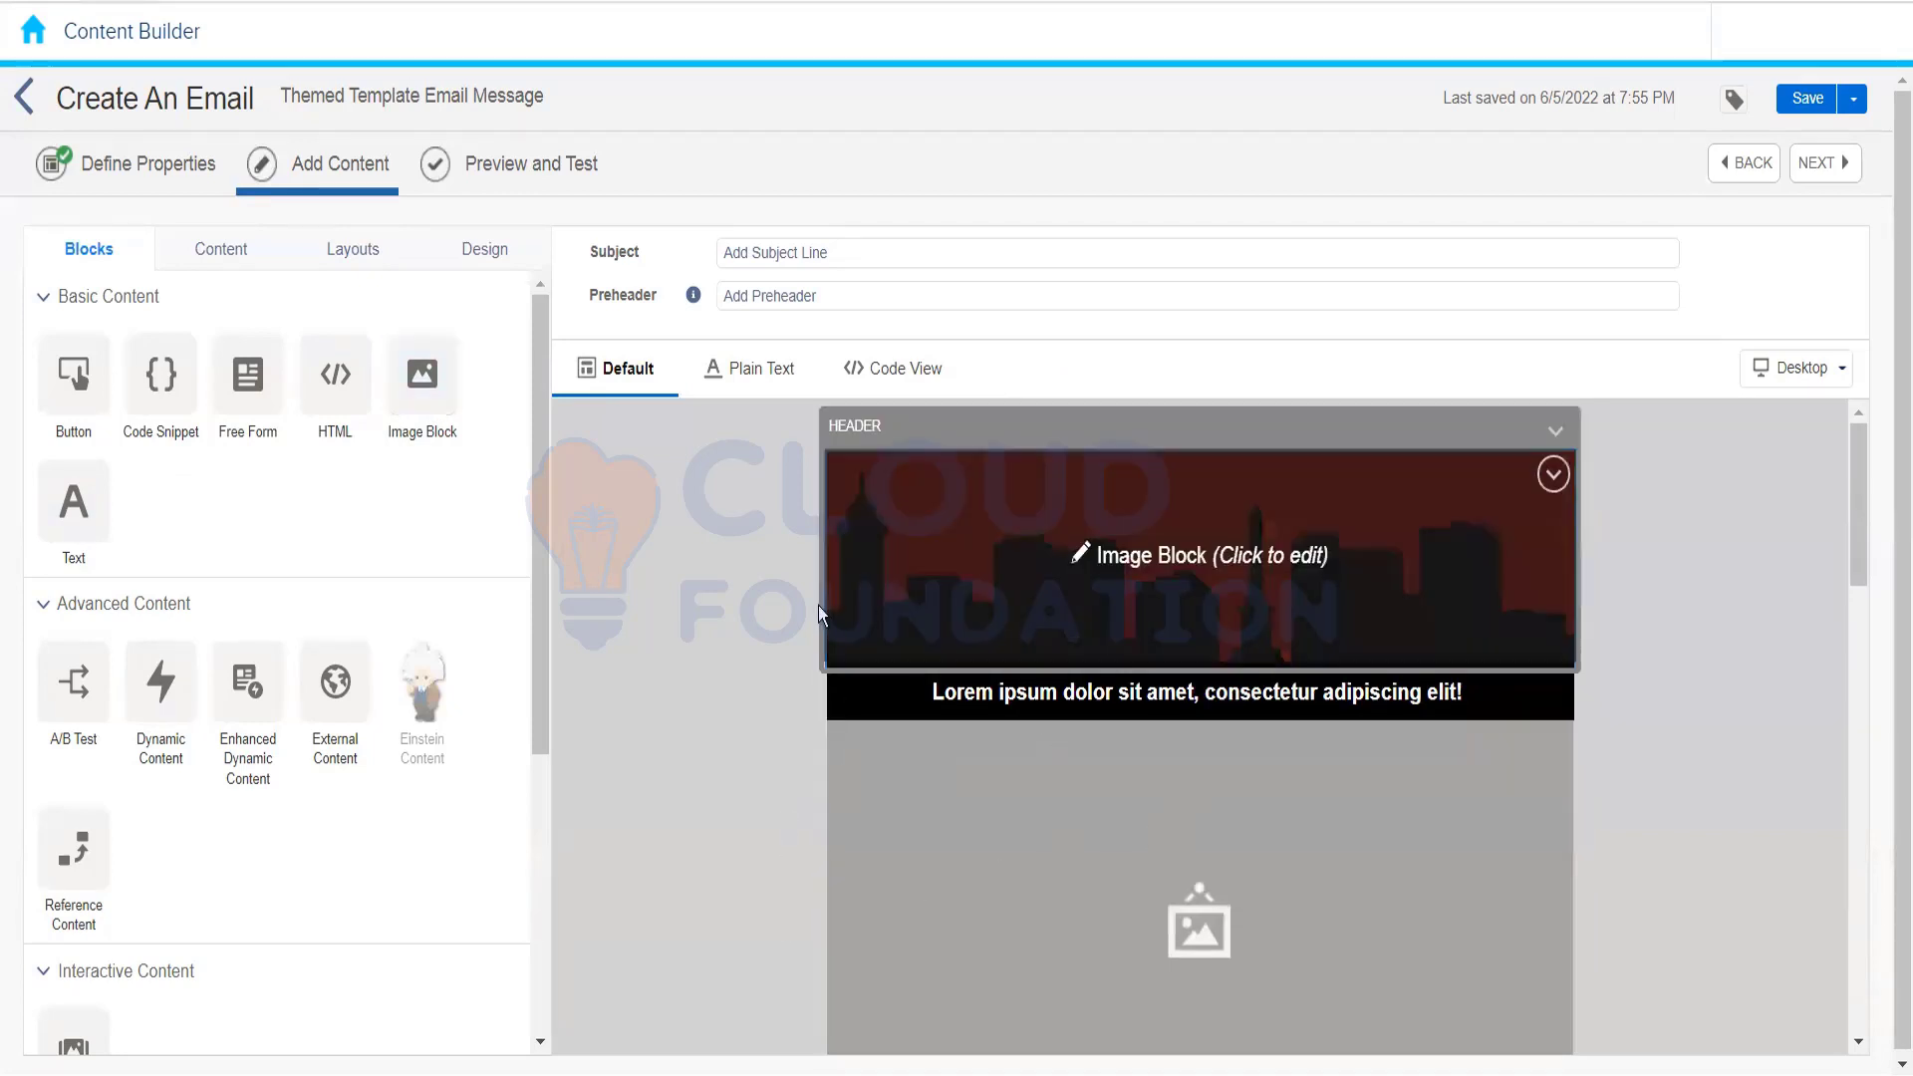
left_click_drag(826, 607, 486, 686)
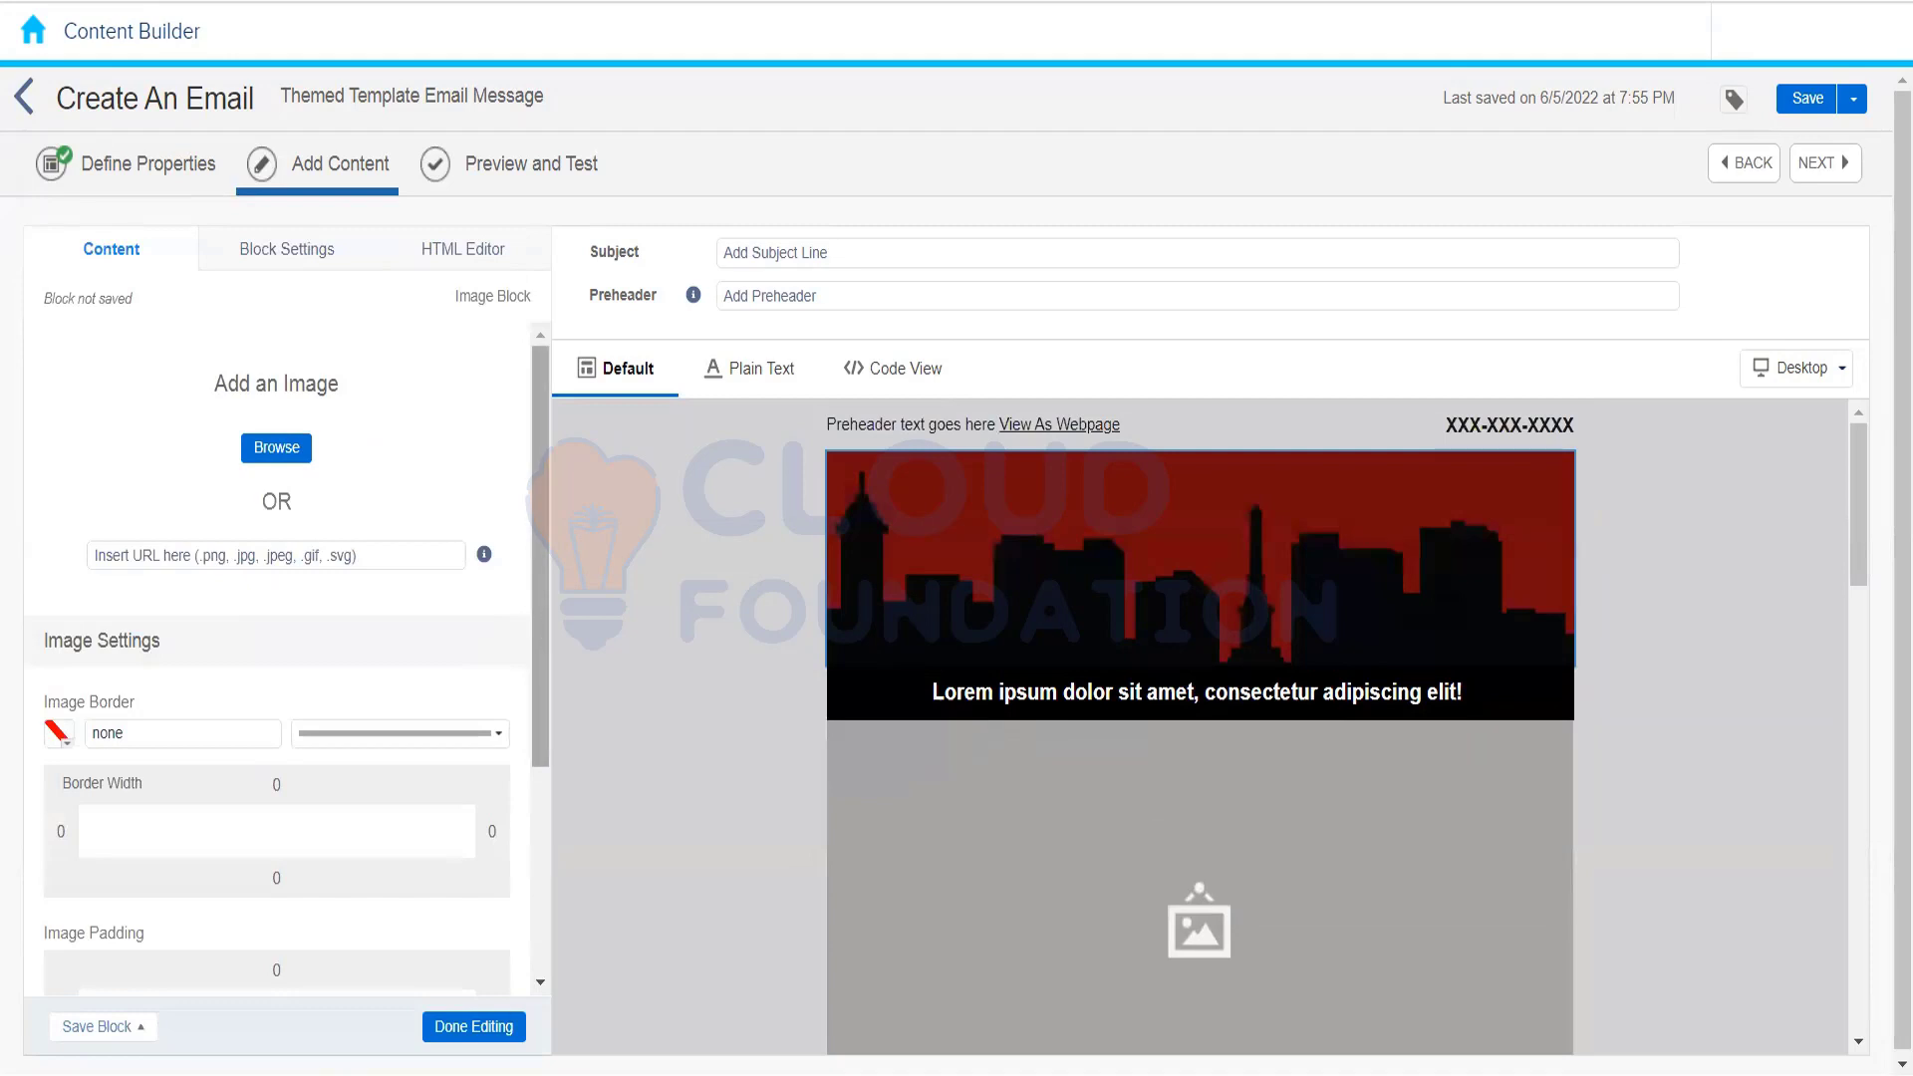
left_click(470, 1033)
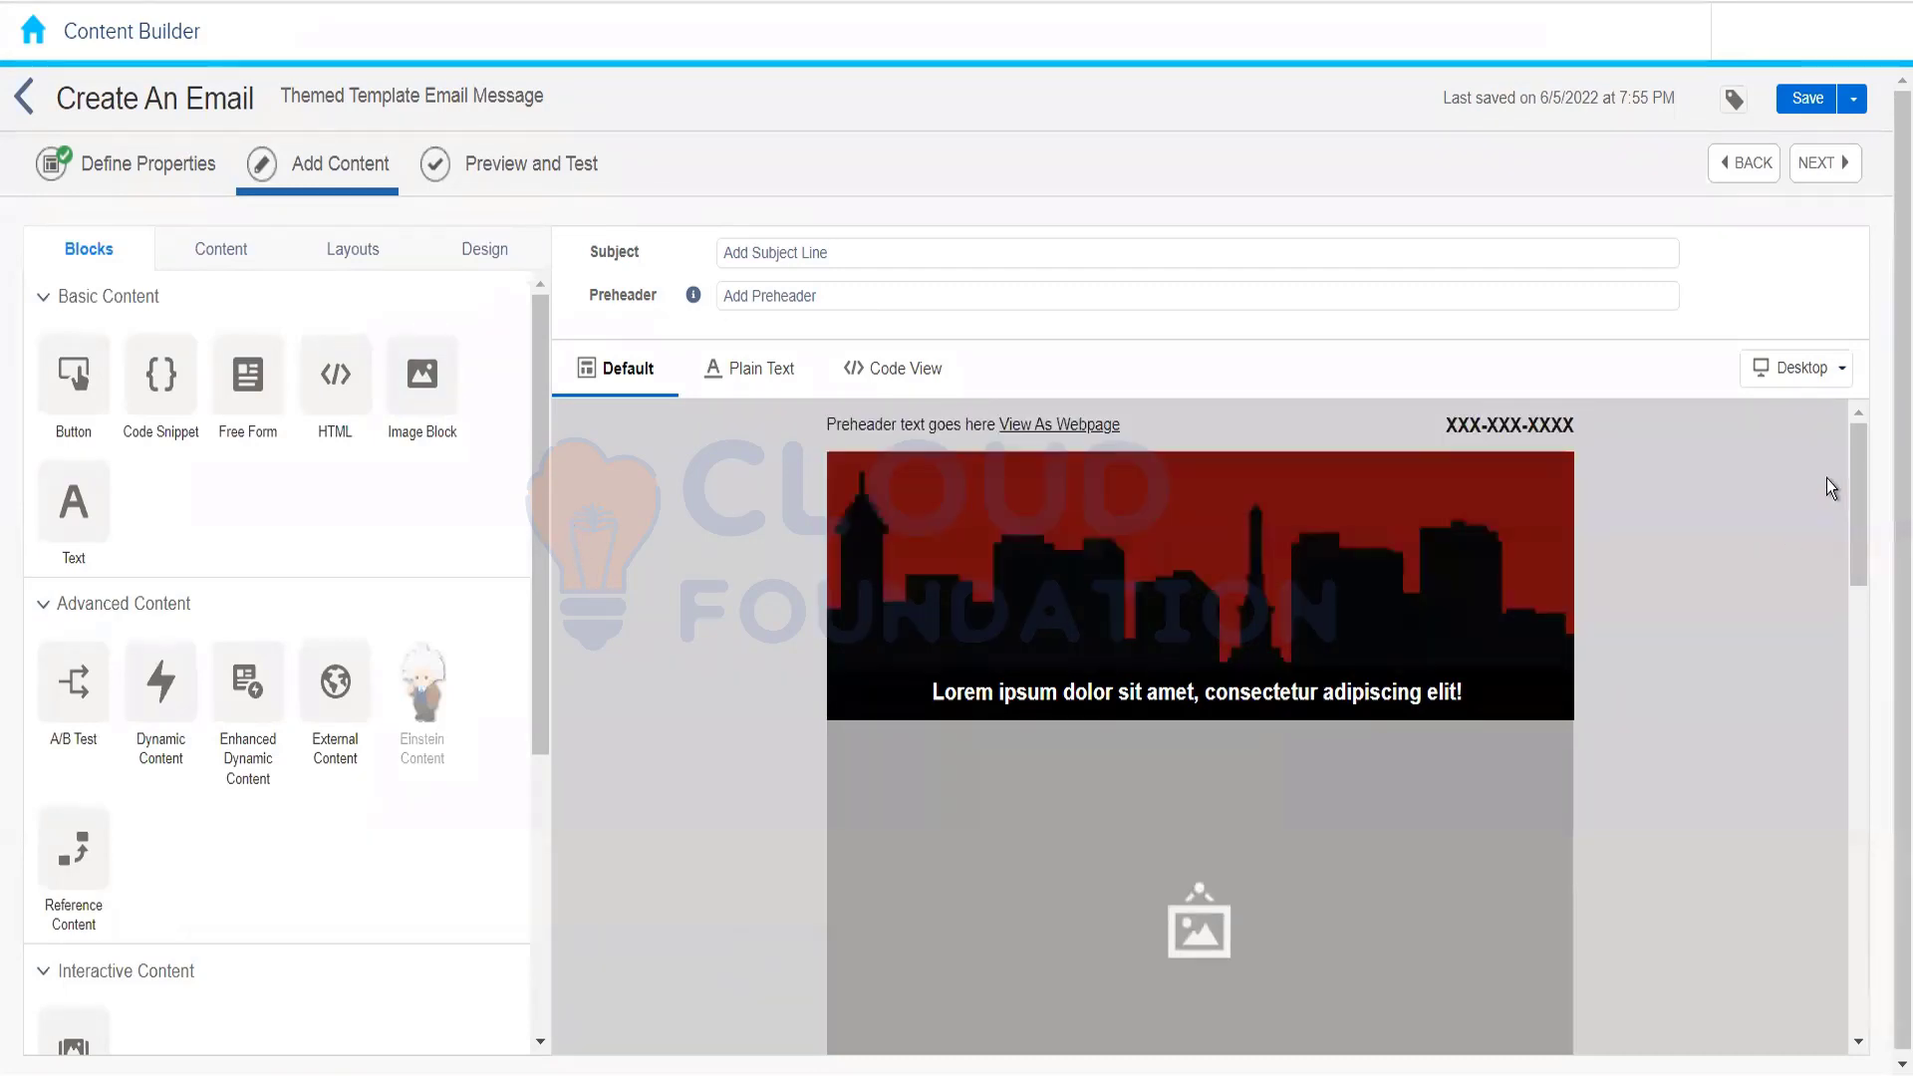
left_click_drag(1851, 480, 1855, 396)
Step: Reuse the email name "Themed Template Email Message" as the subject line, save the email and return to the content list
left_click(285, 105)
key("ctrl+c")
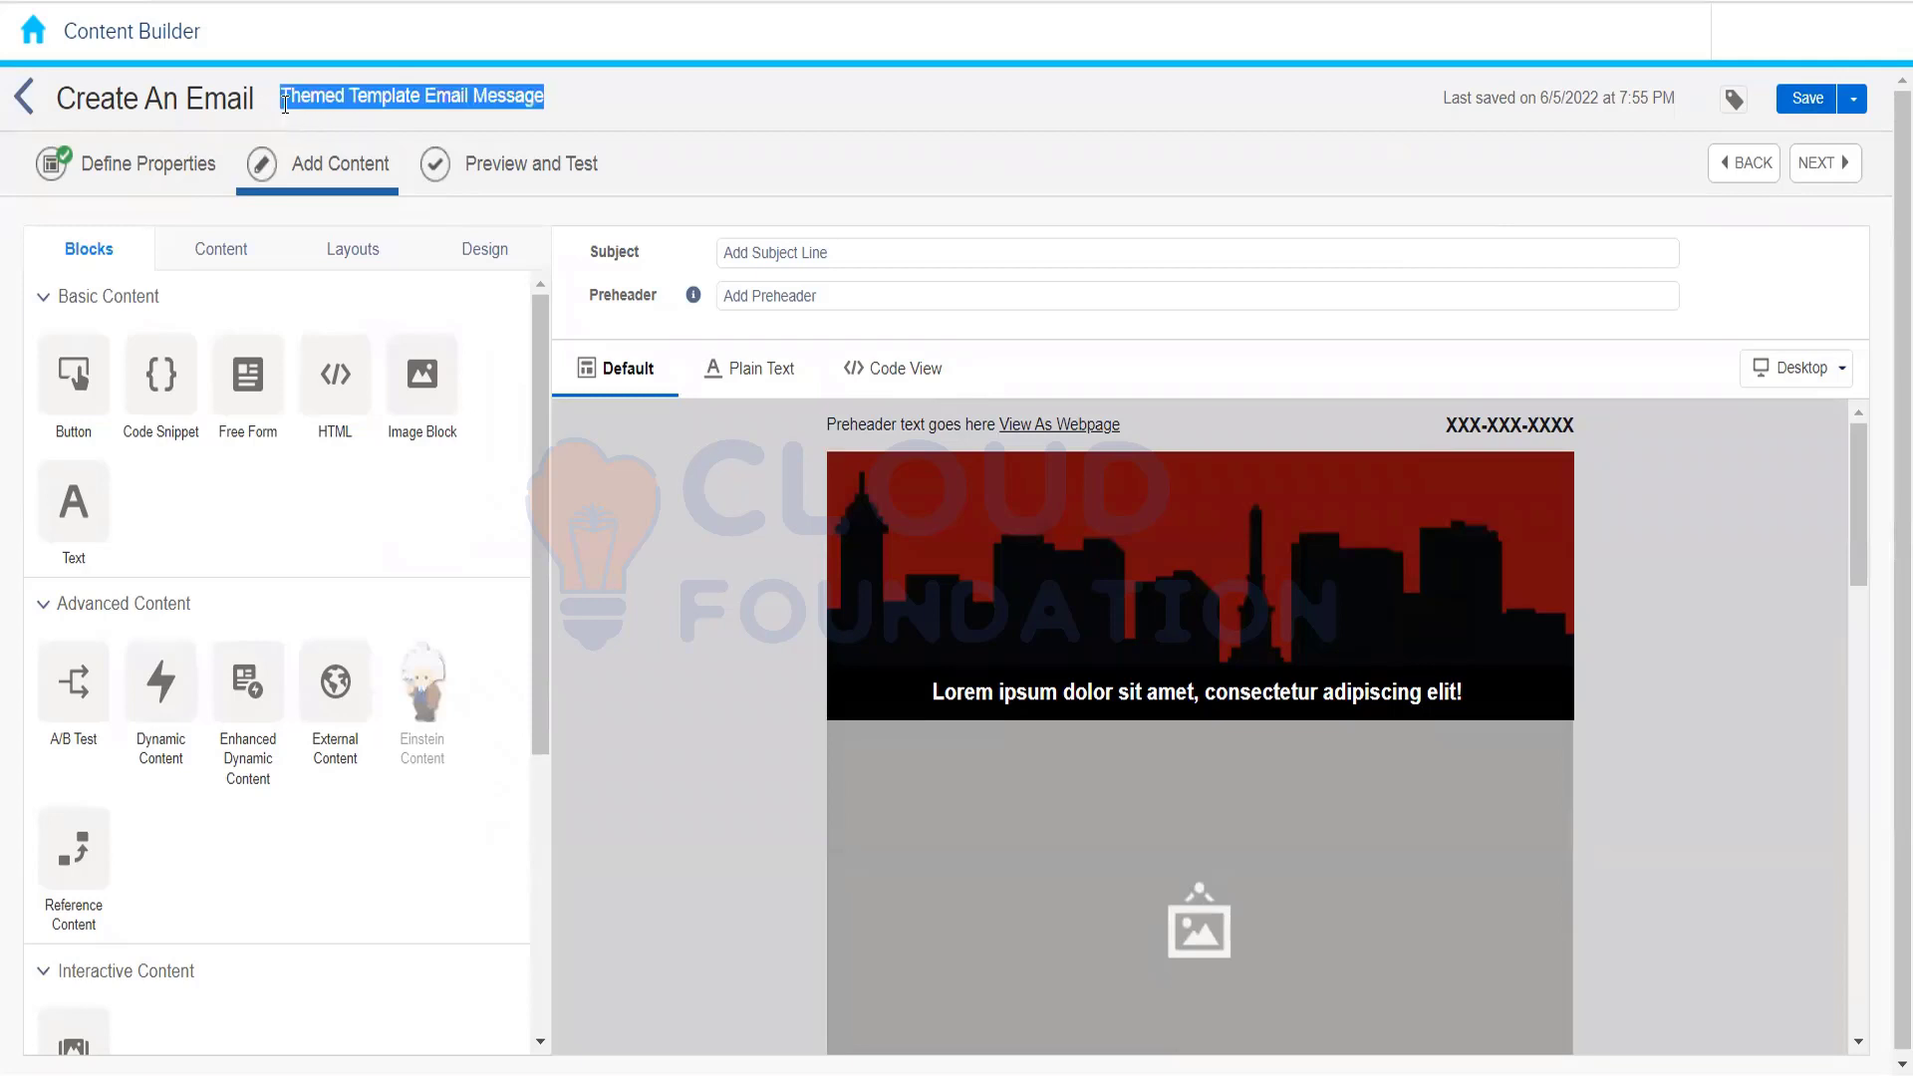
left_click(792, 261)
key("ctrl+v")
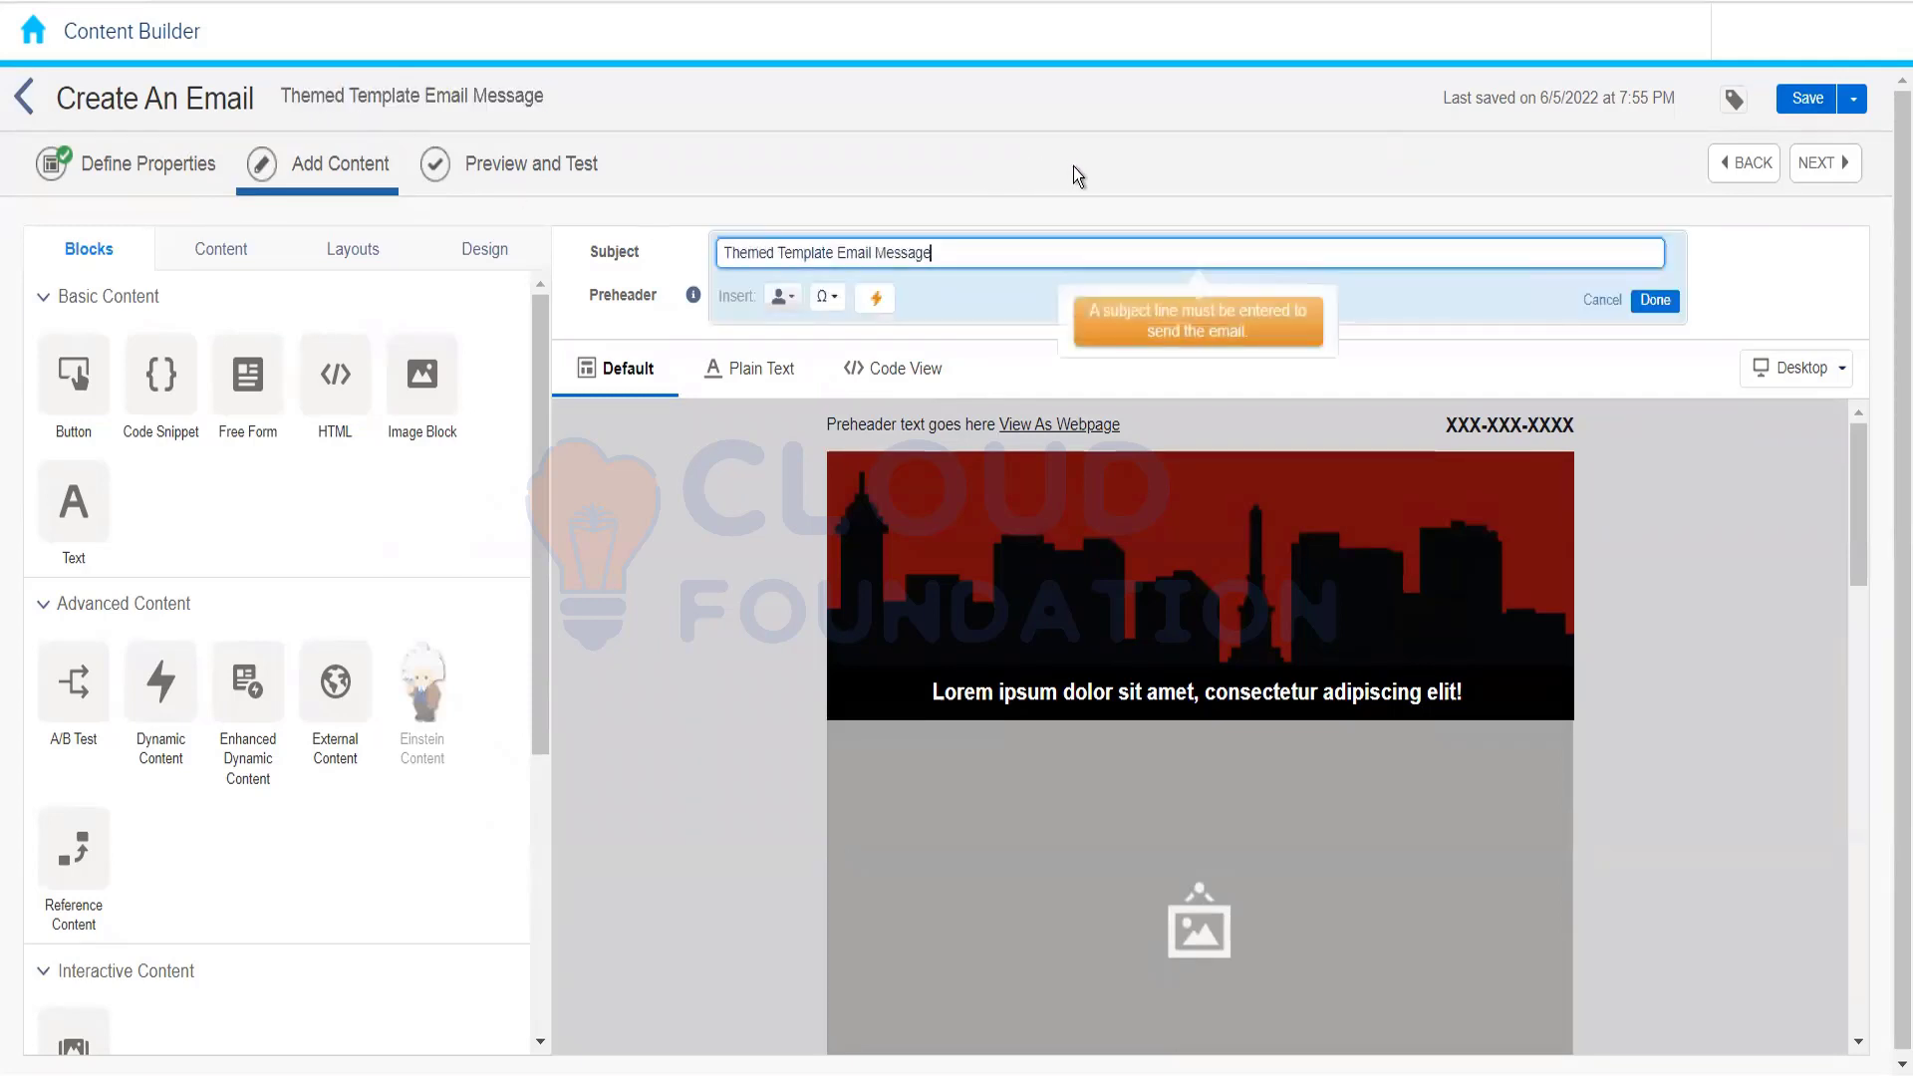
left_click(1655, 301)
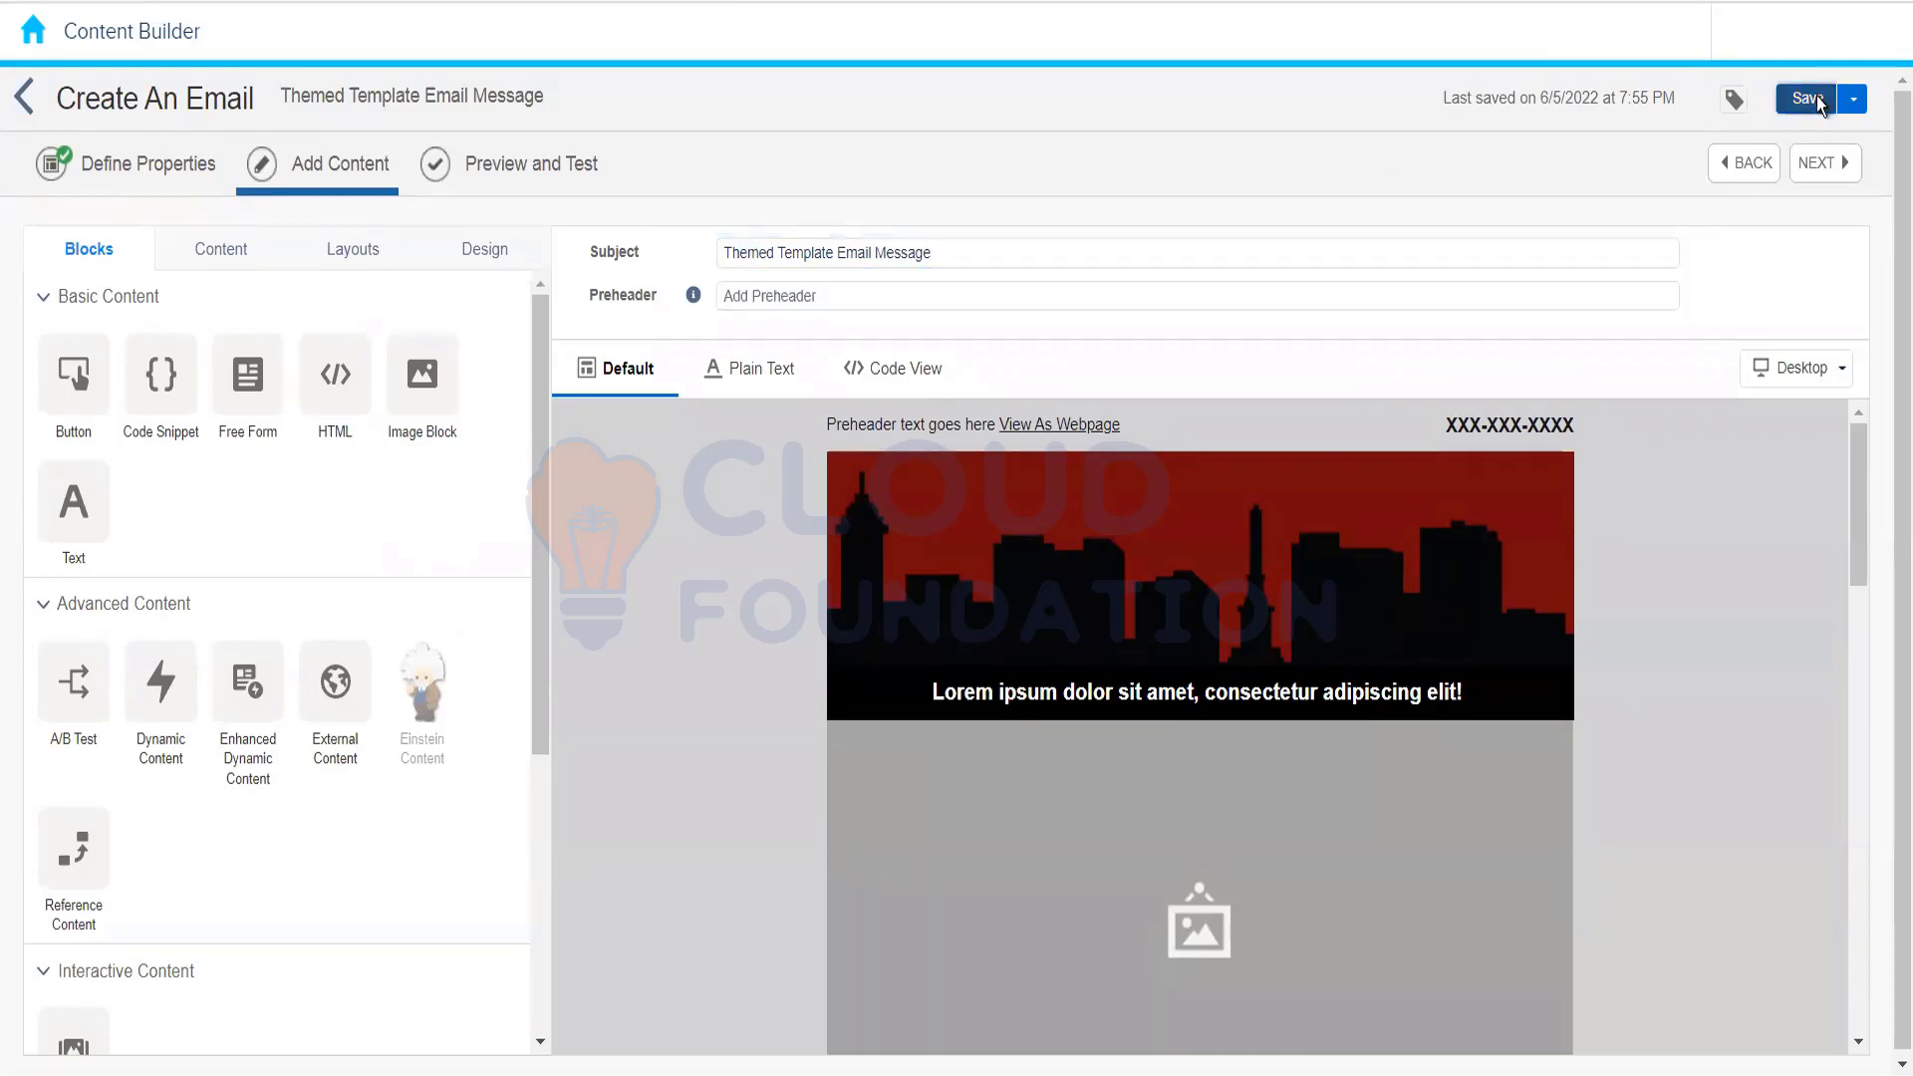
left_click(1816, 100)
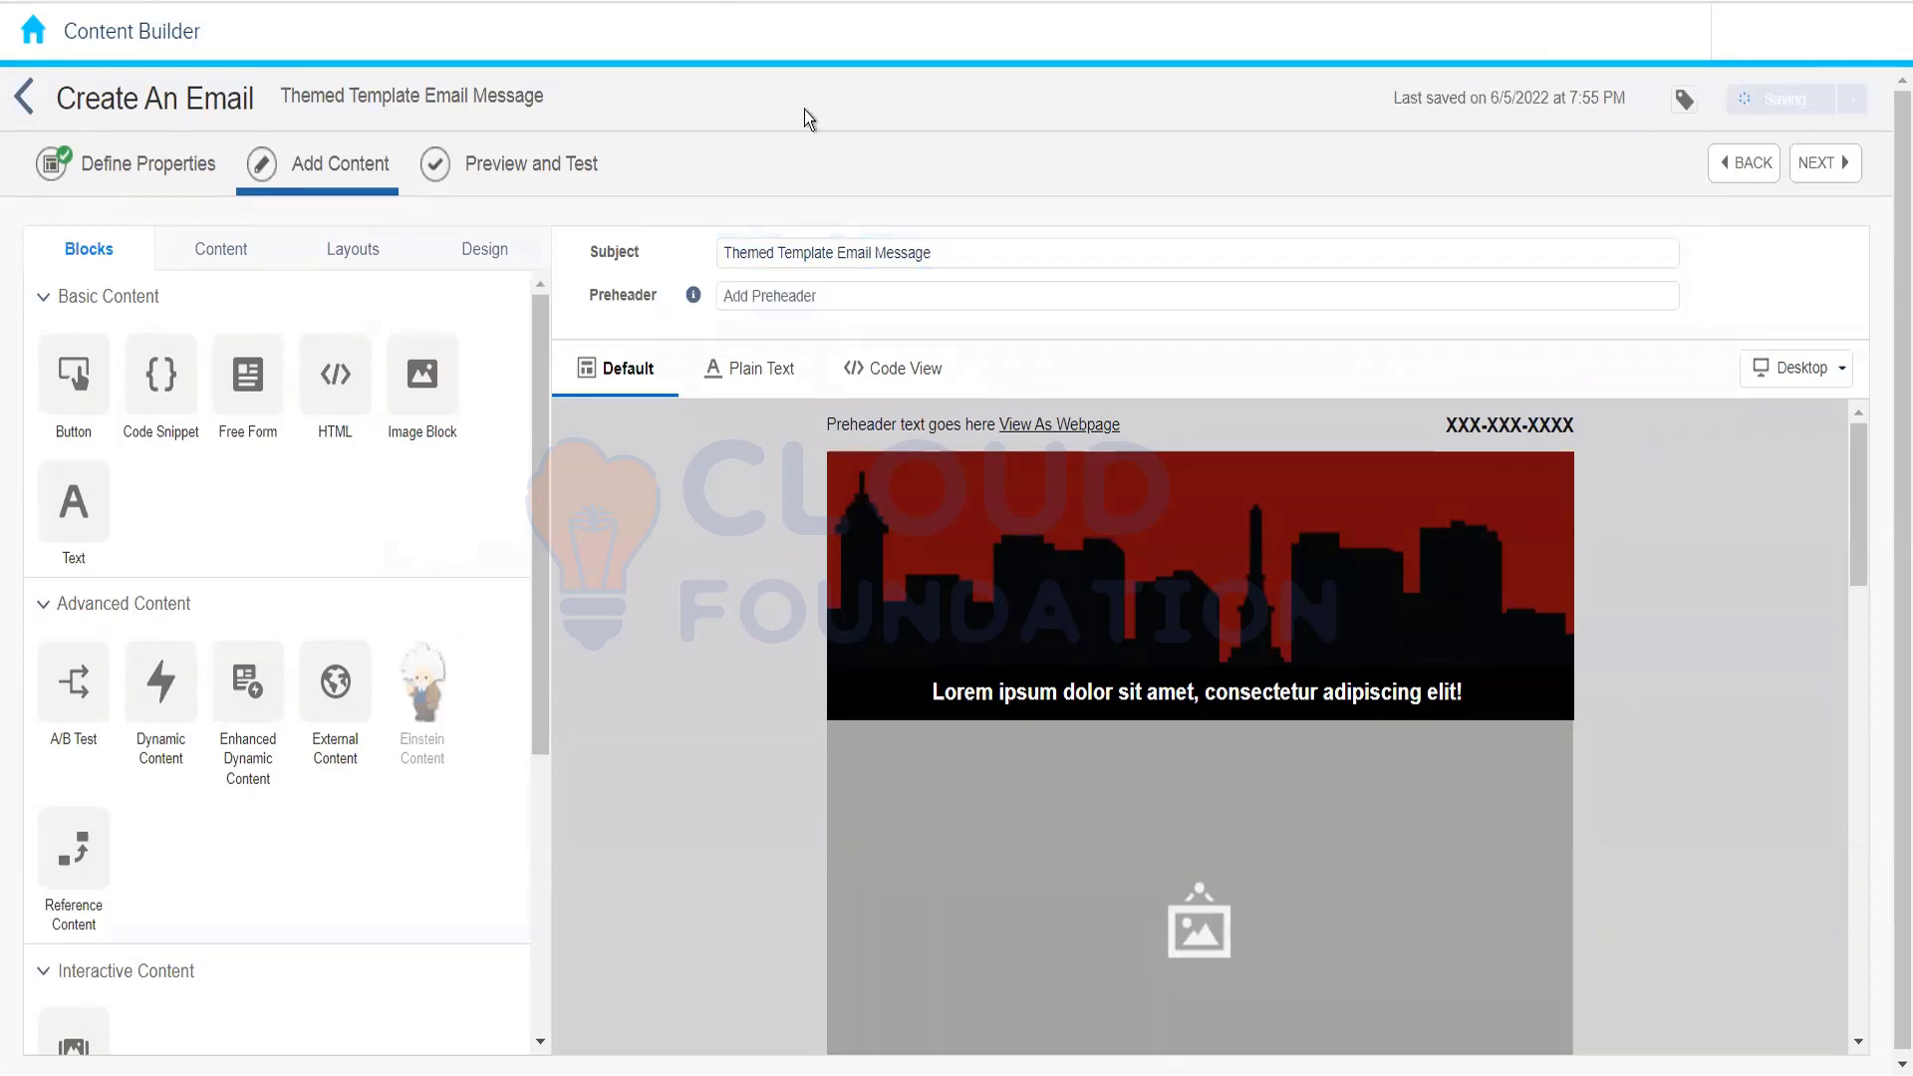
left_click(24, 109)
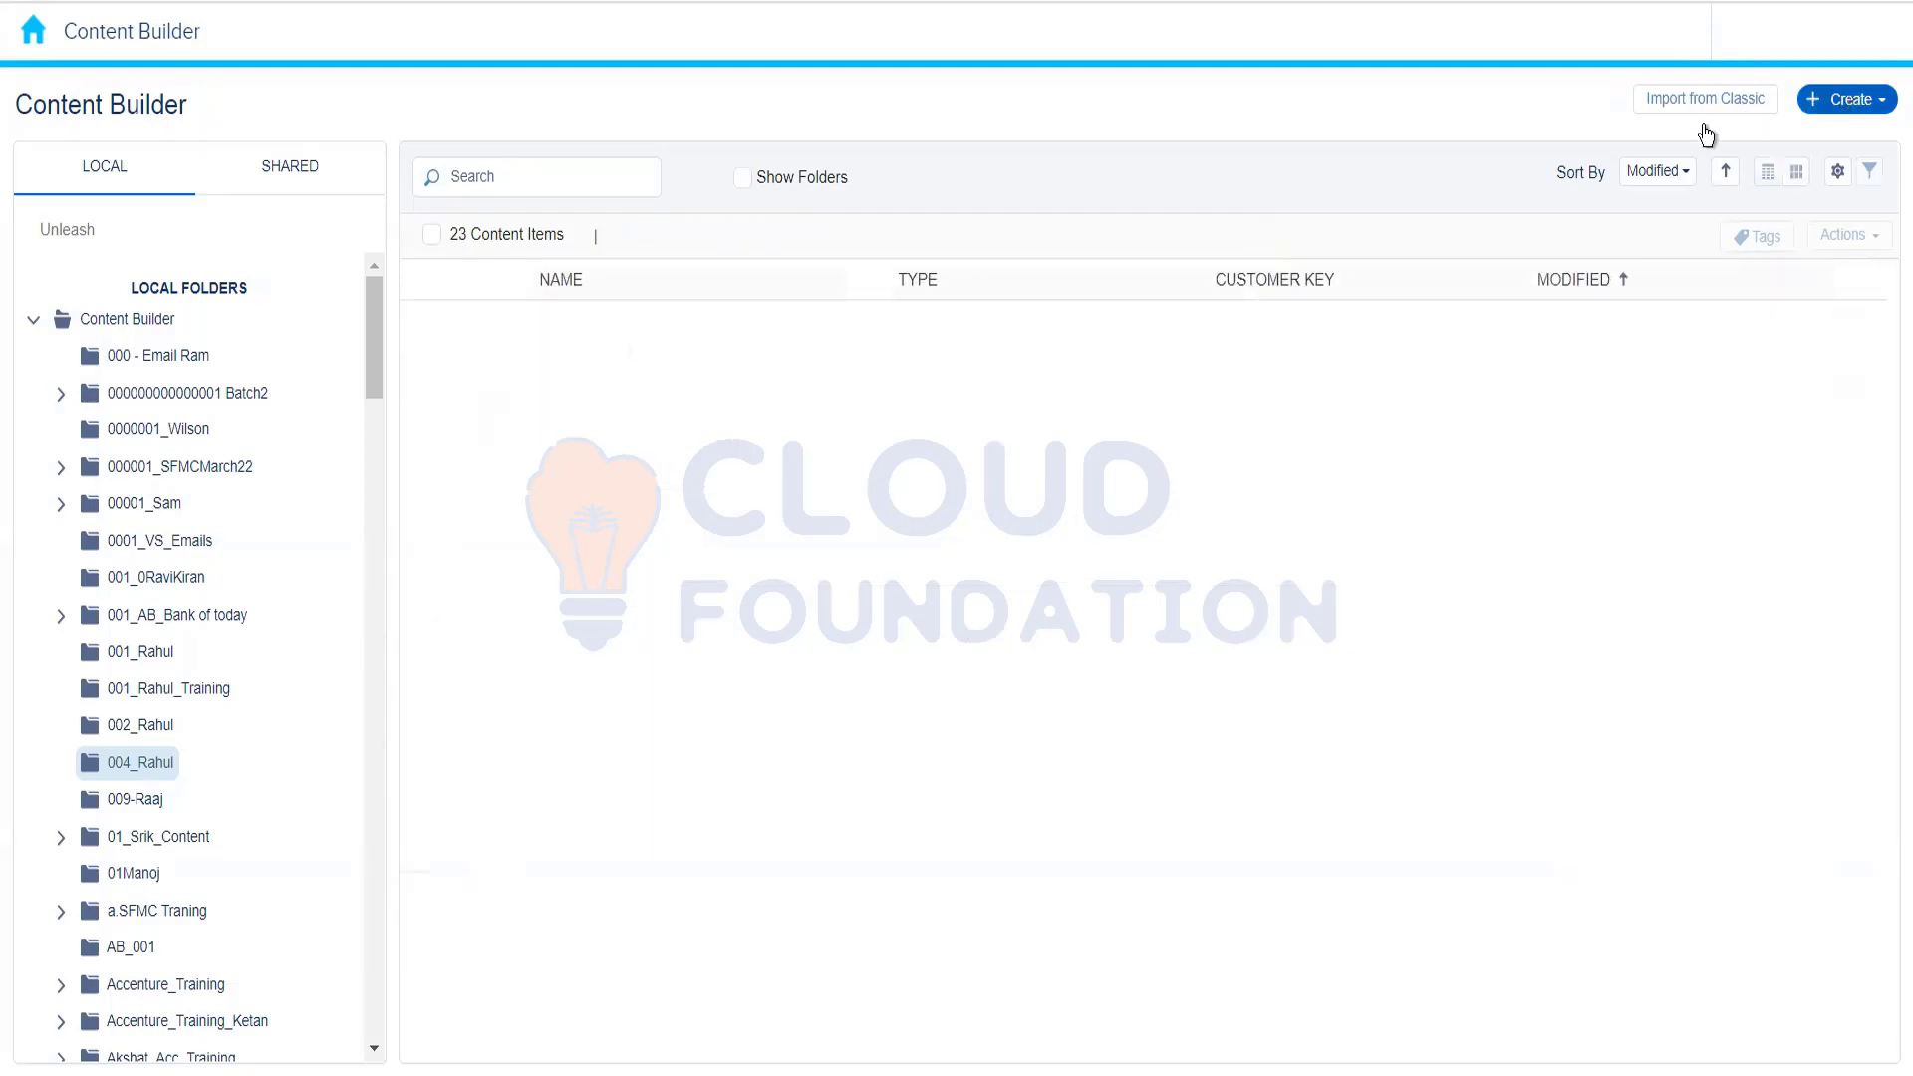
Step: Start another email message with the Template creation option and browse the saved templates
left_click(1859, 108)
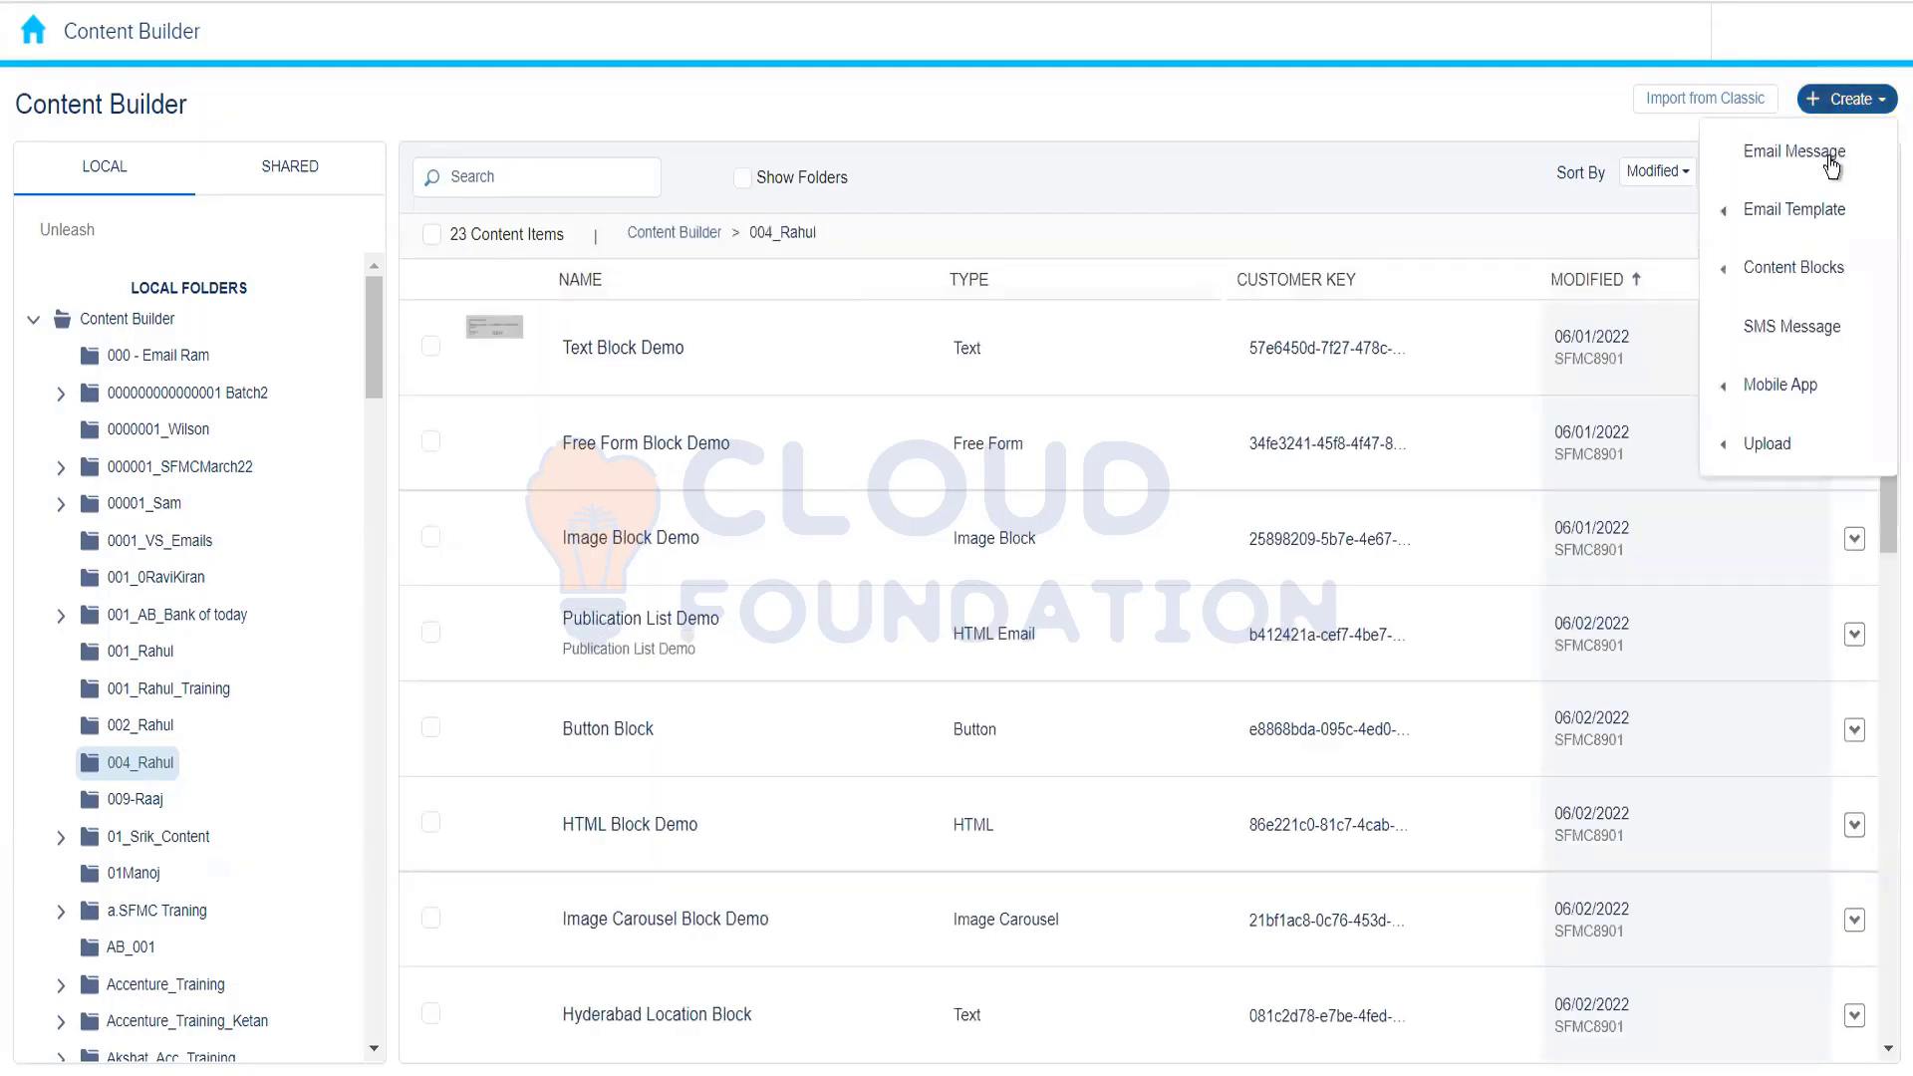
mouse_move(1823, 209)
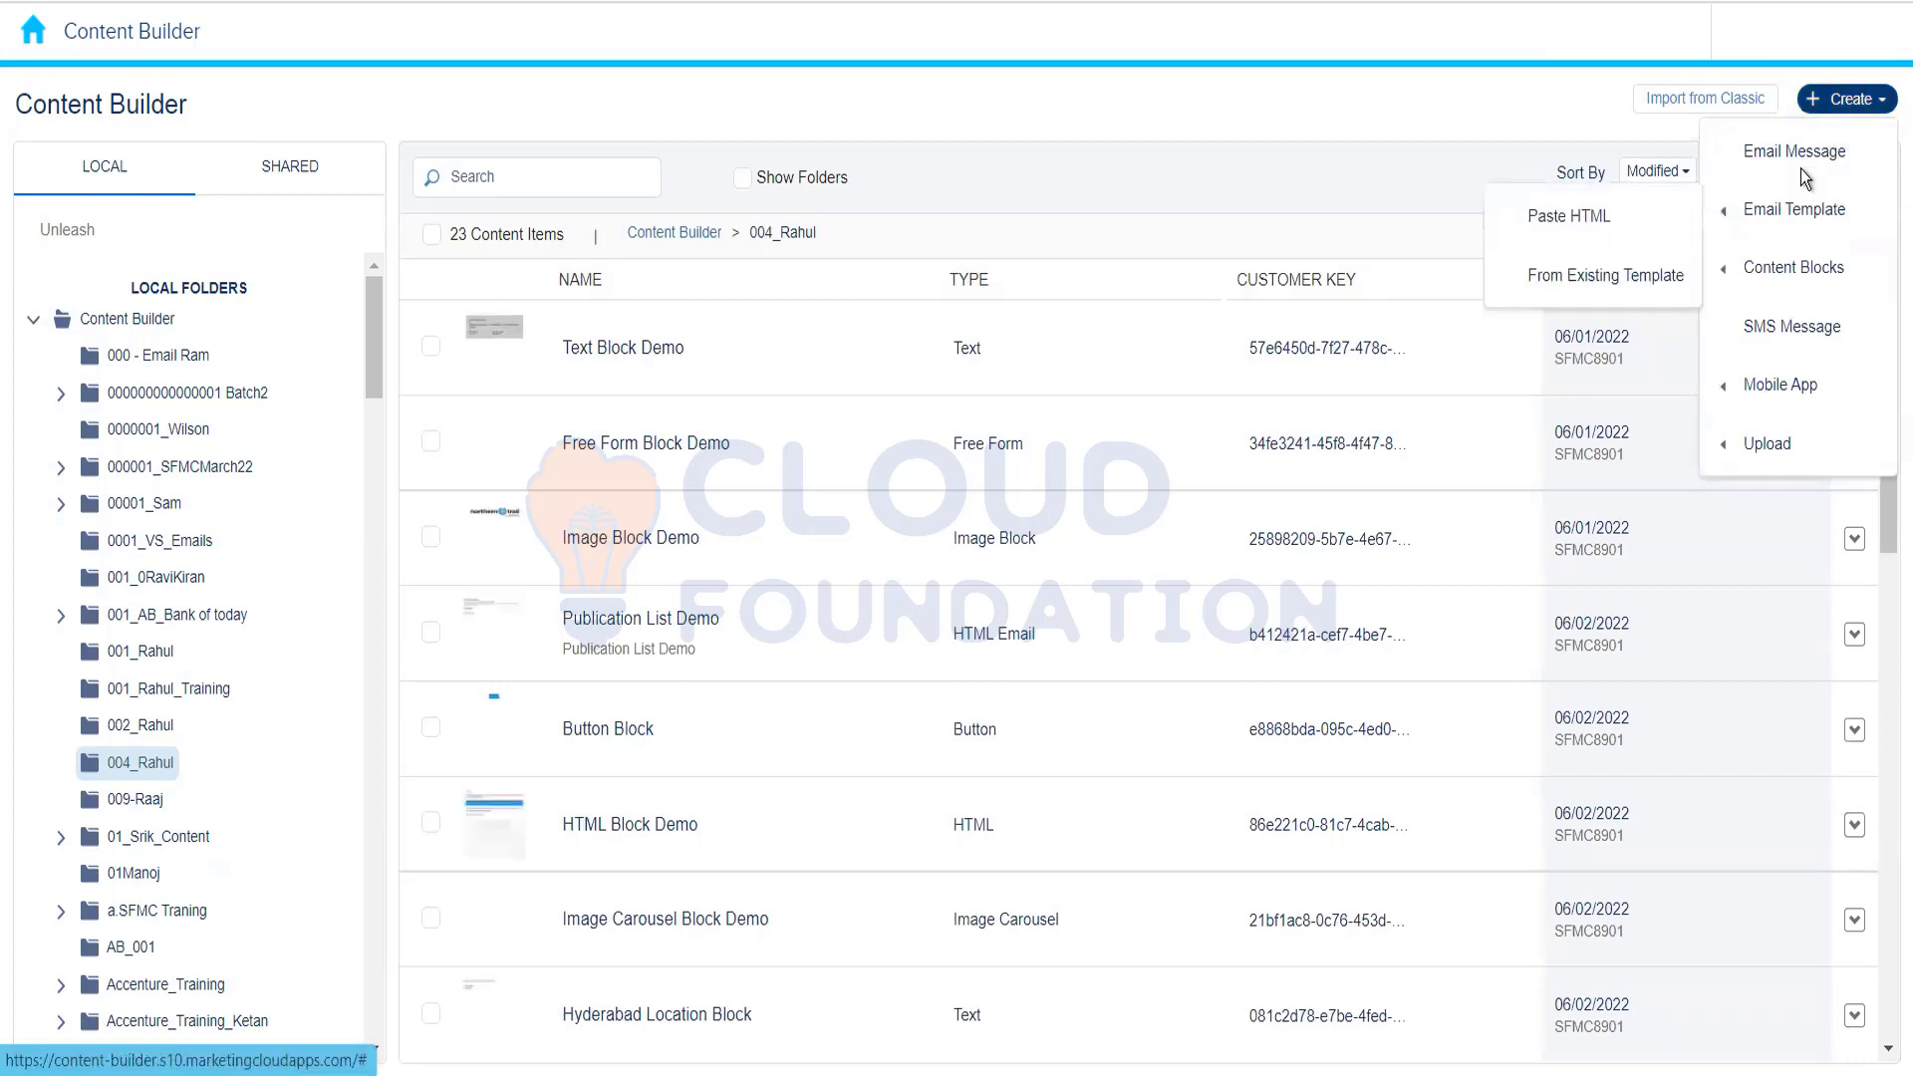
left_click(1566, 180)
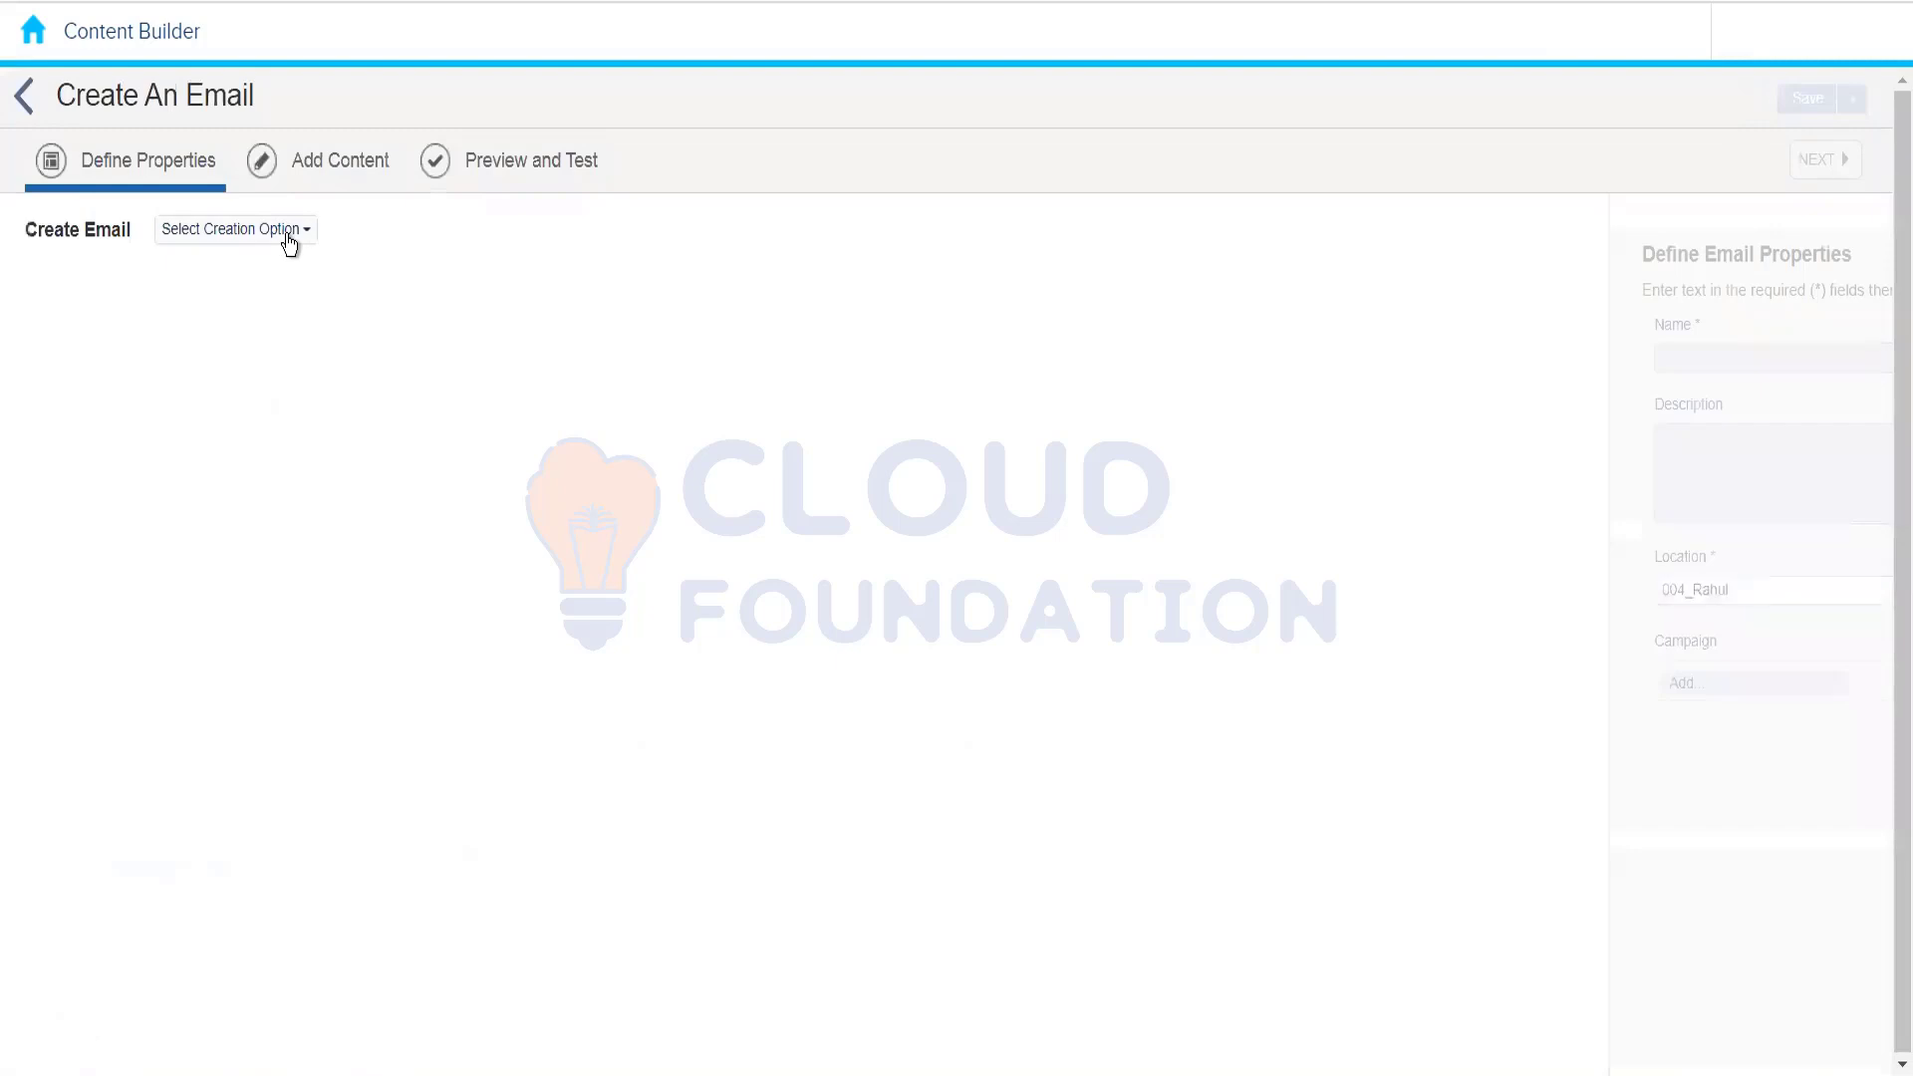
left_click(287, 235)
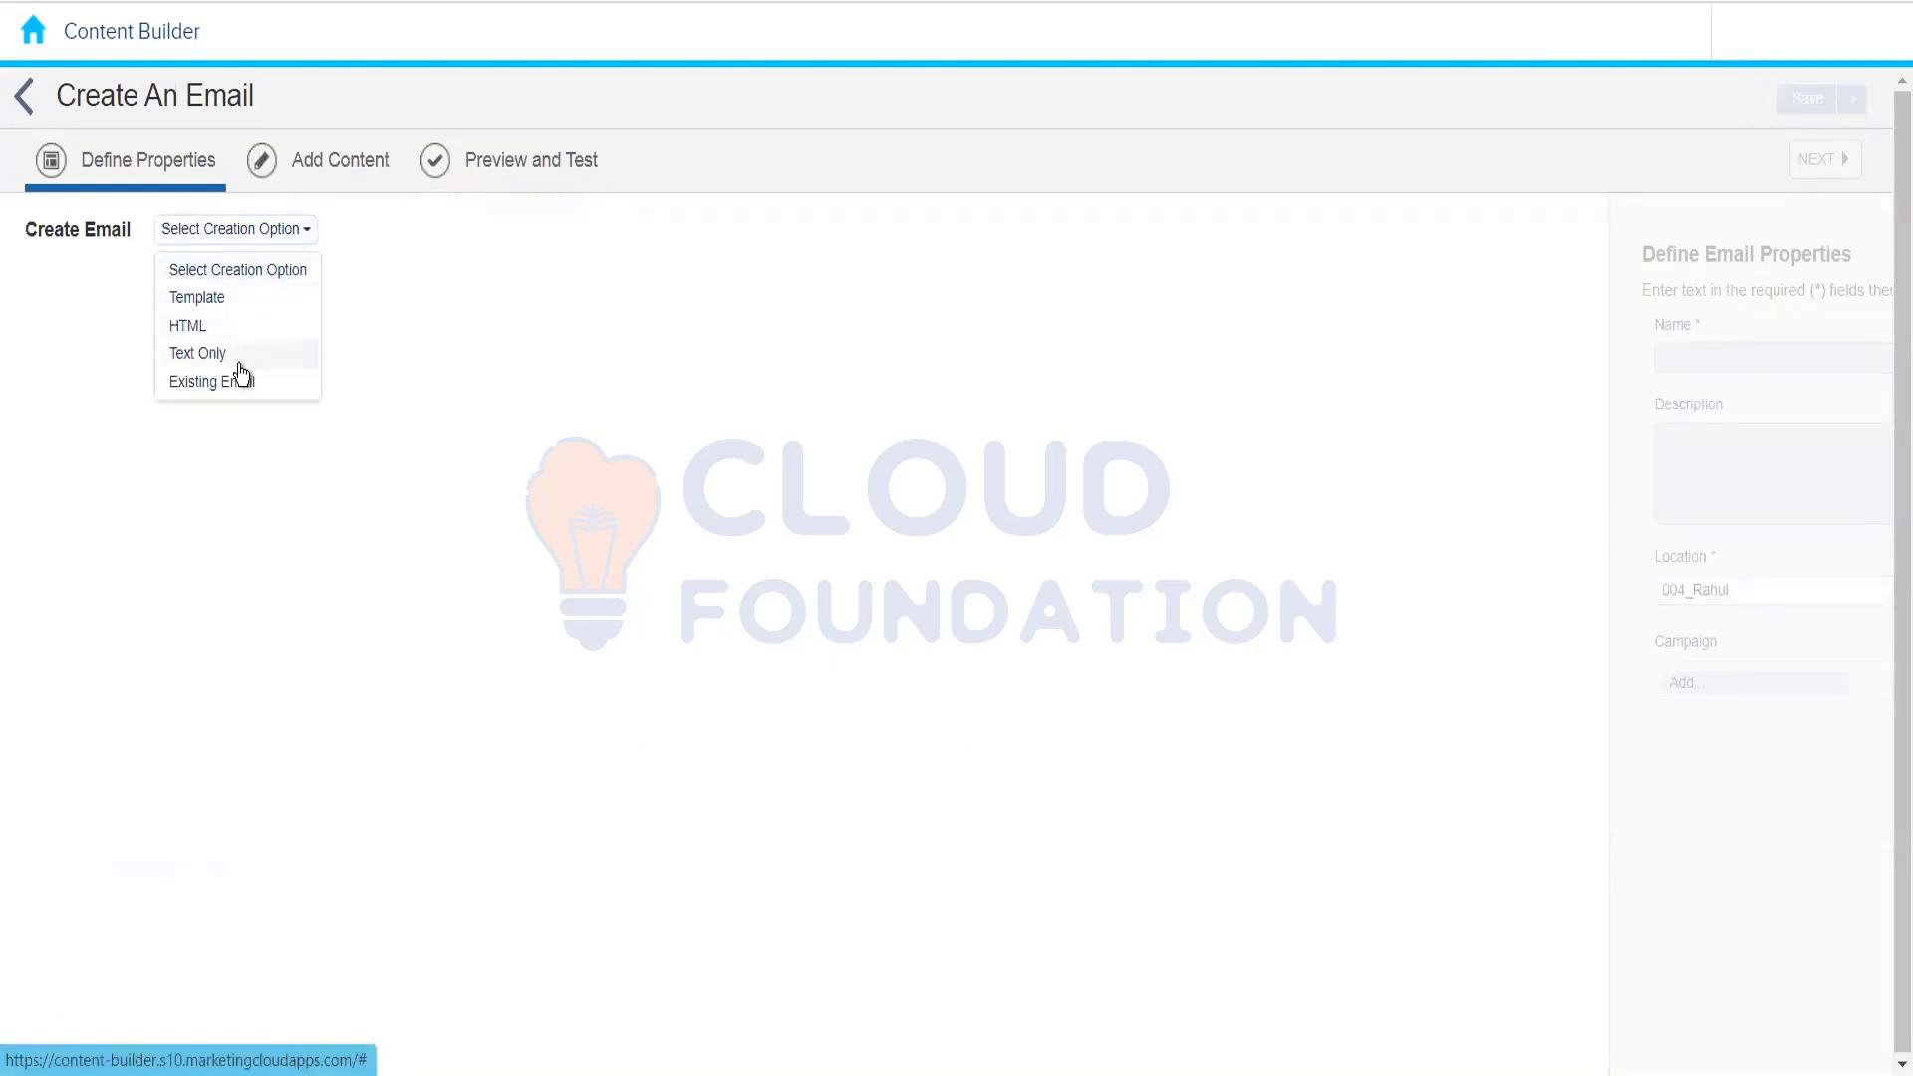
left_click(236, 299)
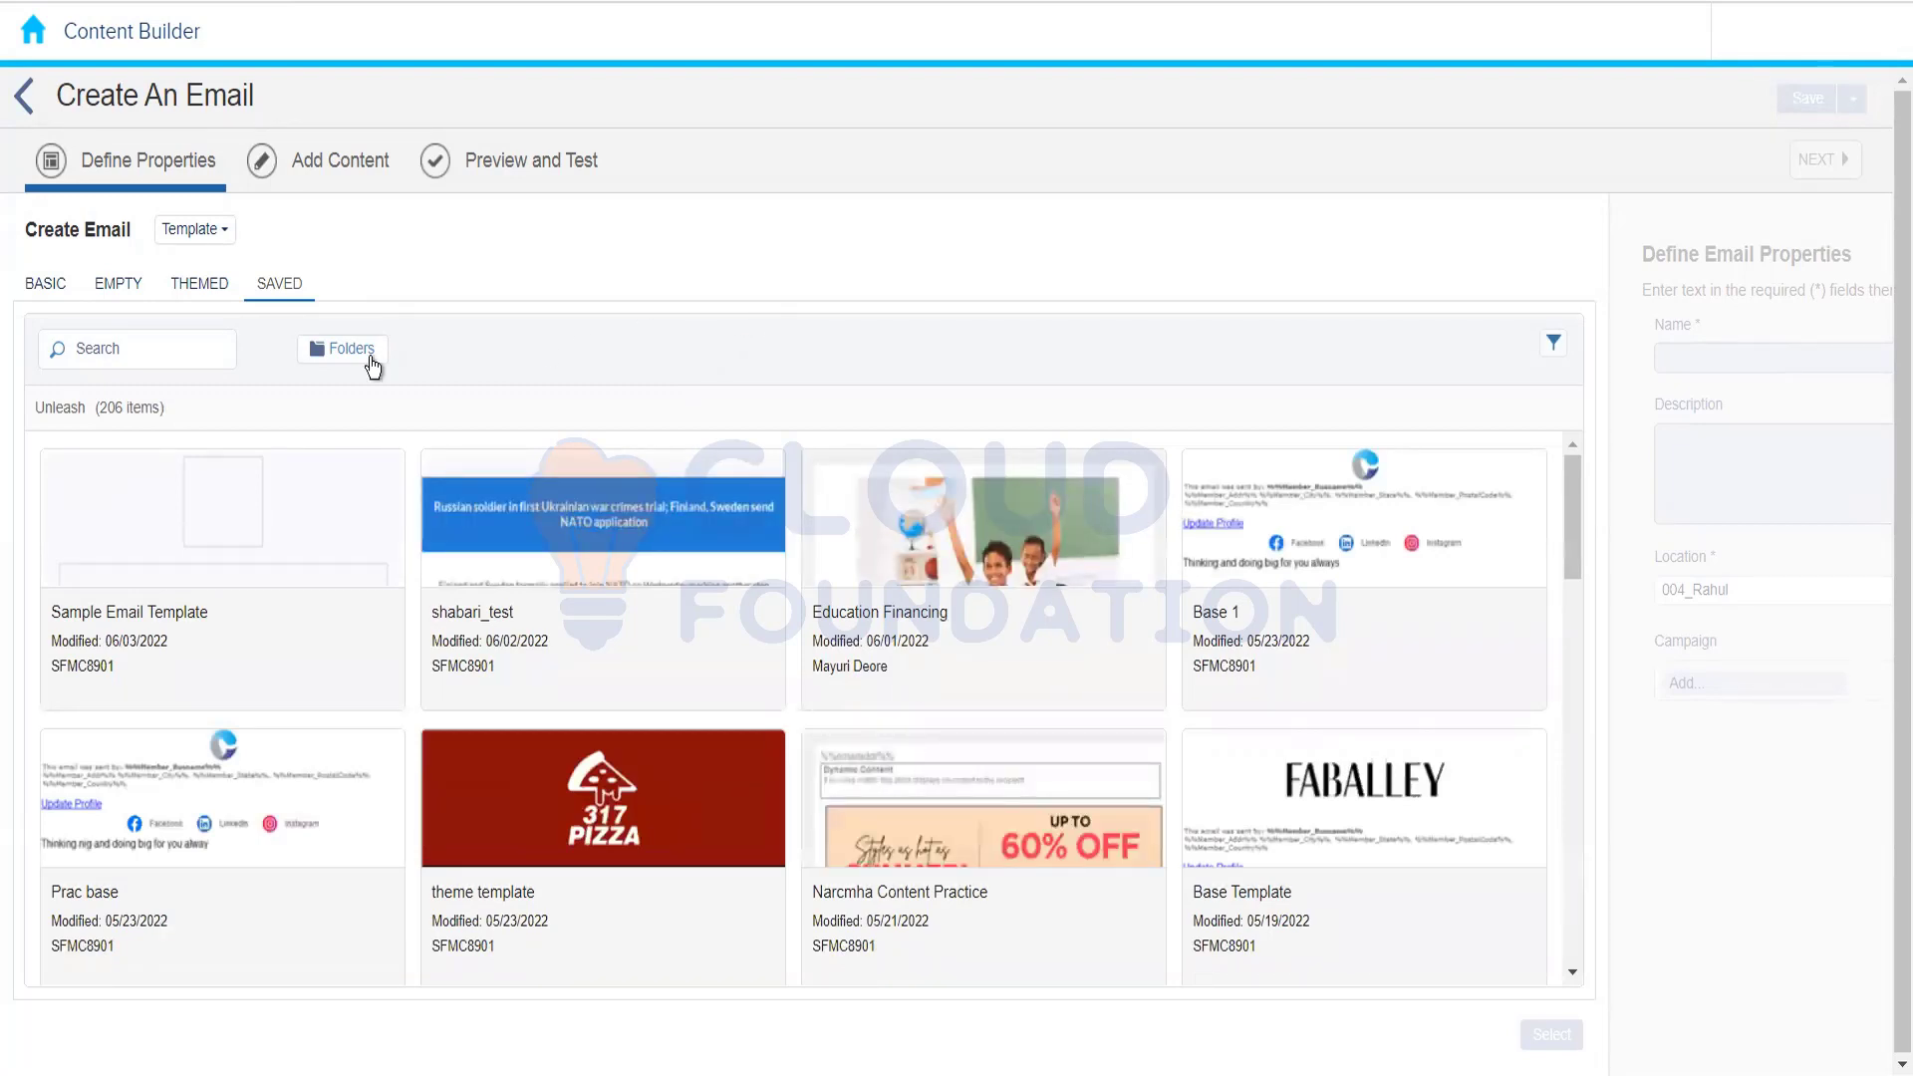
left_click(311, 589)
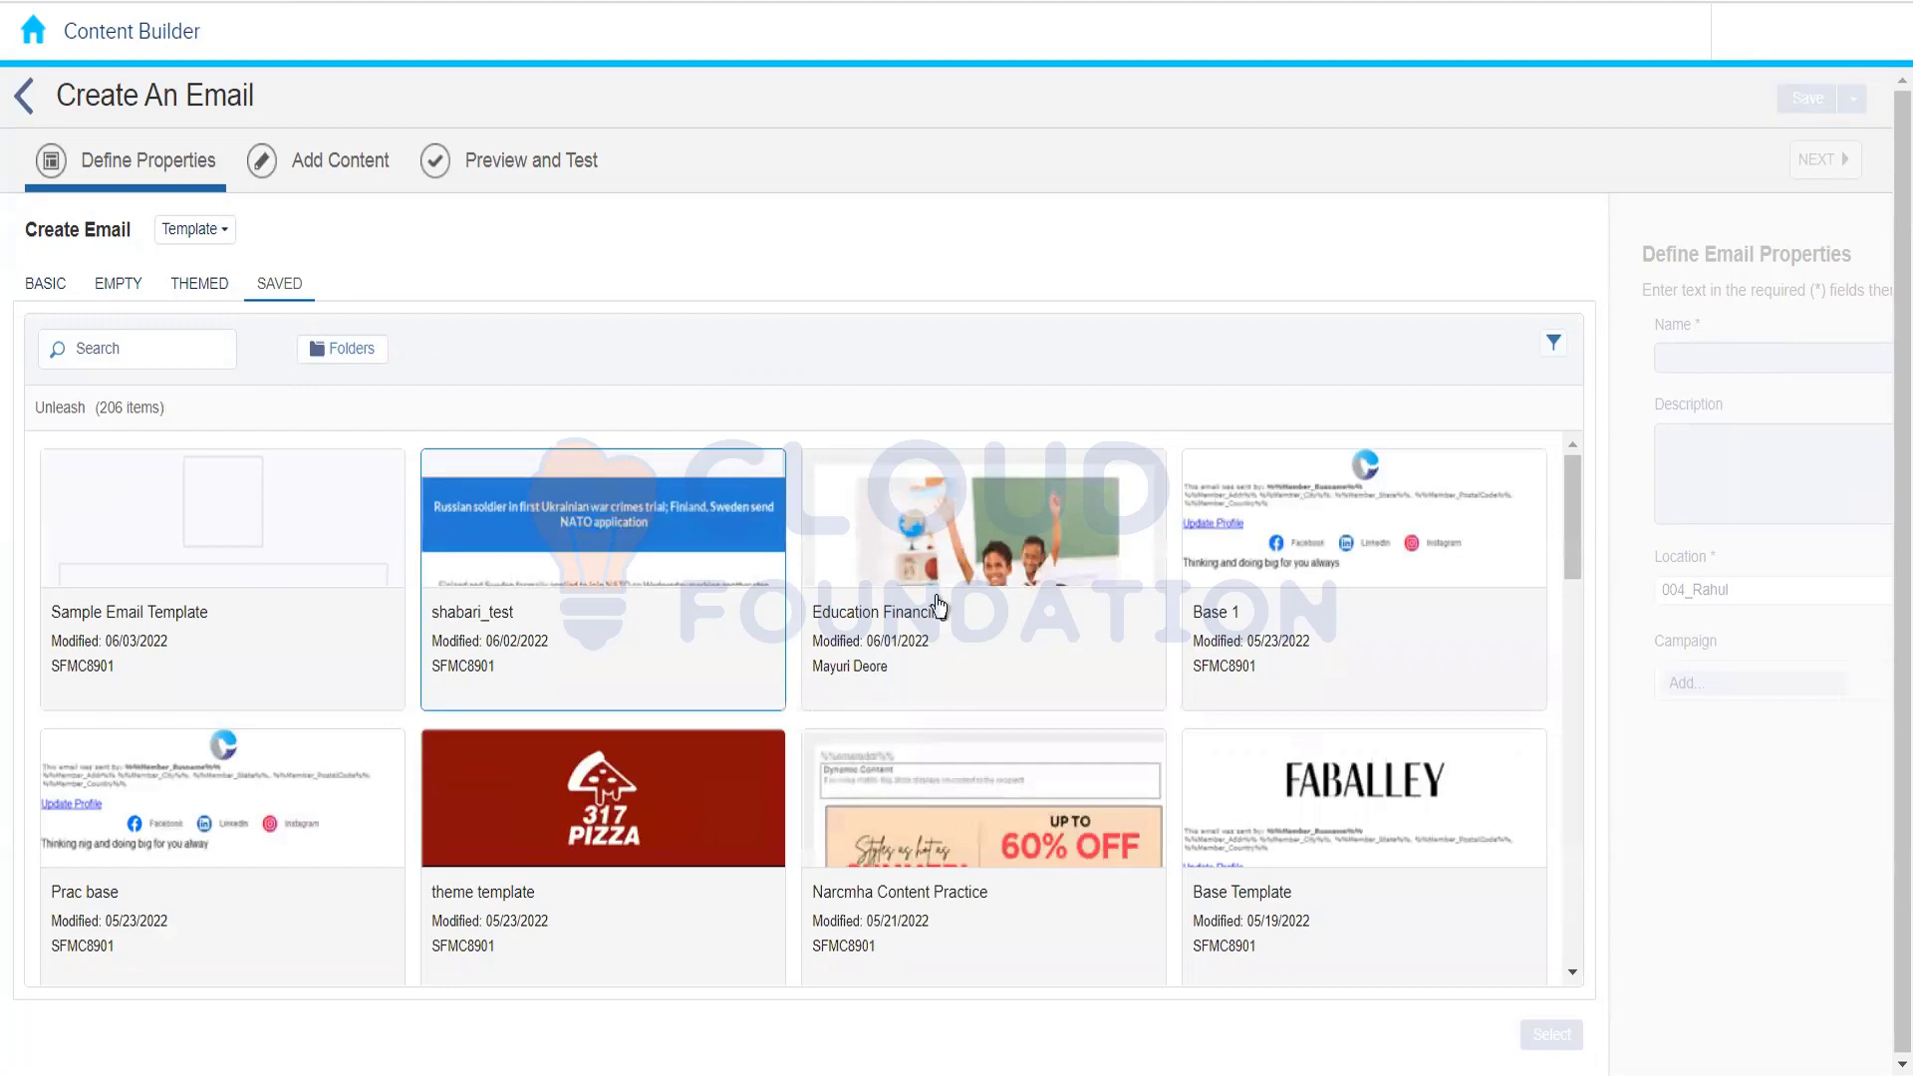
left_click_drag(1571, 542, 1605, 433)
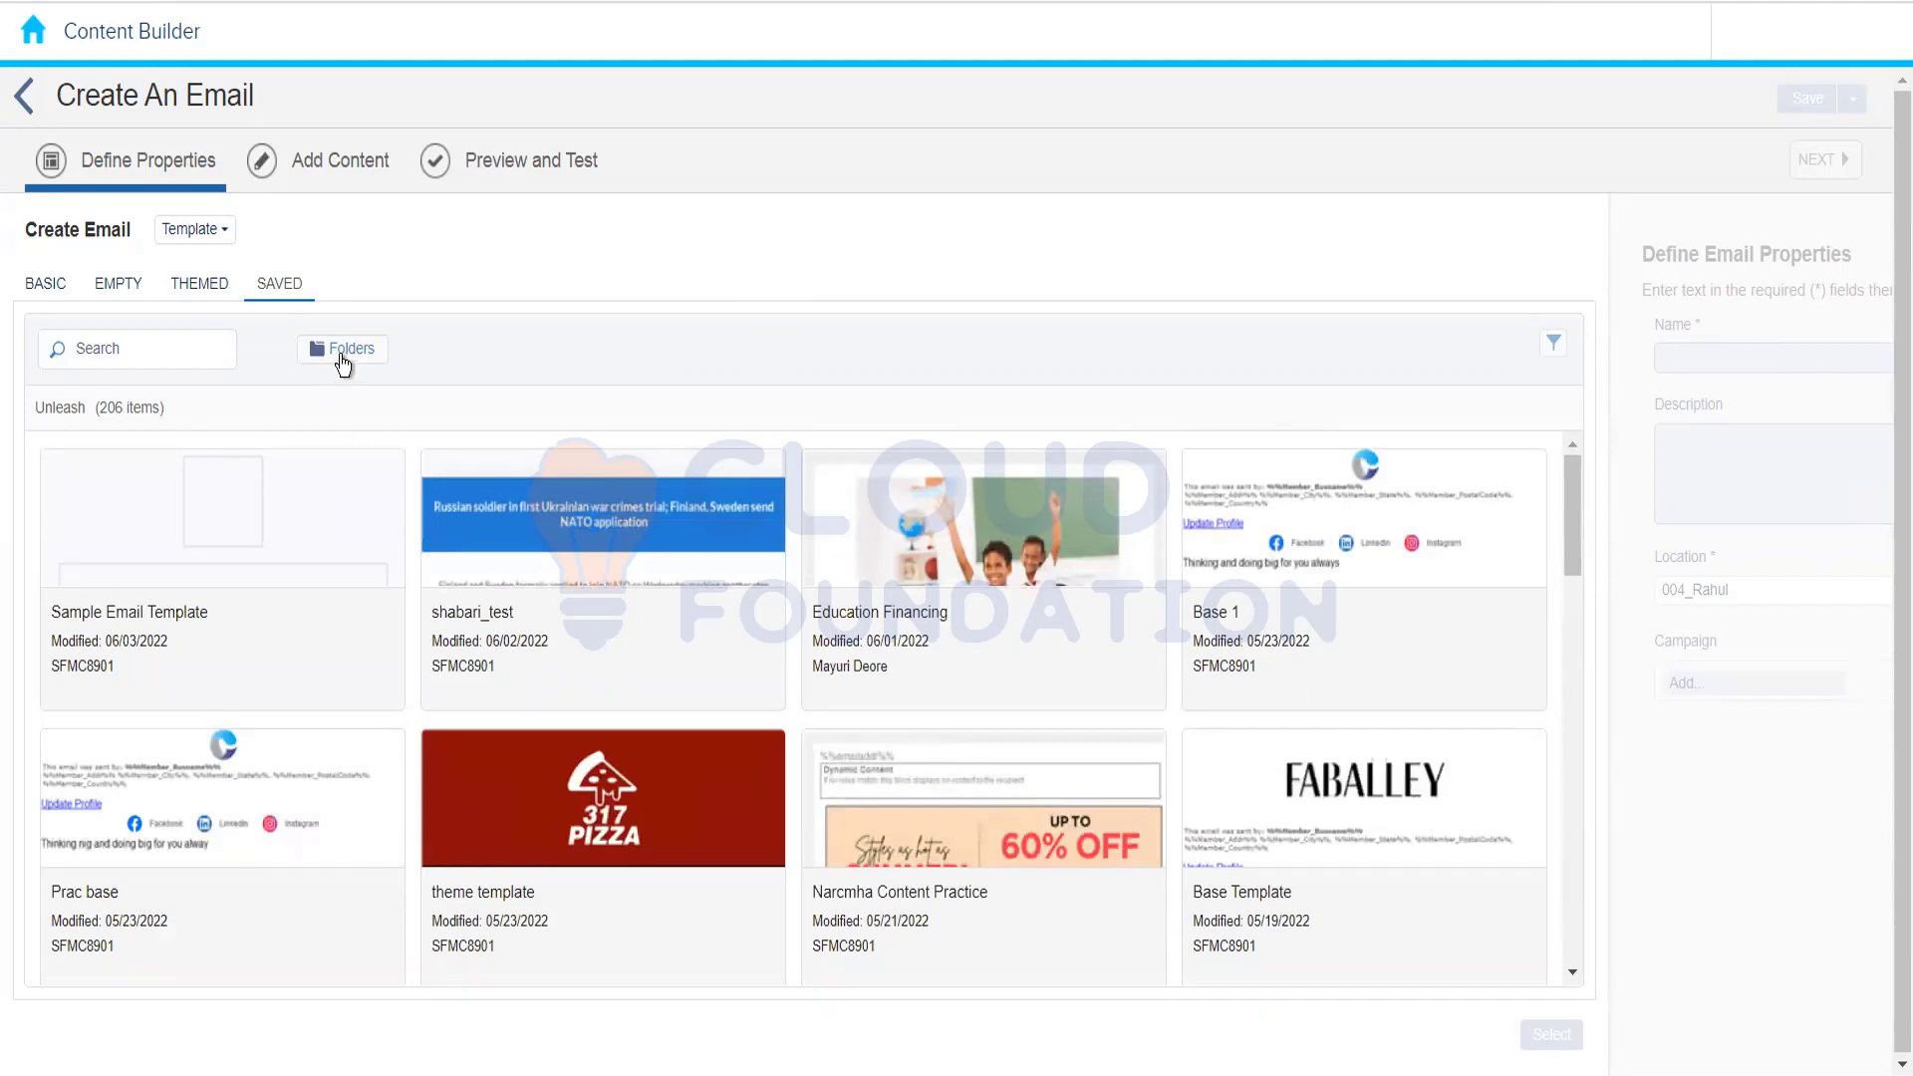
Step: Limit the saved templates to the local folder that is set as the email's location
left_click(343, 359)
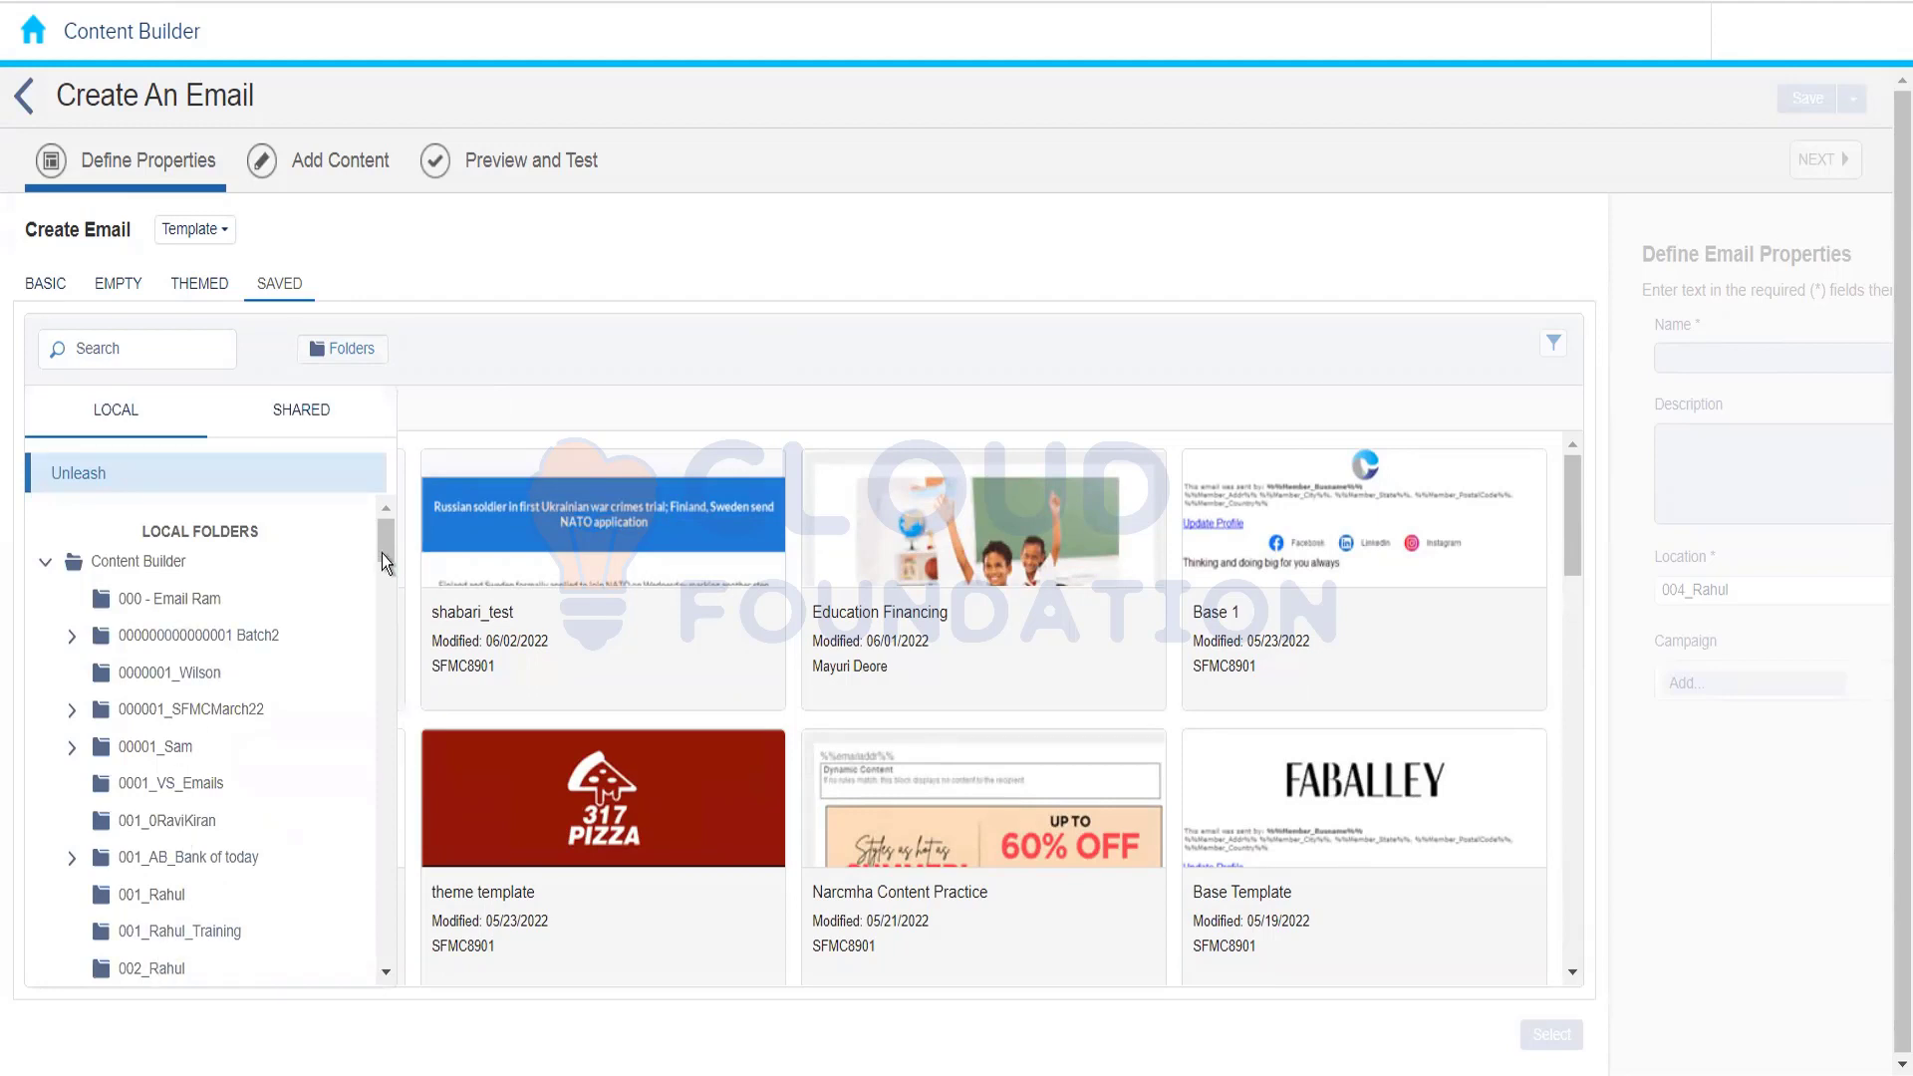
left_click_drag(381, 560, 385, 584)
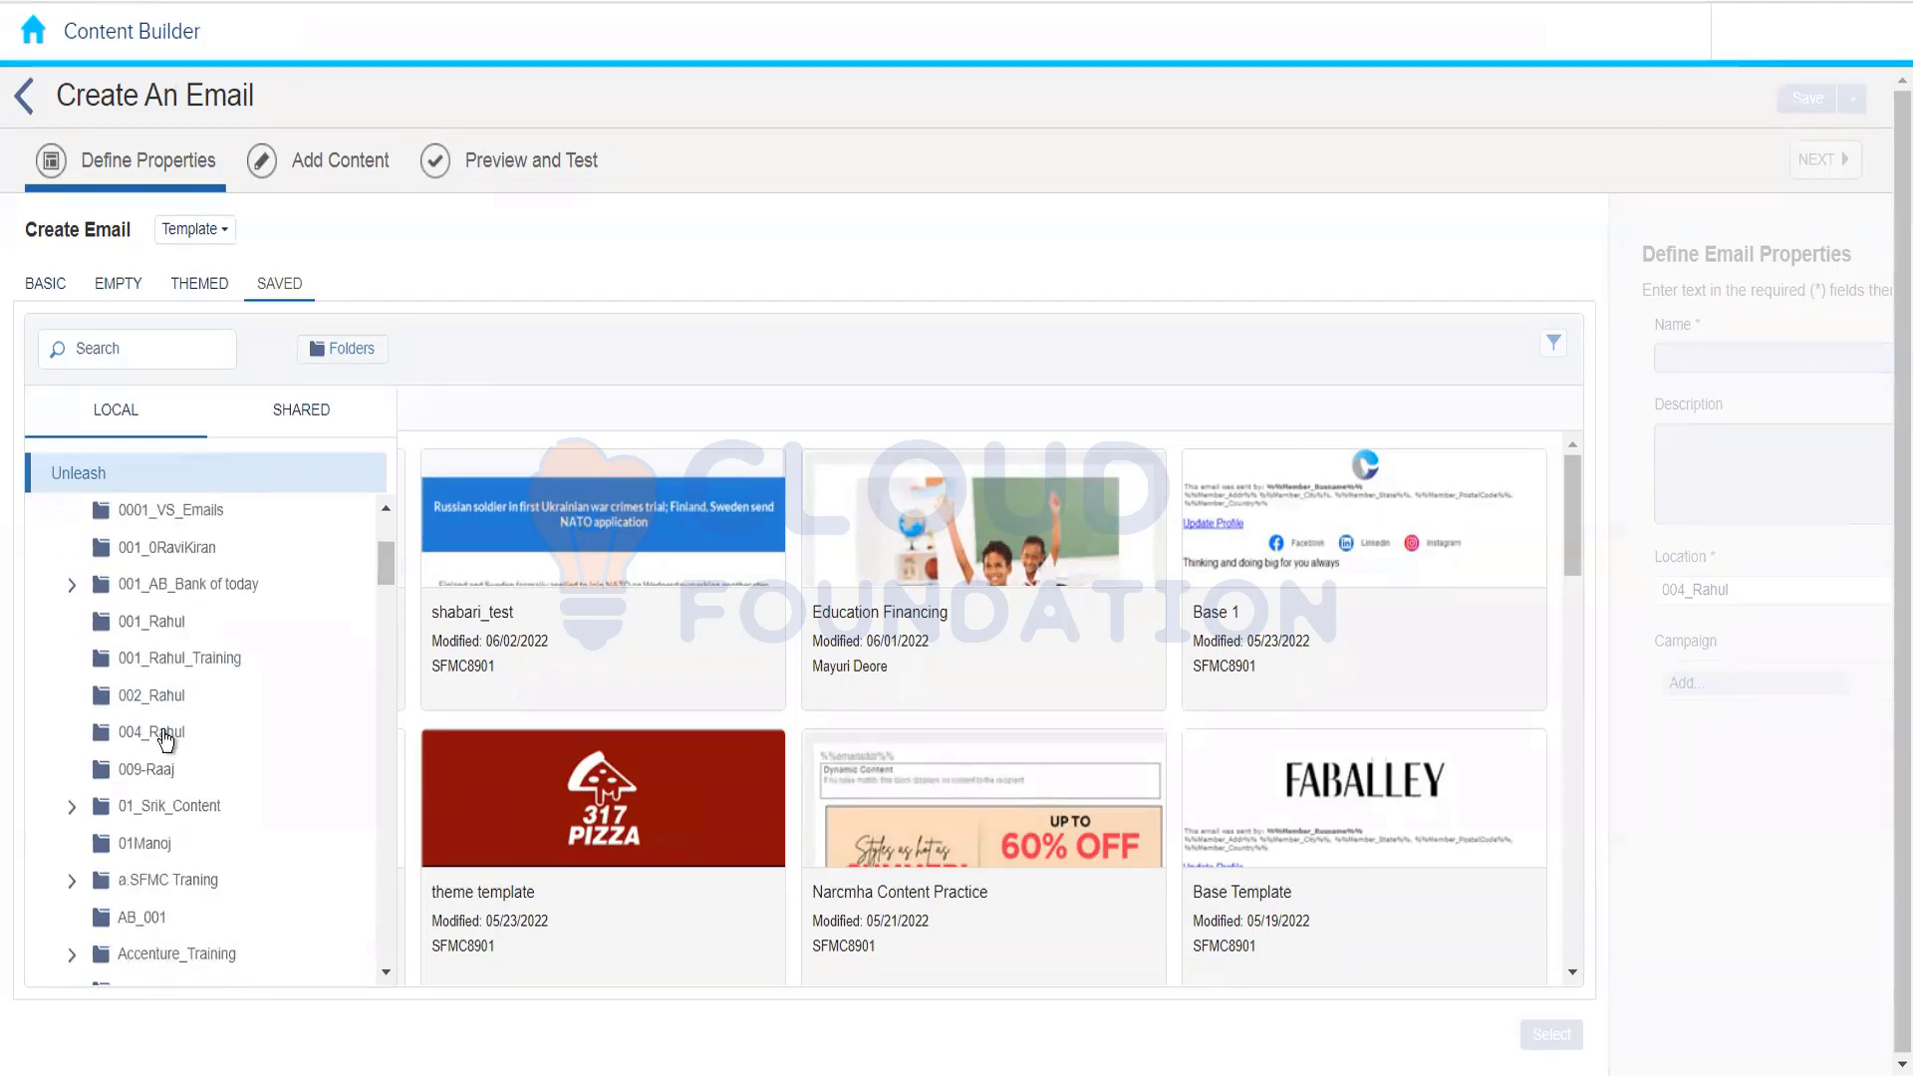
left_click(541, 345)
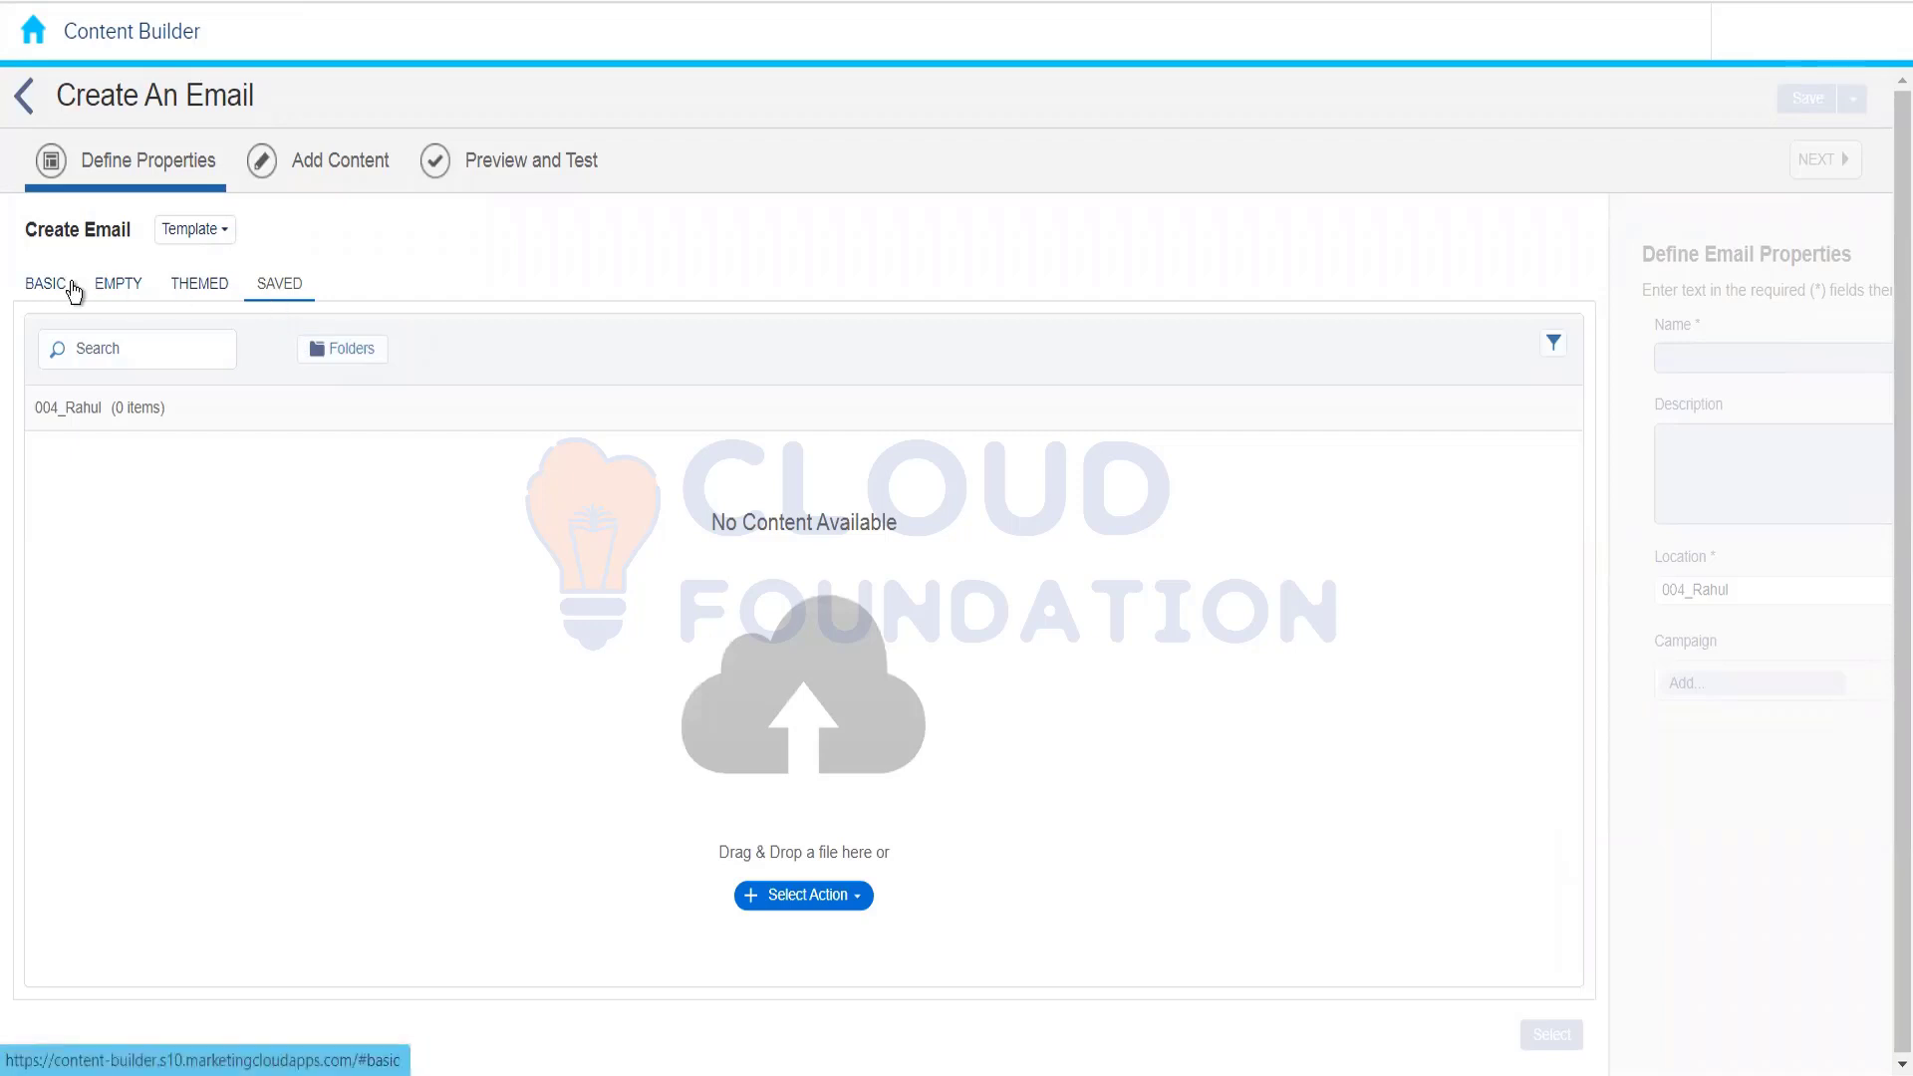
Step: View the themed and empty template collections, return to the saved ones and show those of the whole Unleash account
left_click(186, 291)
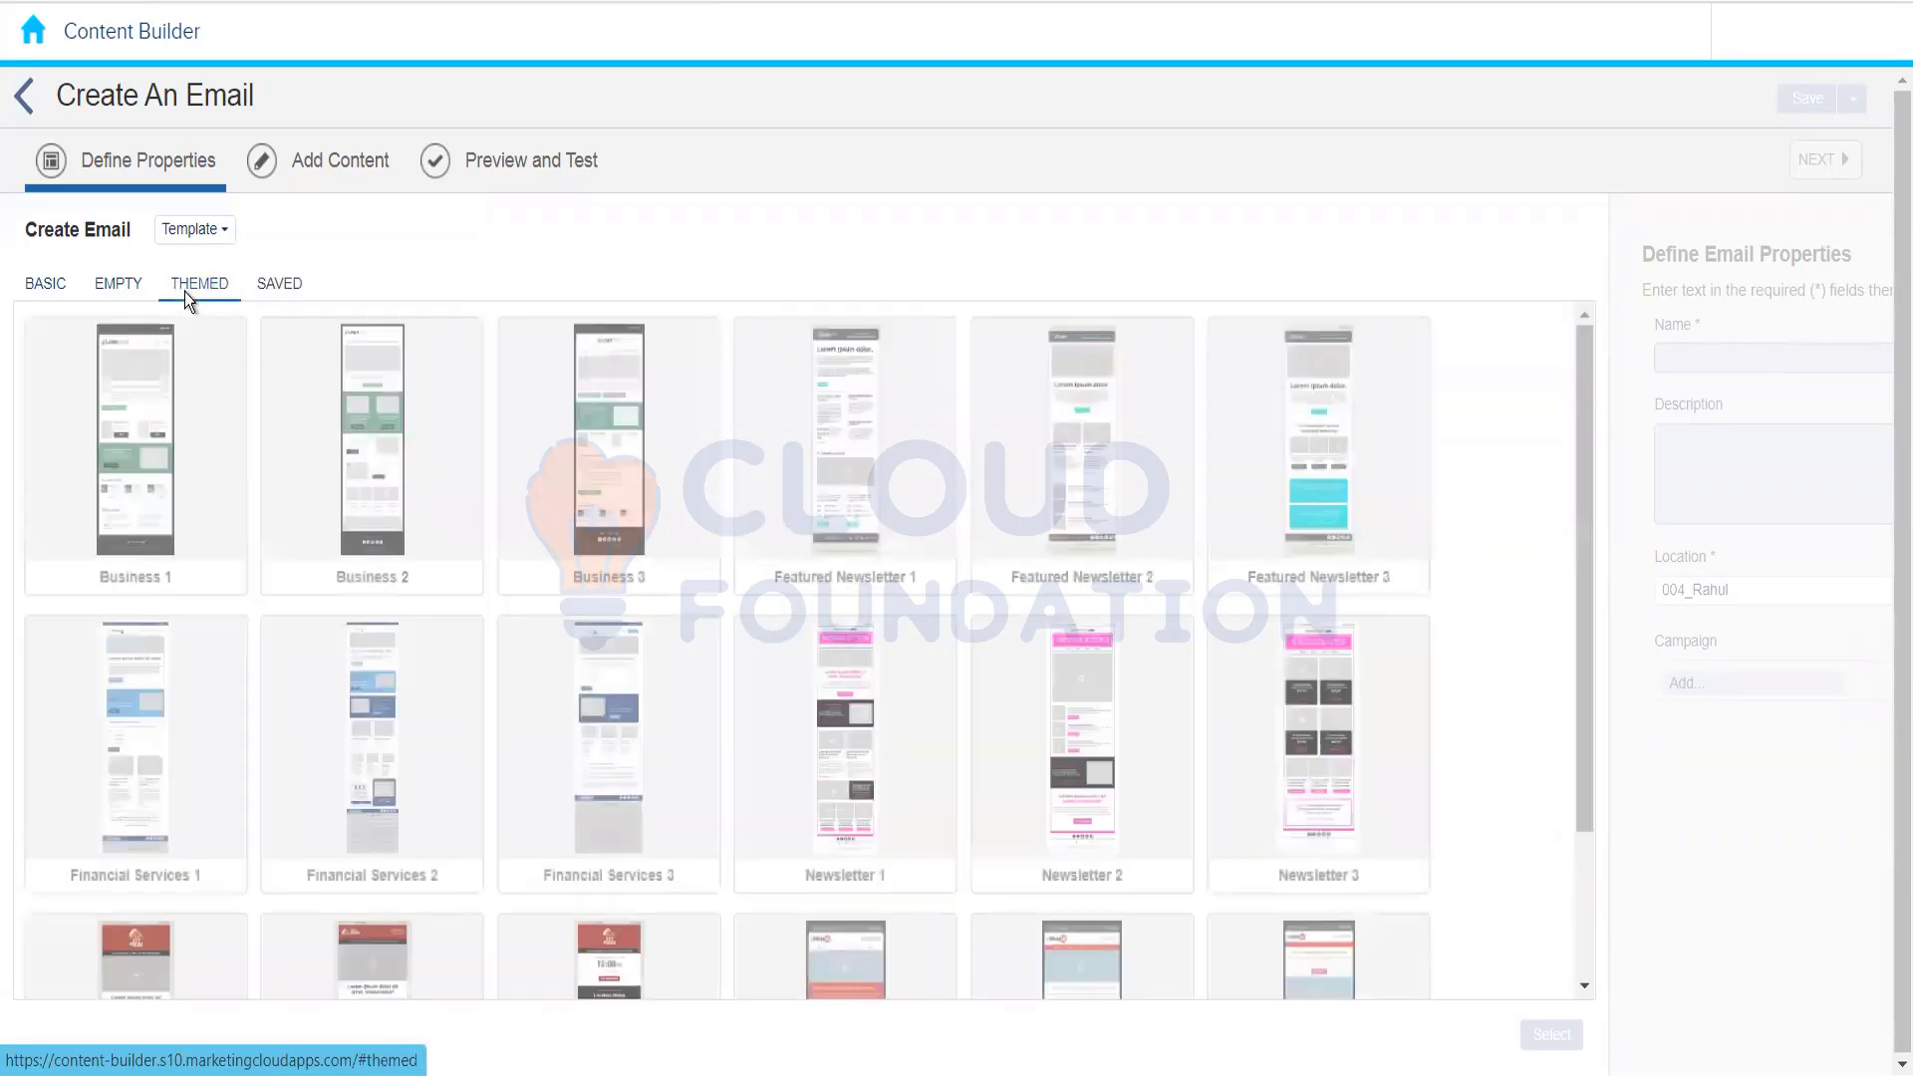
left_click(118, 291)
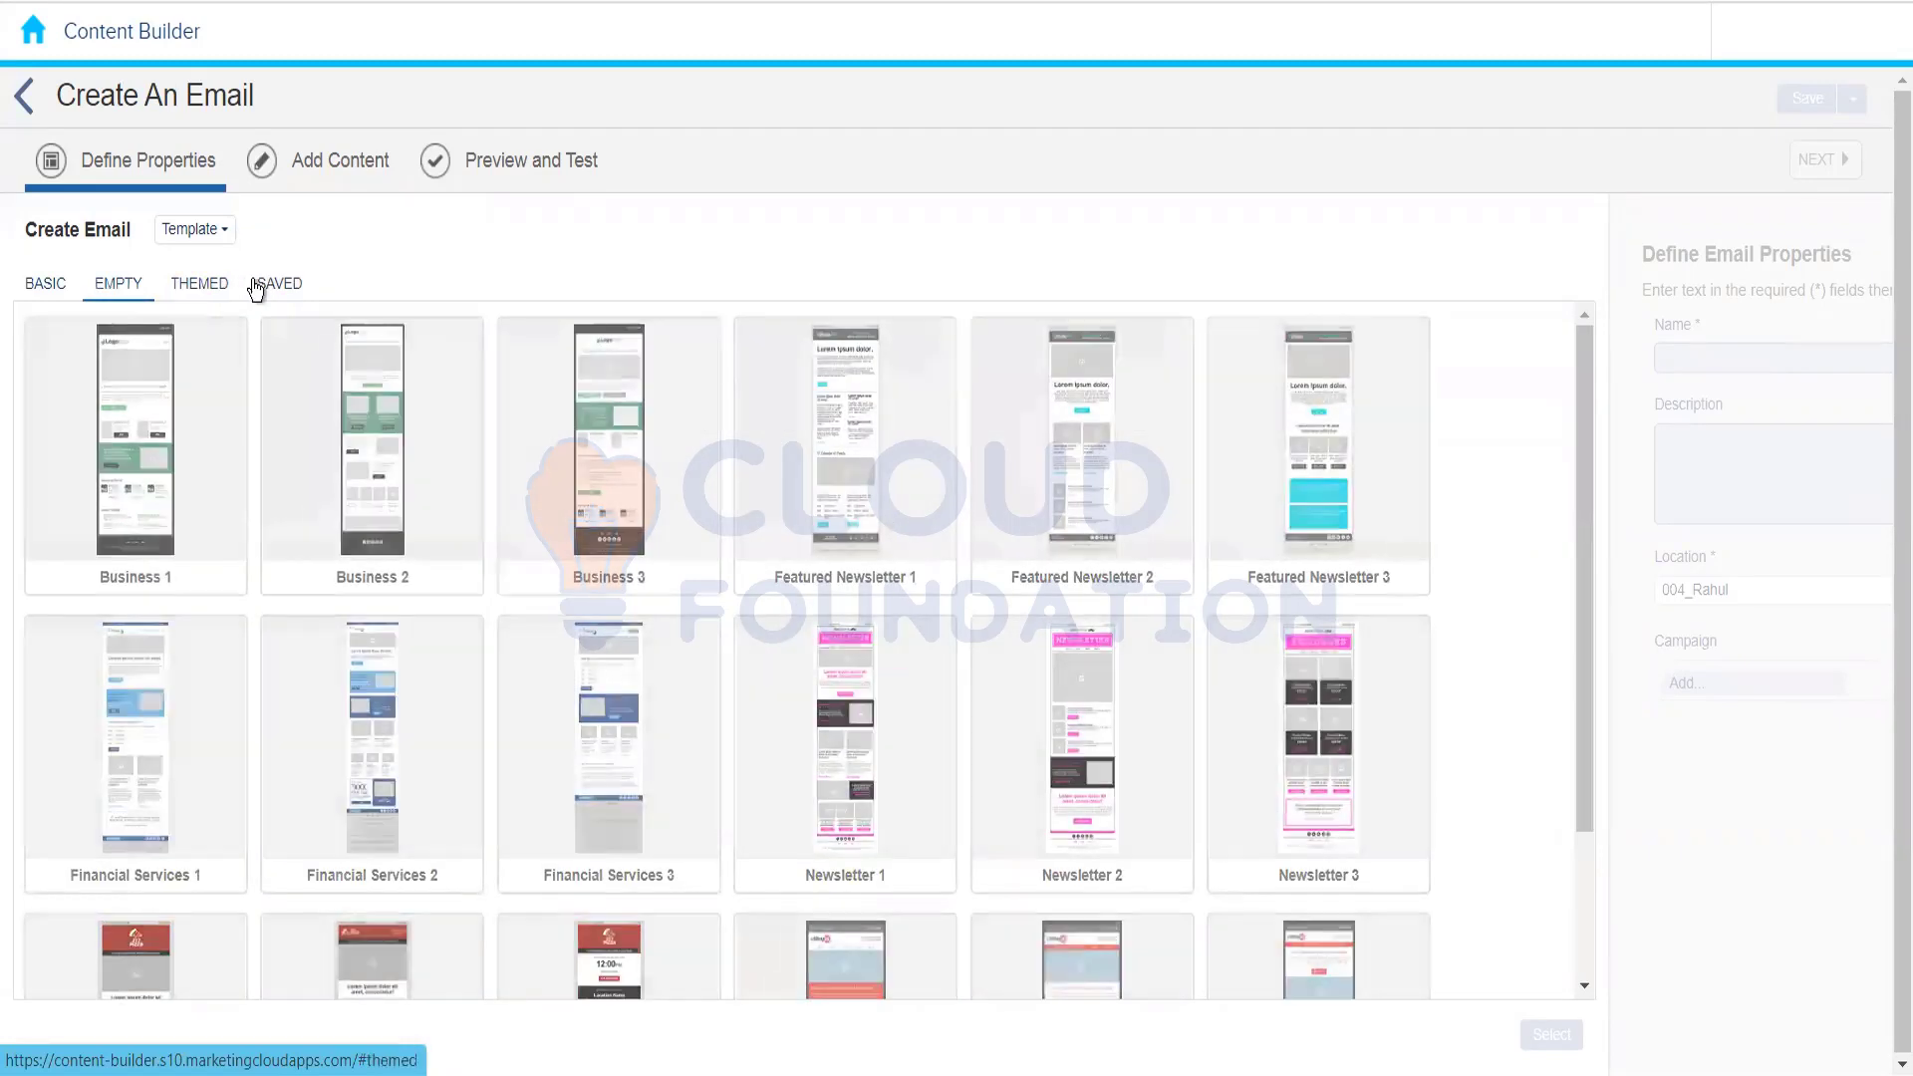
left_click(256, 287)
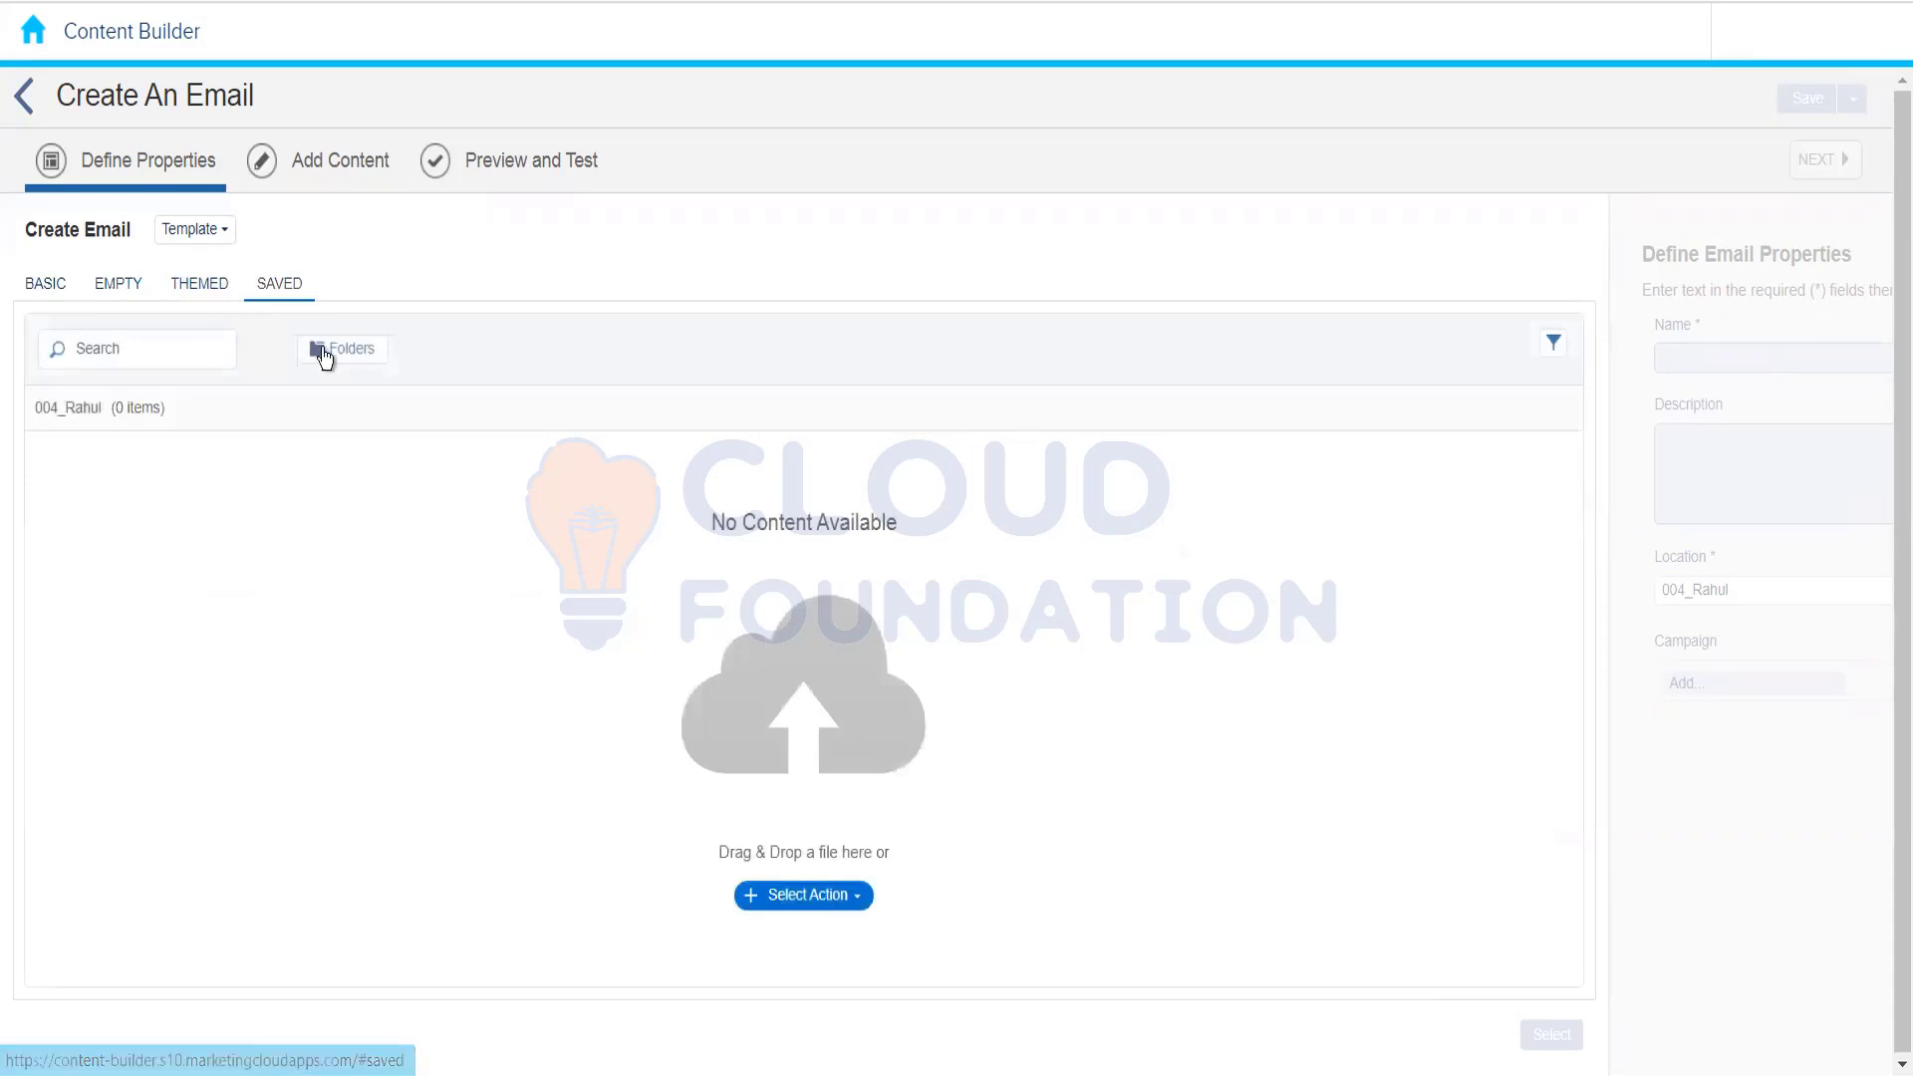
left_click(330, 353)
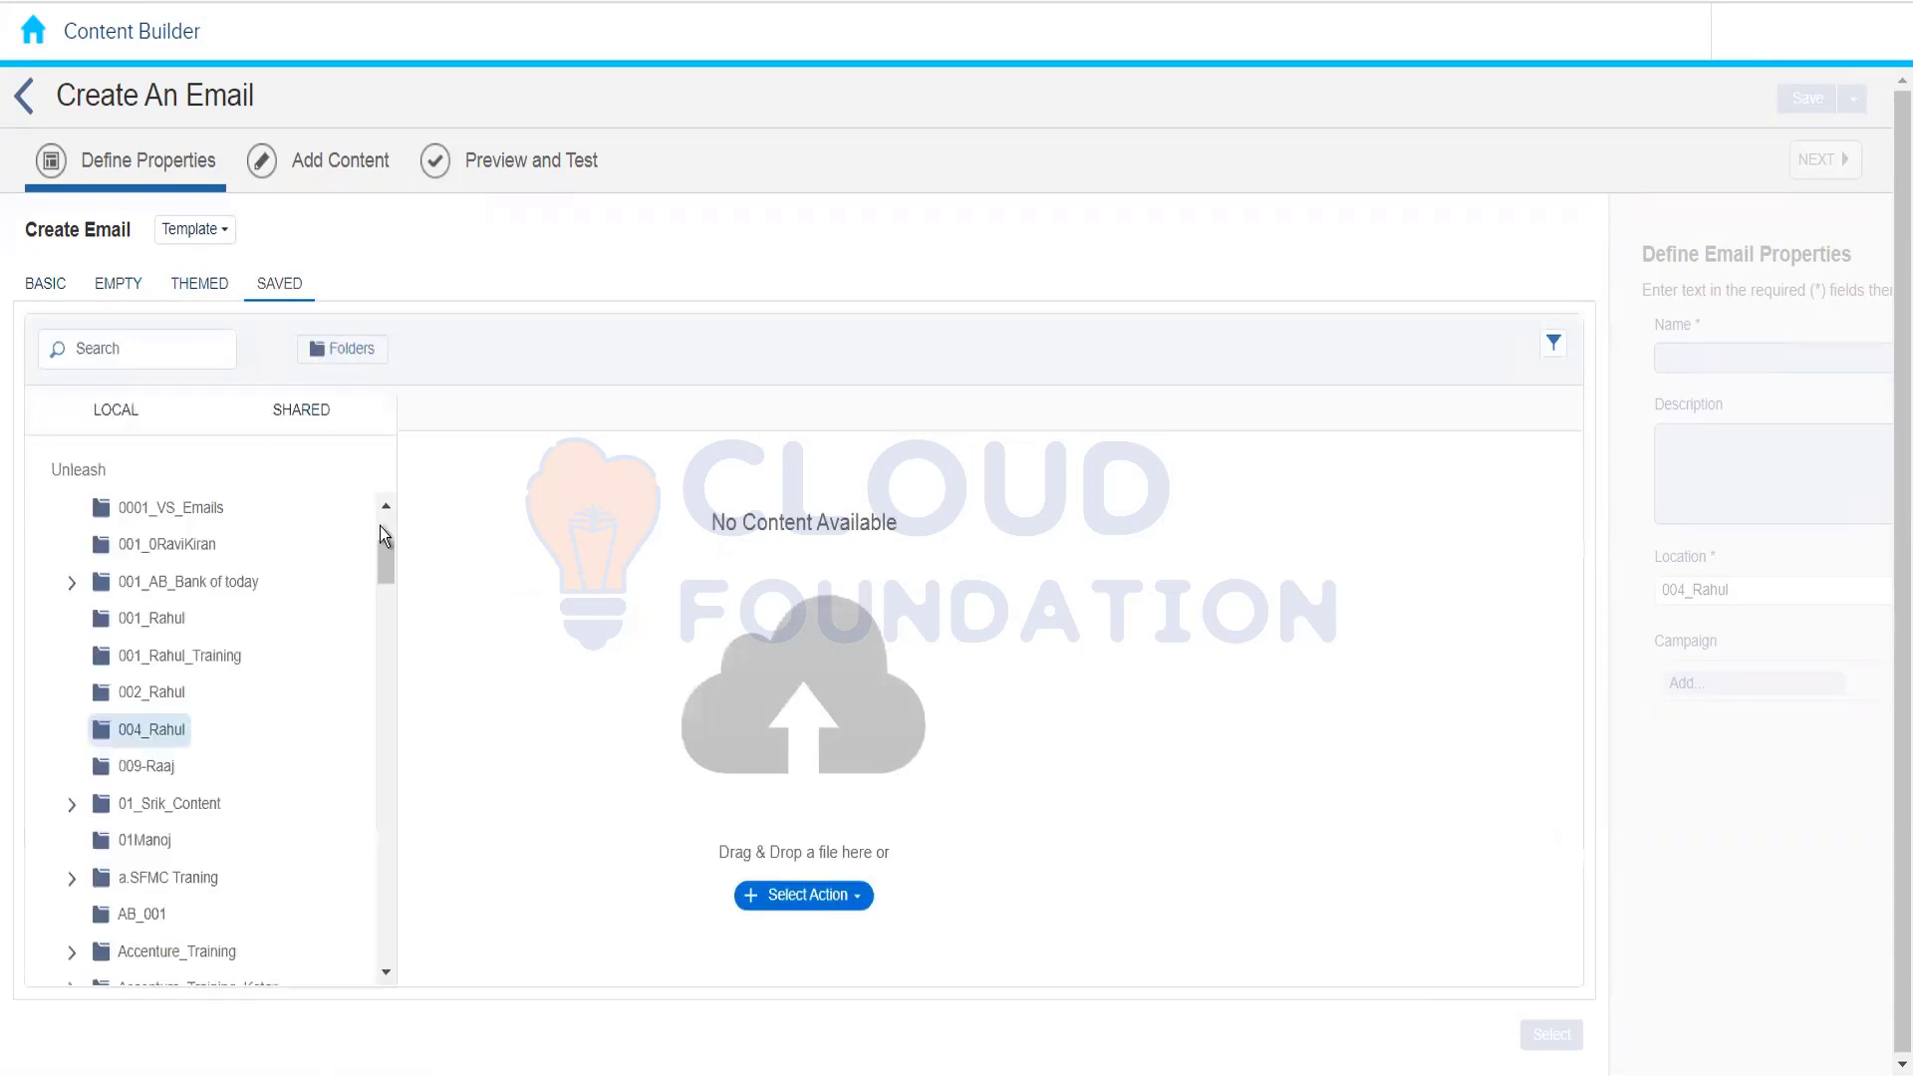
left_click(570, 290)
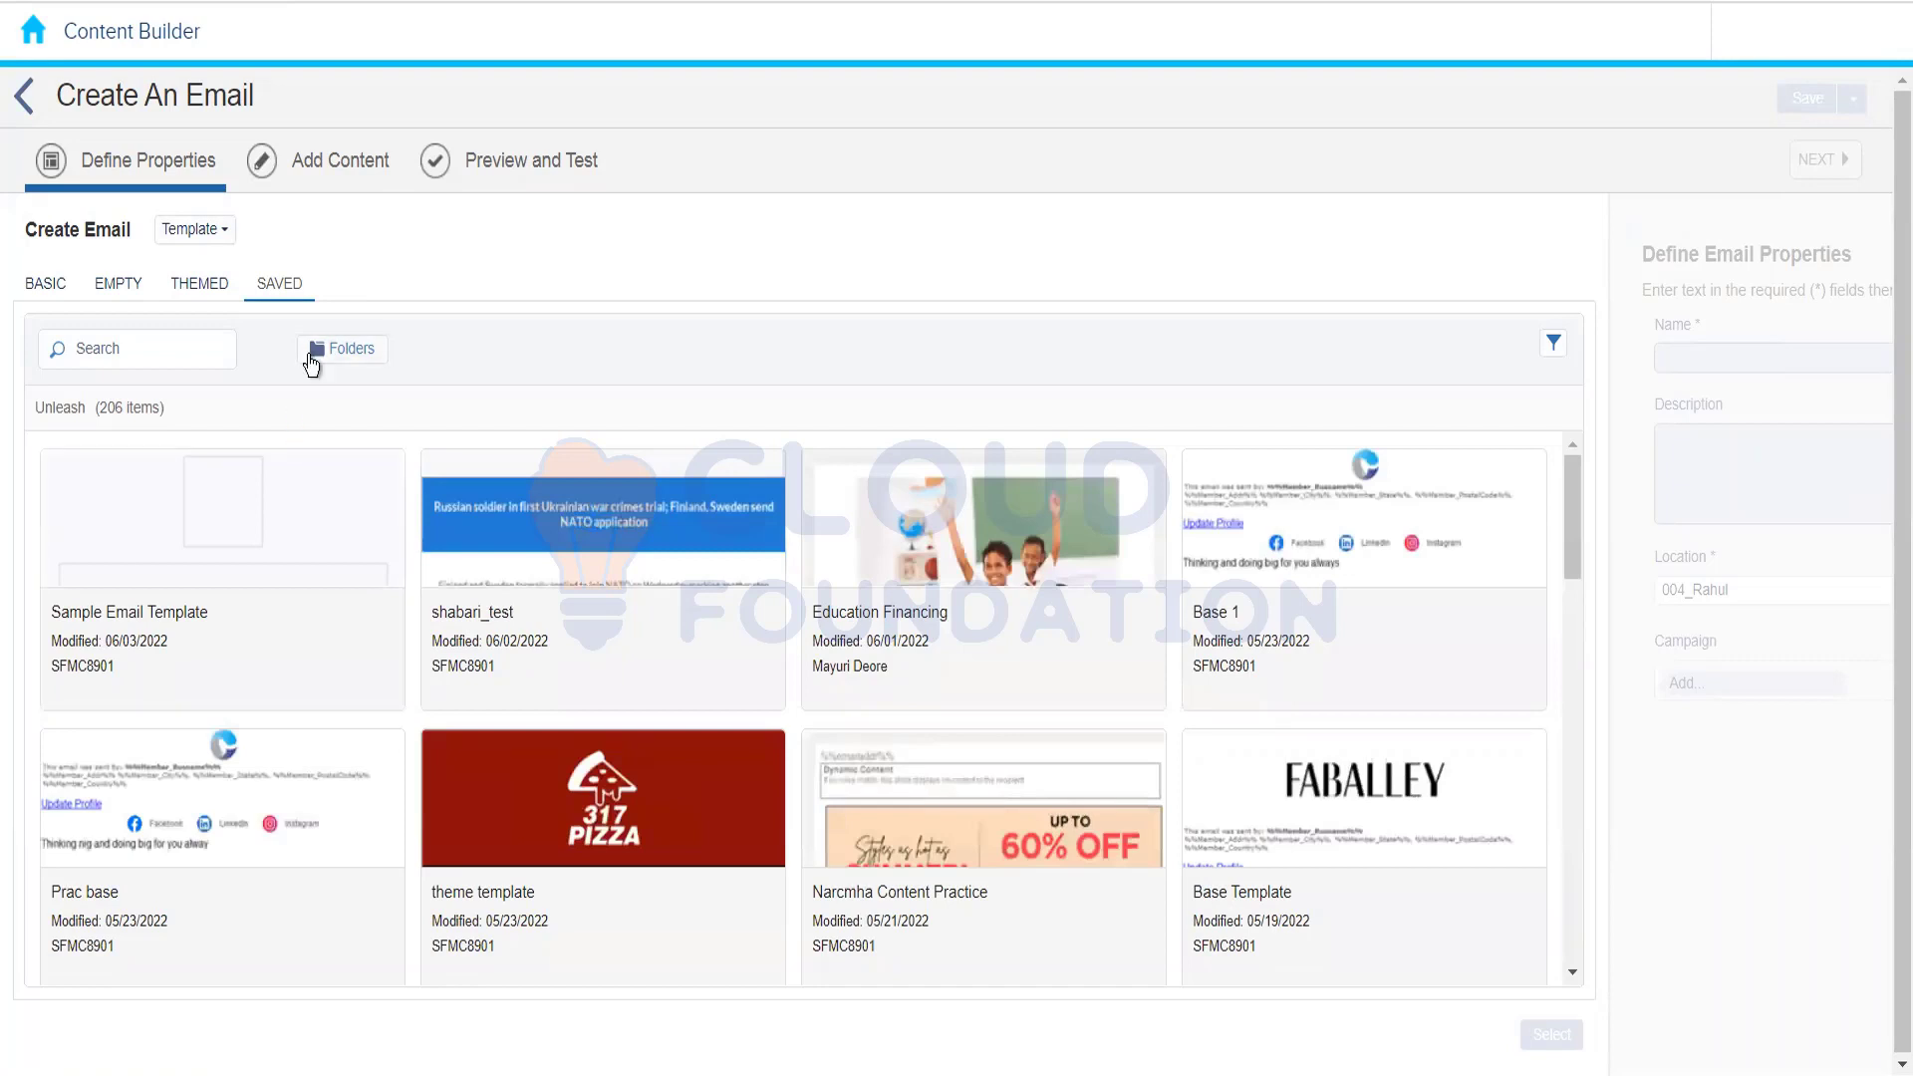
Step: Leave the new email and start a new email template in the current folder using the Paste HTML option
left_click(24, 109)
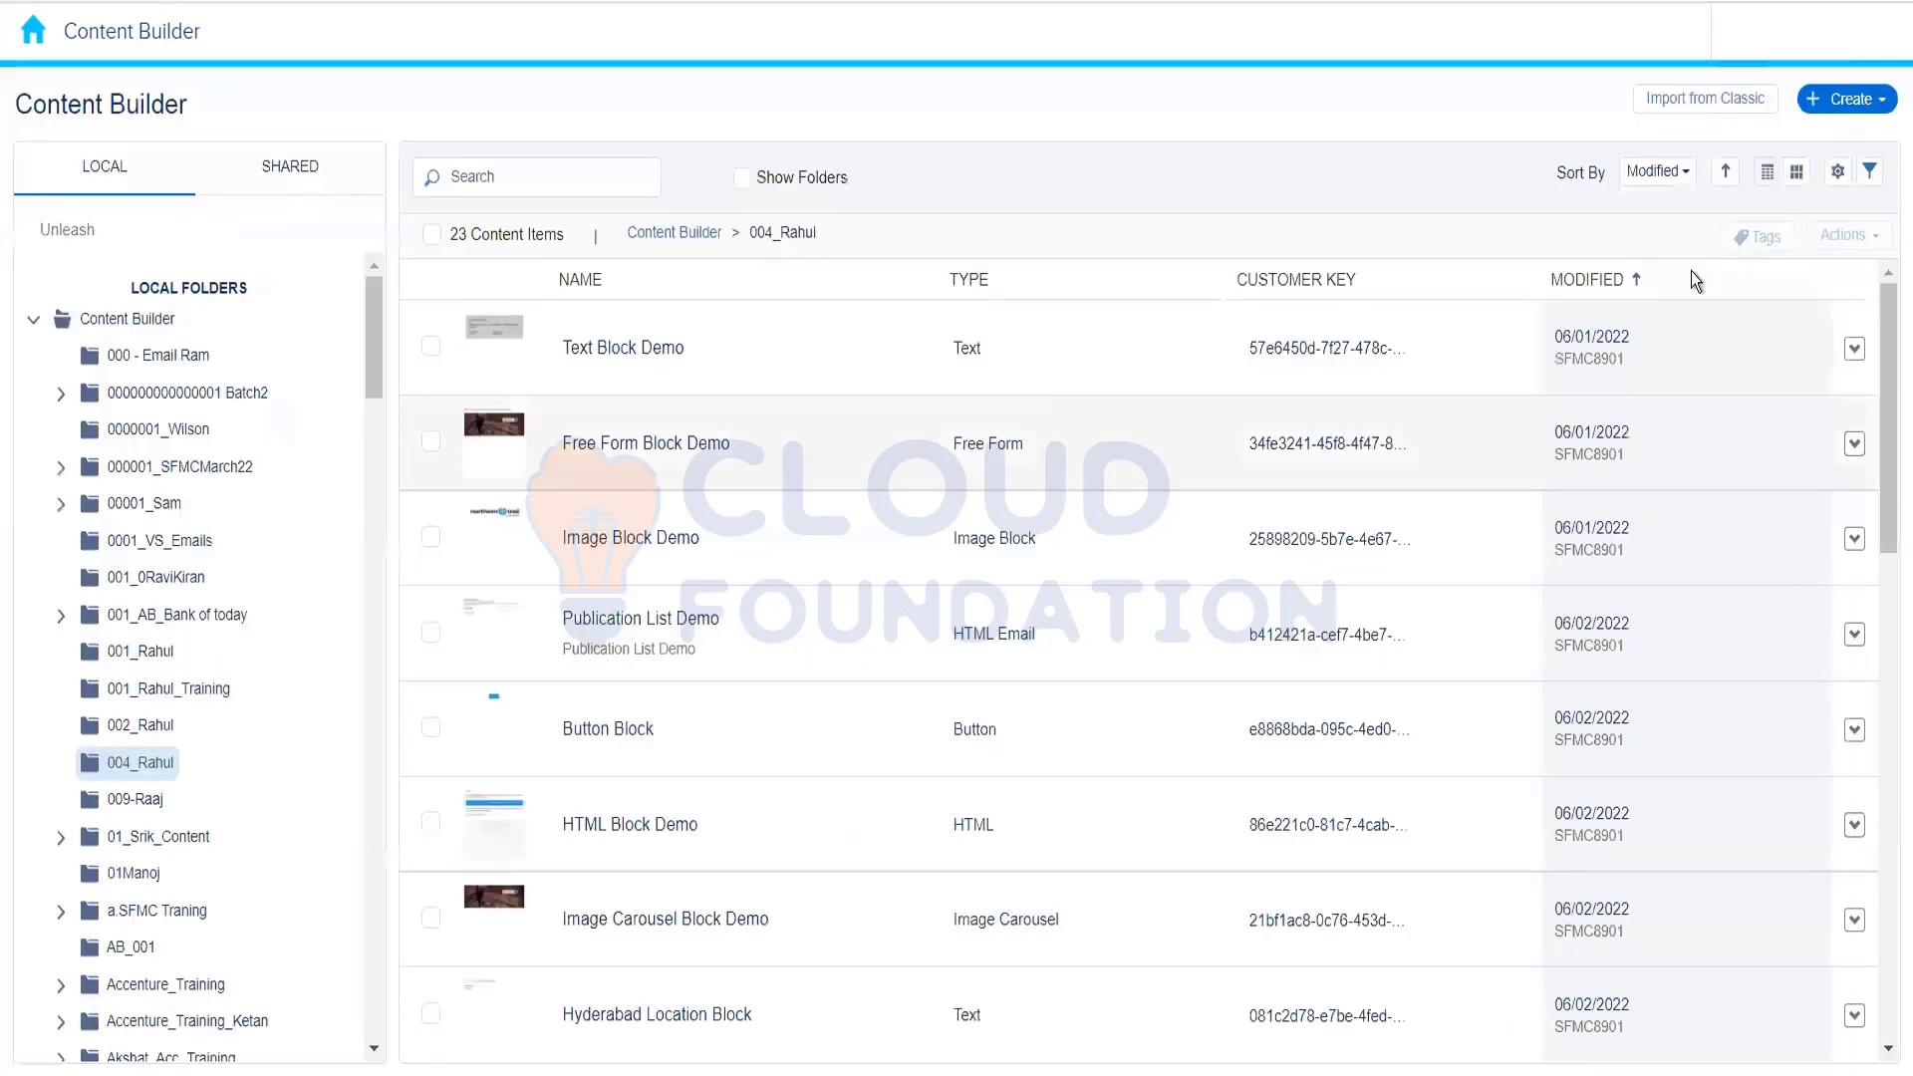
left_click(1850, 99)
mouse_move(1790, 213)
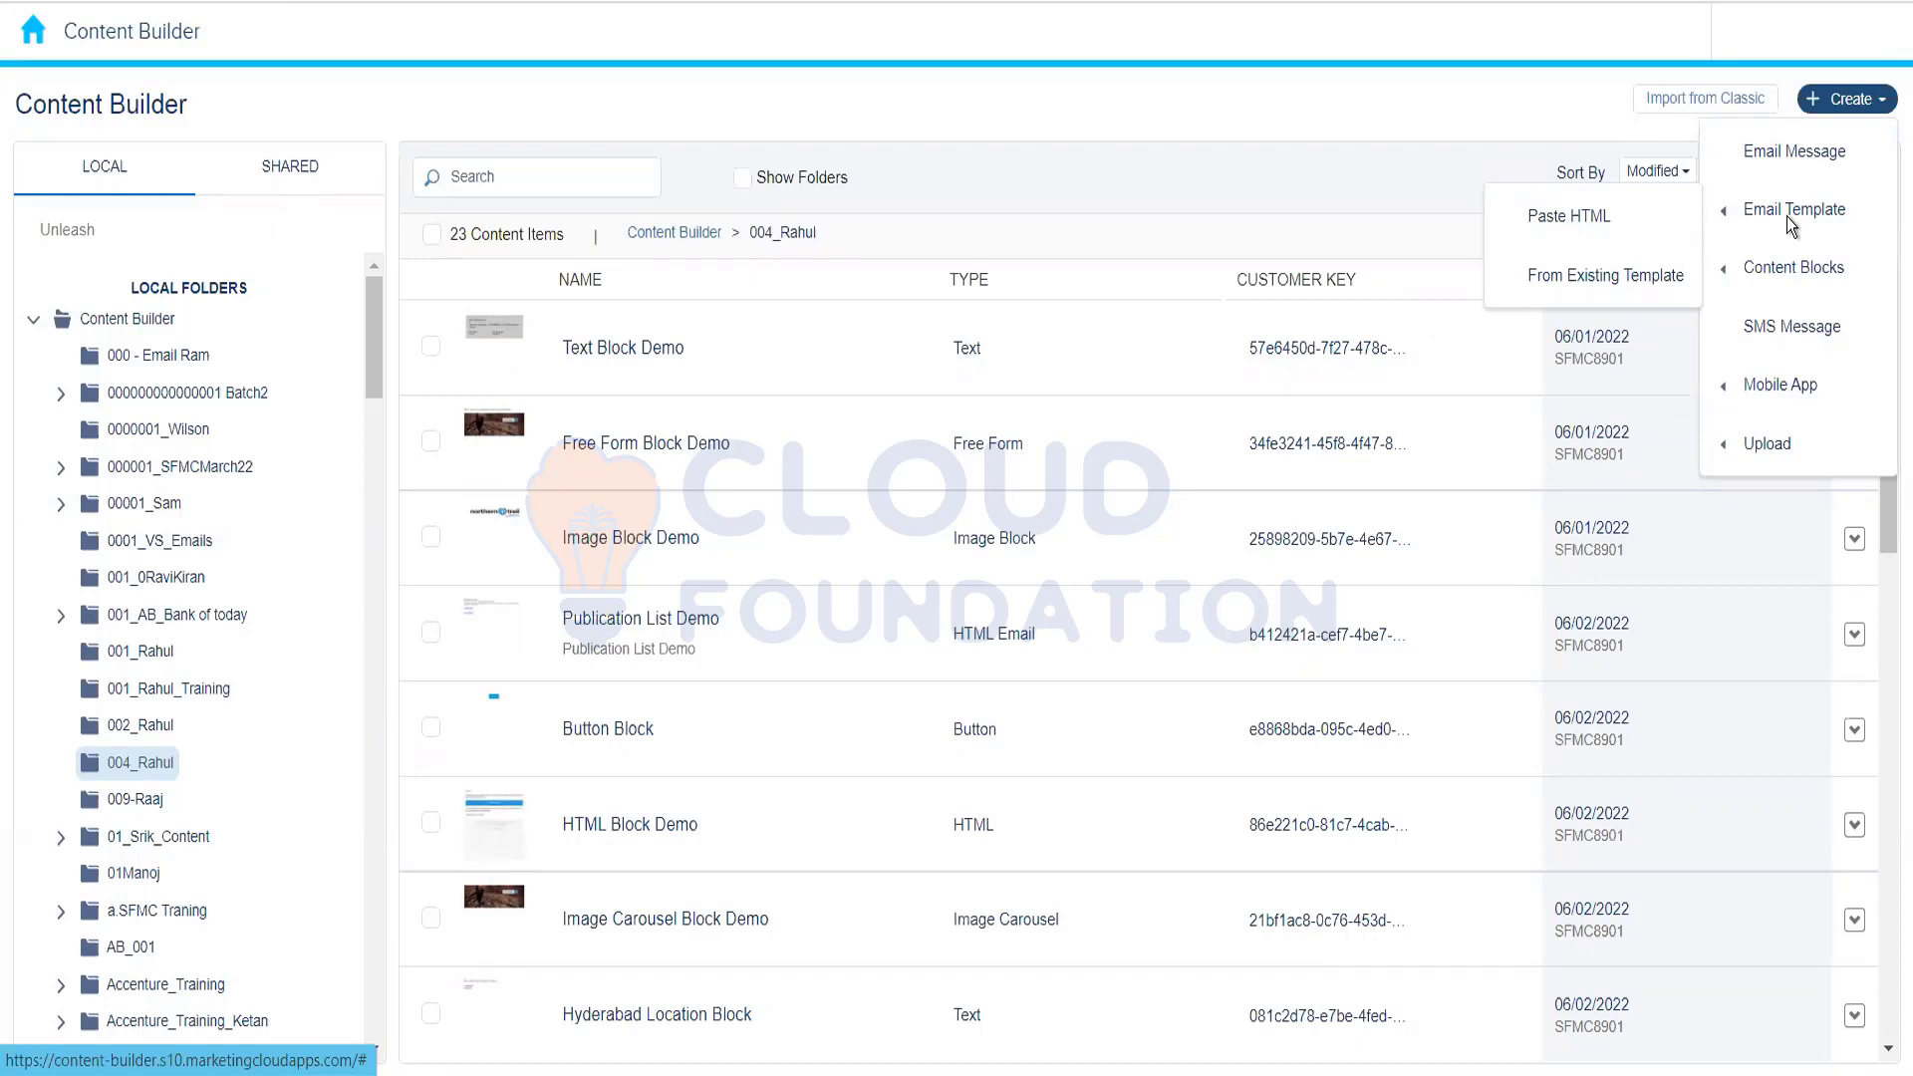
mouse_move(1769, 299)
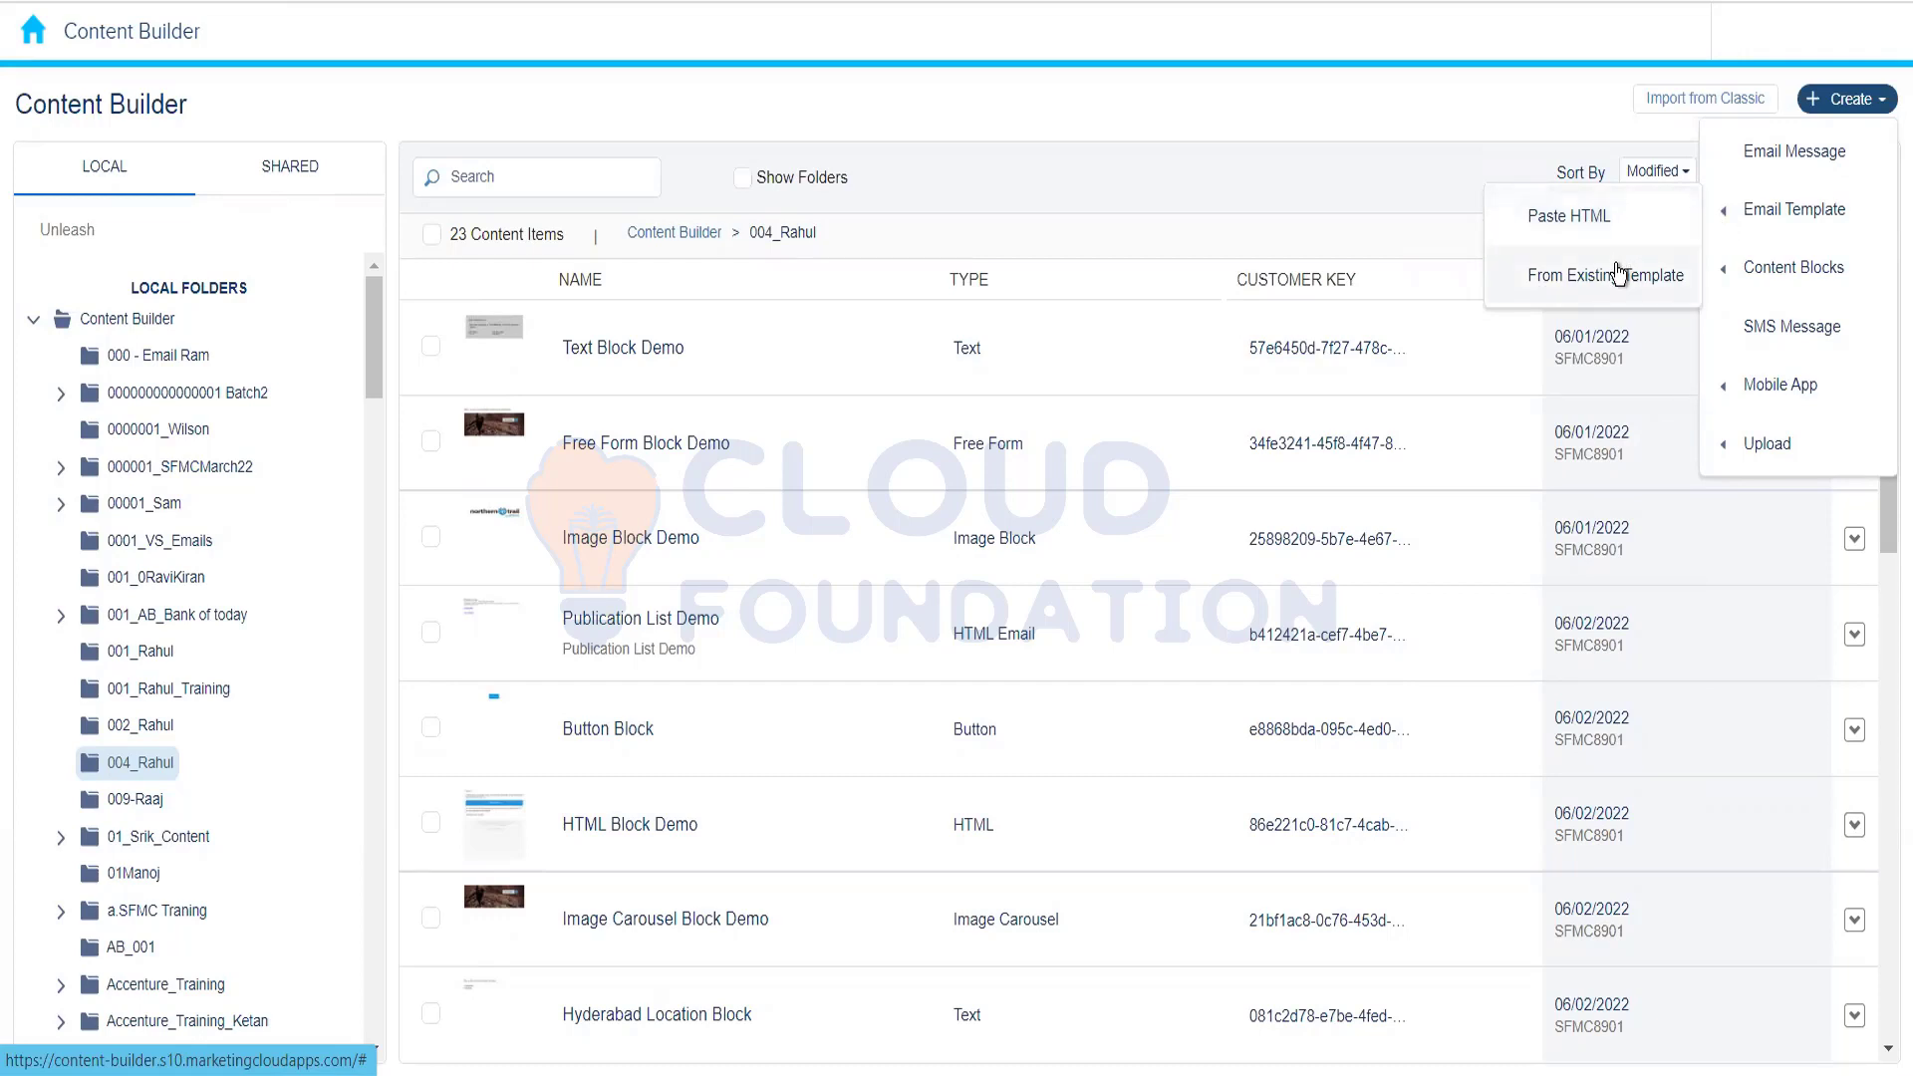
left_click(1588, 221)
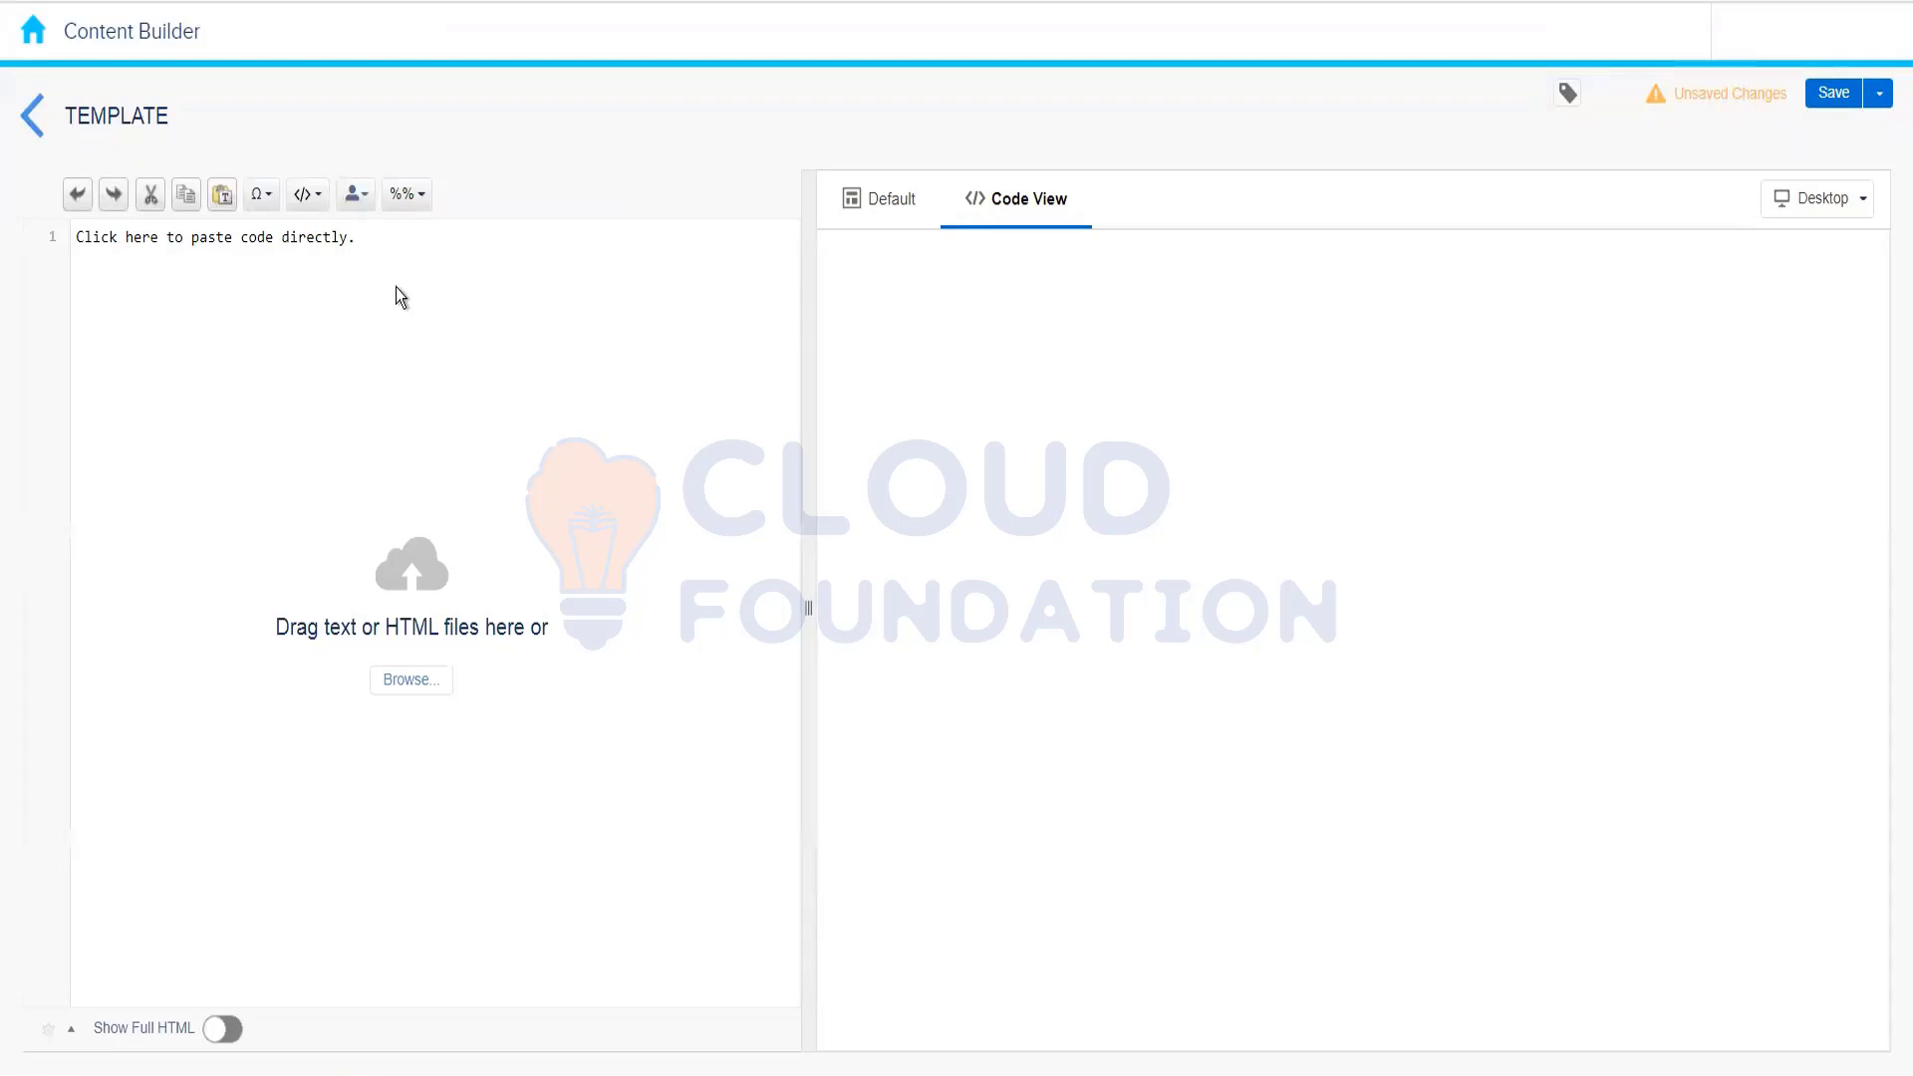
Step: Leave the Paste HTML template without saving and start a new email template from an existing template
left_click(35, 132)
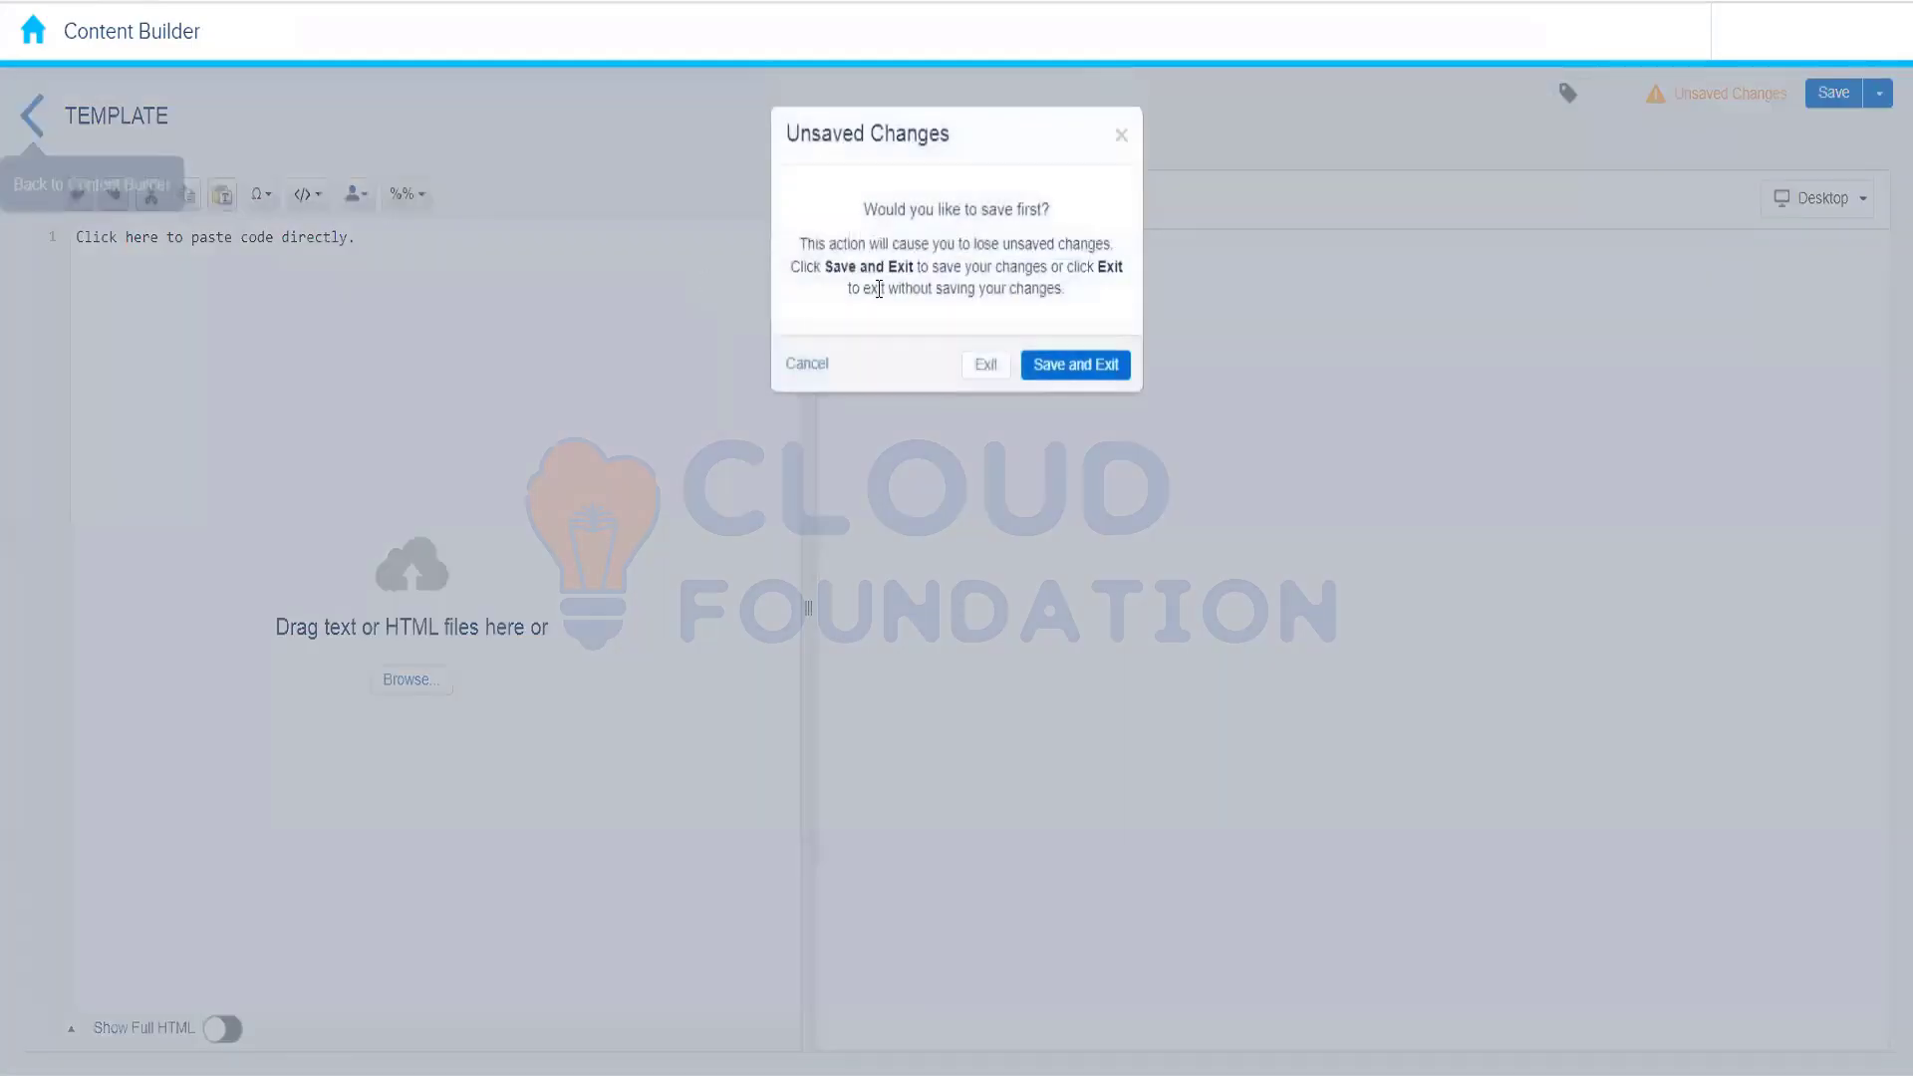
left_click(995, 372)
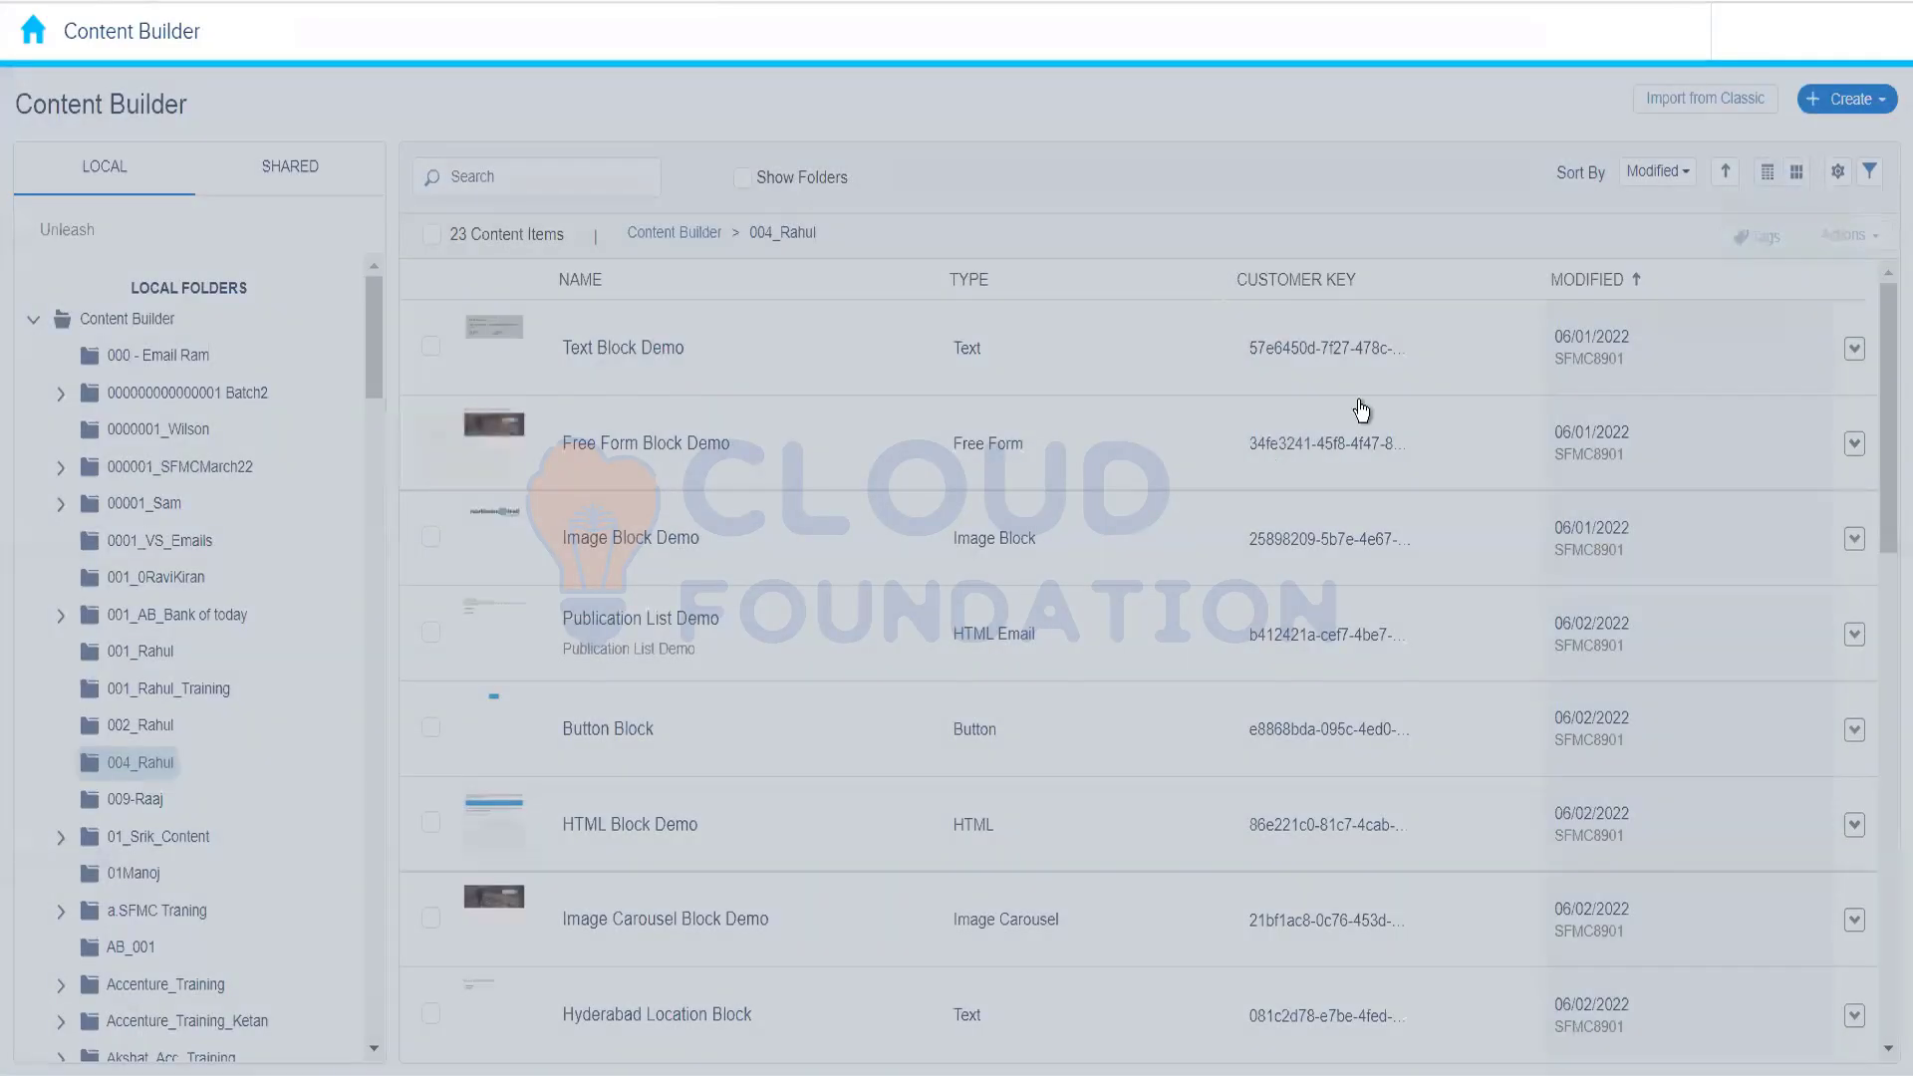
left_click(1846, 99)
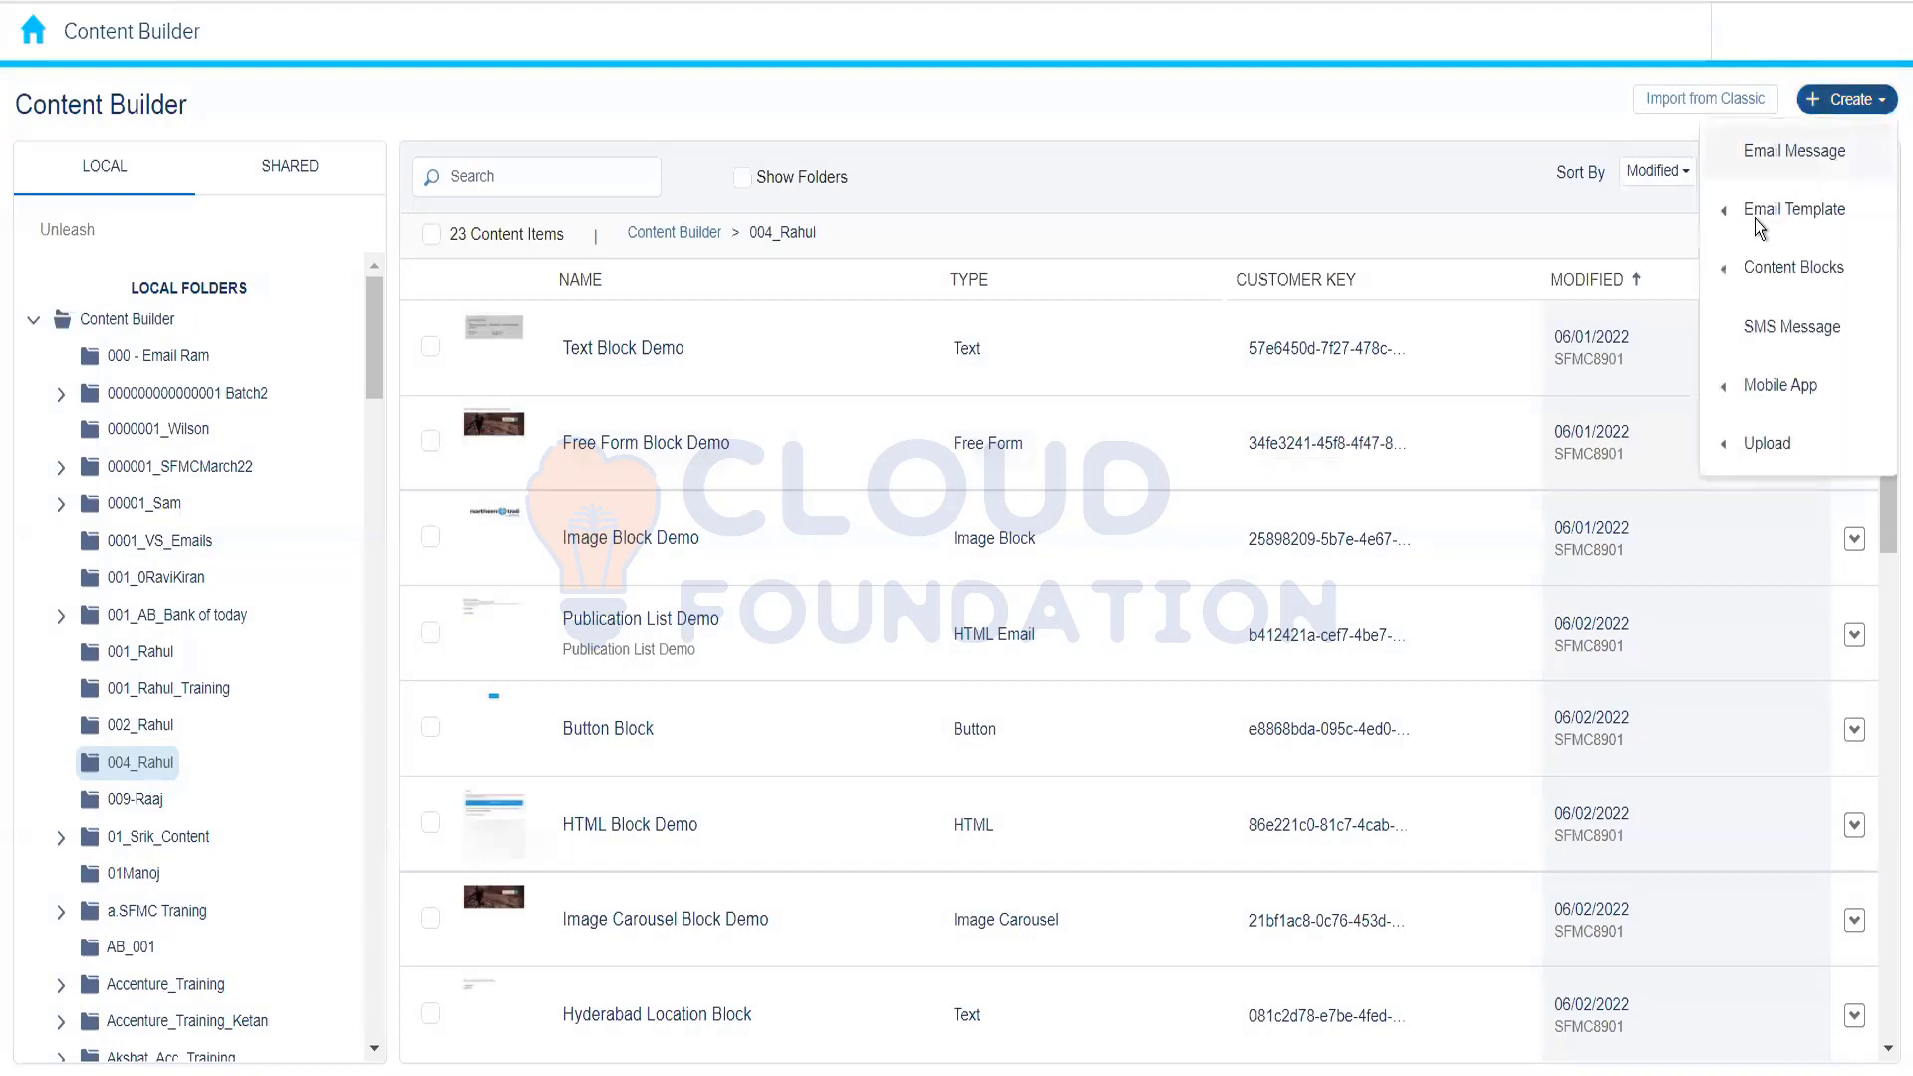
left_click(1592, 283)
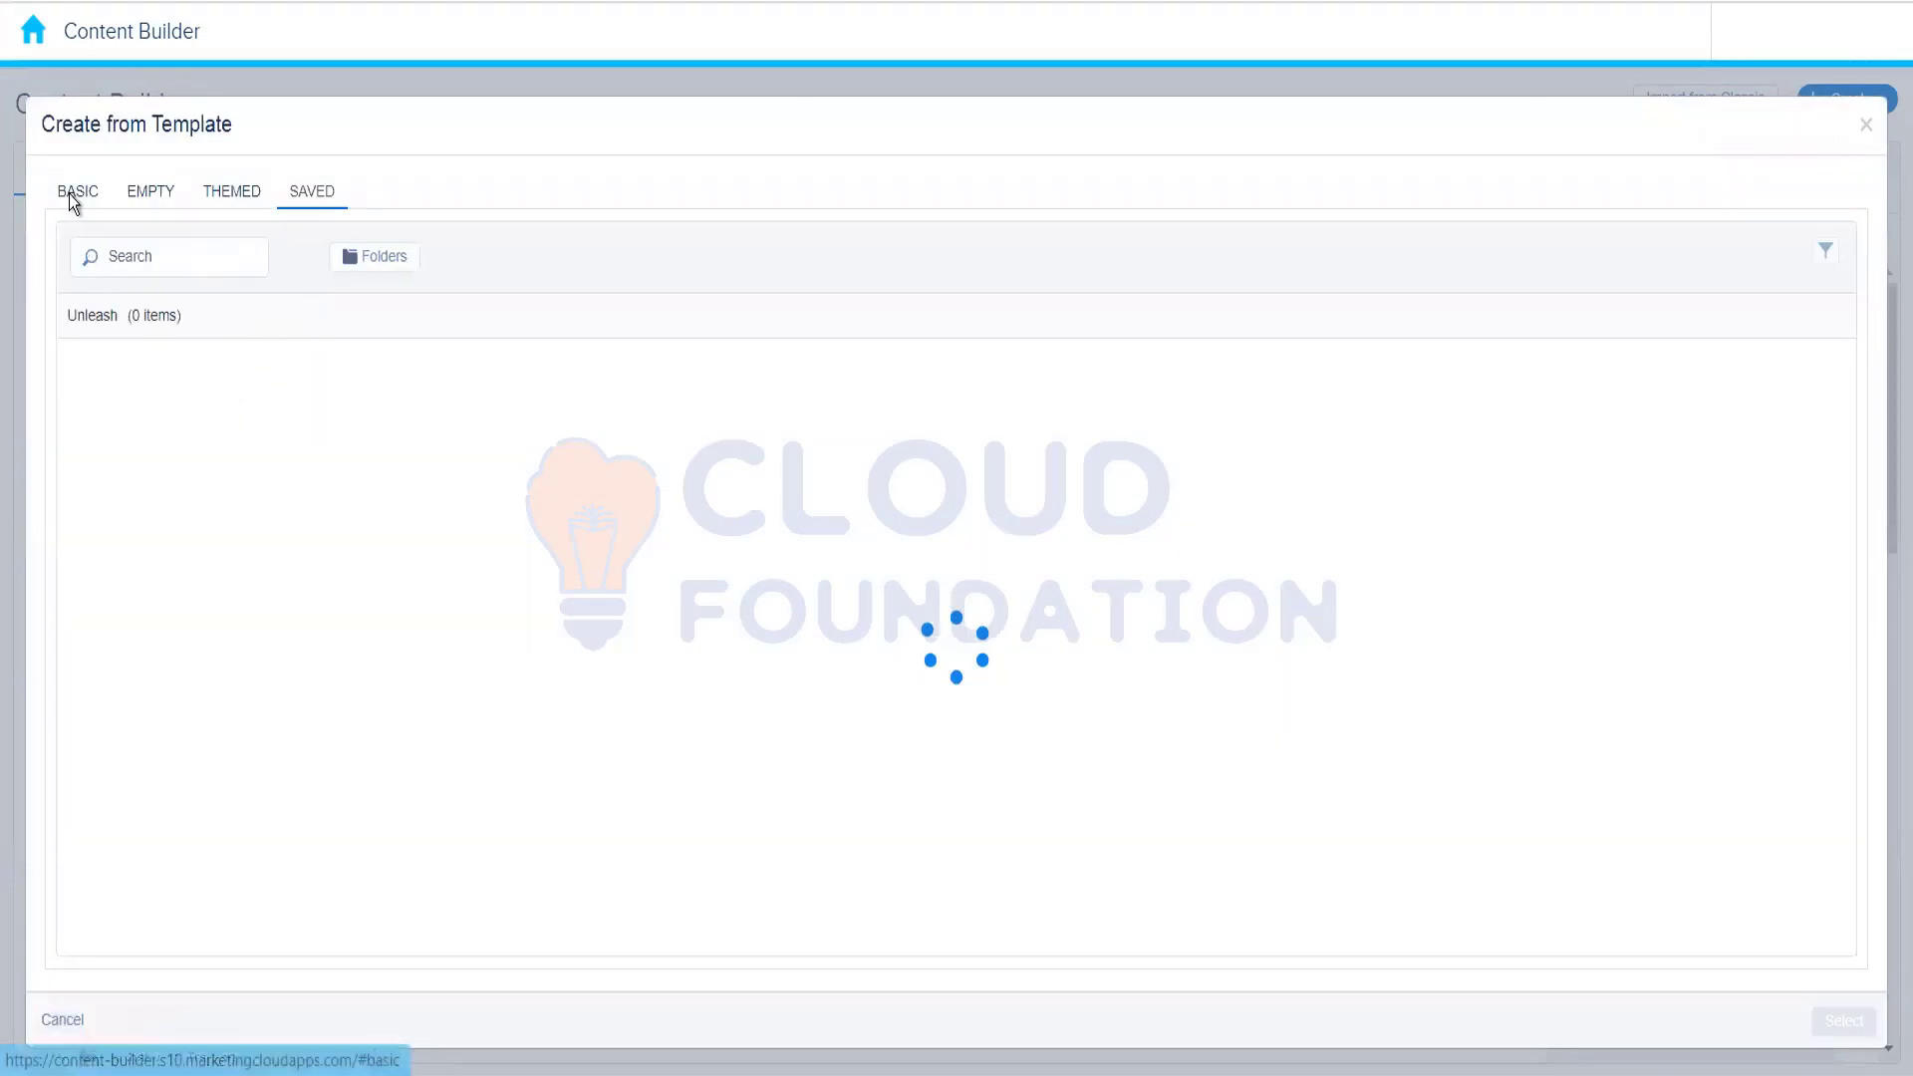
Step: Browse the basic, themed and saved template collections
left_click(69, 193)
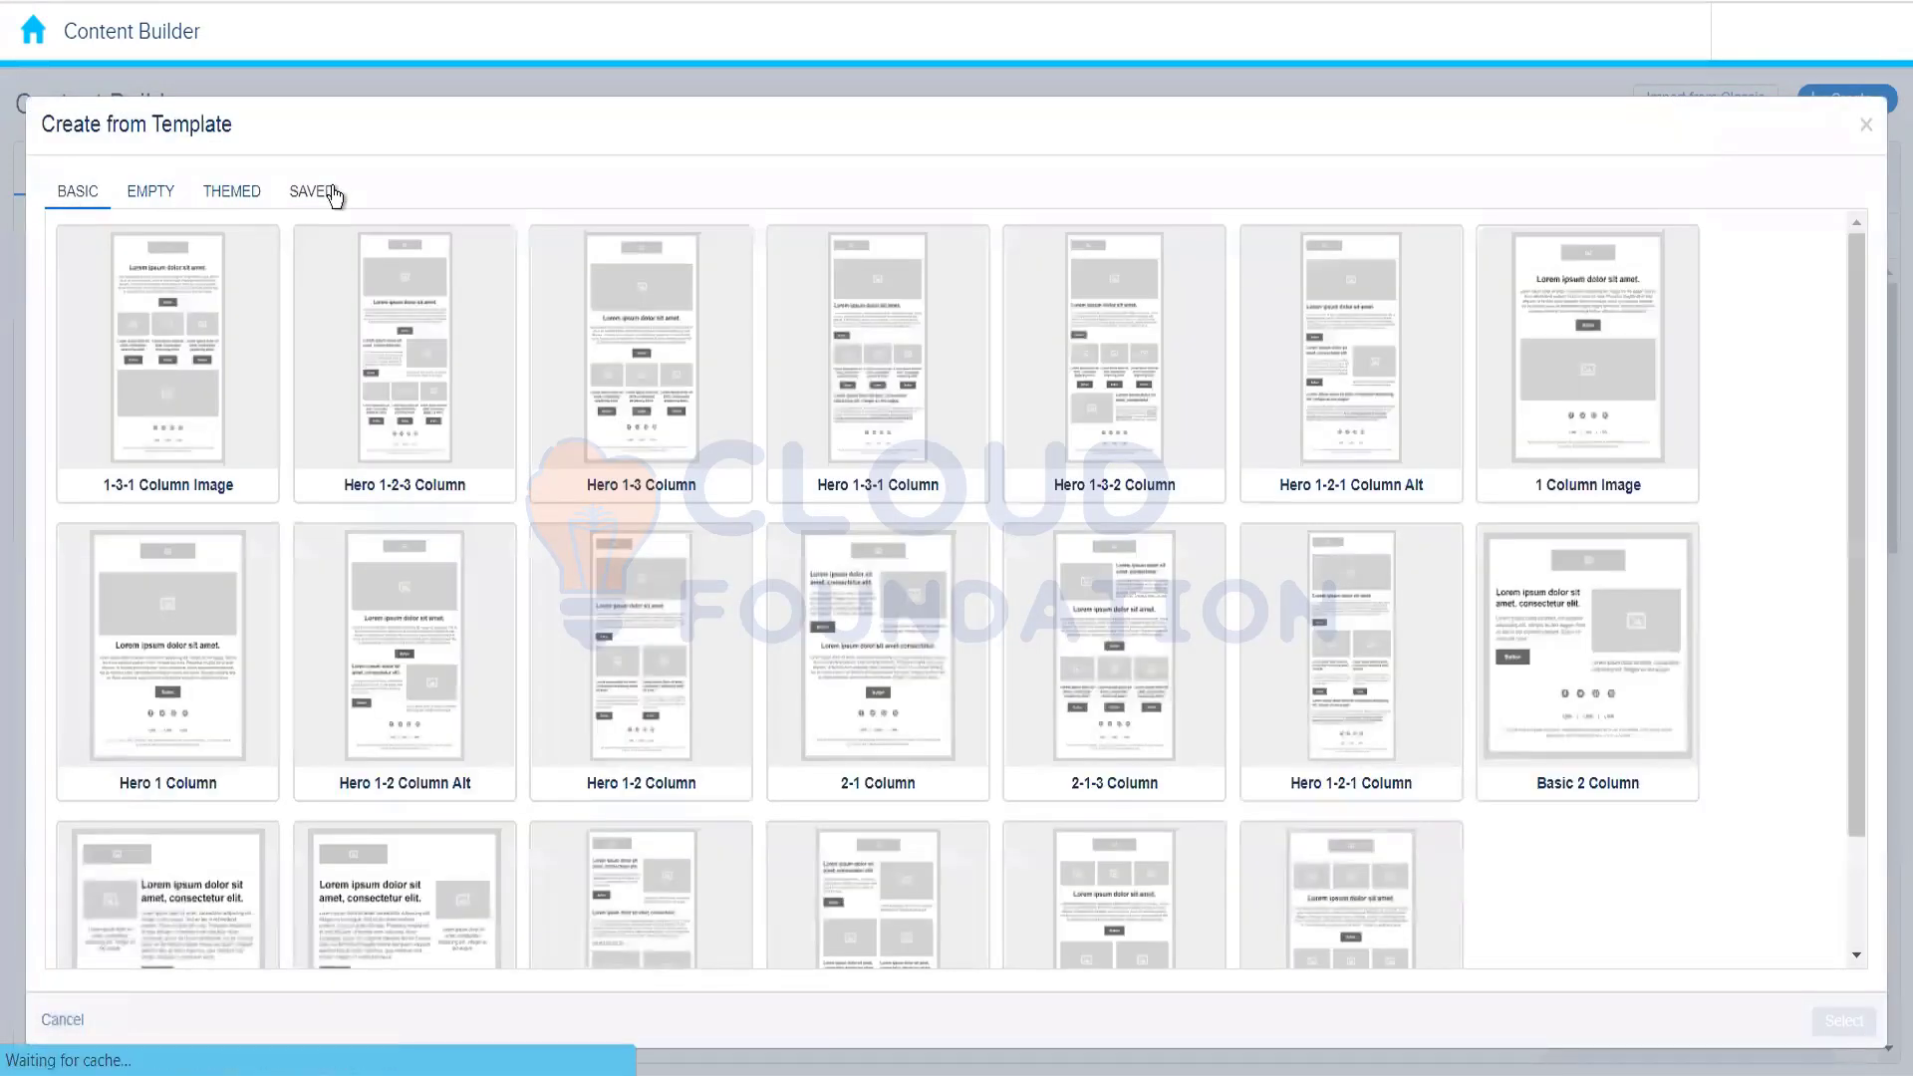
left_click(247, 196)
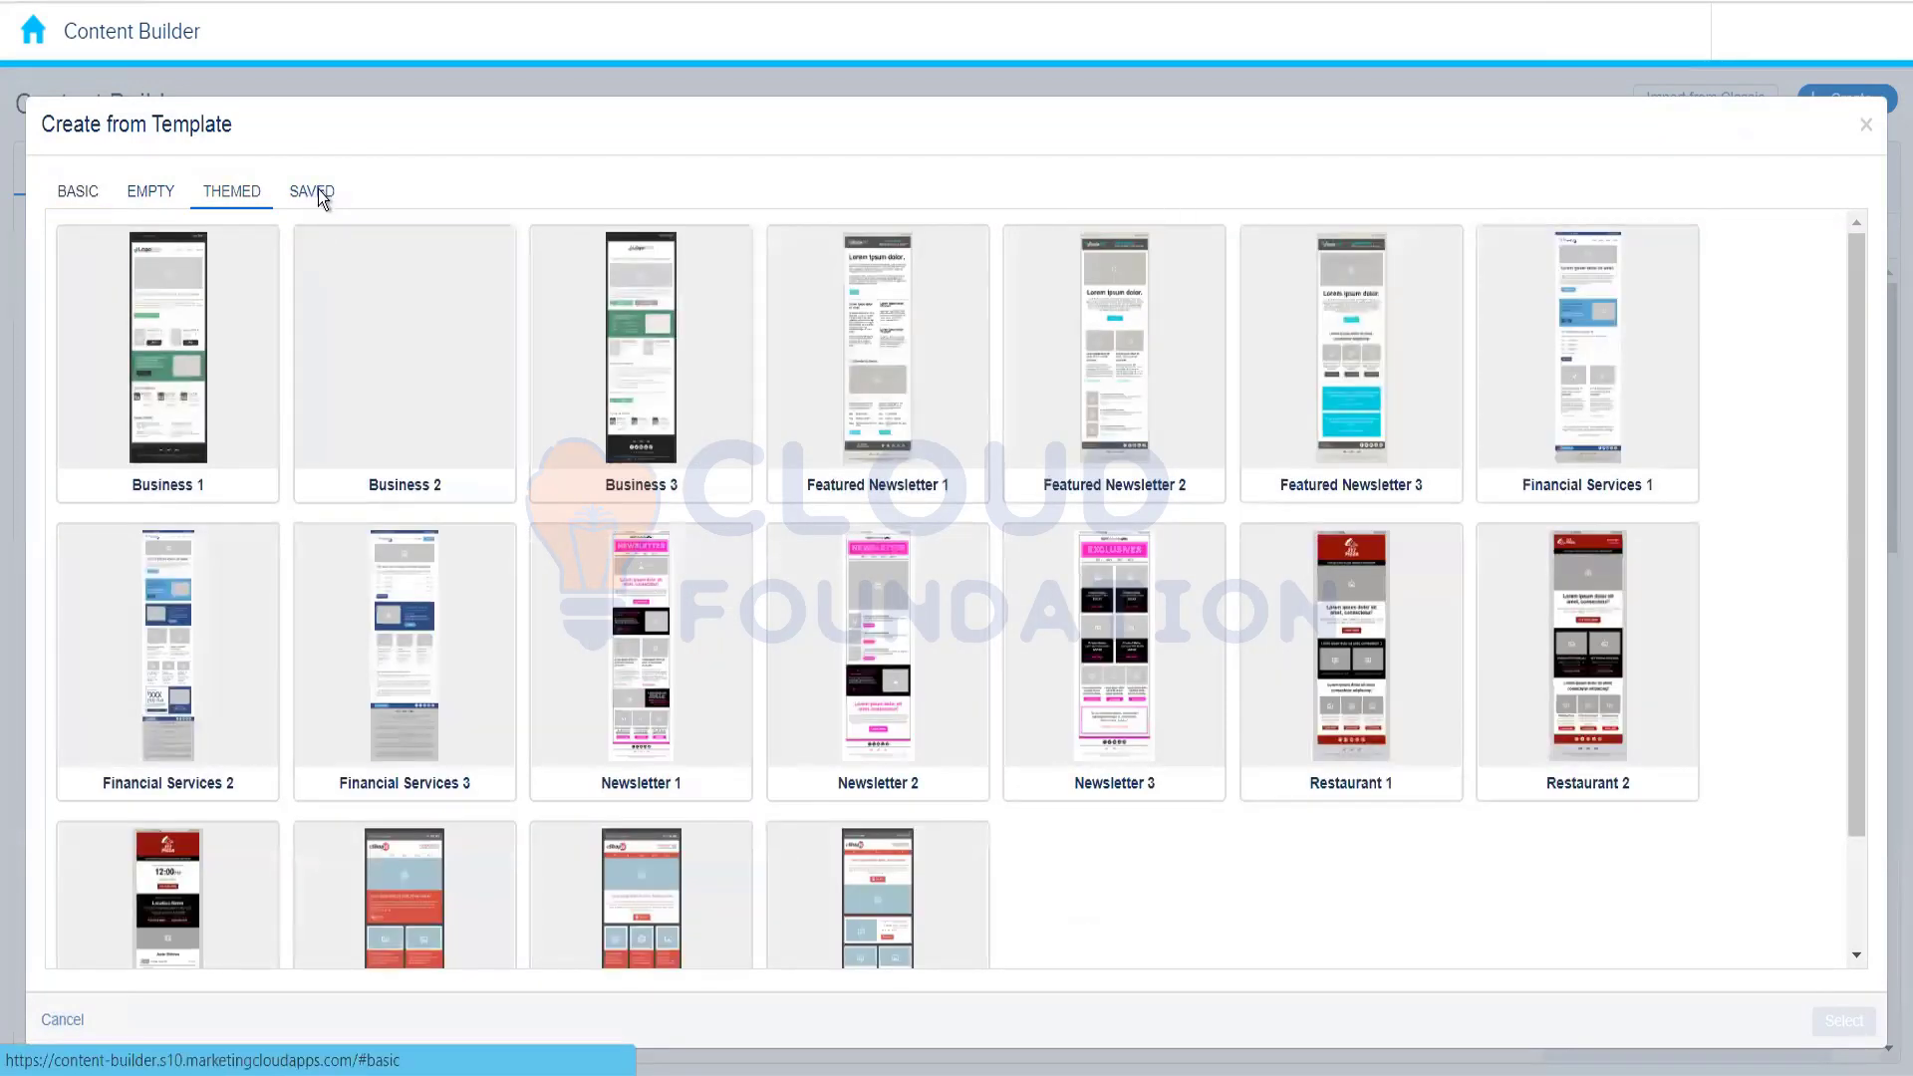
left_click(317, 190)
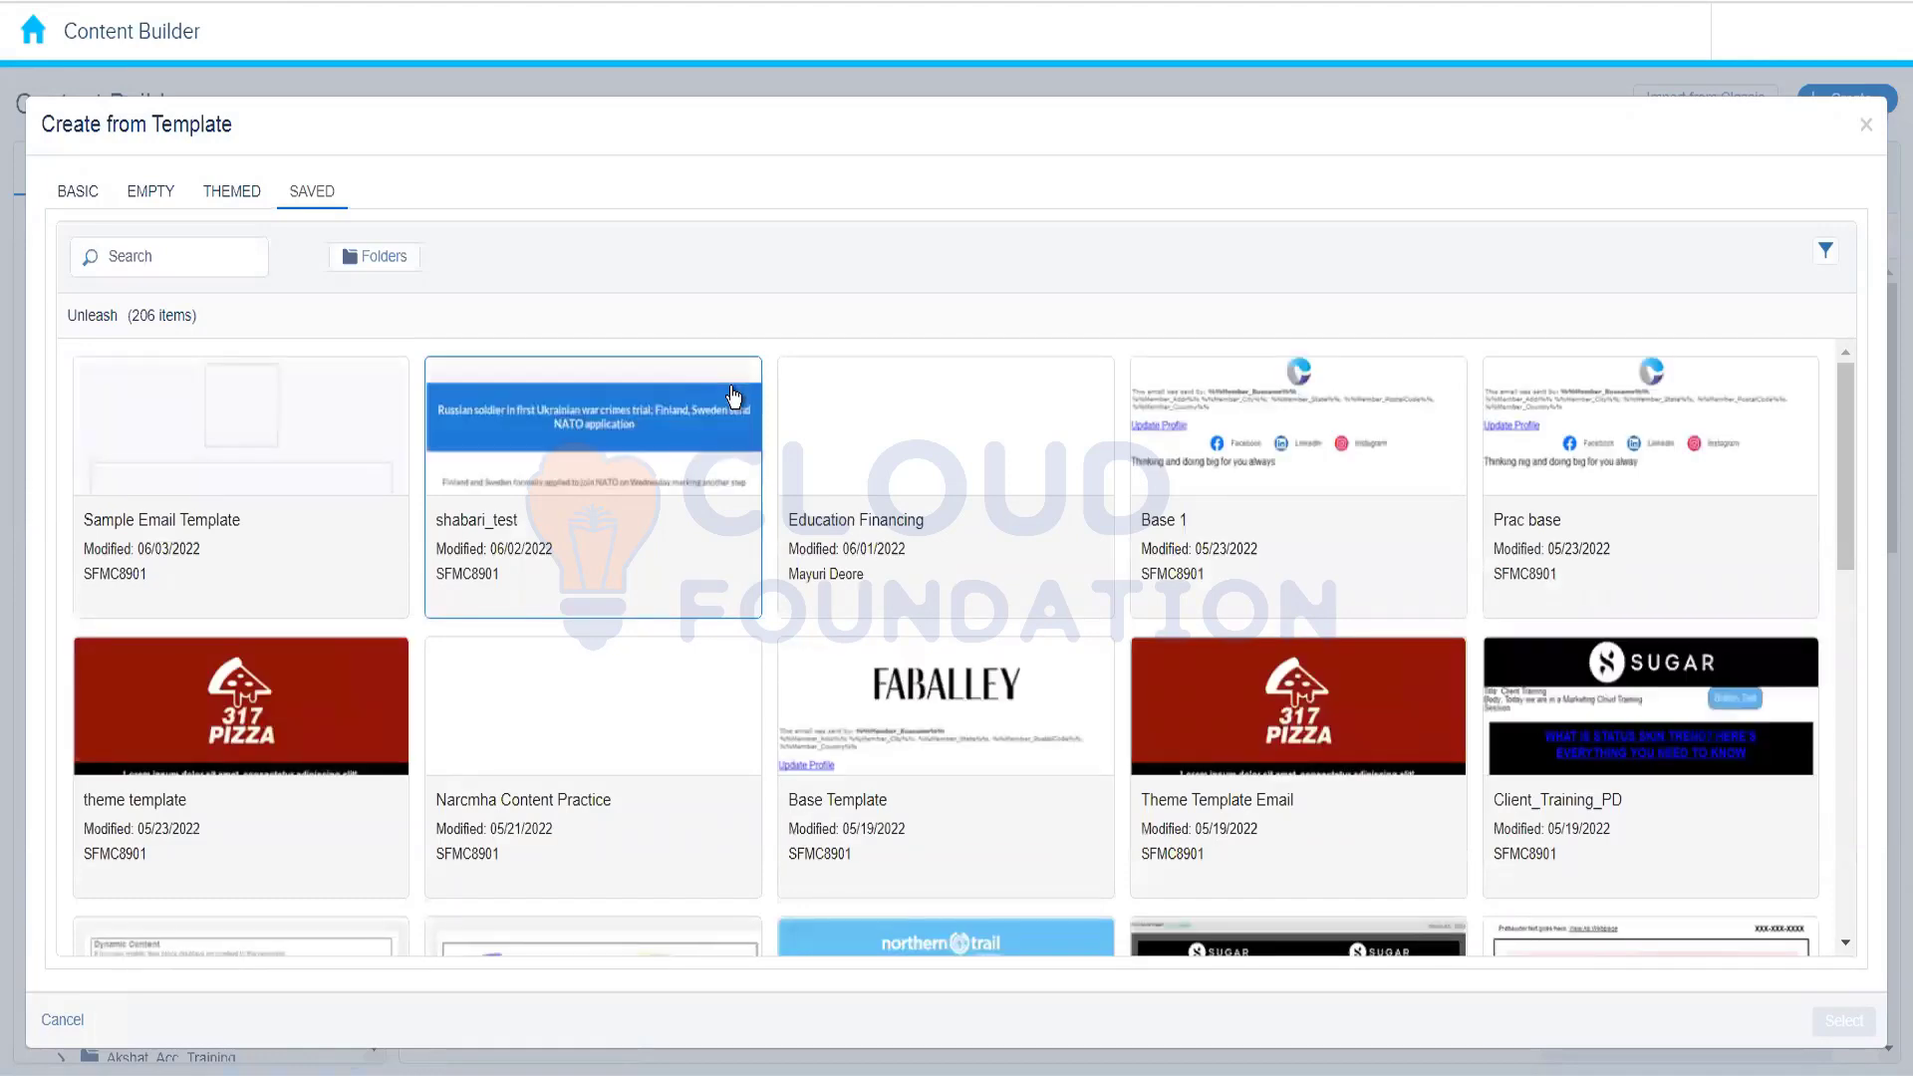
Step: Base the new template on the basic Hero 1-3 Column design
left_click(75, 199)
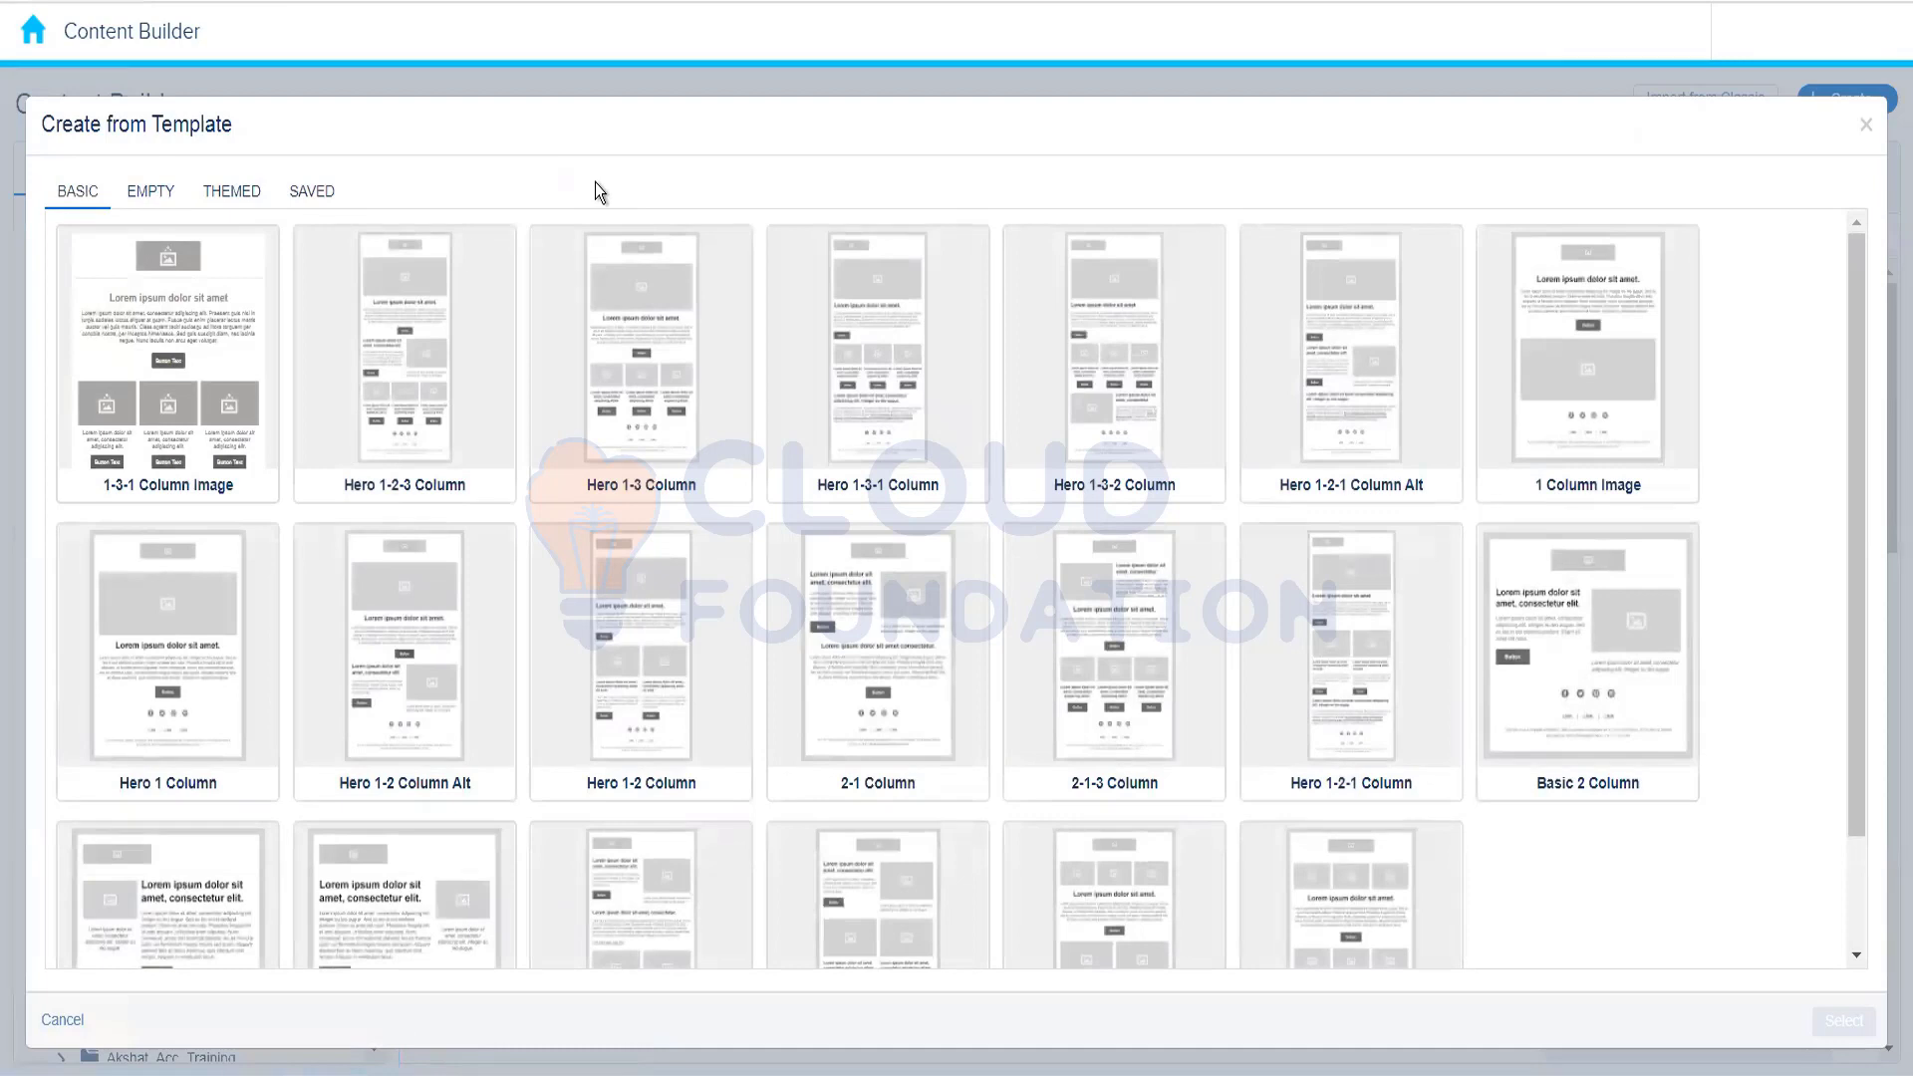
left_click(685, 361)
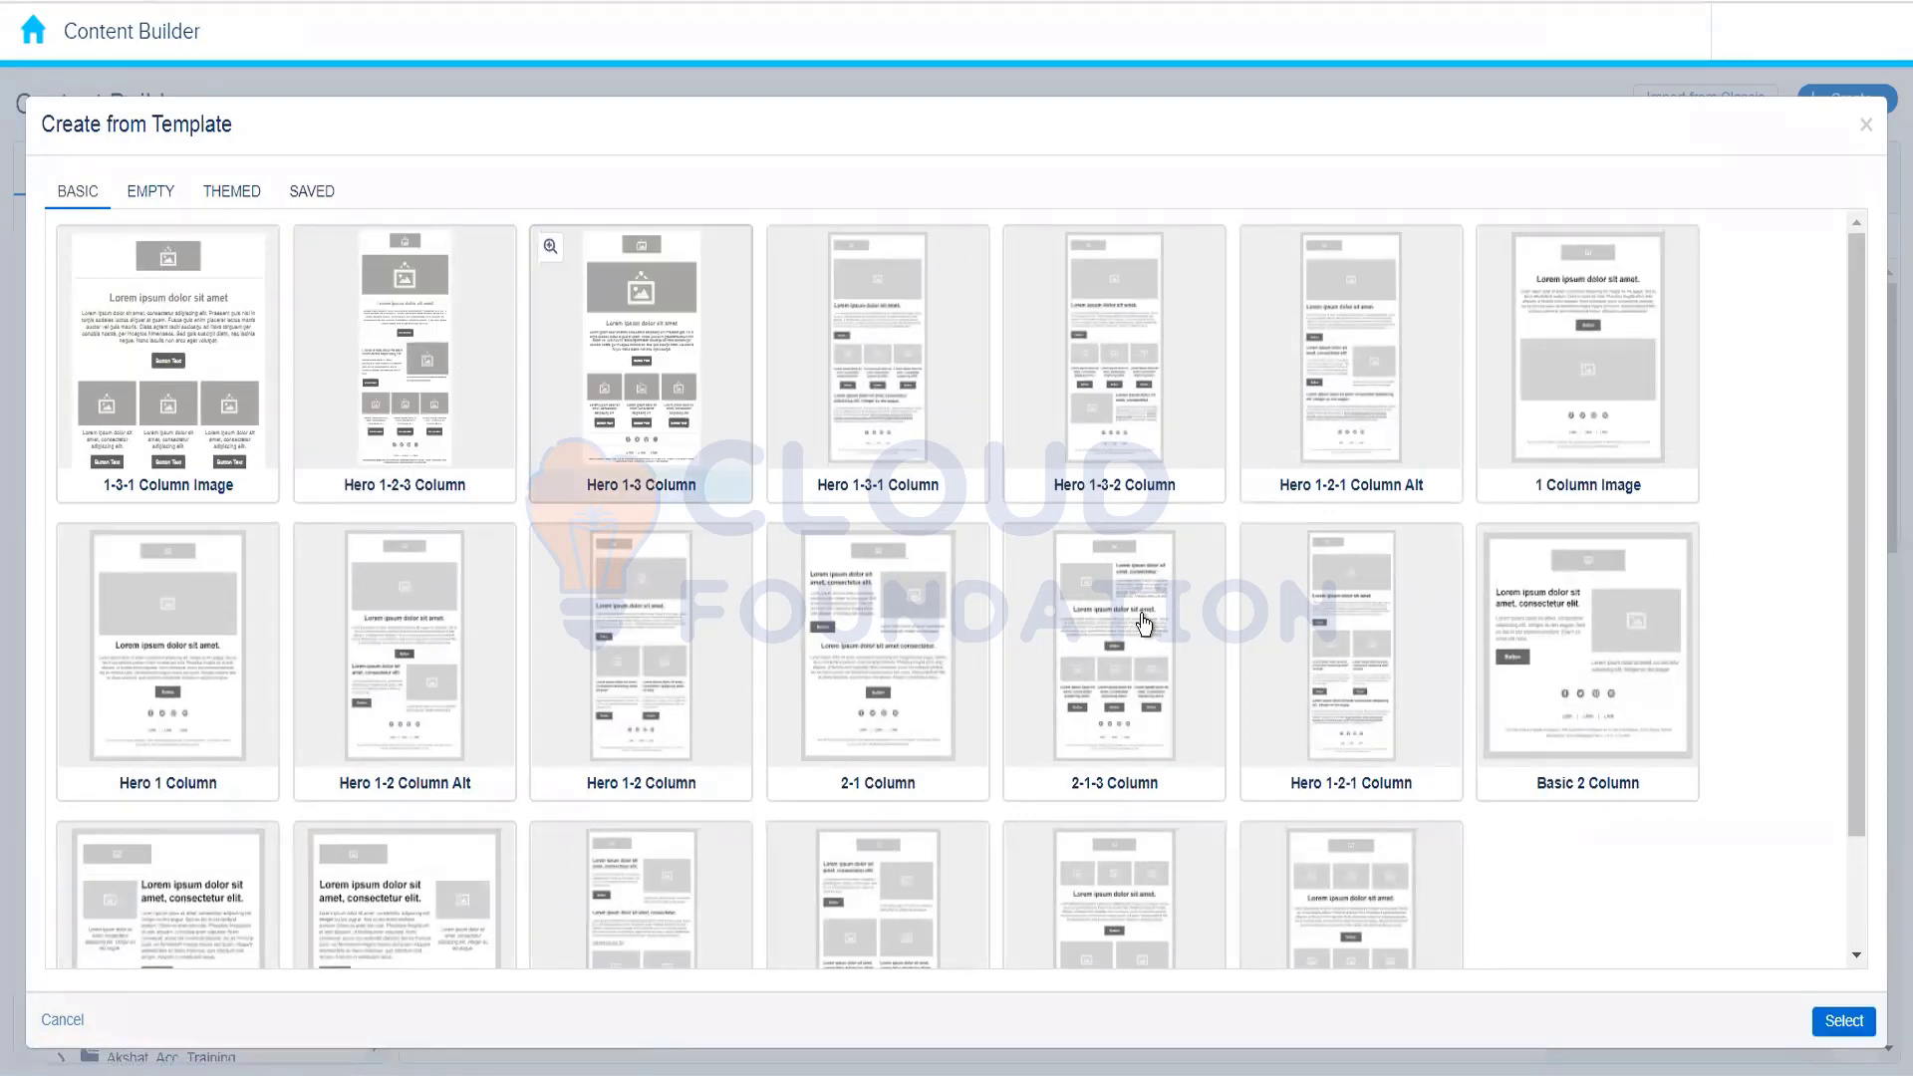
left_click(1839, 1023)
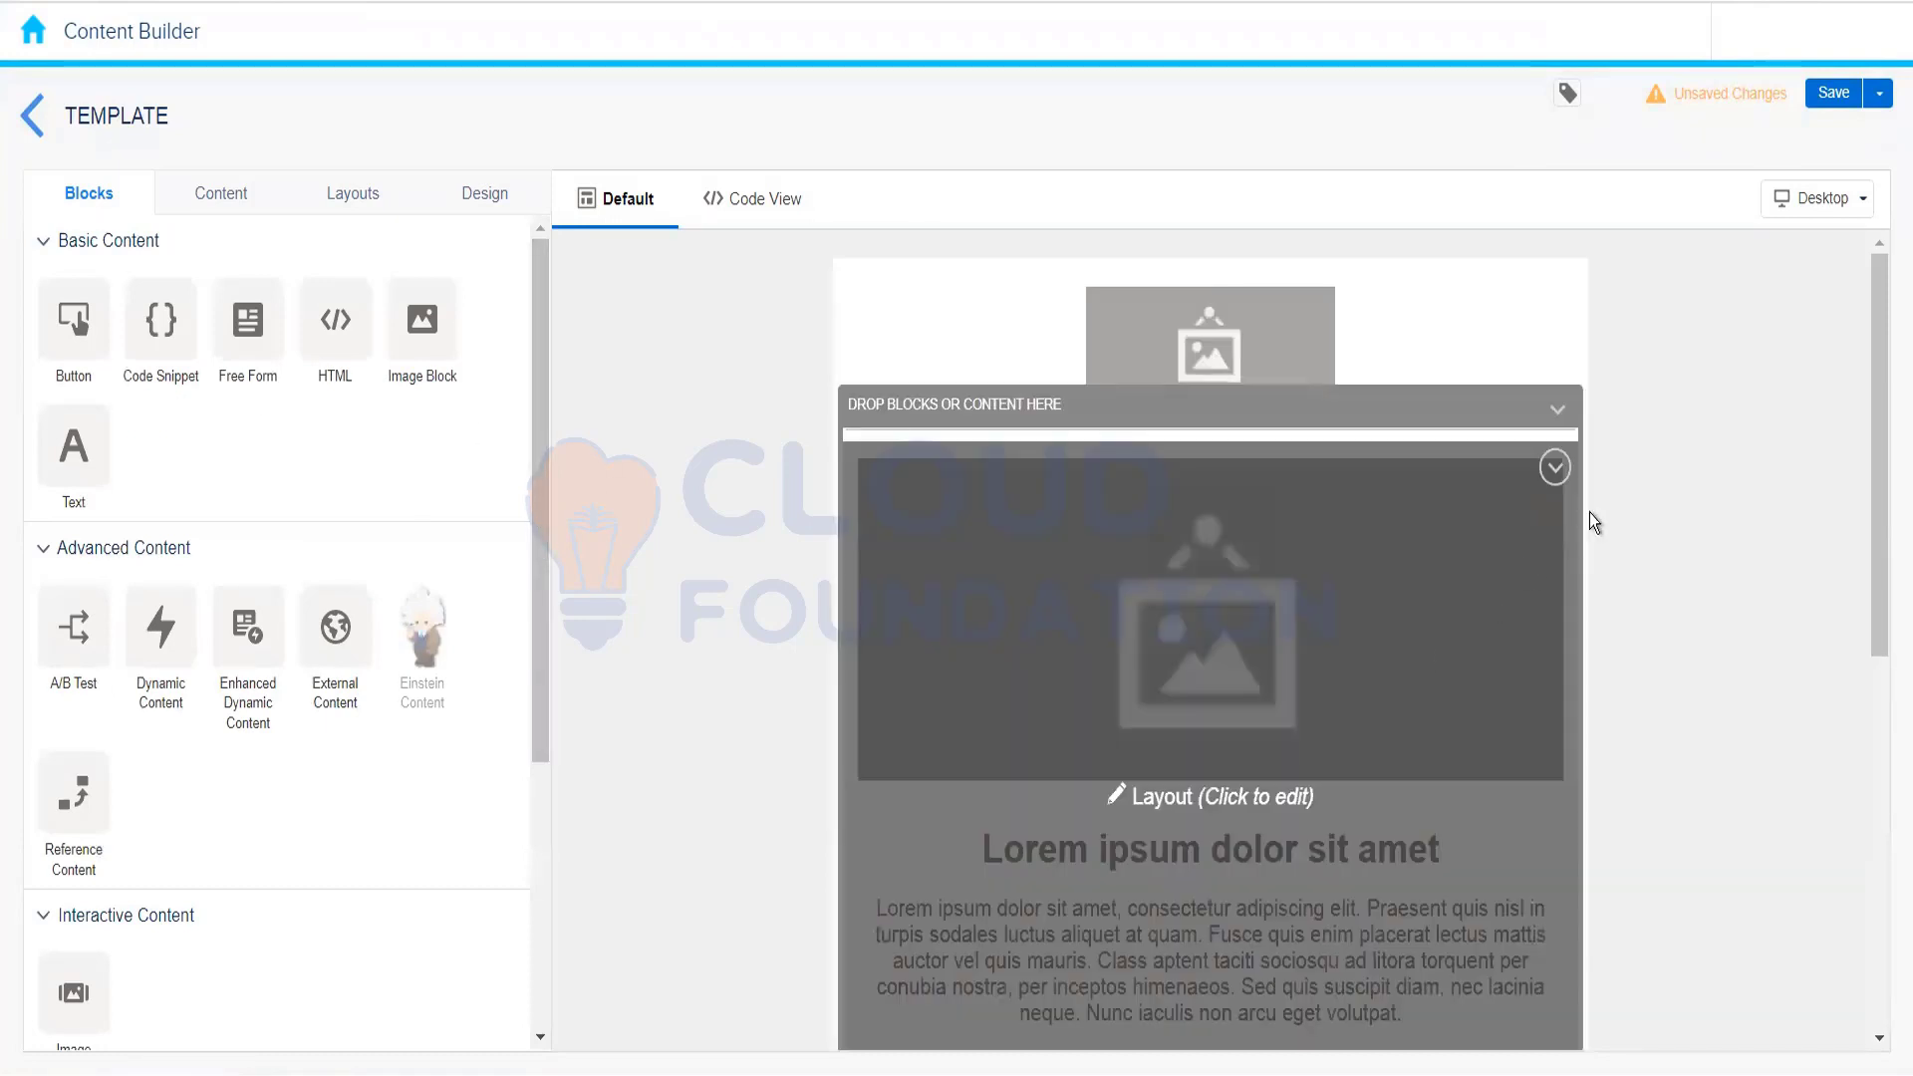
Step: Delete the layout block with the large hero image and heading from the template
left_click(1560, 486)
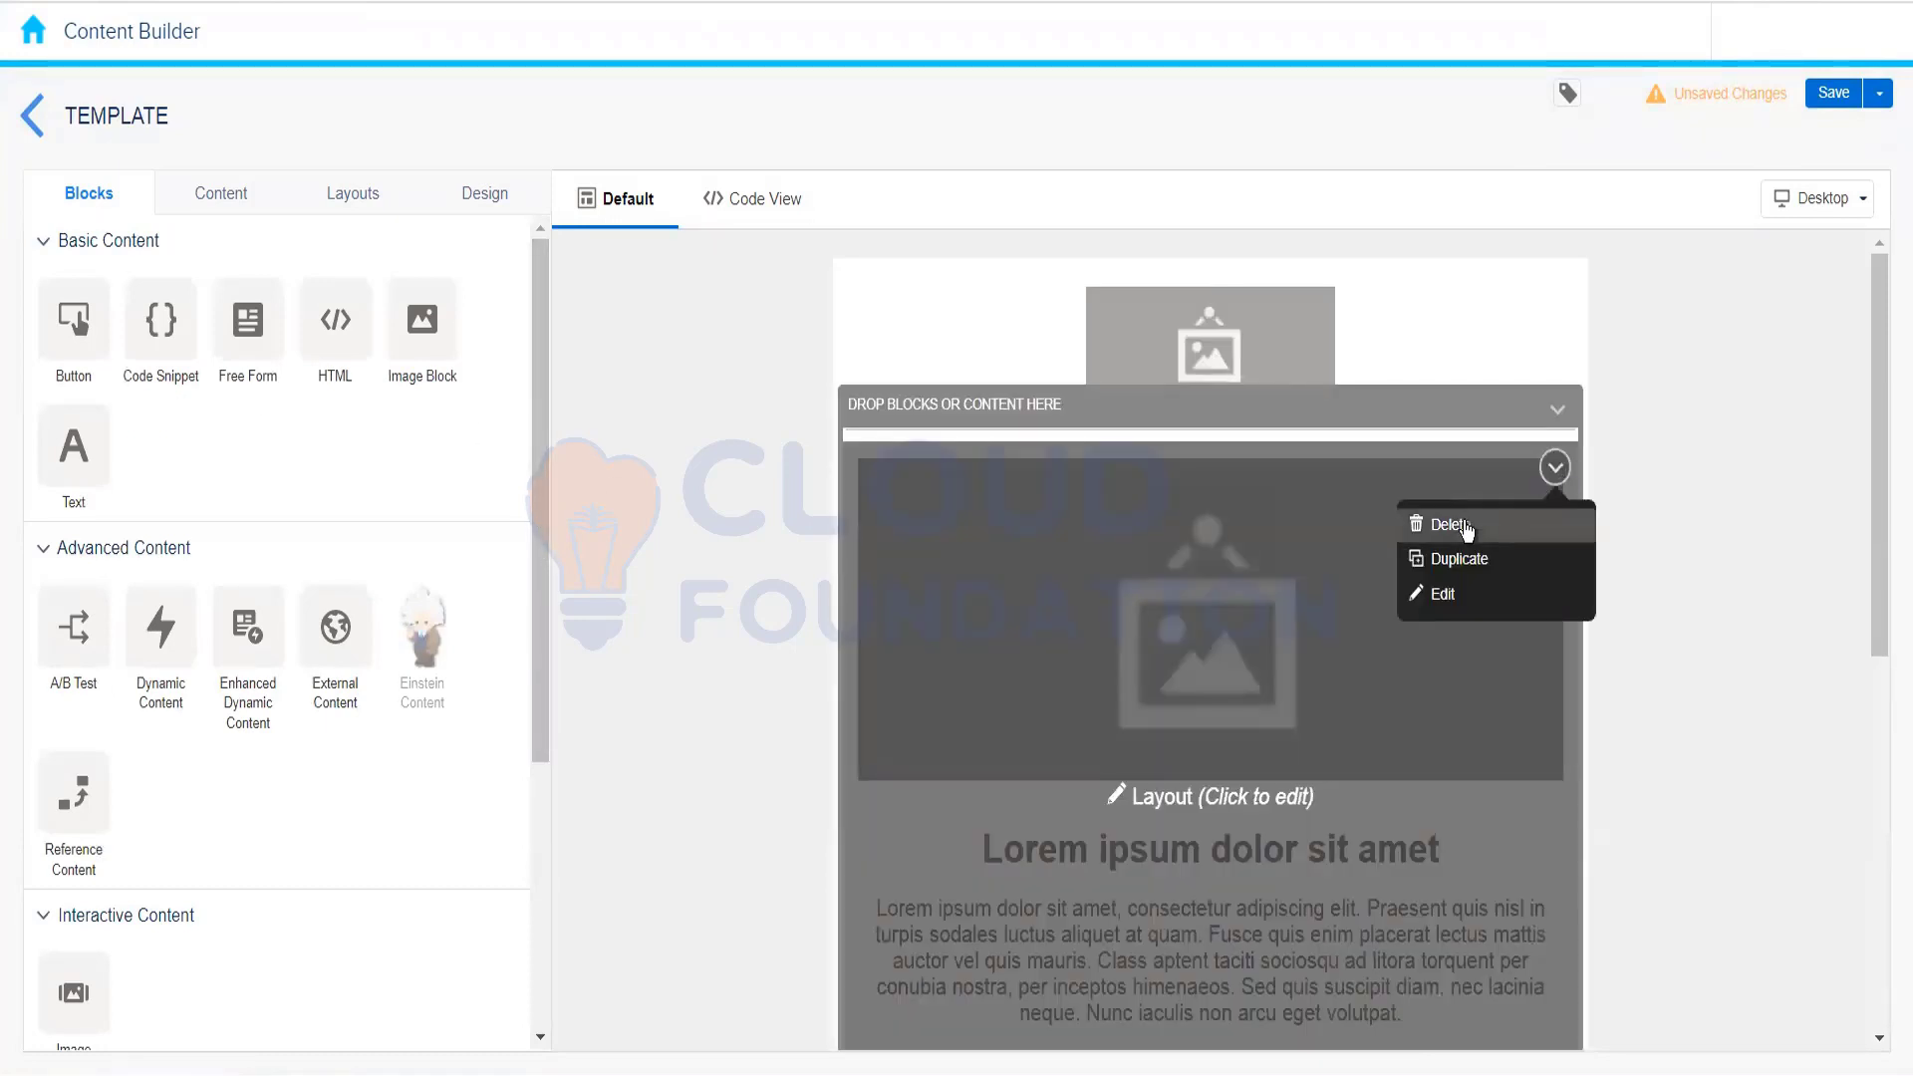
left_click(1459, 526)
left_click(1240, 525)
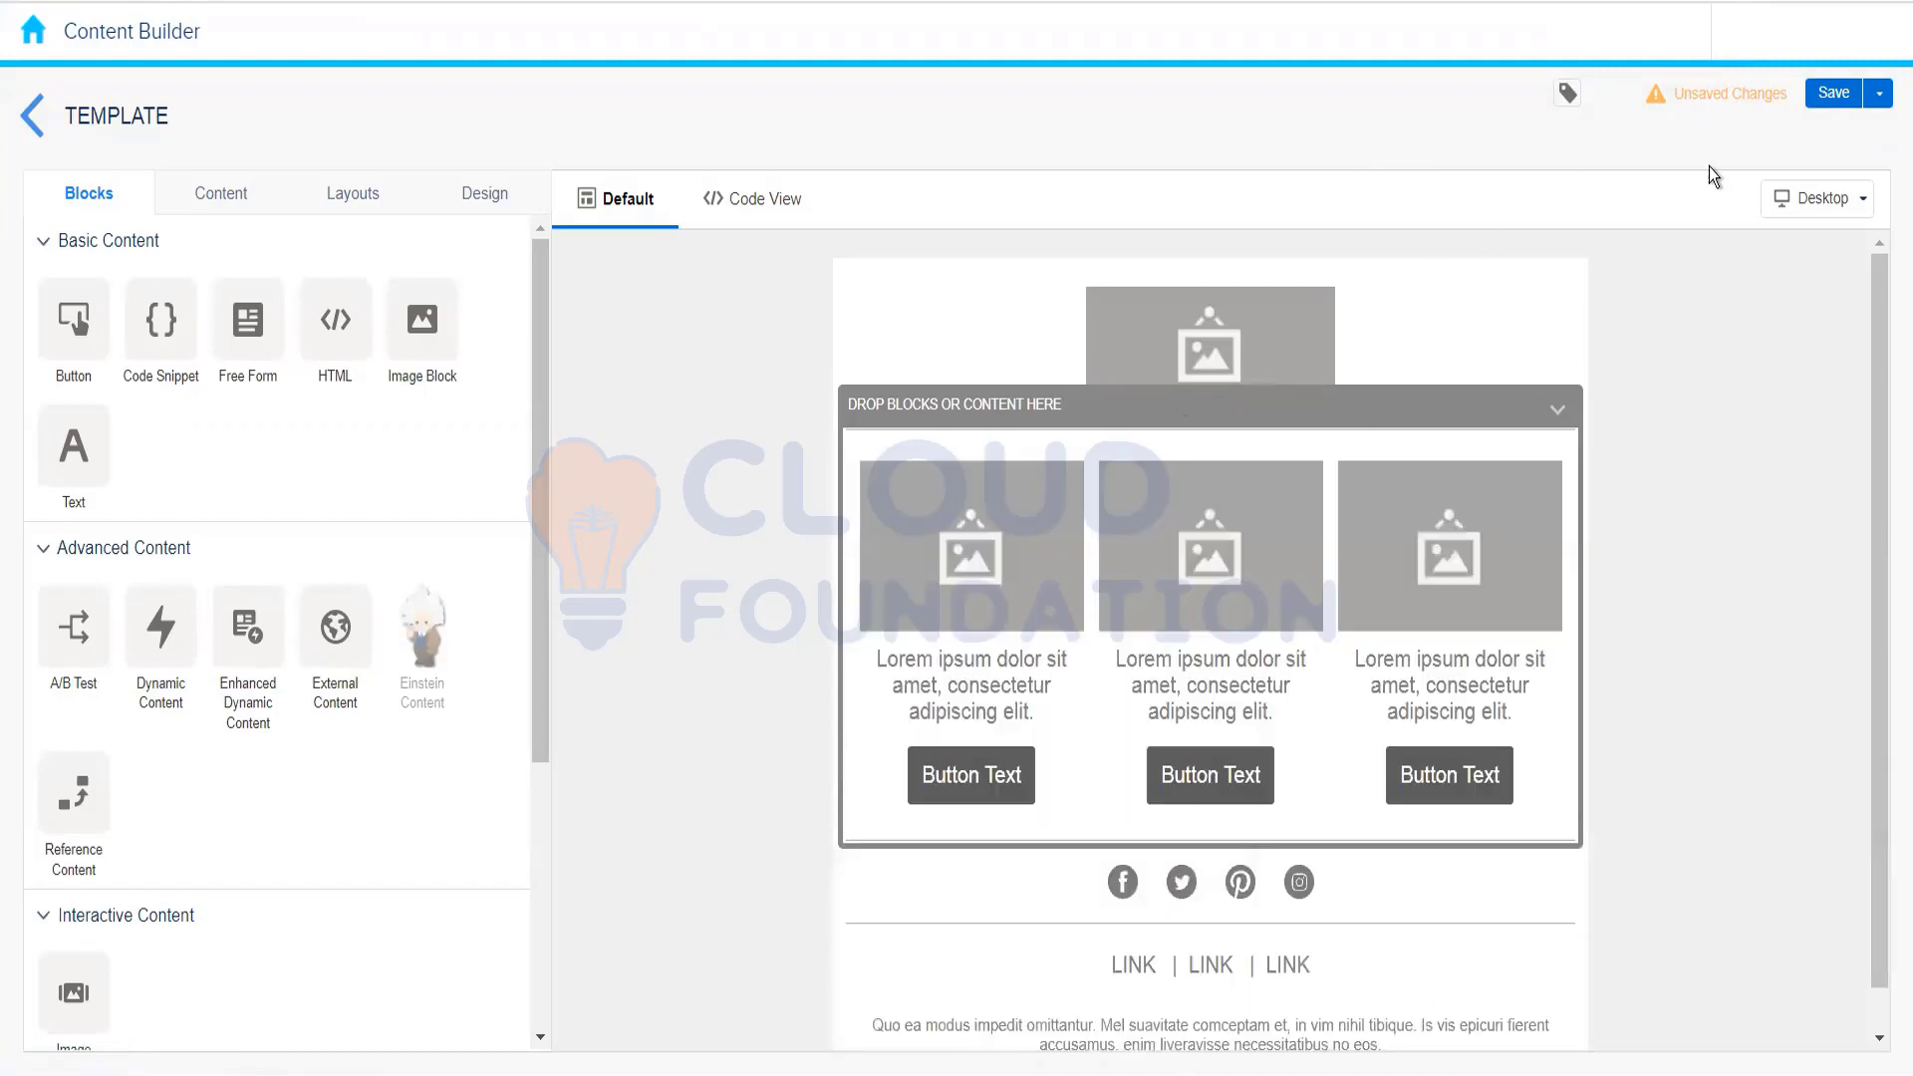
Step: Save the template in the current folder under the name Basic Template 2 Demo
left_click(1815, 103)
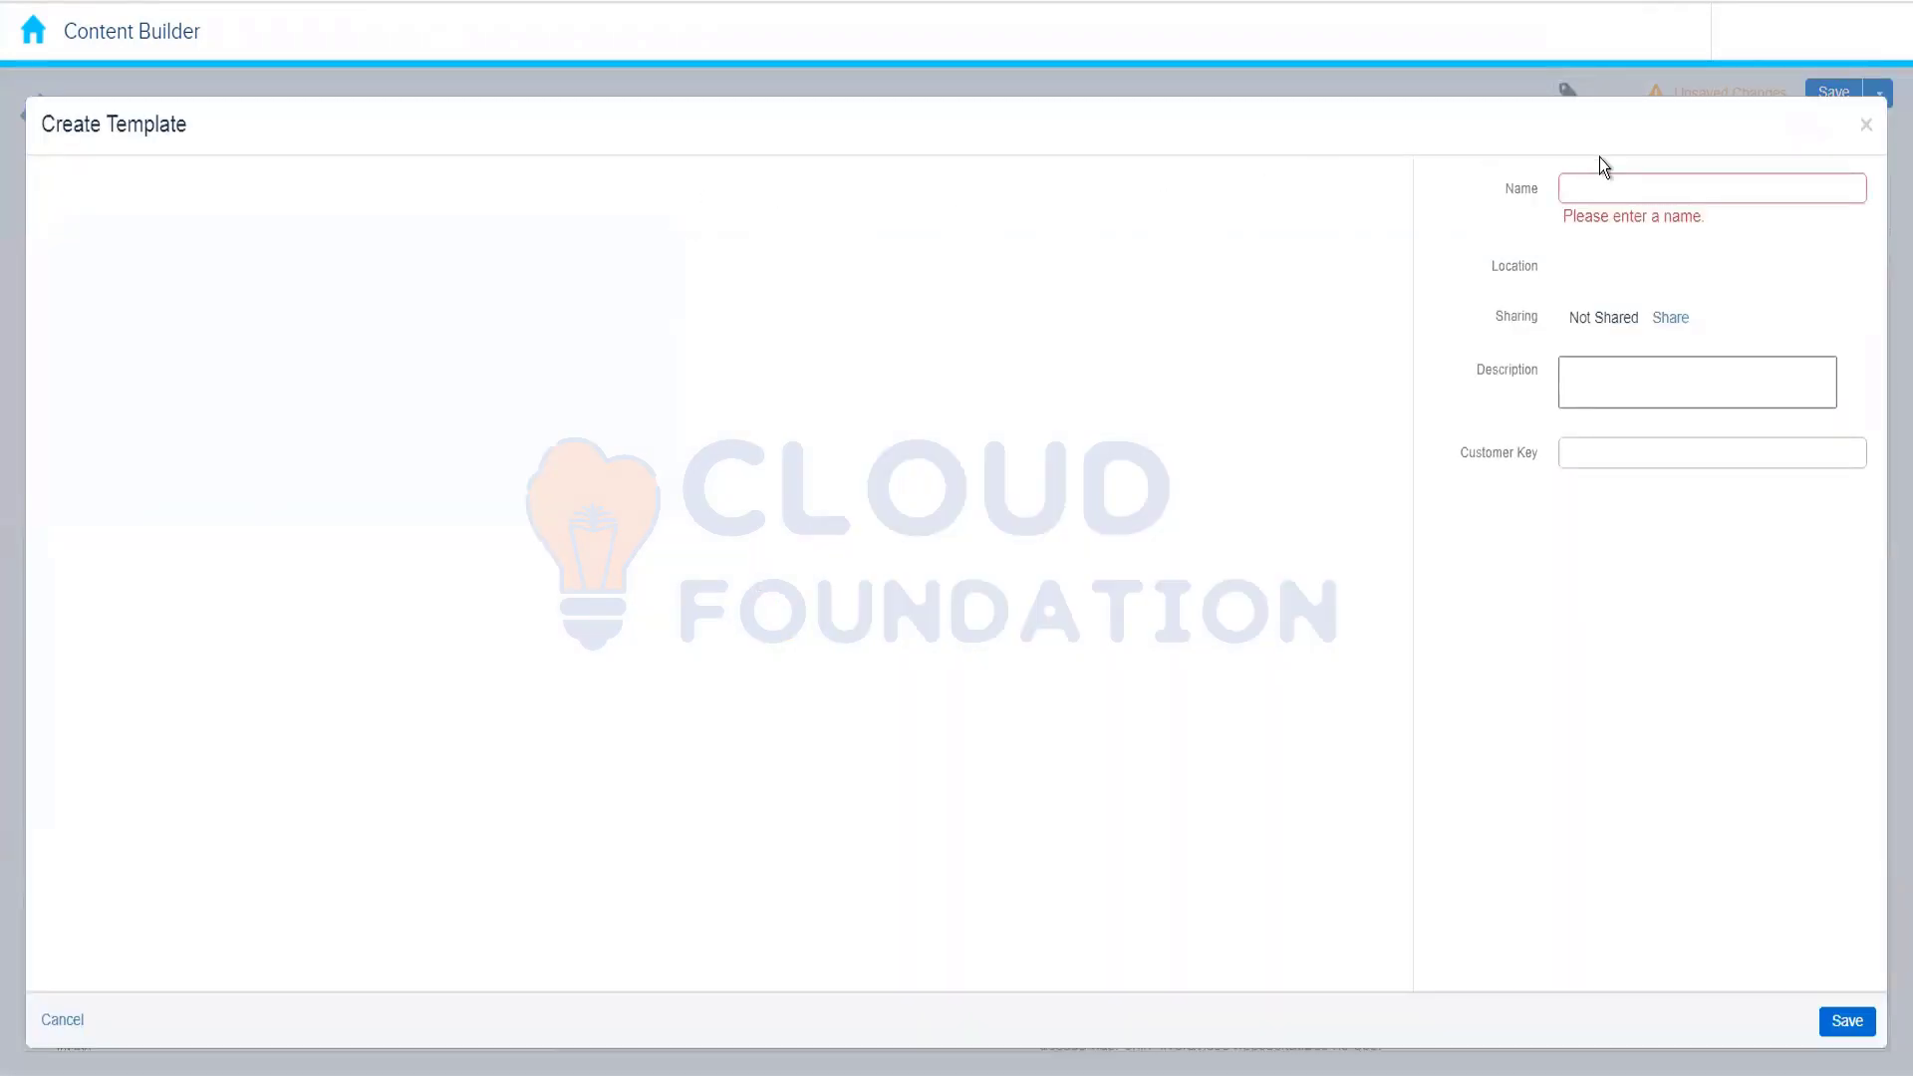
left_click(1604, 193)
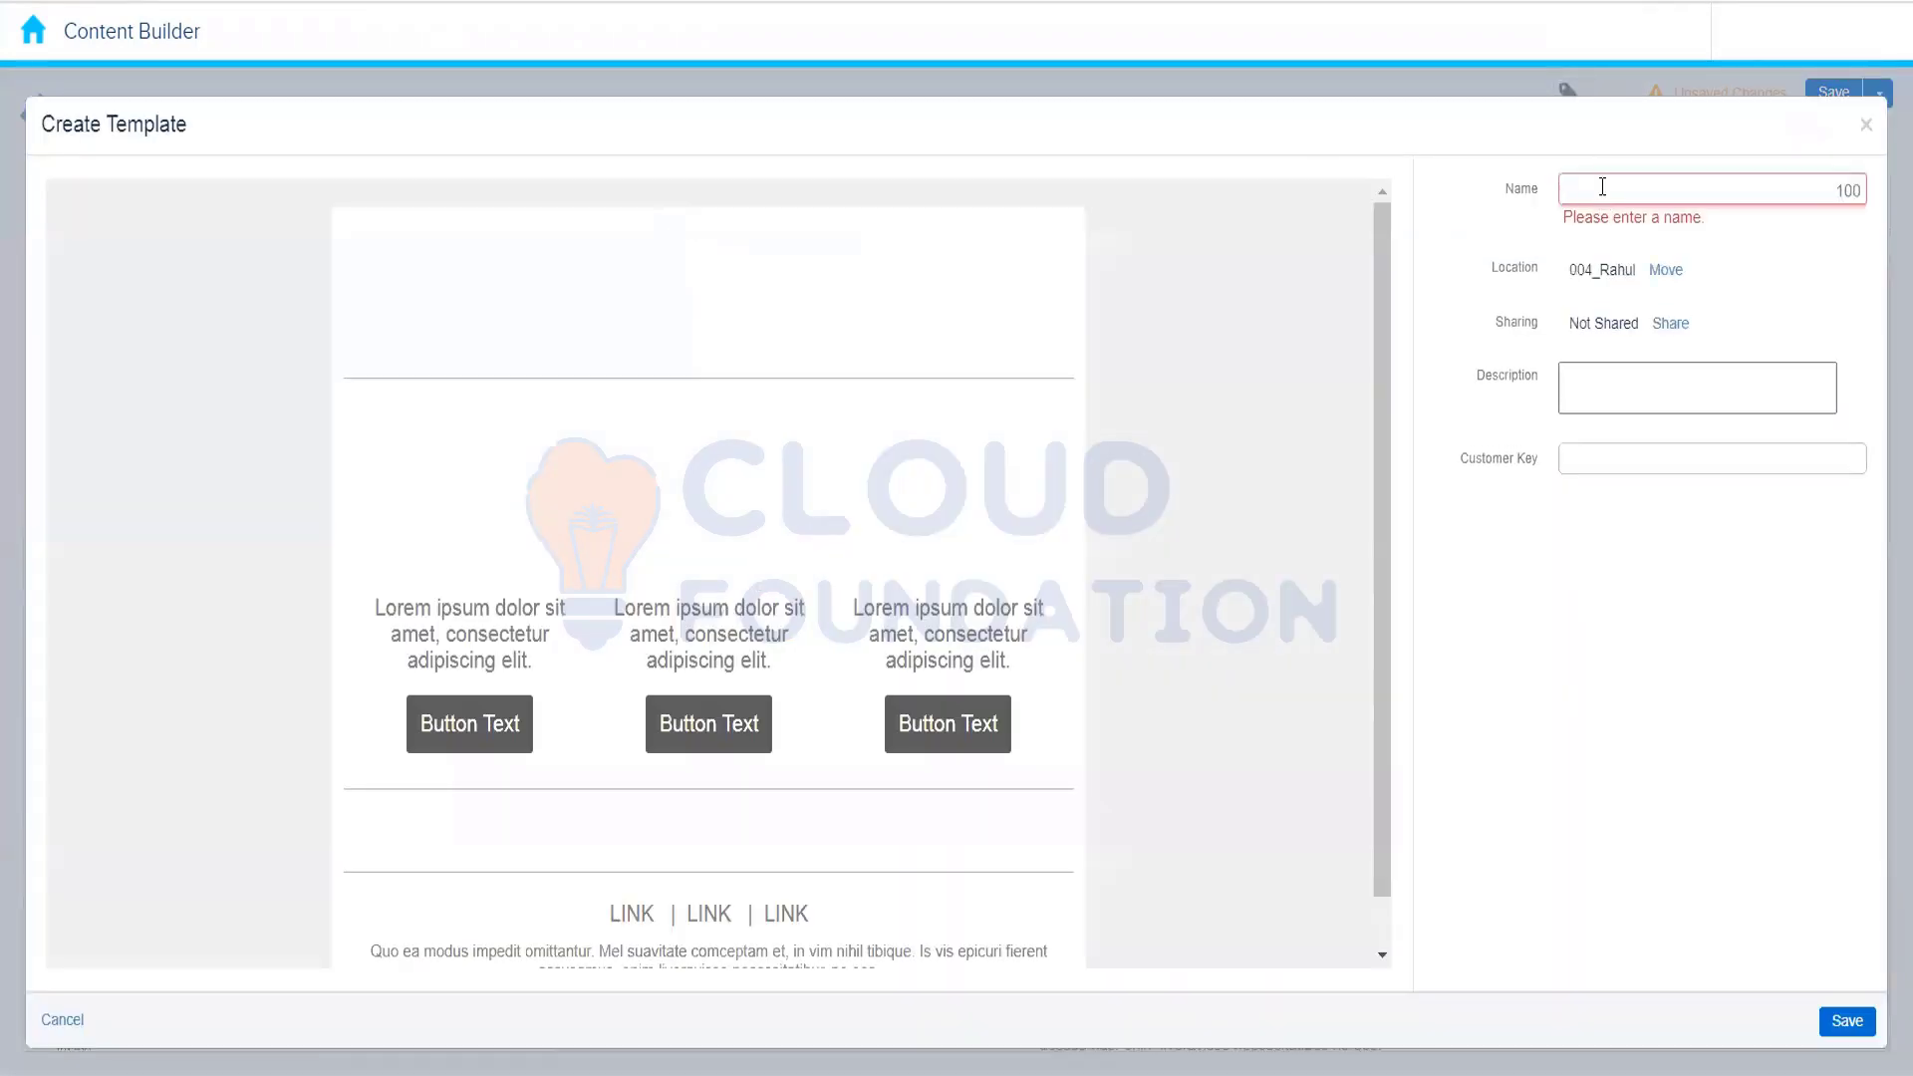
type("Basic Templa")
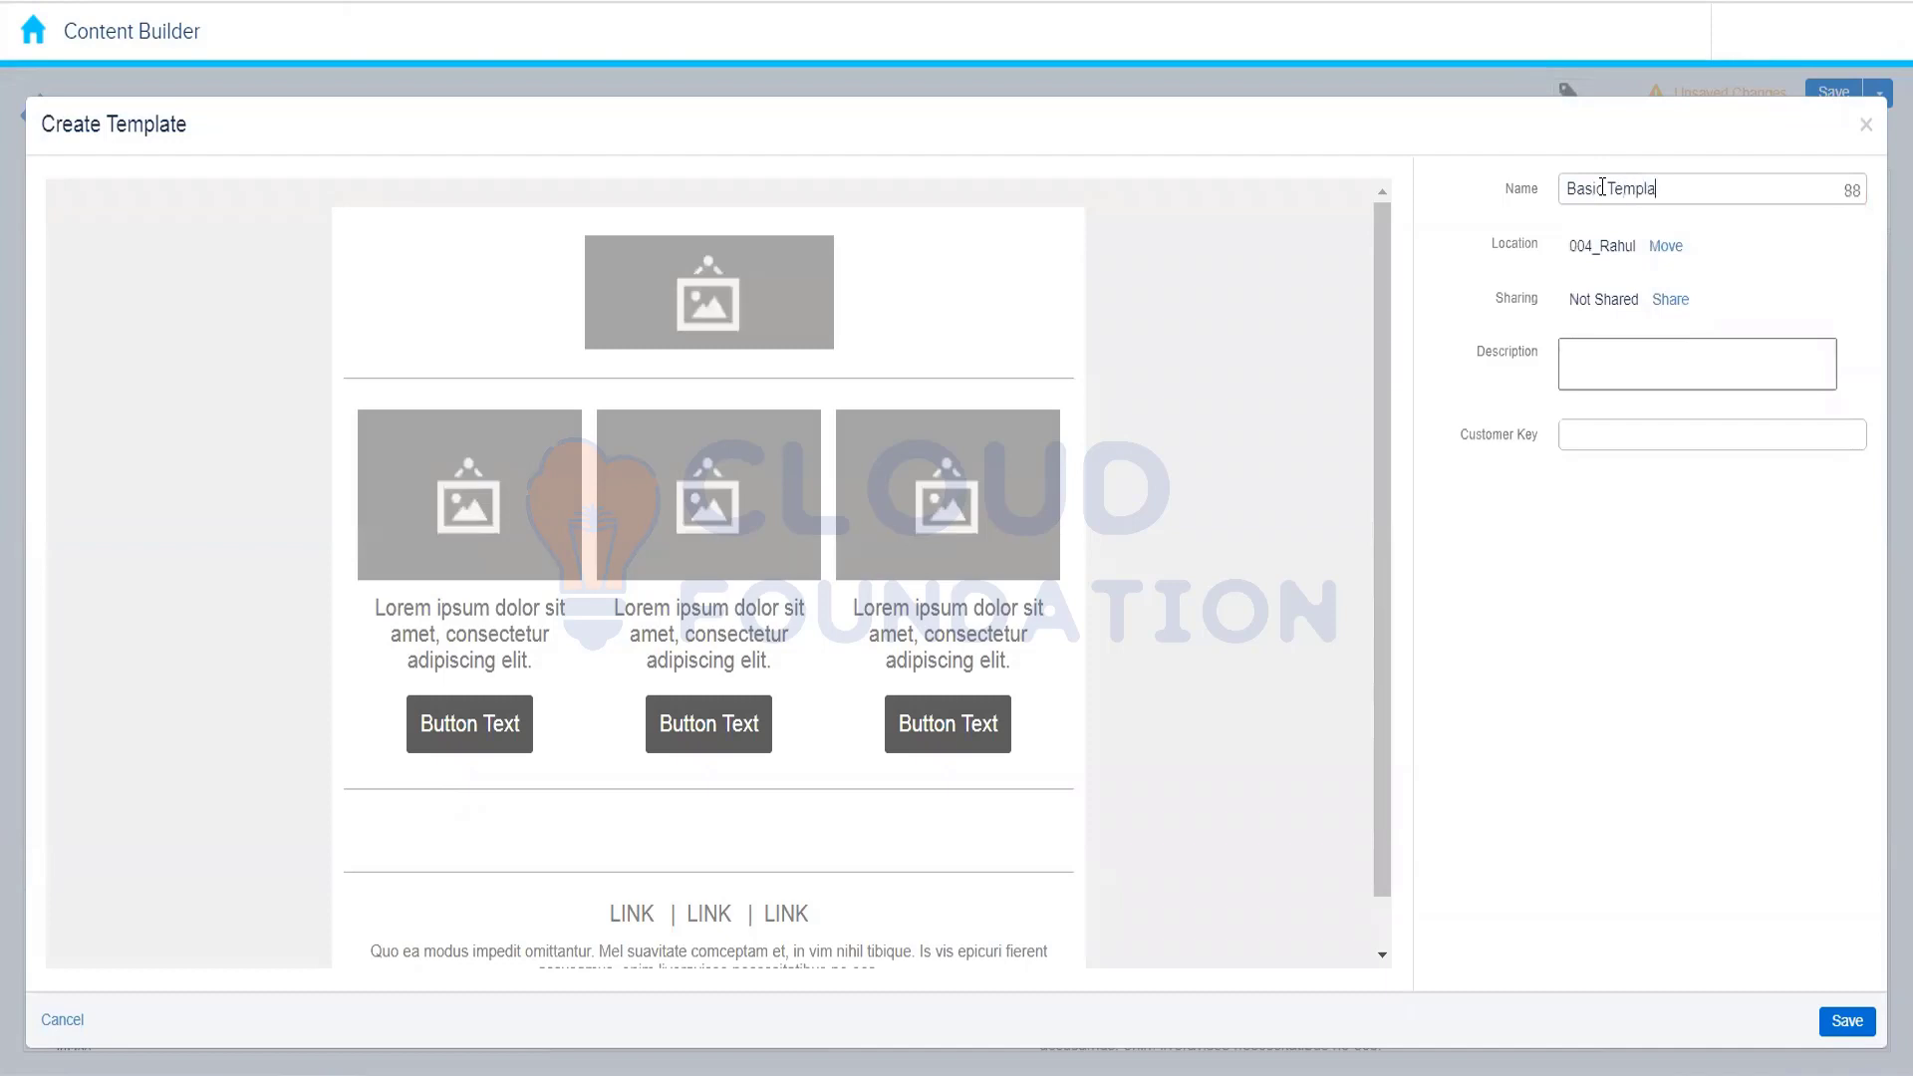
type("te 2 ")
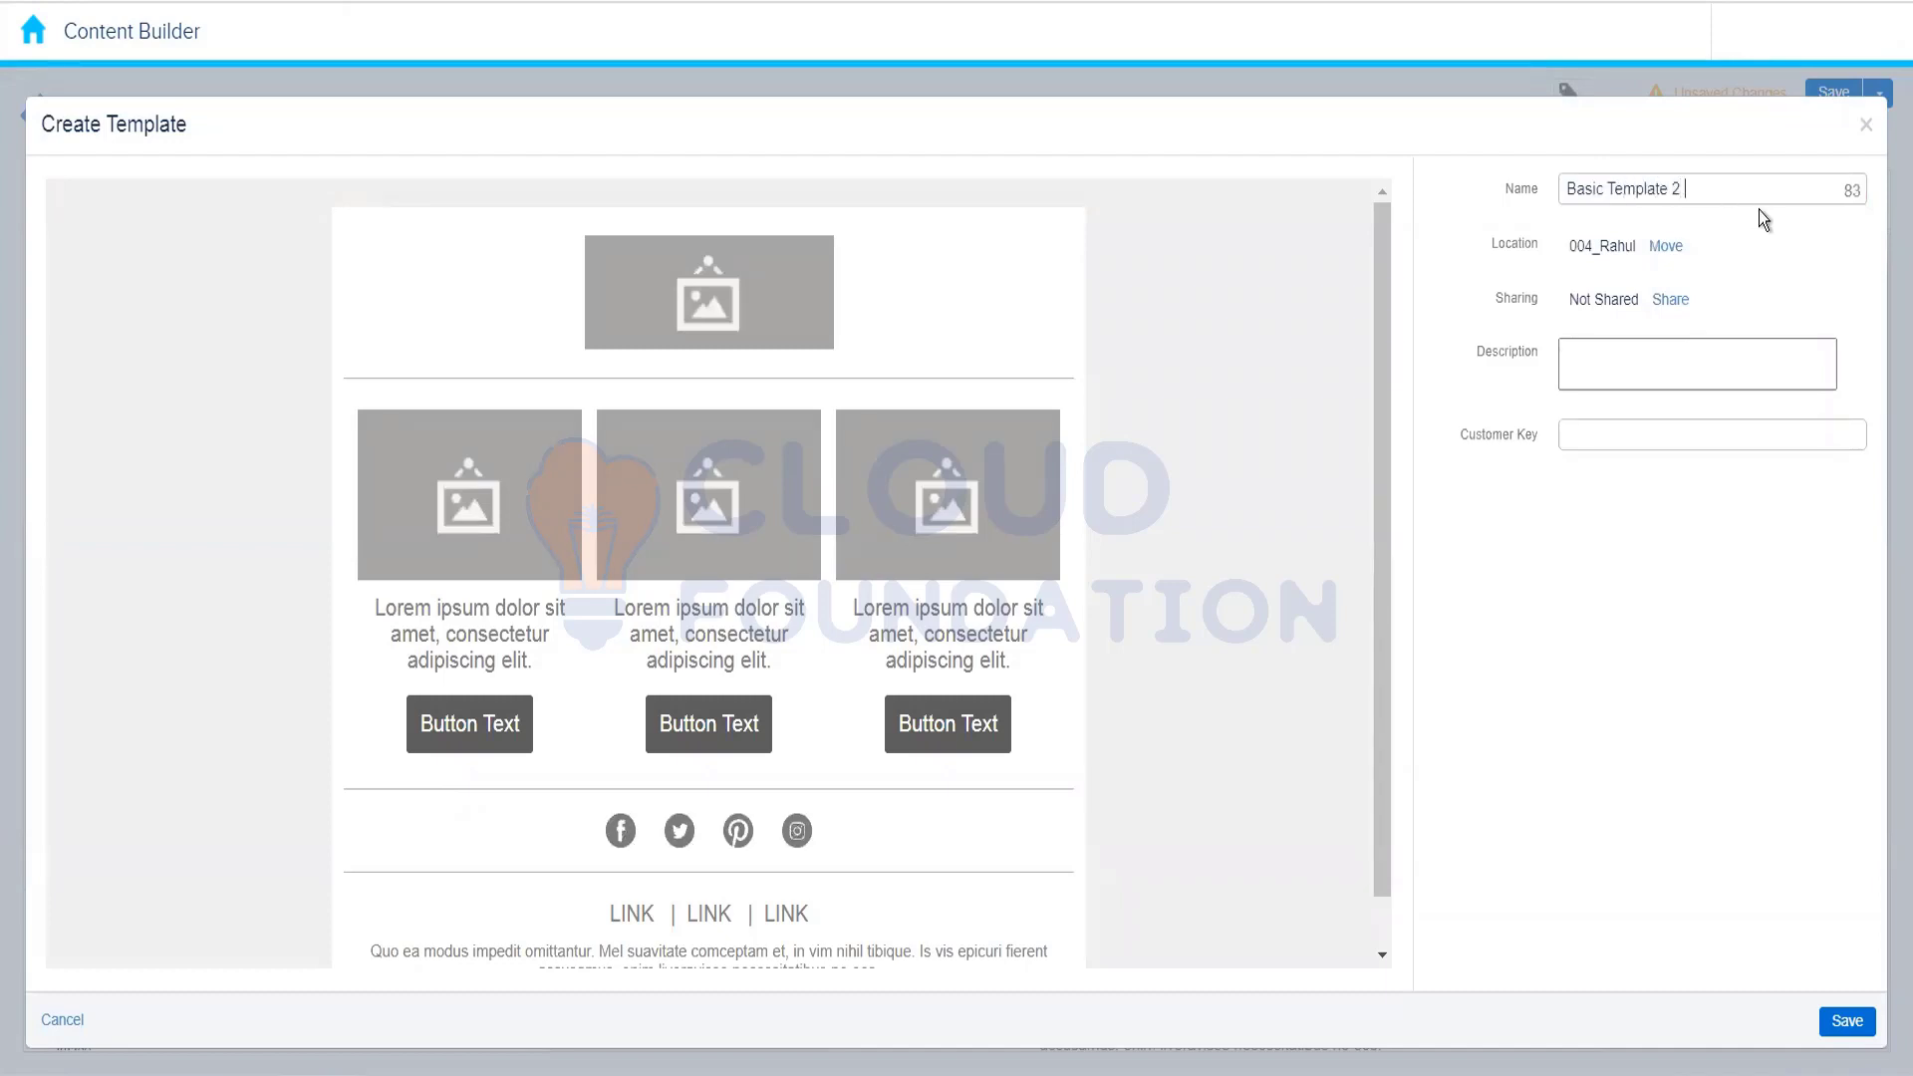
type("Demo")
left_click(1847, 1021)
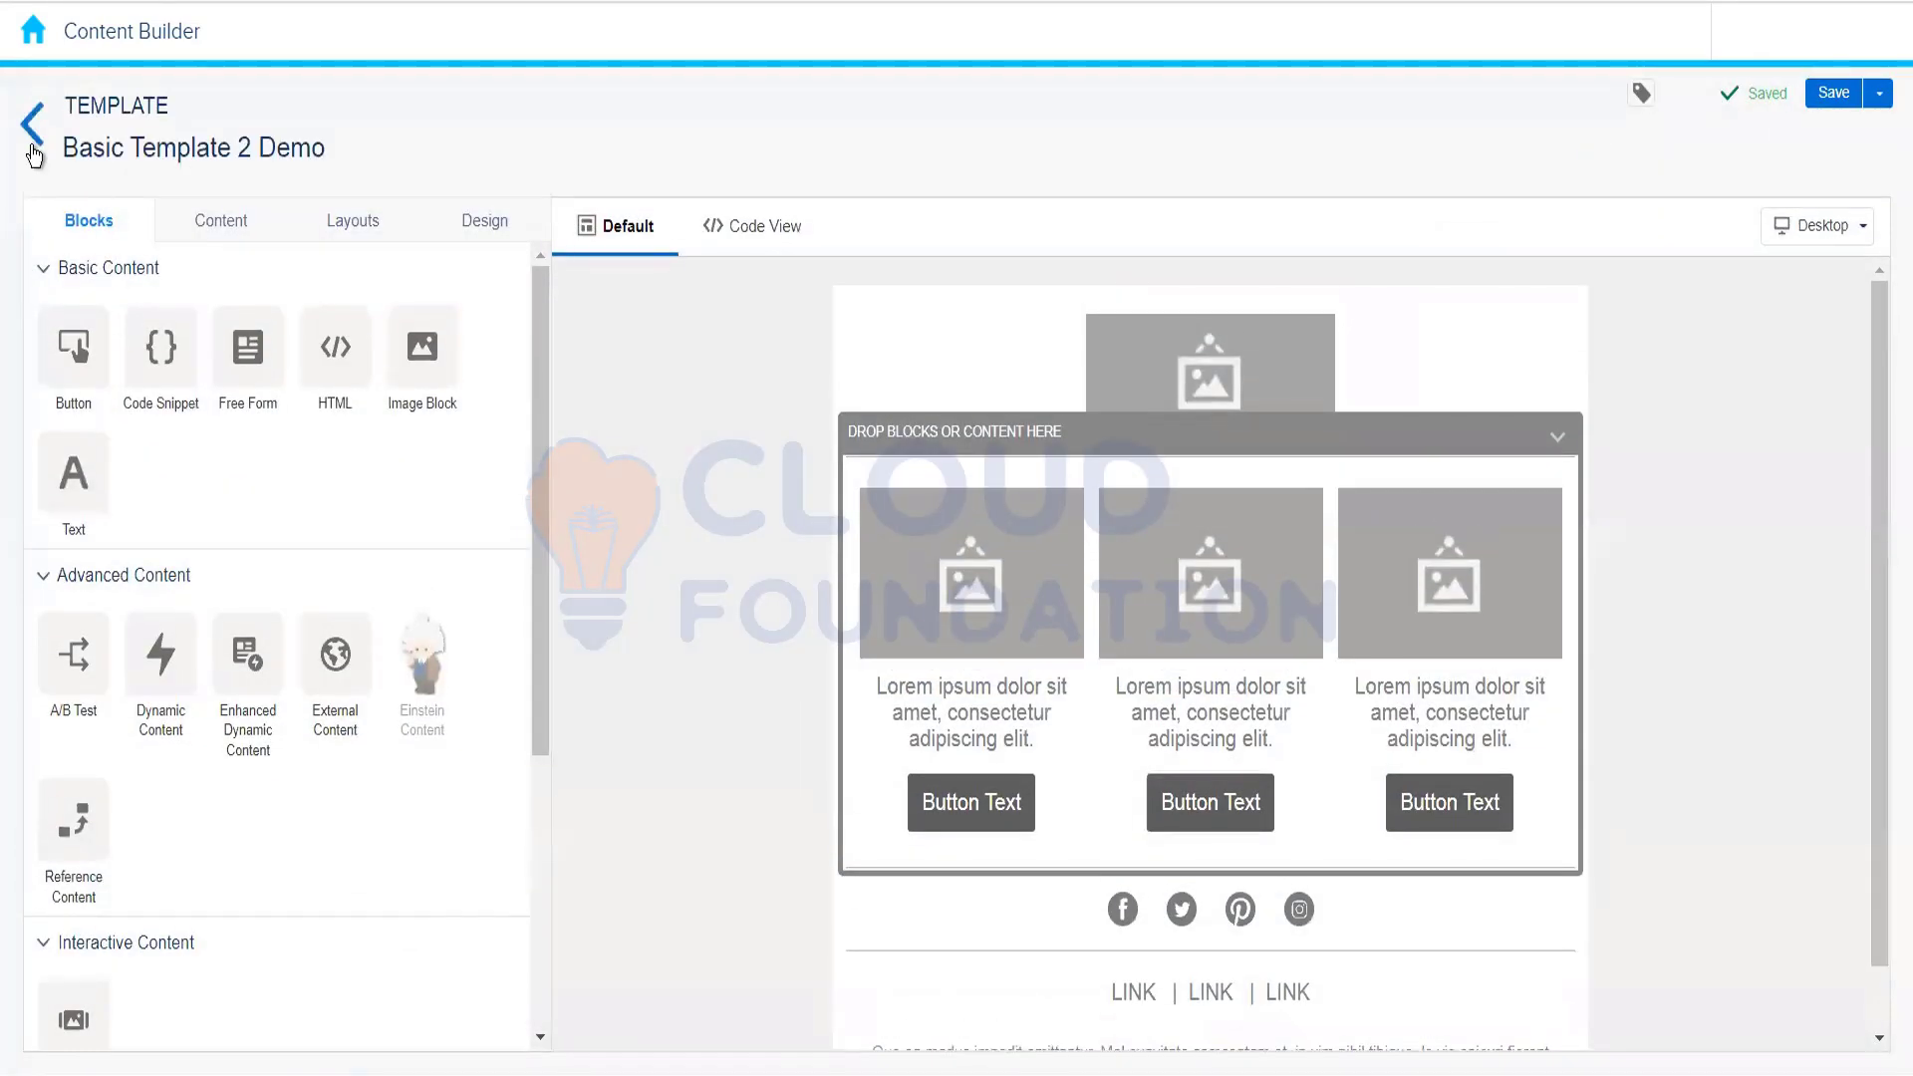
Step: Return to the content list, check the saved collection for creating from an existing template, and cancel the selection
left_click(30, 148)
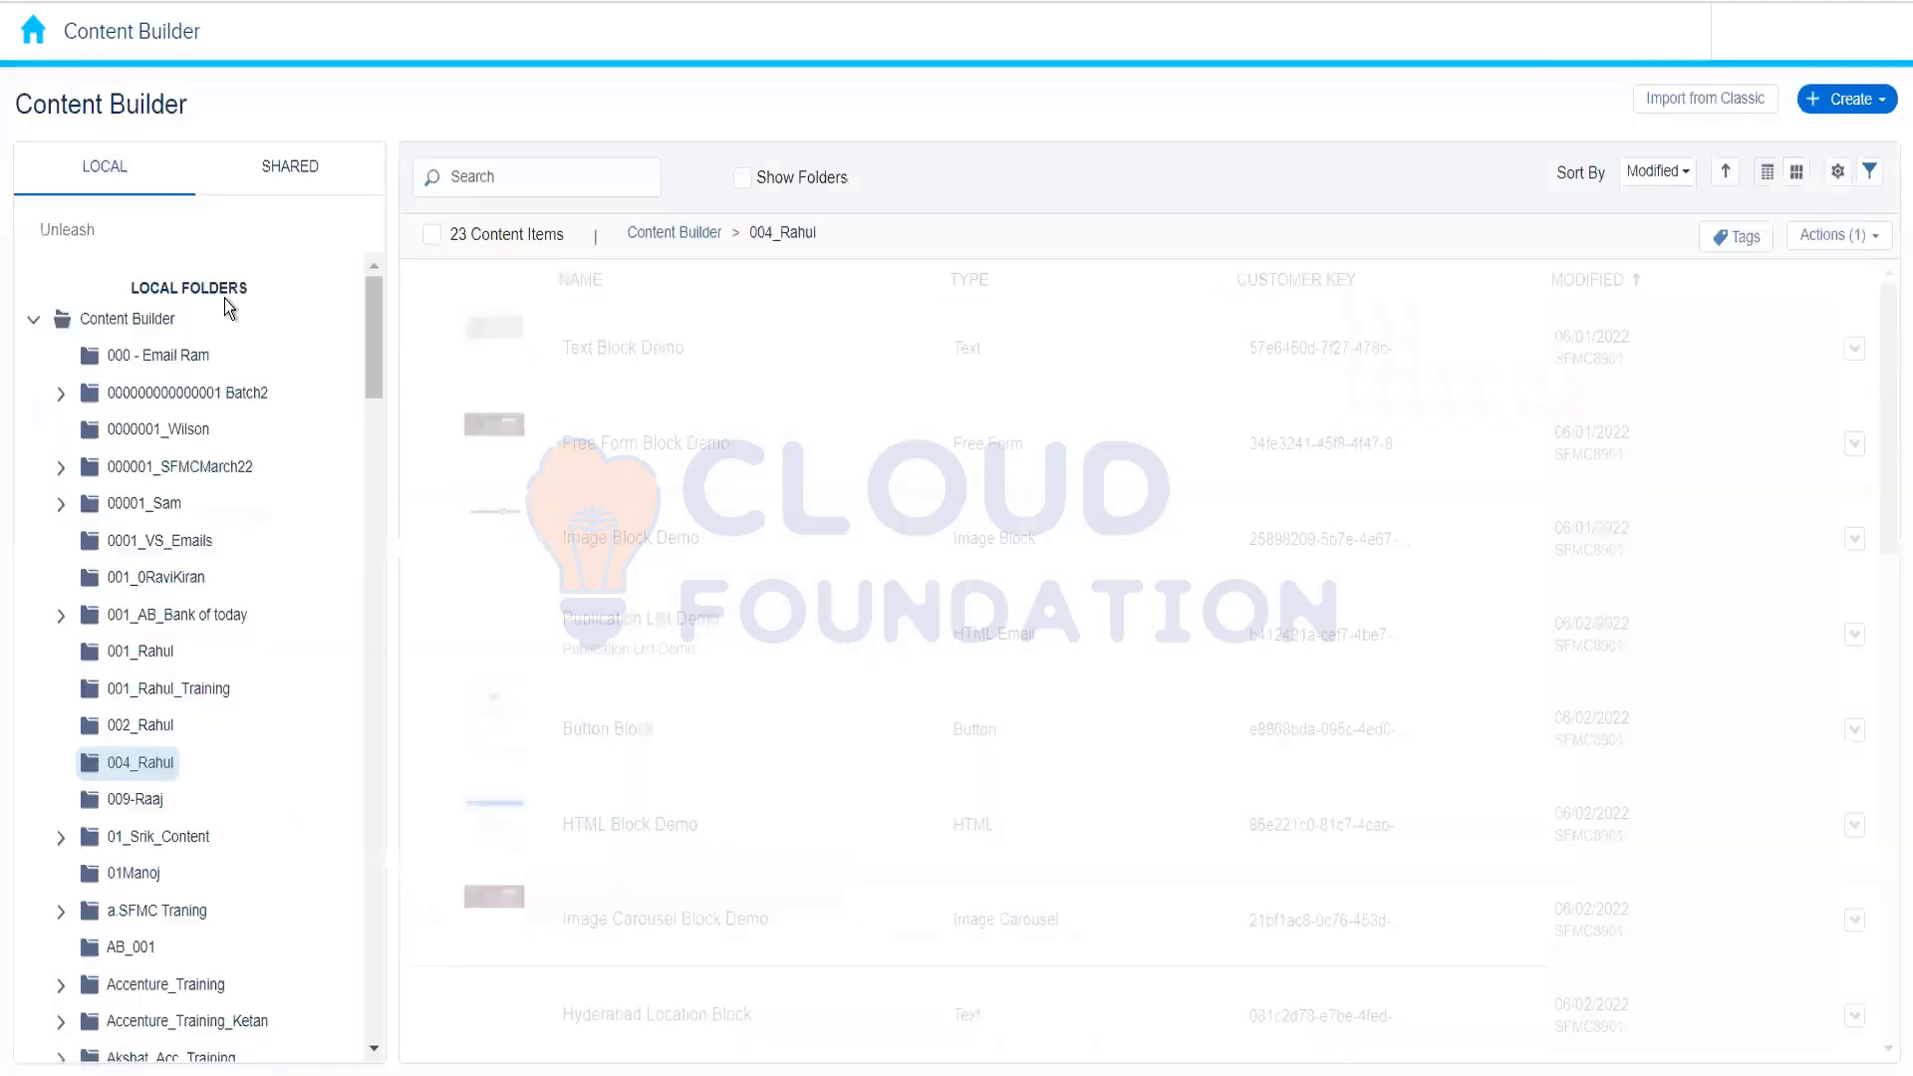
left_click(1872, 112)
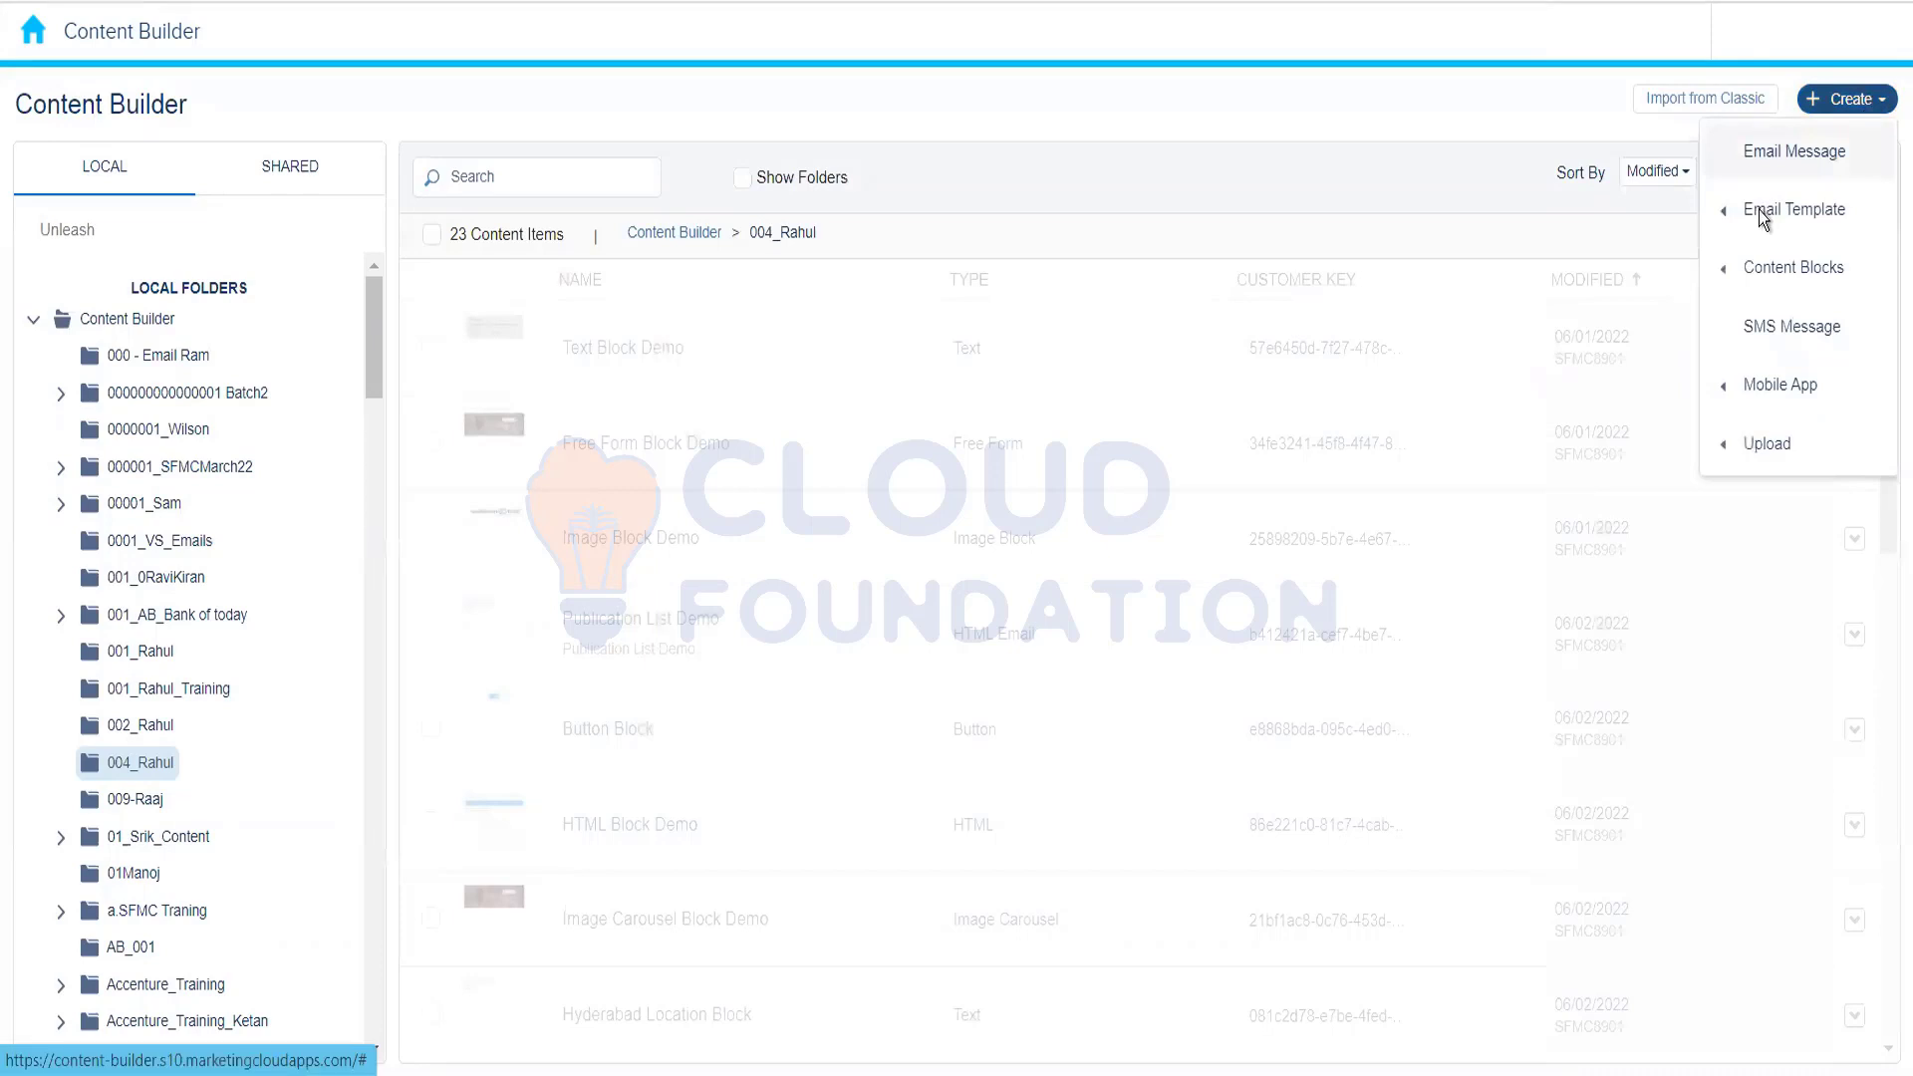
mouse_move(1764, 220)
left_click(1571, 273)
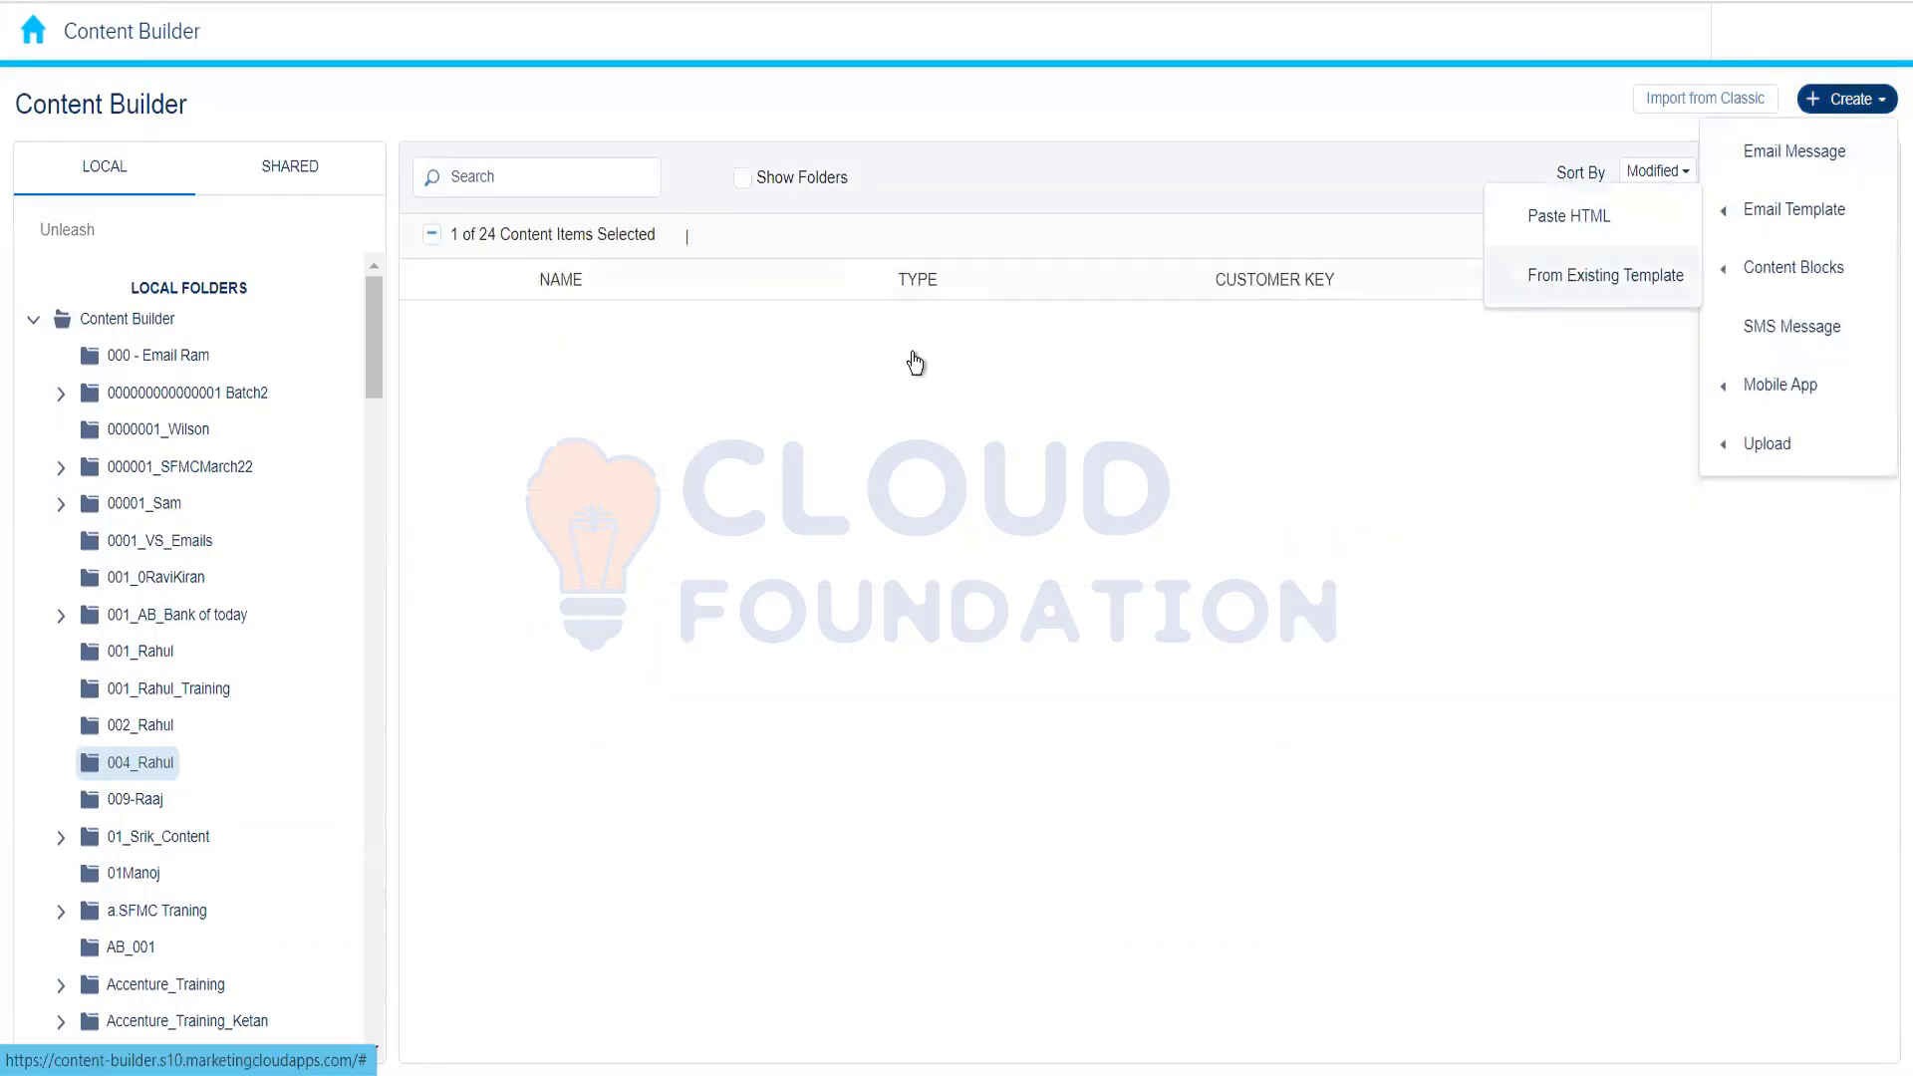
left_click(592, 400)
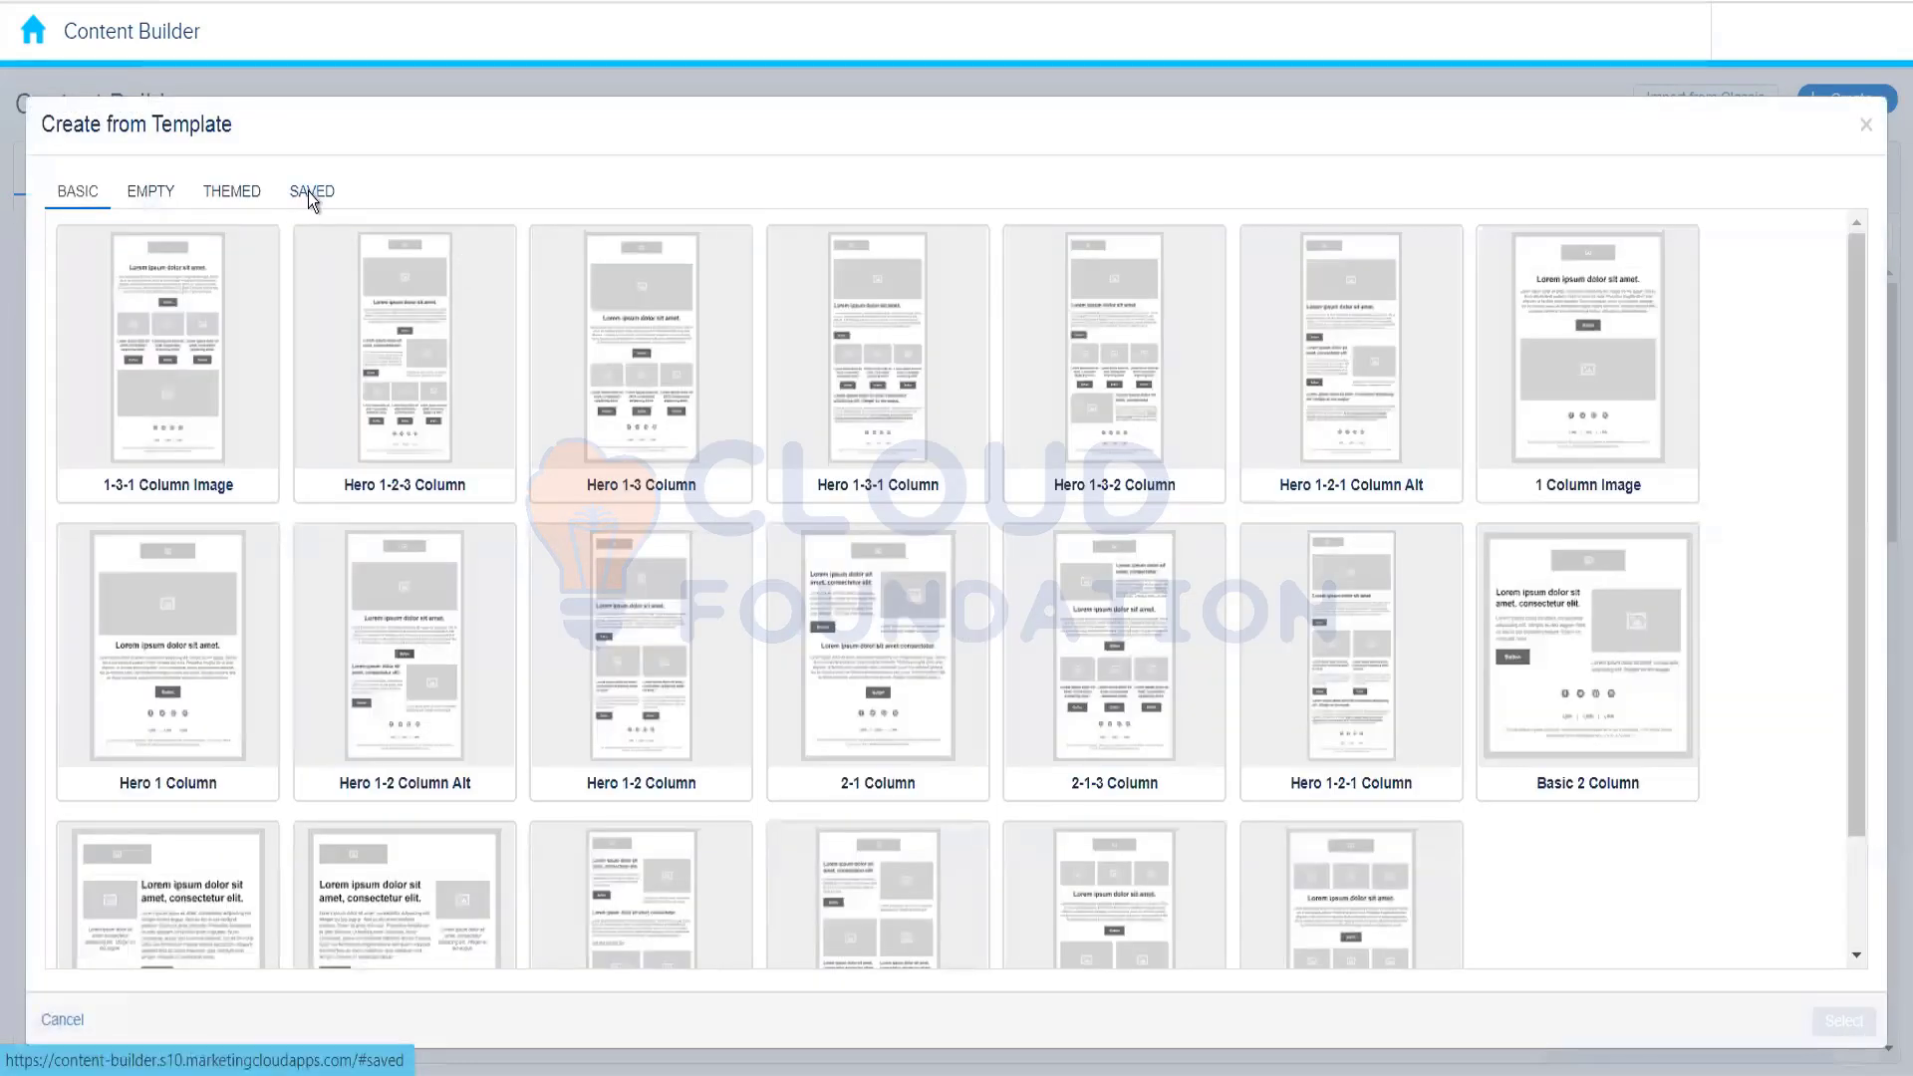
left_click(312, 195)
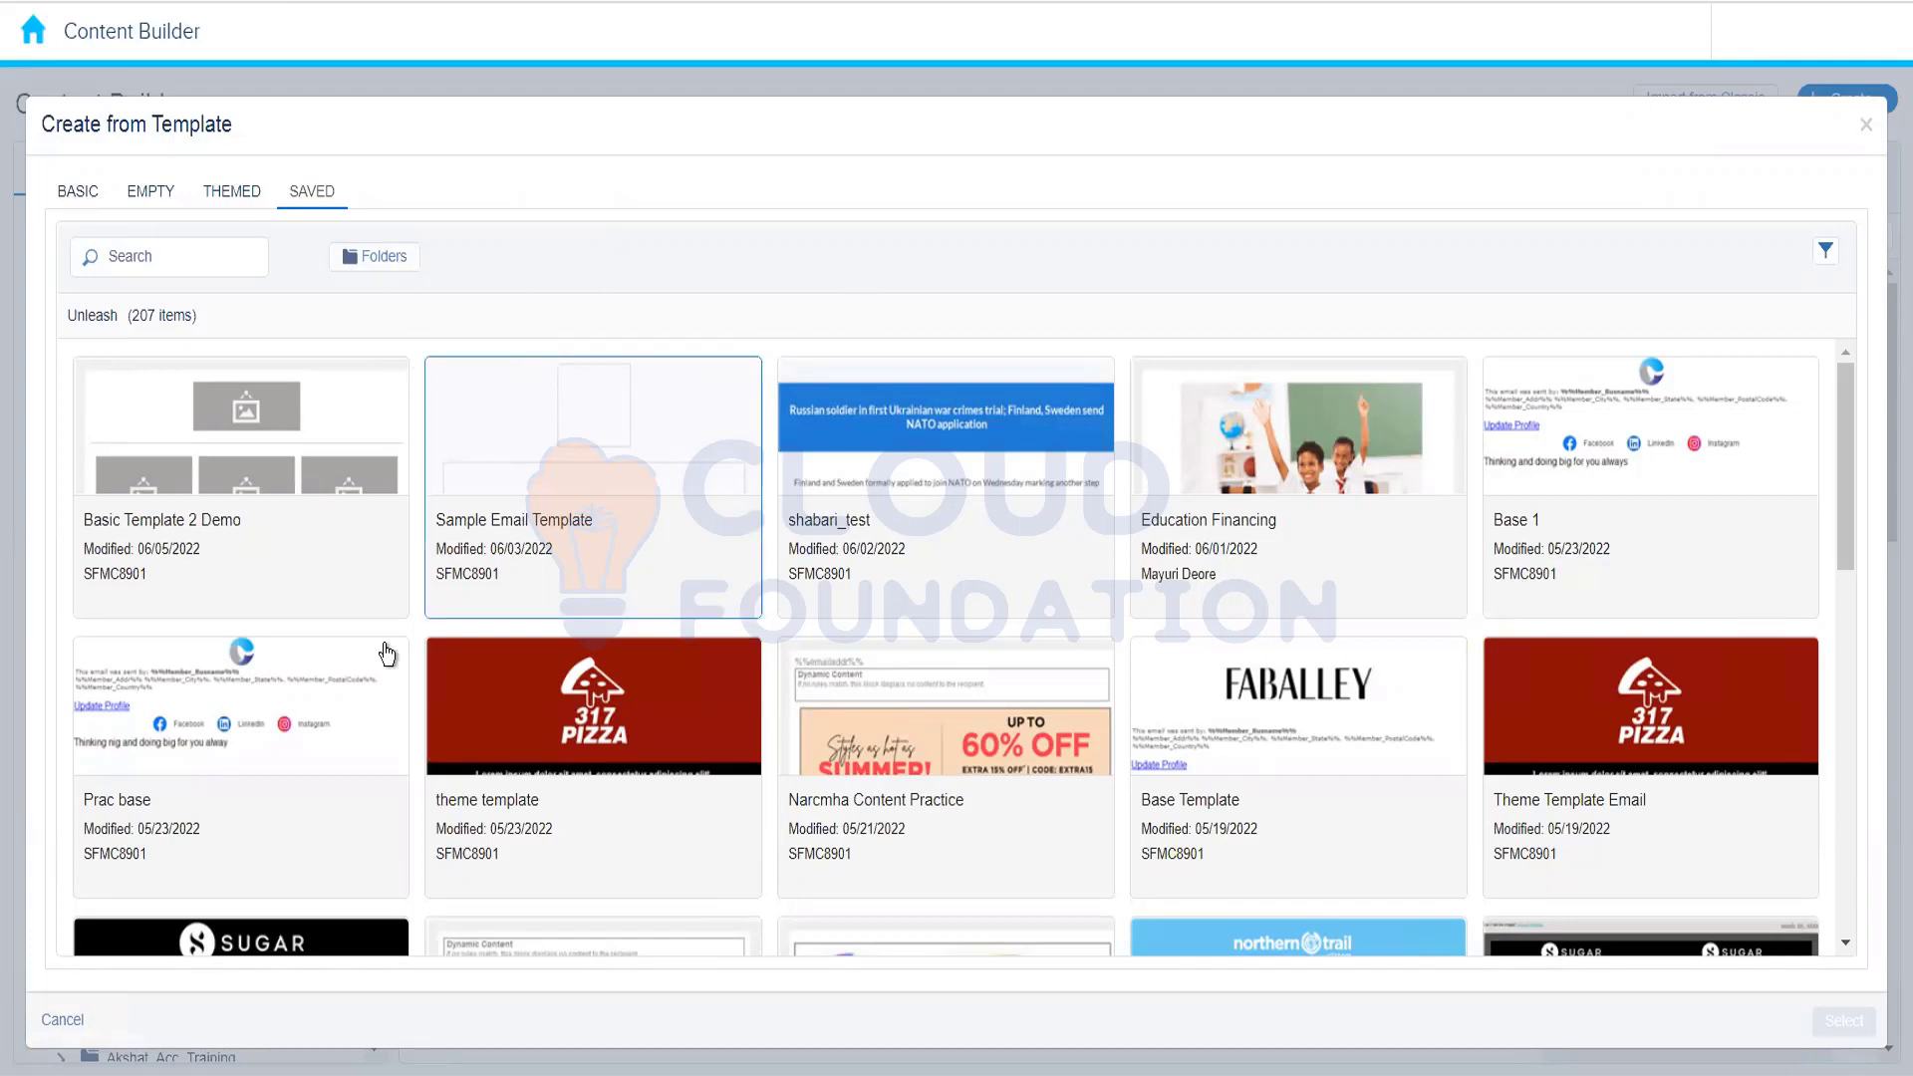
left_click(74, 1022)
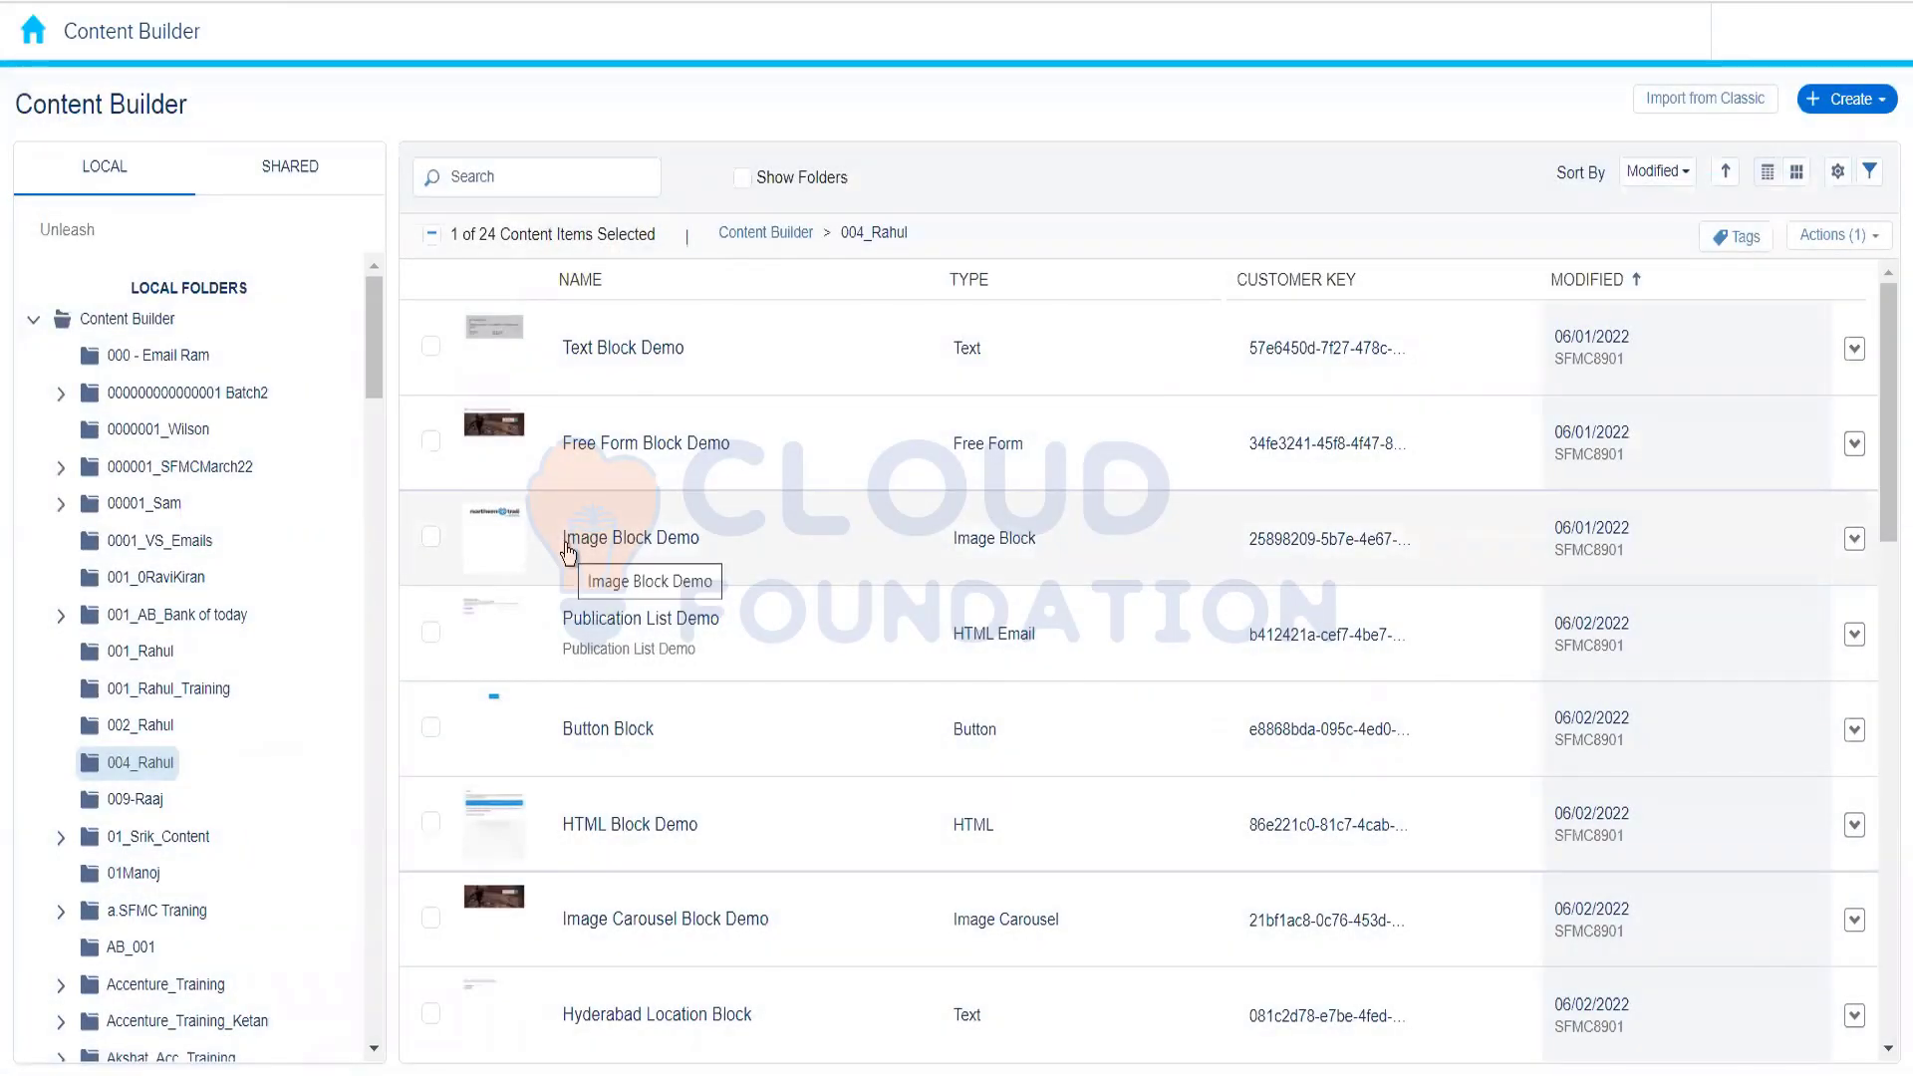
Step: Start a new email message with the Existing Email creation option
left_click(1848, 99)
left_click(1769, 171)
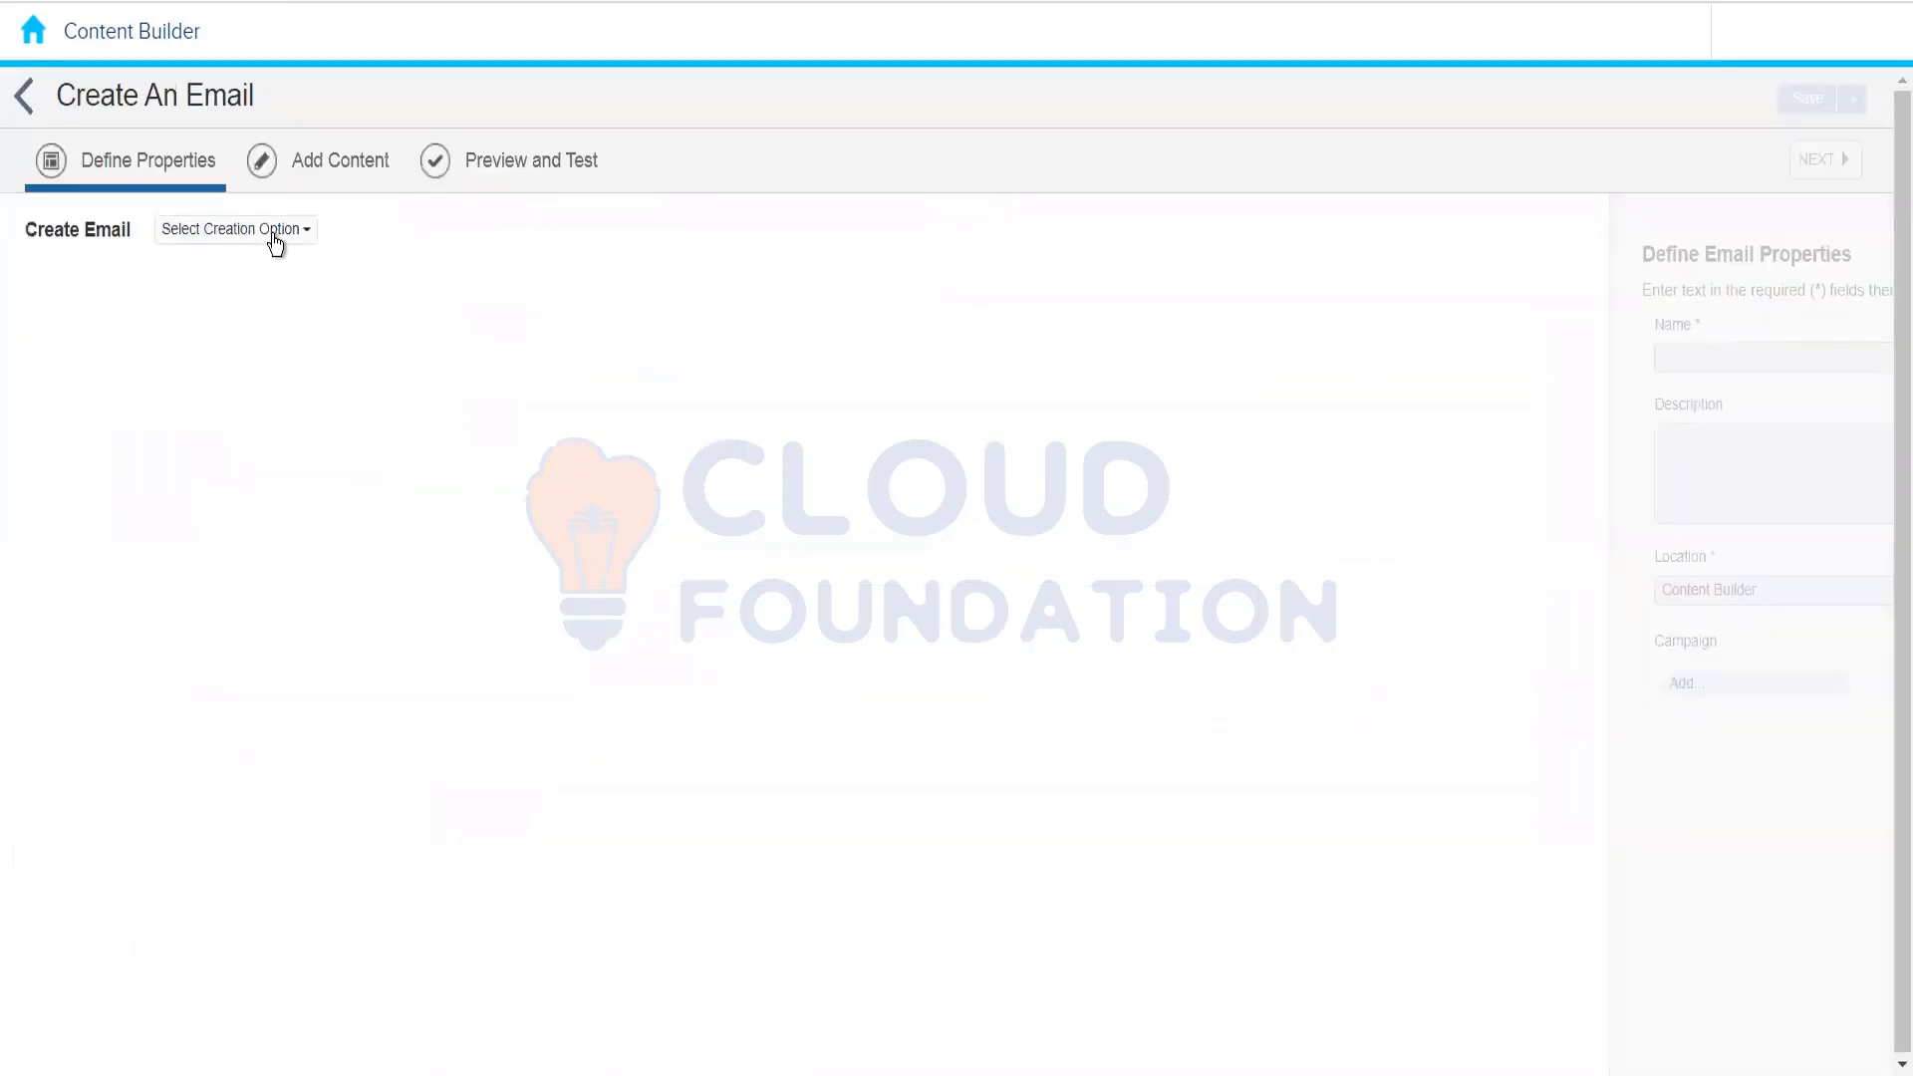
left_click(271, 231)
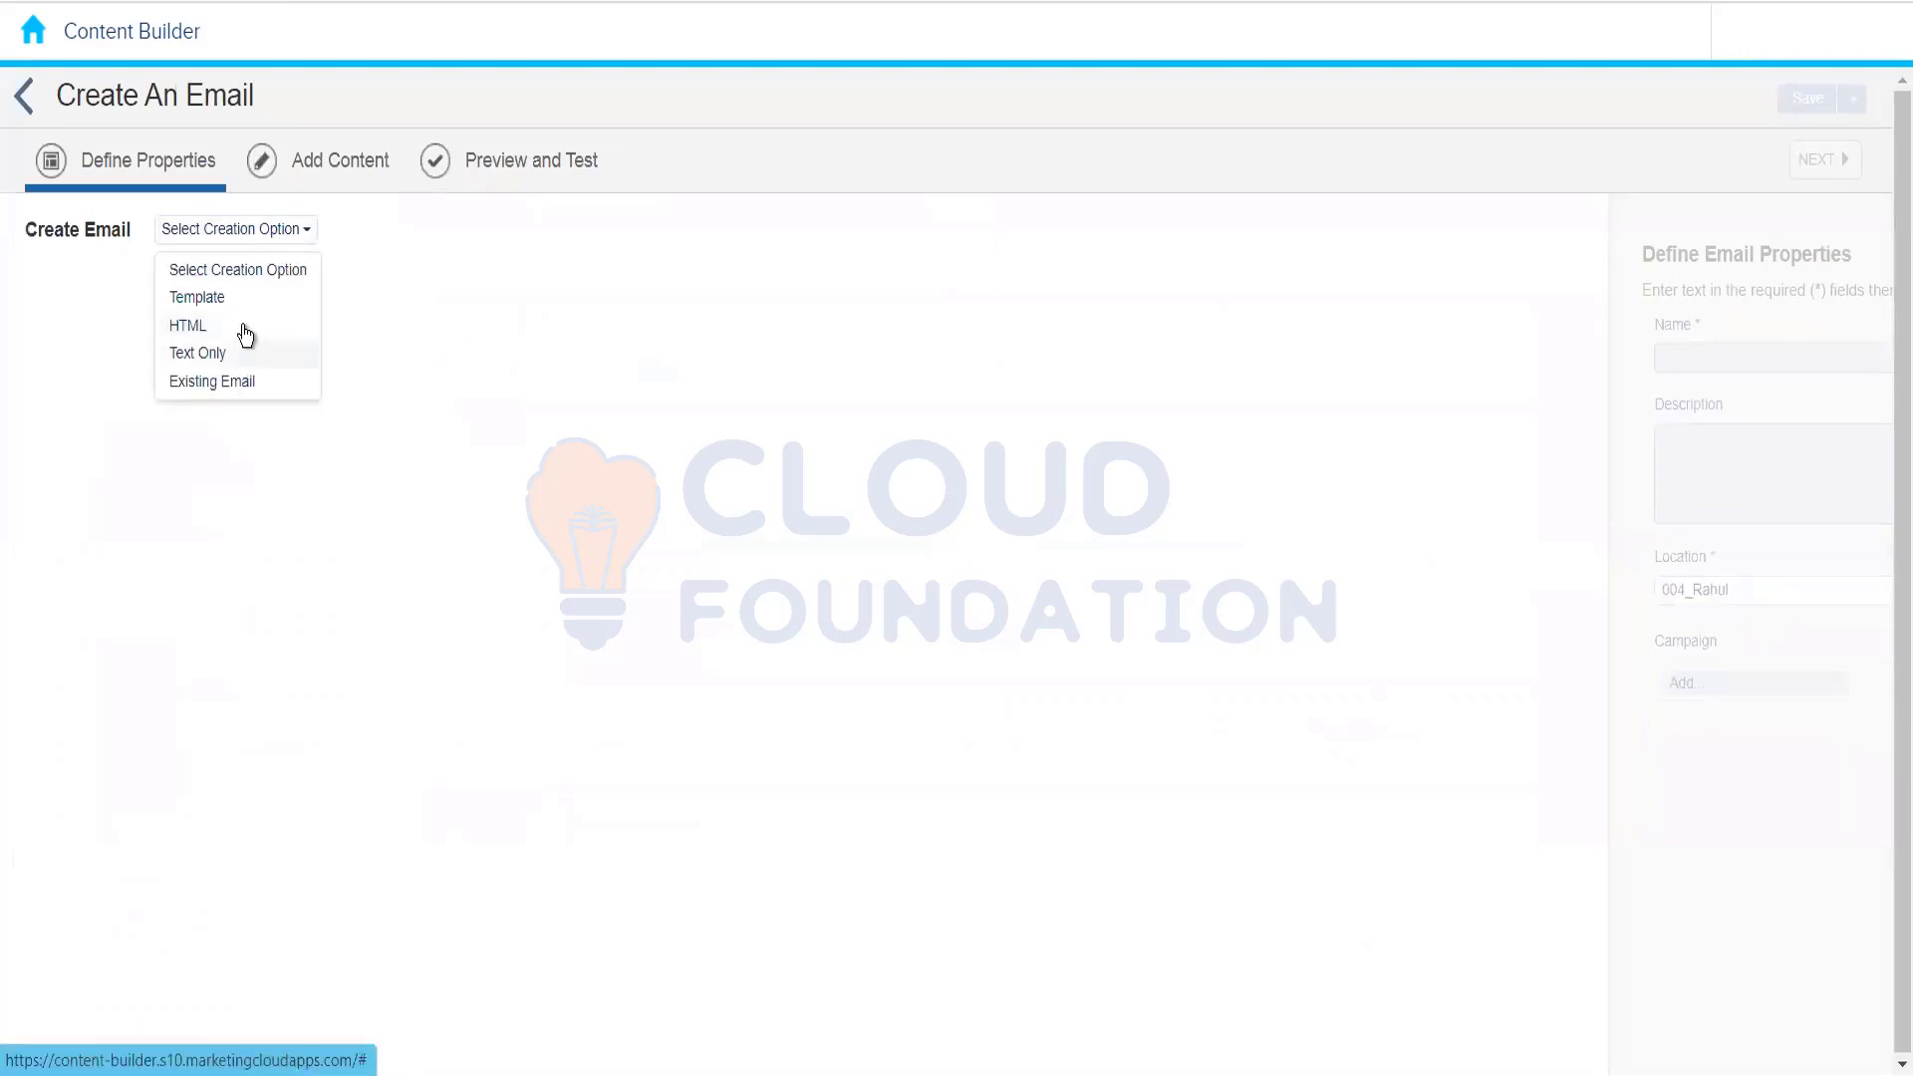
left_click(276, 389)
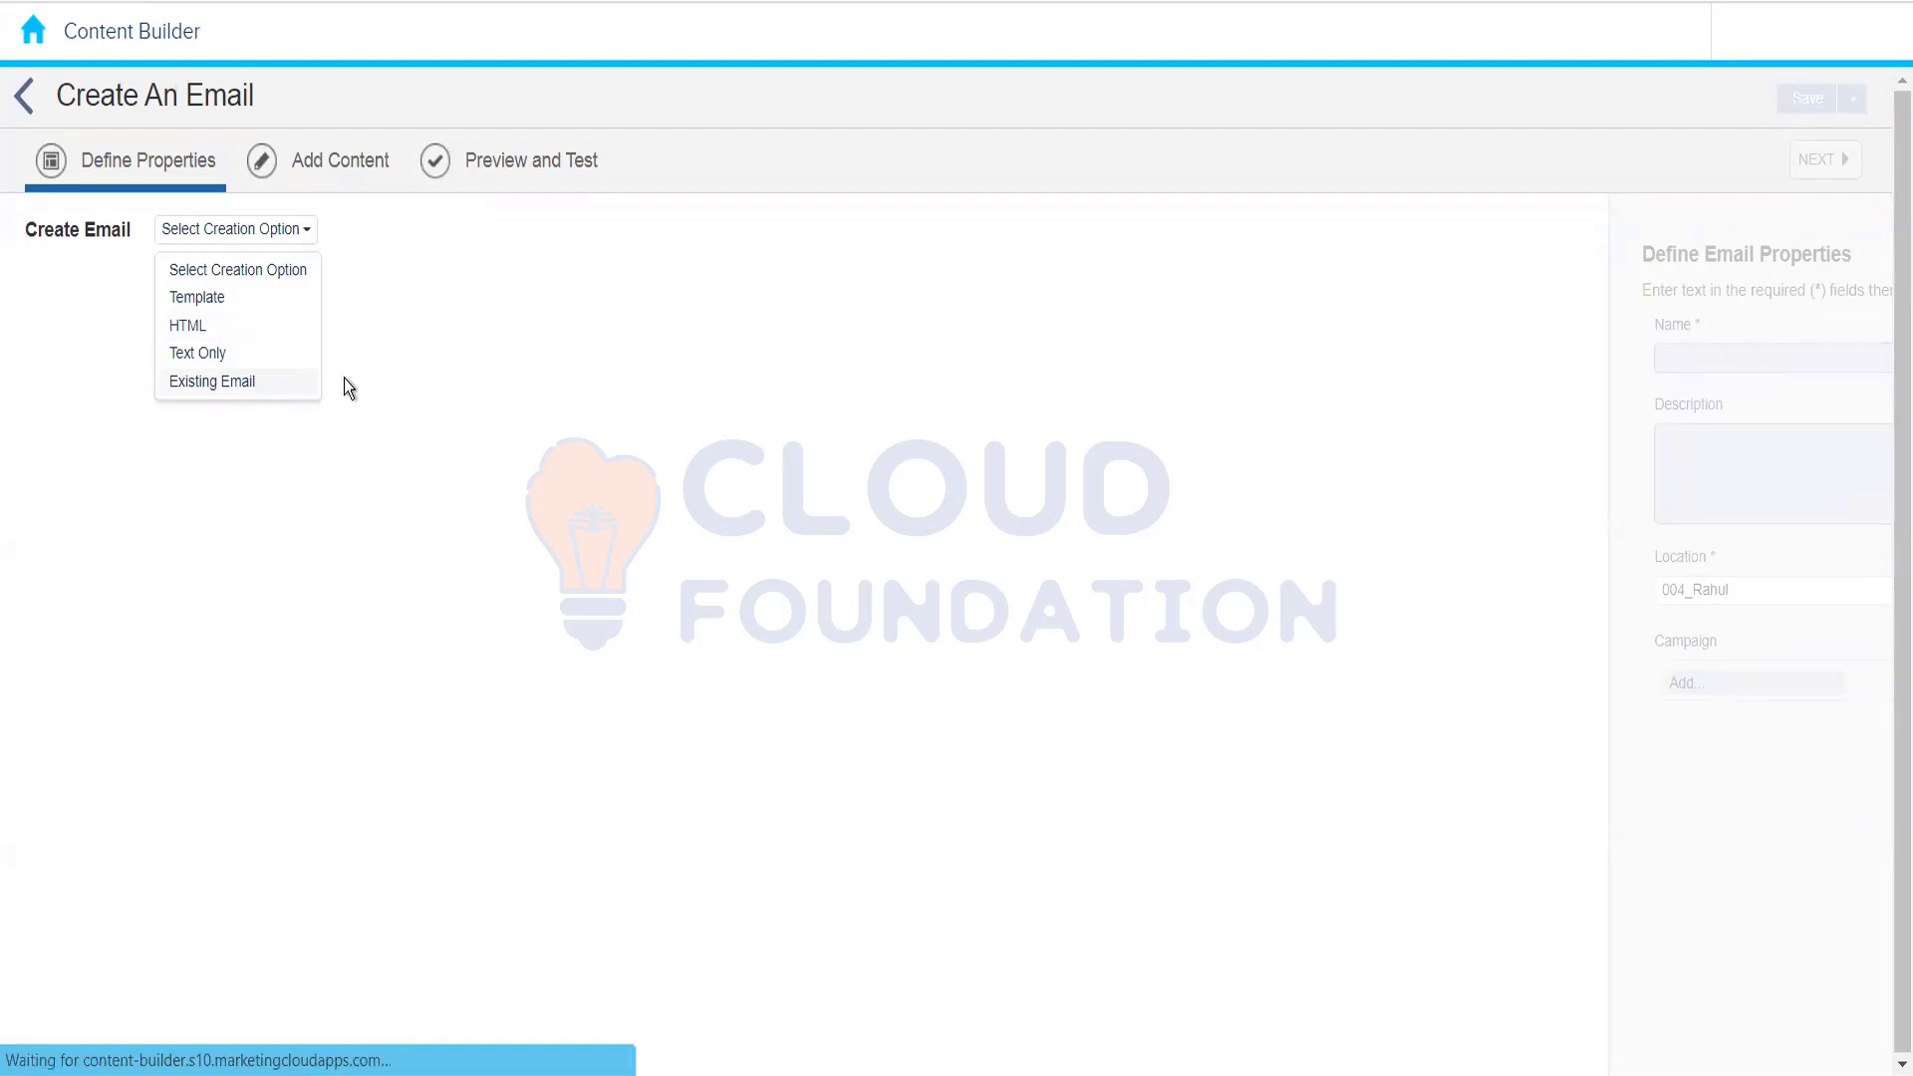
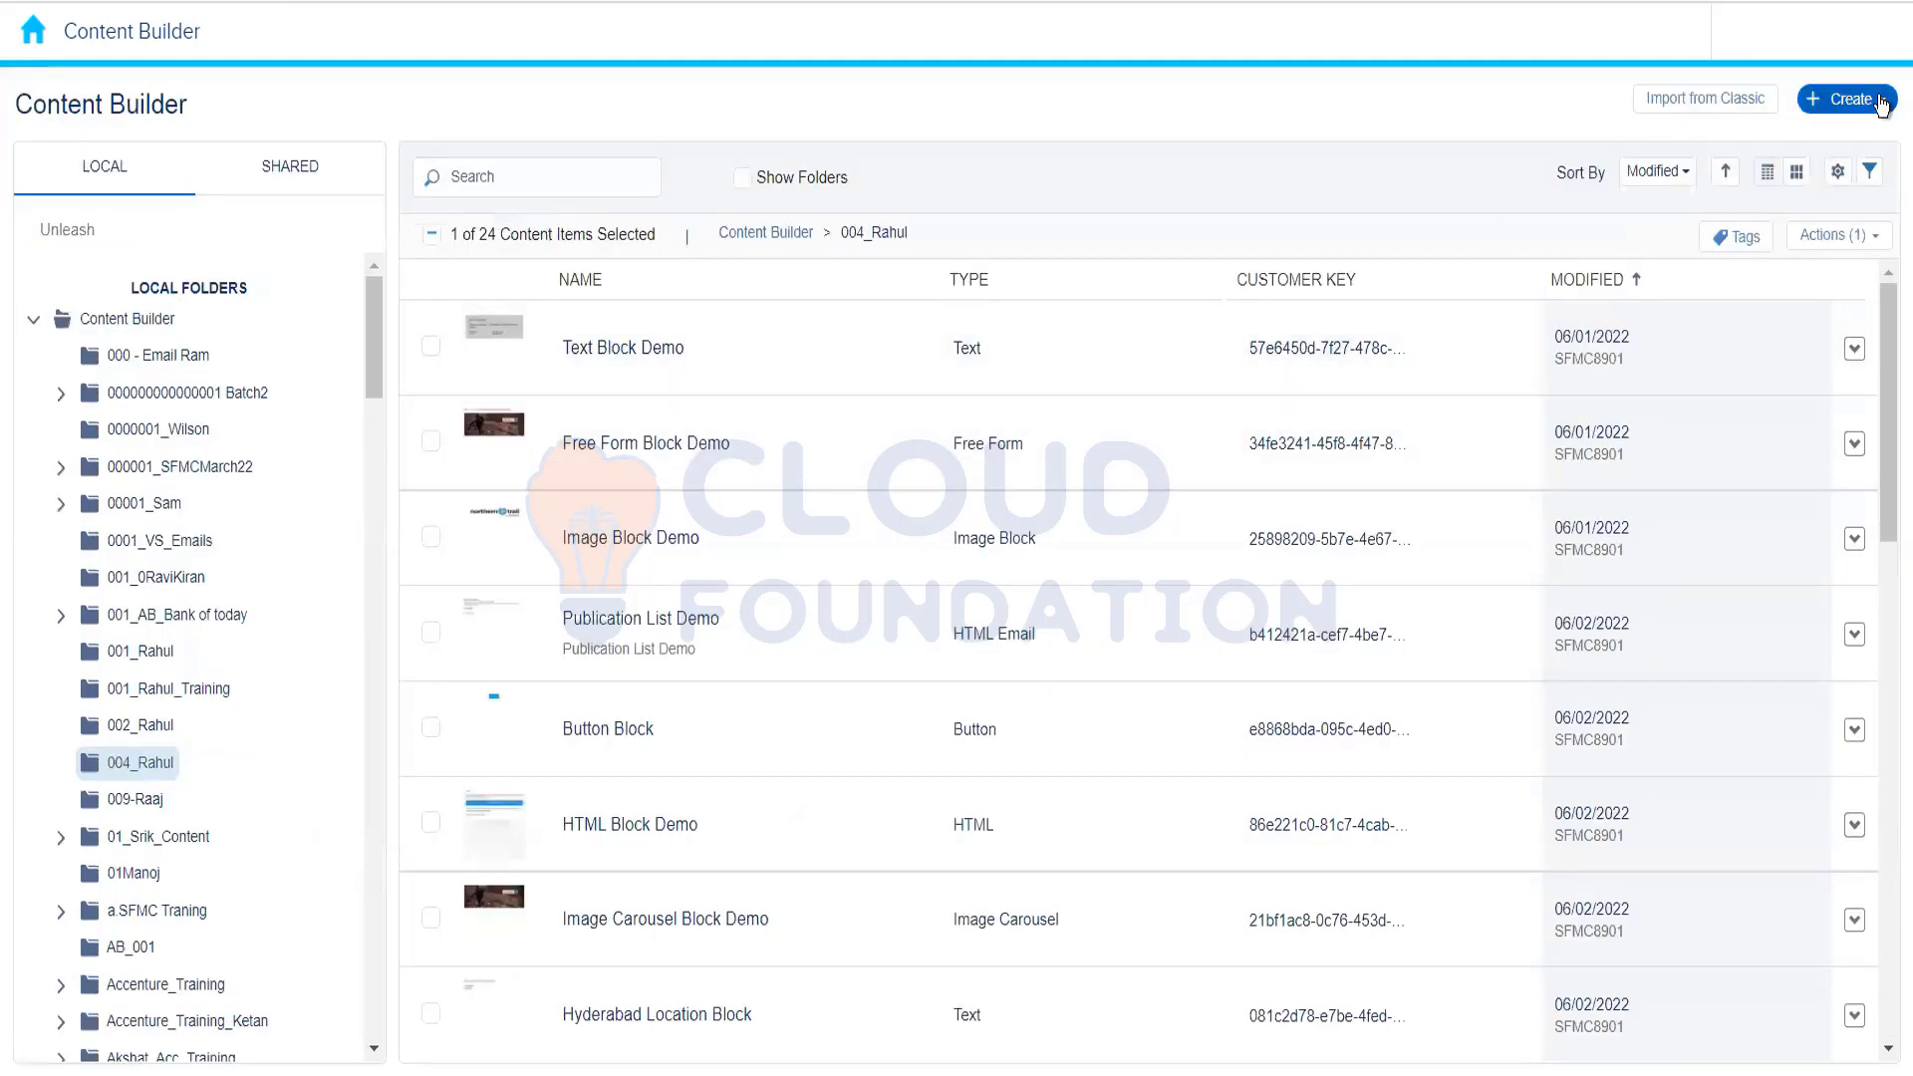
Step: Start another email message from the content list with the Template creation option
left_click(1866, 99)
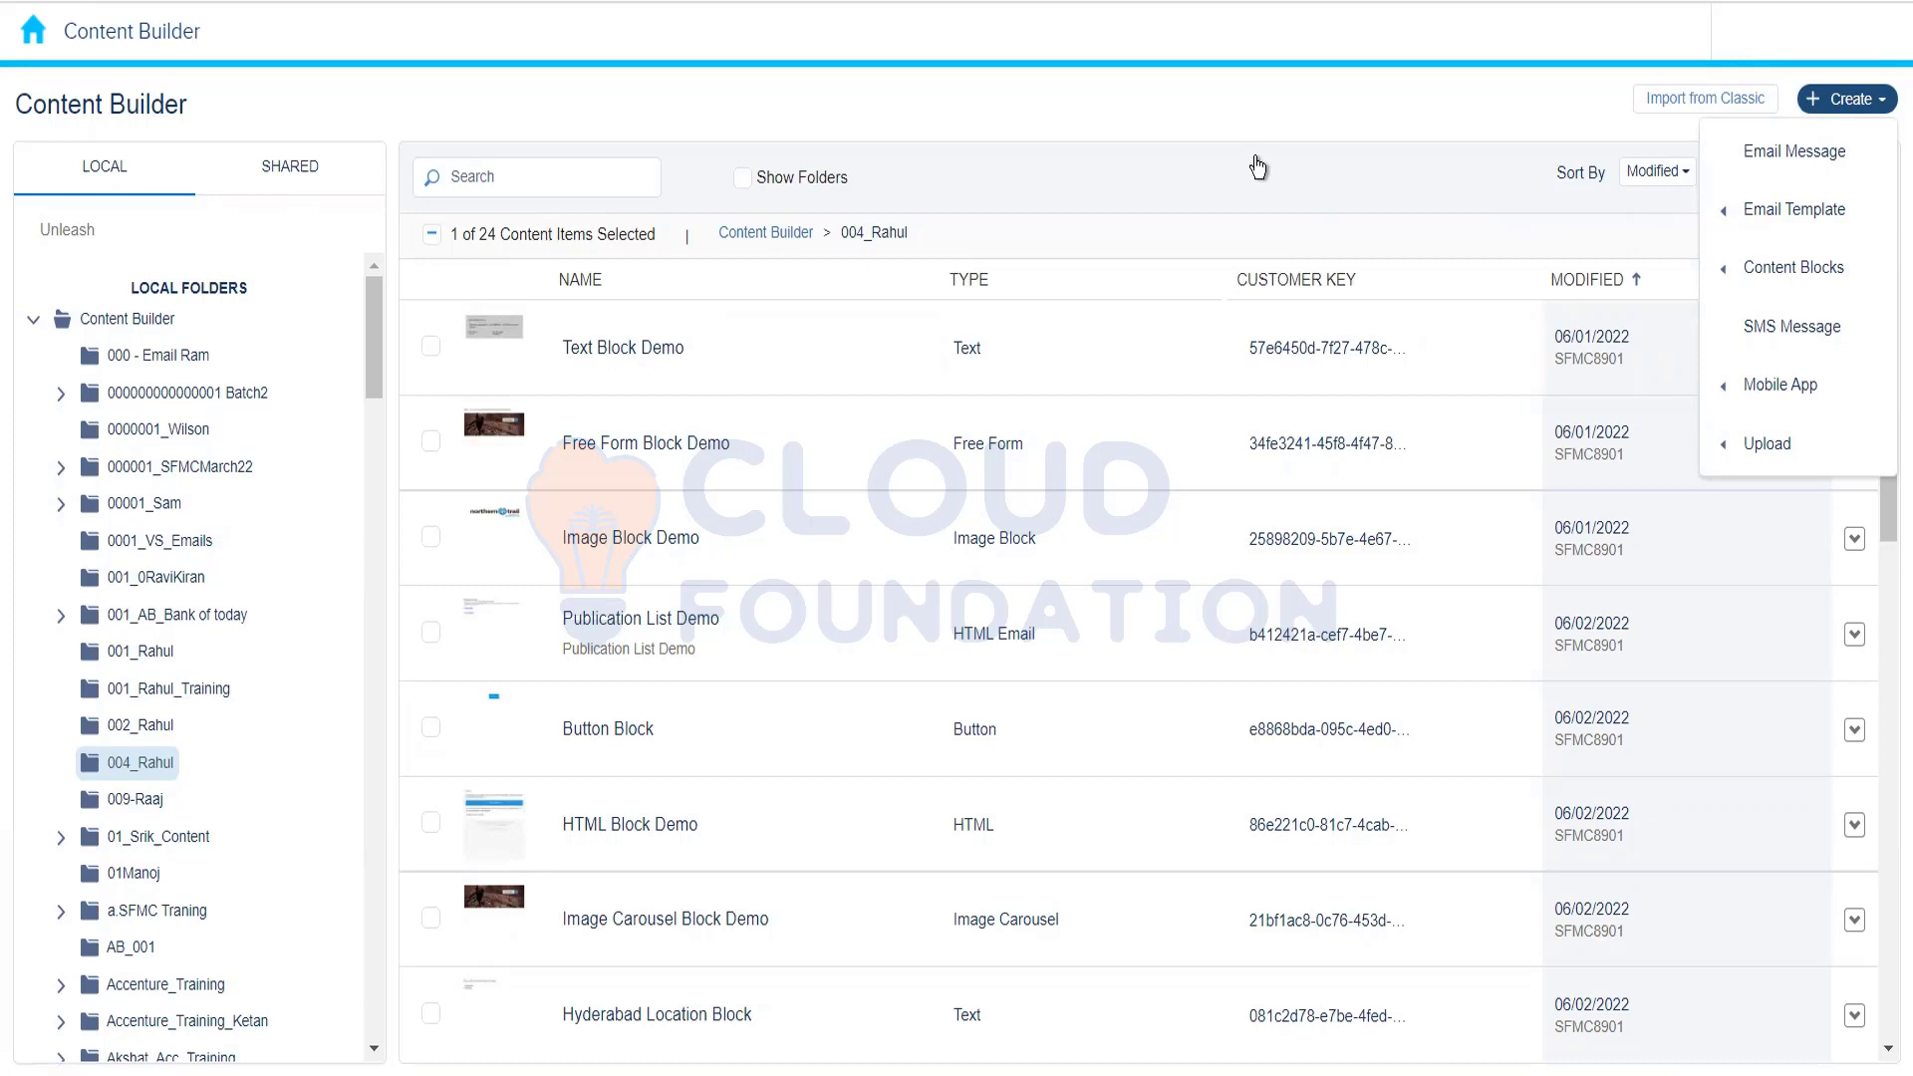
left_click(1343, 134)
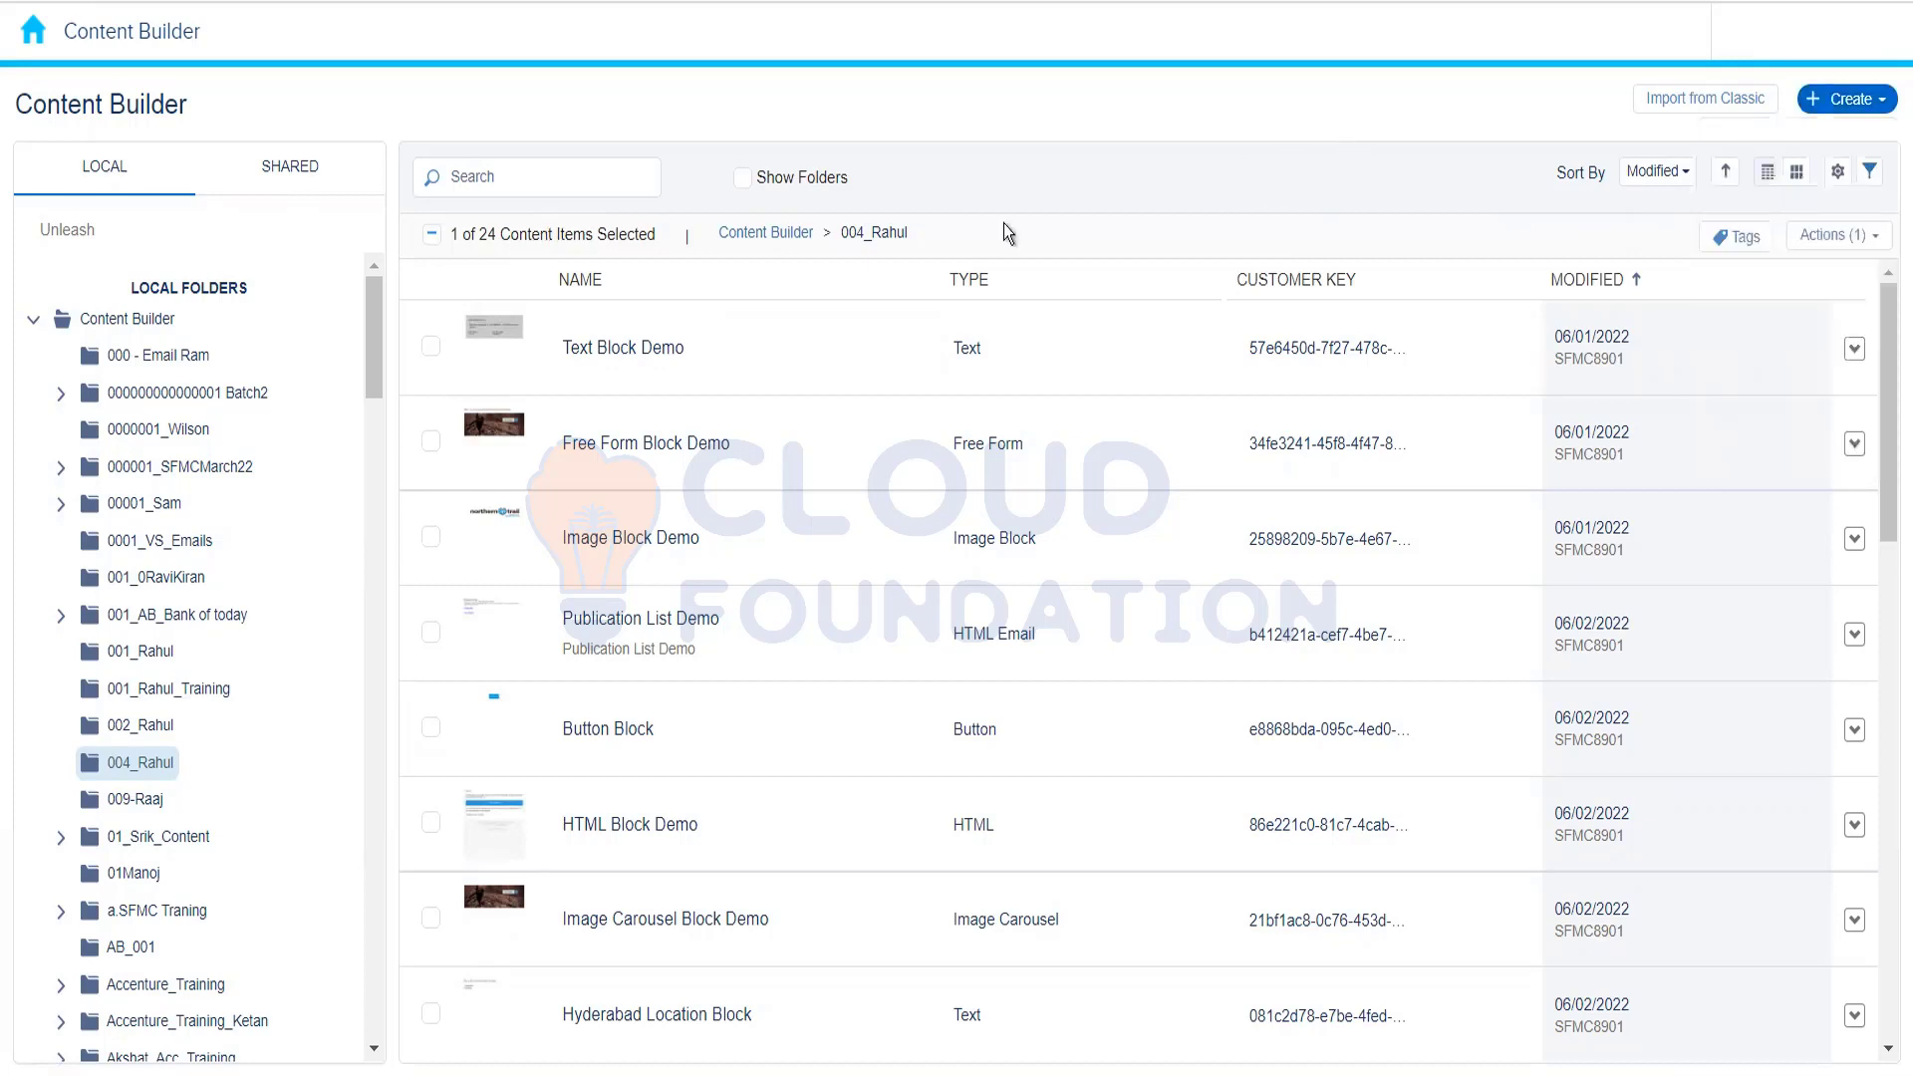
left_click(1872, 96)
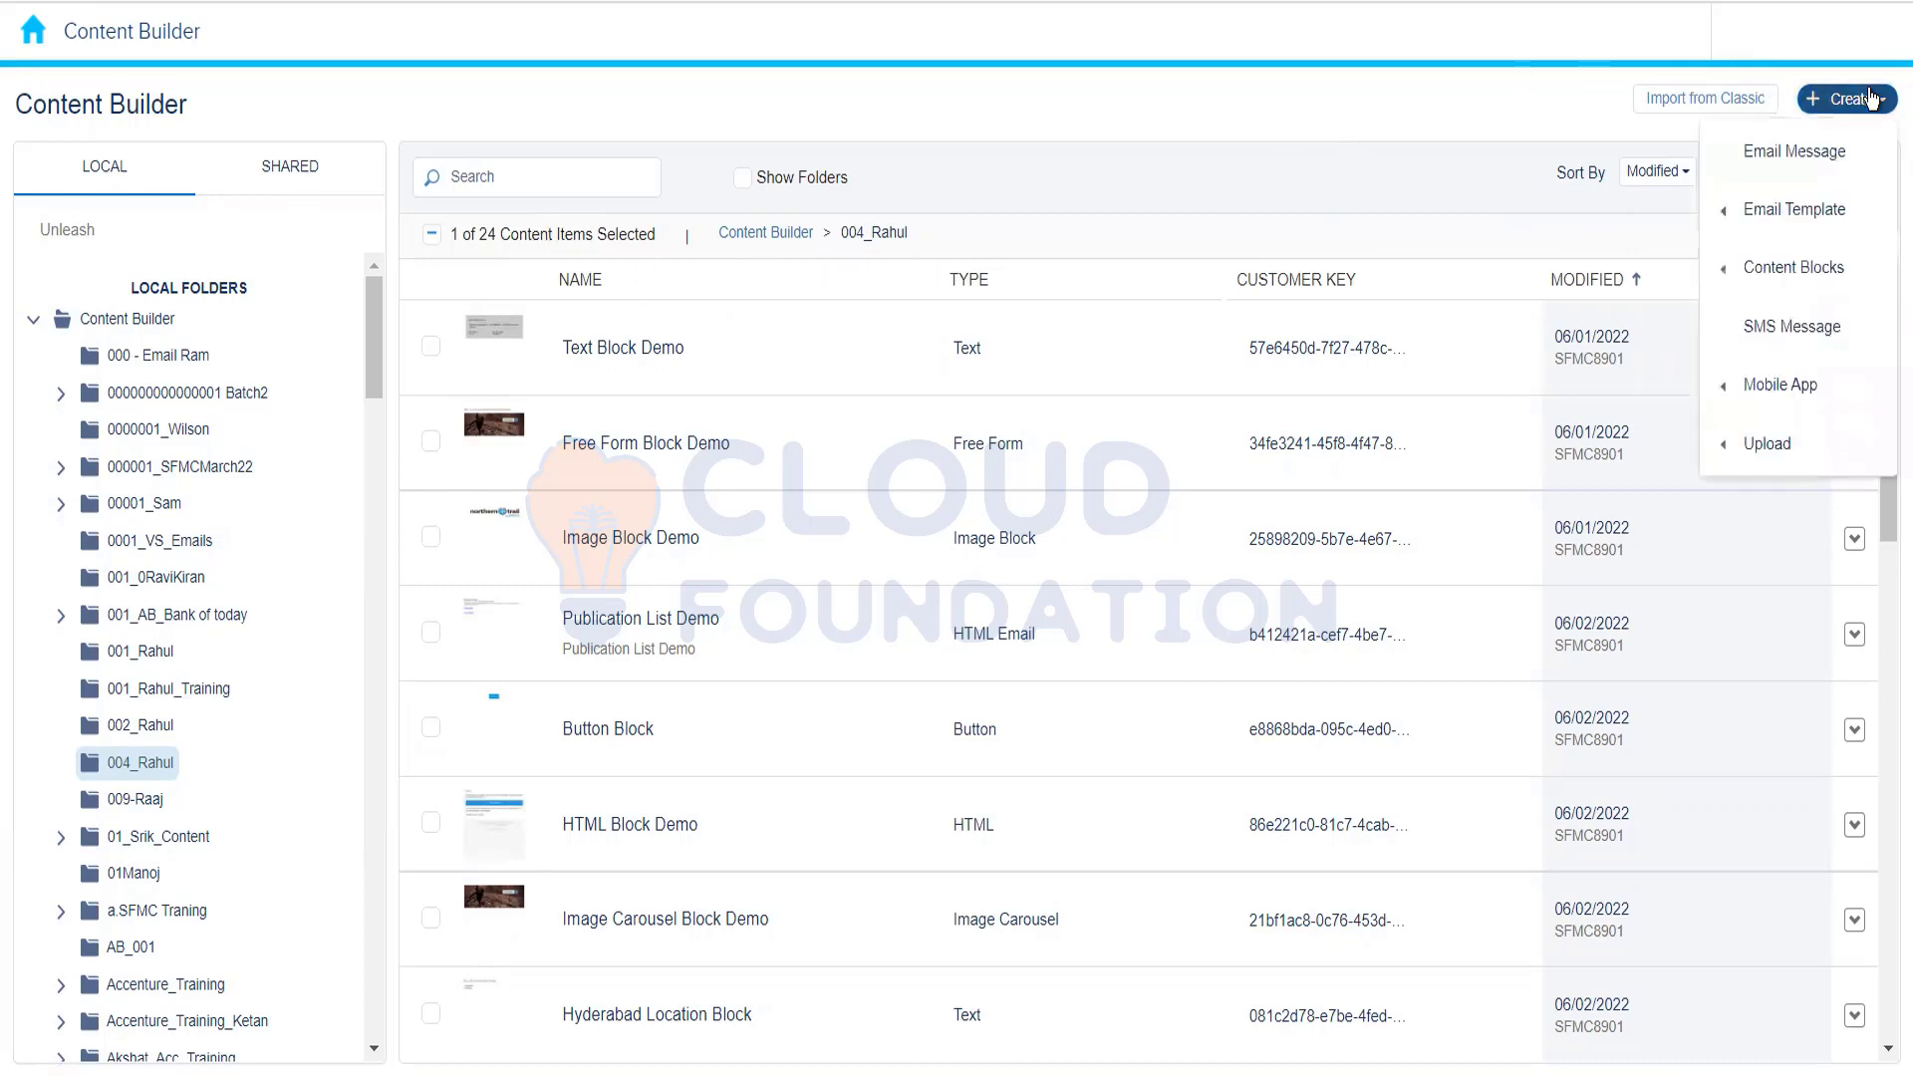
left_click(1660, 147)
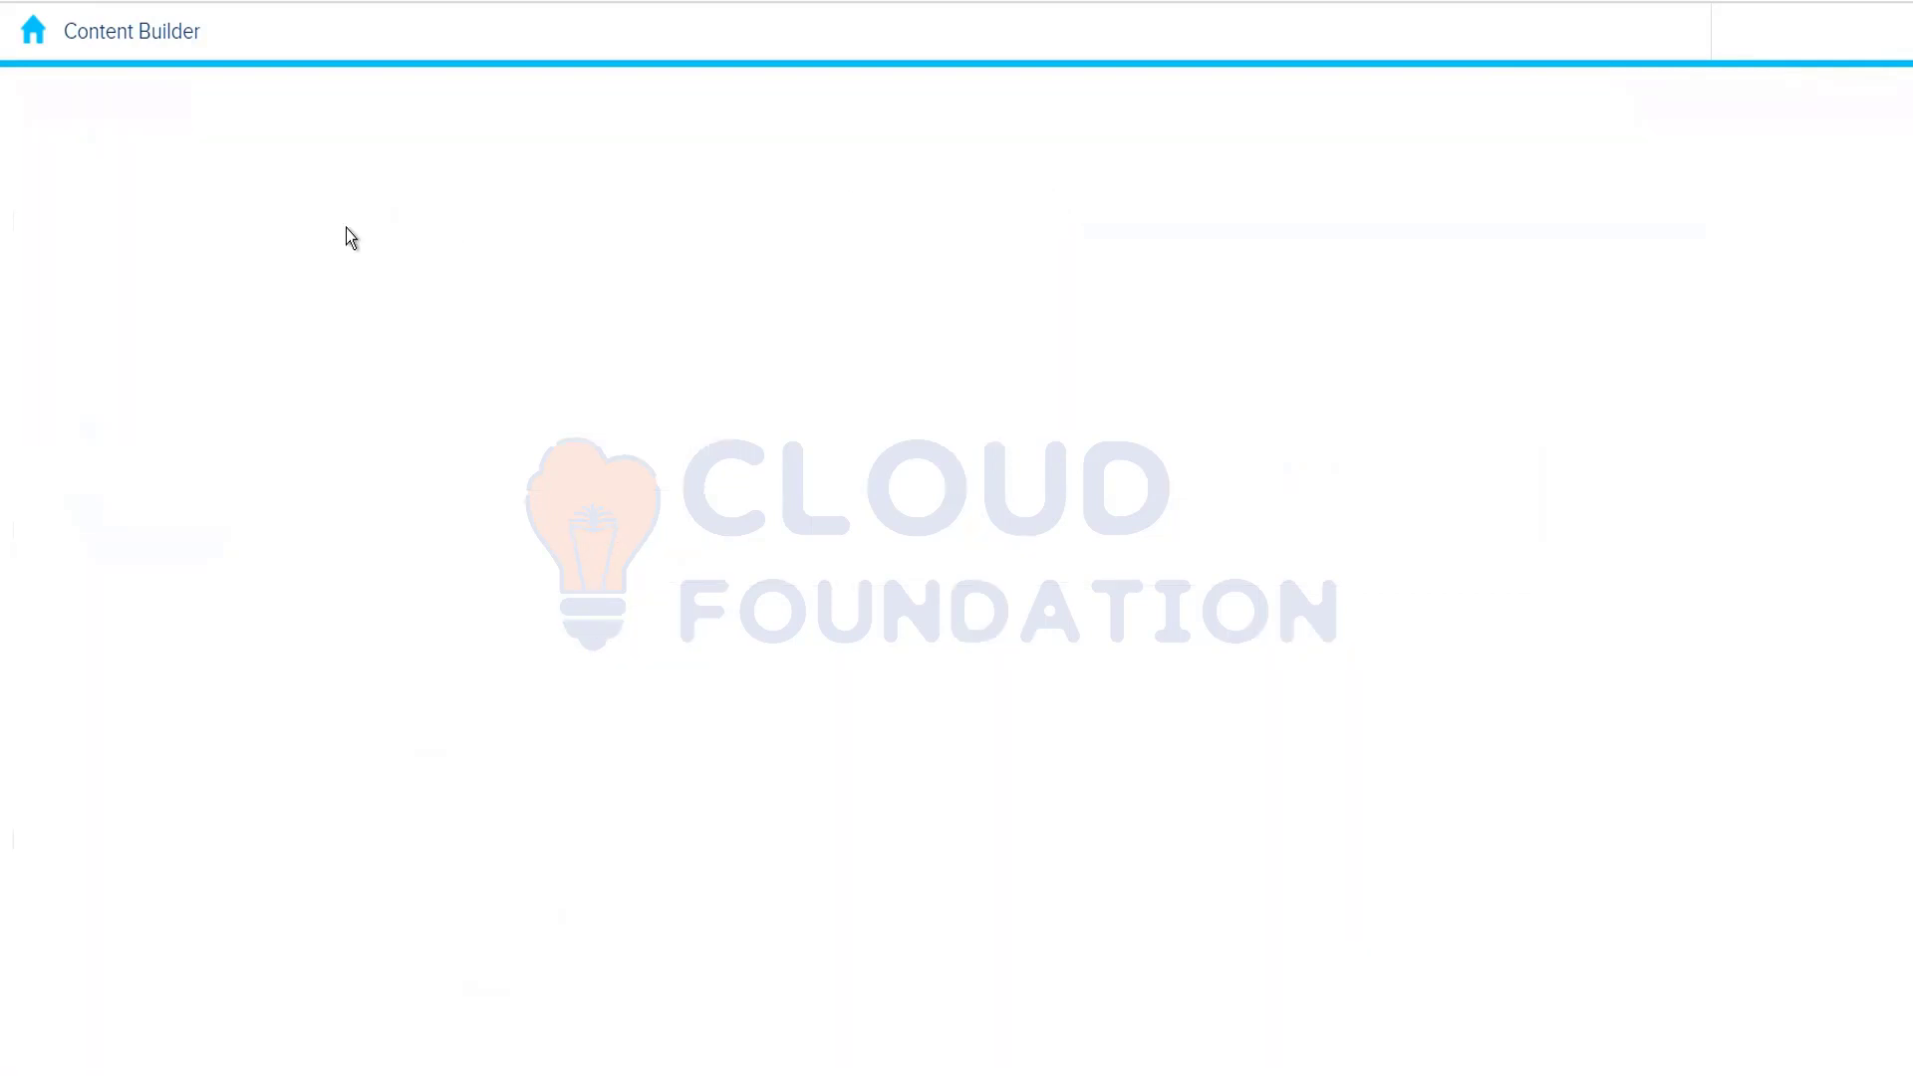
left_click(241, 239)
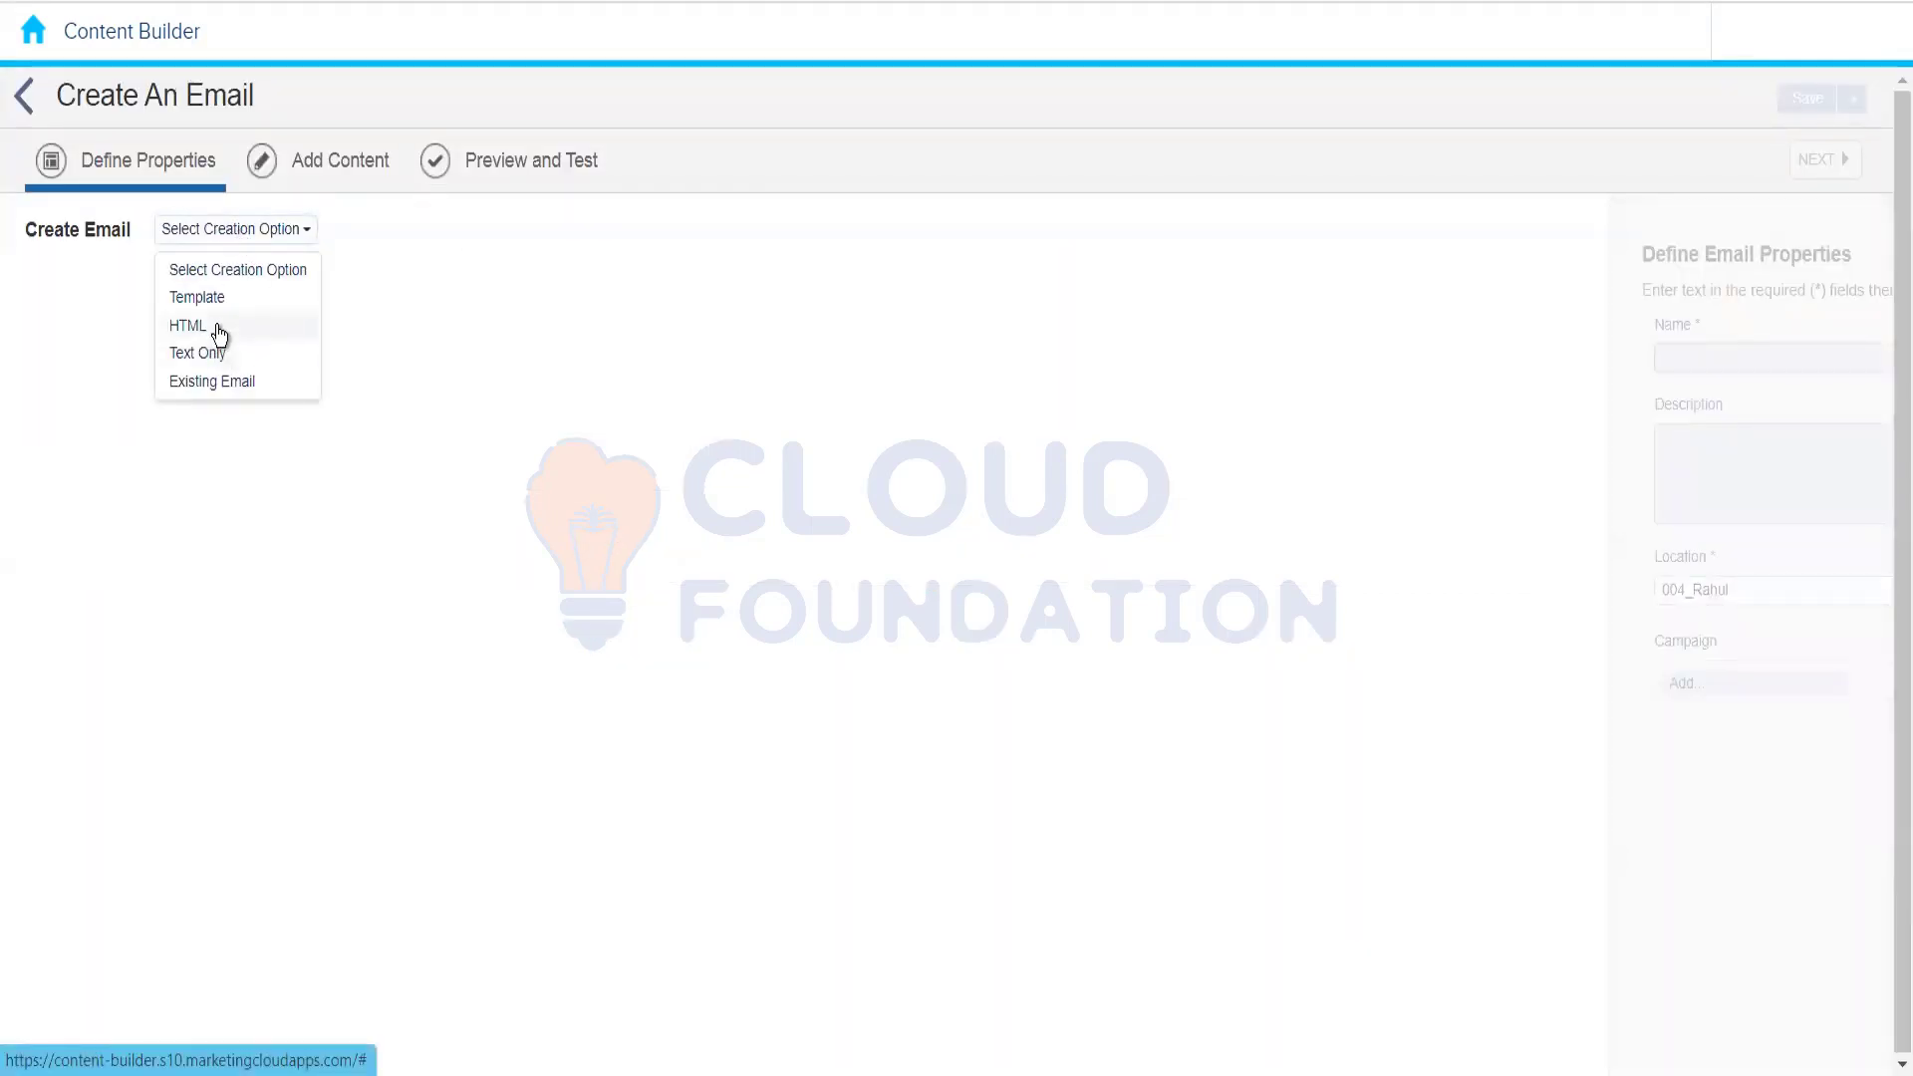
left_click(214, 299)
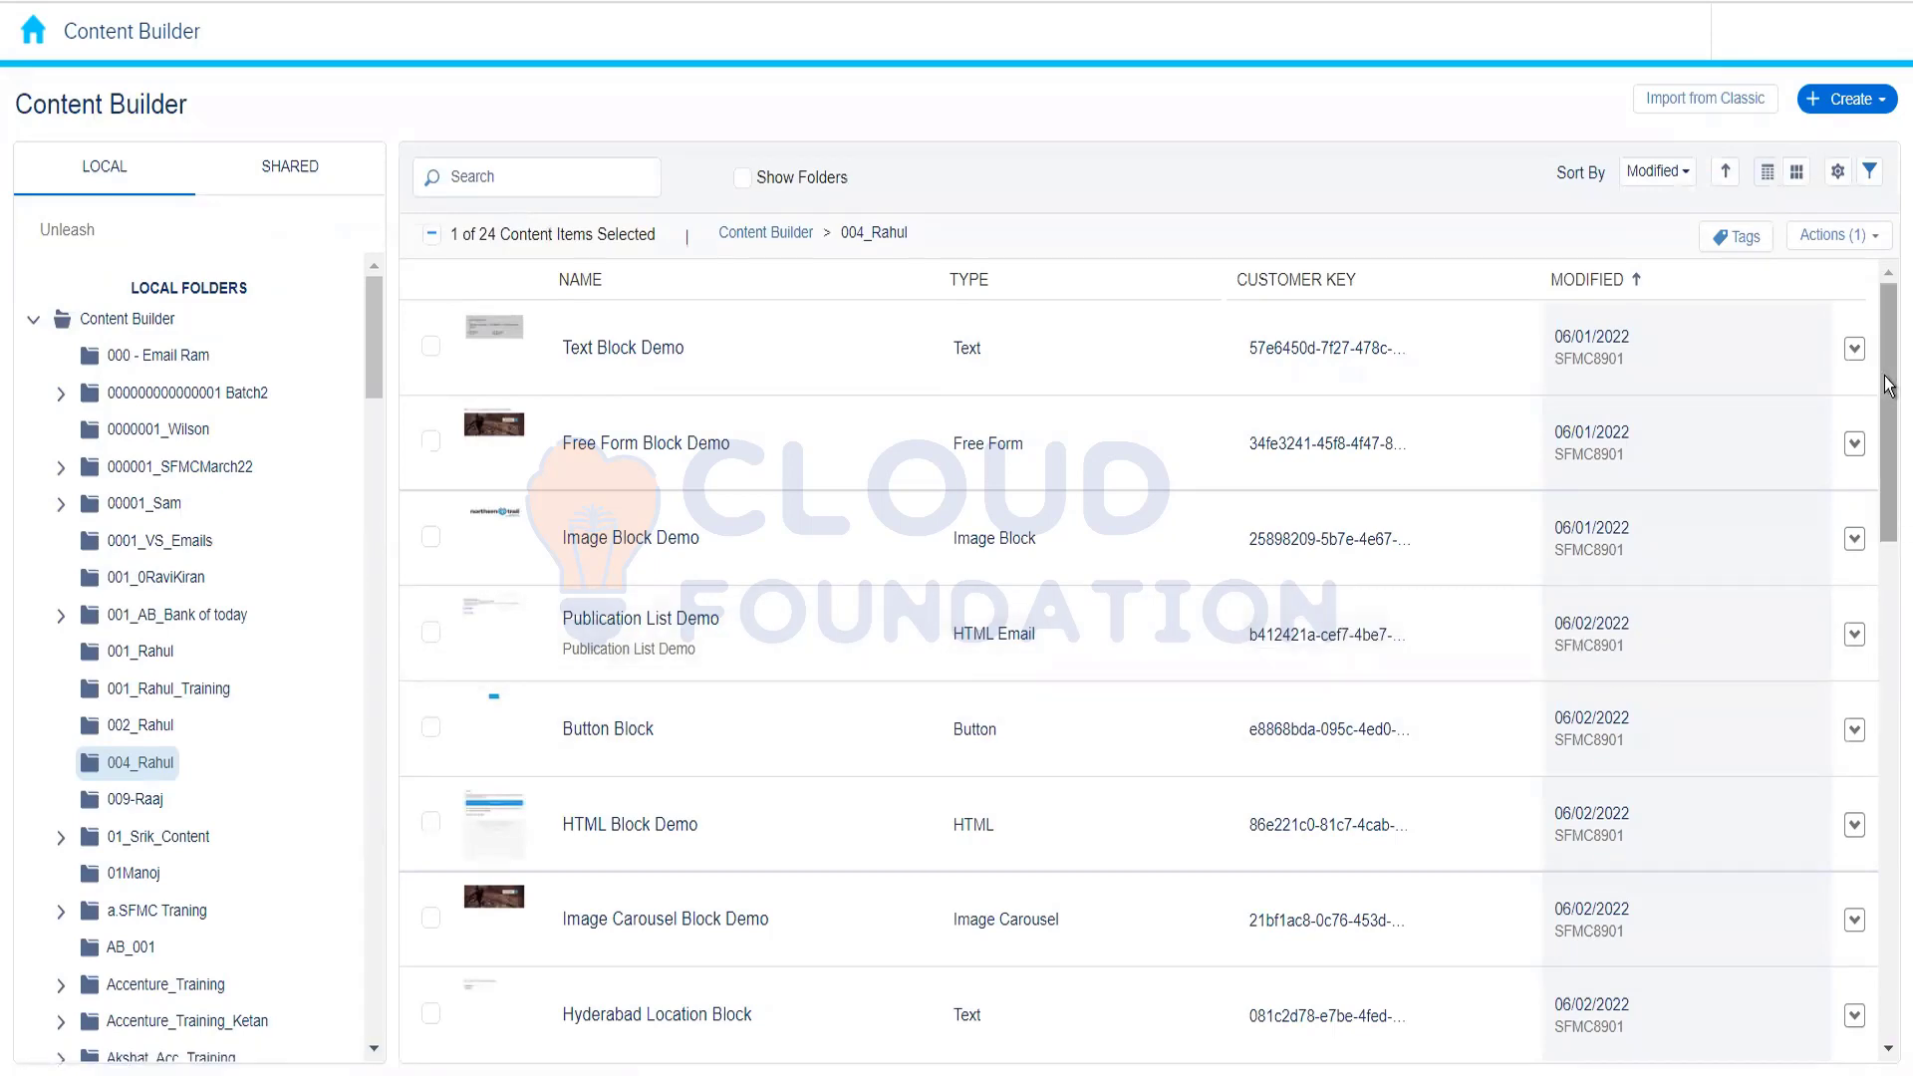
Step: Open the email Basic Template Based Email message from the content list for content editing
left_click_drag(1884, 535, 1878, 1026)
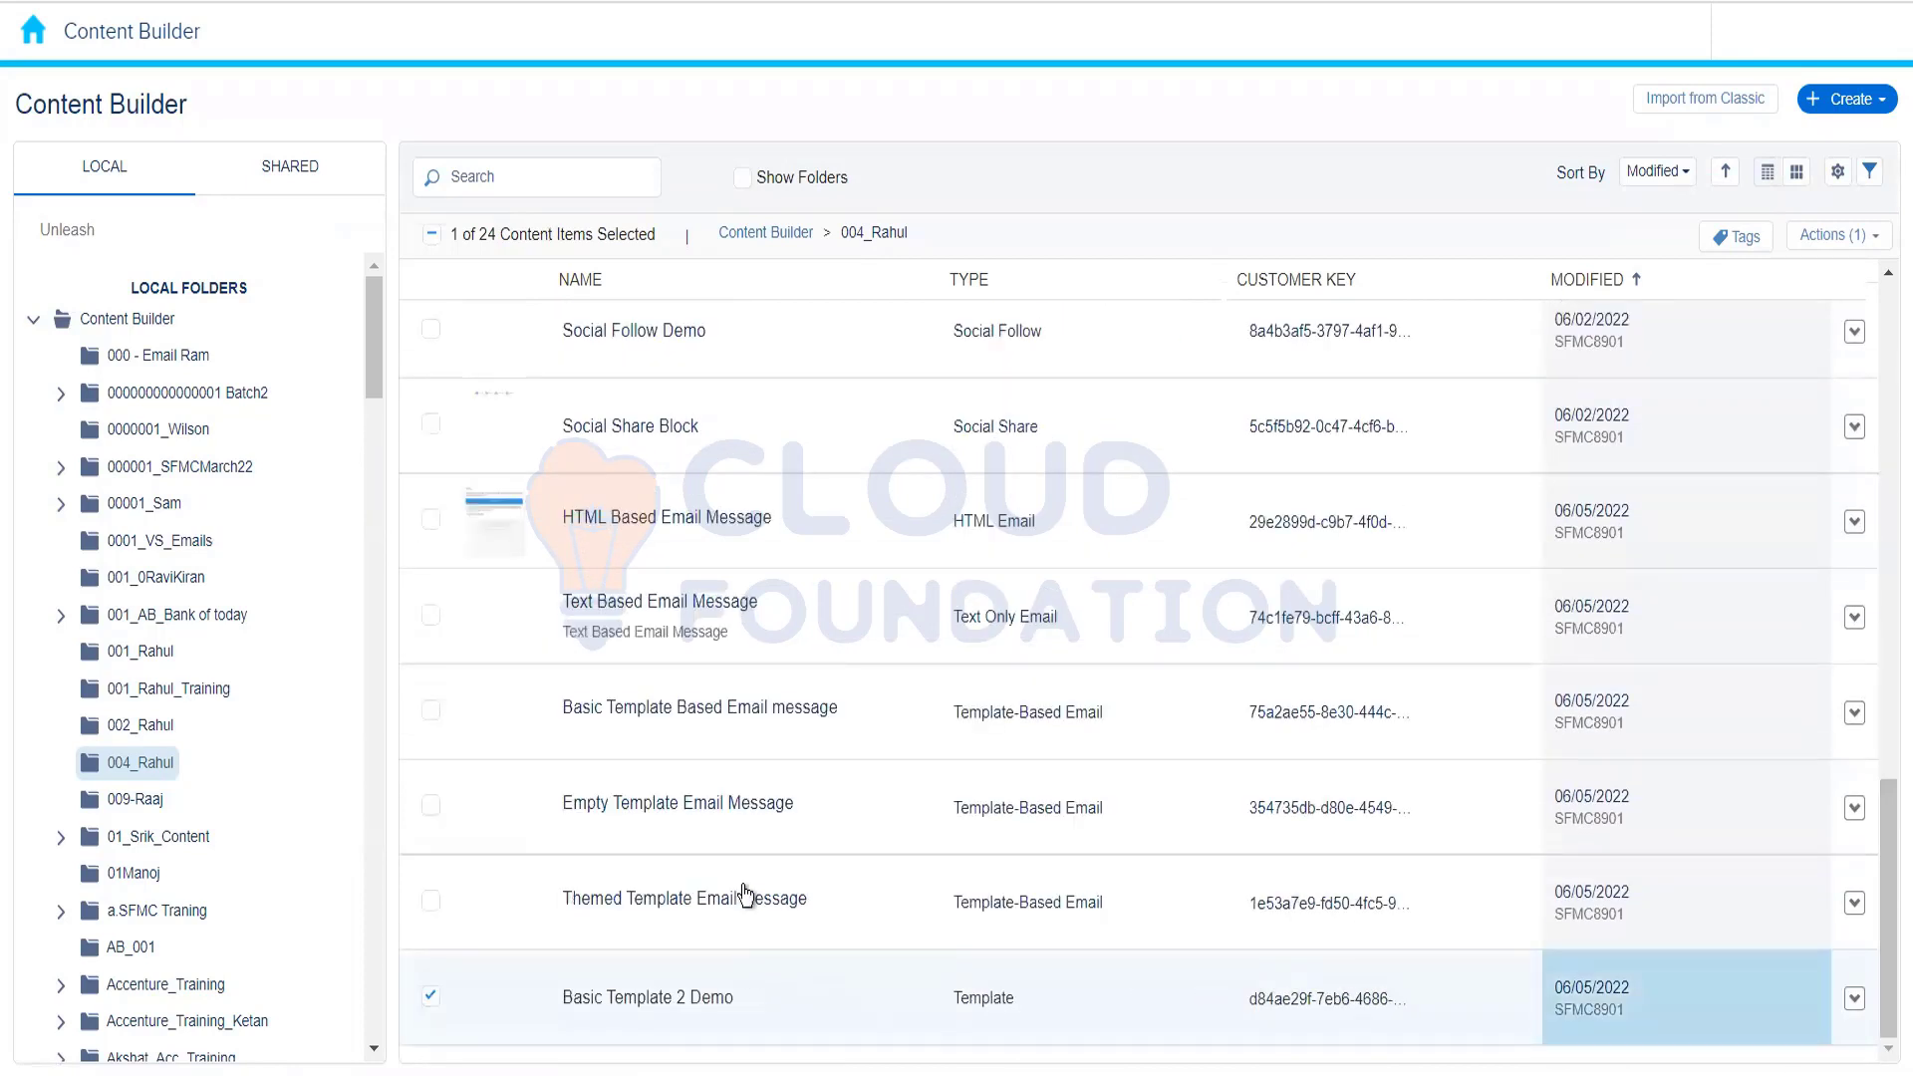
left_click(747, 719)
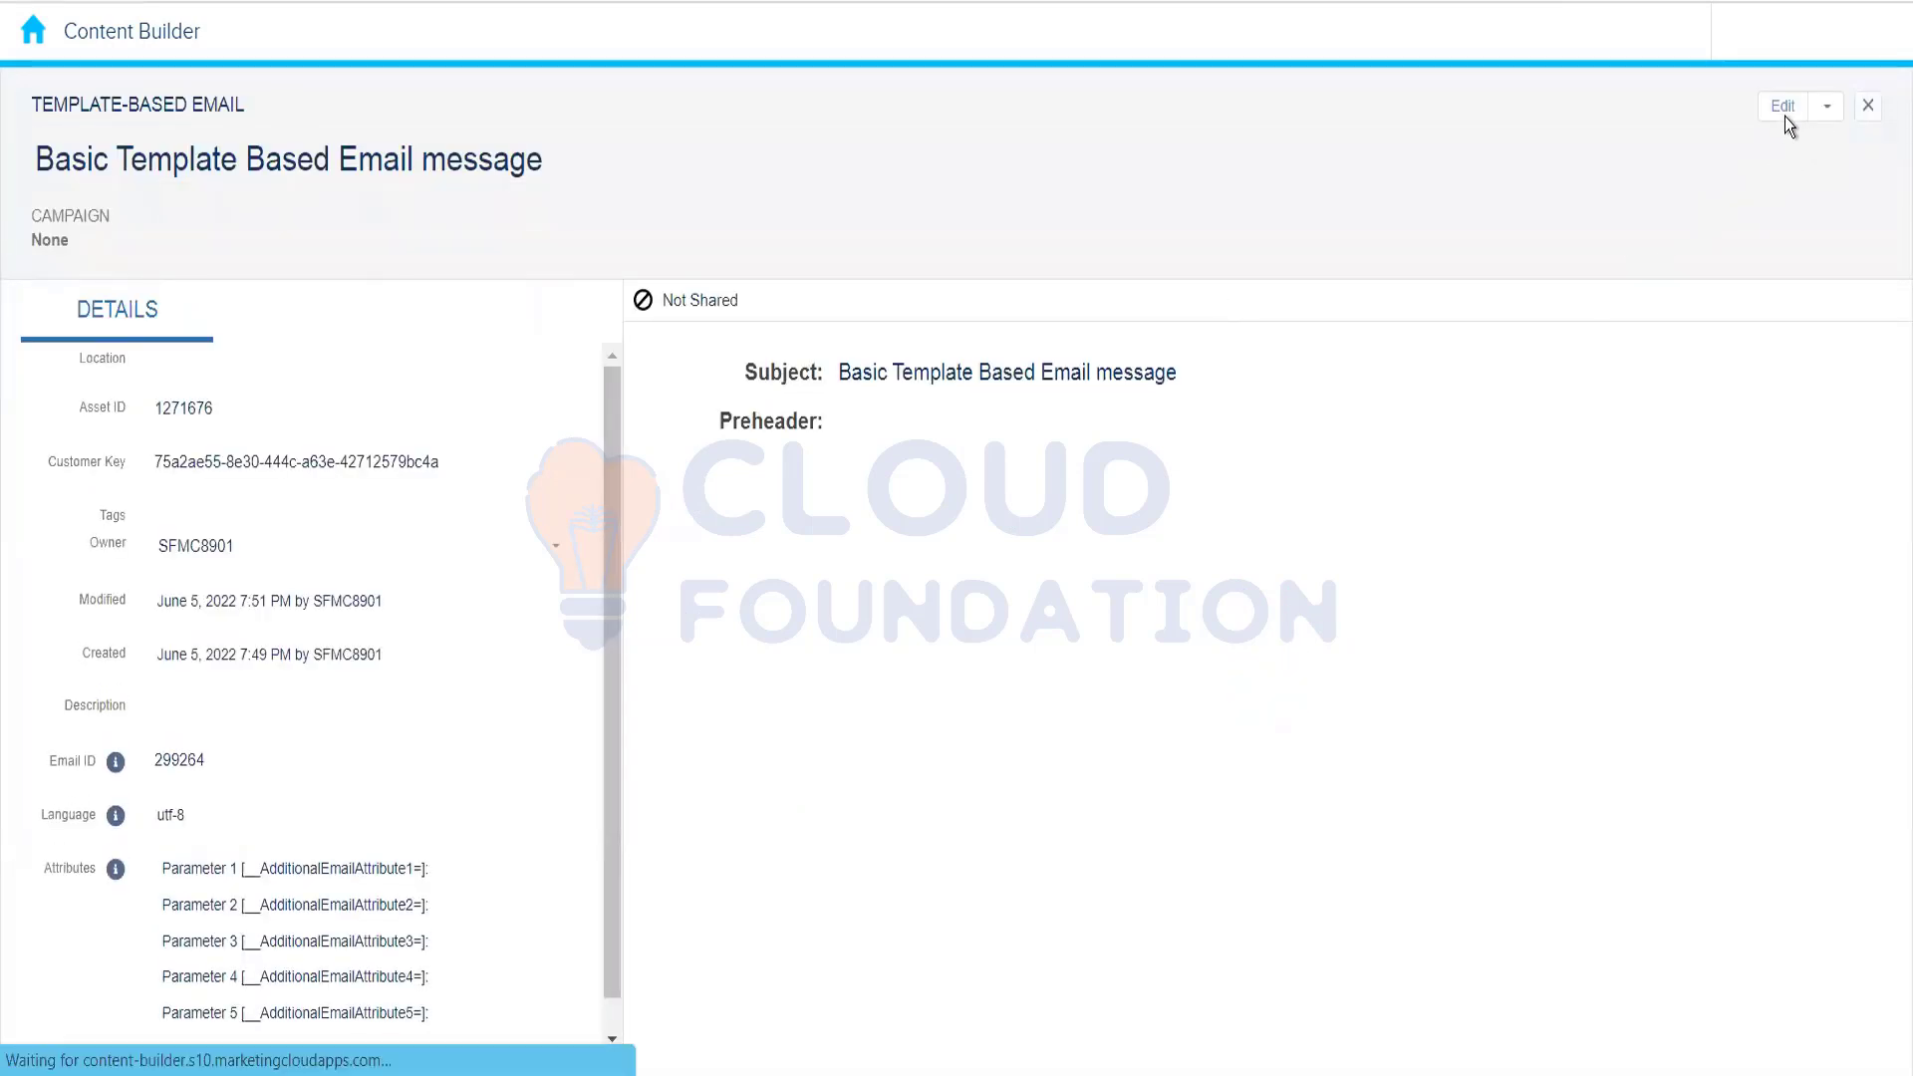
left_click(1785, 118)
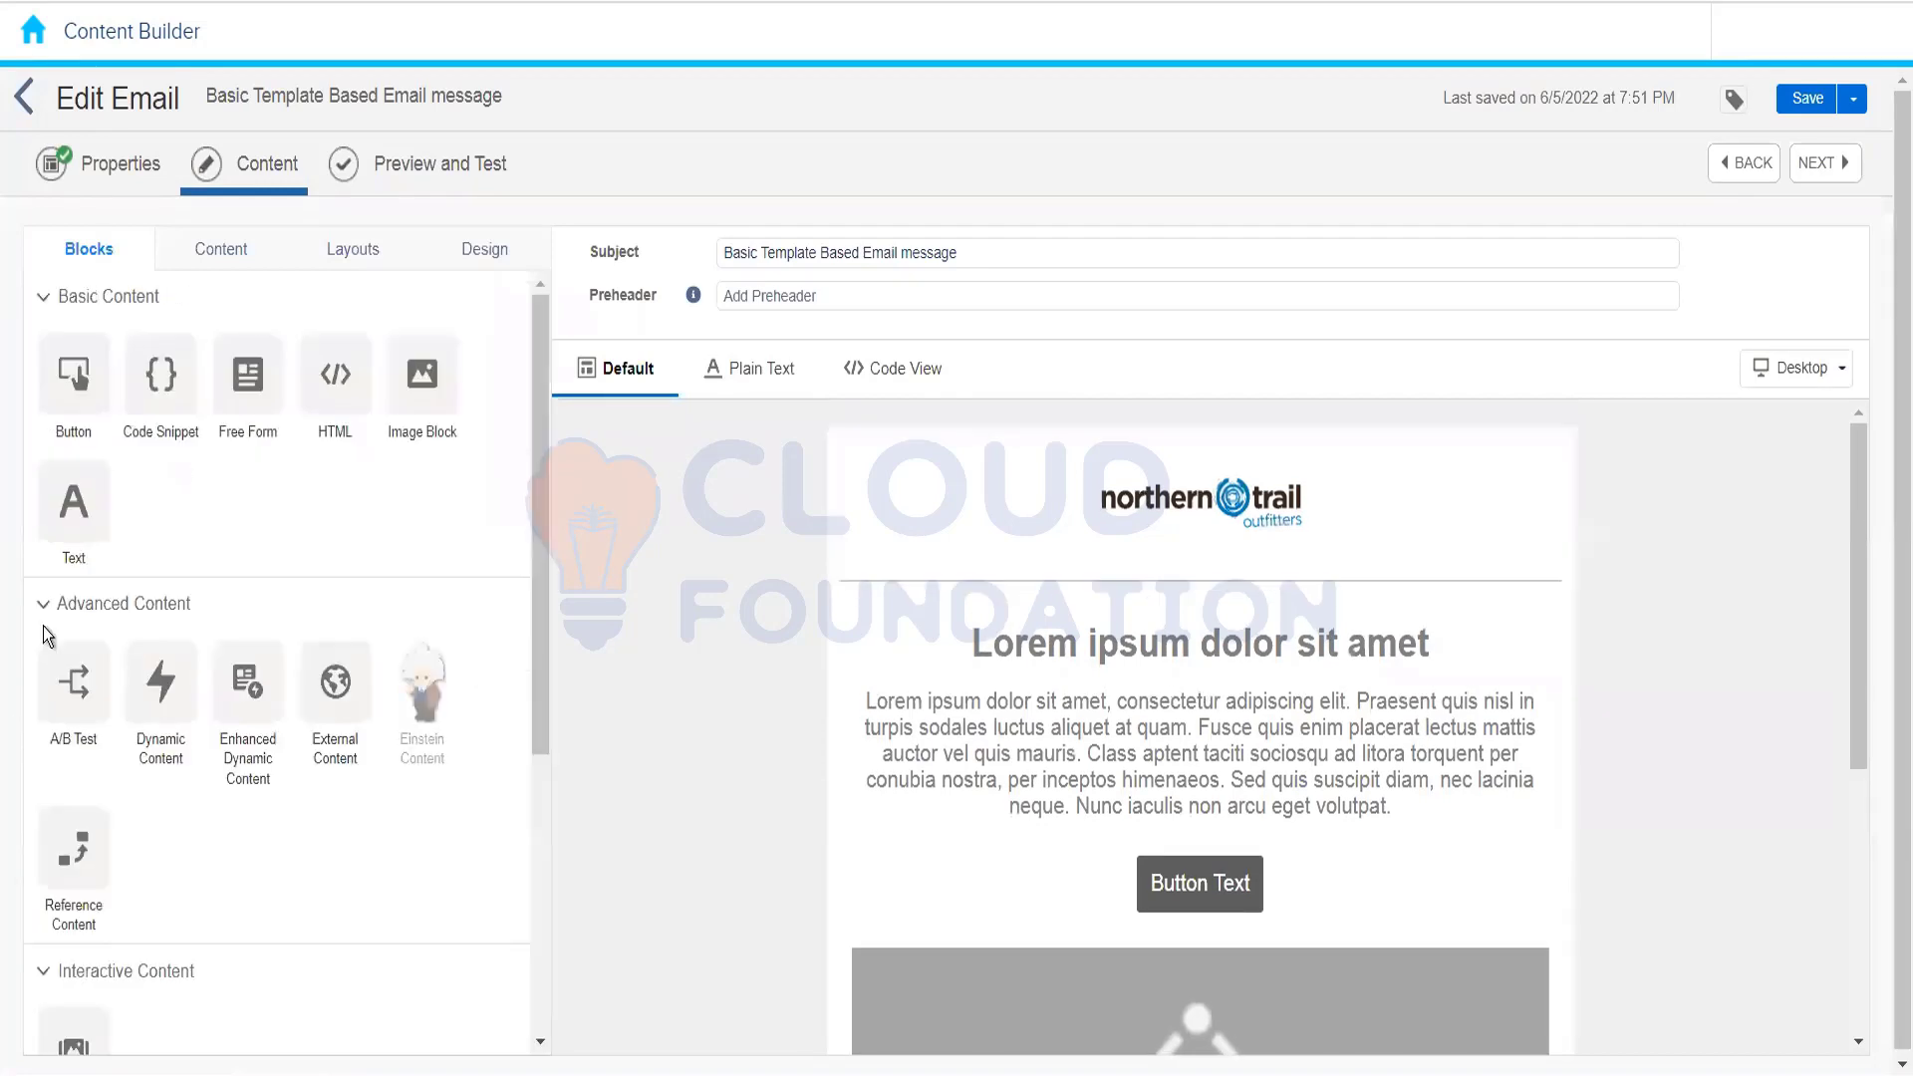
Step: Try adding a new text block between the logo and the heading, and leave the editor discarding the unsaved changes
left_click_drag(74, 502, 985, 592)
left_click(1211, 679)
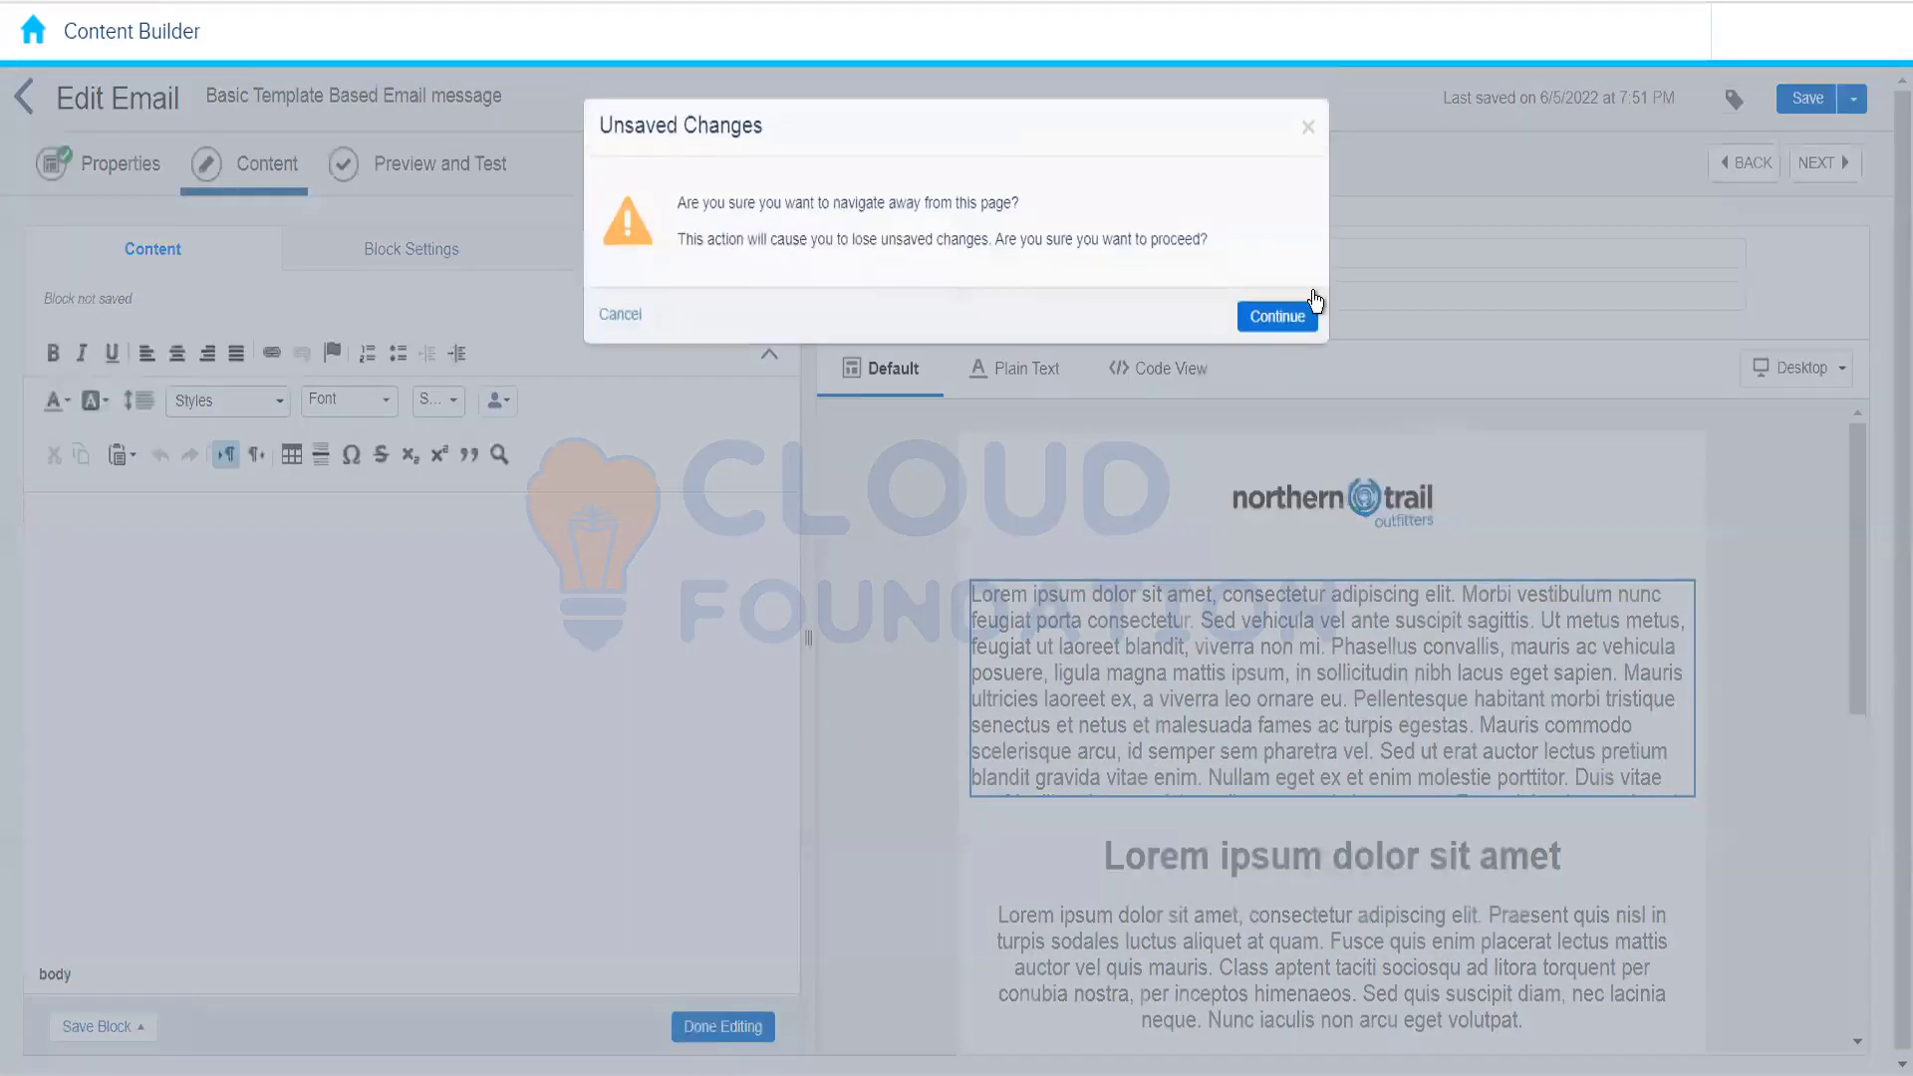
left_click(1276, 317)
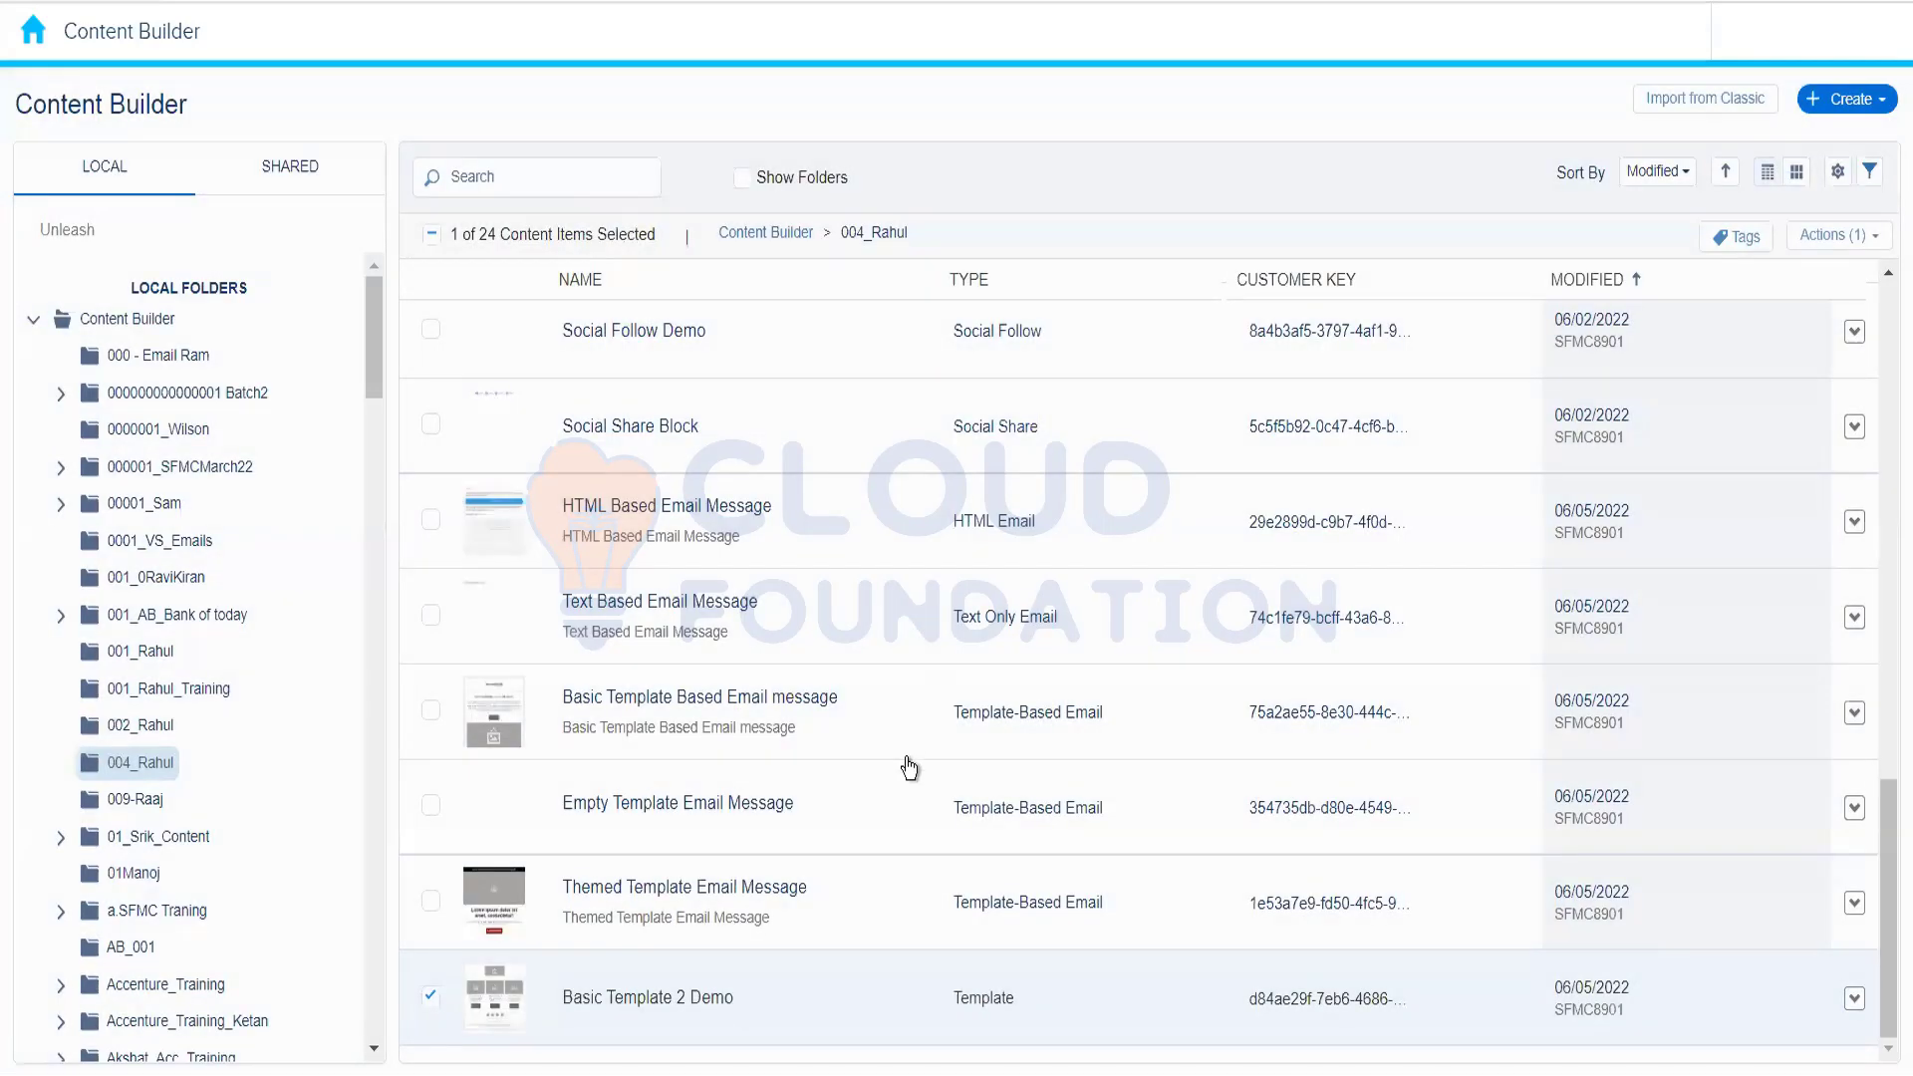
Step: Reopen Basic Template Based Email message and edit its content
left_click(849, 738)
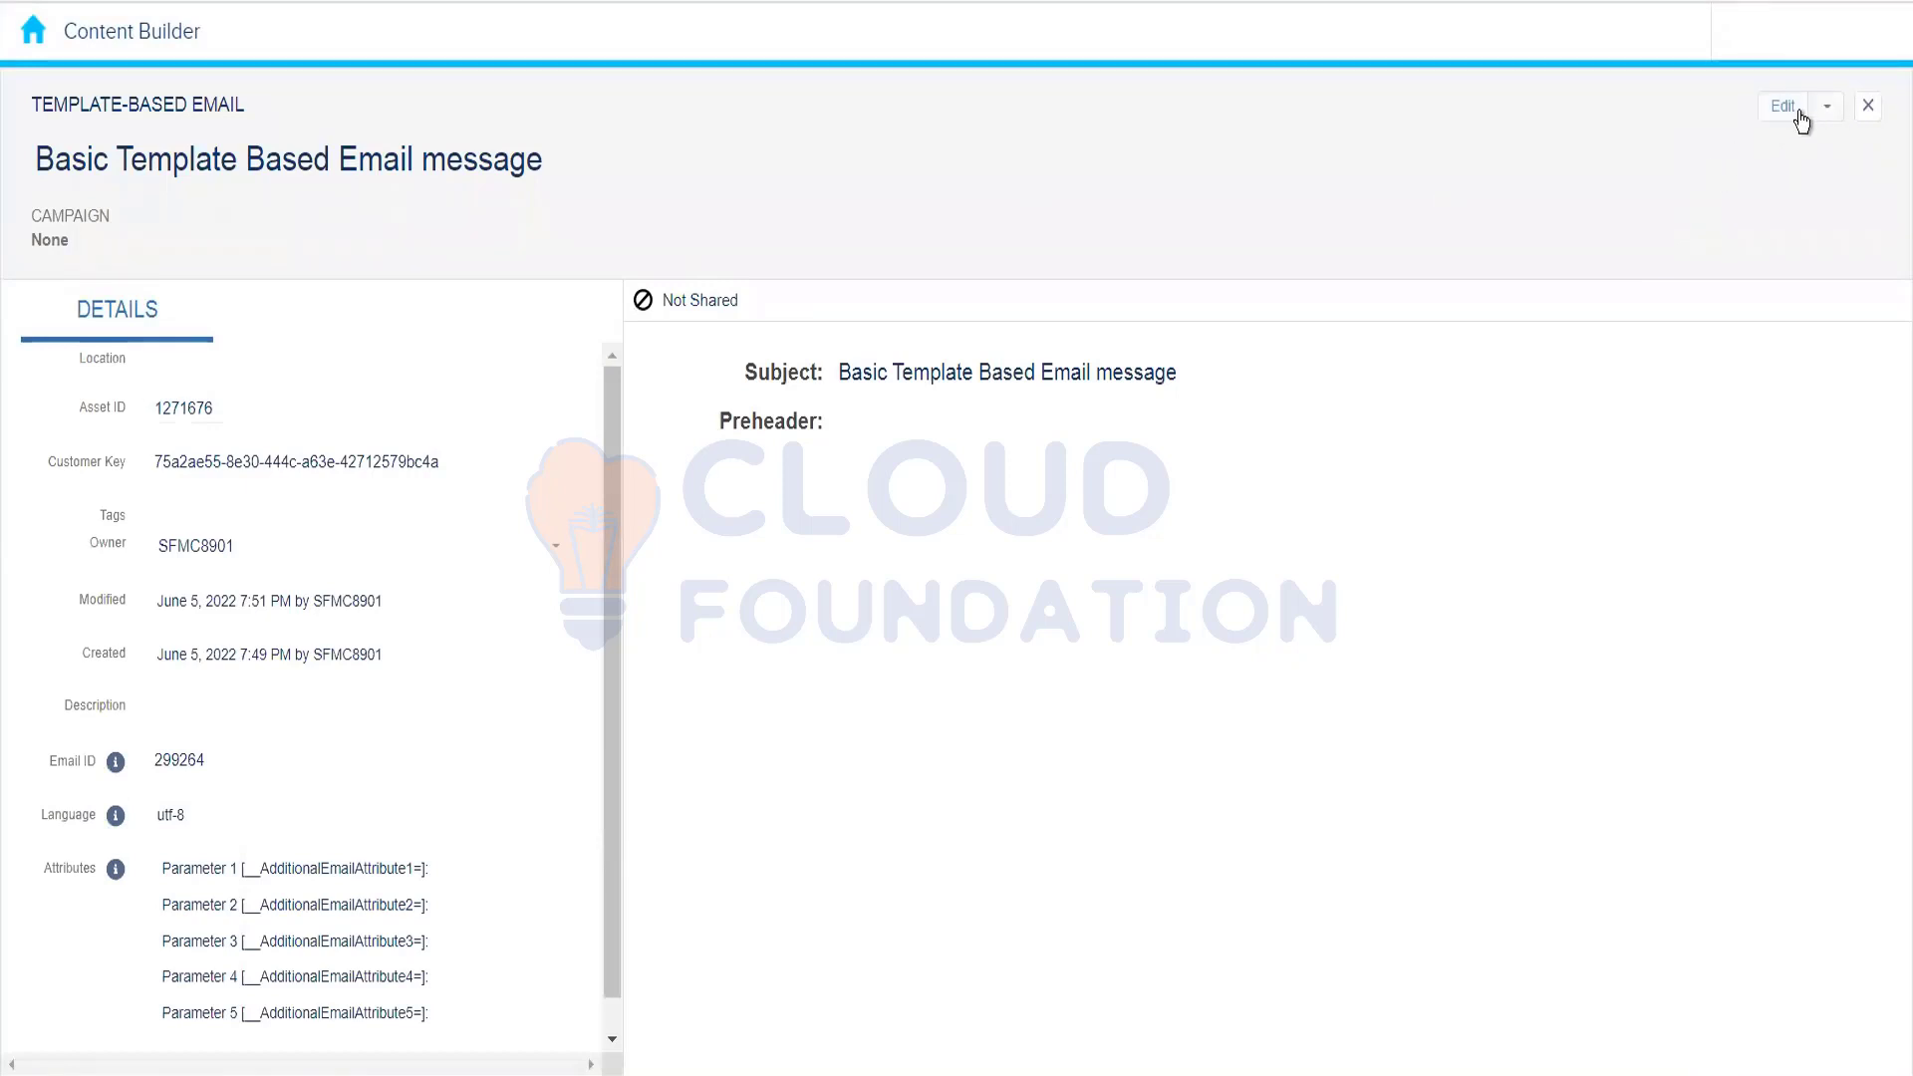
left_click(1792, 107)
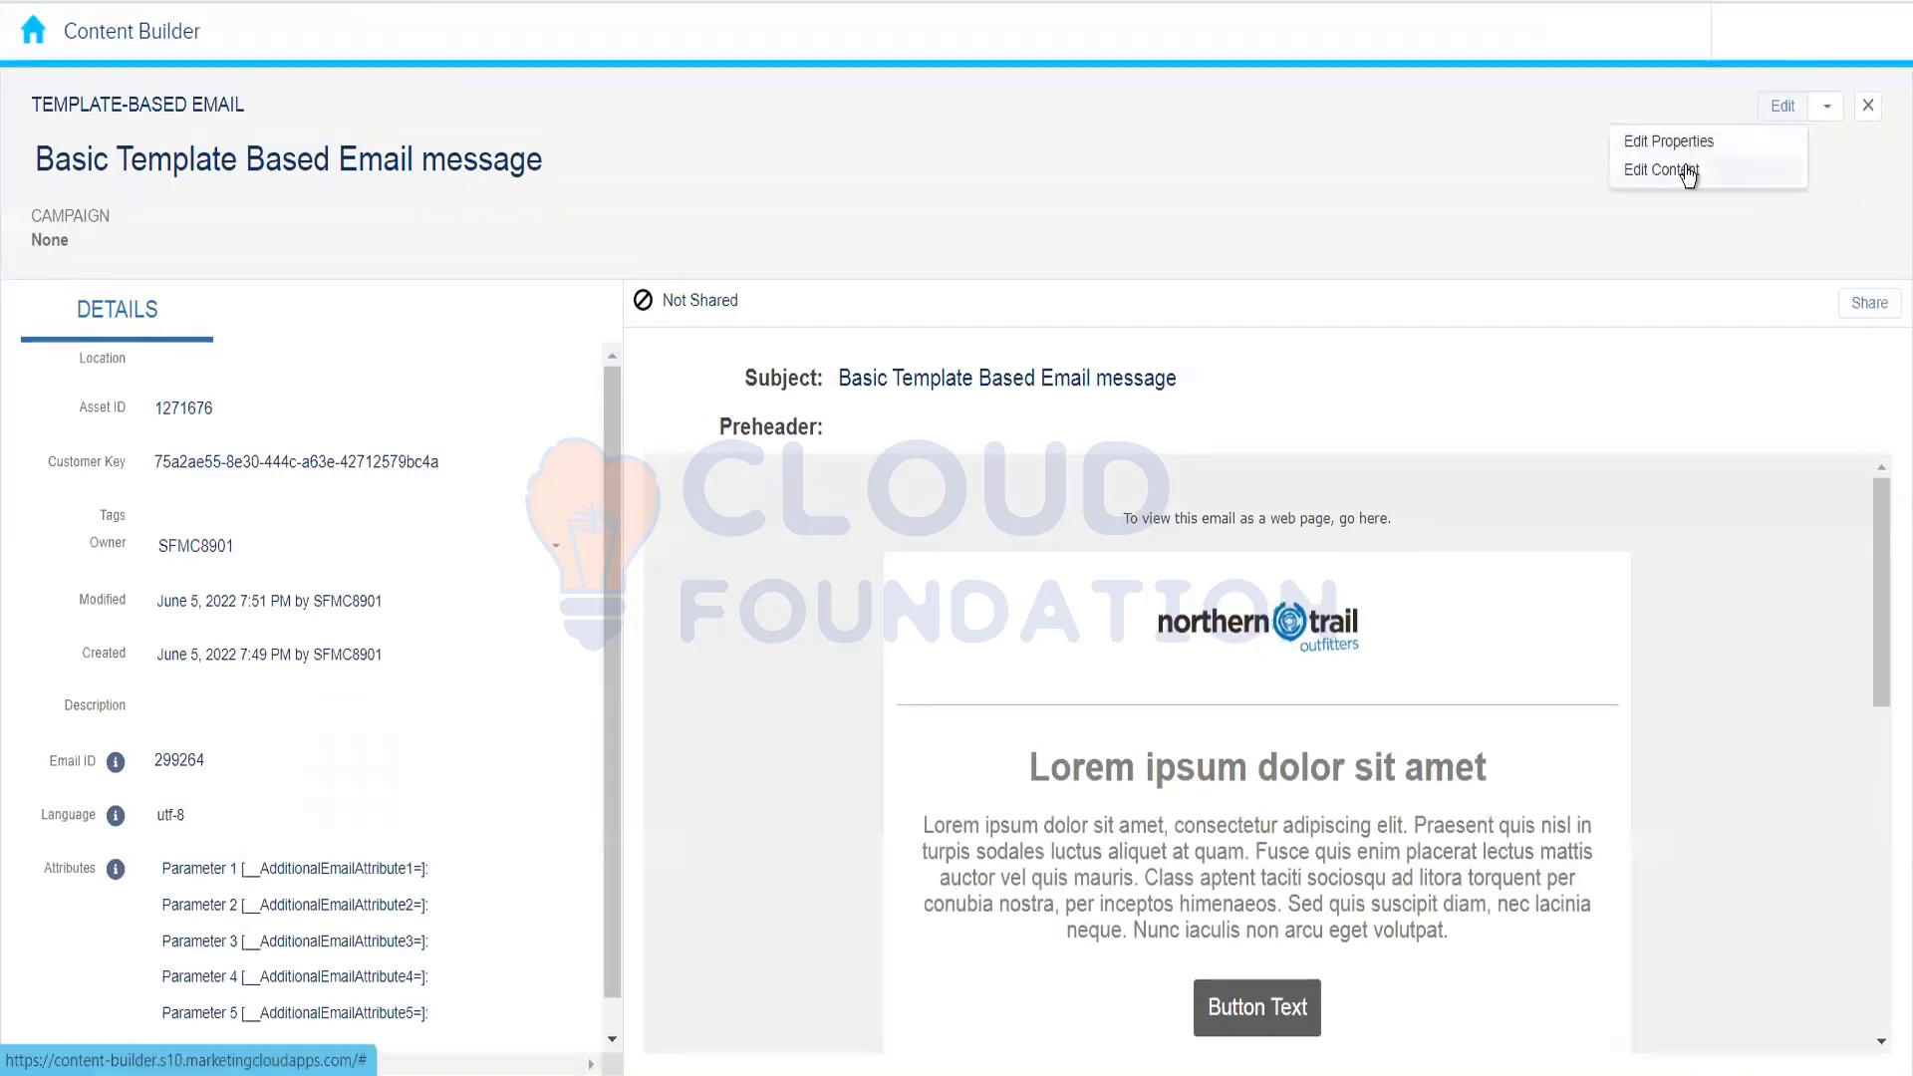
left_click(1687, 170)
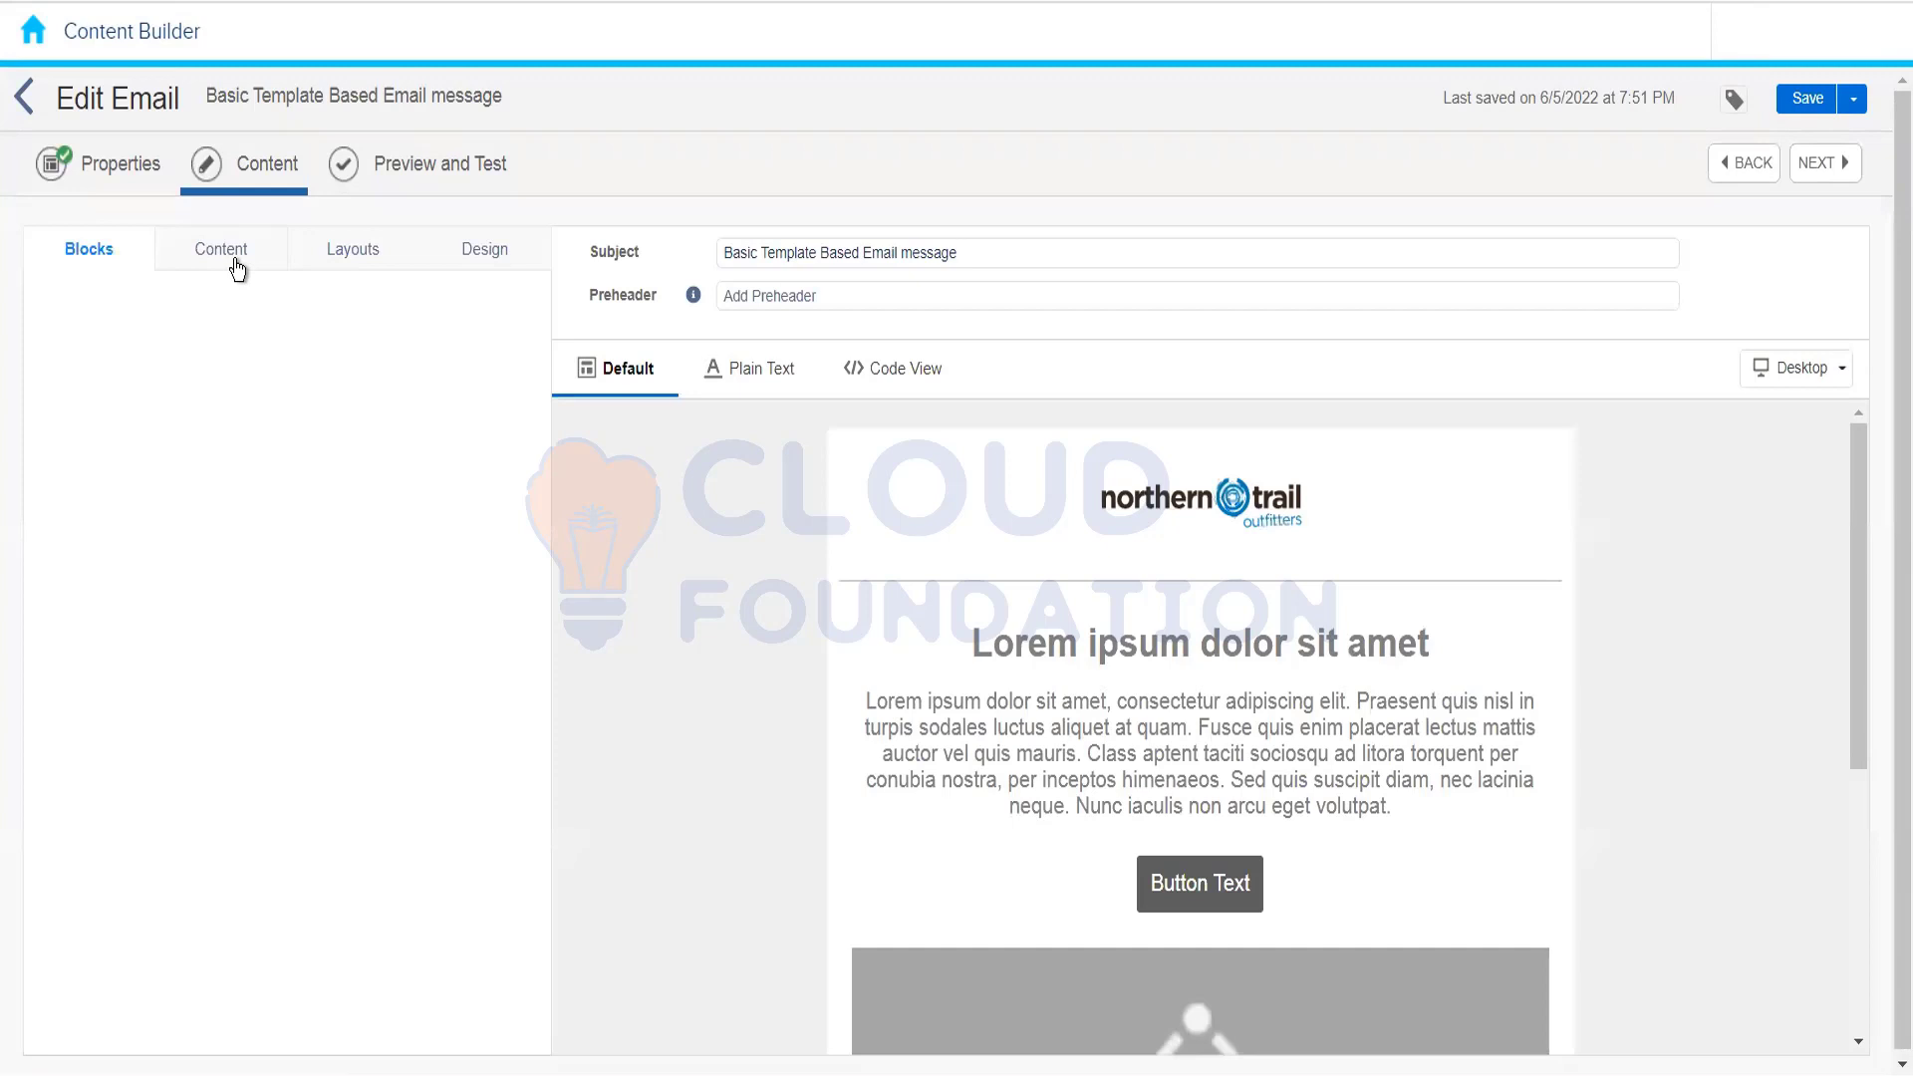
Step: Insert the saved content item Text Block Demo between the logo and the heading of the email
left_click(237, 267)
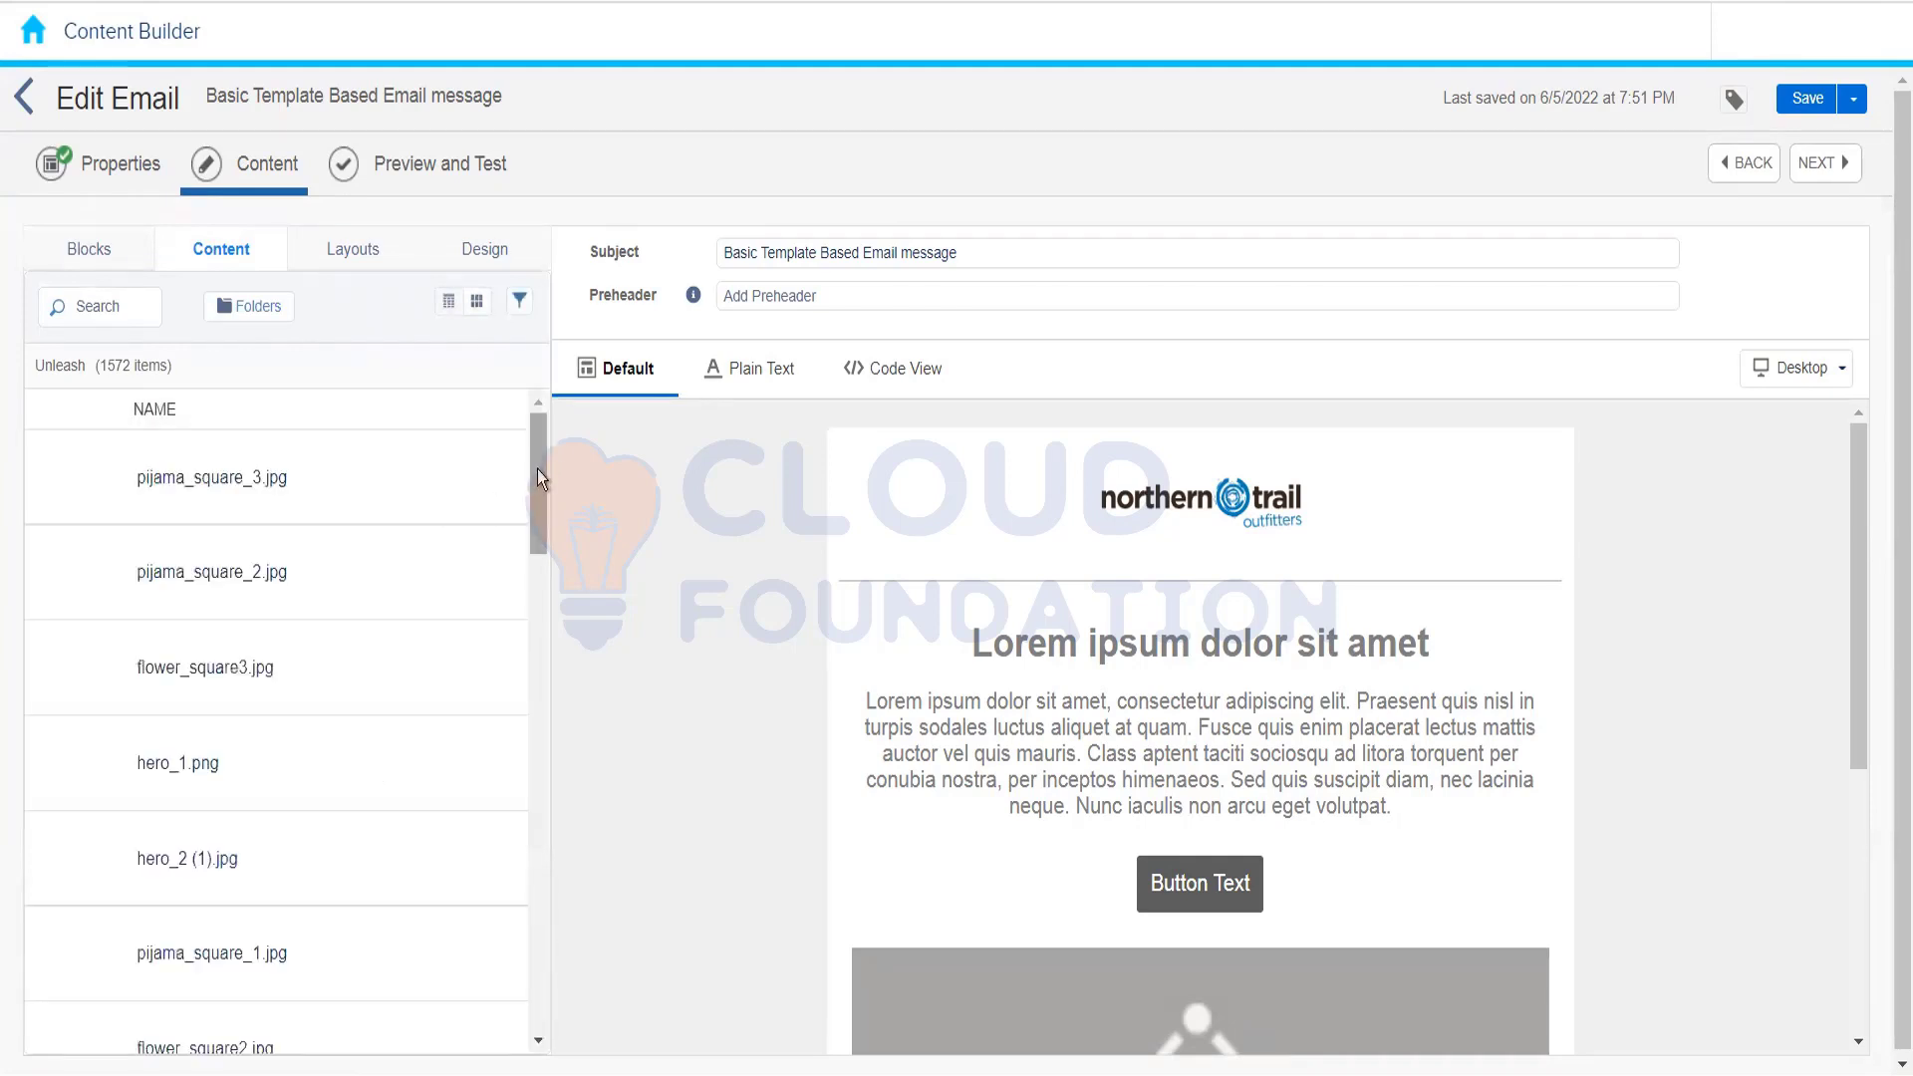
left_click_drag(538, 470, 521, 797)
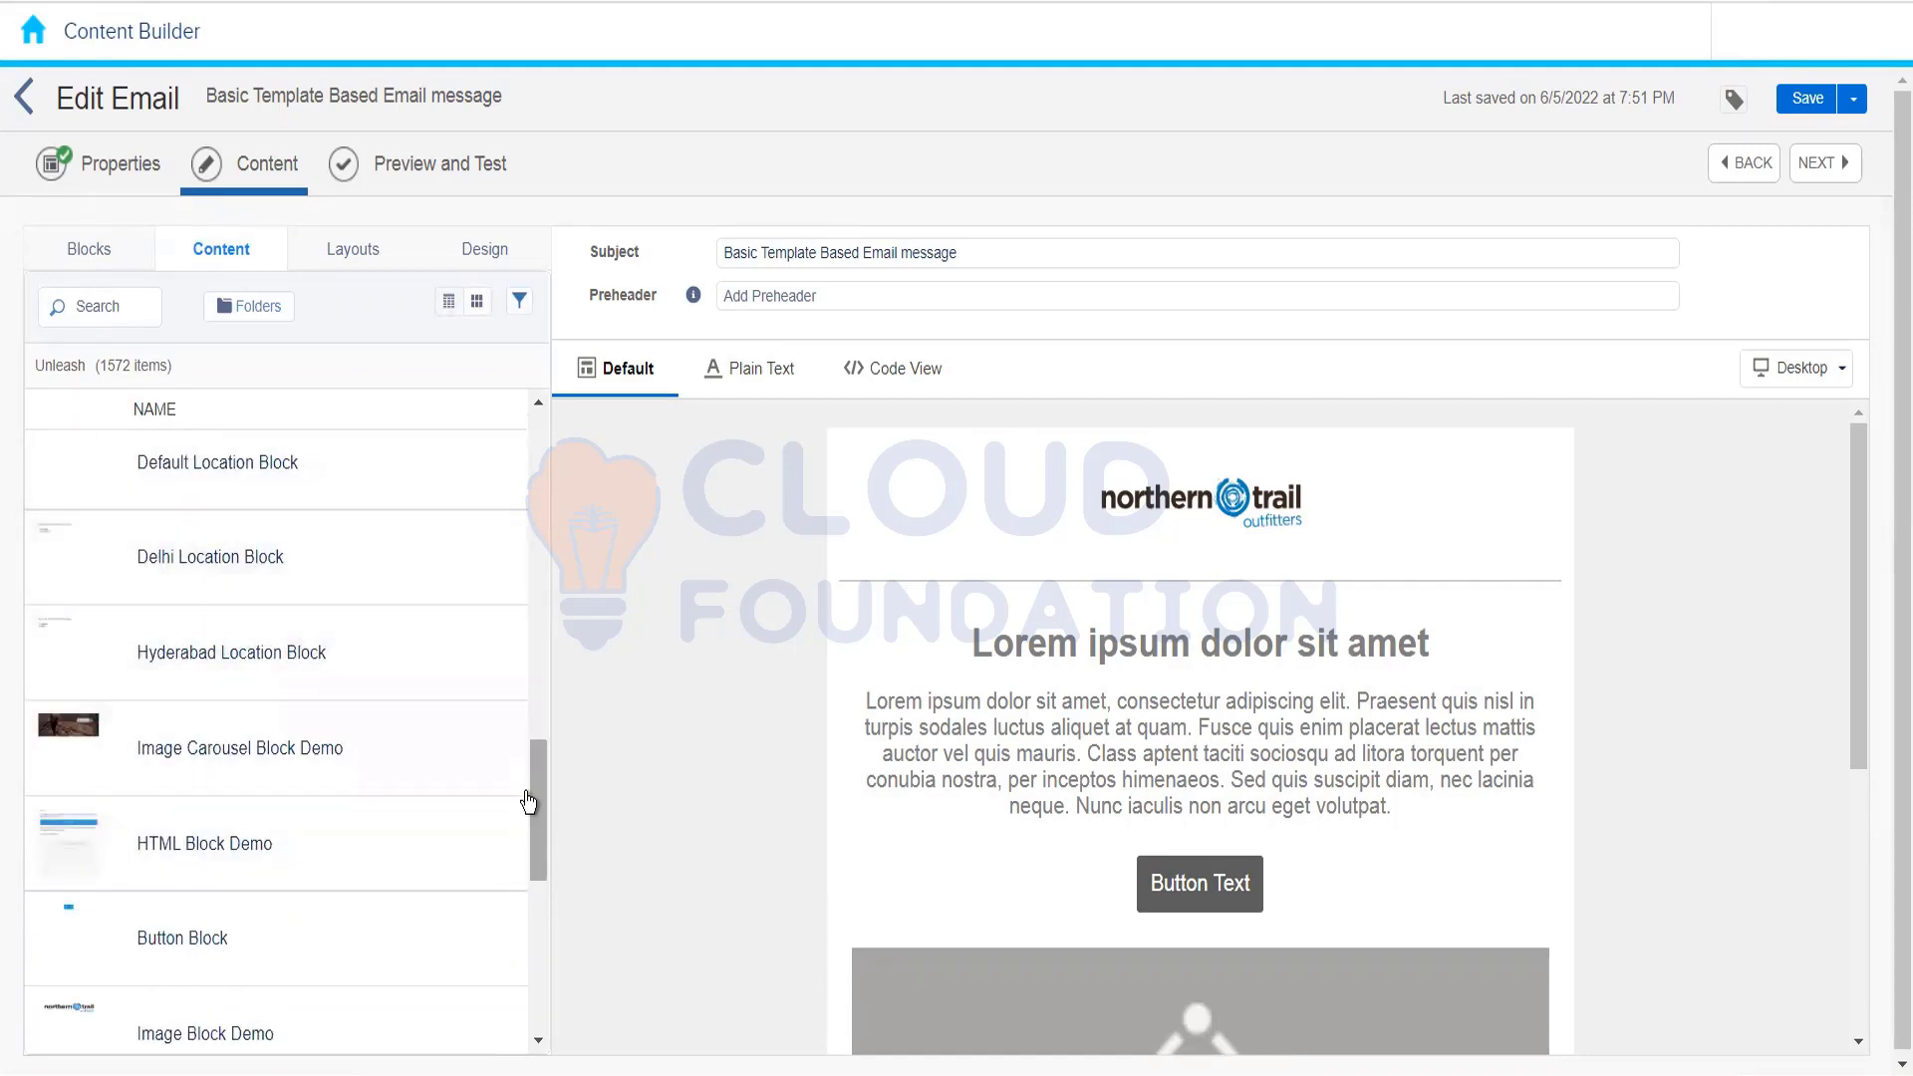
left_click_drag(536, 799, 546, 886)
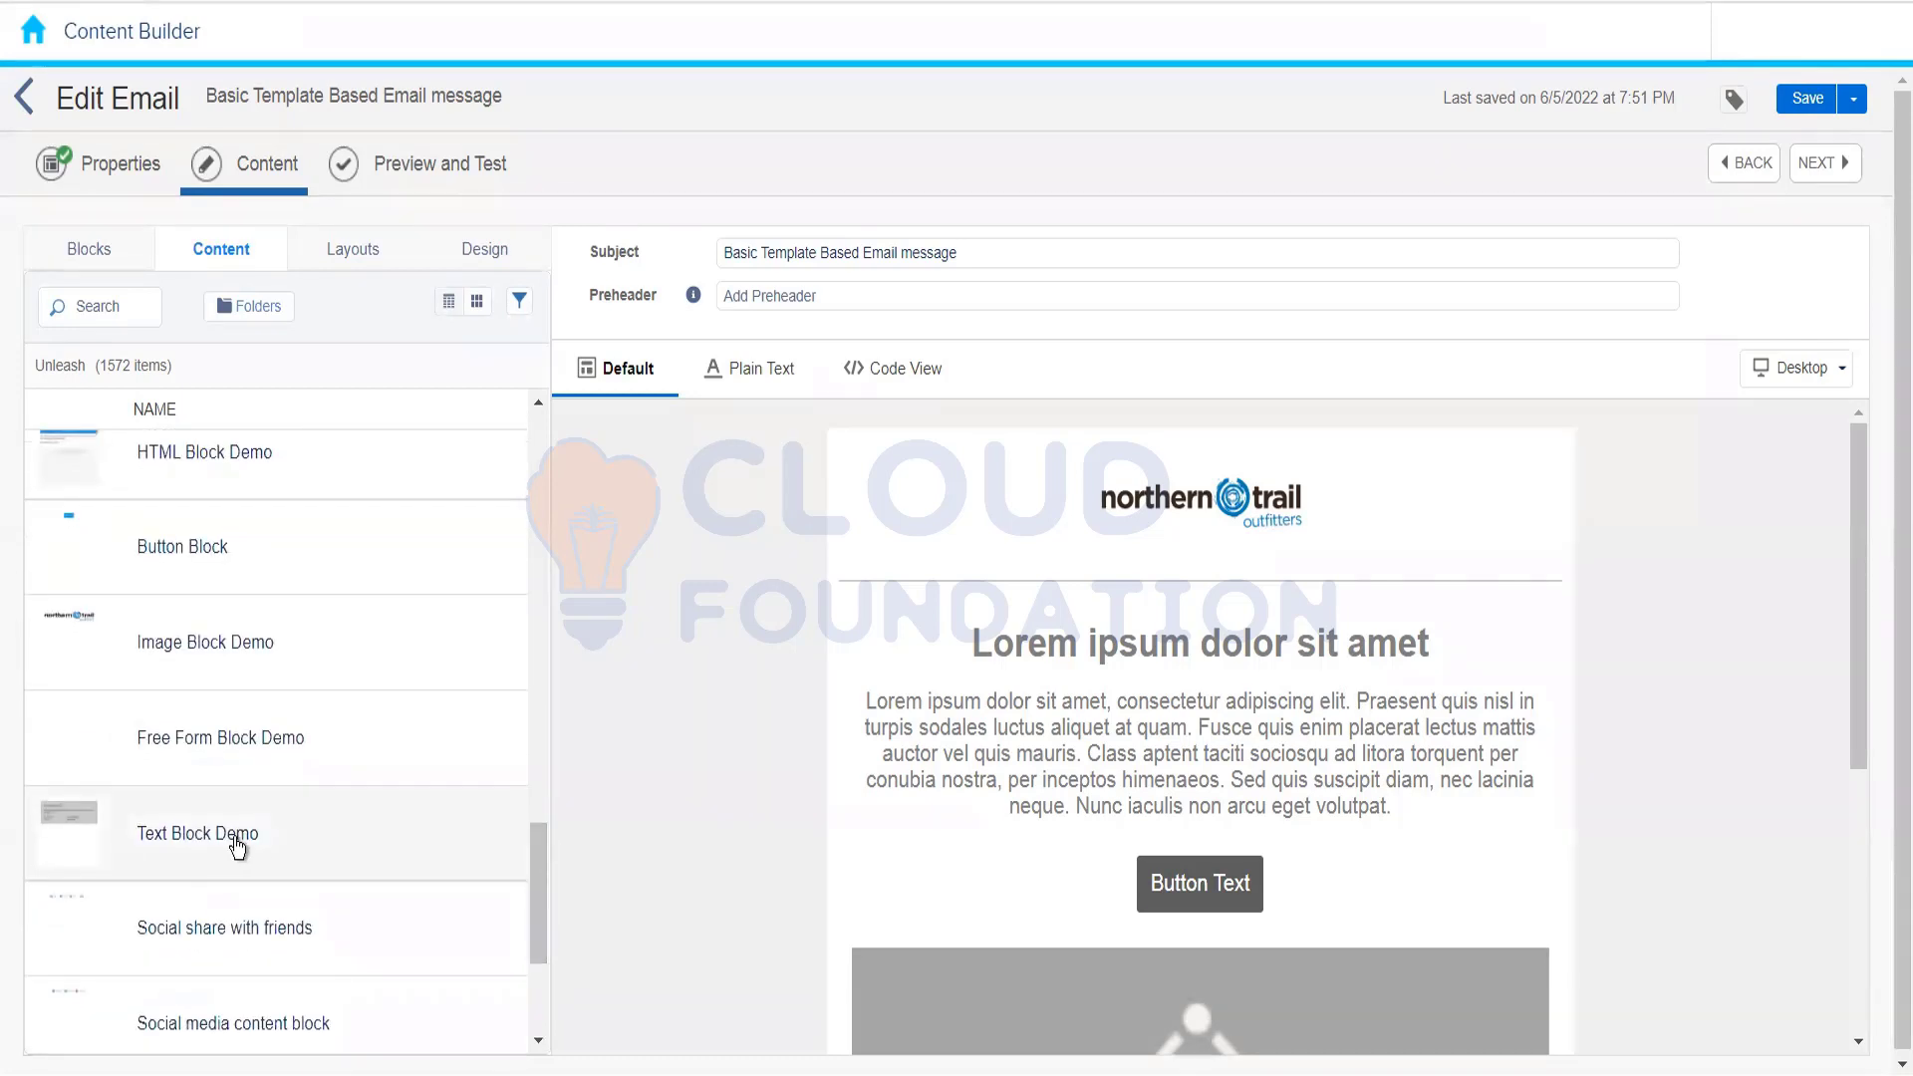
left_click_drag(239, 837, 982, 650)
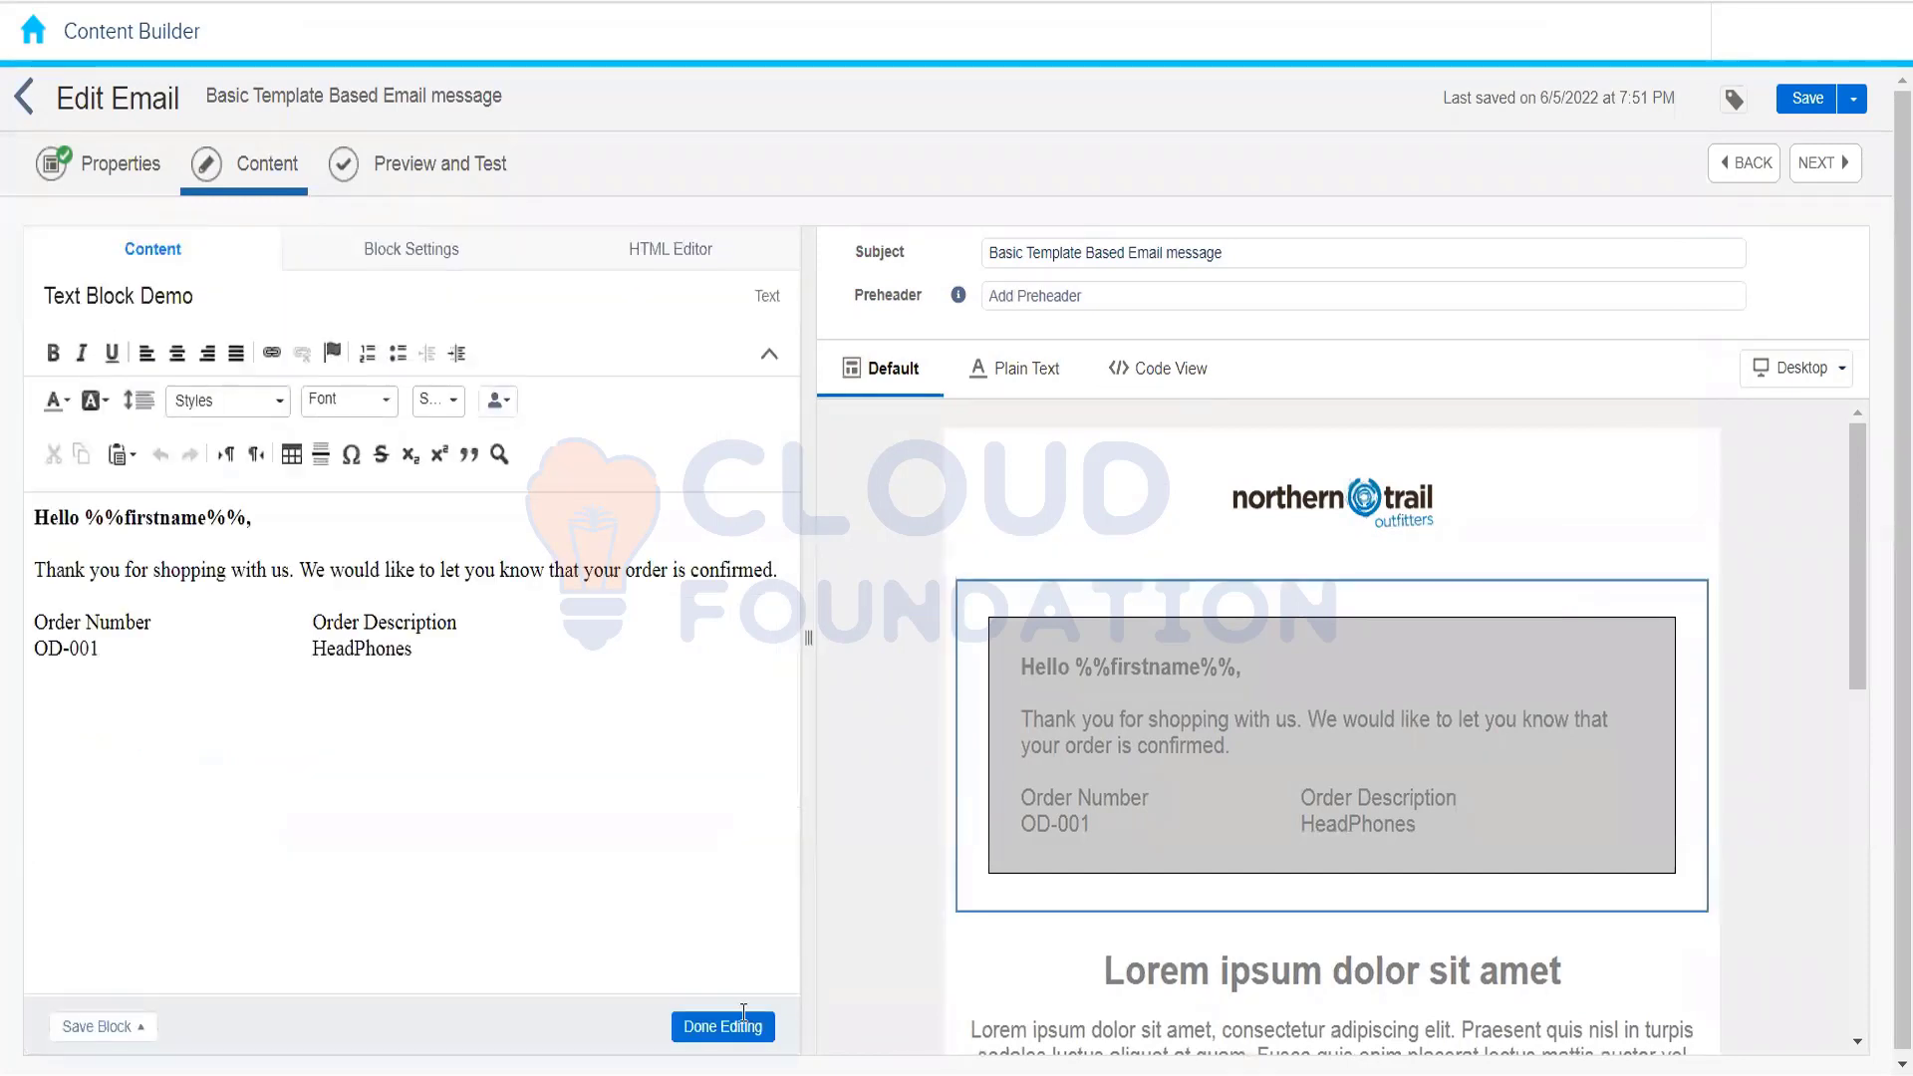
left_click(743, 1022)
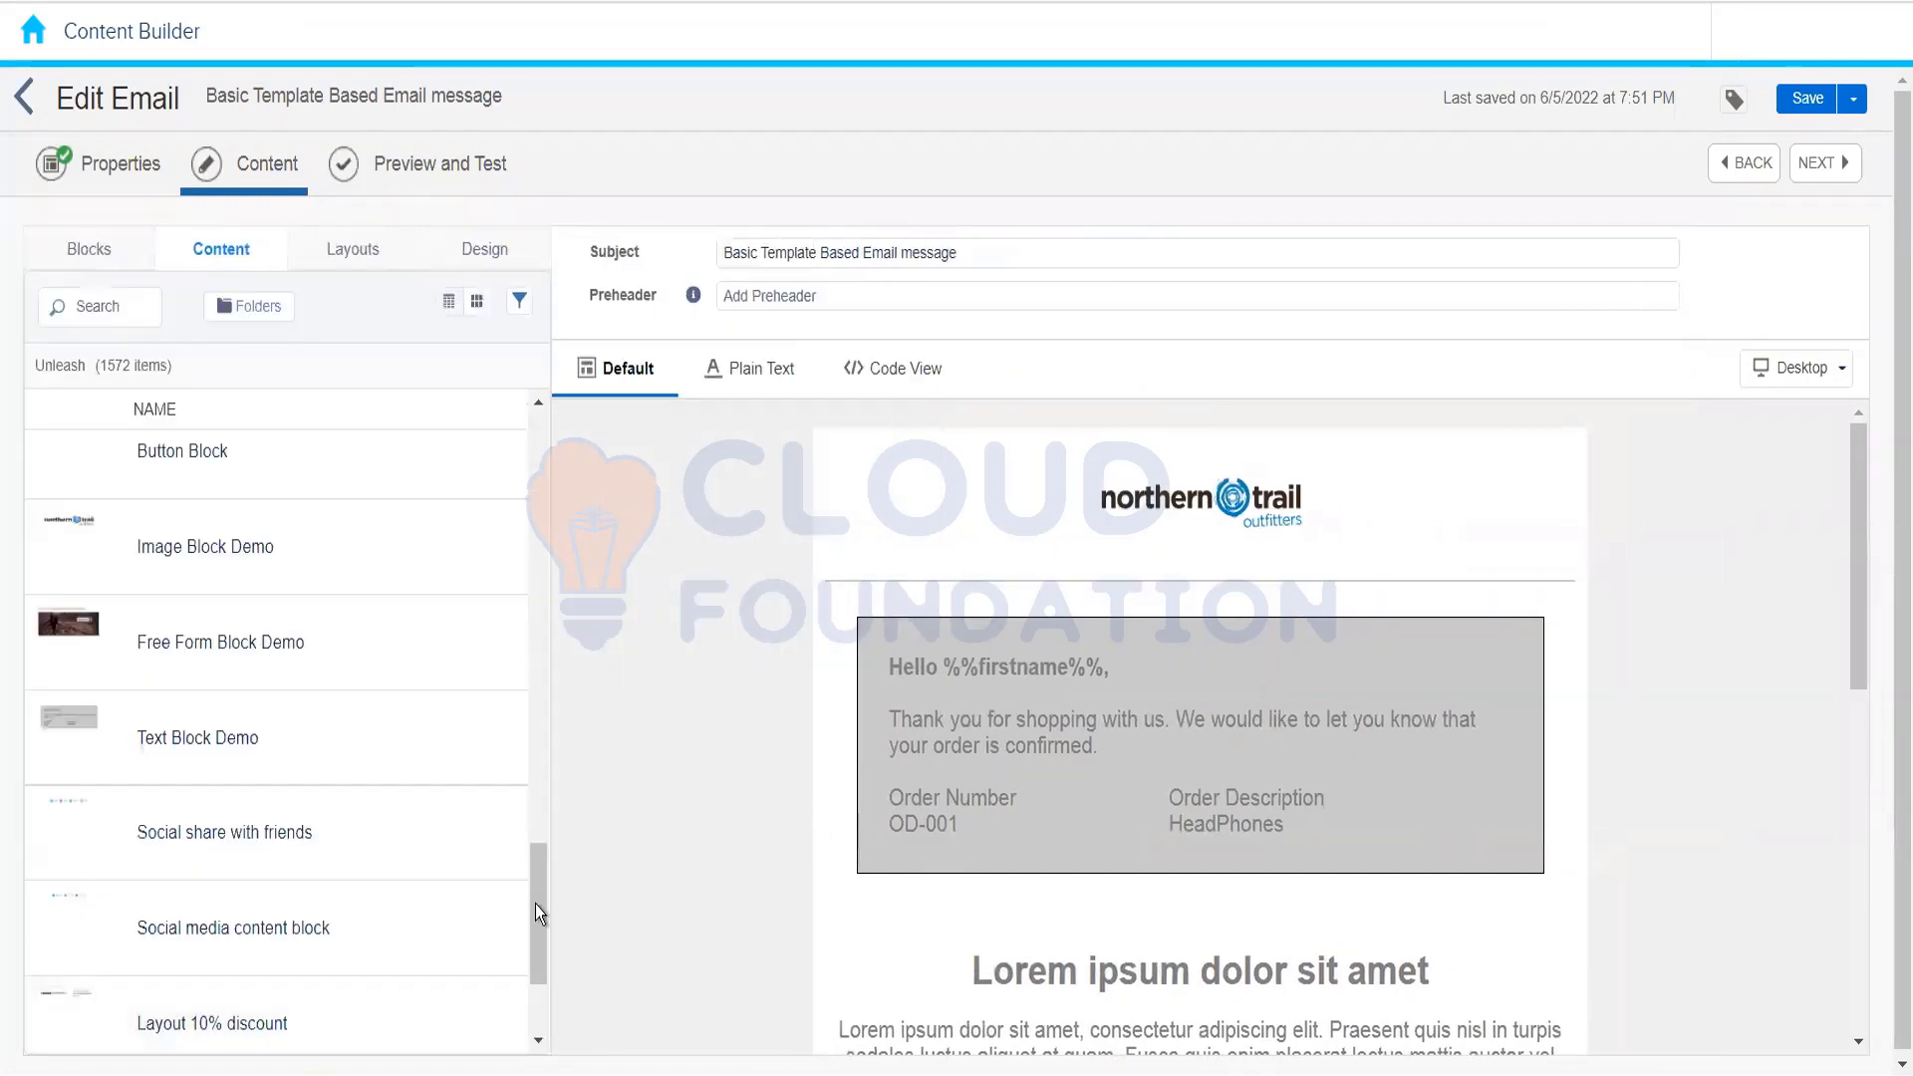
Step: Insert the saved Dynamic Block Demo directly below the order confirmation text block
left_click_drag(535, 905, 534, 788)
left_click_drag(320, 478, 1058, 942)
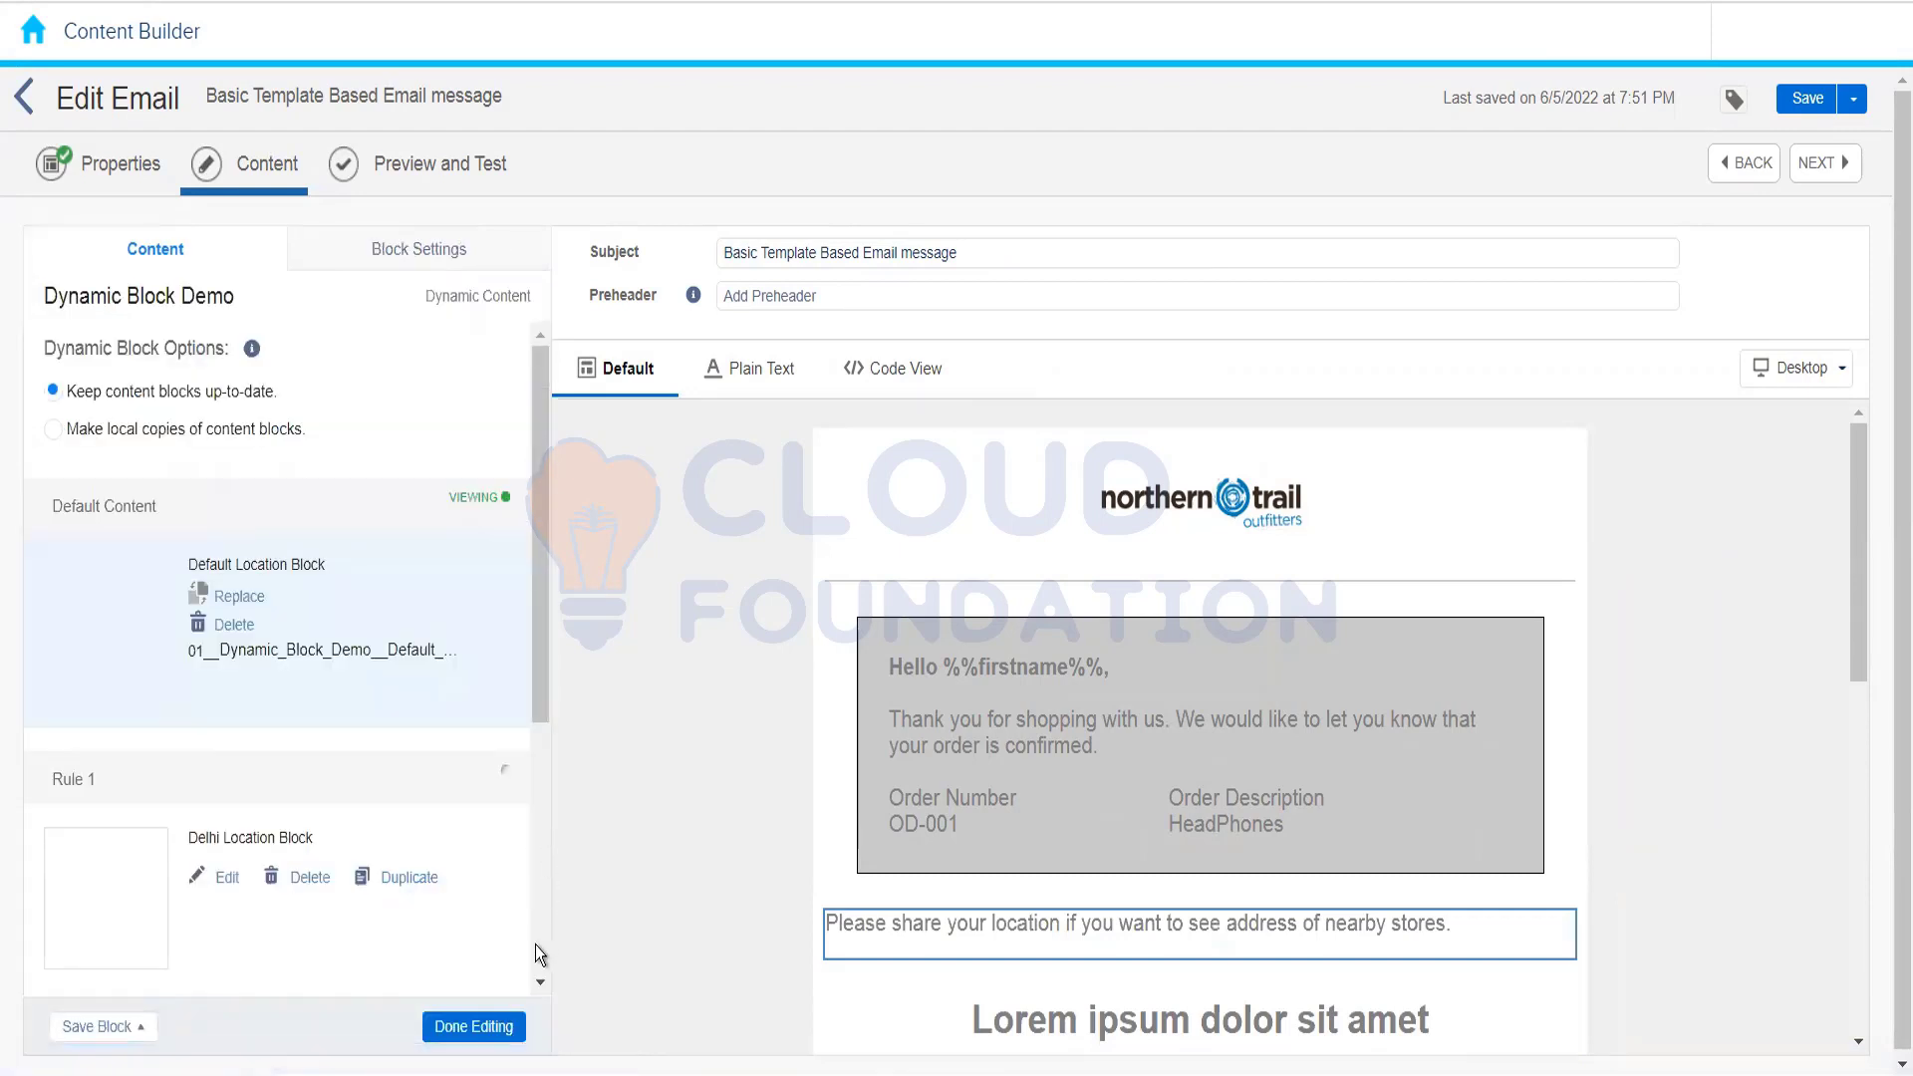
left_click(474, 1027)
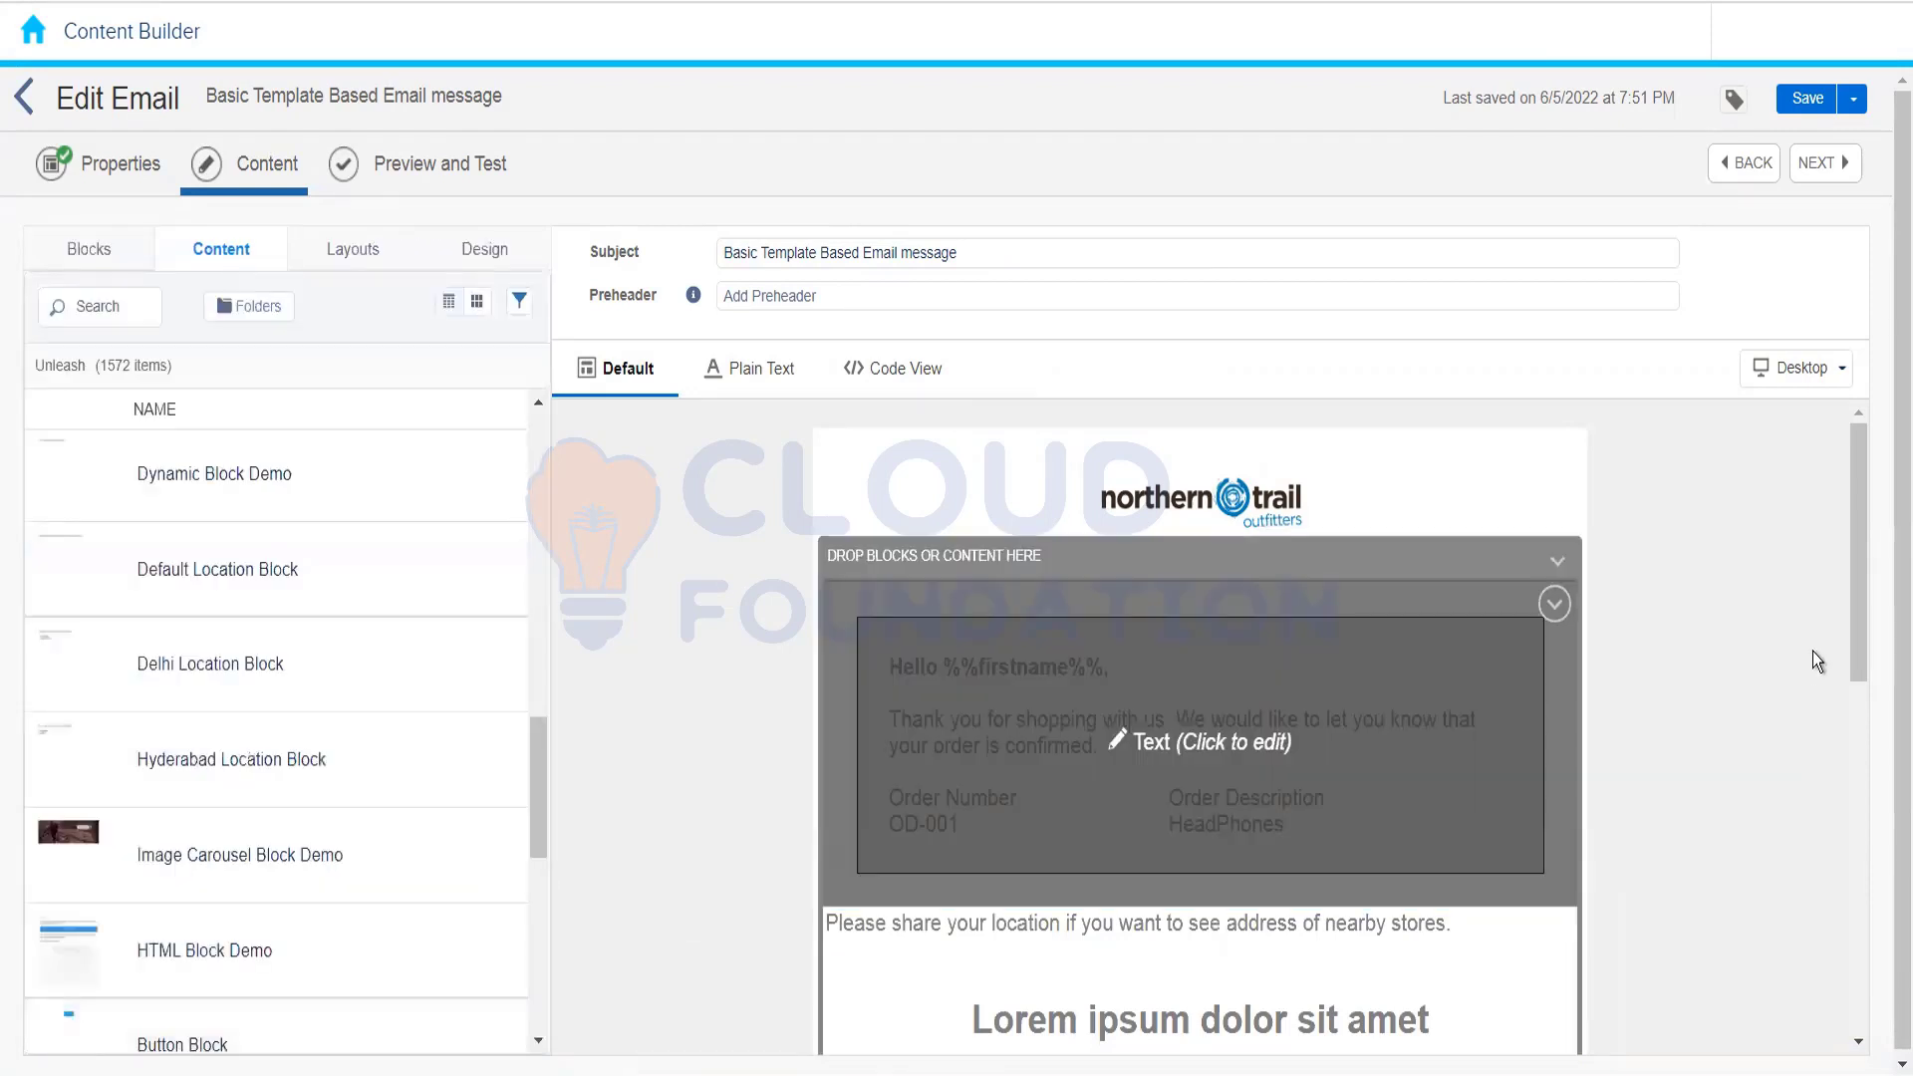
Step: Add an empty One Column layout between the large image placeholder and the social media icons near the email's end
left_click_drag(1857, 652, 1849, 976)
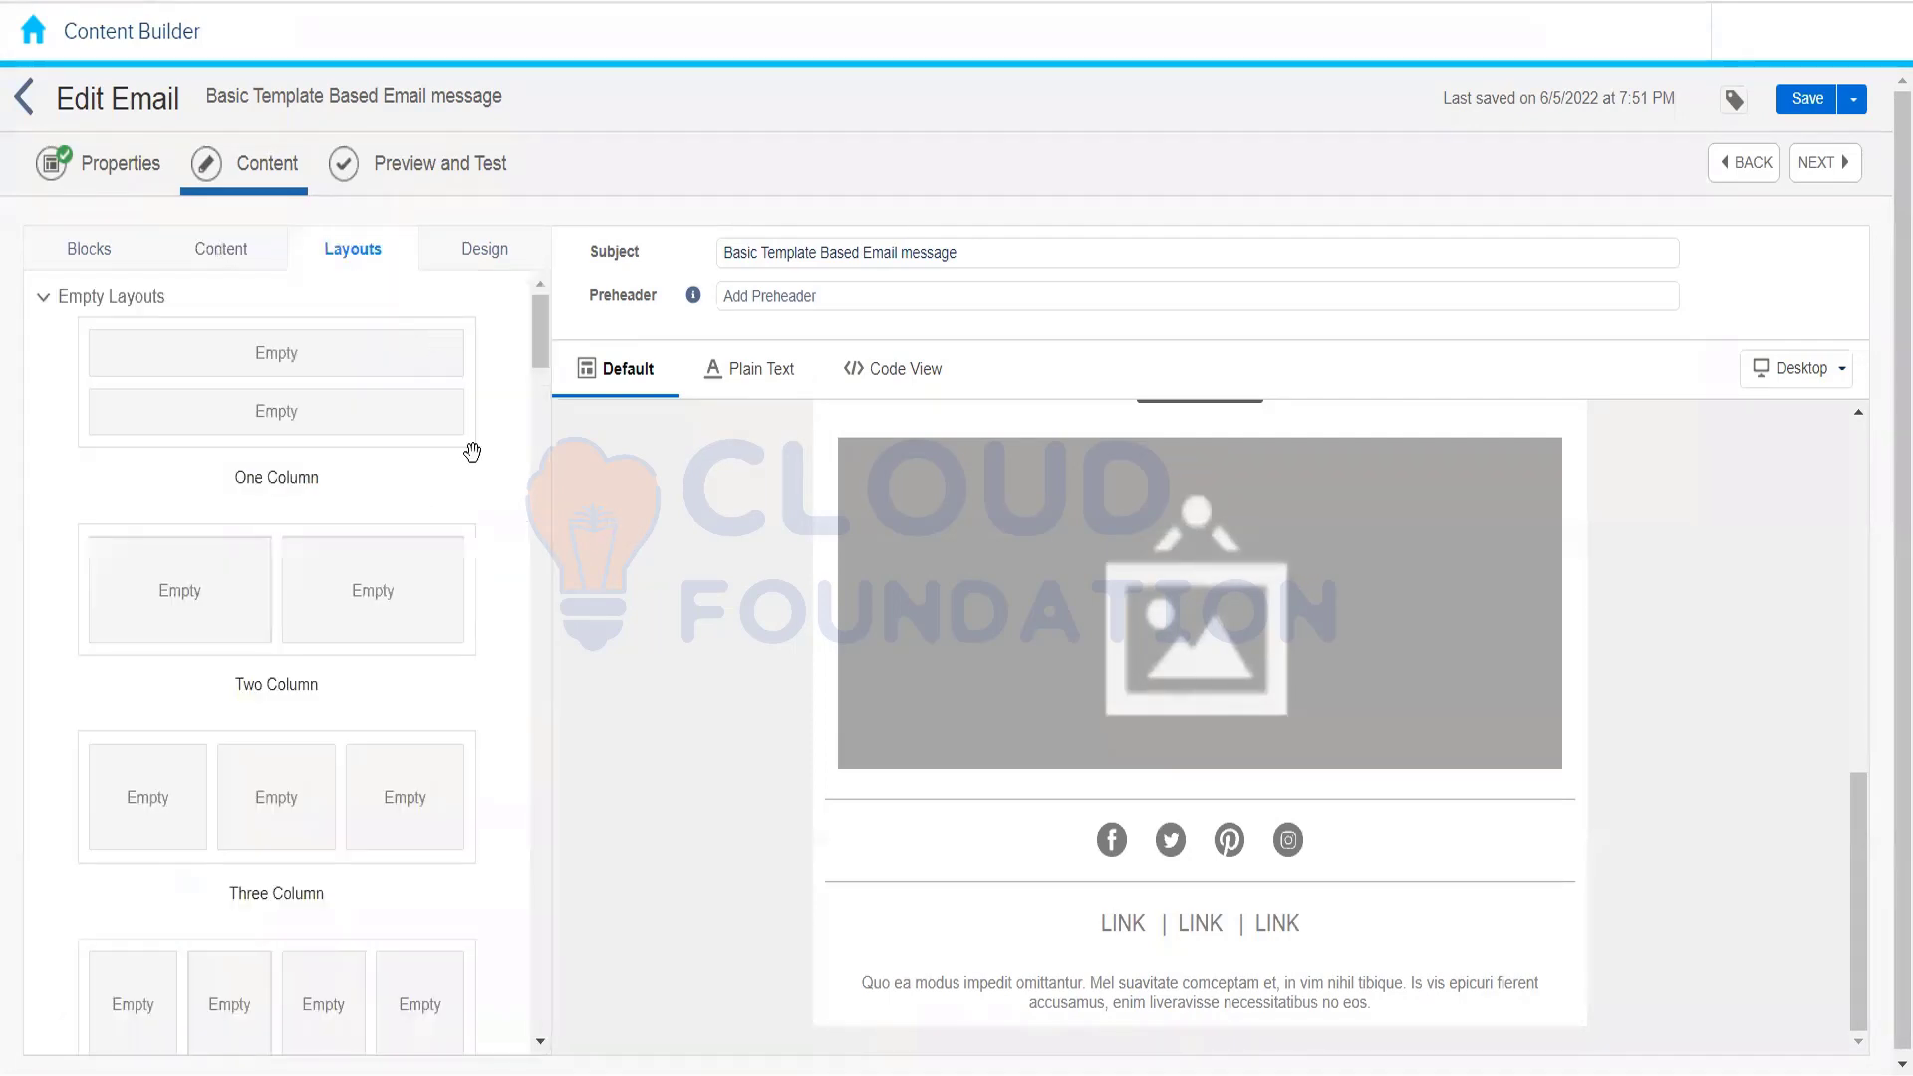
left_click_drag(541, 408, 566, 247)
left_click_drag(321, 366, 1100, 797)
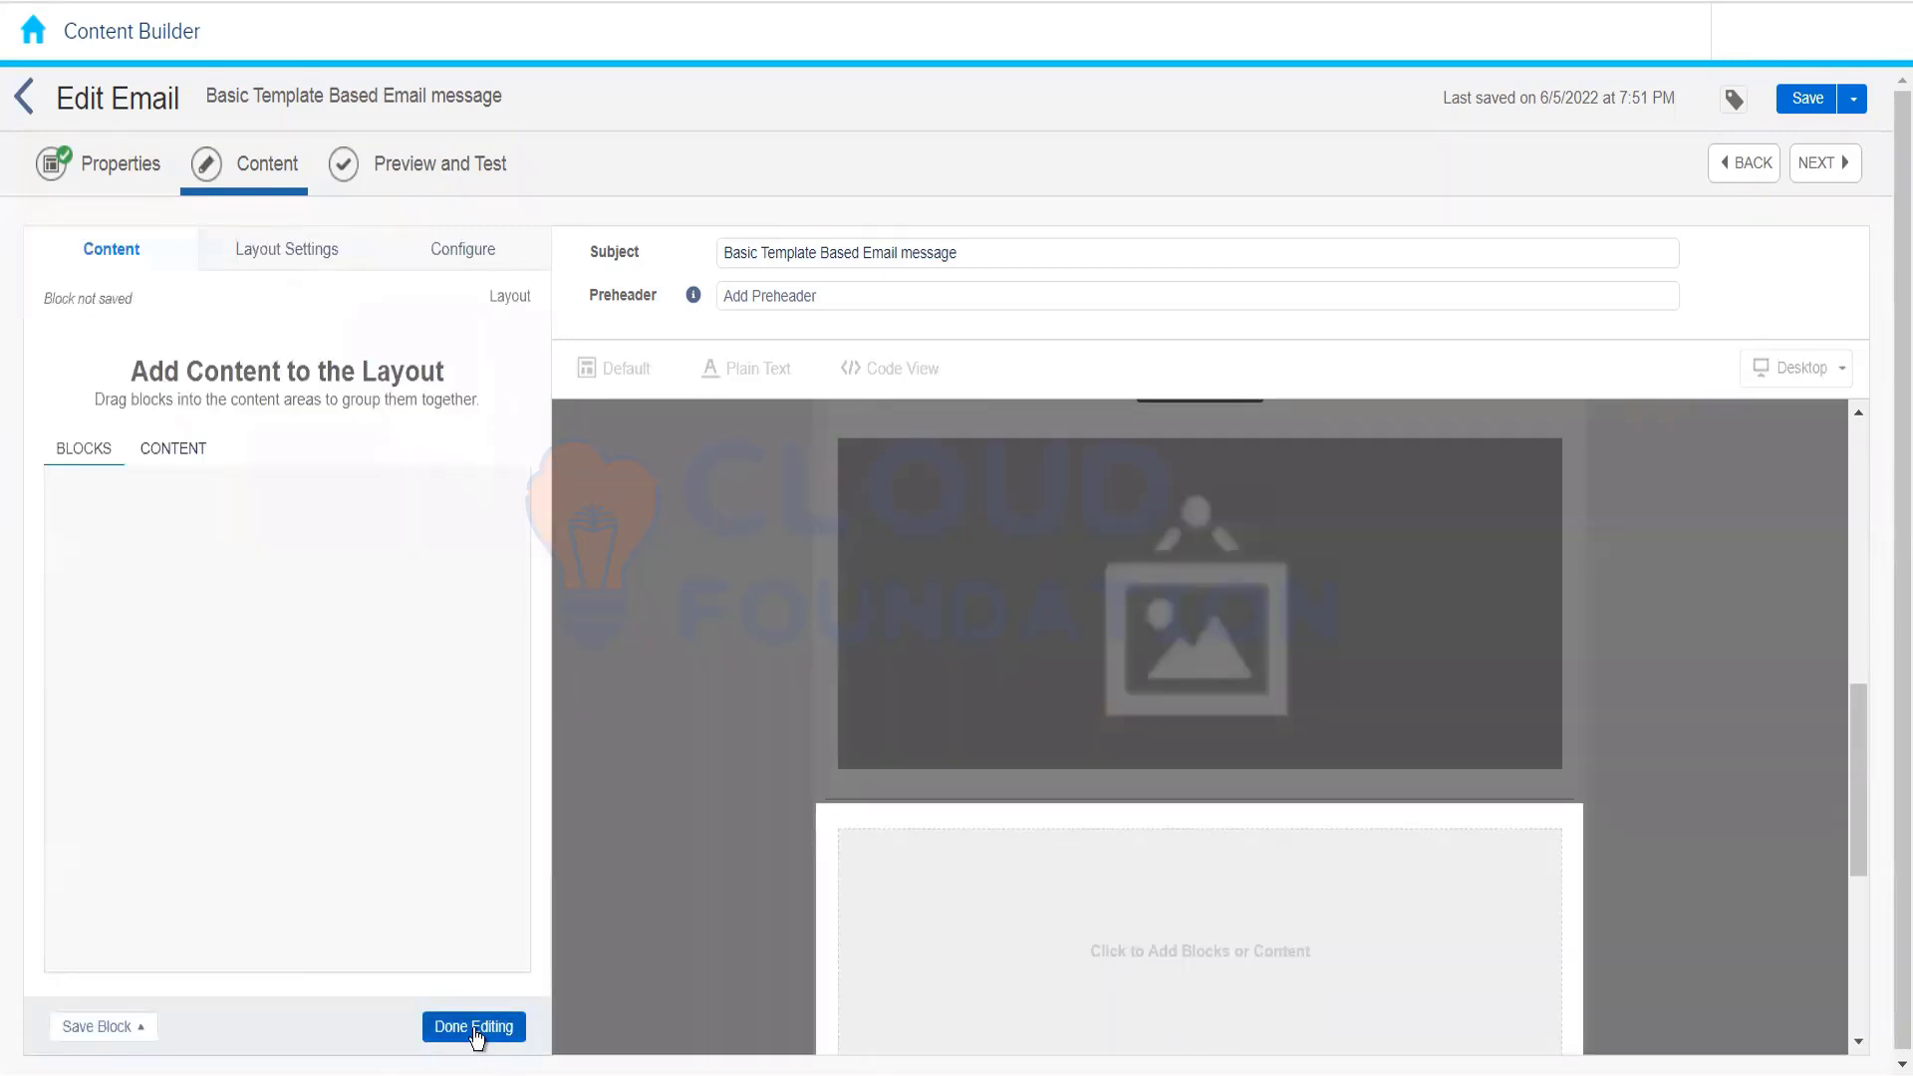
left_click(475, 1037)
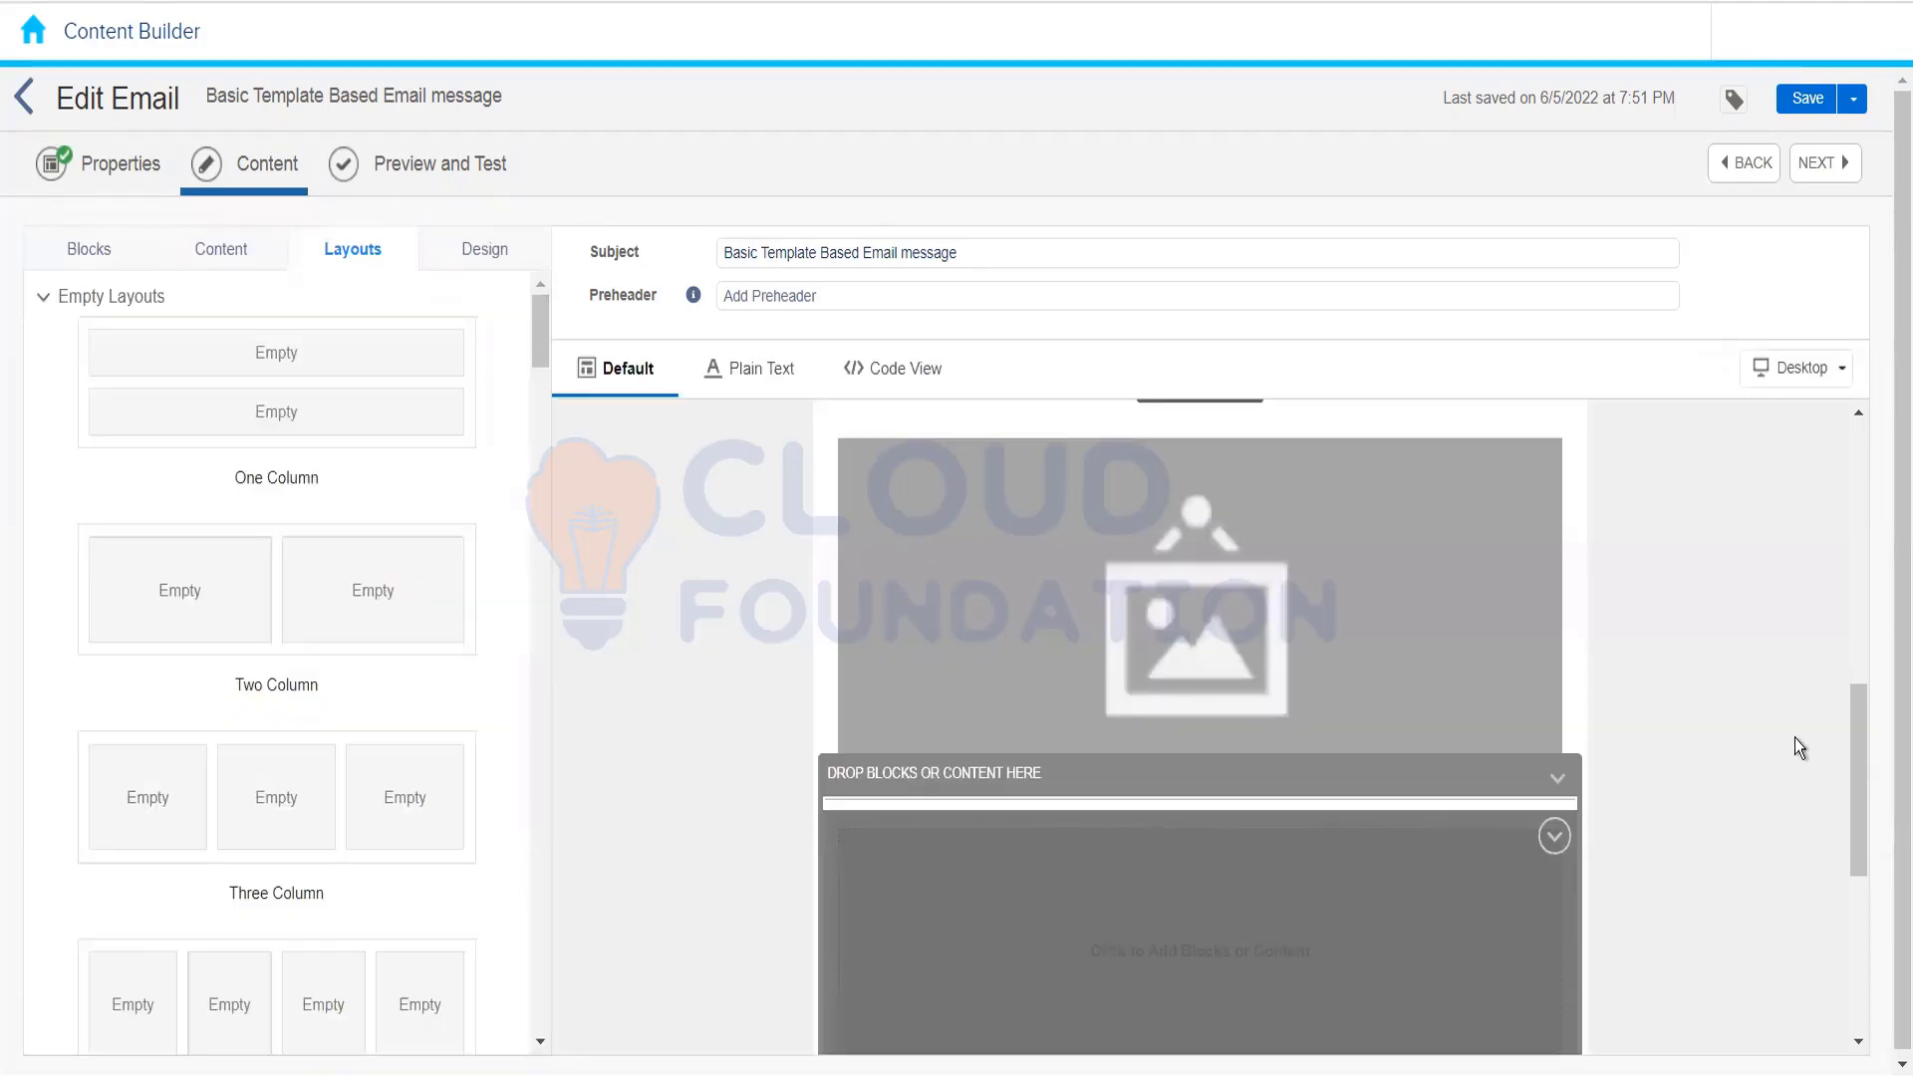
left_click_drag(1857, 718, 1843, 888)
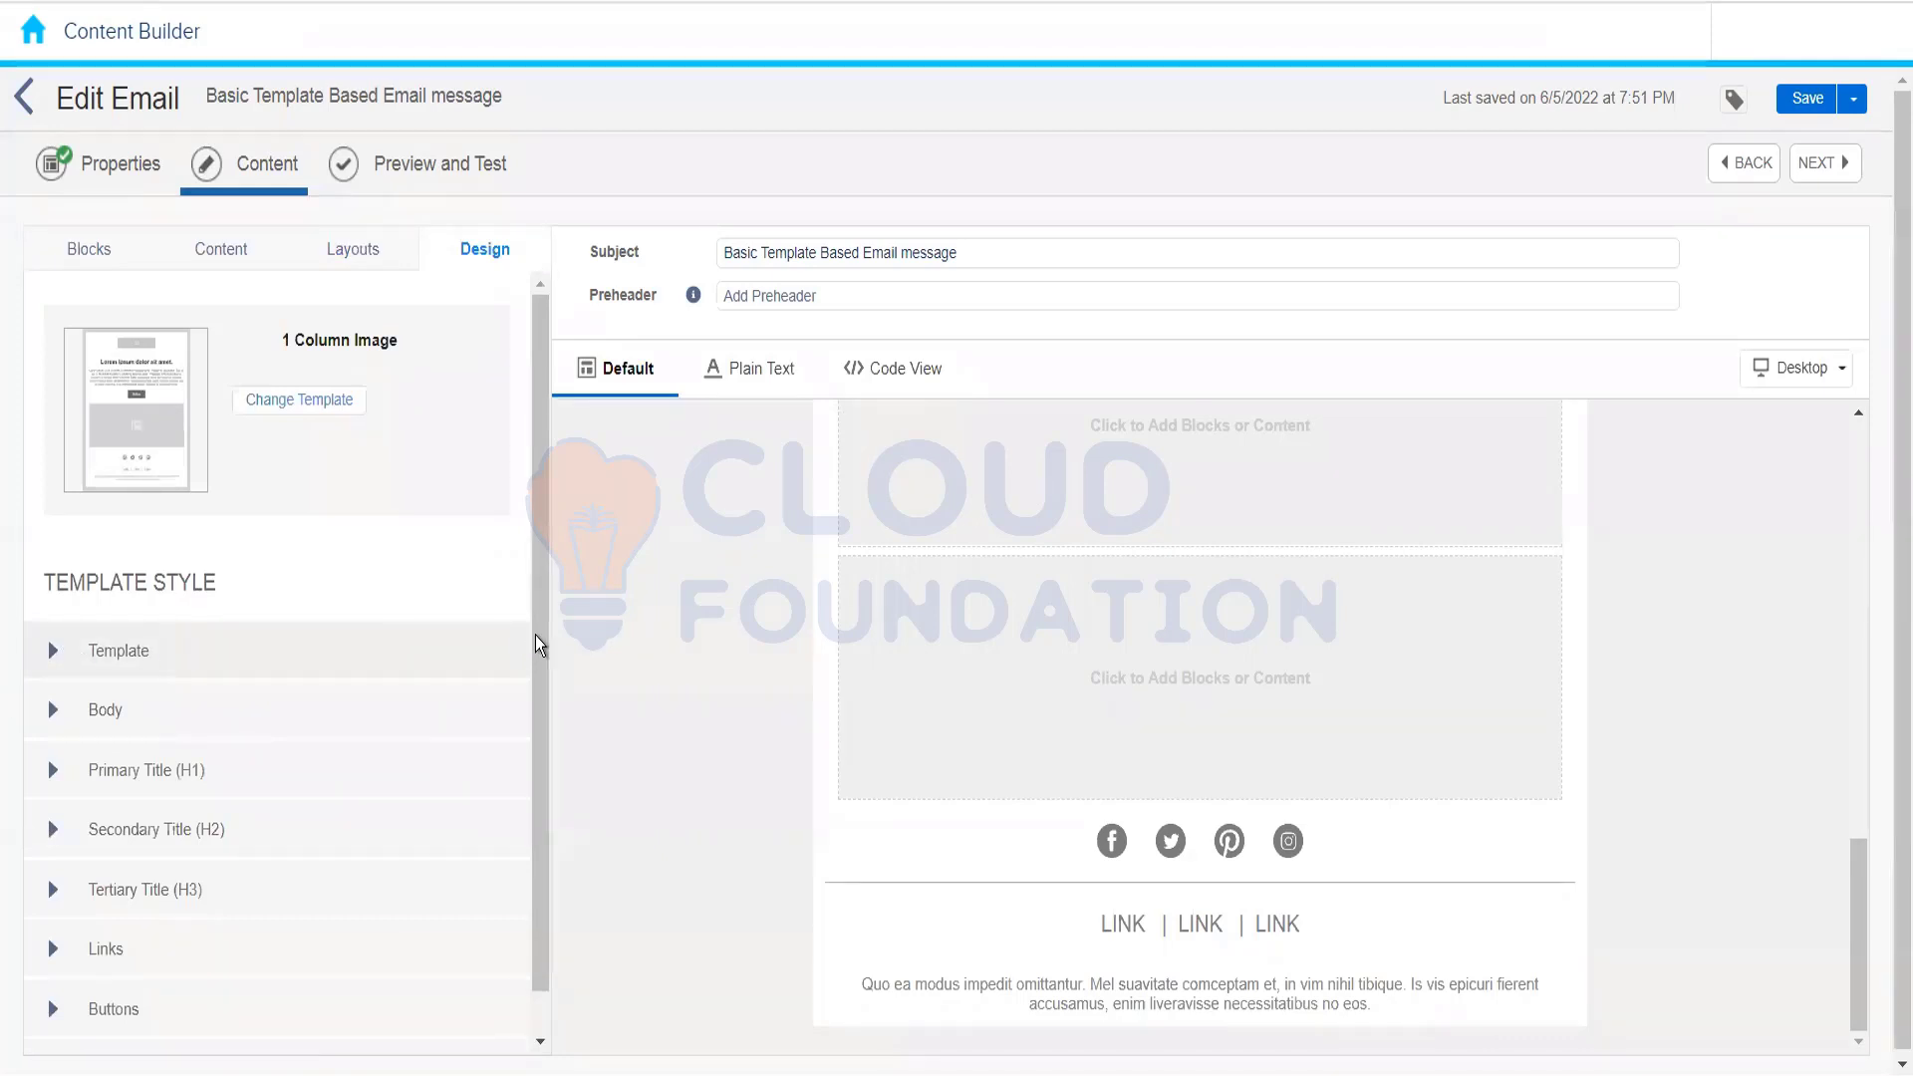
Step: Examine the email design's template style settings for the Template, Body and Buttons sections
scroll(538, 755, "down", 1)
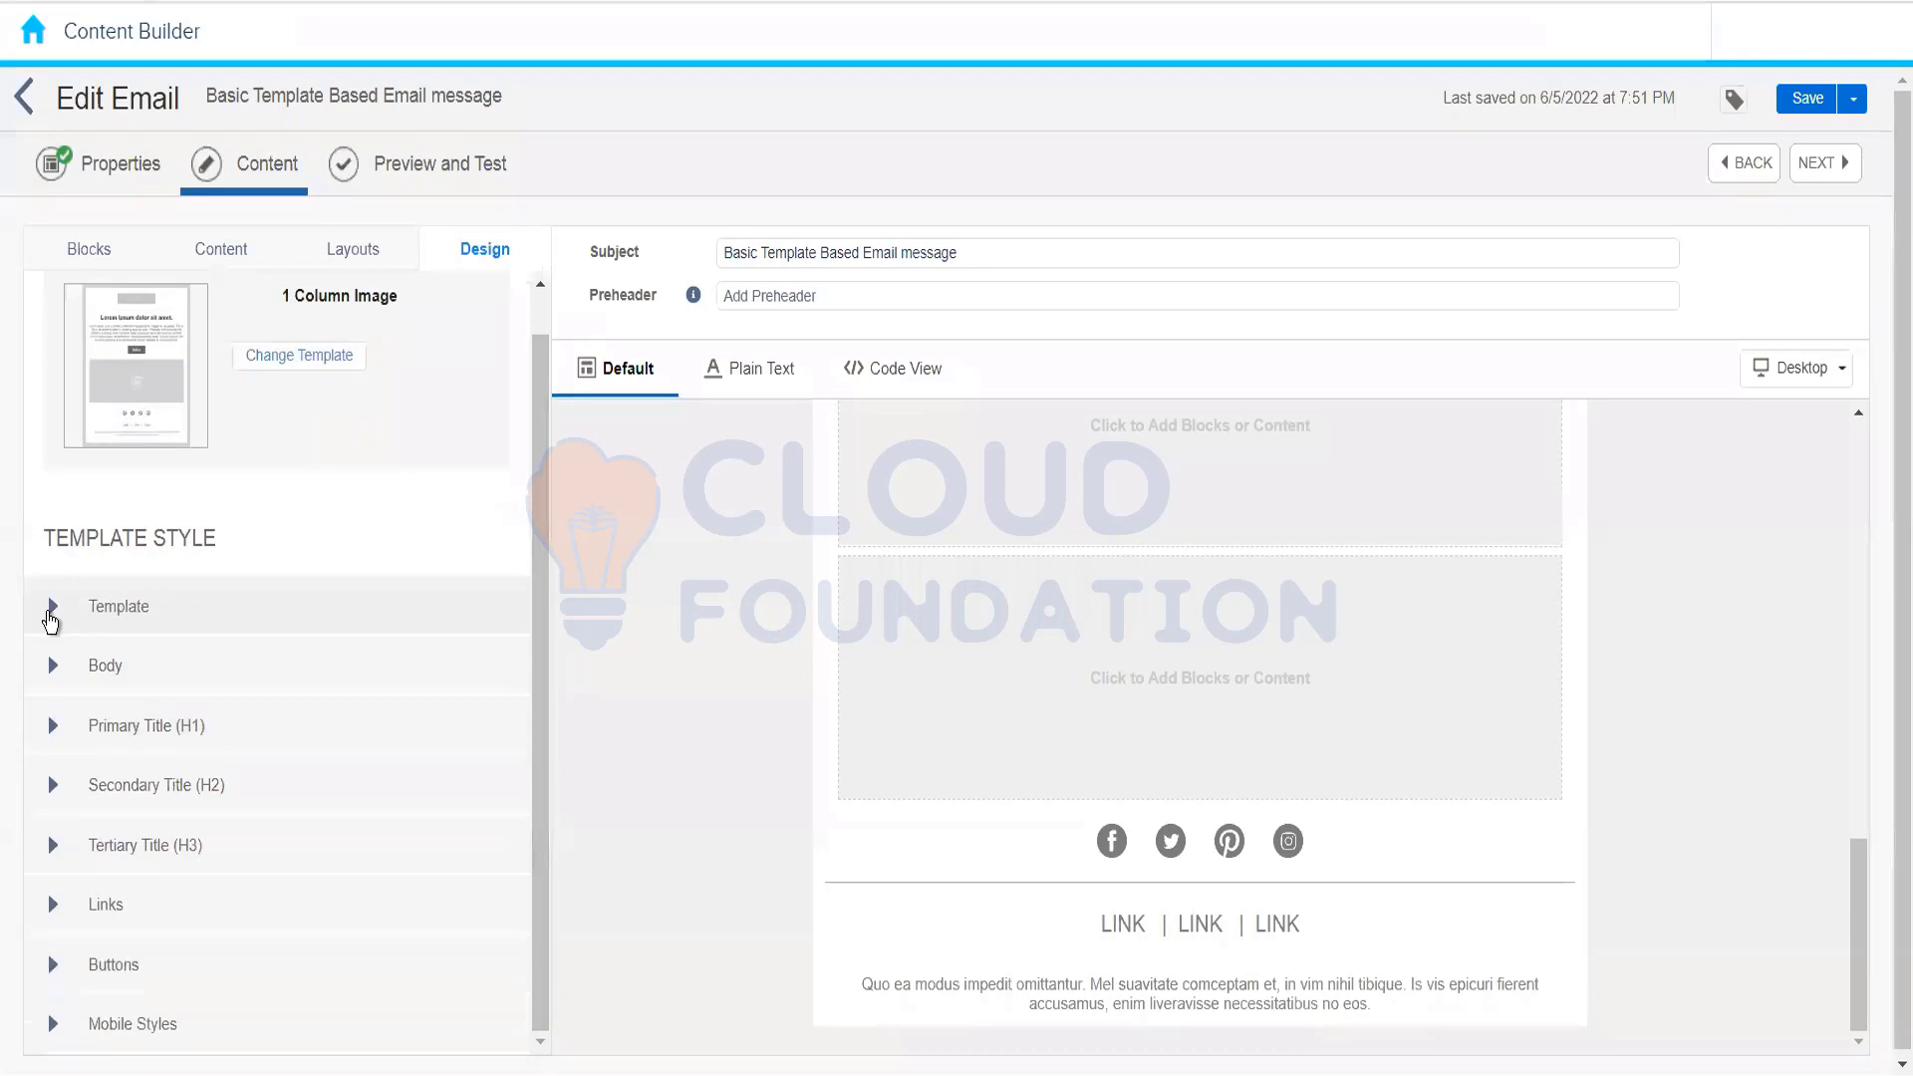
left_click(52, 610)
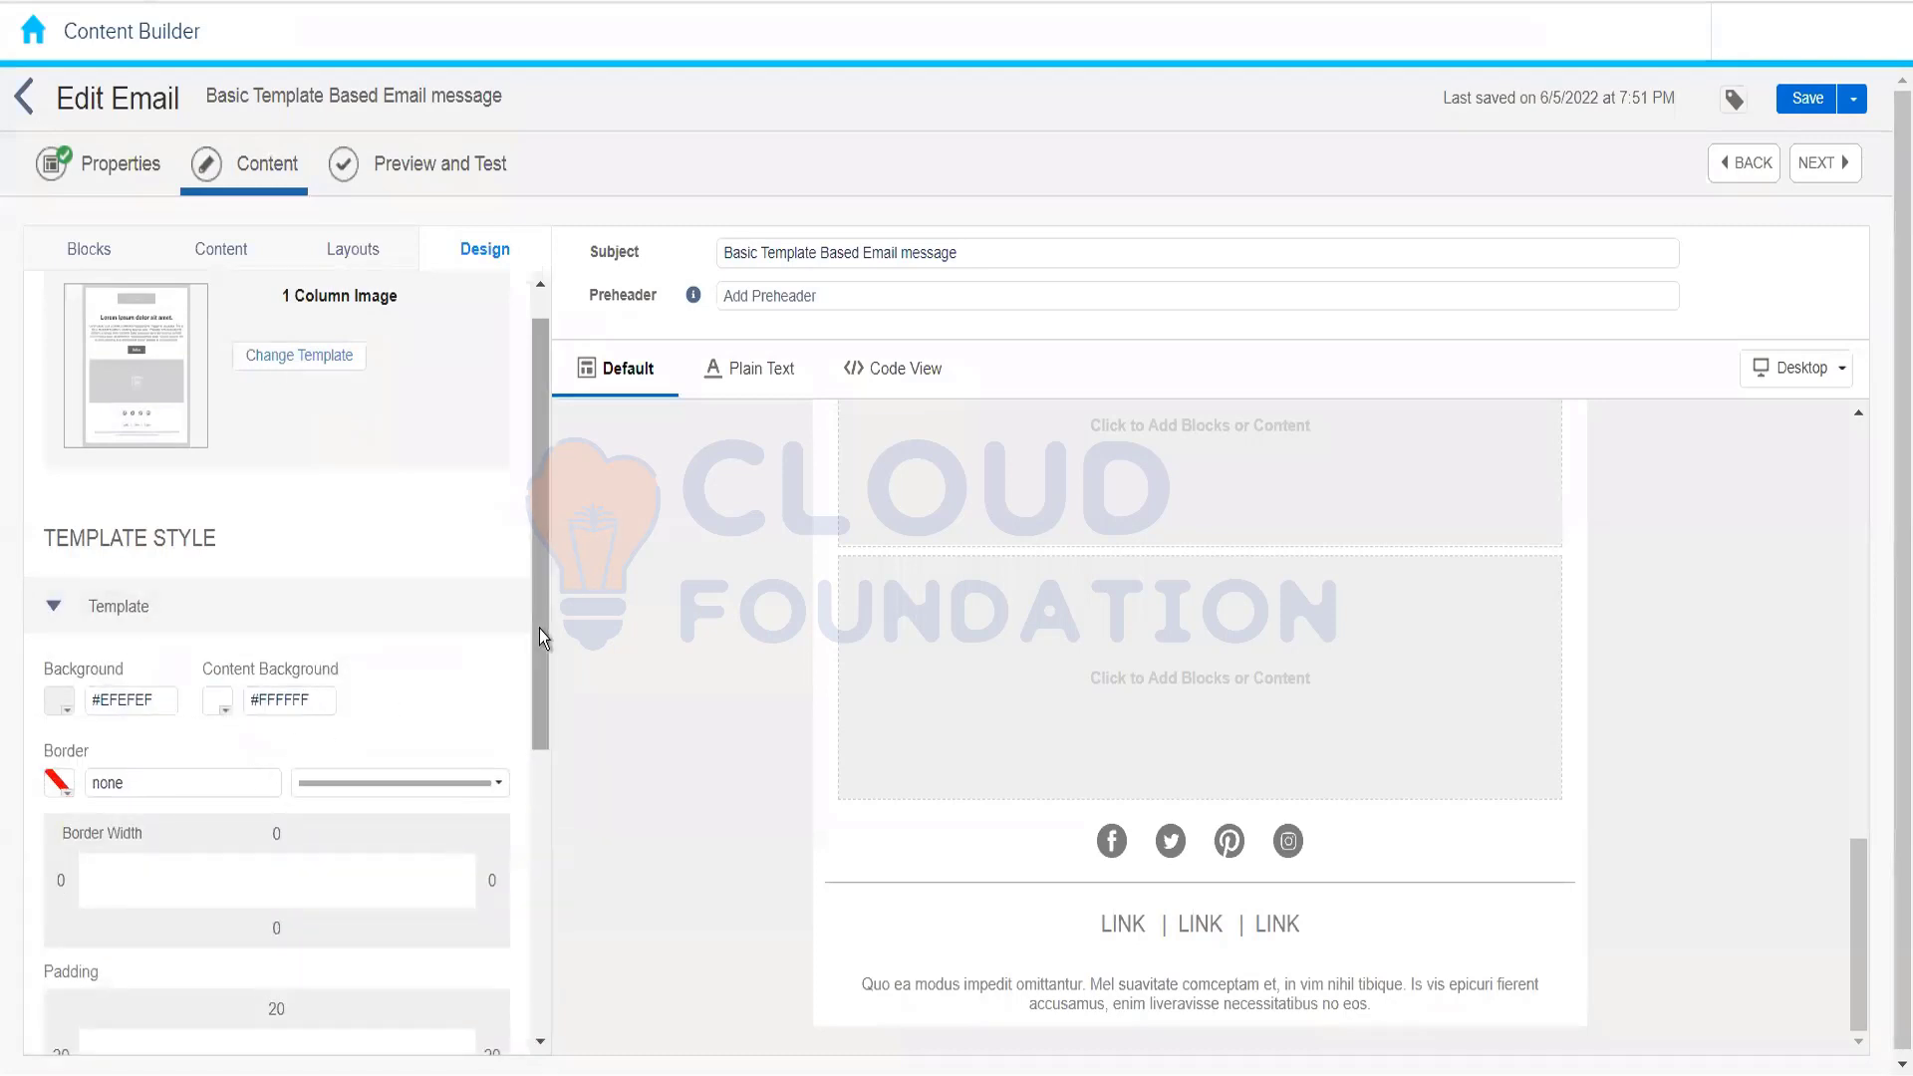
left_click_drag(541, 630, 535, 960)
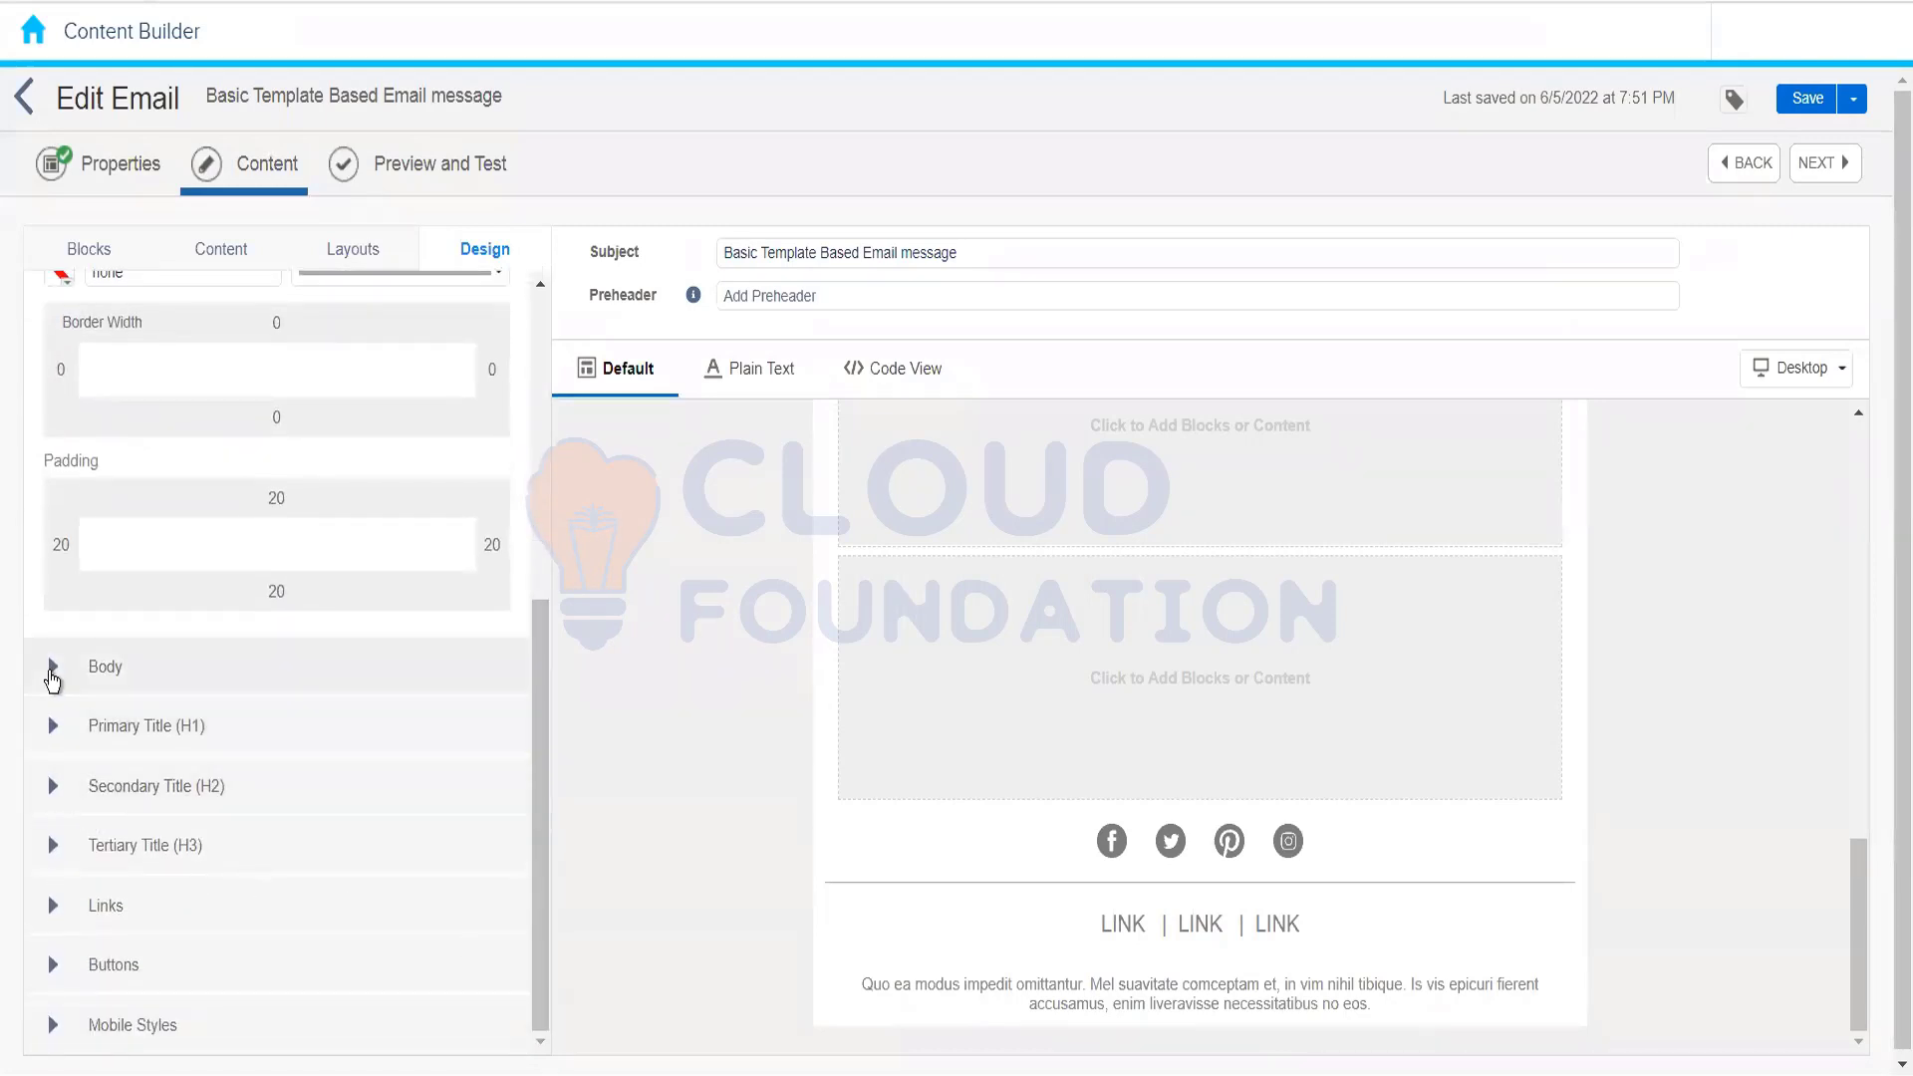
left_click(54, 678)
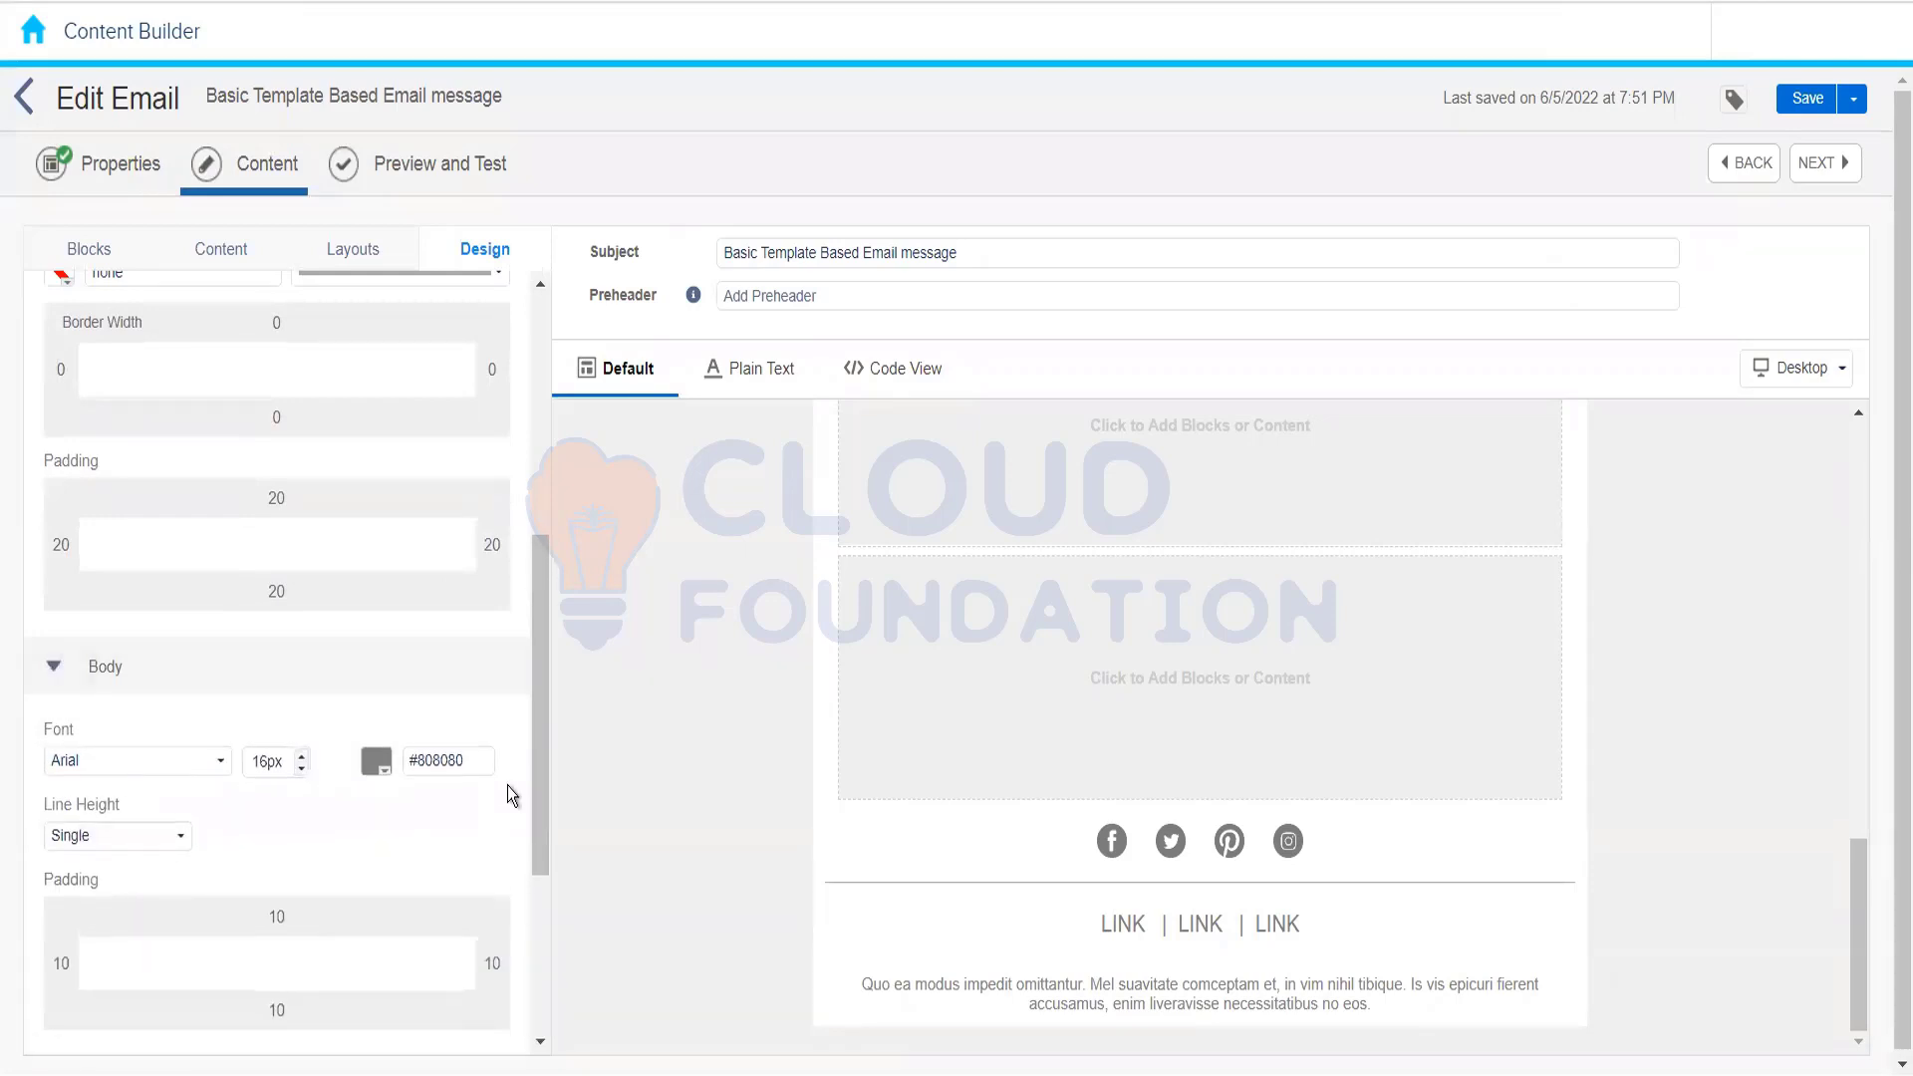
scroll(511, 936, "down", 4)
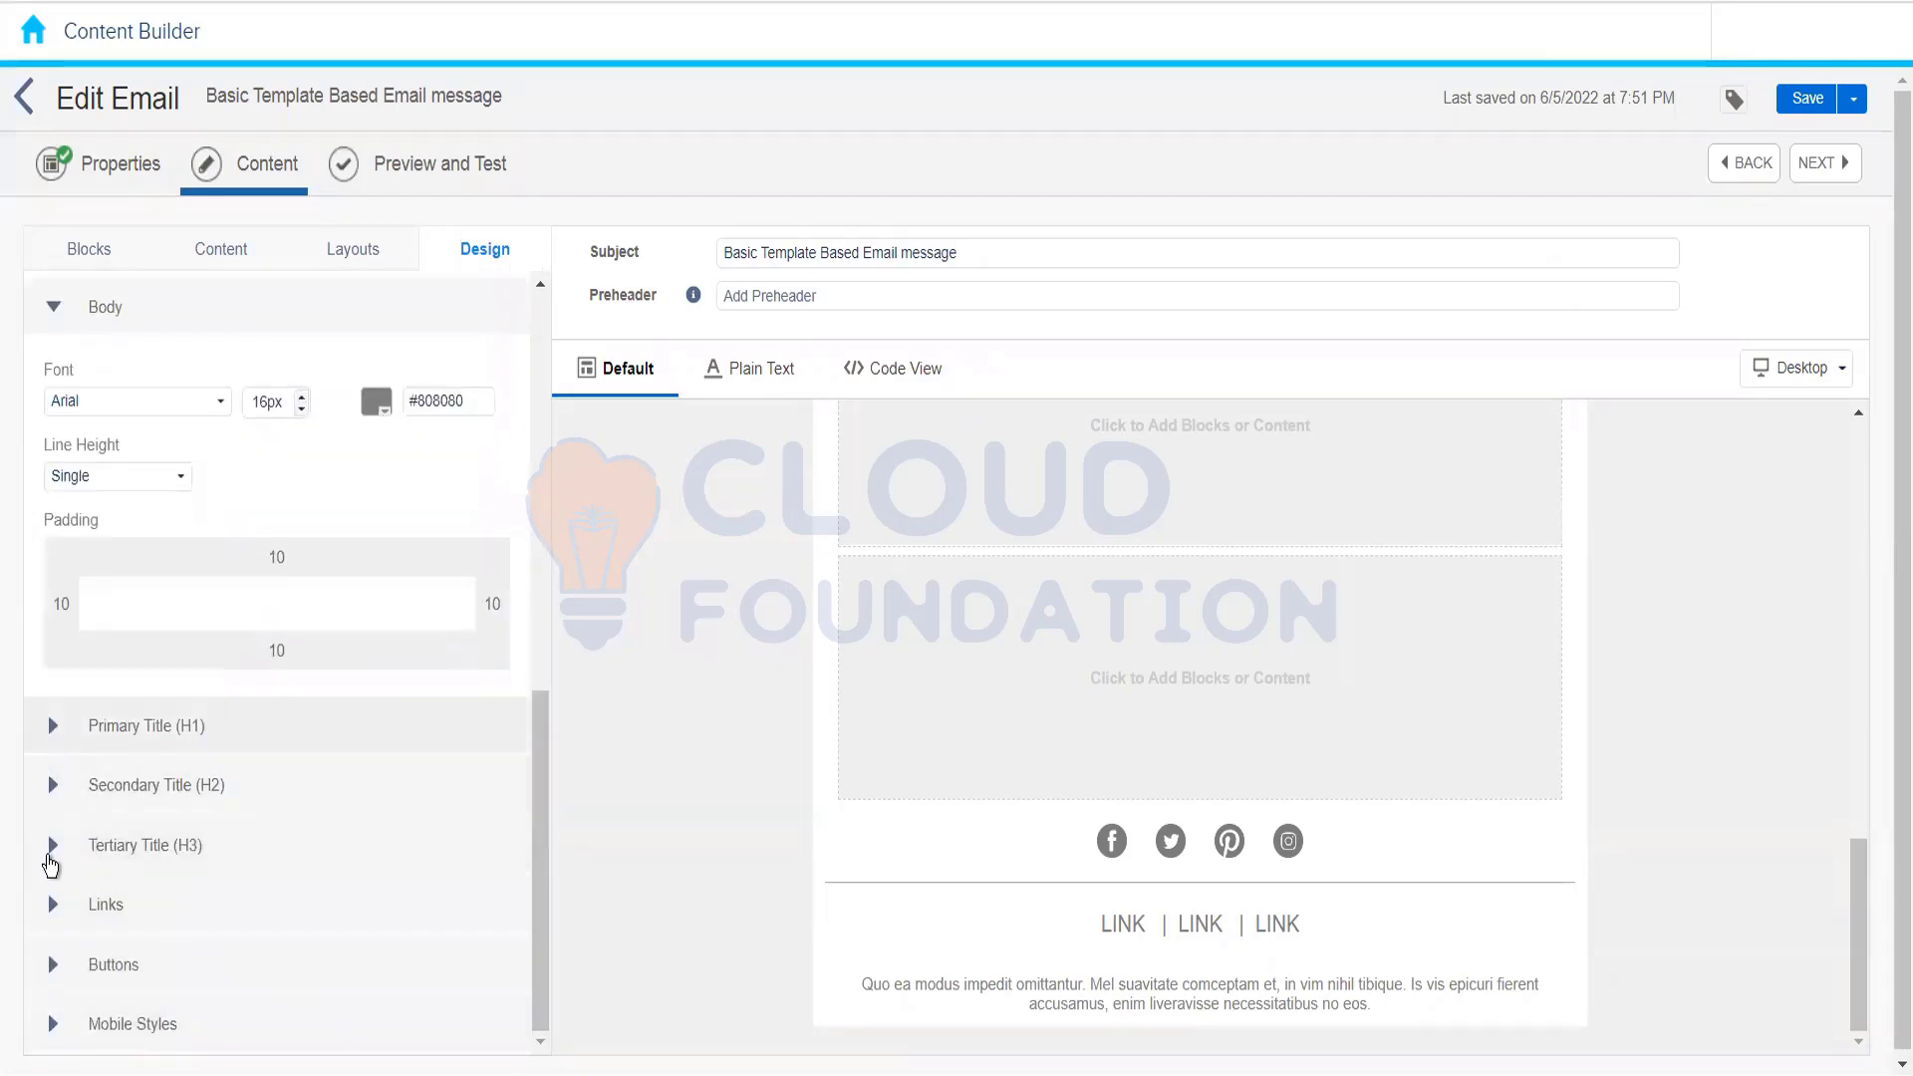
left_click(48, 969)
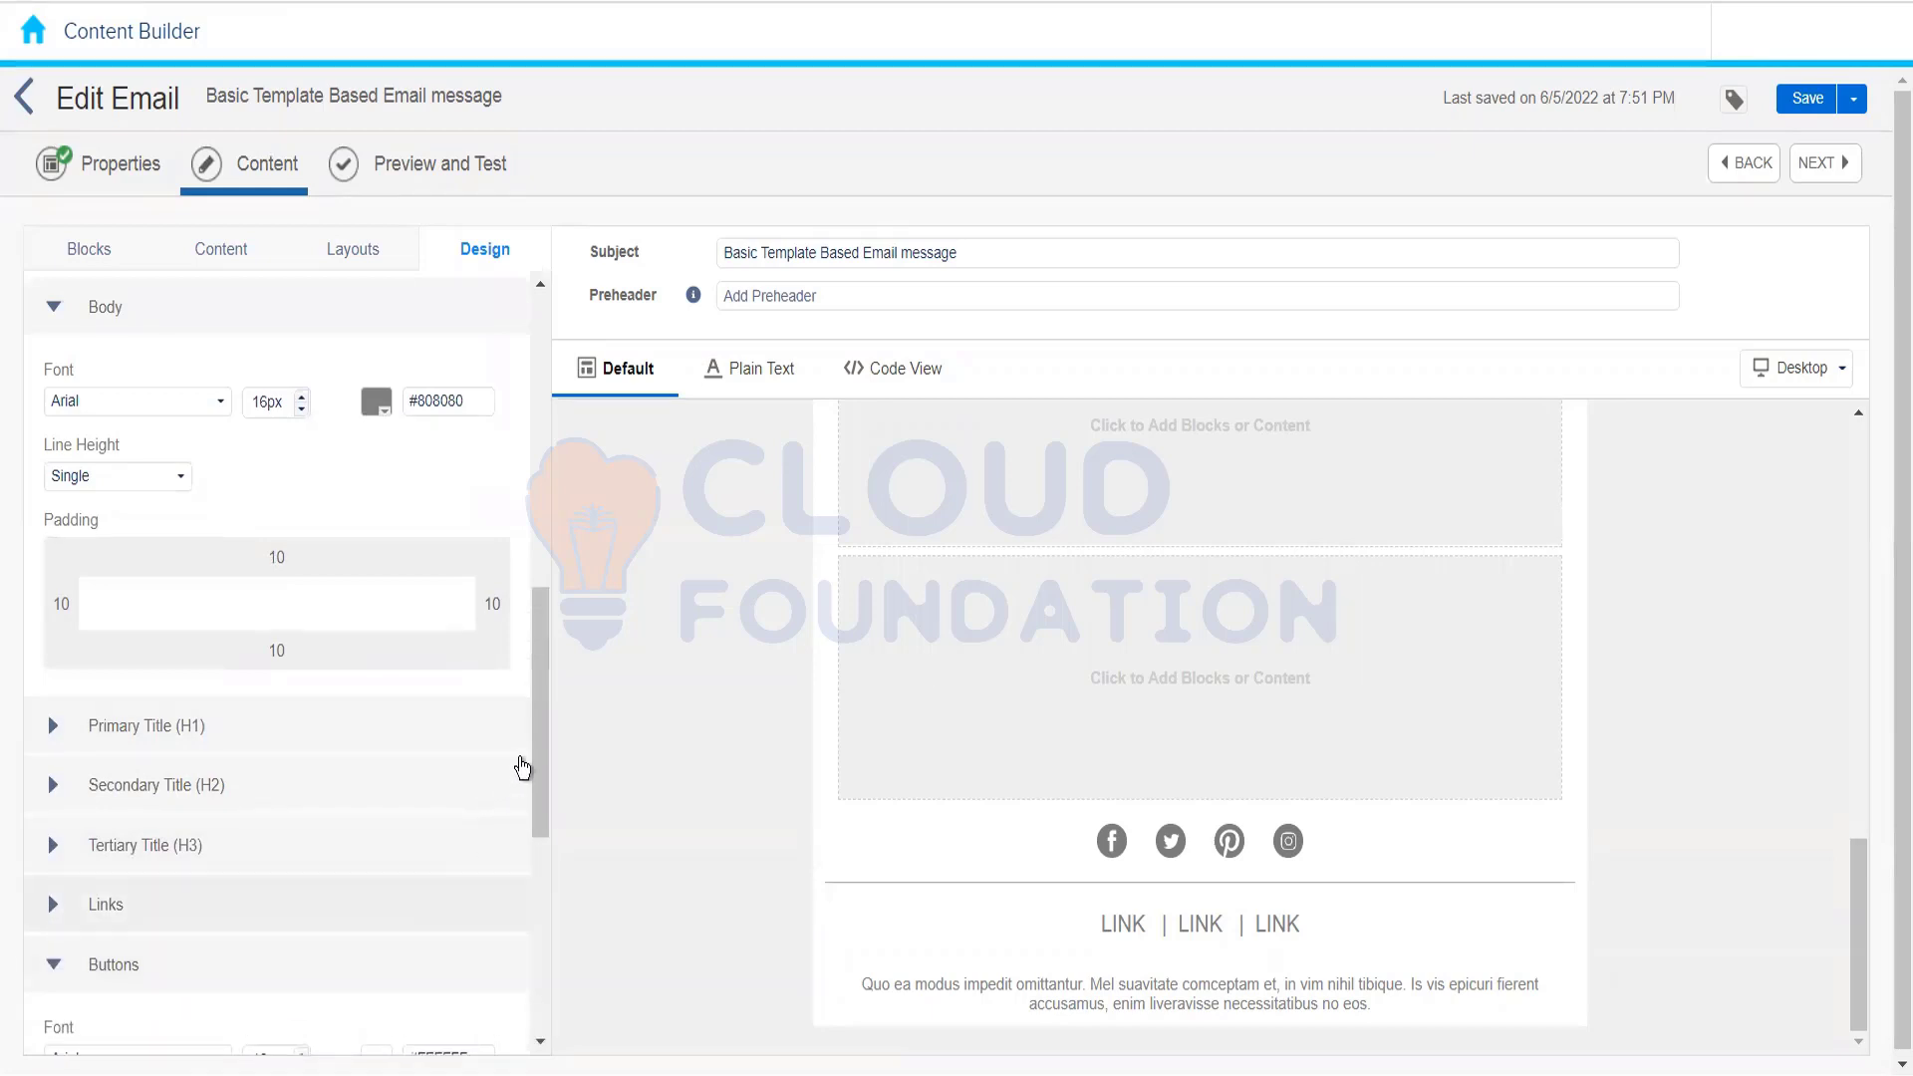
scroll(545, 897, "down", 1)
scroll(544, 932, "down", 5)
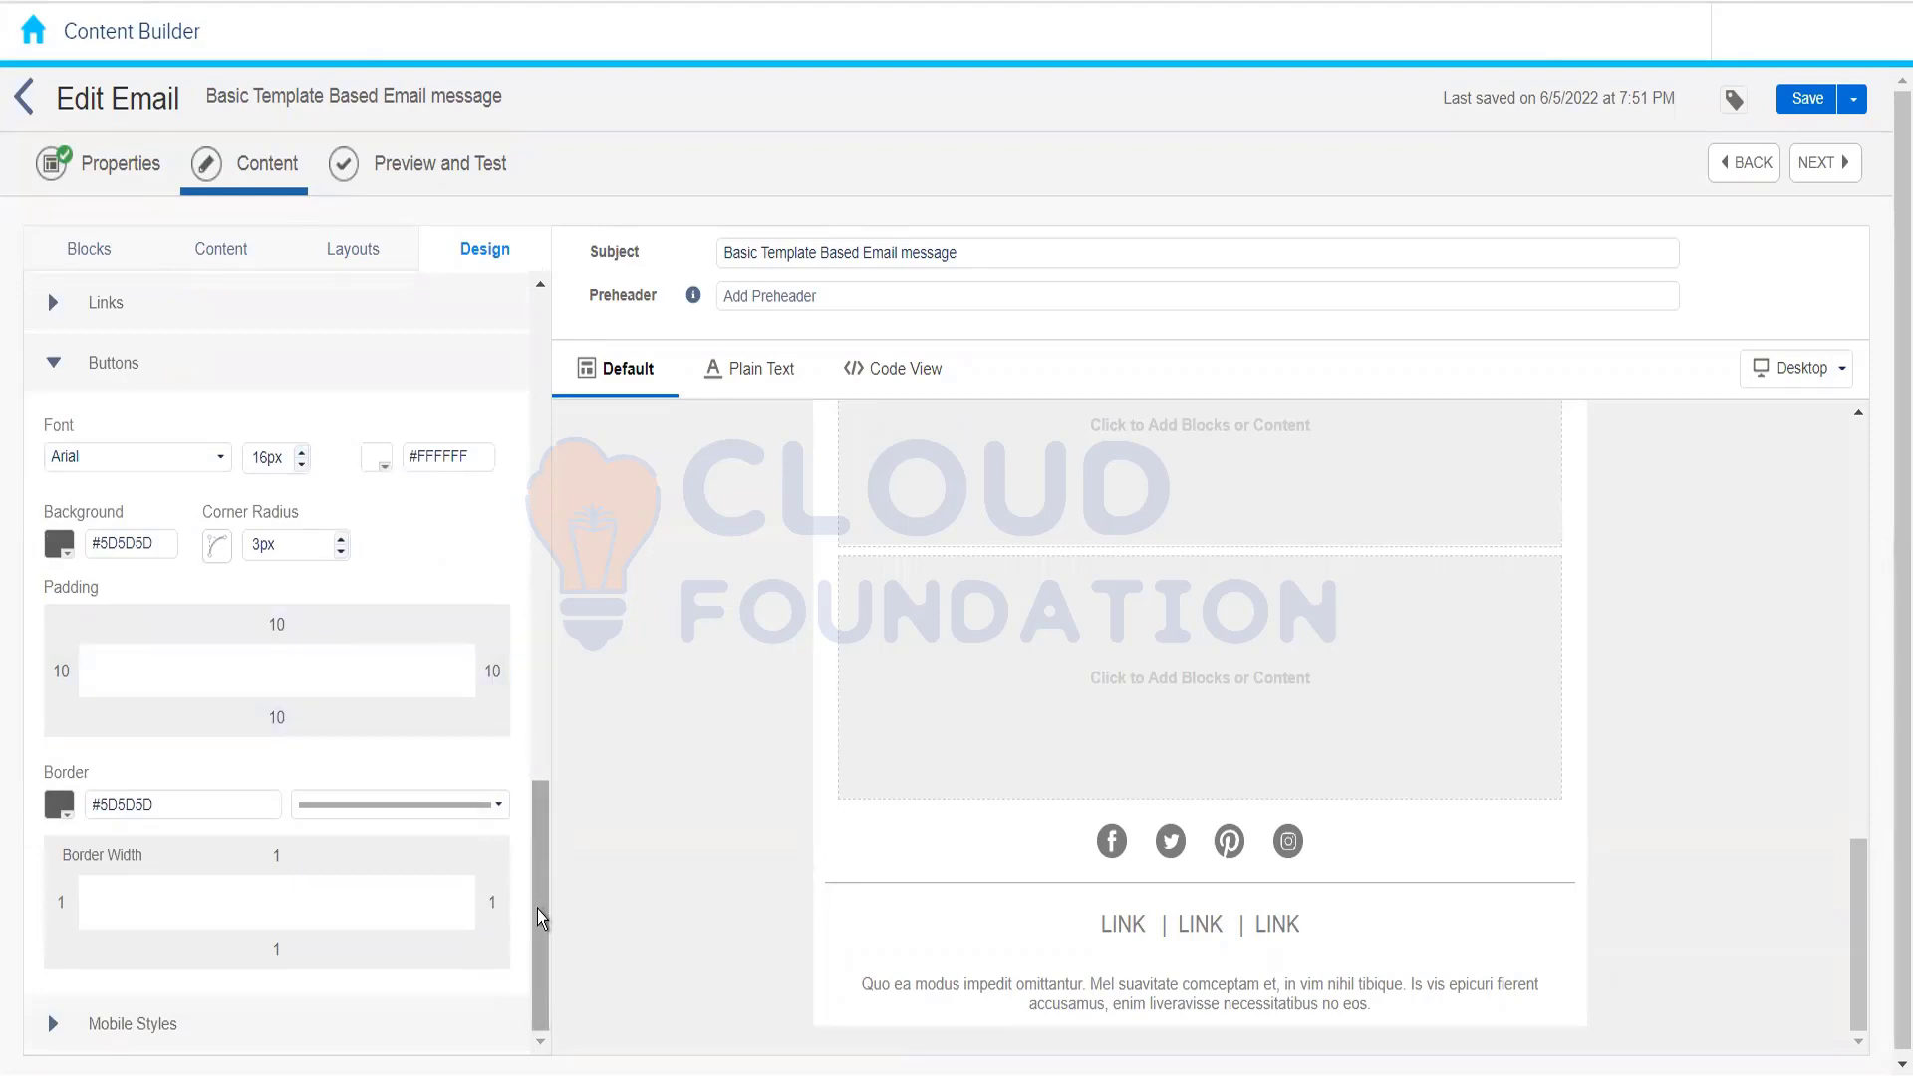
left_click_drag(540, 917, 542, 363)
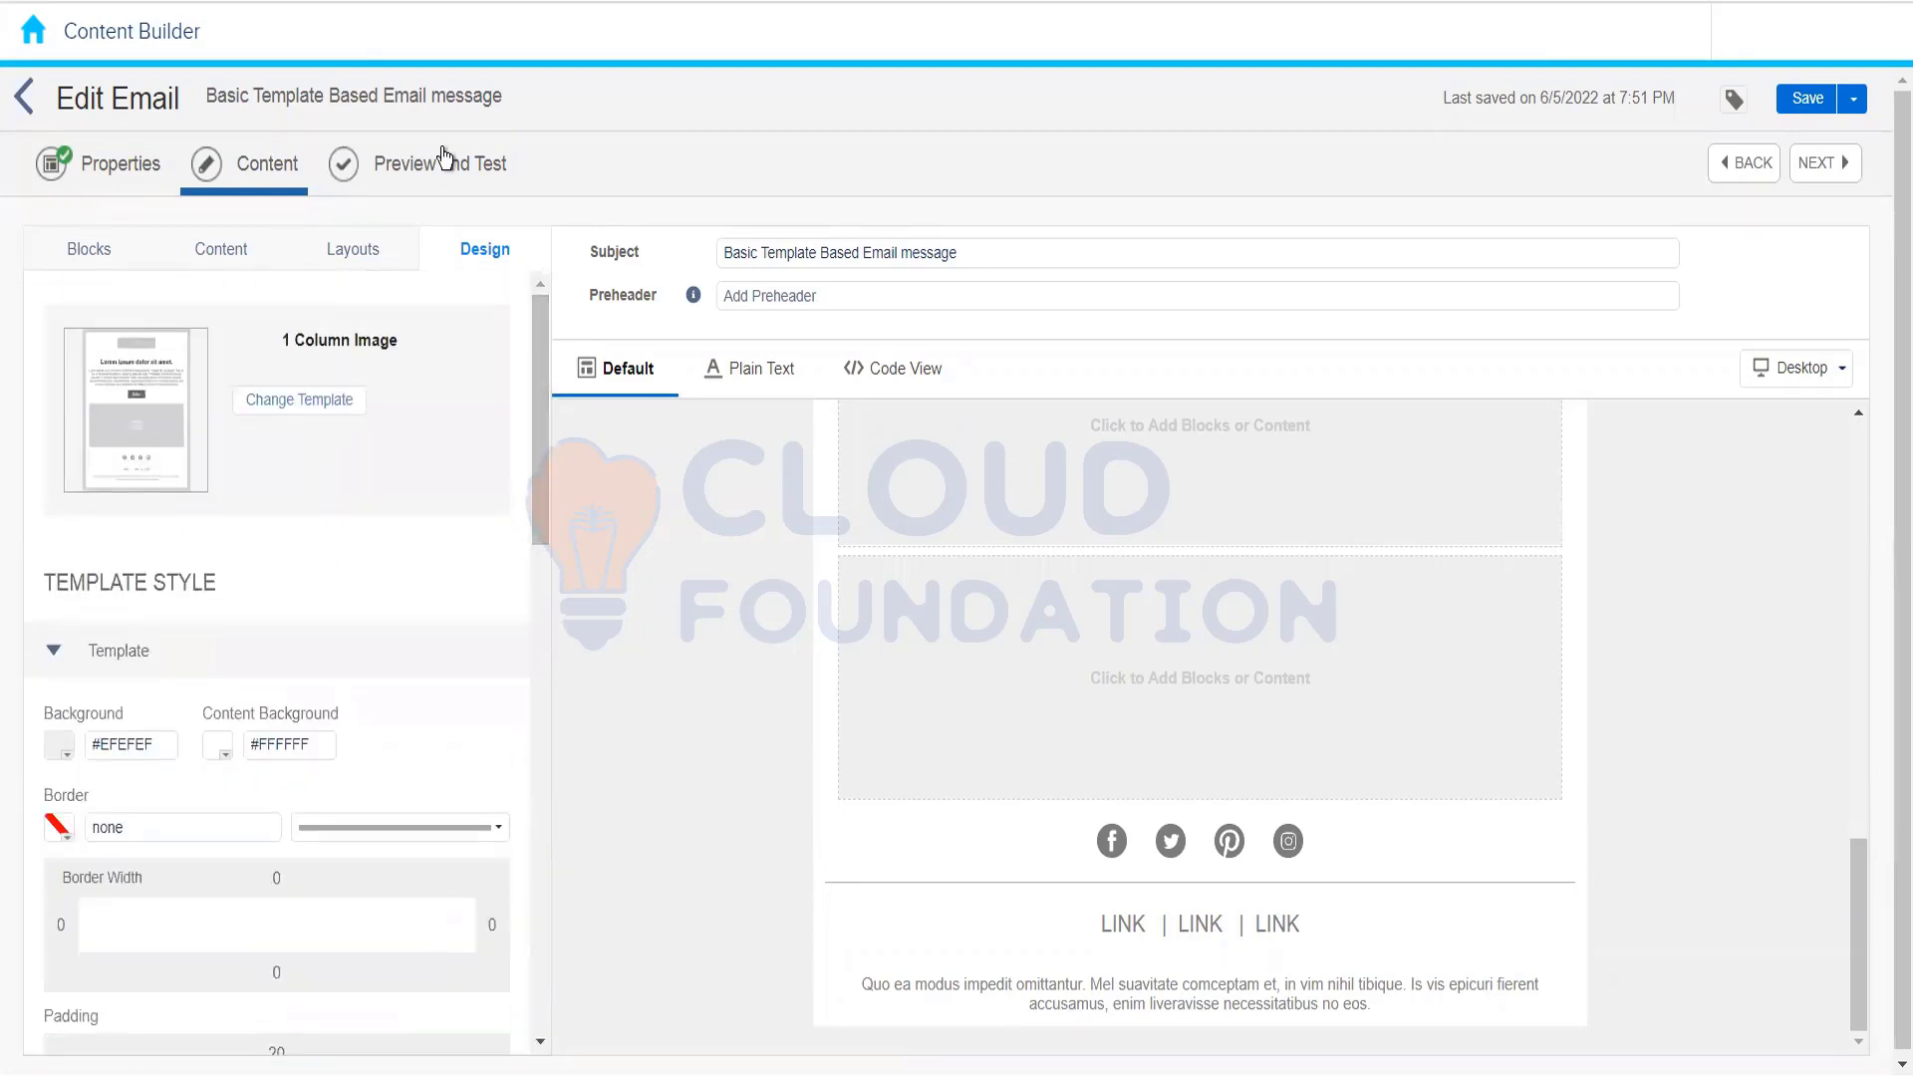
Step: Dismiss the unsaved-changes warning without discarding the edits, and return from the email editor to the content list
left_click(24, 99)
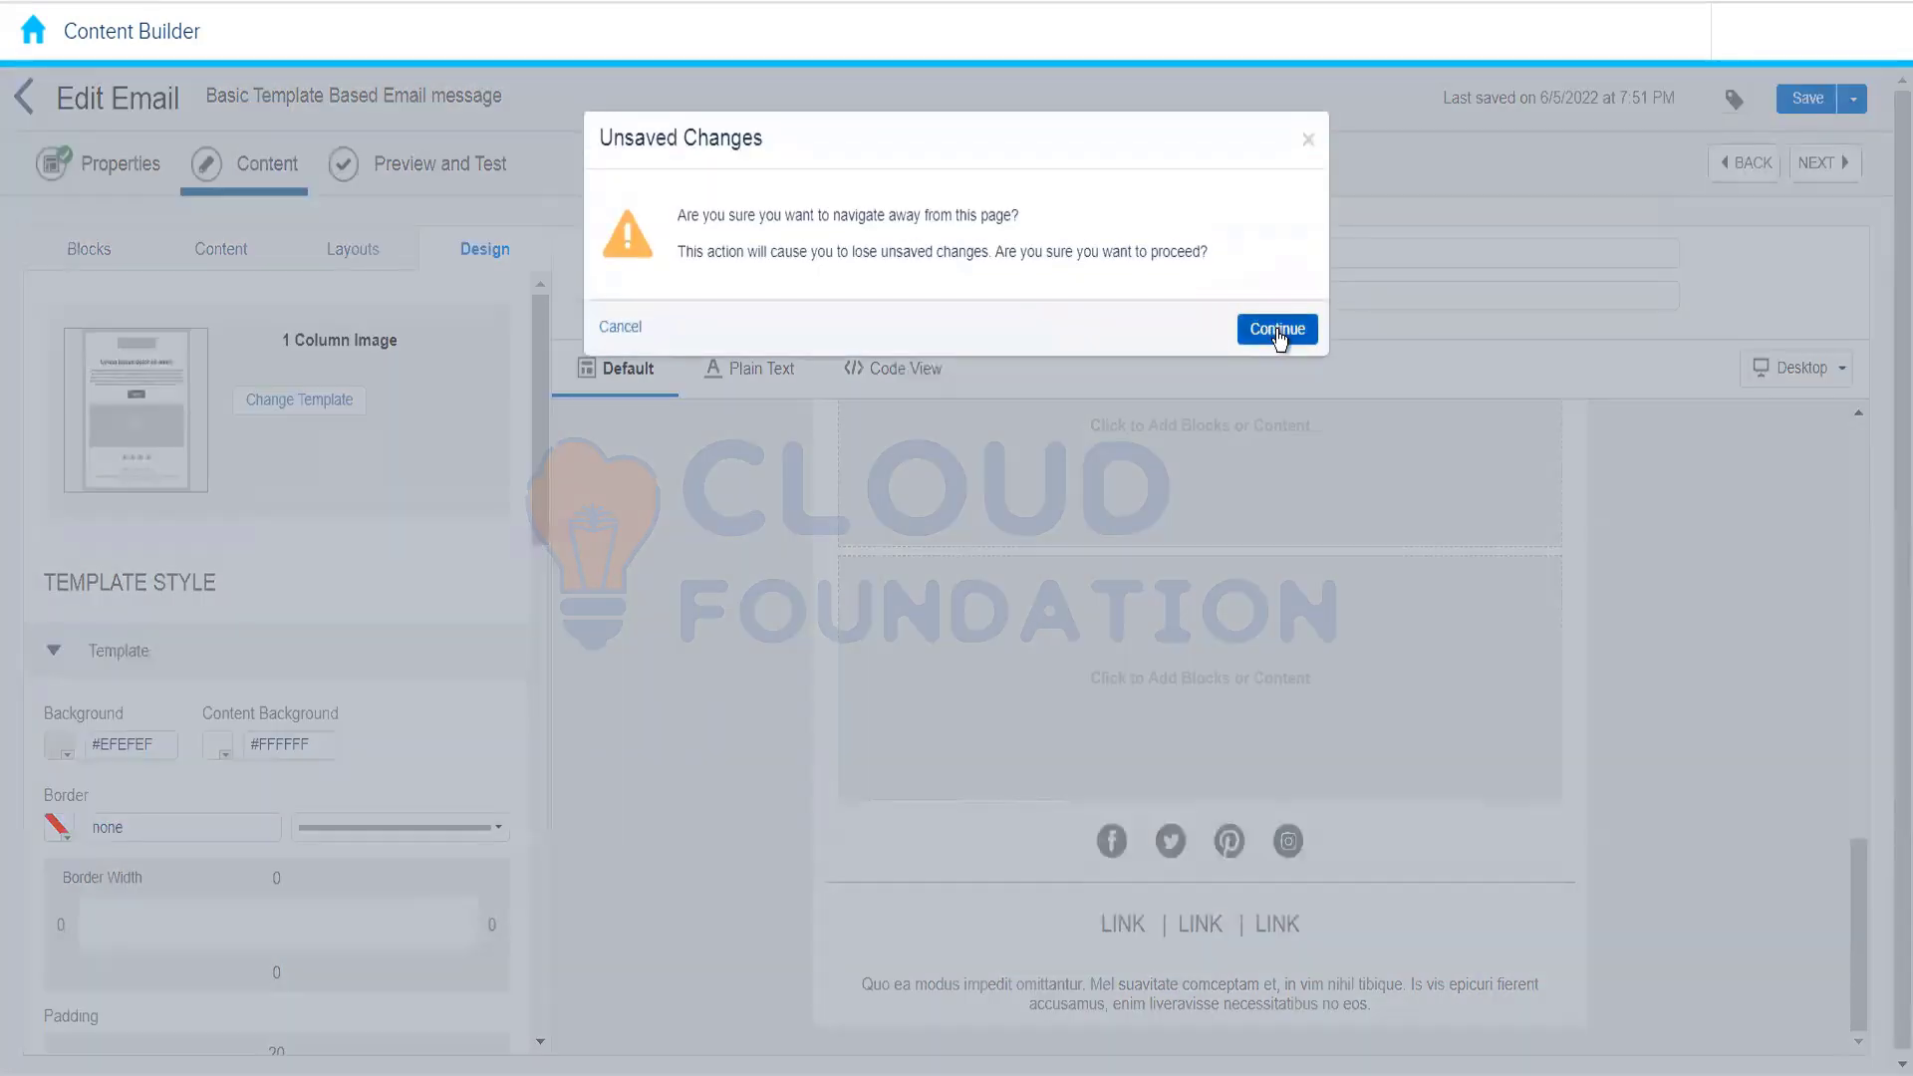
left_click(1308, 141)
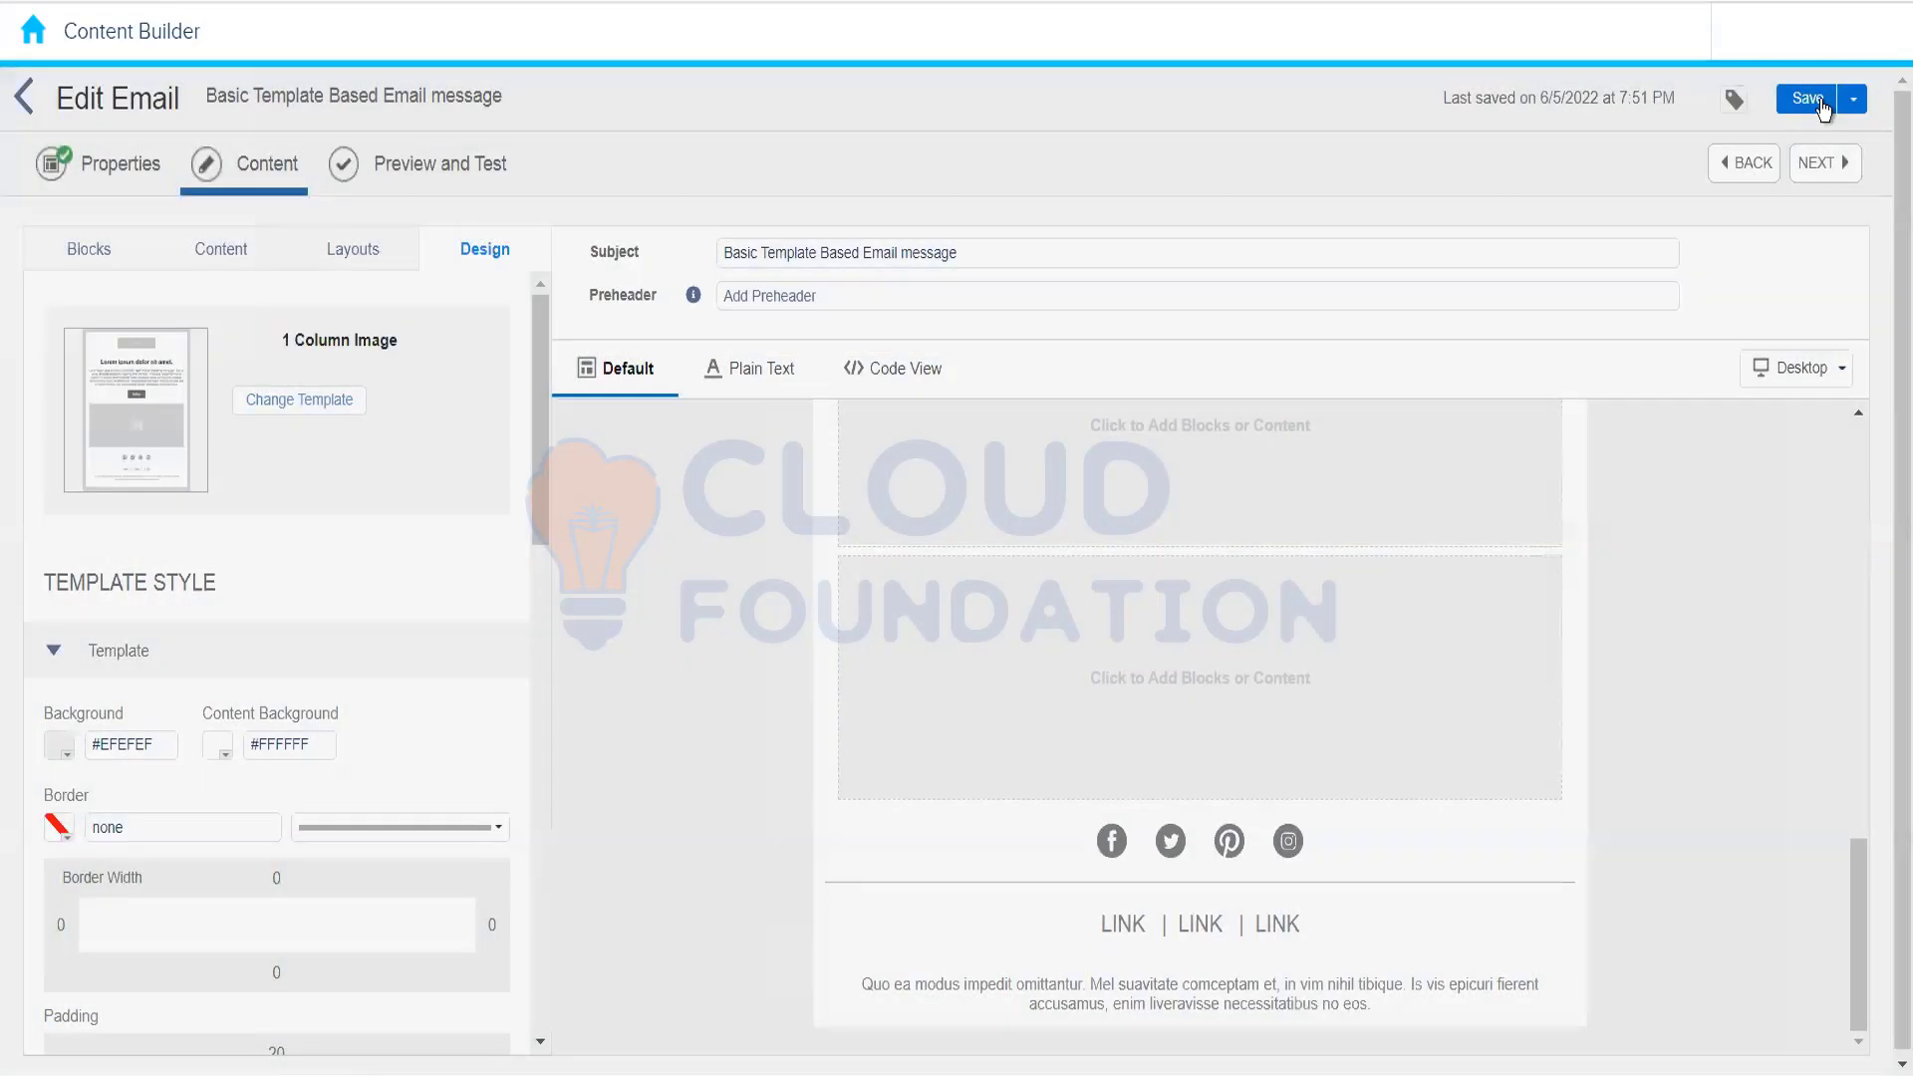
left_click(20, 111)
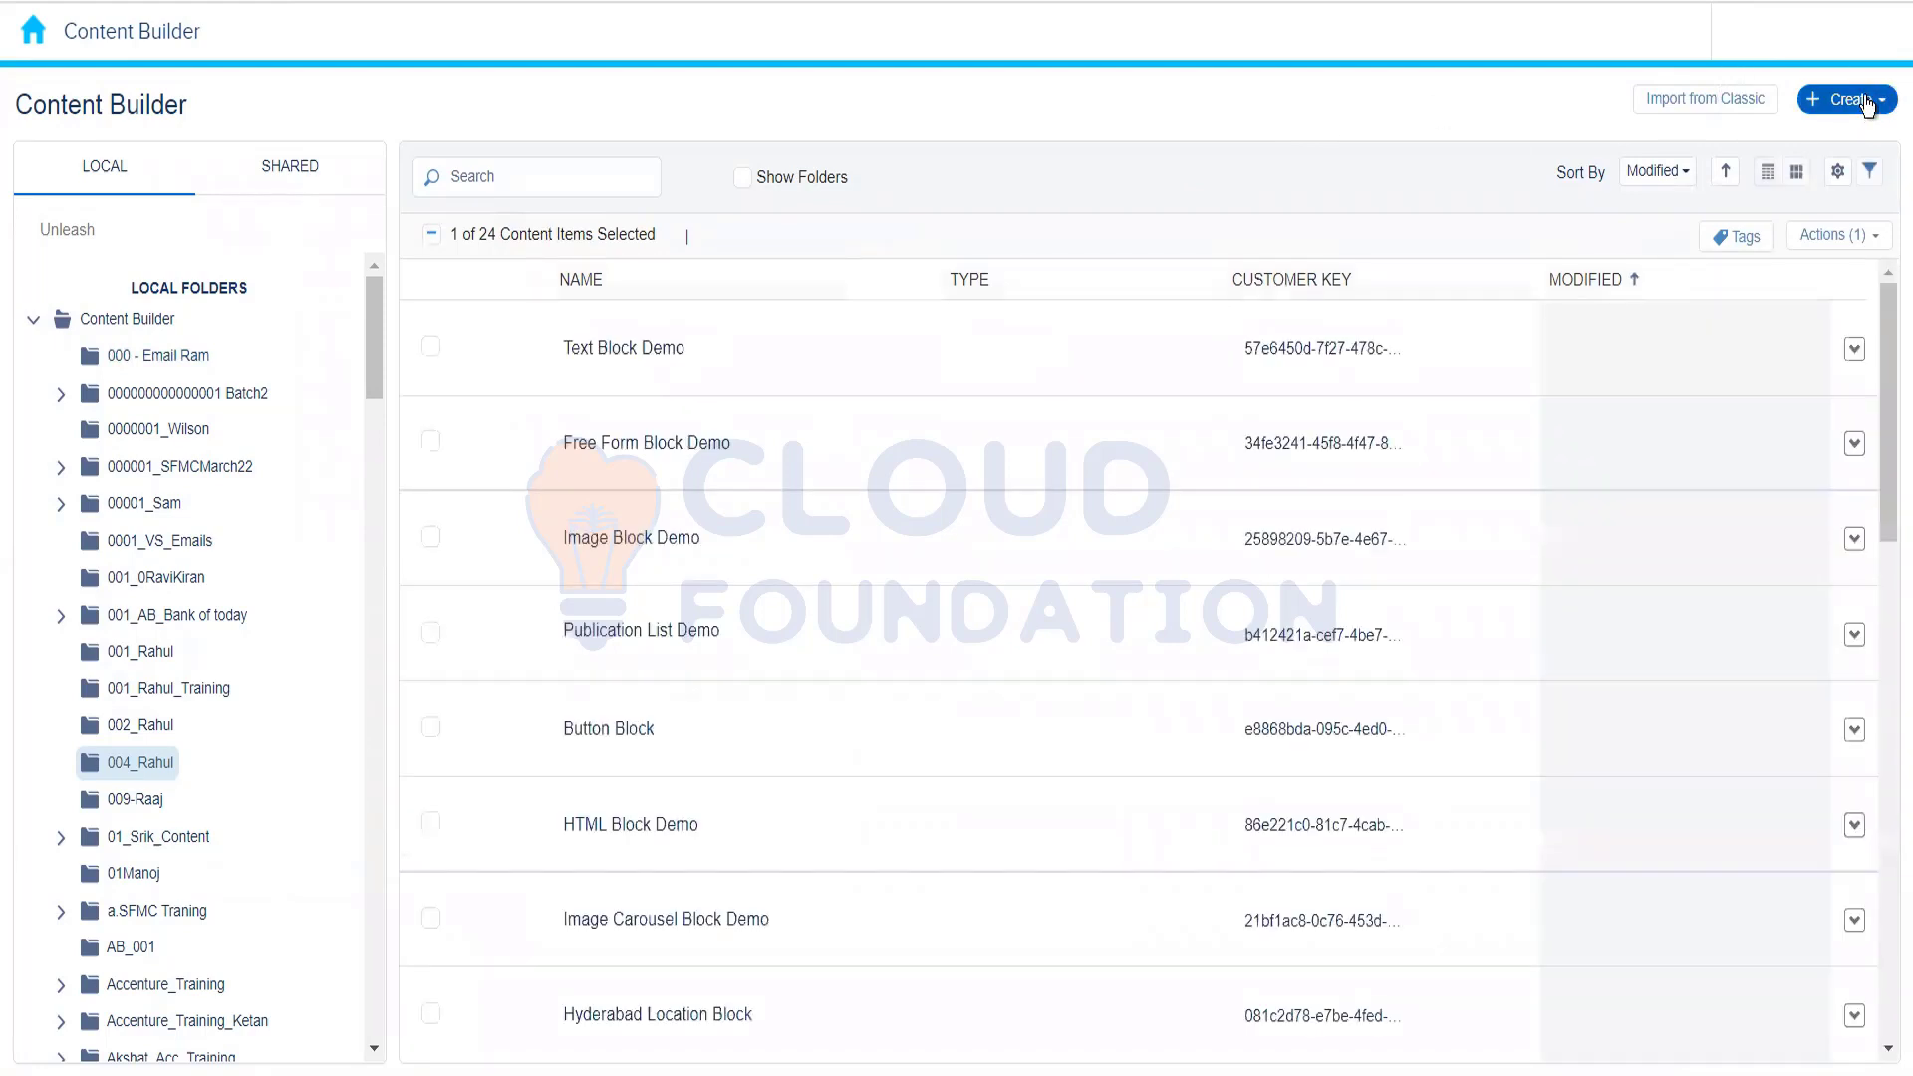
Step: Check which content types can be created, including Content Blocks, SMS Message and Mobile App, without choosing one
left_click(1866, 103)
mouse_move(1782, 254)
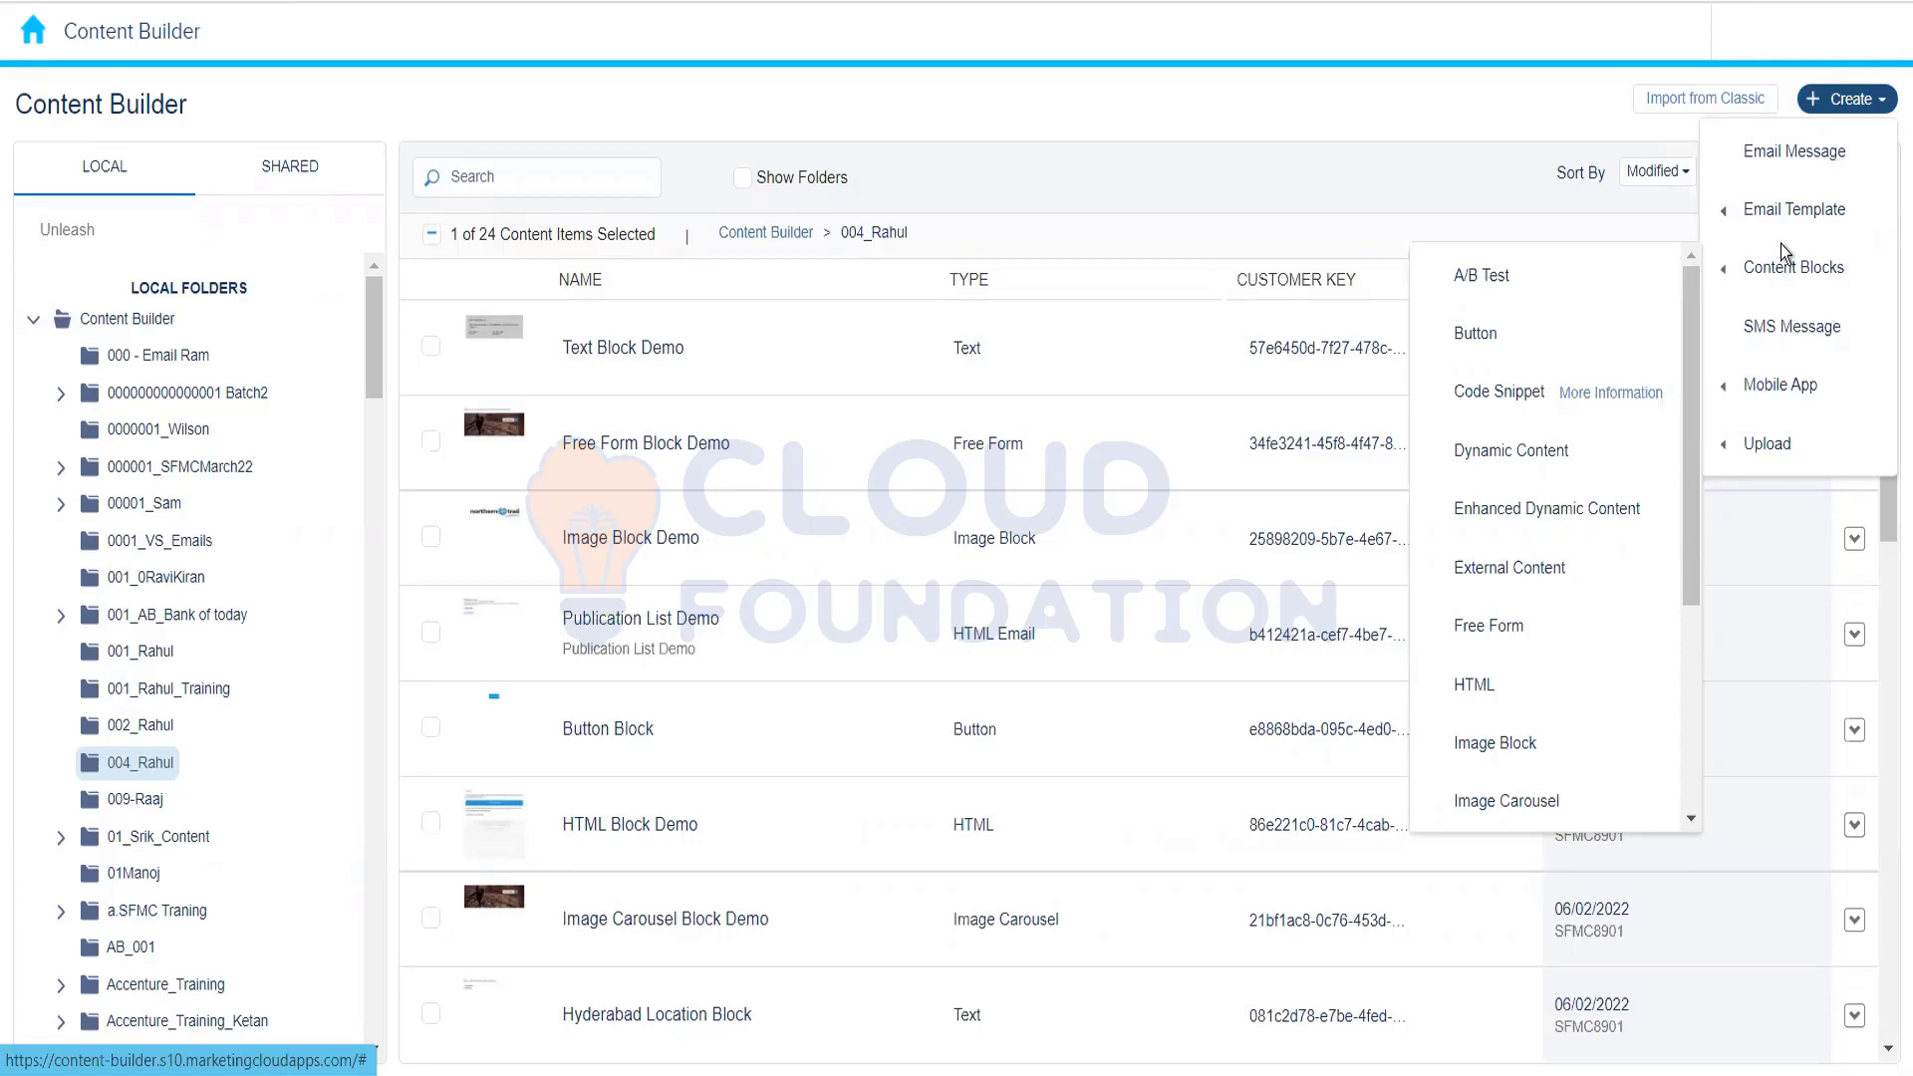
mouse_move(1785, 376)
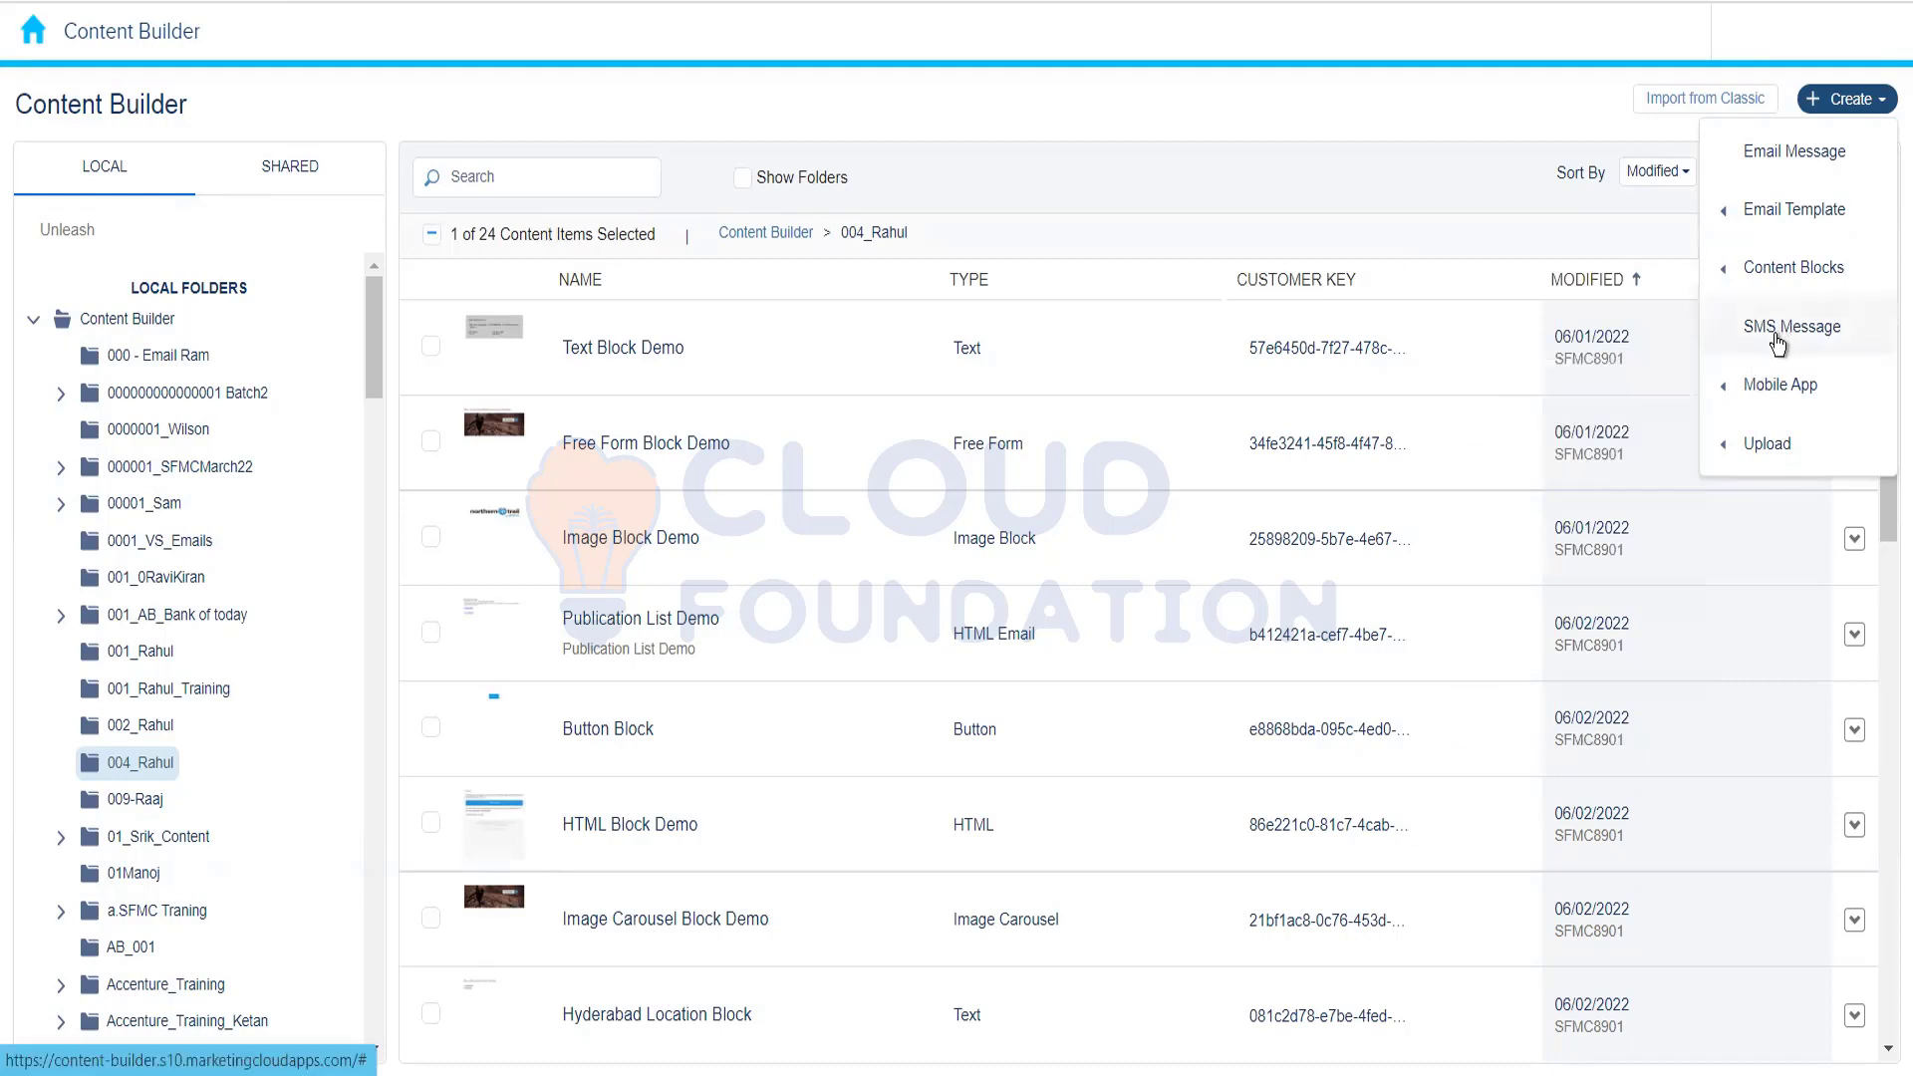
left_click(1075, 130)
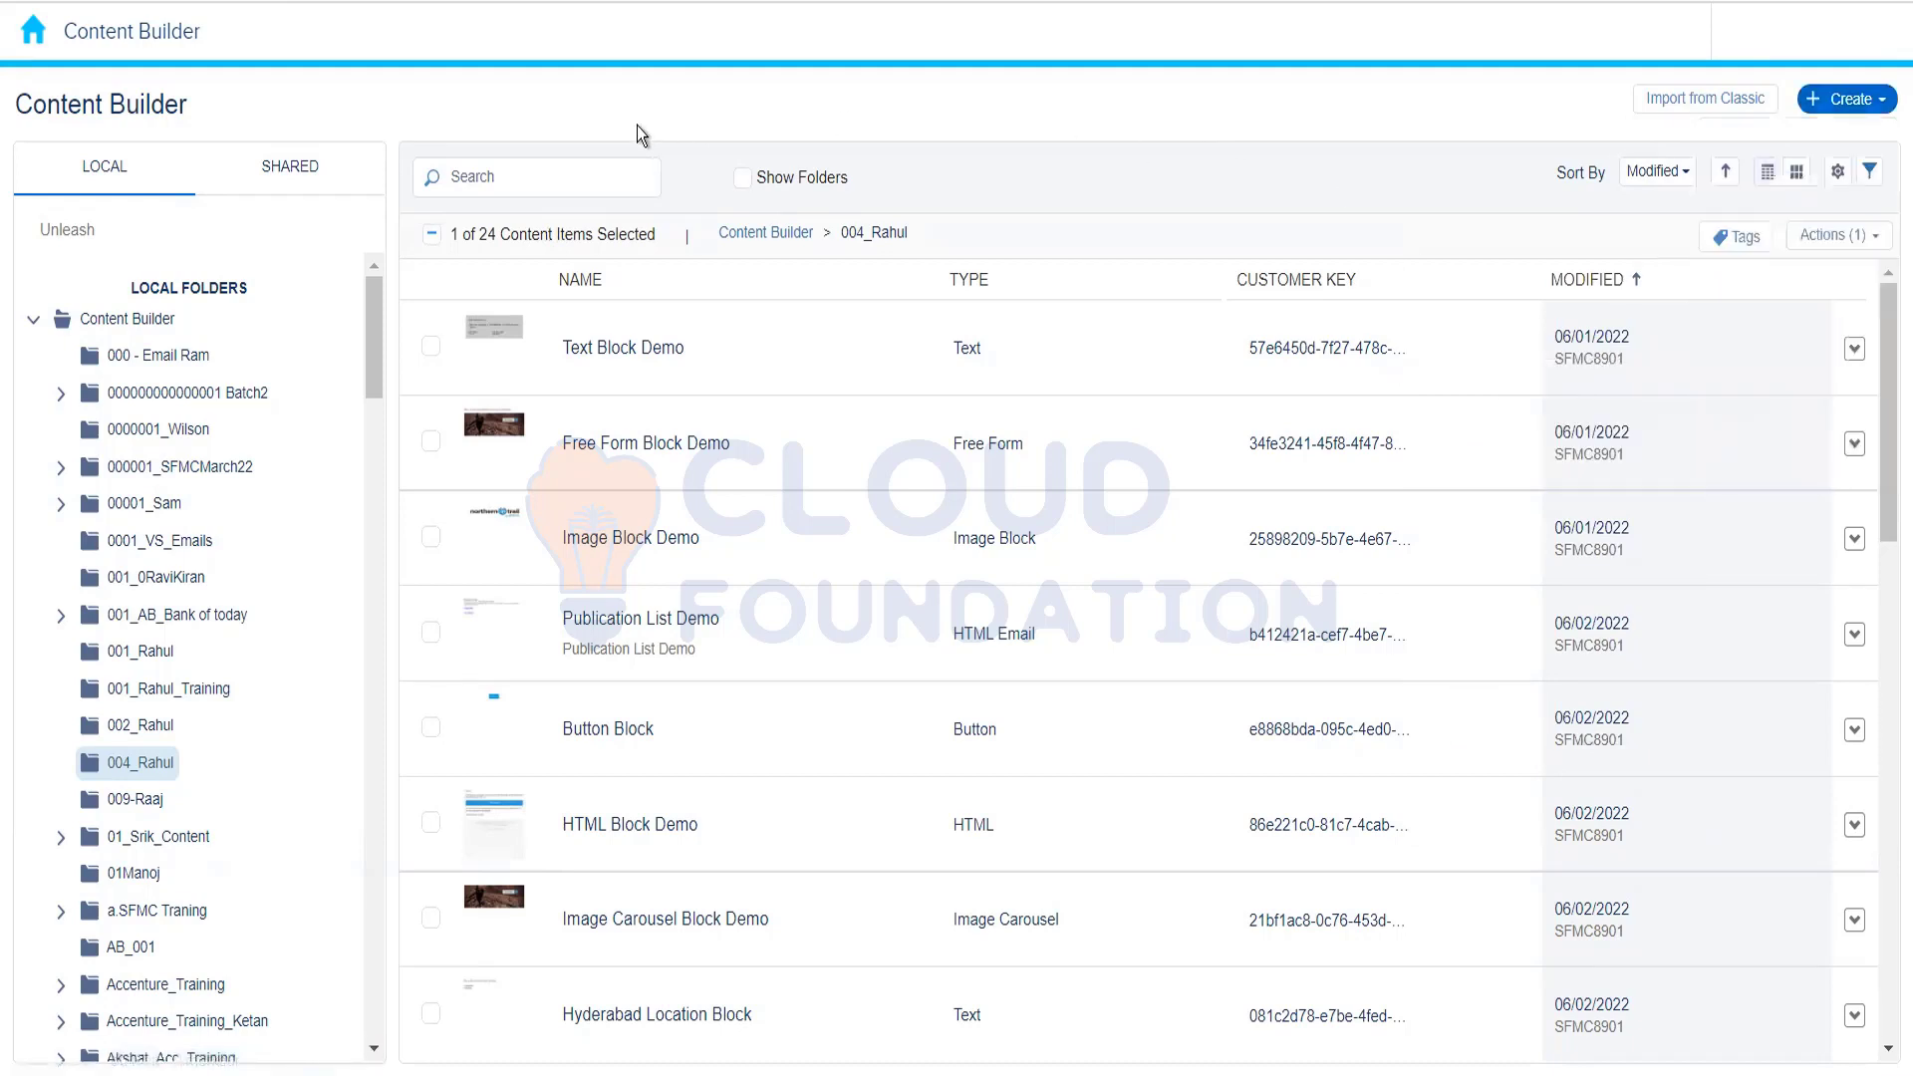
Step: Look at the Mobile Studio applications in Marketing Cloud and switch to the SFMC Mobile Studio presentation in PowerPoint
mouse_move(20, 42)
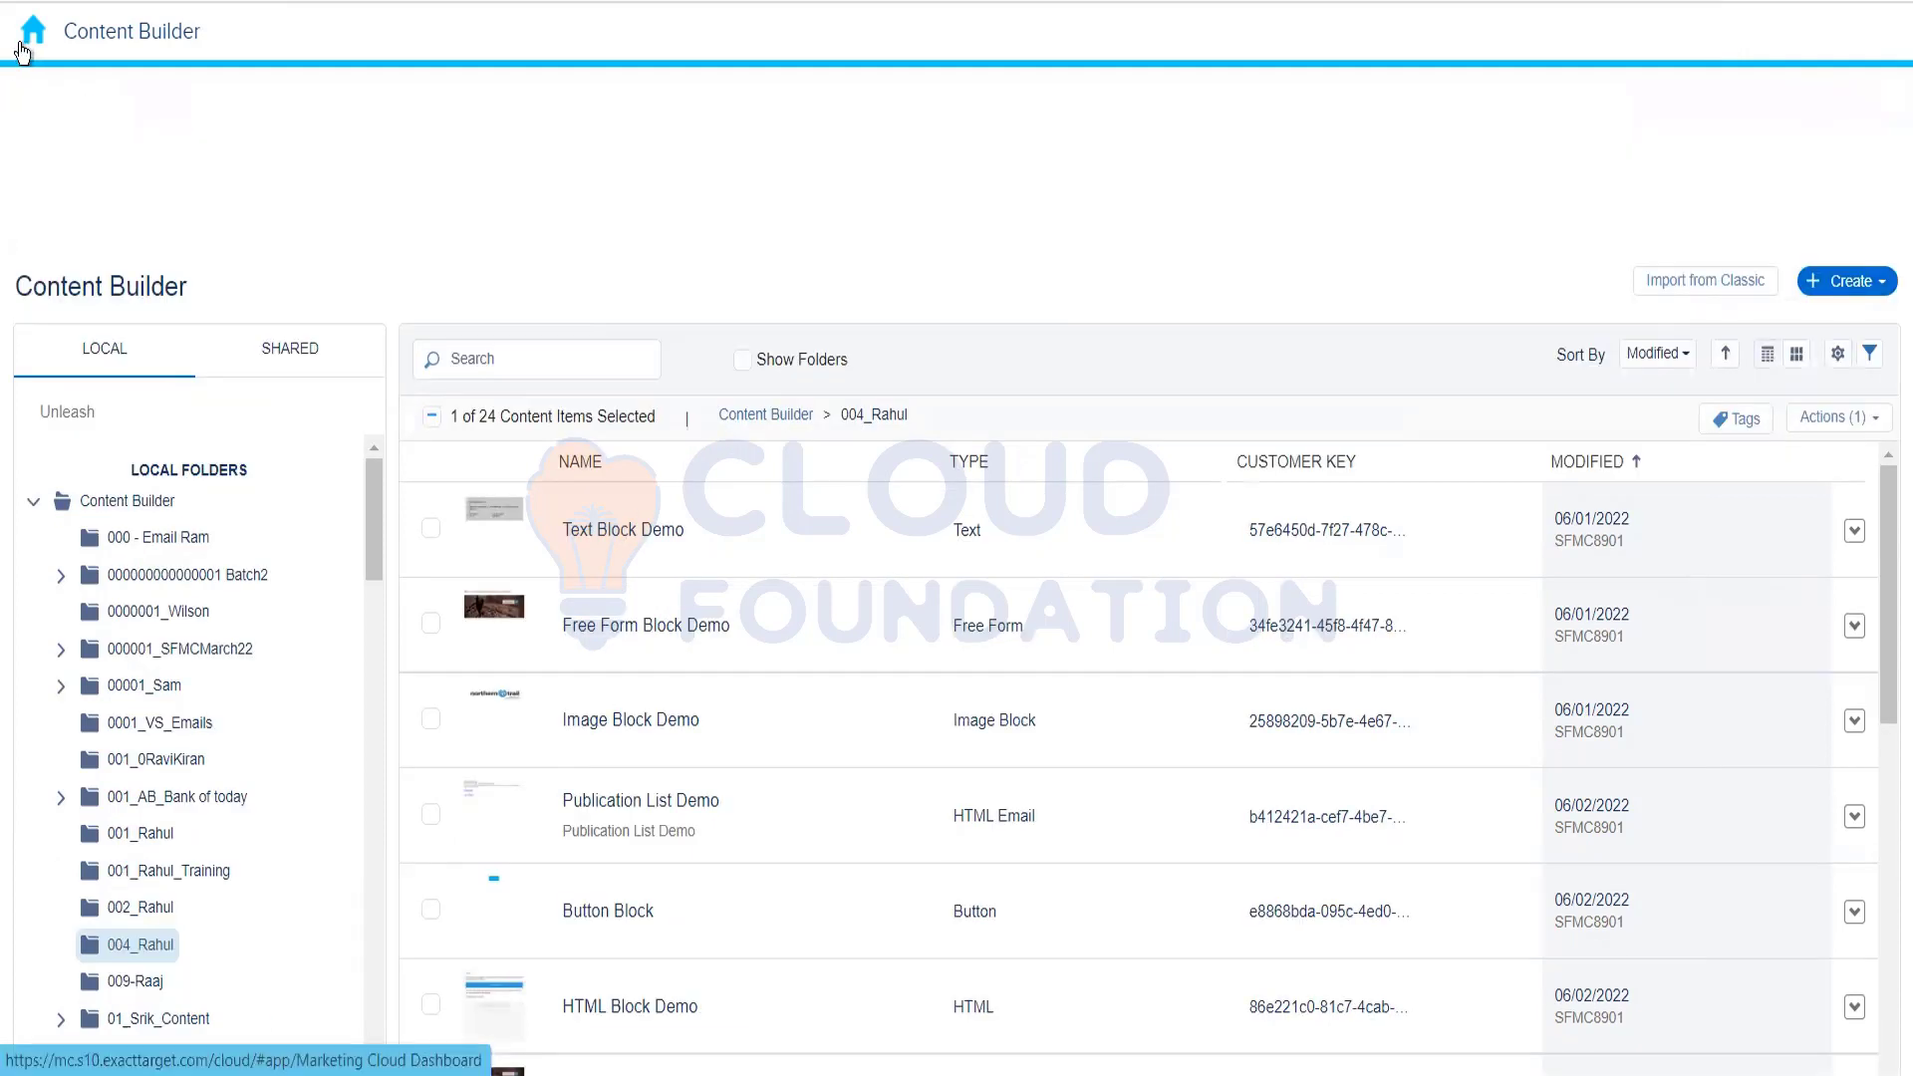
mouse_move(162, 229)
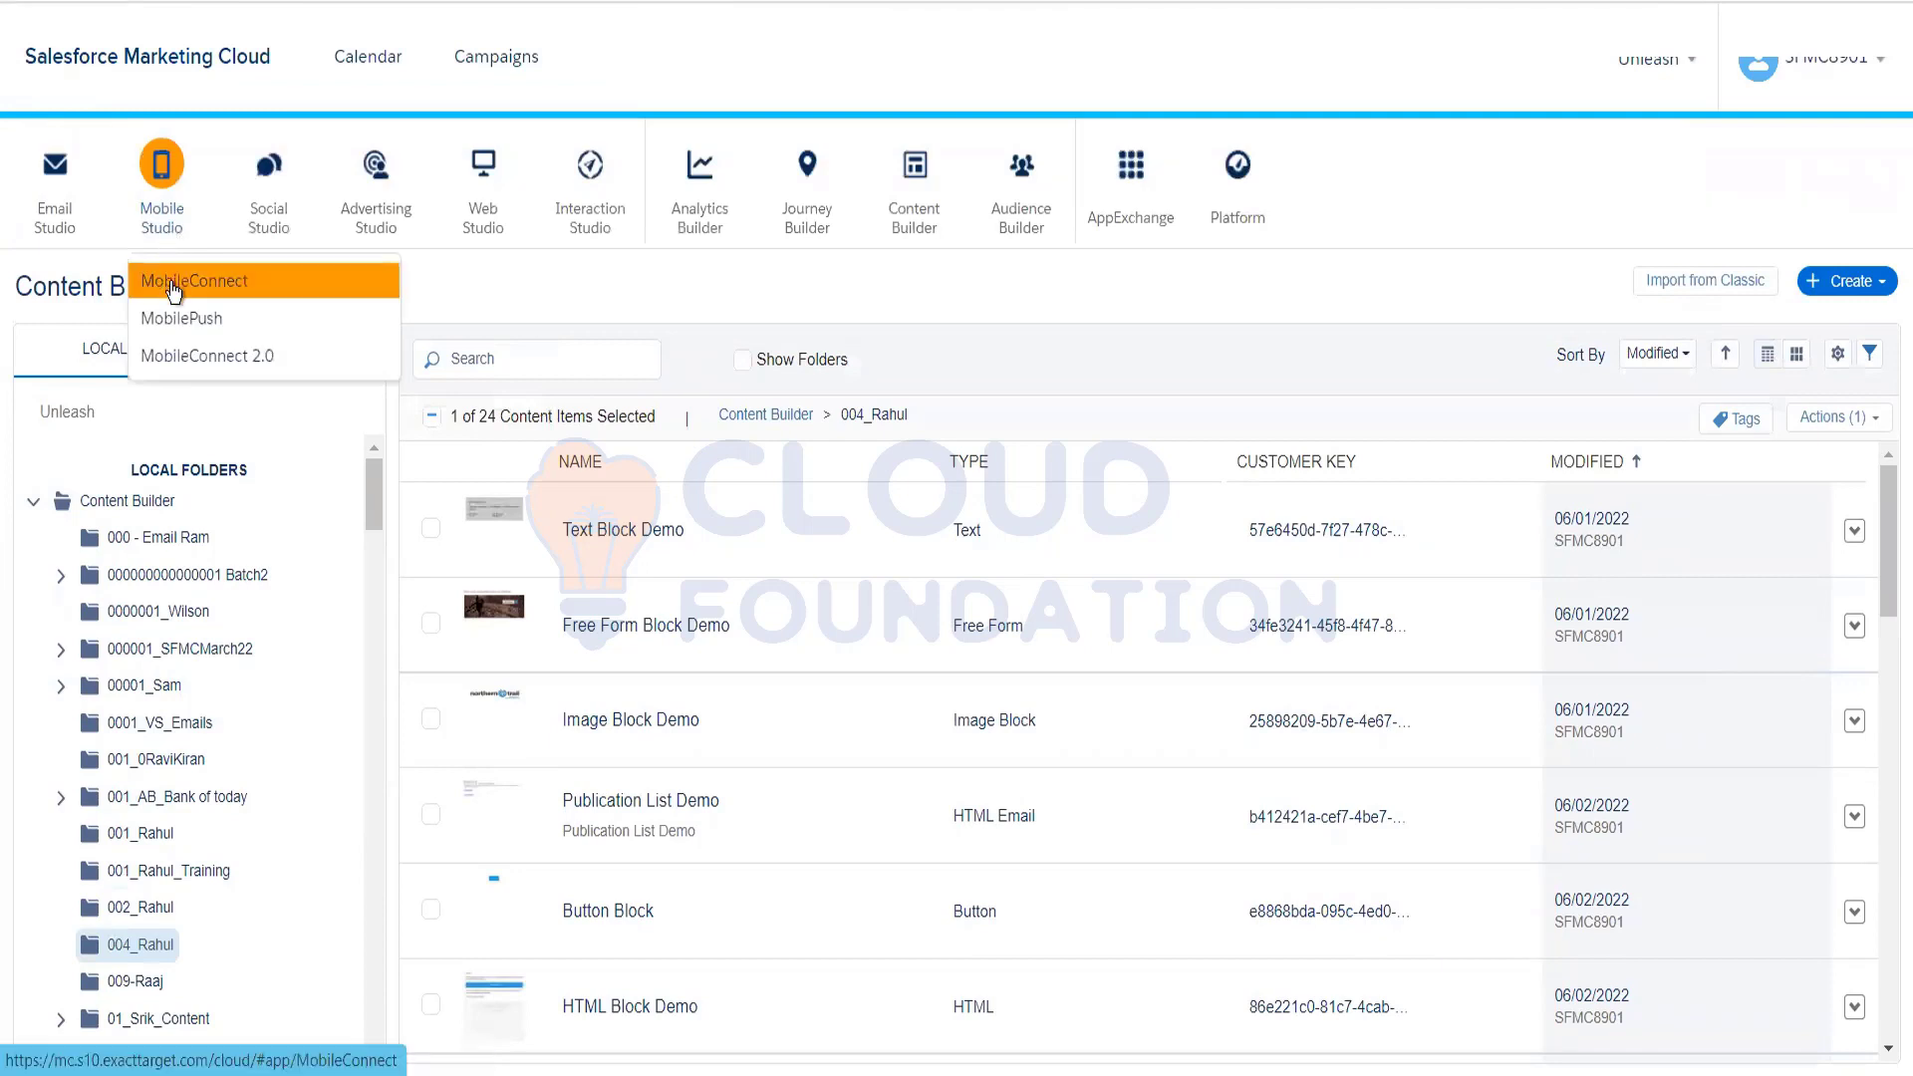
left_click(195, 281)
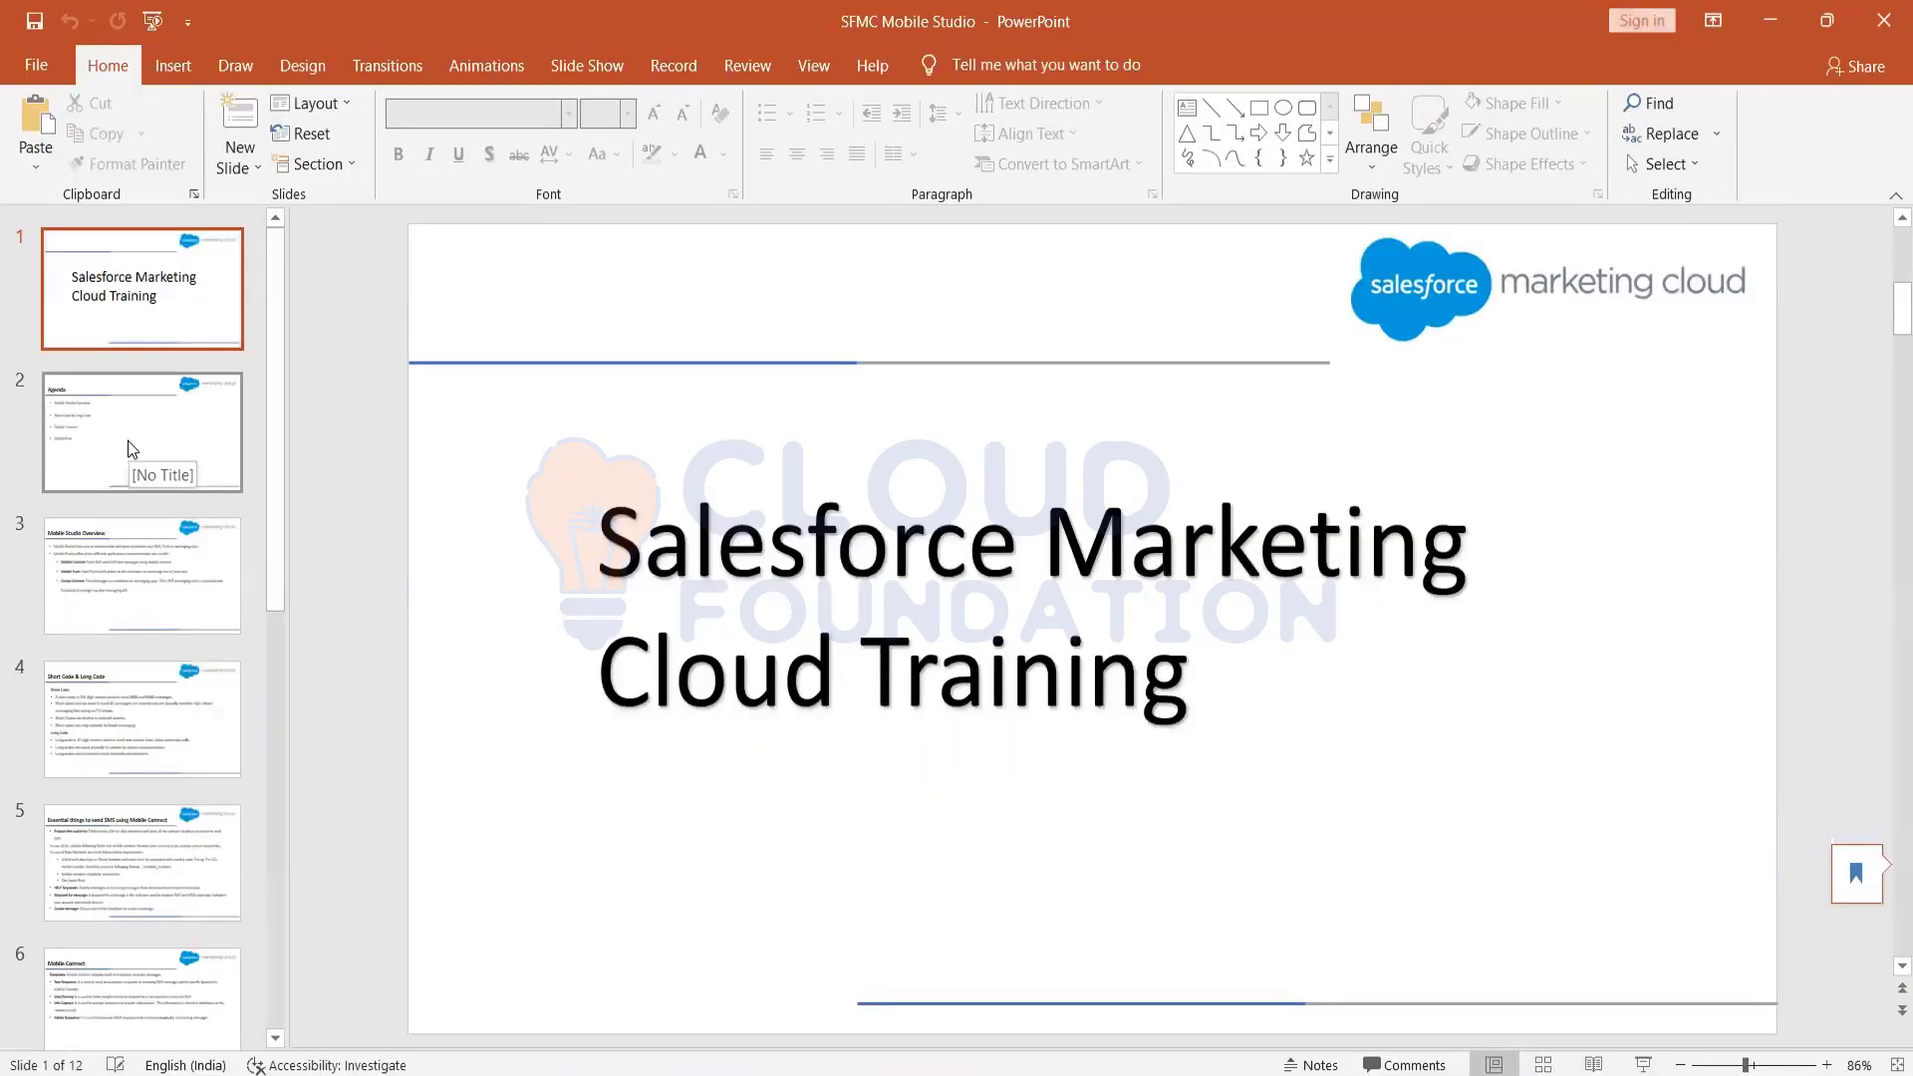
Step: View the Agenda and Short Code & Long Code slides, and bring up the Mobile Studio Overview slide
left_click(127, 440)
left_click(149, 538)
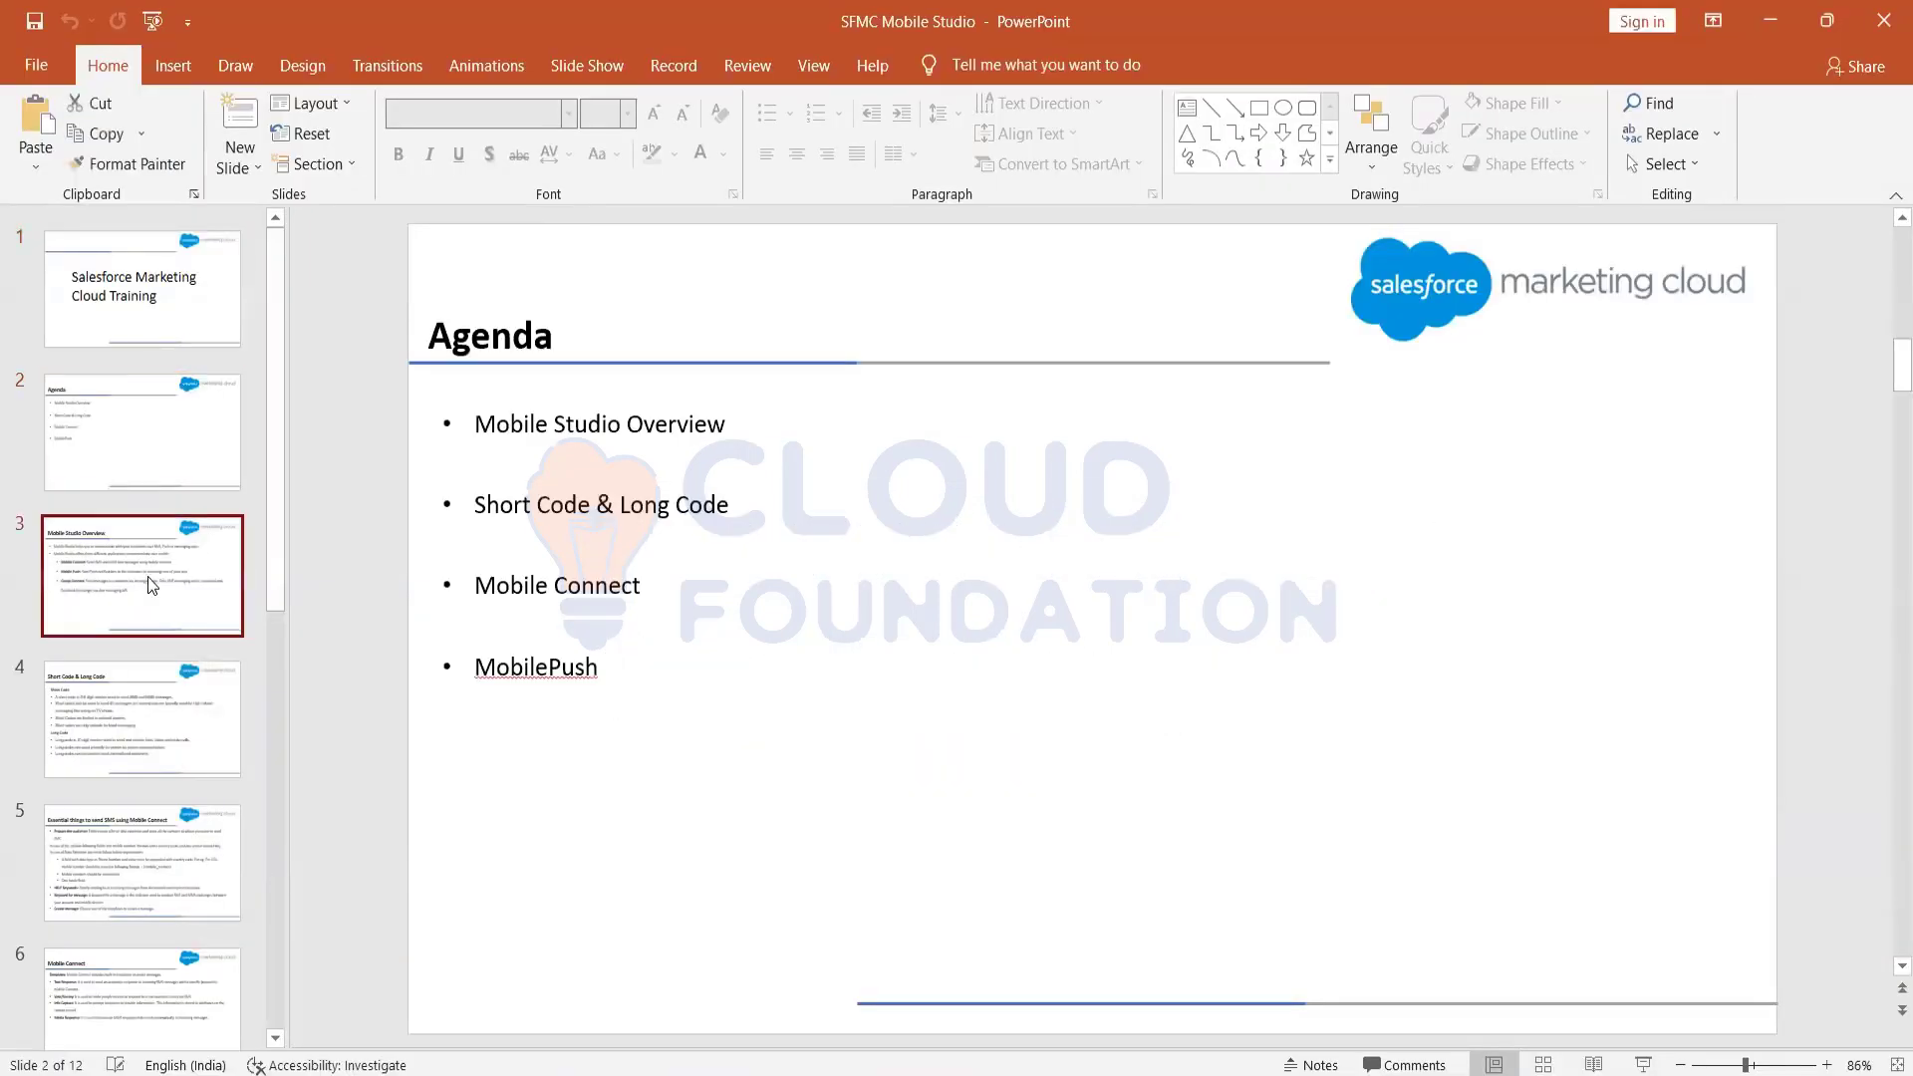
left_click(162, 443)
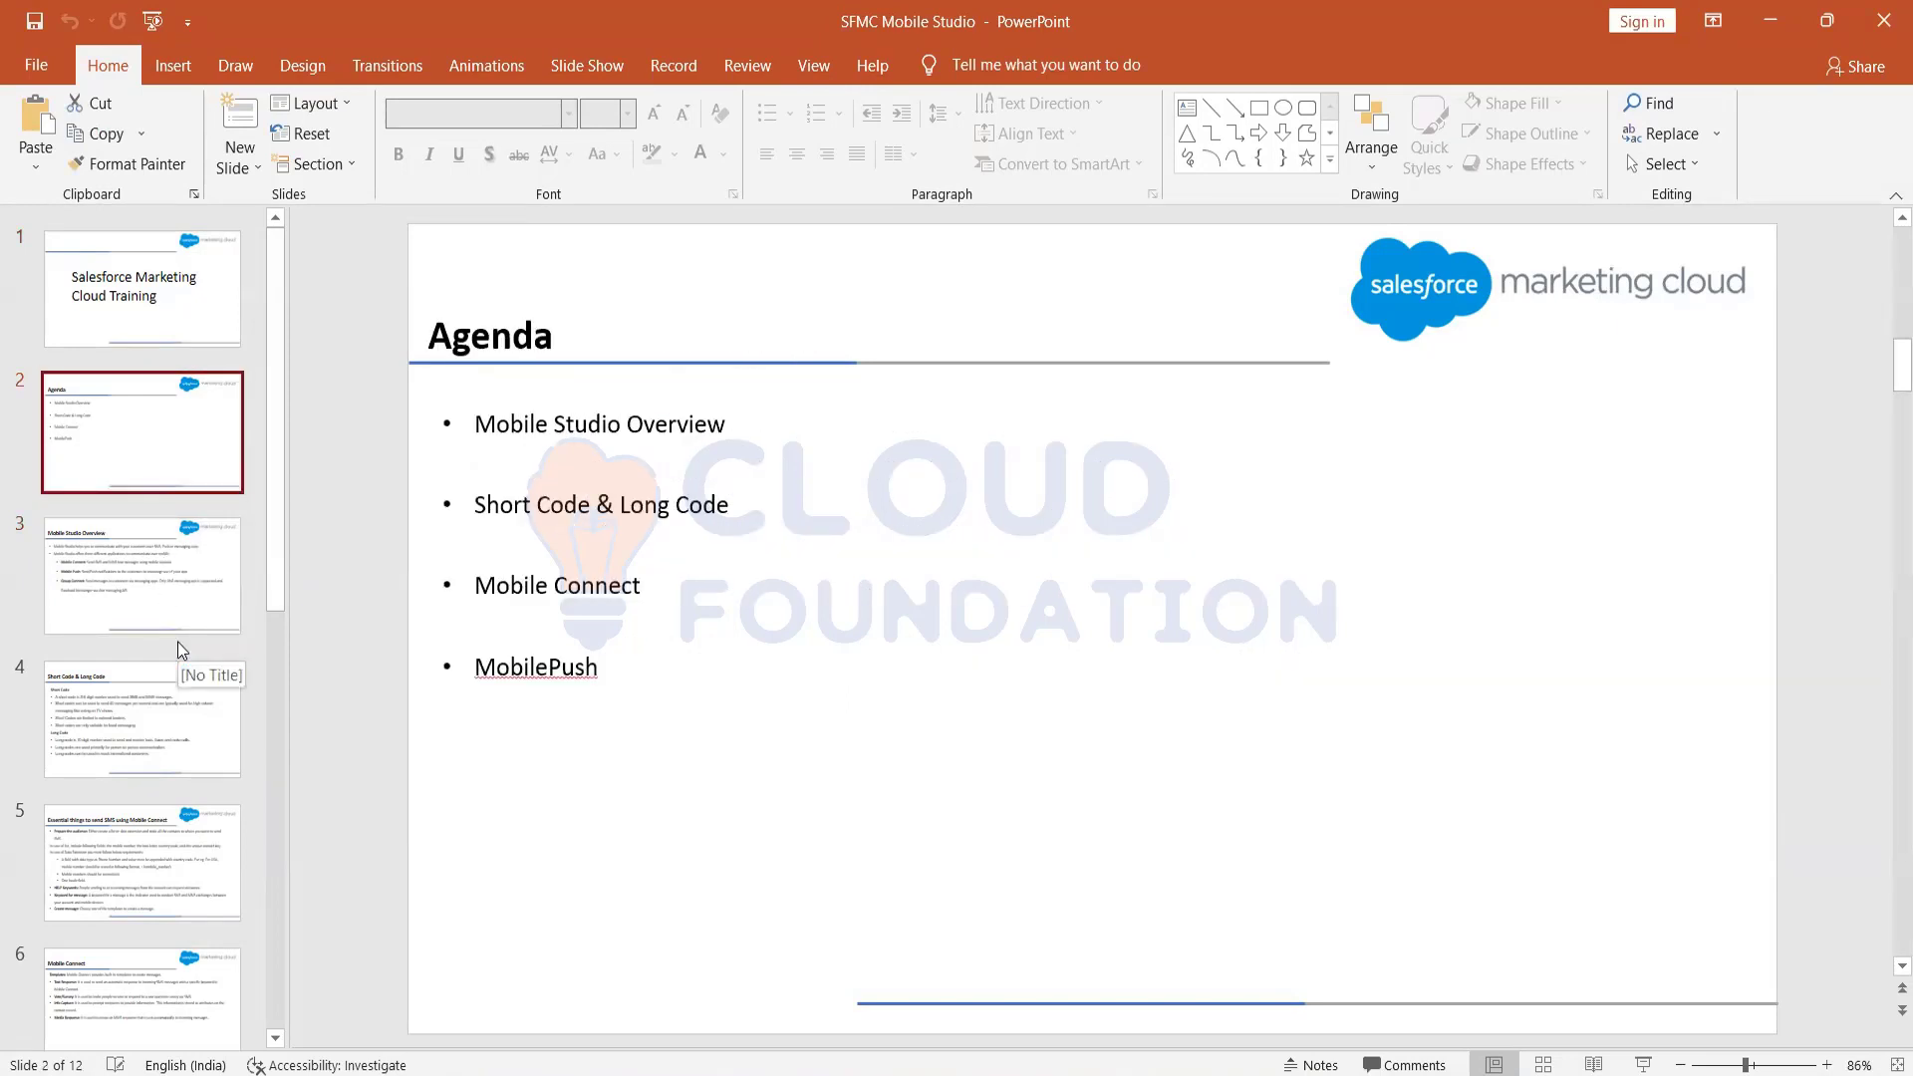
left_click(120, 719)
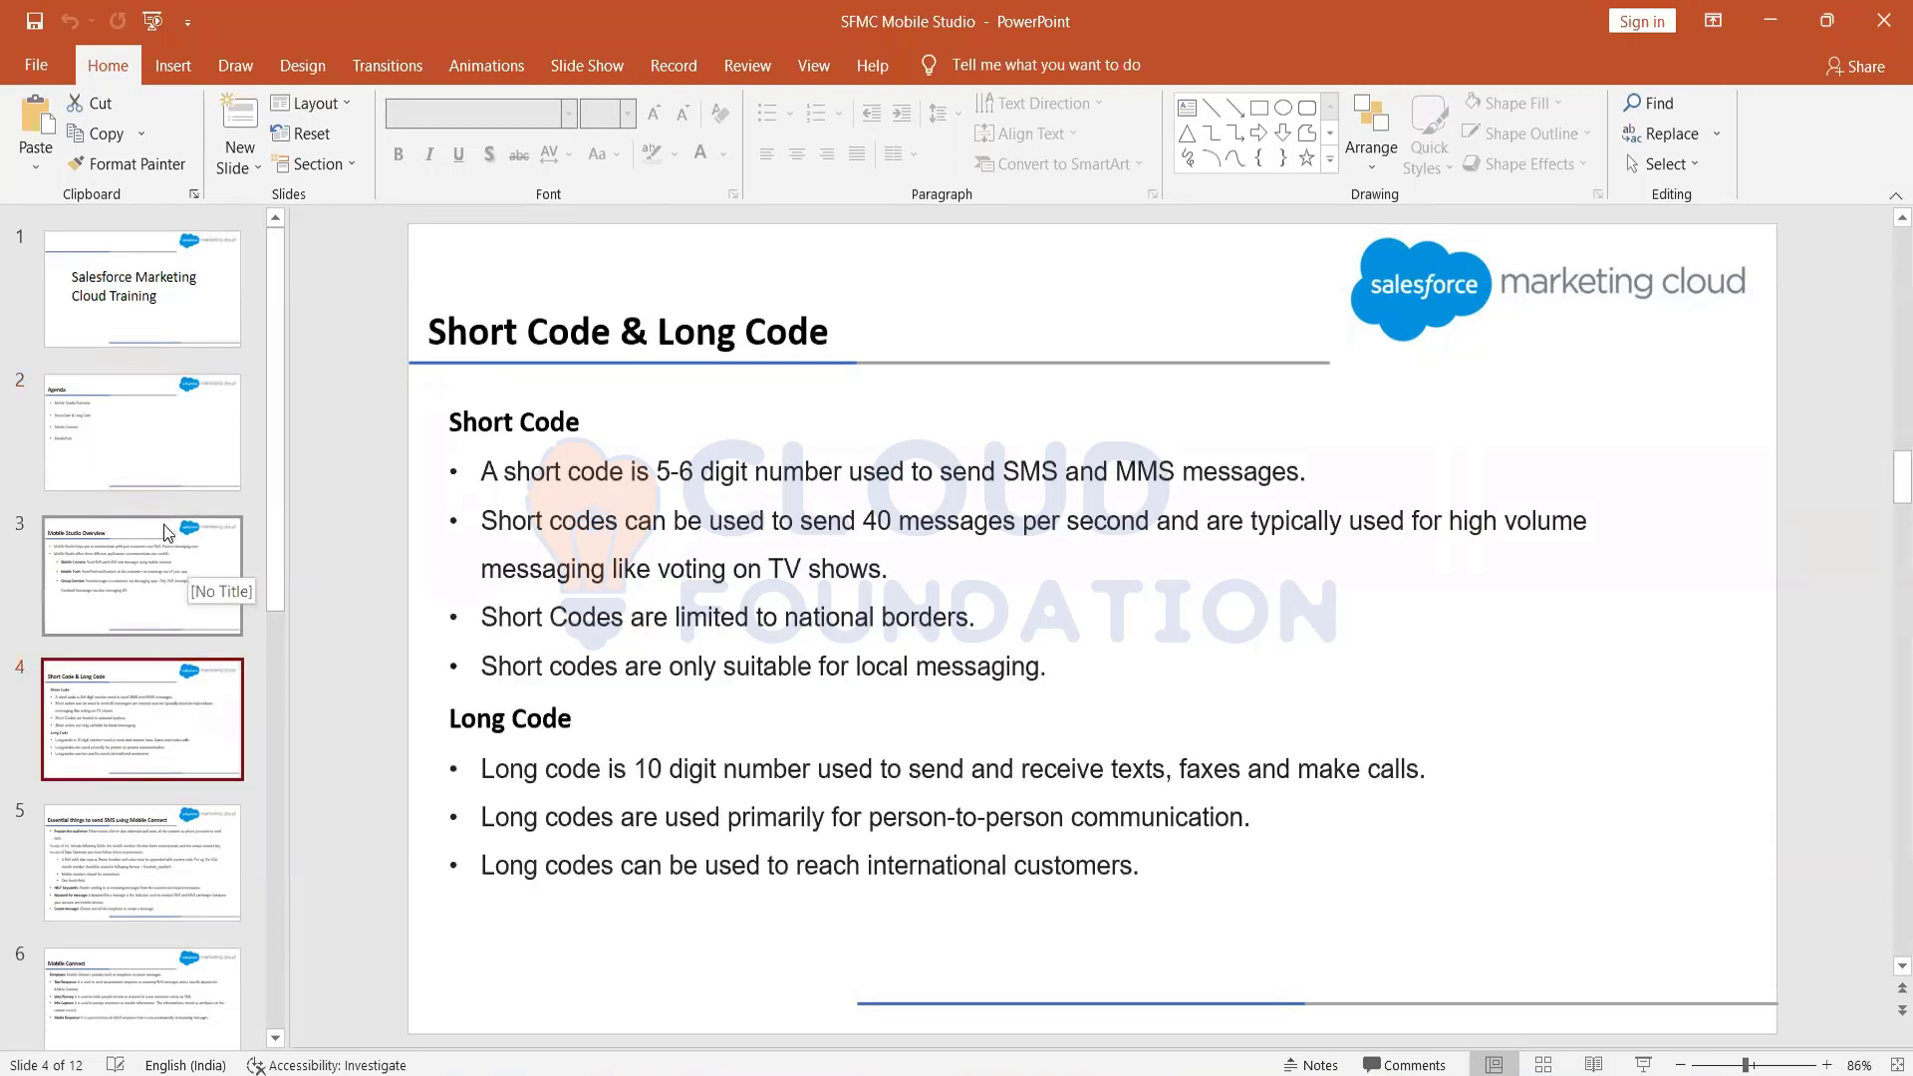
left_click(138, 561)
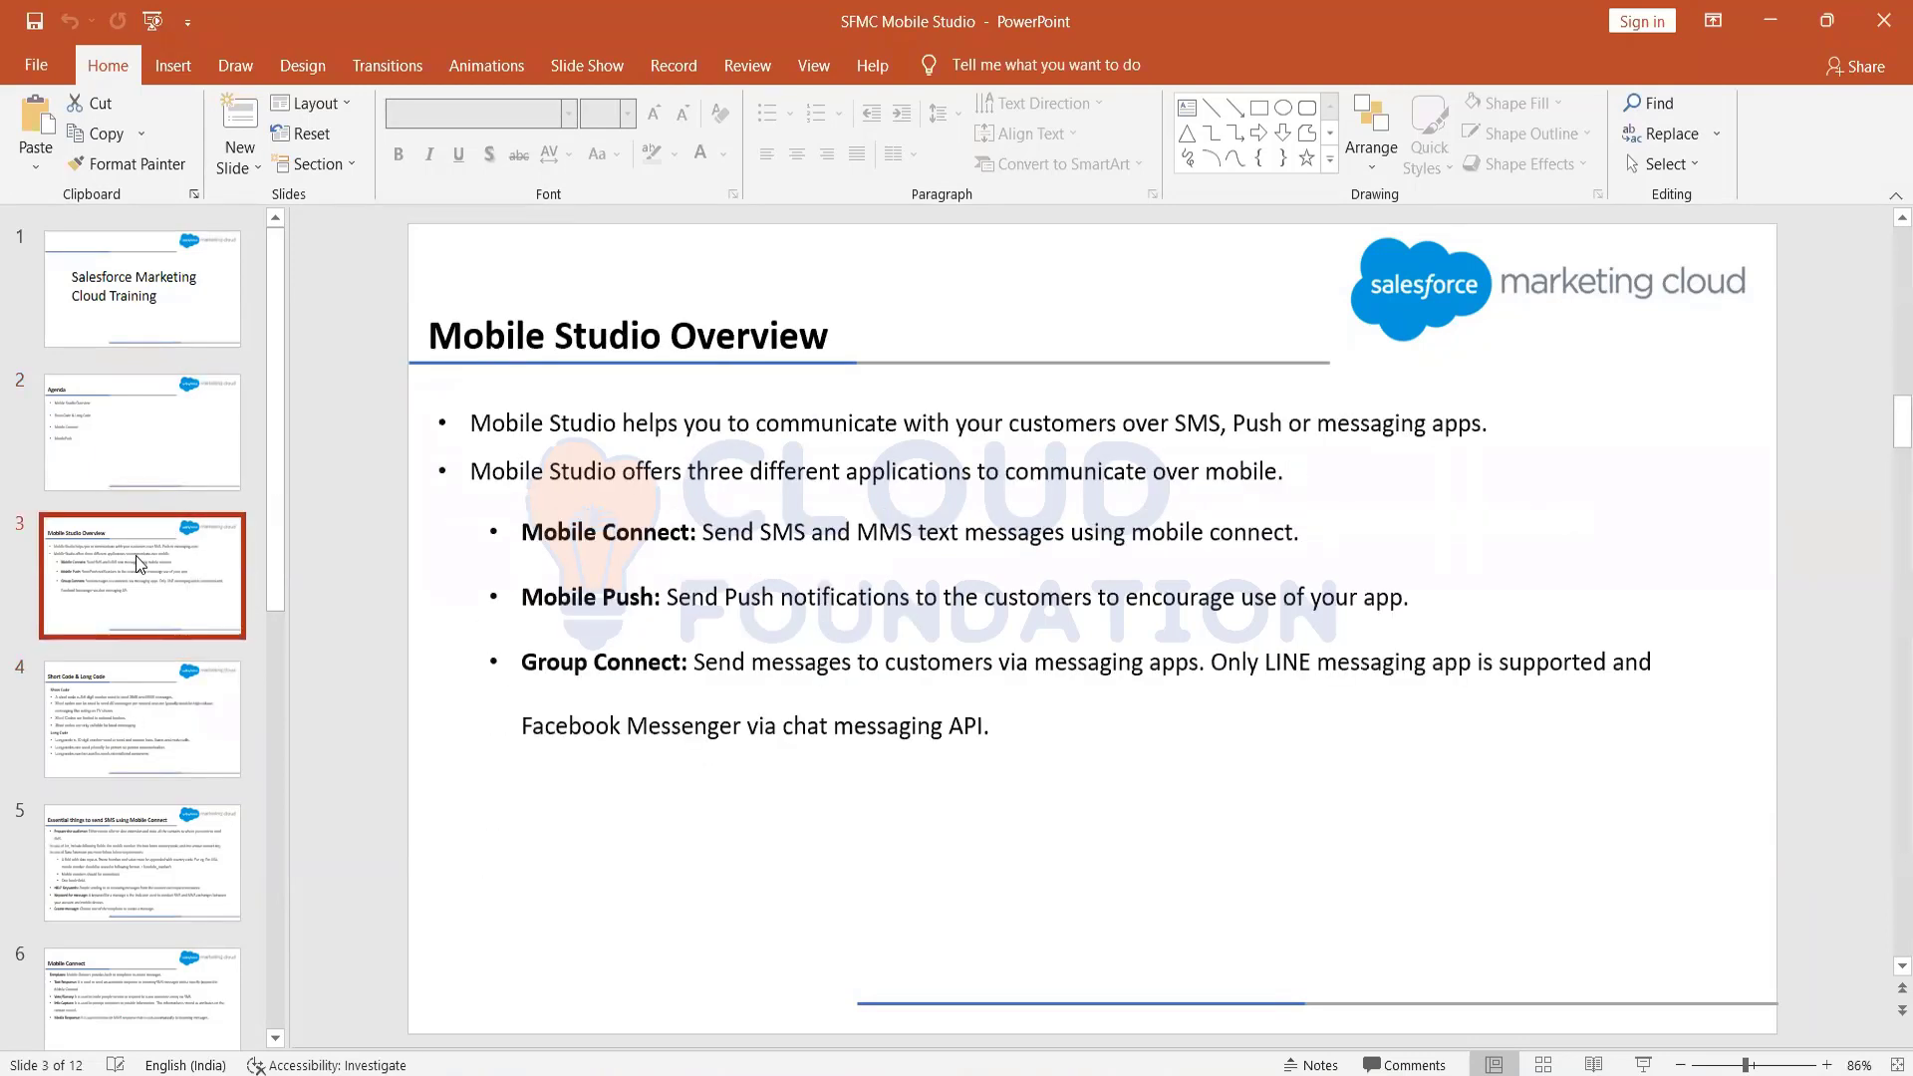